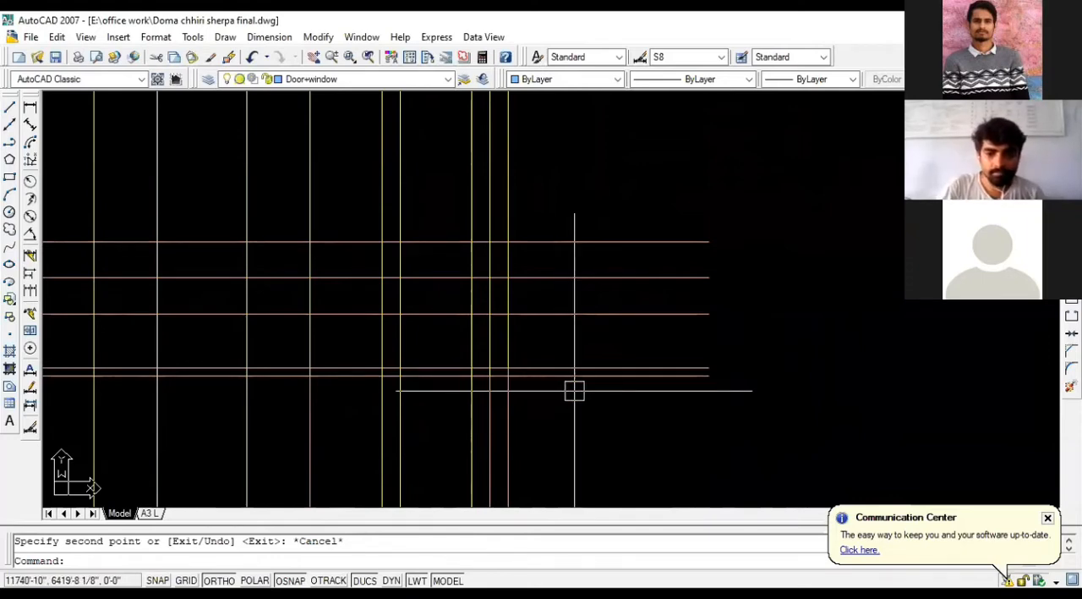
Step: Examine the horizontal level lines, their labels and the vertical projection lines coming down from the ground floor plan
scroll(609, 389, down, 2)
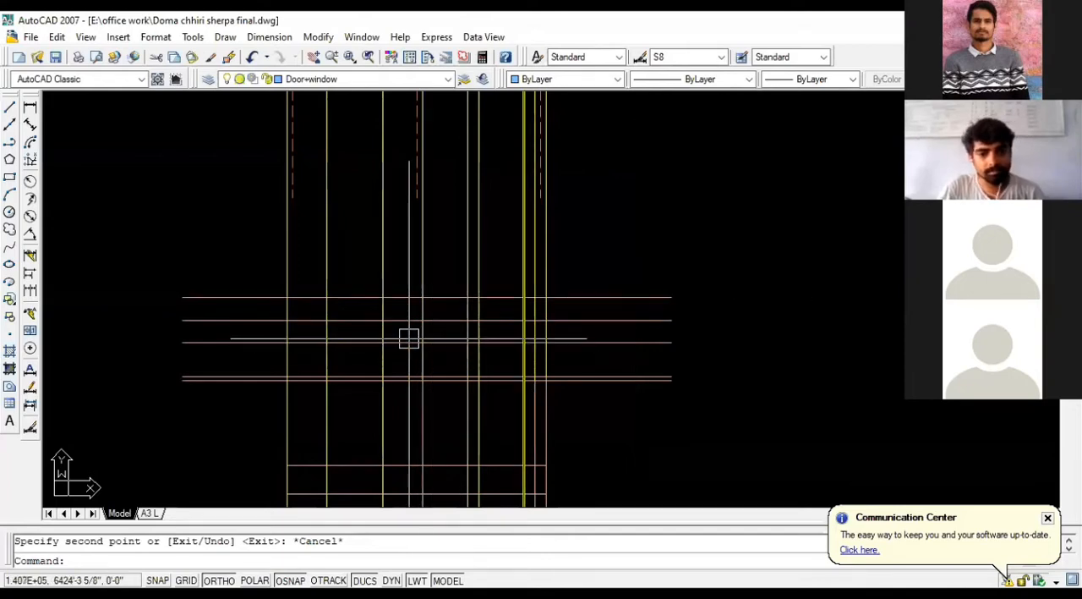
scroll(415, 338, down, 4)
scroll(433, 347, up, 3)
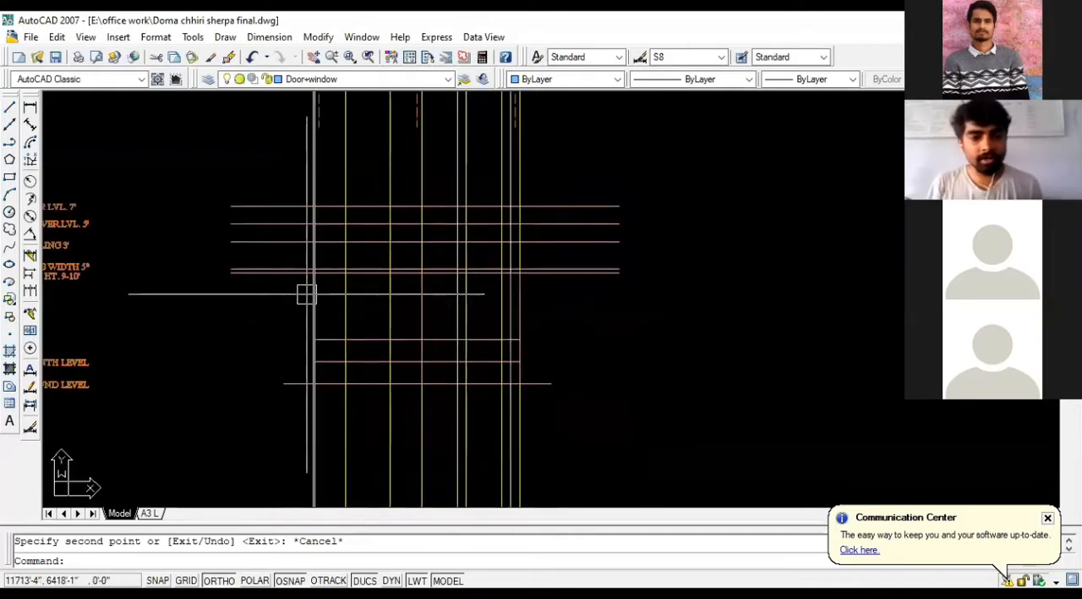
scroll(284, 284, down, 4)
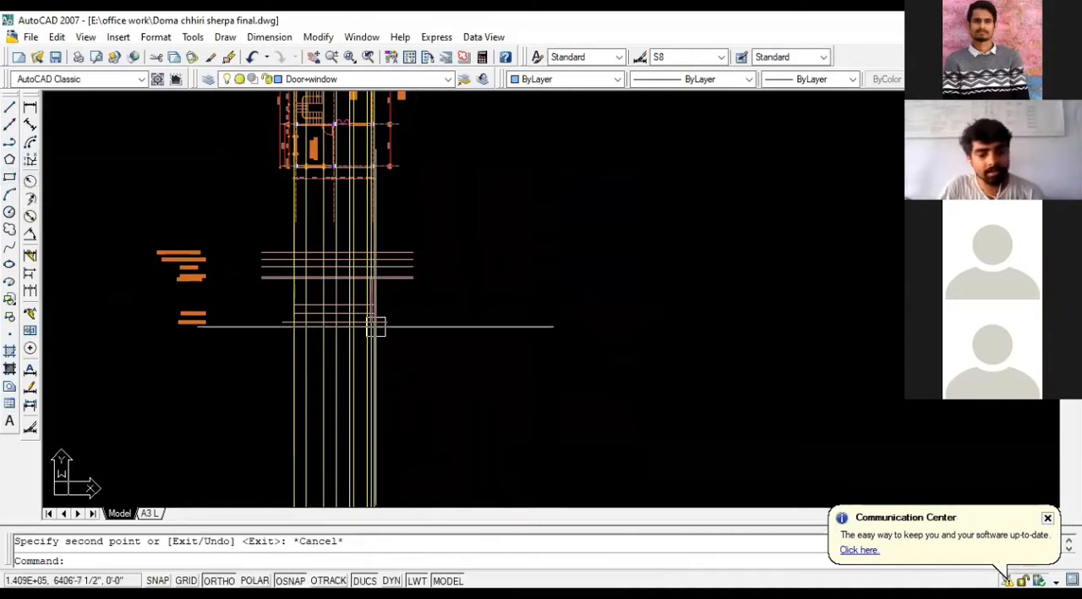
scroll(313, 285, up, 3)
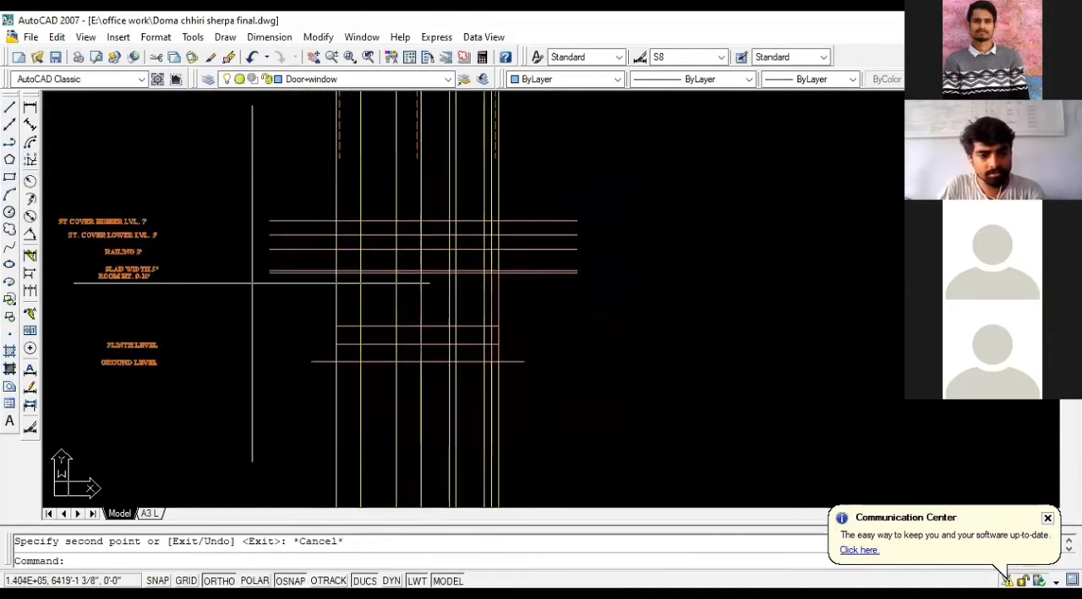
scroll(386, 266, up, 6)
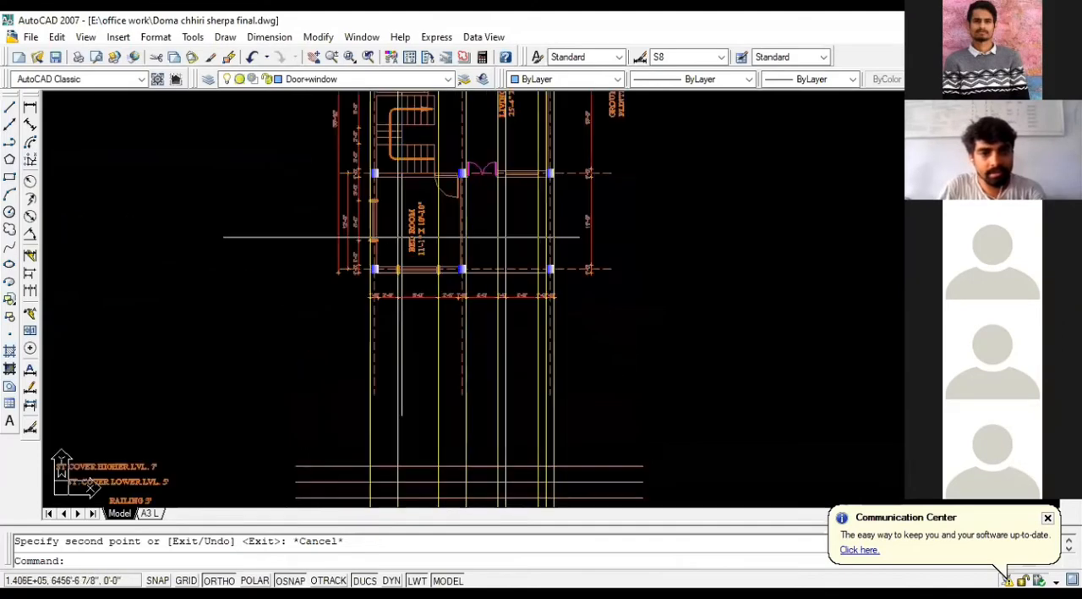
scroll(547, 367, down, 6)
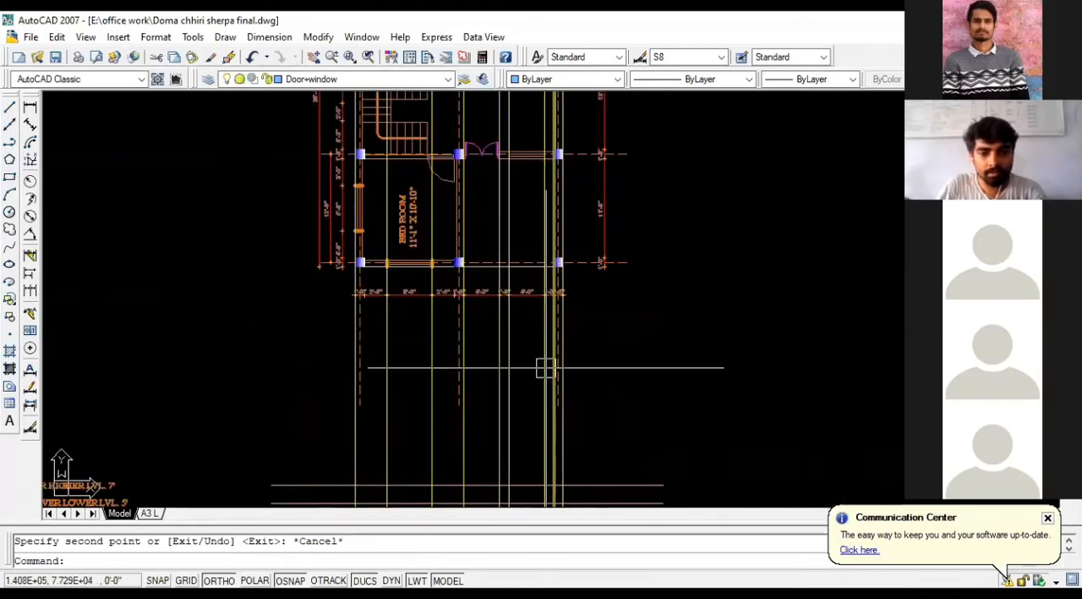
scroll(475, 290, up, 8)
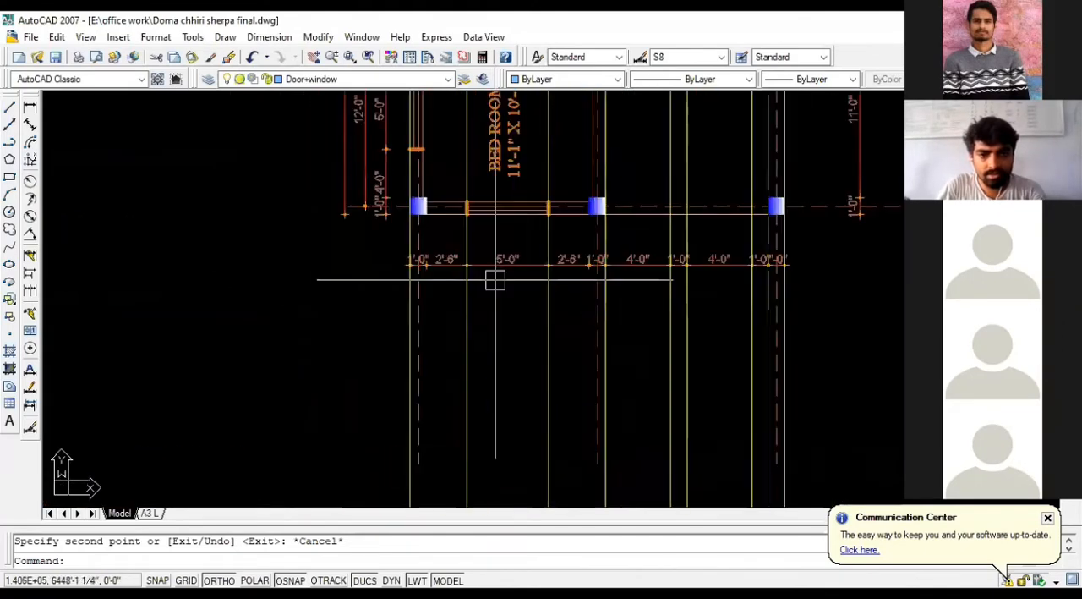
Step: Erase the vertical yellow construction lines projected from the floor plan down to the level lines
scroll(496, 277, down, 7)
click(665, 376)
click(440, 374)
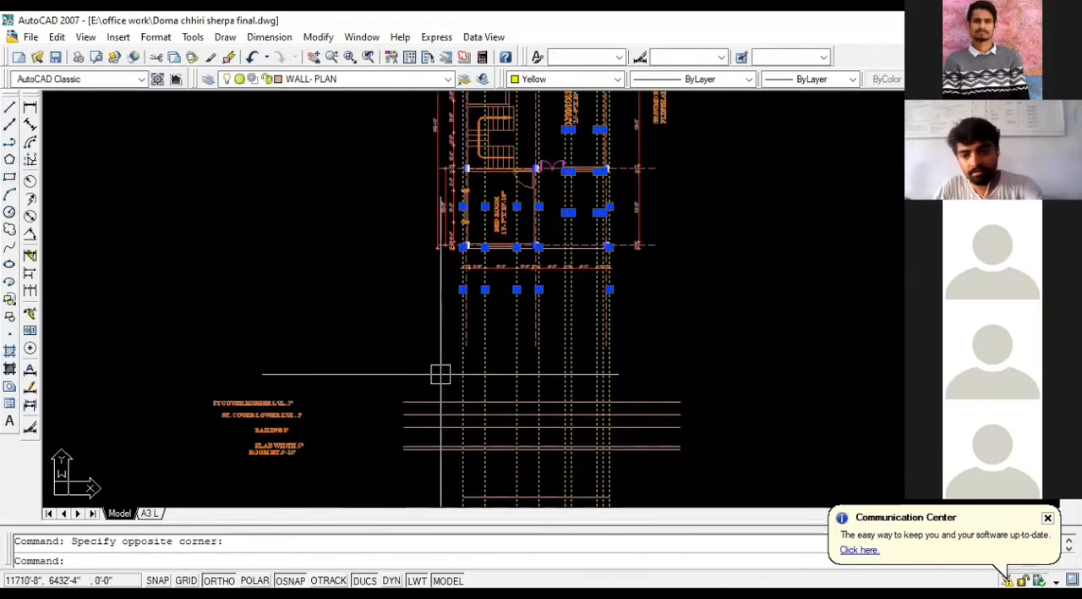
key(Delete)
Step: Draw a vertical construction line (XLINE) through the outer corner of the bedroom's lower-left column
text(X)
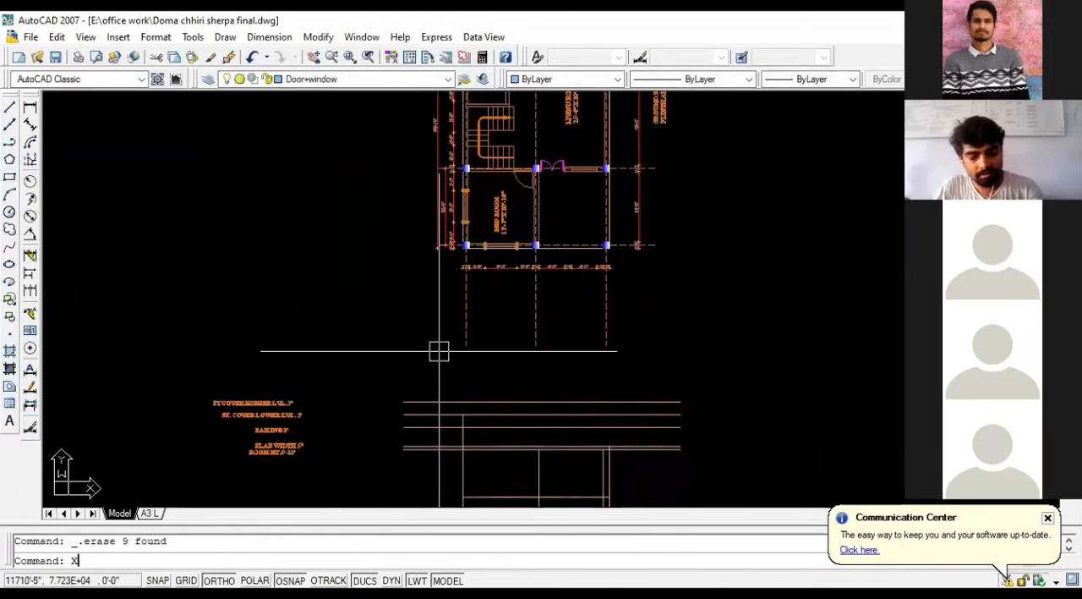
text(L)
key(Return)
scroll(461, 242, up, 5)
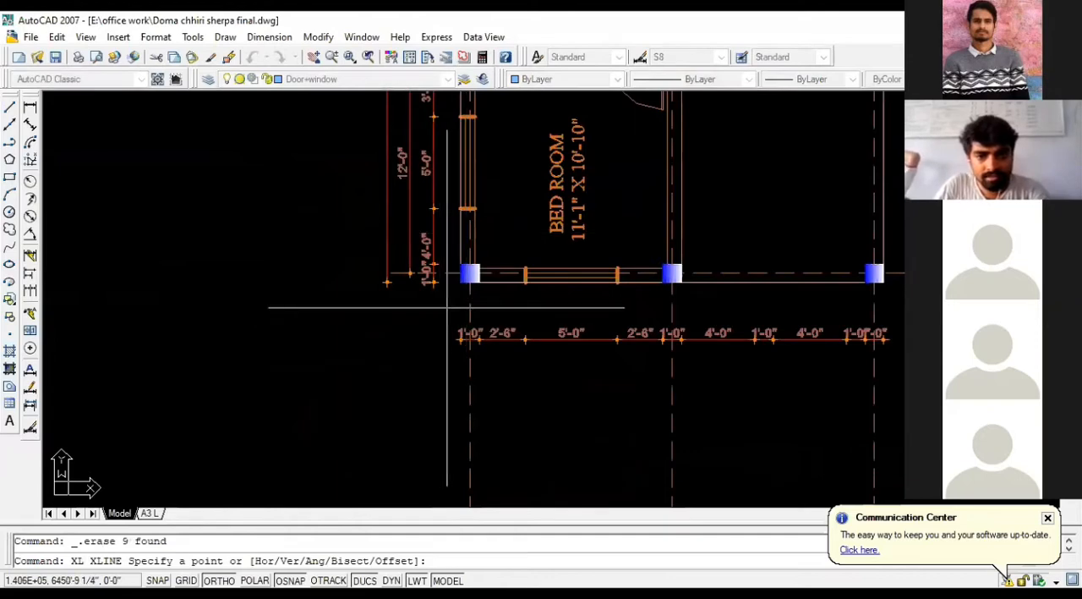
scroll(457, 280, up, 3)
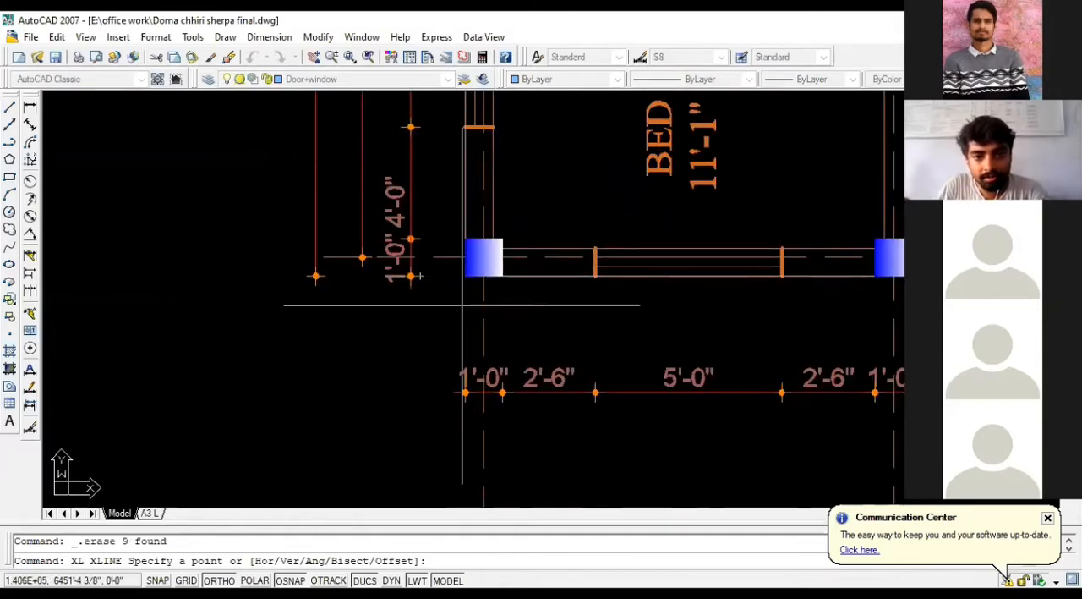
click(465, 276)
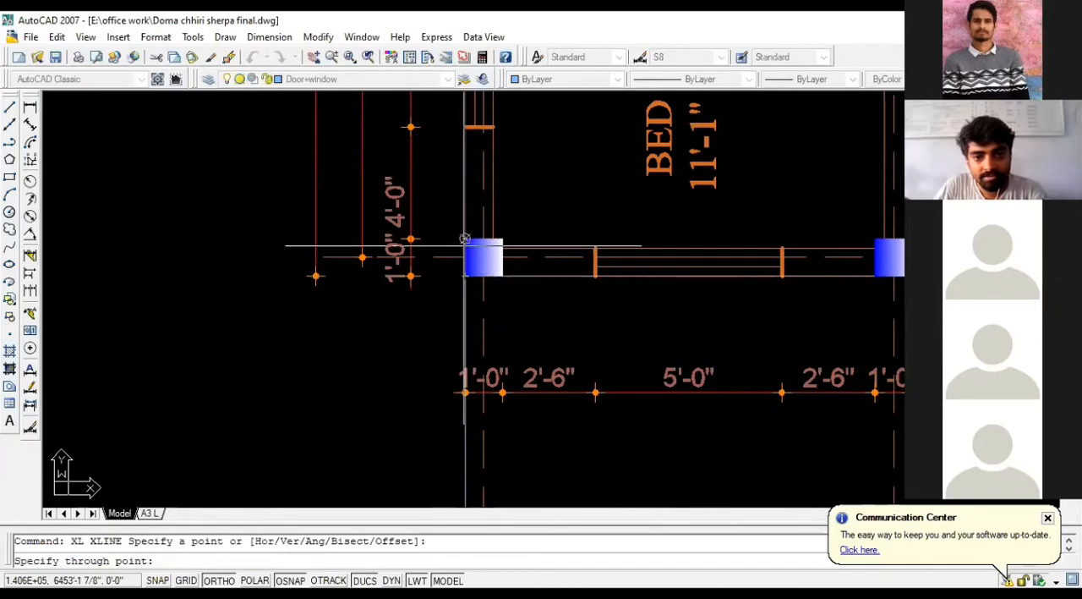
click(465, 242)
key(Escape)
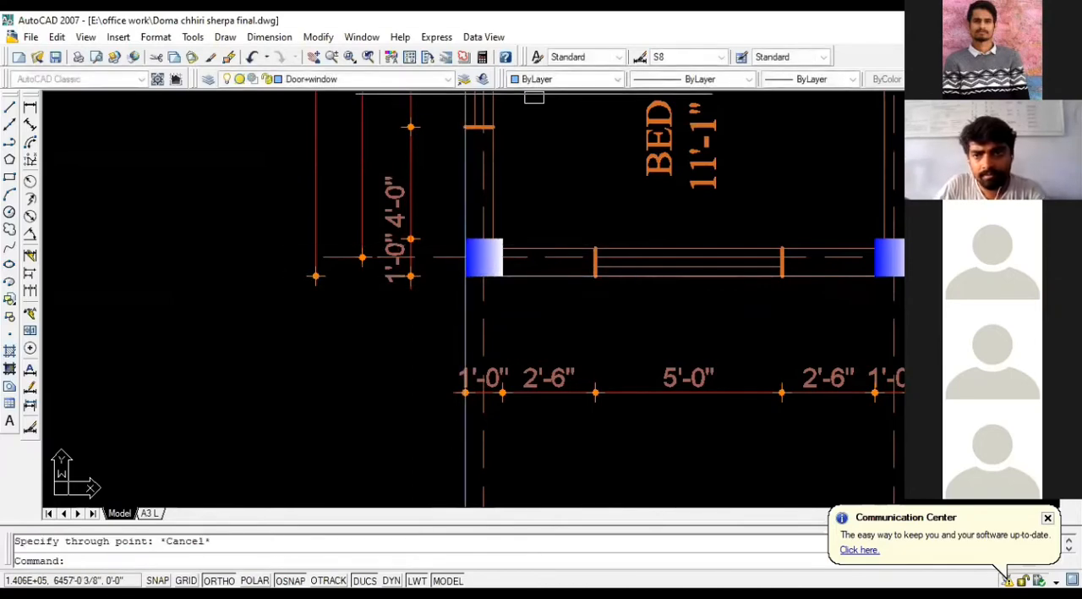
click(464, 346)
text(co)
key(Return)
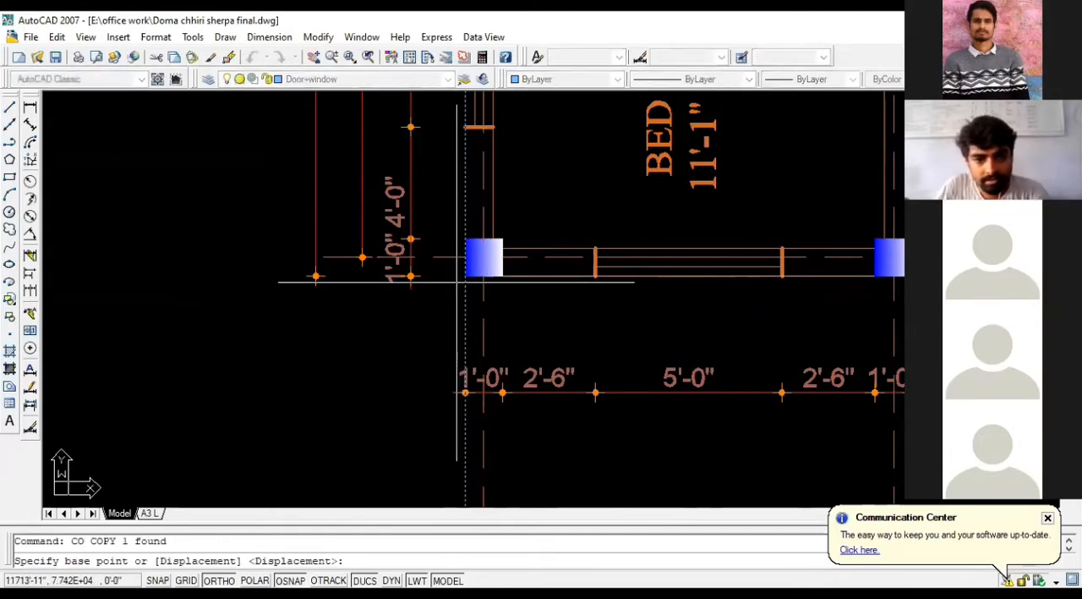
key(Escape)
key(Escape)
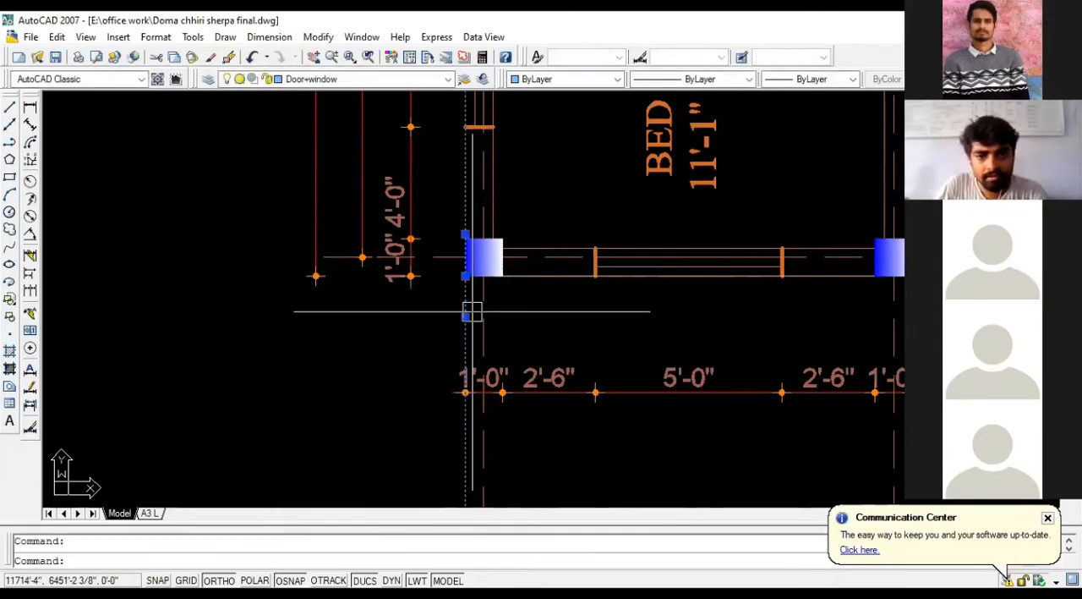
Step: Change the colour of the new vertical construction line to Yellow
click(466, 310)
click(618, 80)
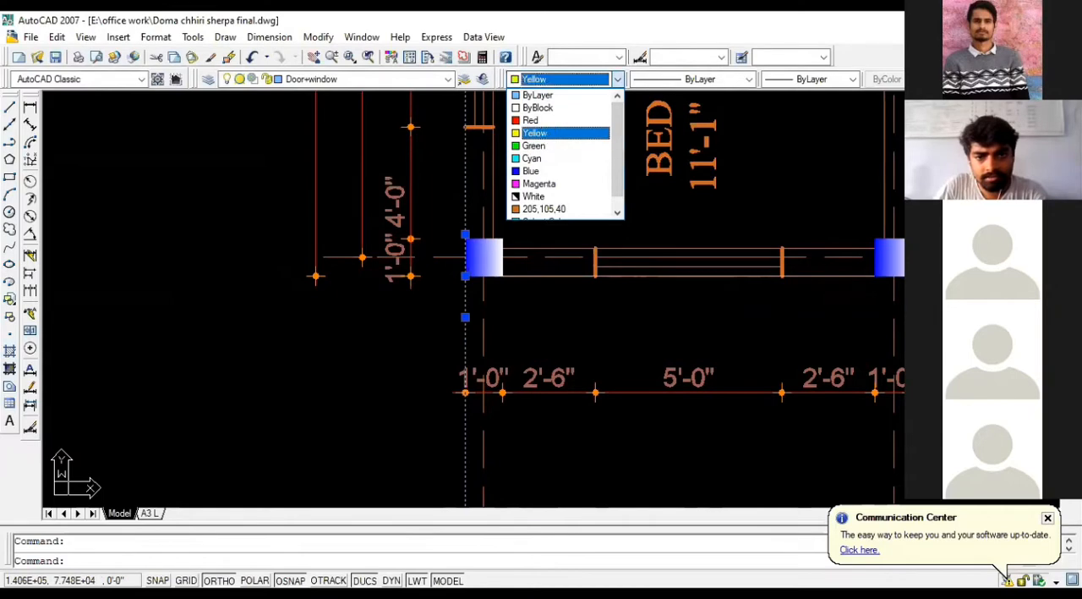
click(541, 137)
Step: Copy the yellow construction line from the lower-left column's outer corner to the lower-right corner of the middle front column
scroll(287, 314, down, 2)
text(co)
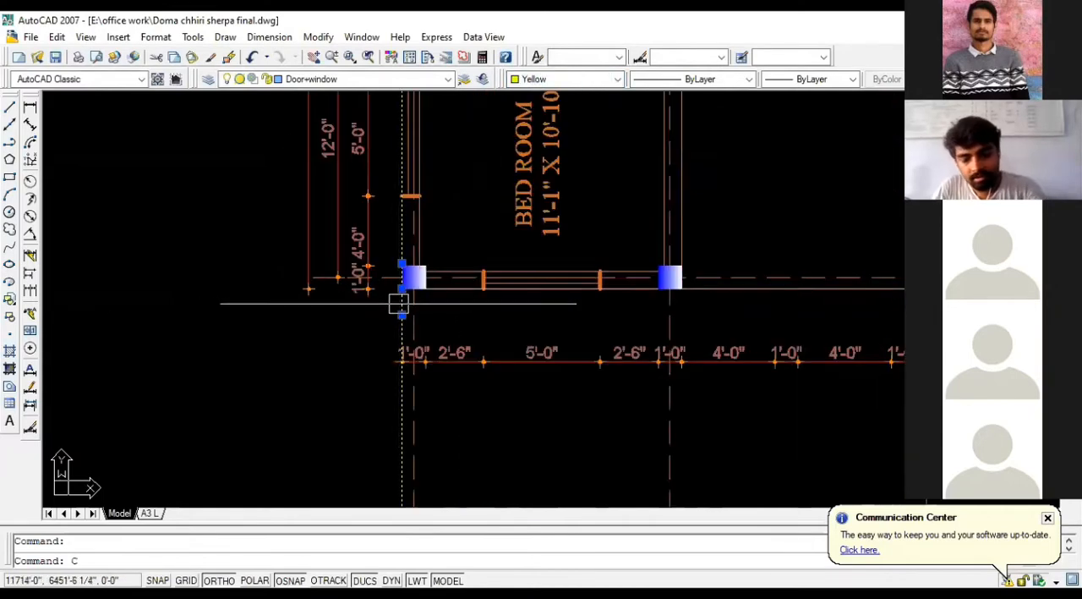
key(Return)
click(402, 287)
scroll(254, 356, down, 2)
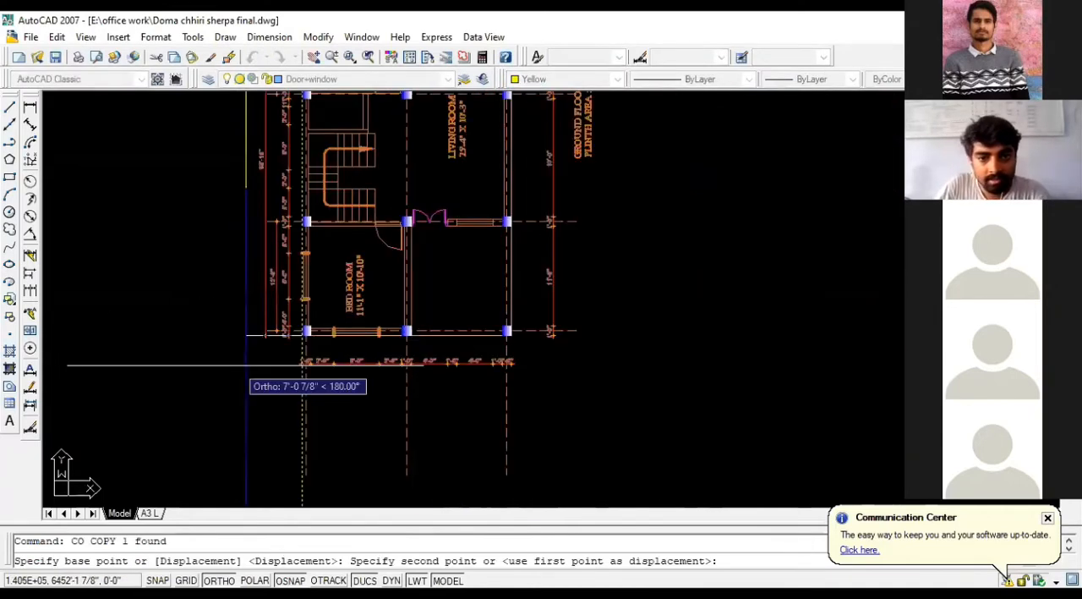
scroll(423, 338, up, 2)
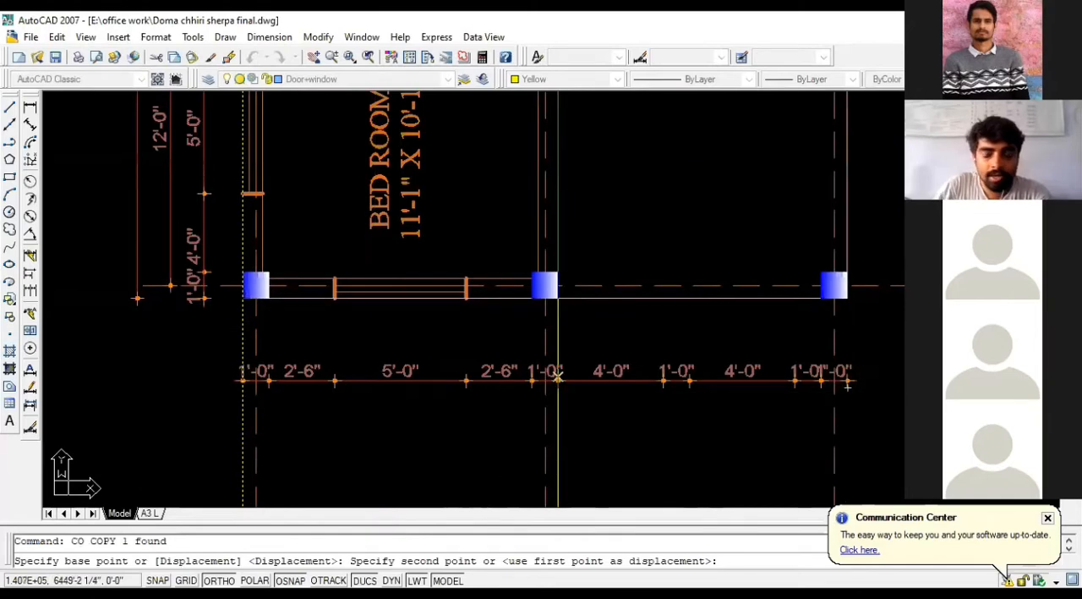
scroll(601, 286, up, 2)
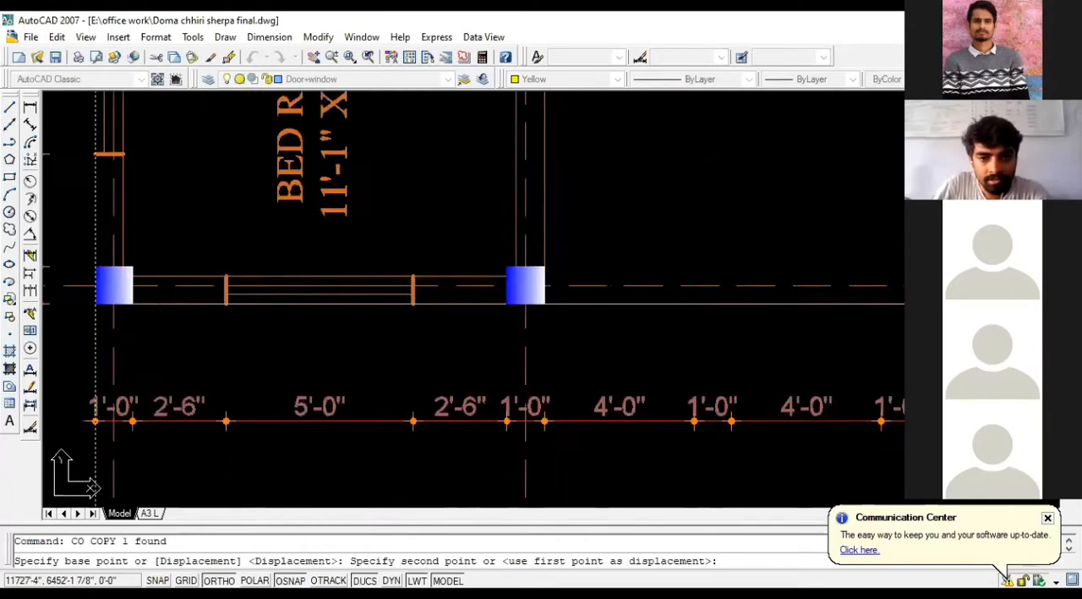
scroll(592, 288, up, 2)
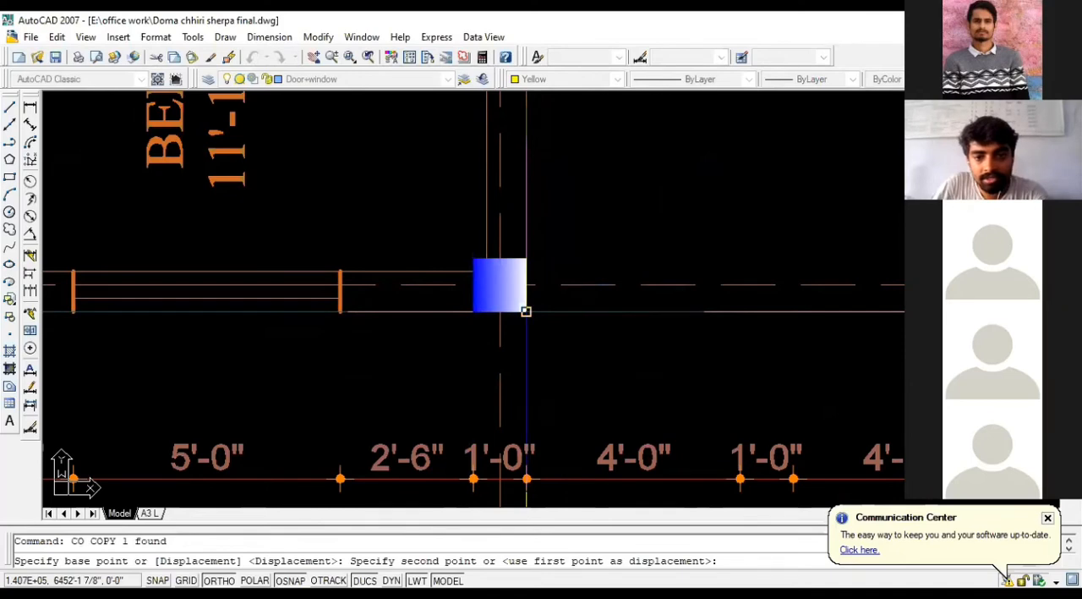
click(525, 311)
Step: Place another copy of the yellow line on the outer face of the plan's right-hand columns
scroll(473, 372, down, 3)
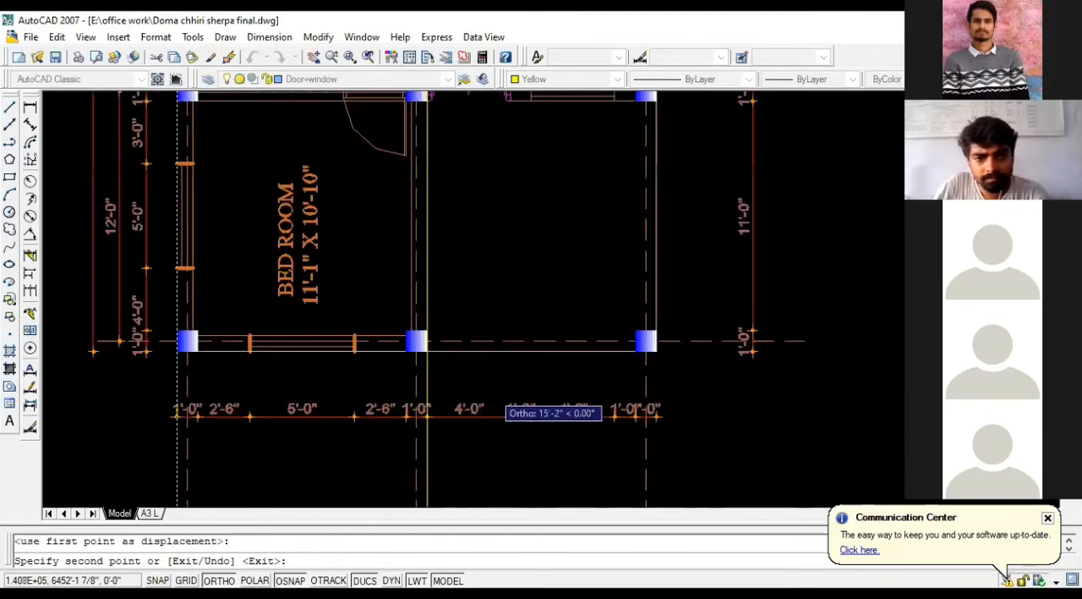
scroll(491, 389, down, 2)
scroll(620, 389, up, 2)
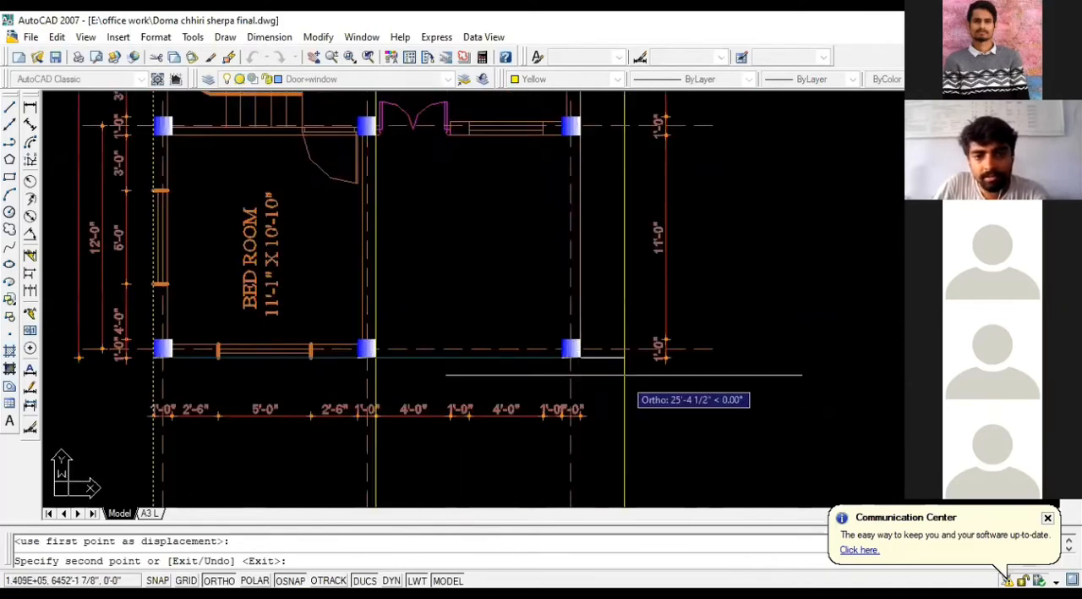
scroll(603, 127, up, 2)
click(571, 135)
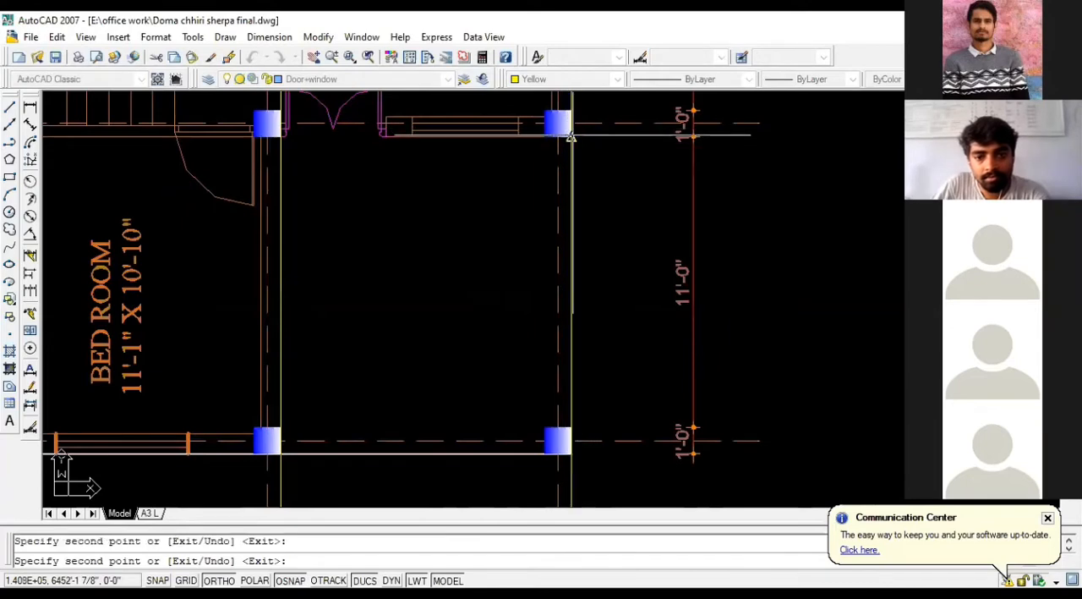
Step: Place a copy of the yellow line on the inner face of the lower-right column
scroll(683, 246, down, 4)
scroll(683, 247, up, 2)
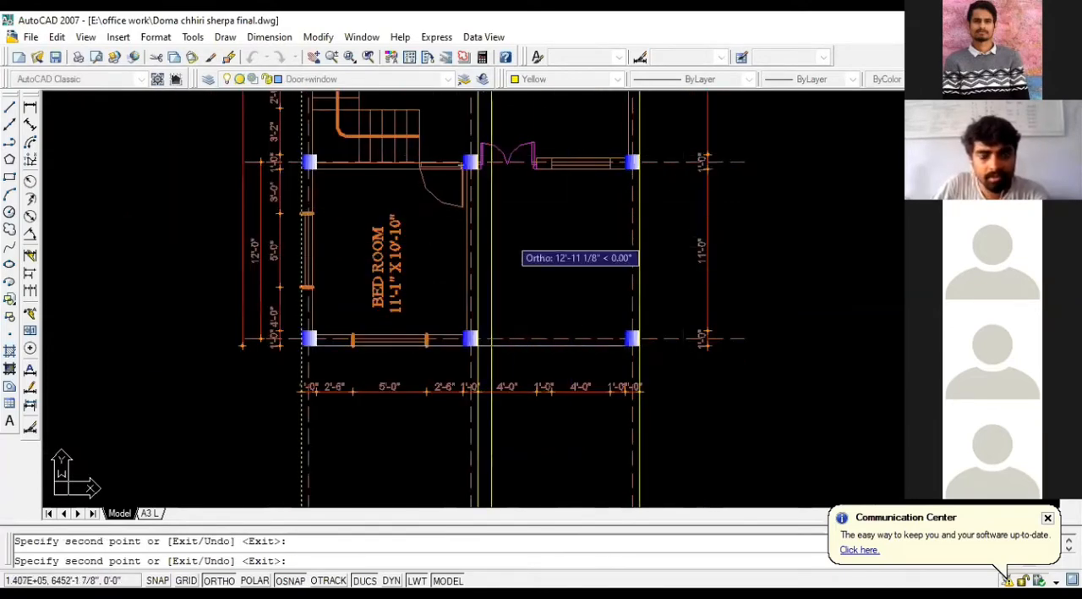
scroll(582, 182, up, 2)
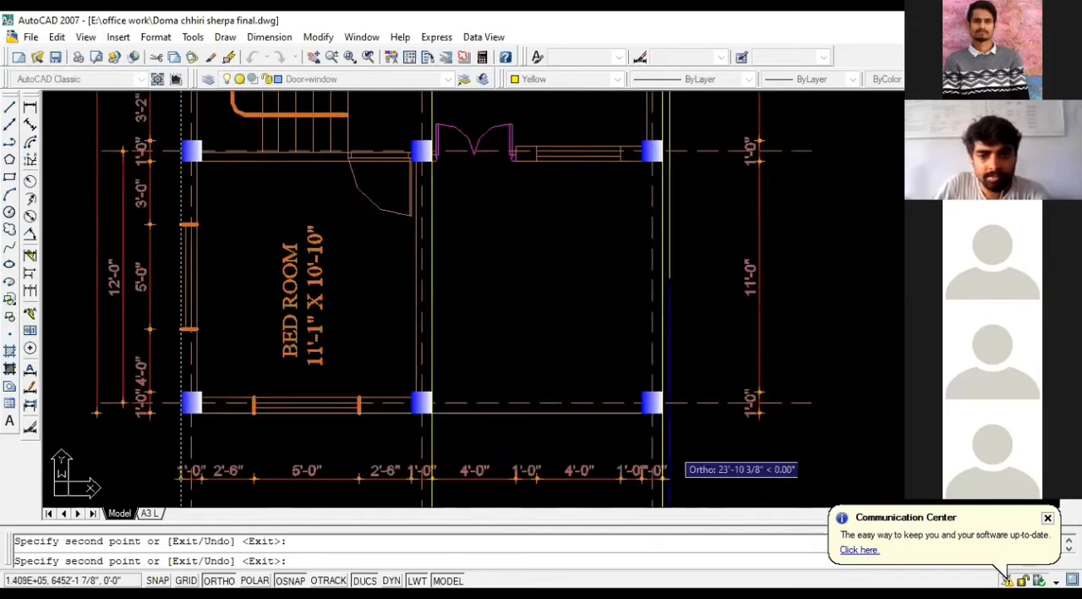
scroll(642, 411, up, 6)
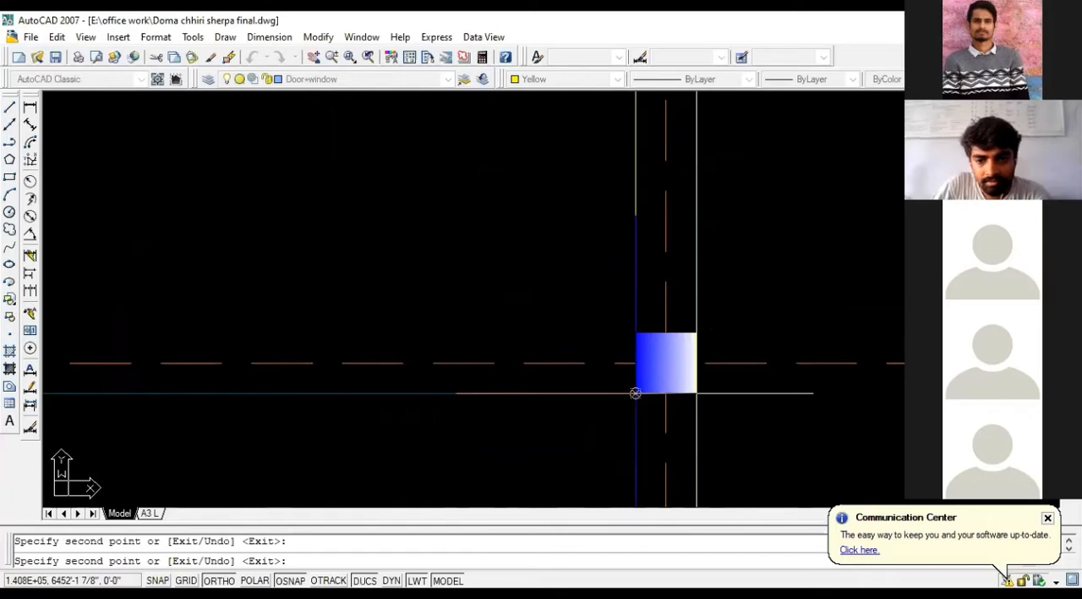
Step: Place copies of the yellow line at both ends of the window beside the double door
scroll(681, 418, down, 4)
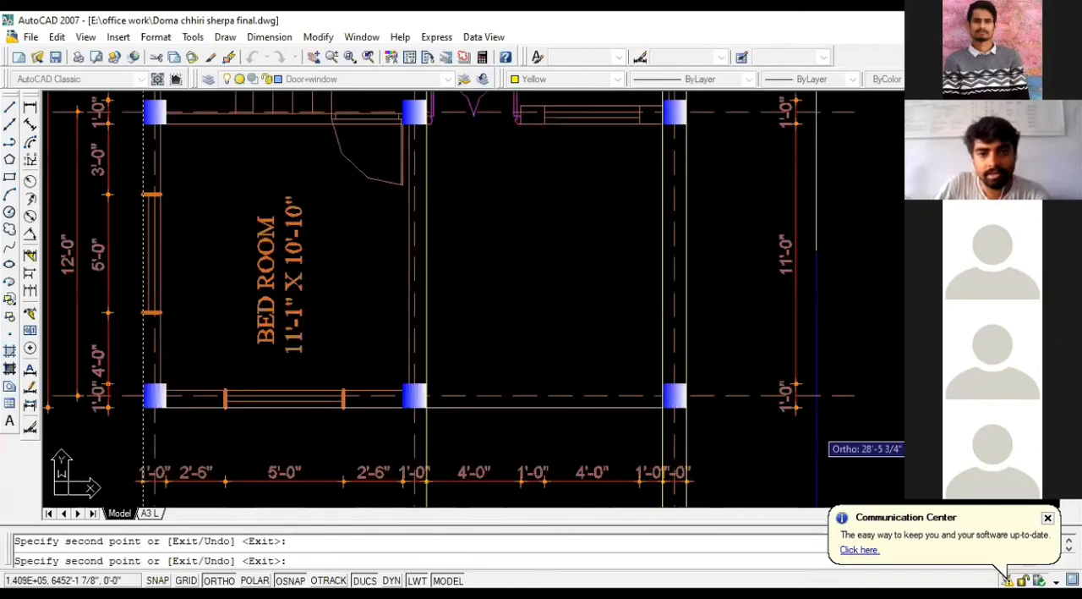
scroll(718, 322, down, 2)
scroll(659, 122, up, 5)
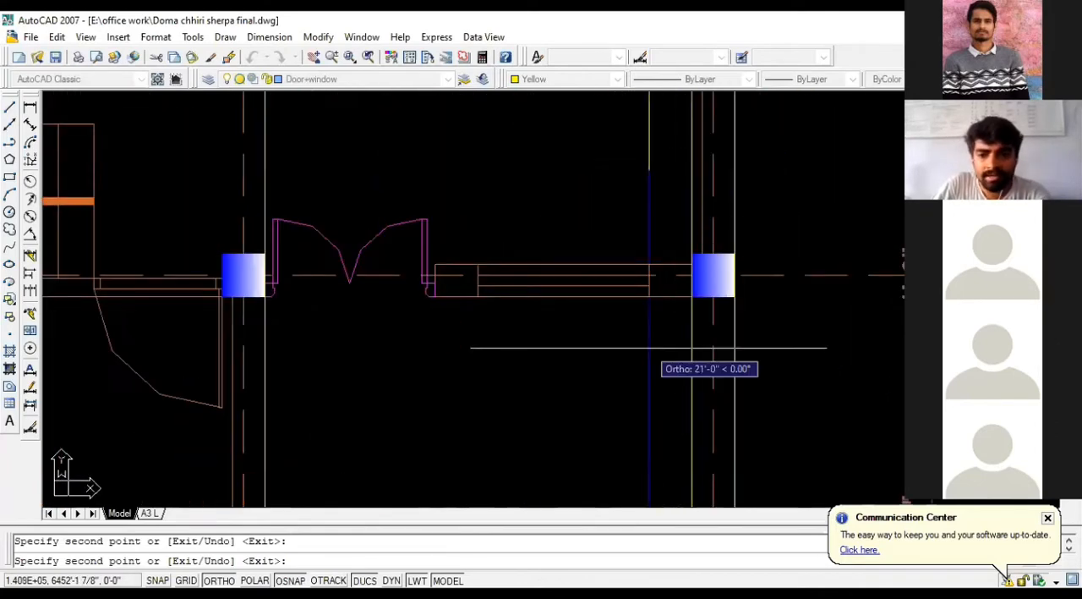
scroll(653, 301, up, 4)
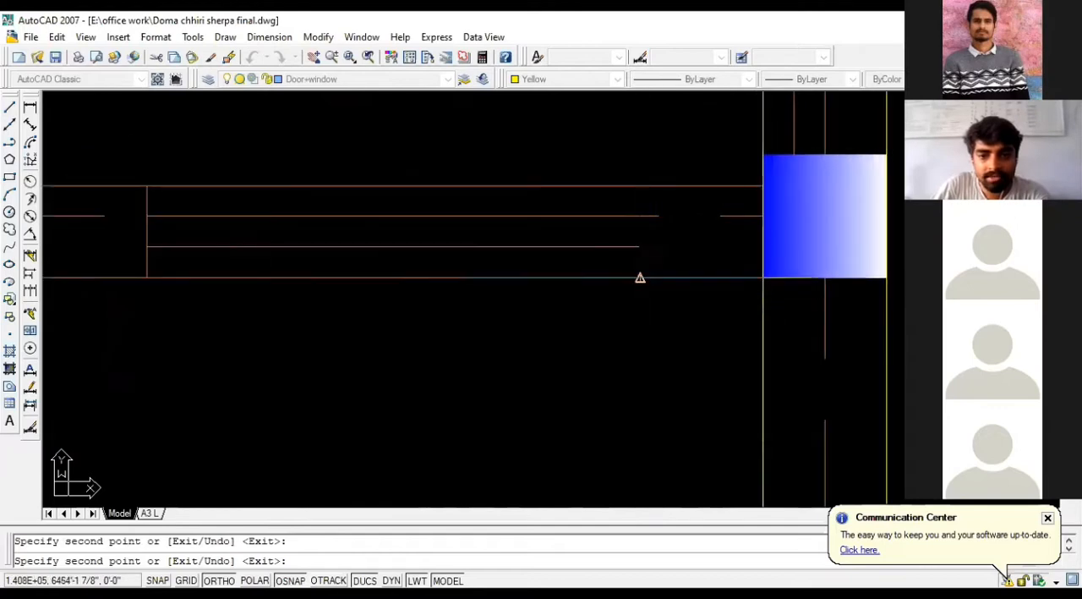
click(640, 278)
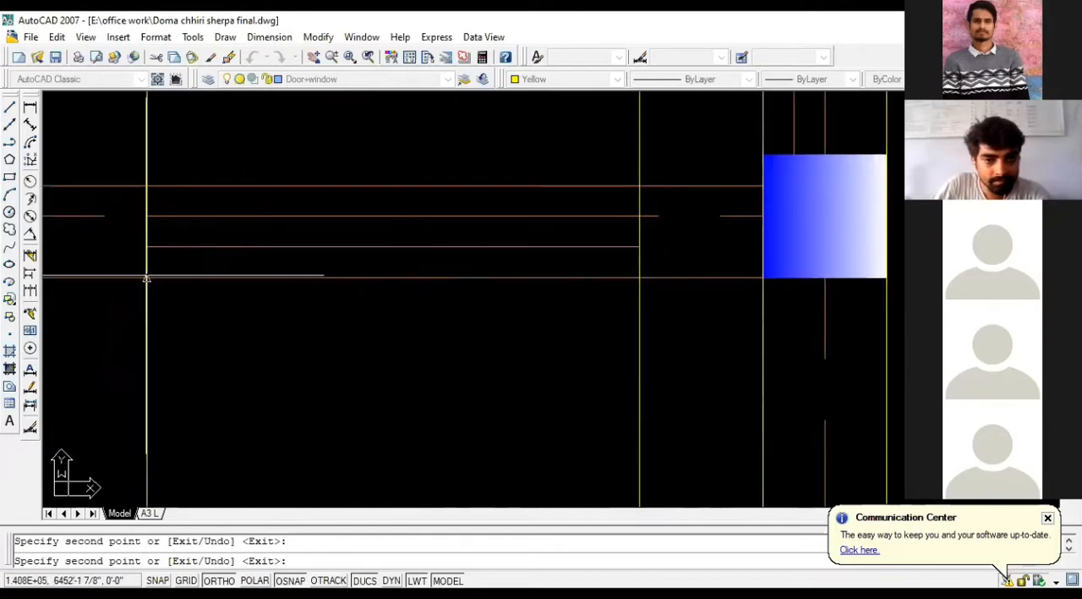
Step: Place a copy of the yellow line at the double door's jamb nearest the window
scroll(782, 228, down, 5)
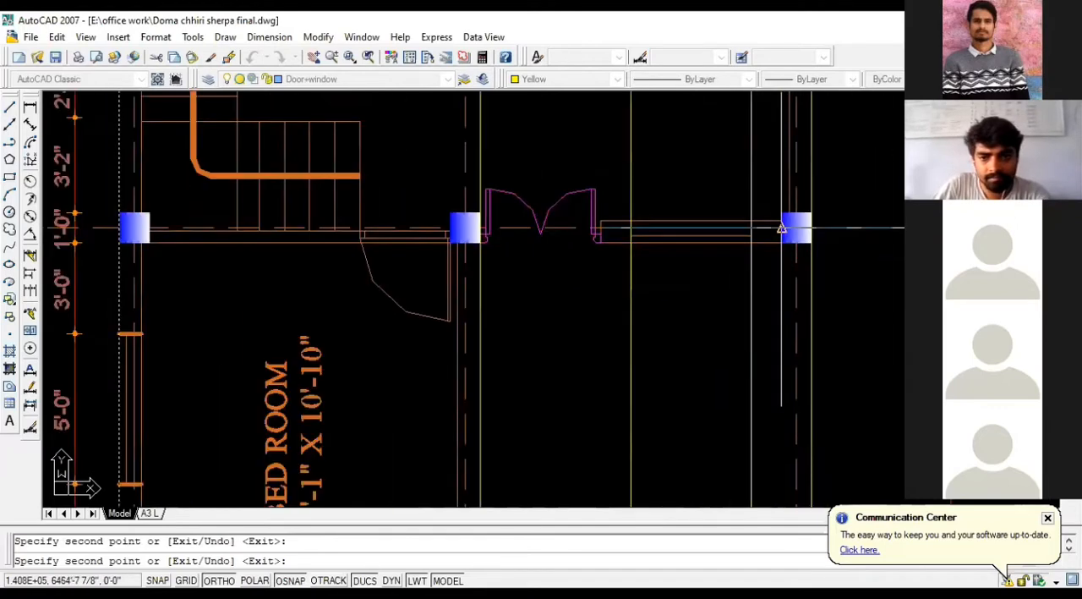
scroll(781, 229, down, 2)
scroll(642, 241, up, 7)
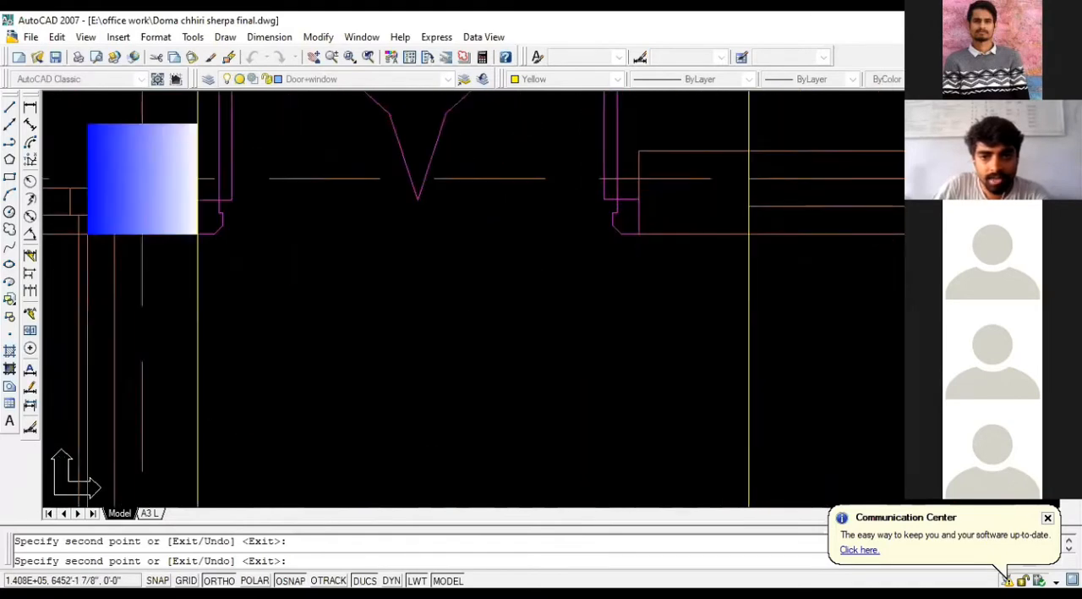
Step: Place copies of the yellow line on the middle column's outer face and at both ends of the bedroom's front window
scroll(635, 234, down, 6)
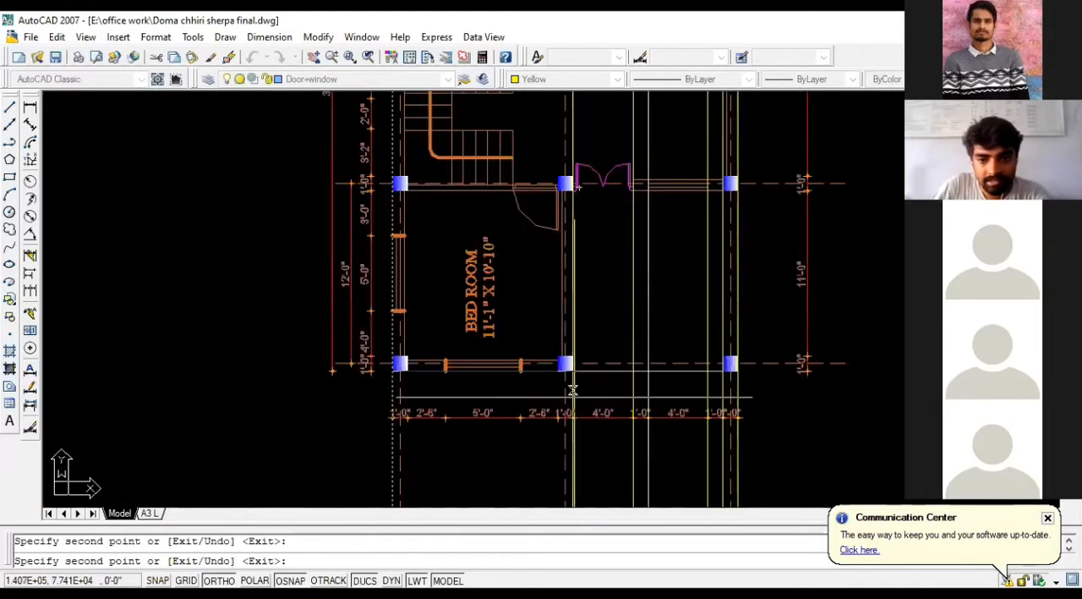
scroll(575, 390, up, 5)
scroll(710, 331, down, 2)
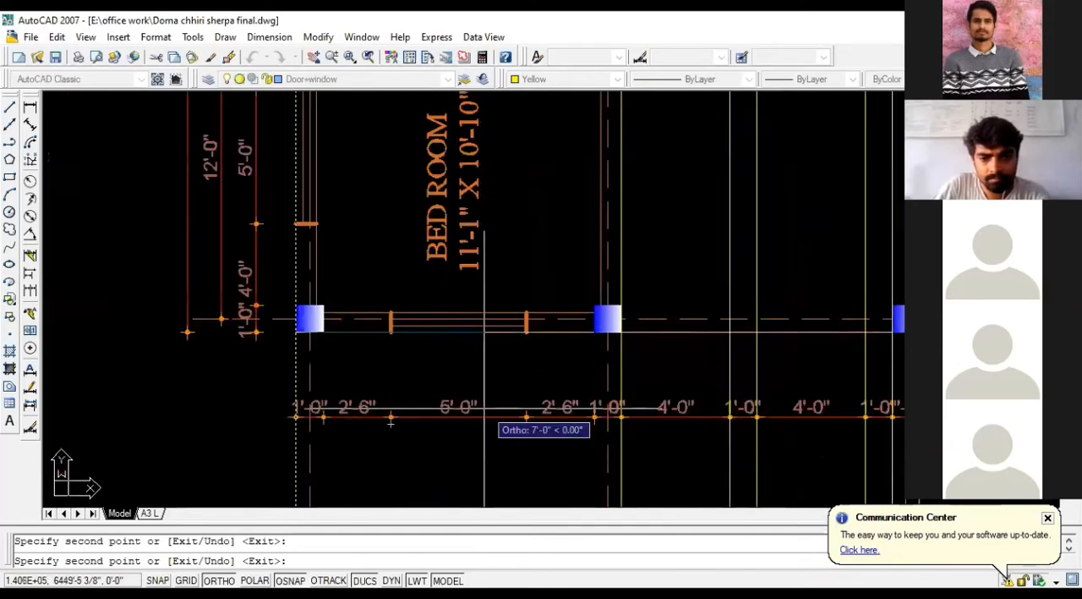
scroll(491, 346, up, 2)
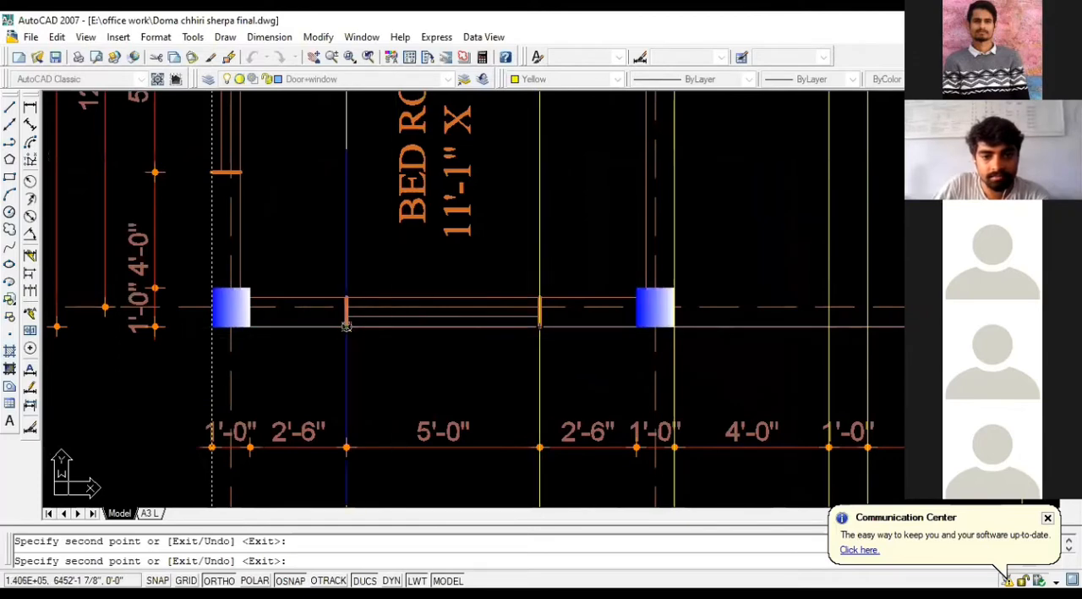
scroll(531, 324, down, 6)
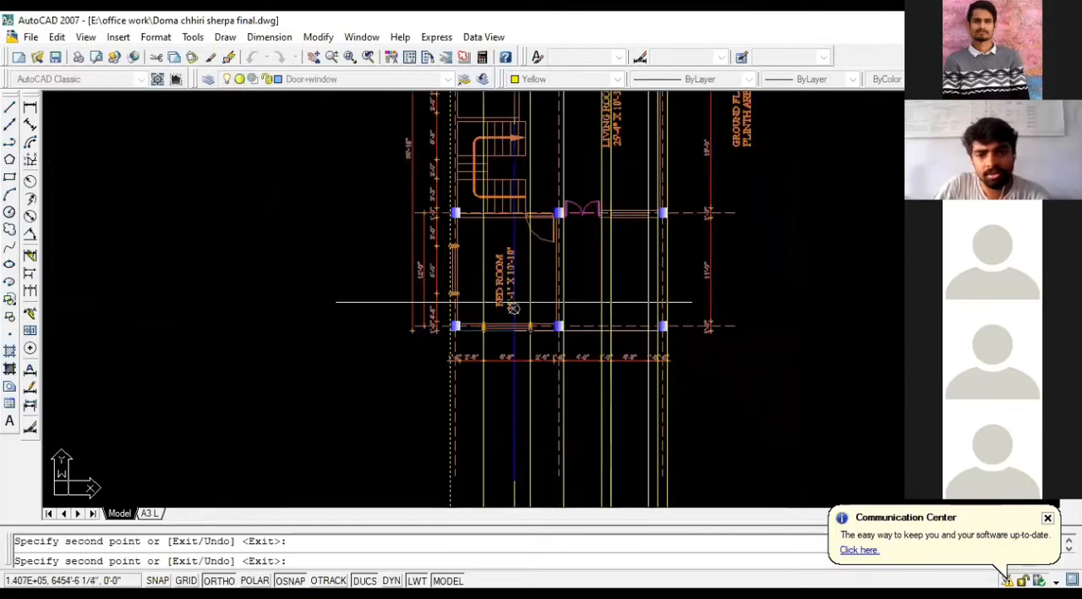
key(Return)
Step: Delete all the yellow vertical construction lines running through the ground floor plan and the level lines
scroll(518, 308, down, 4)
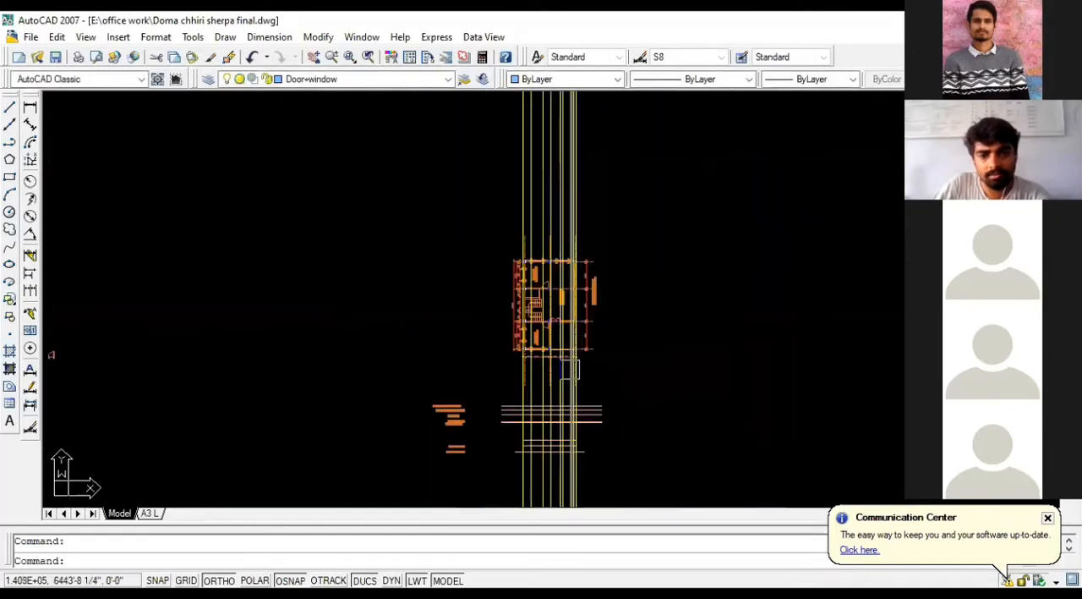
scroll(498, 217, up, 3)
scroll(499, 217, down, 7)
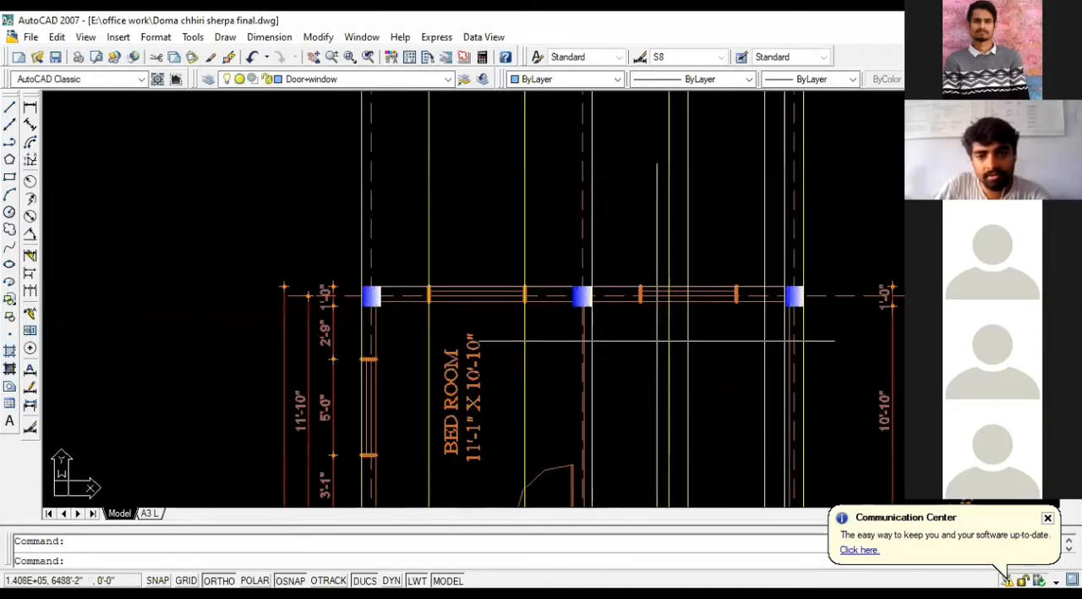
scroll(577, 452, up, 5)
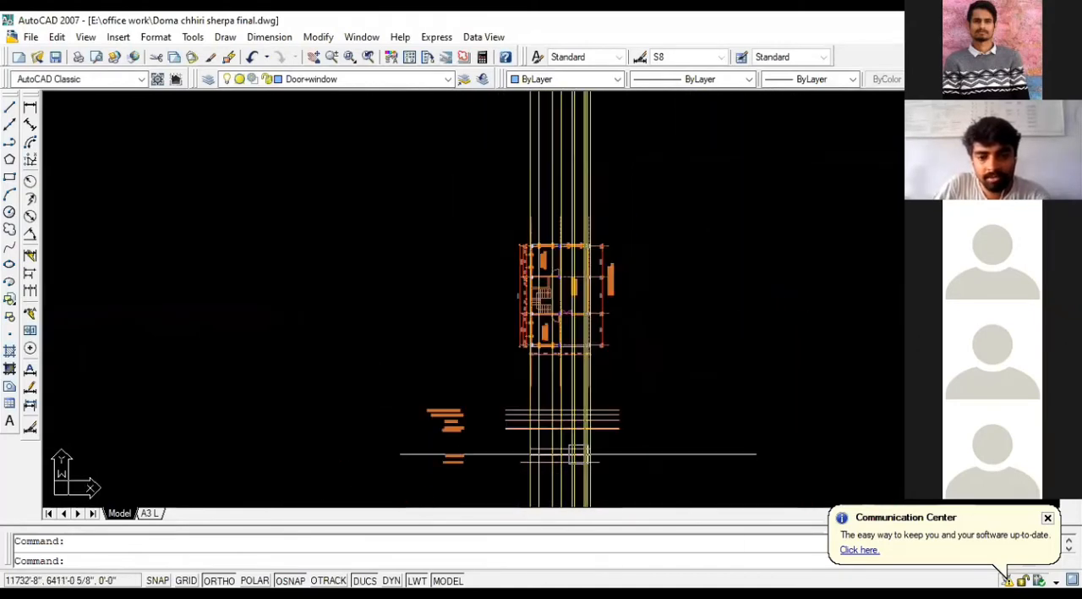
scroll(575, 254, down, 5)
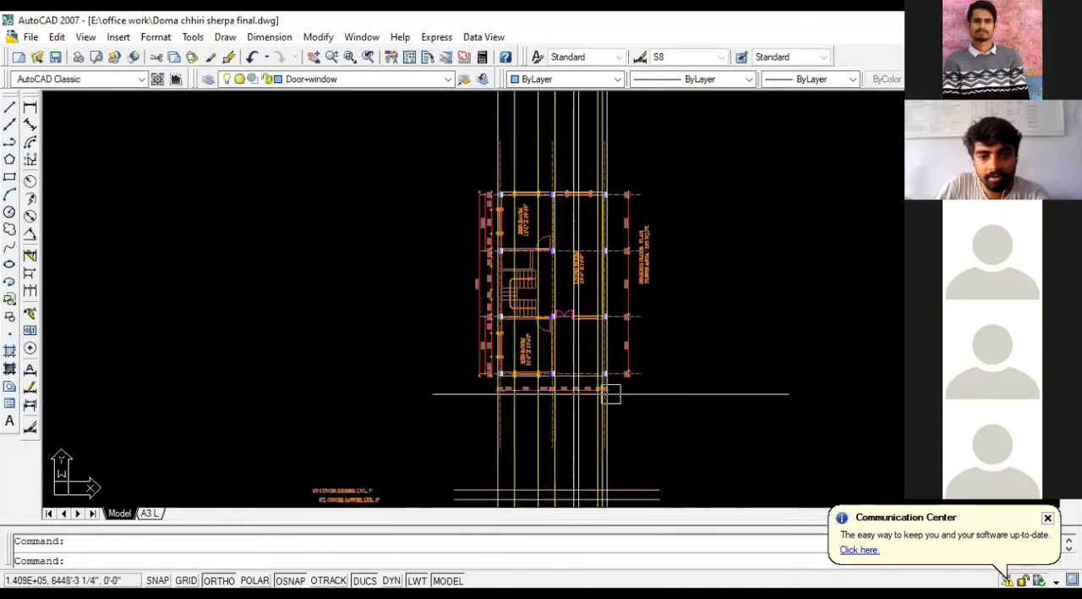
click(639, 475)
click(500, 472)
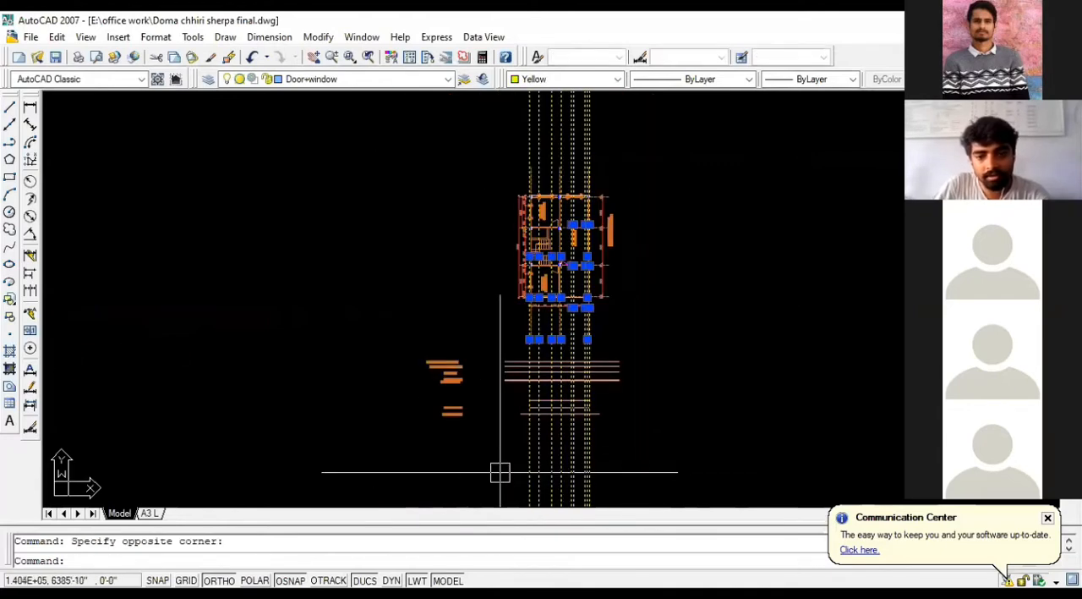
key(Delete)
Step: Examine the columns, windows and outer wall outline along the rear side of the ground floor plan
scroll(403, 205, up, 5)
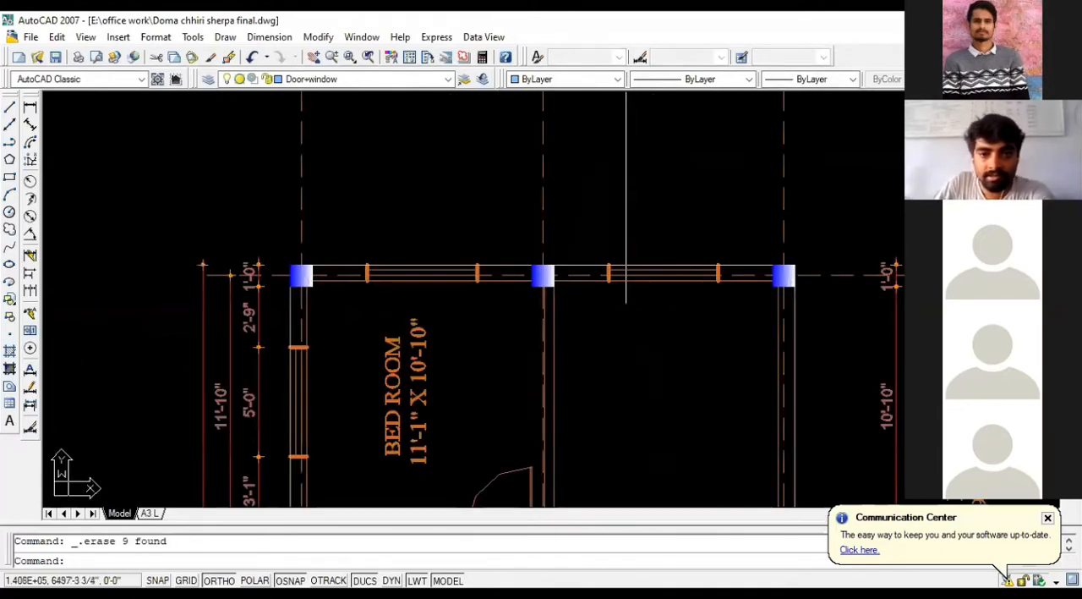
scroll(279, 258, up, 3)
click(303, 272)
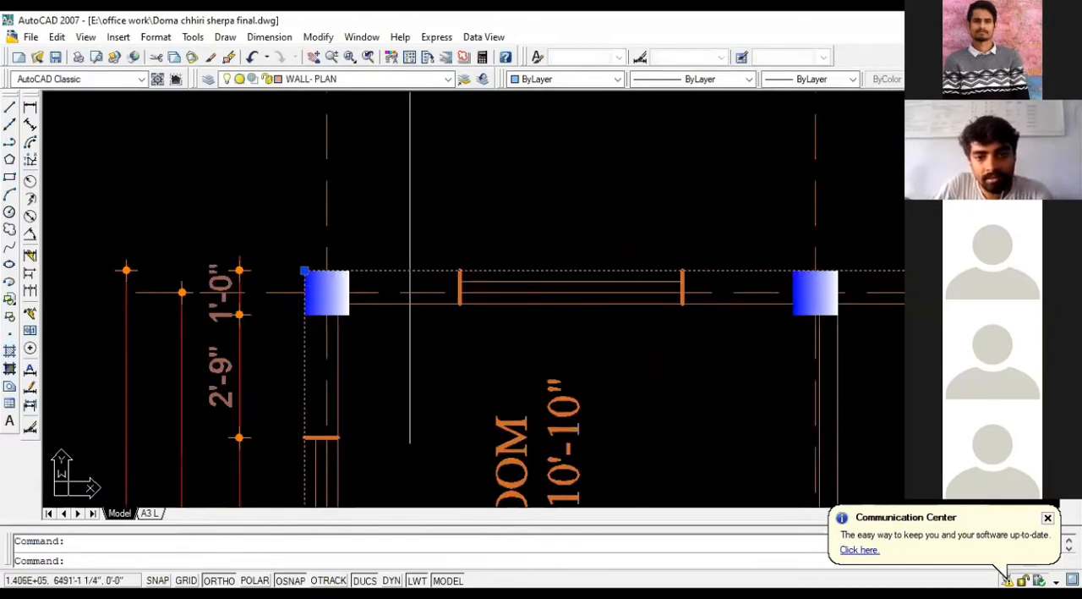
scroll(477, 266, down, 4)
scroll(642, 273, up, 5)
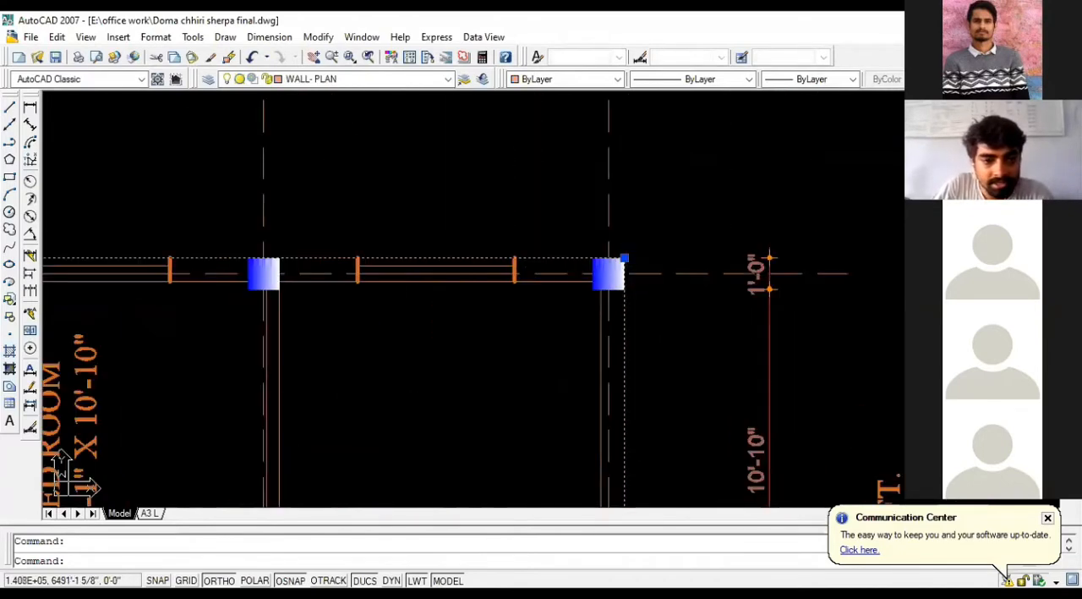
scroll(500, 299, down, 2)
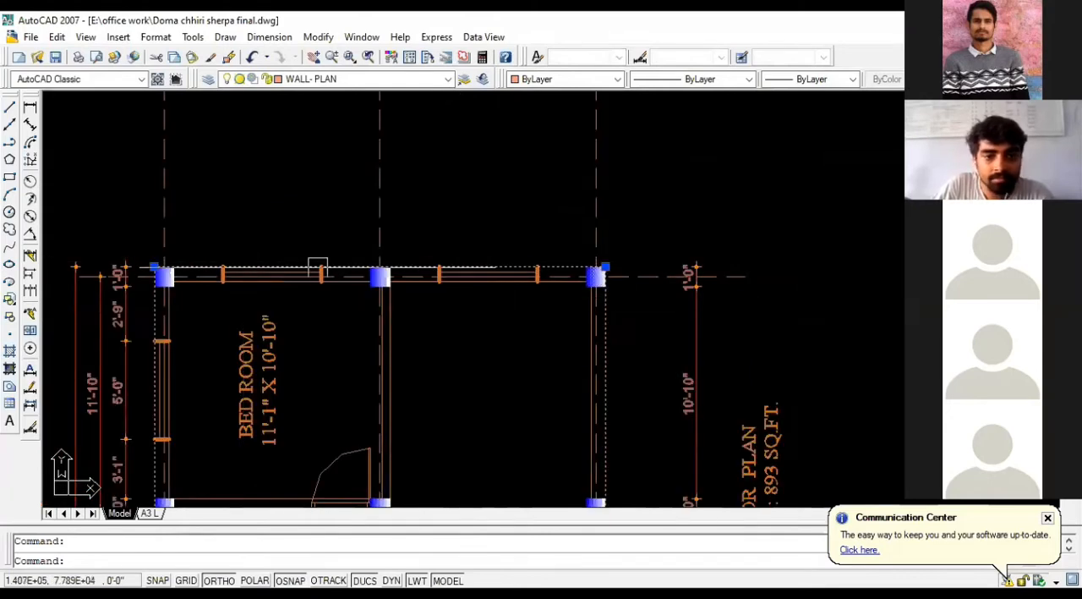
key(Escape)
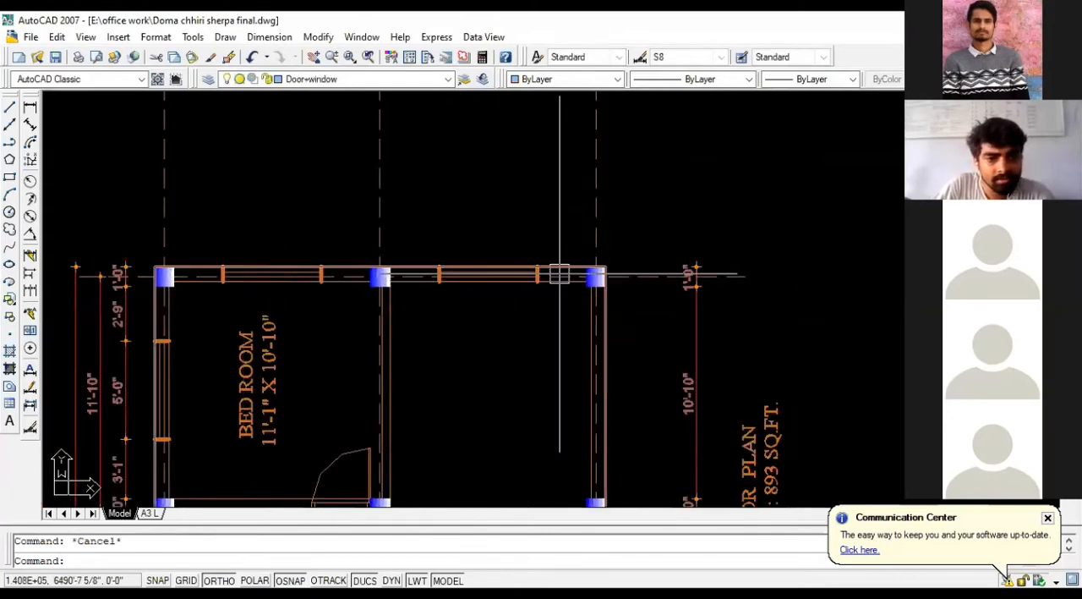
scroll(561, 214, down, 1)
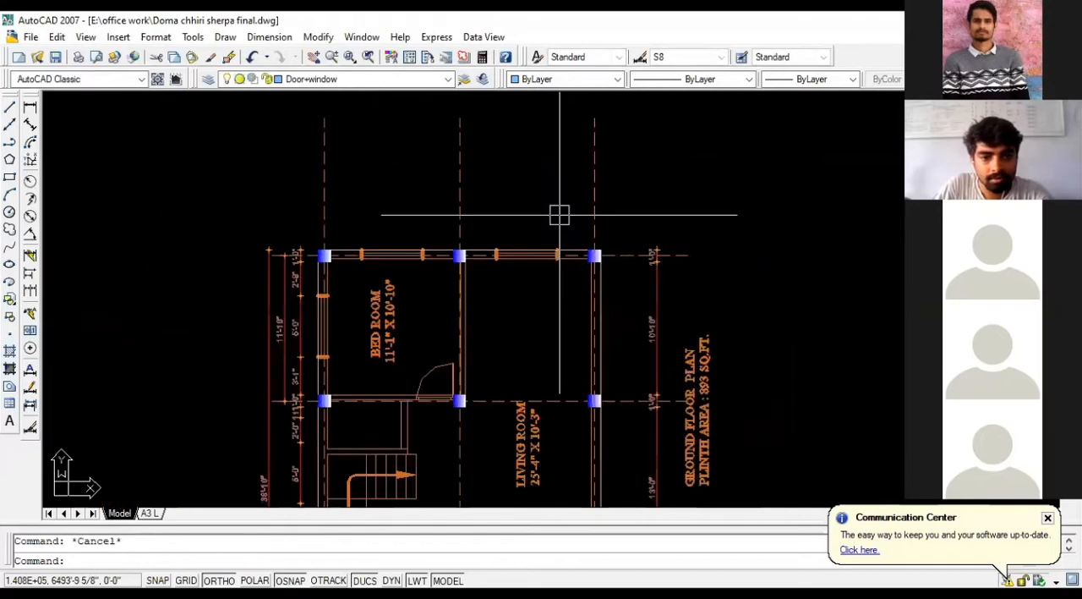
scroll(610, 161, down, 1)
Step: Undo the deletion of the yellow vertical construction lines
key(ctrl+z)
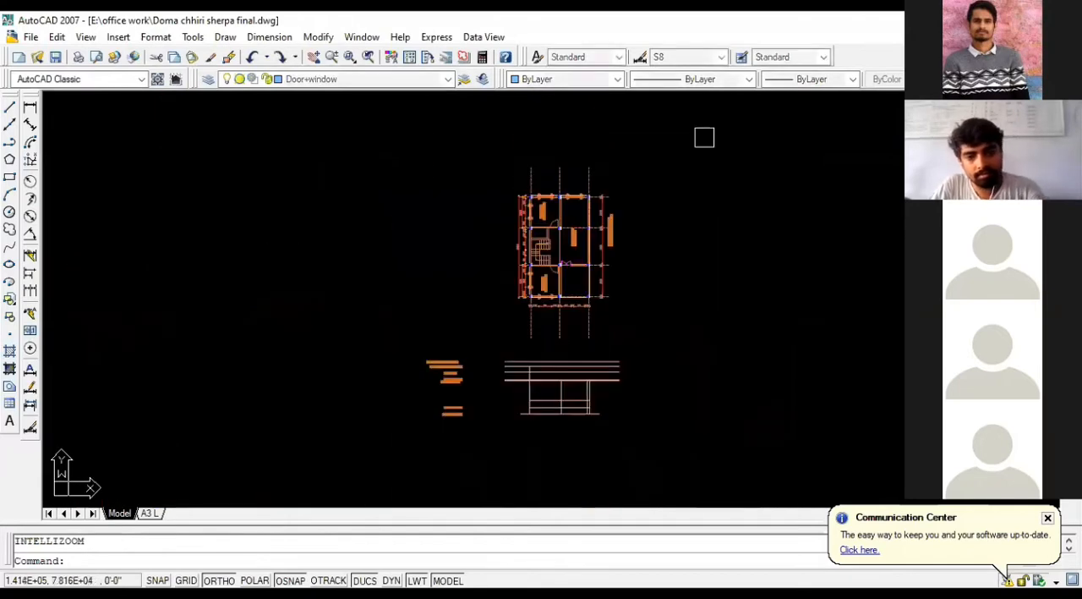
key(ctrl+z)
scroll(362, 224, down, 1)
scroll(354, 244, down, 2)
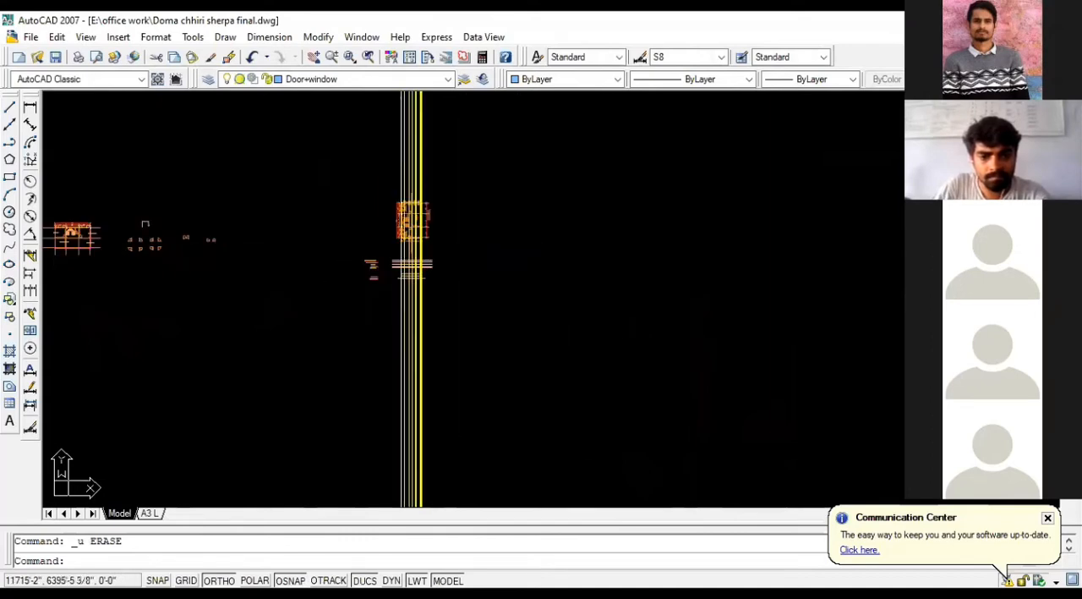
scroll(449, 234, up, 5)
scroll(456, 263, up, 2)
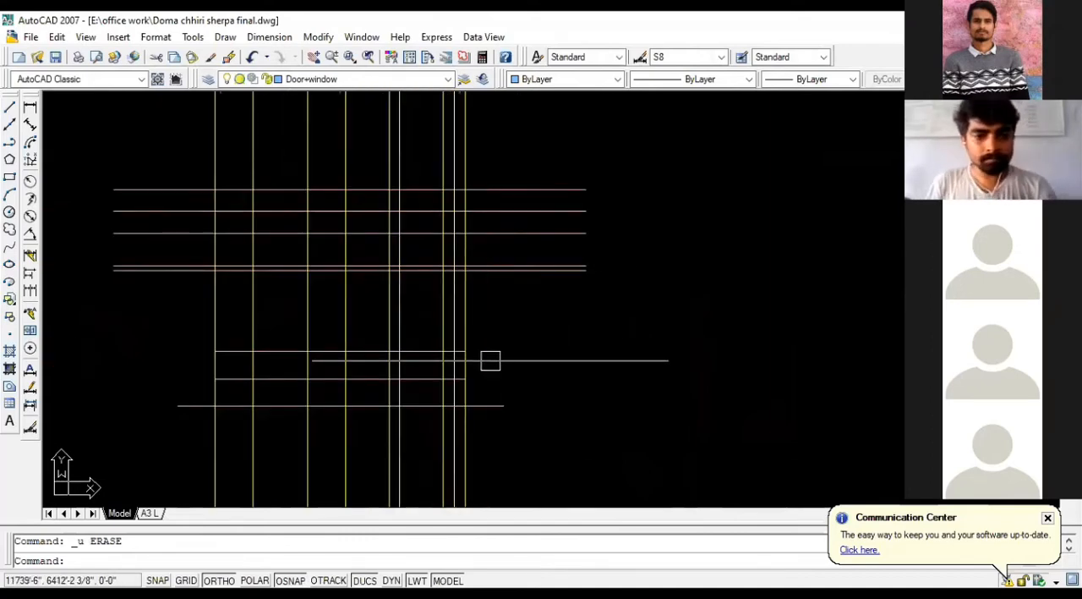
Step: Draw a window rectangle with length 5' and width 4.5' in the empty space beside the elevation level lines
scroll(423, 211, down, 2)
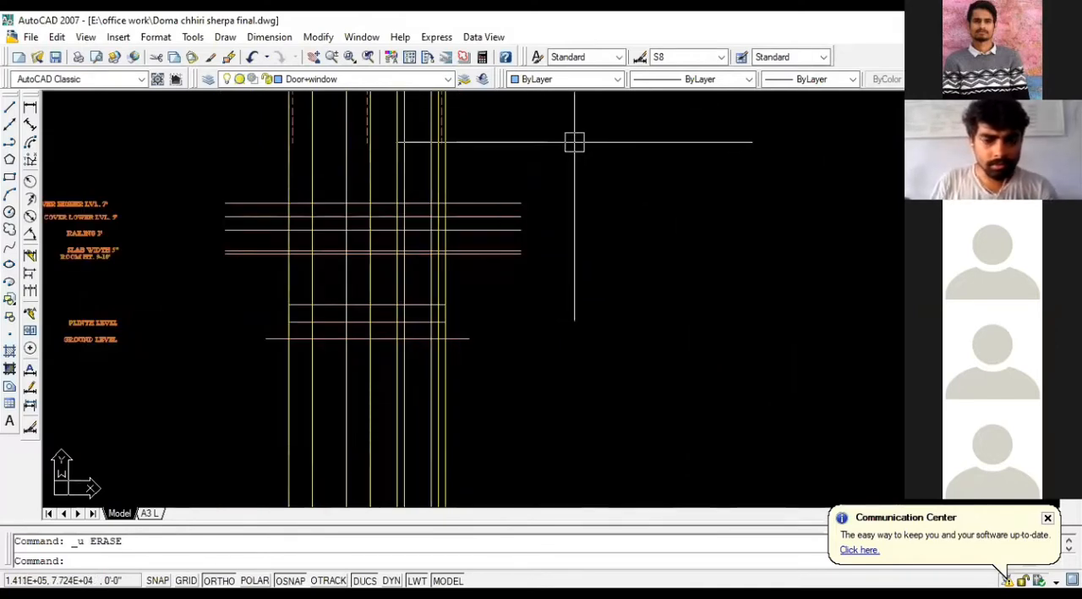
click(10, 177)
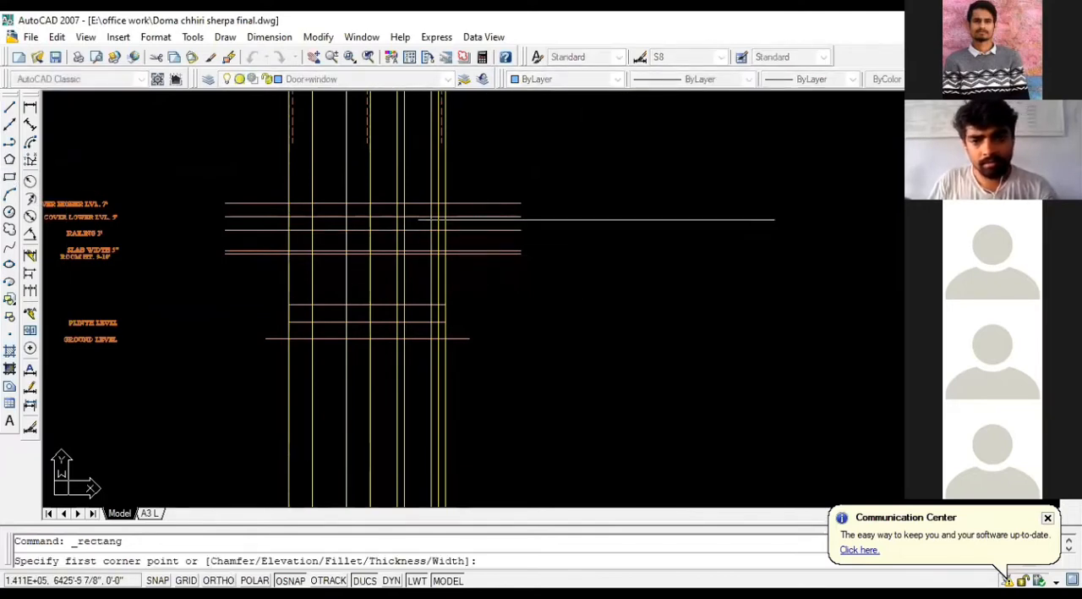
scroll(244, 323, down, 1)
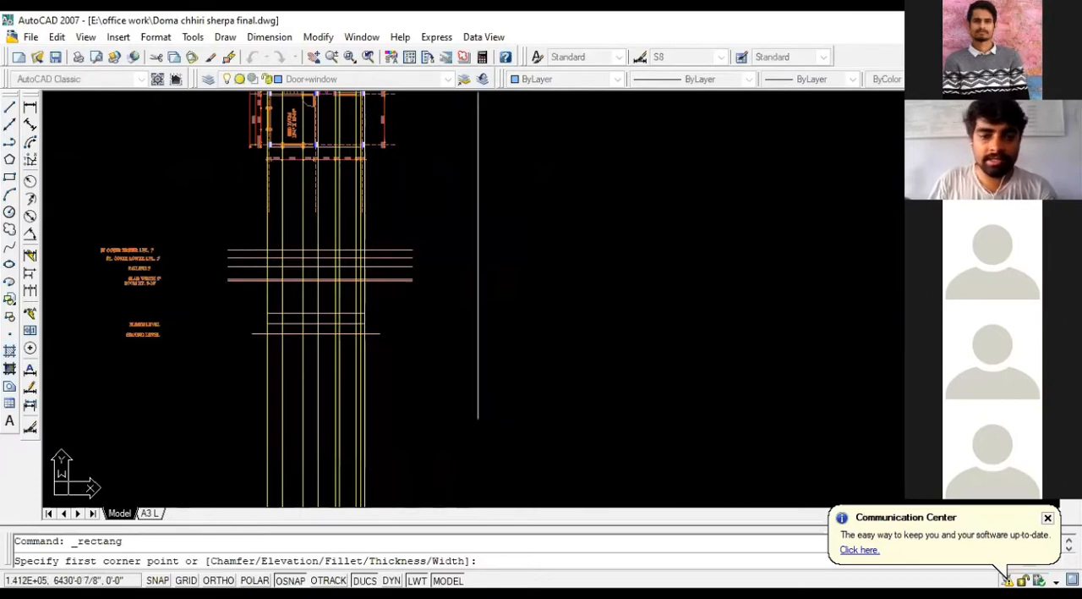
click(499, 255)
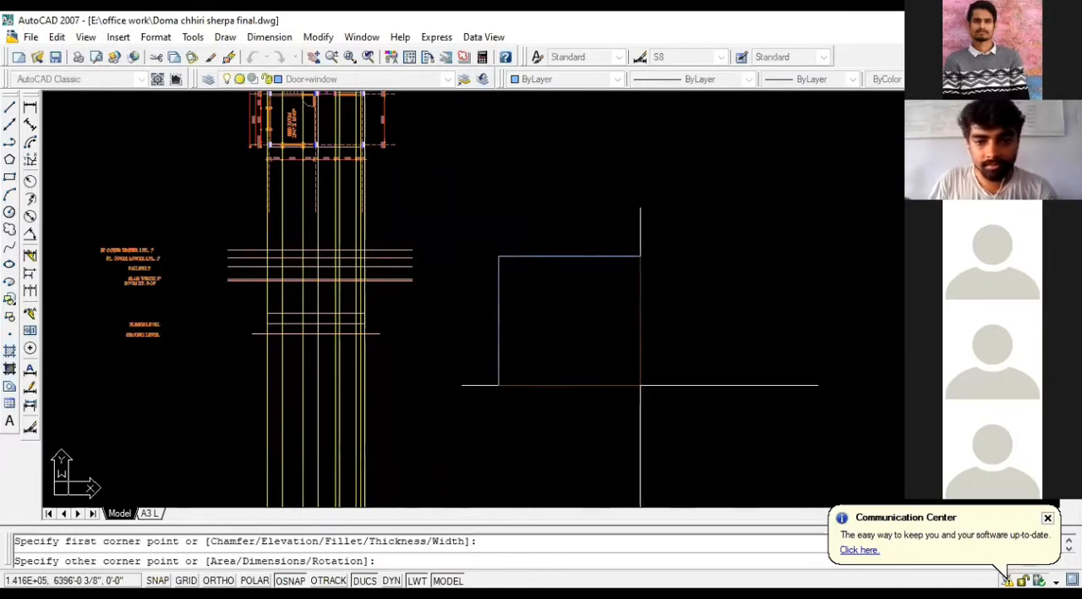
scroll(644, 385, up, 3)
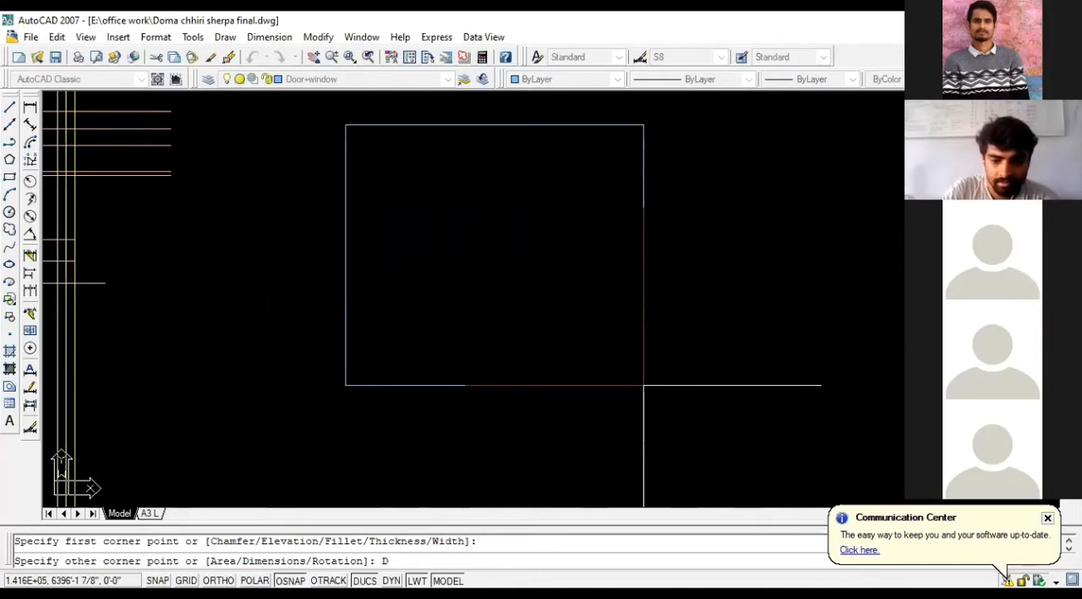
key(Return)
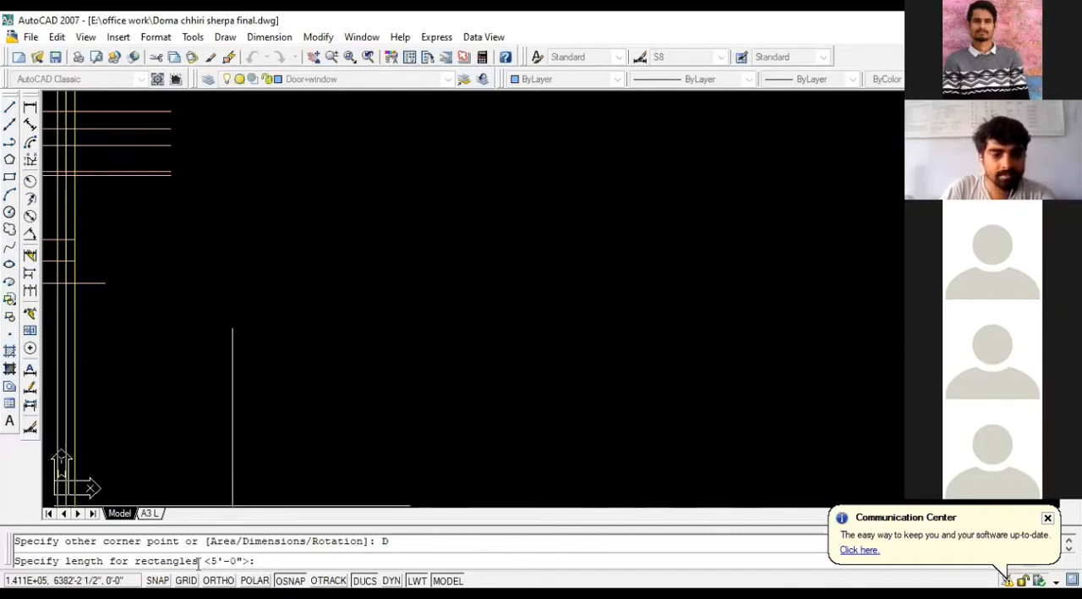
text(5)
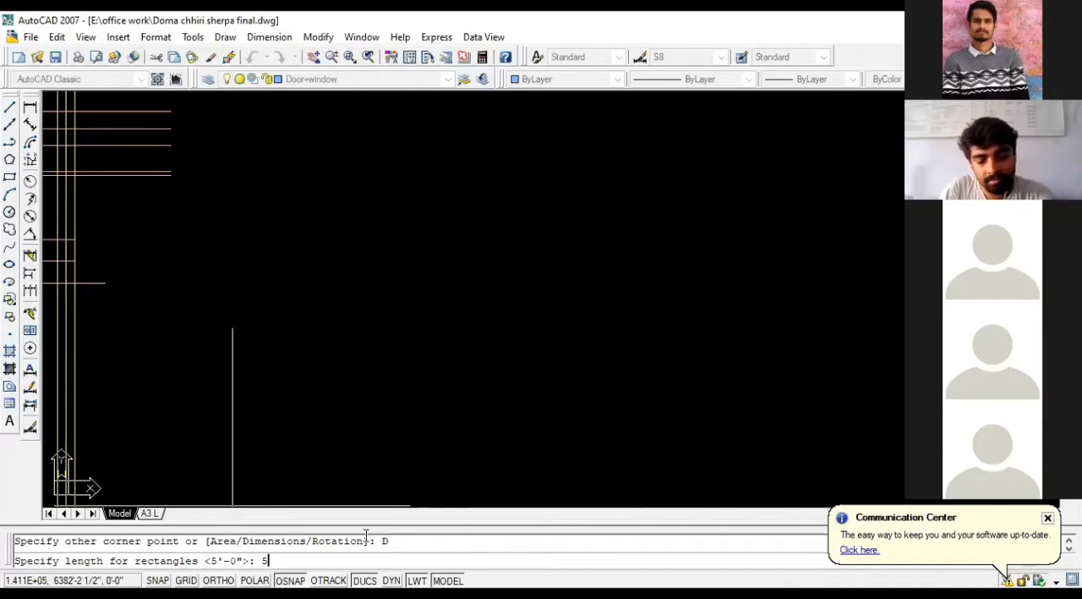
text(')
key(Return)
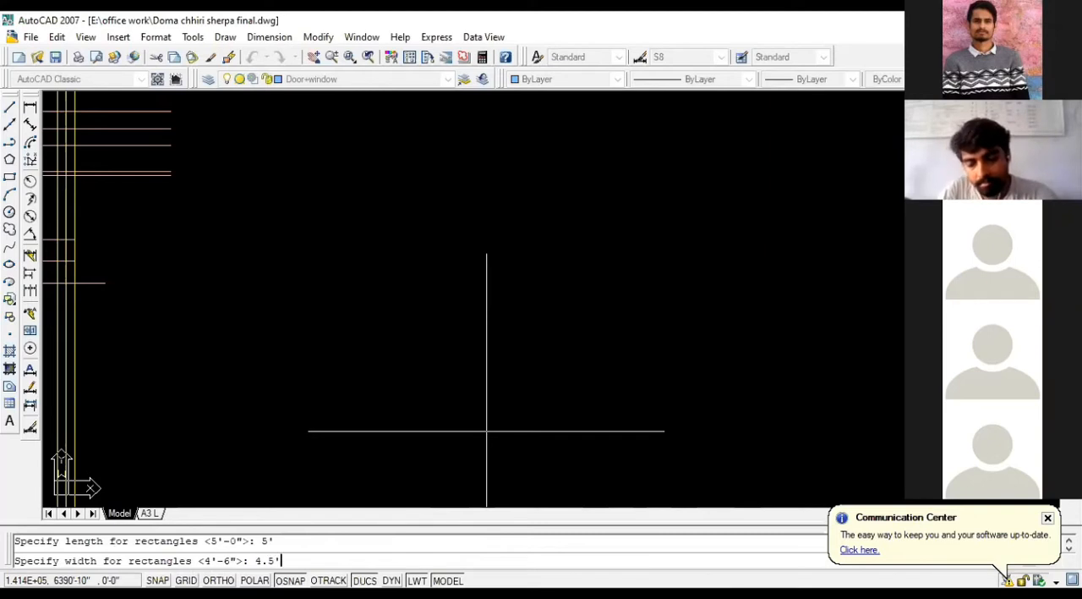
key(Return)
scroll(376, 127, up, 3)
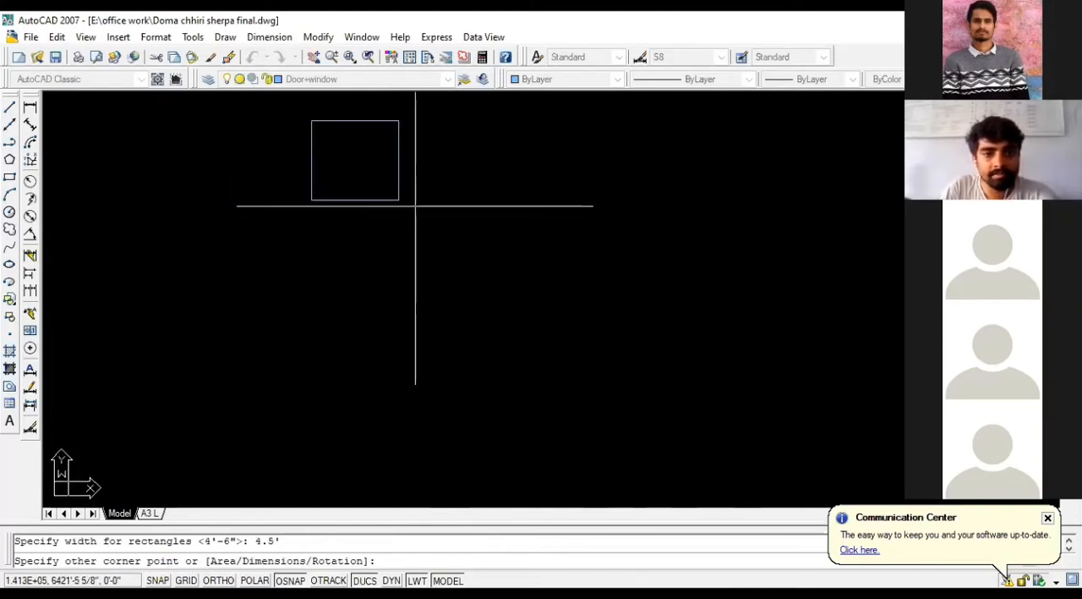
click(404, 188)
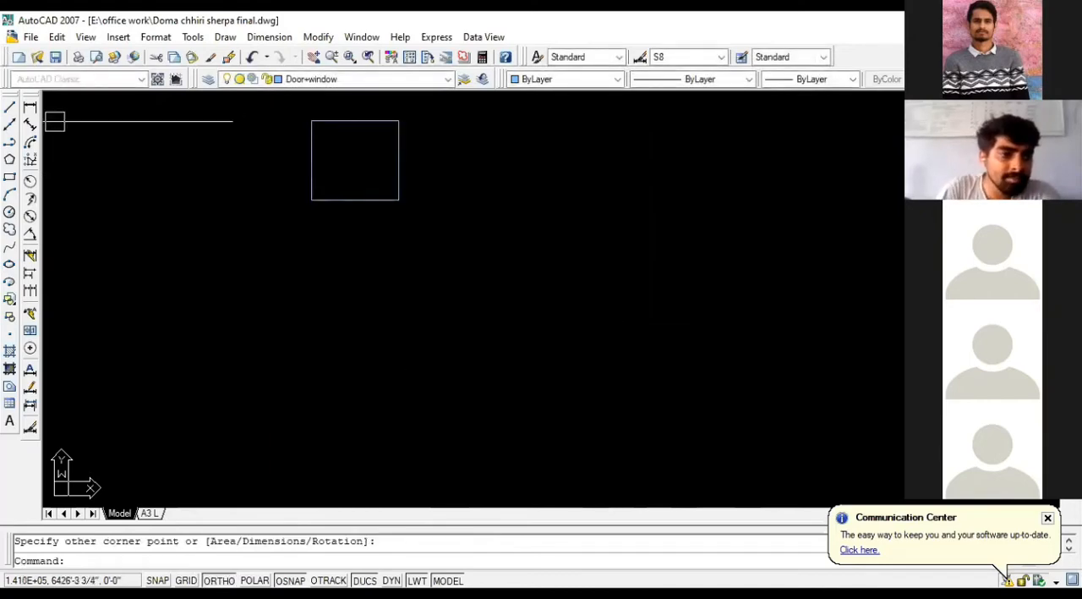
Step: Add a linear dimension for the window rectangle's length below its bottom edge
click(30, 108)
scroll(312, 182, up, 2)
click(309, 203)
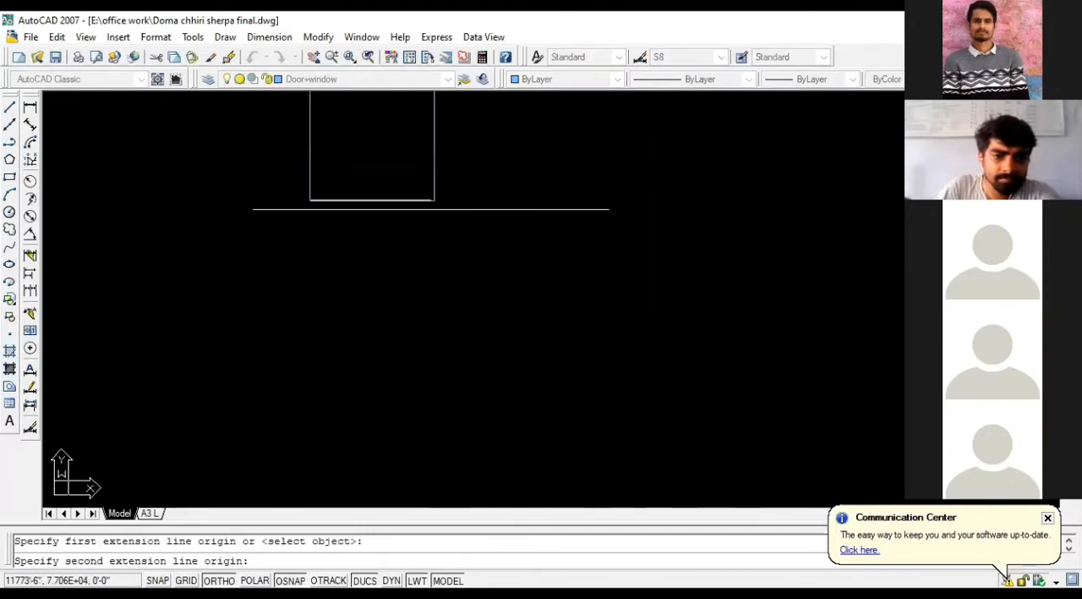
click(436, 203)
click(438, 232)
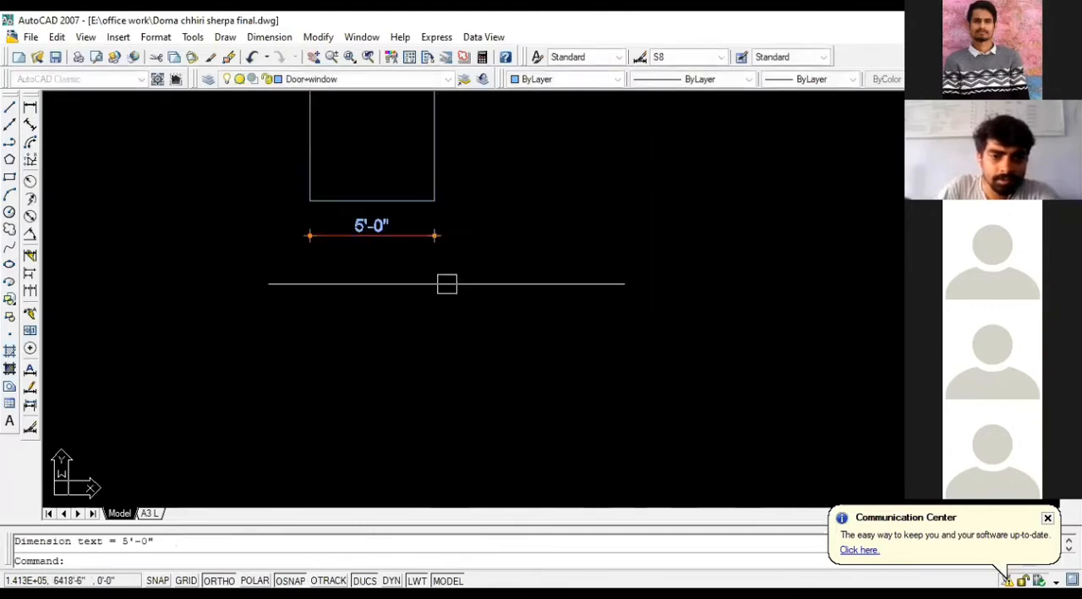
Step: Add a linear dimension for the window rectangle's height beside its right edge
scroll(474, 346, down, 4)
scroll(474, 245, up, 5)
key(Return)
click(421, 273)
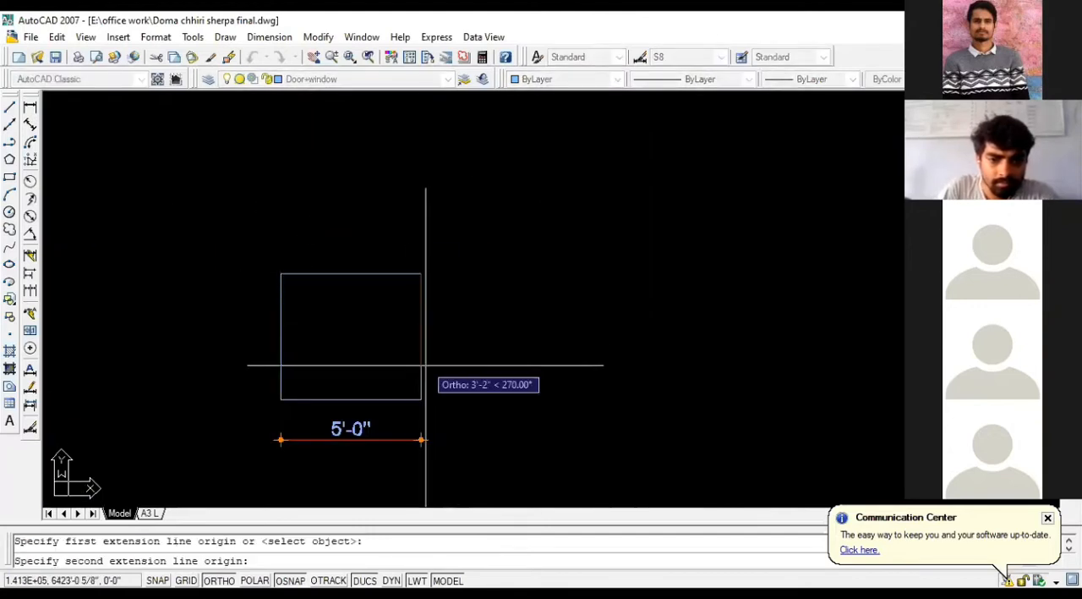
click(421, 398)
click(468, 273)
scroll(467, 348, up, 2)
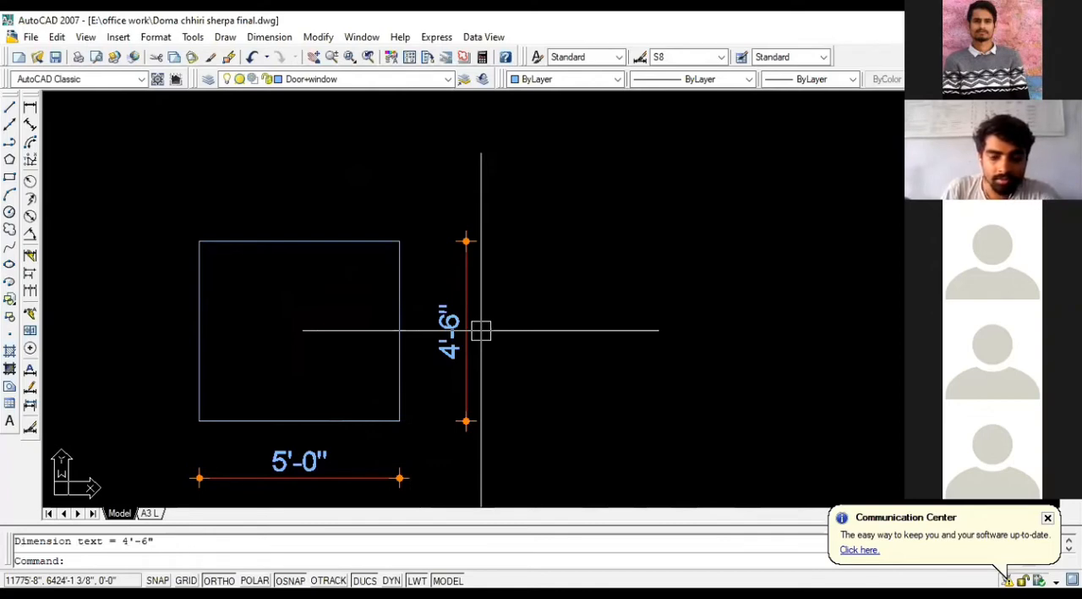
scroll(427, 326, down, 4)
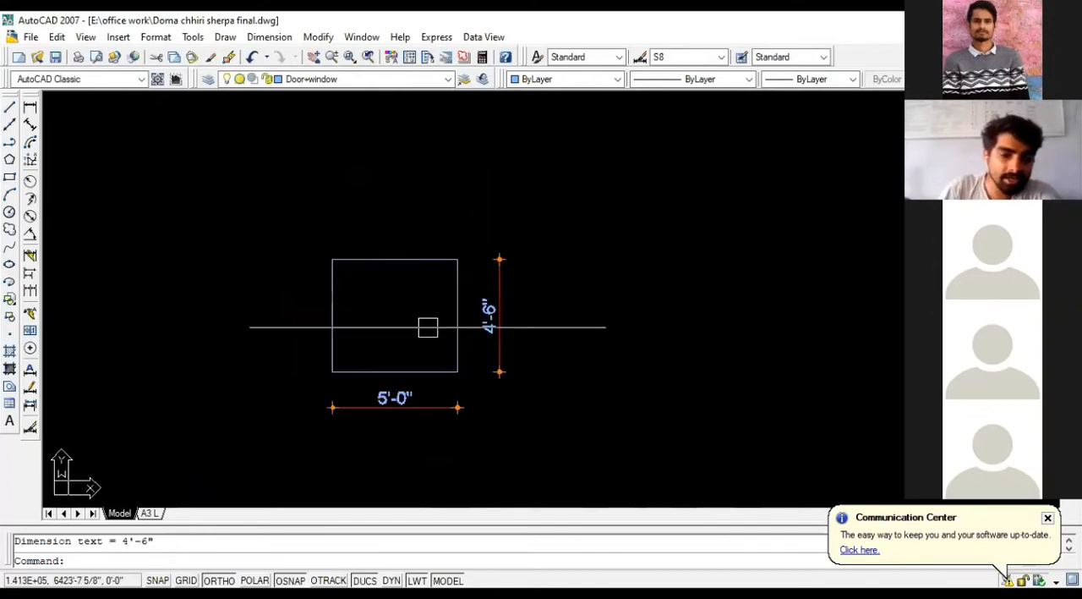
scroll(429, 338, up, 4)
scroll(559, 332, up, 2)
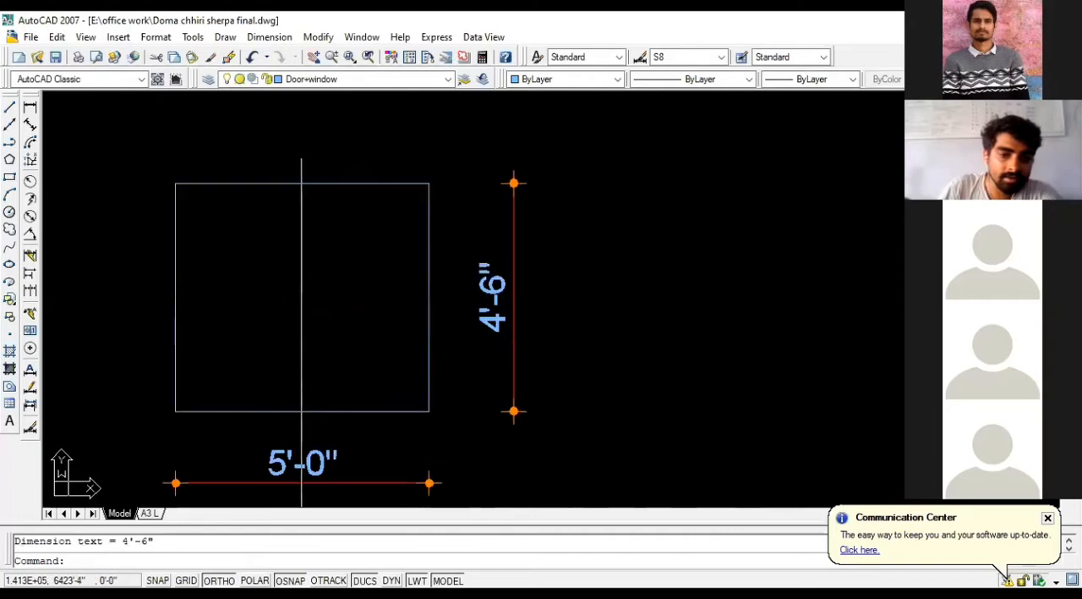
scroll(630, 317, down, 3)
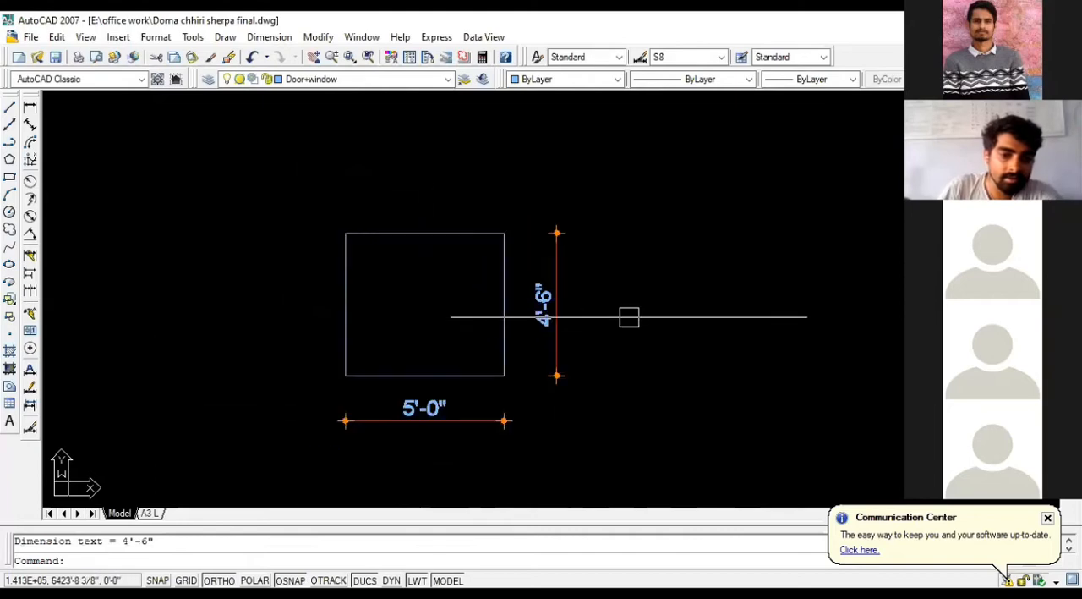
click(9, 177)
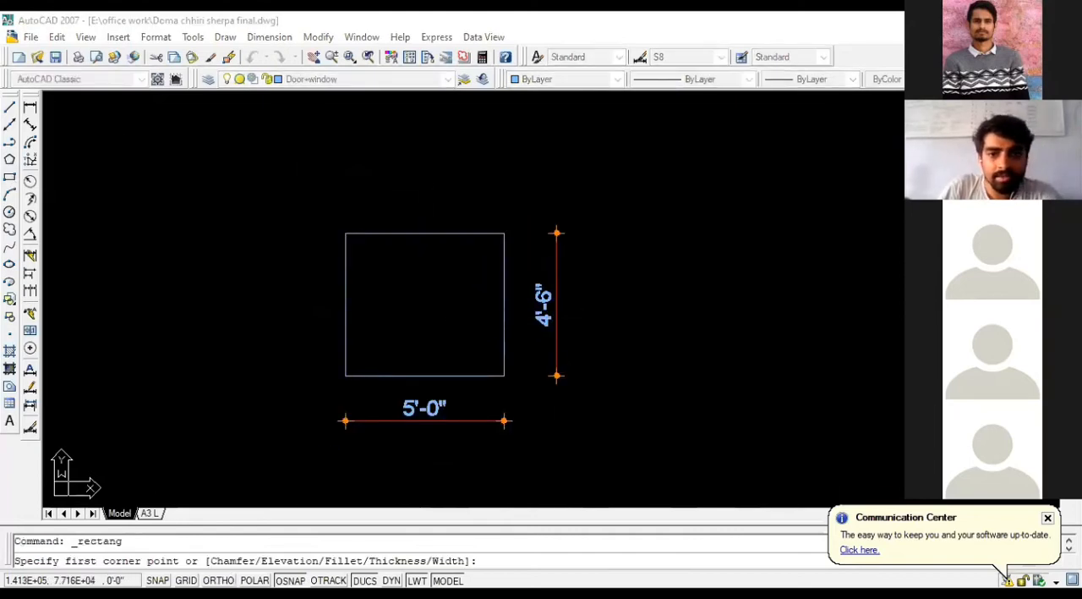
scroll(323, 328, up, 2)
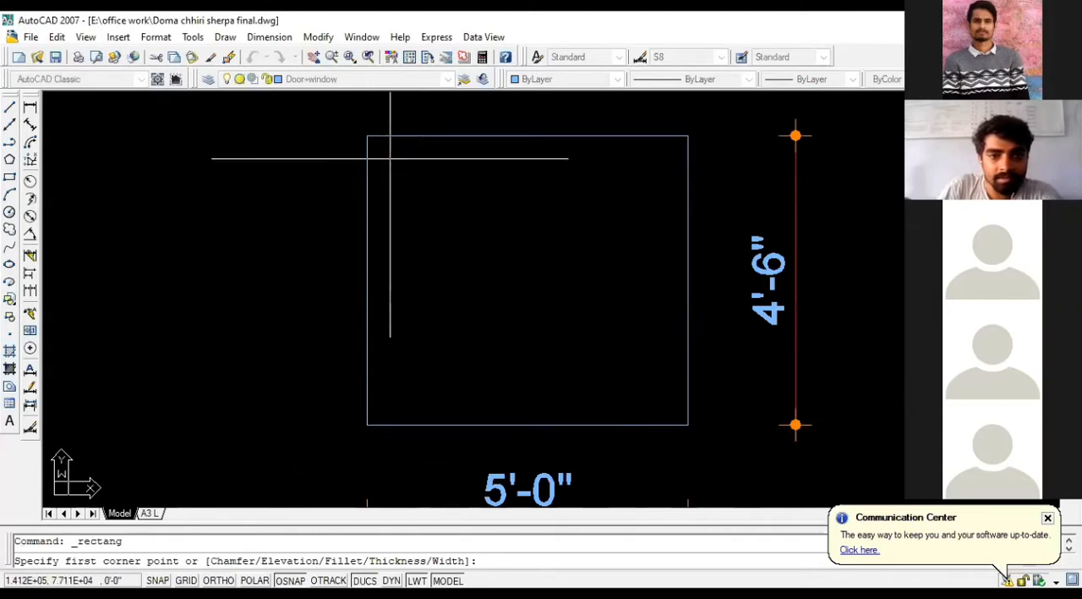
key(Escape)
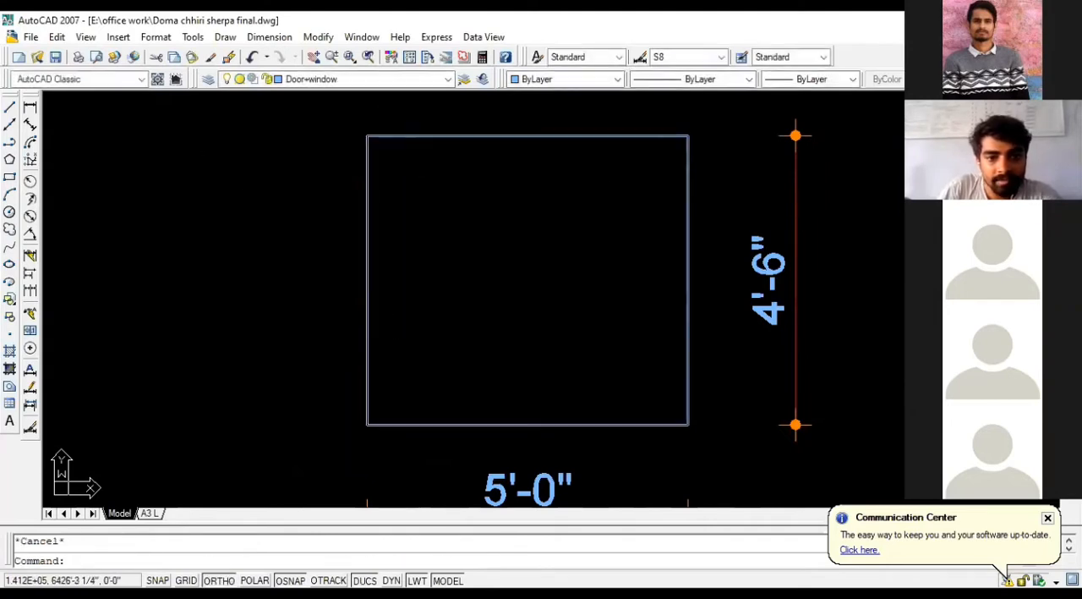
Step: Try to offset the window rectangle inward by 2'
text(o)
key(Return)
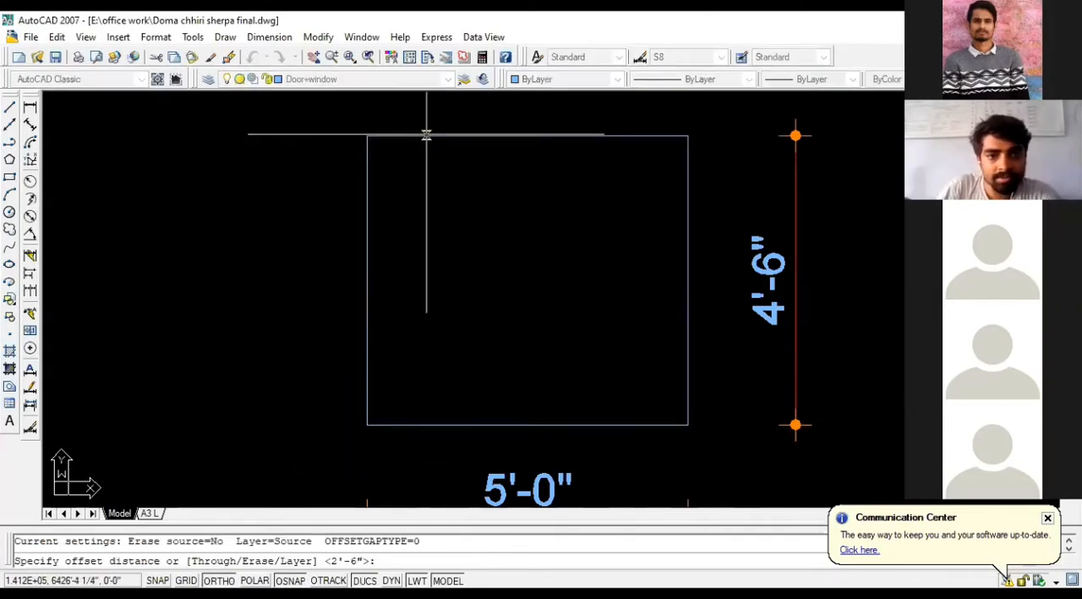
key(Escape)
text(o)
key(Return)
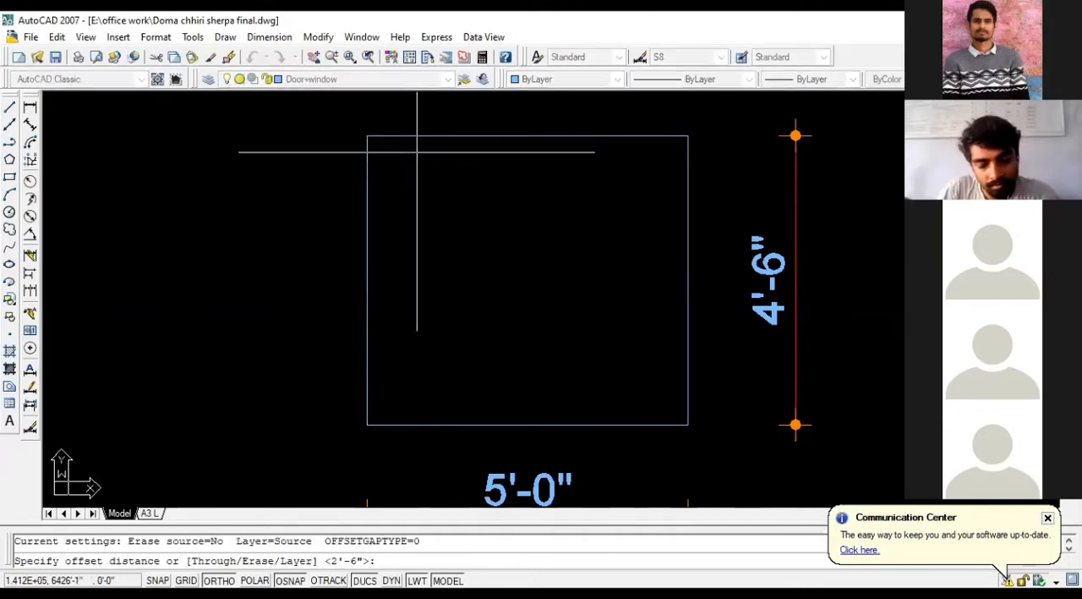
text(2)
key(Return)
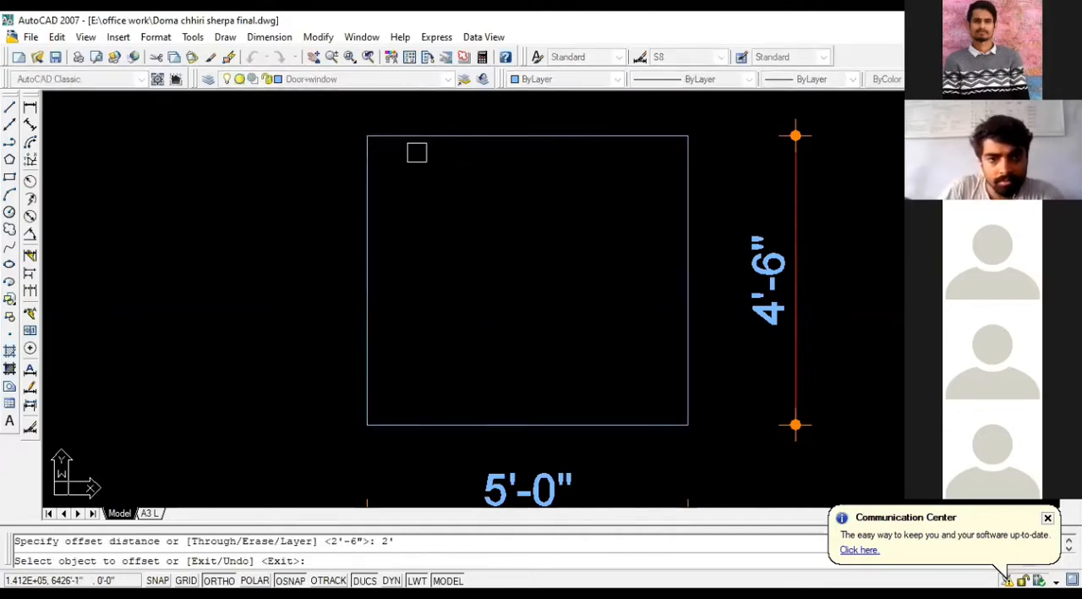
click(420, 135)
click(440, 223)
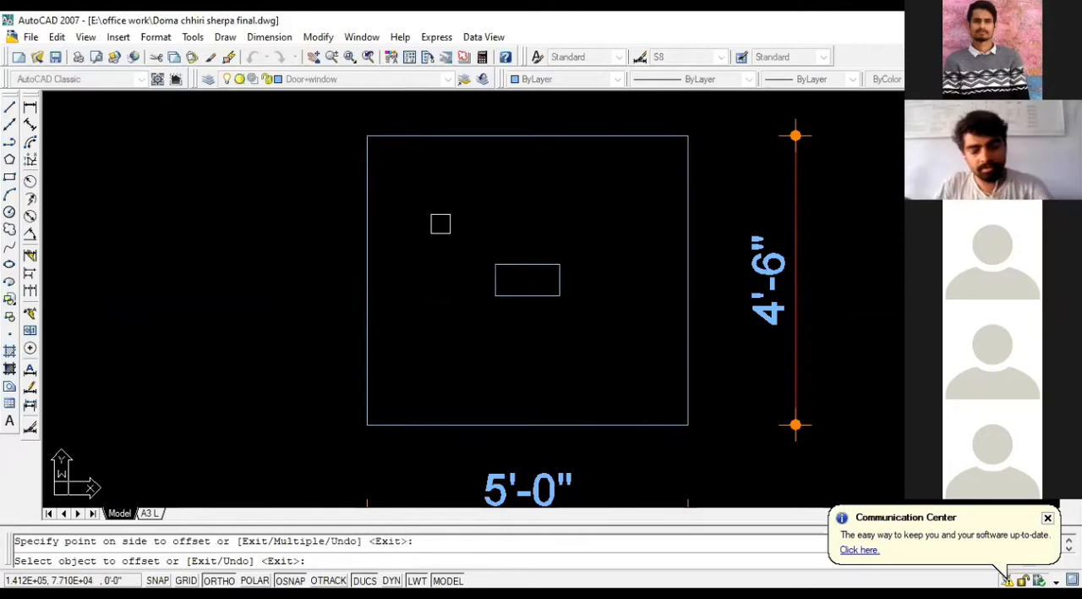
Step: Delete the small offset rectangle at the centre of the window
key(Escape)
click(512, 265)
key(Delete)
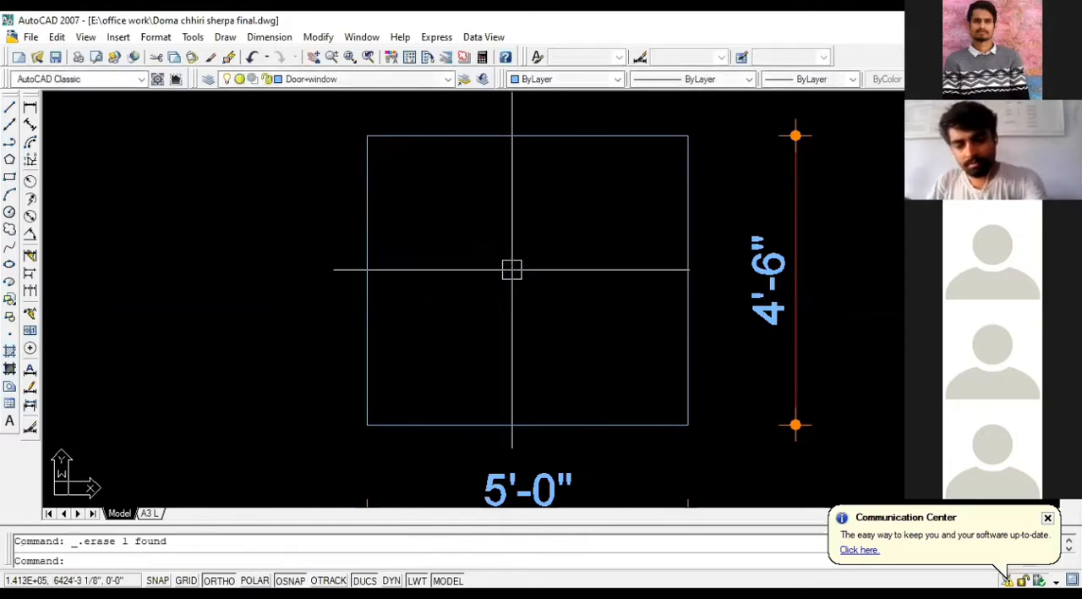
Step: Offset the window rectangle inward by 2" to form the frame
text(o)
key(Return)
text(2)
key(Return)
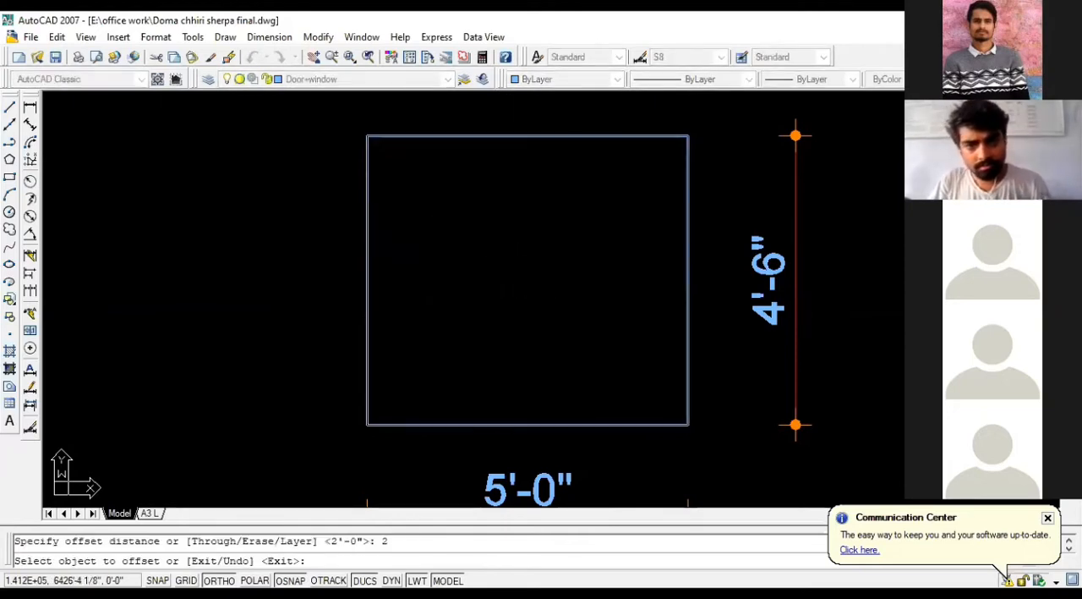
click(504, 135)
click(508, 237)
scroll(506, 216, up, 2)
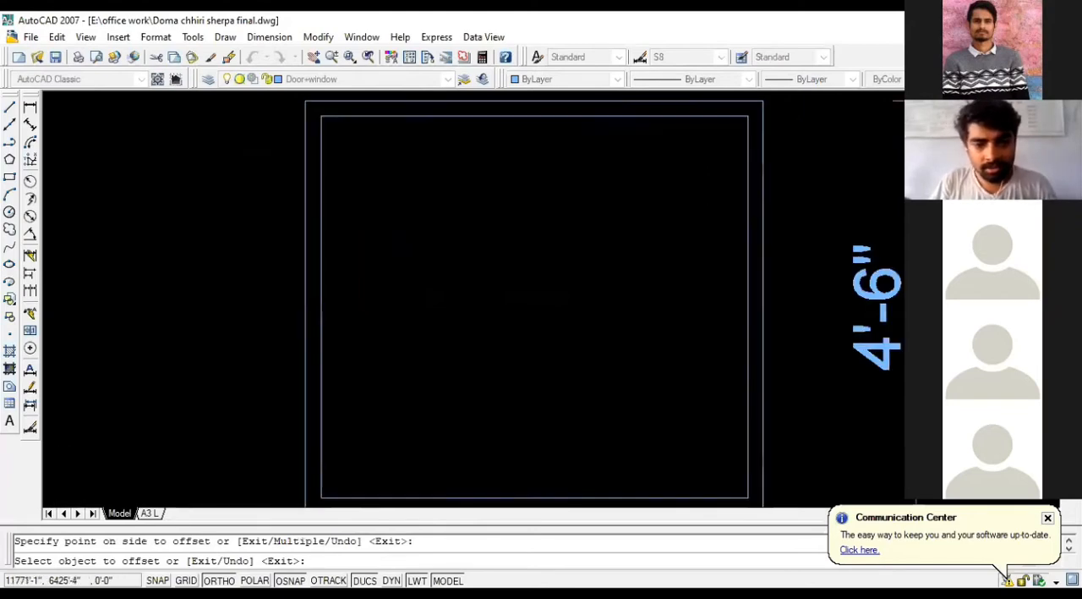
key(Escape)
scroll(529, 199, down, 2)
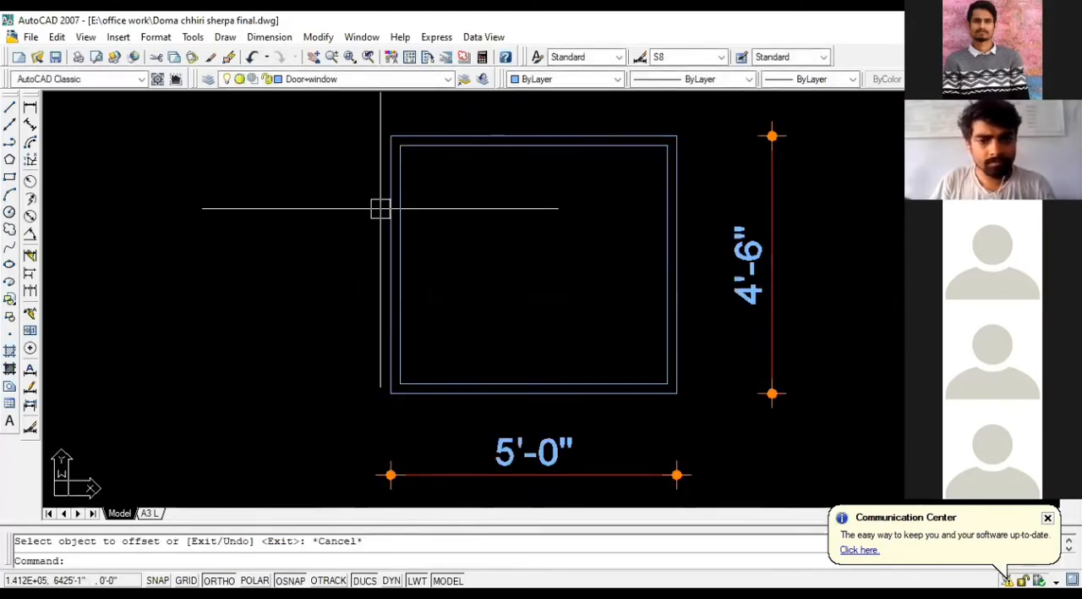
Step: Draw a tall, narrow pane rectangle inside the left end of the inner frame, leaving a small gap to the frame
scroll(380, 208, up, 2)
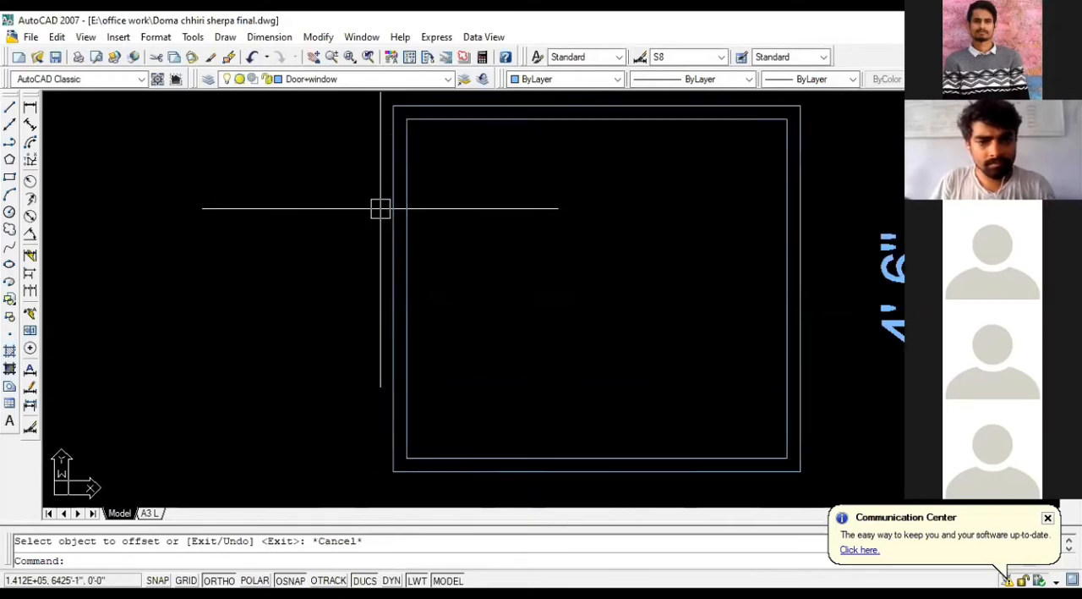
scroll(381, 209, down, 2)
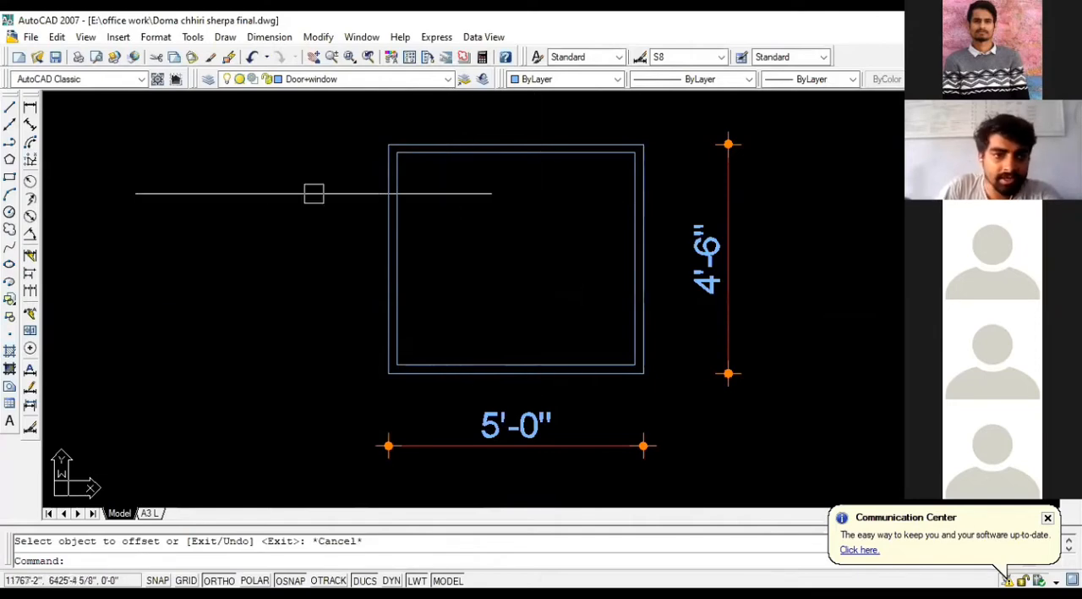
click(9, 176)
scroll(423, 164, up, 3)
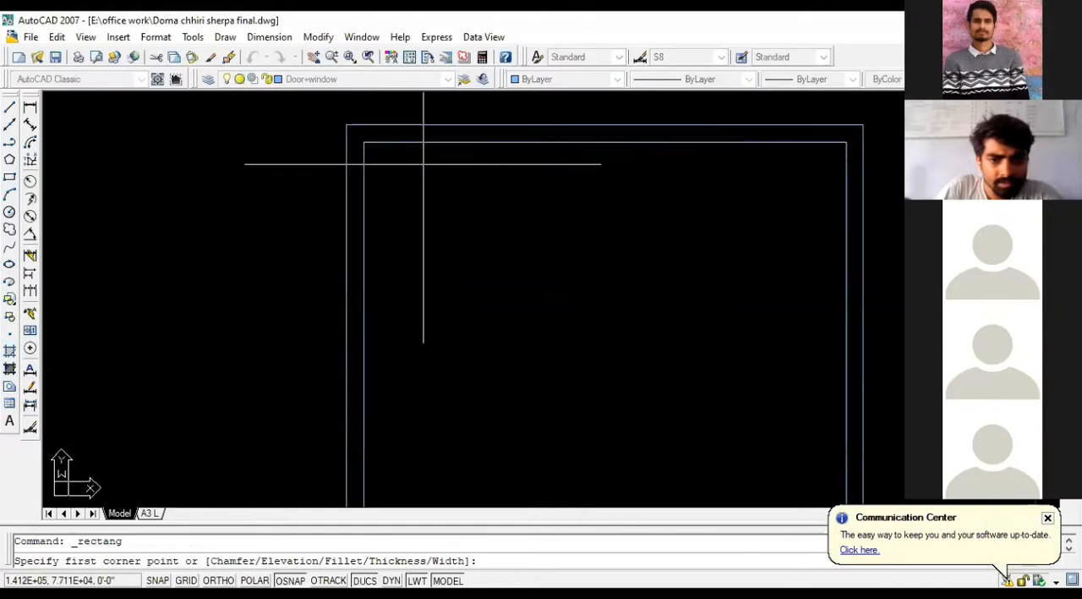
scroll(374, 151, up, 2)
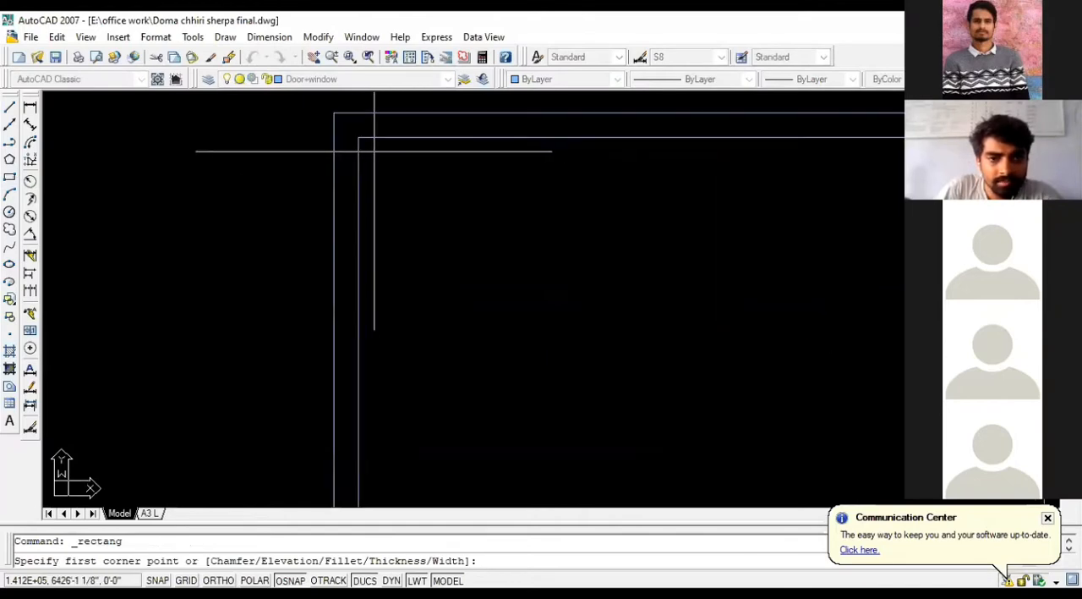
click(374, 152)
scroll(401, 201, down, 5)
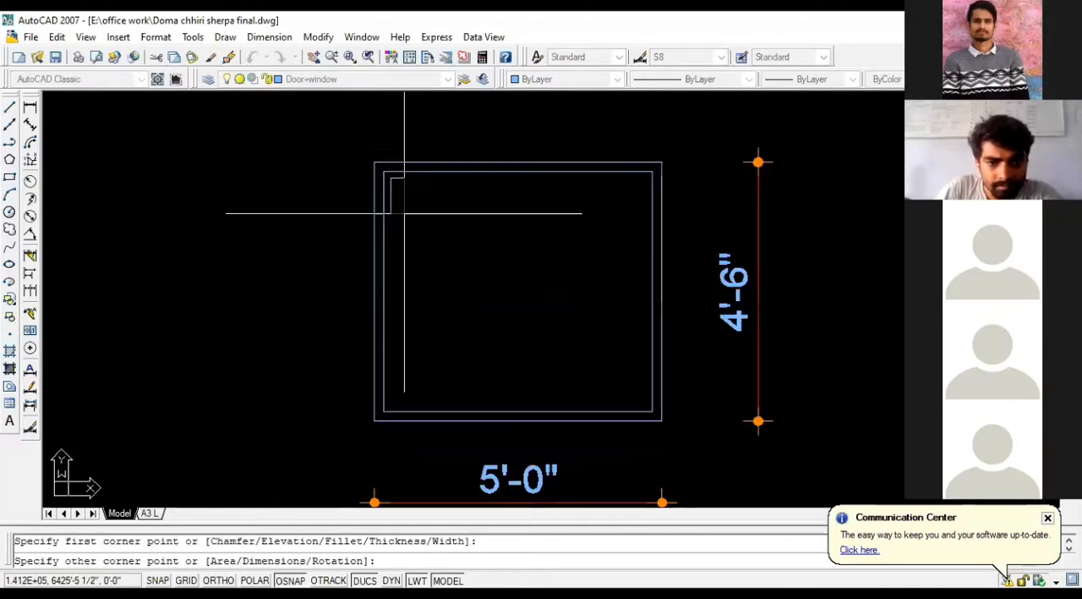
scroll(449, 321, up, 2)
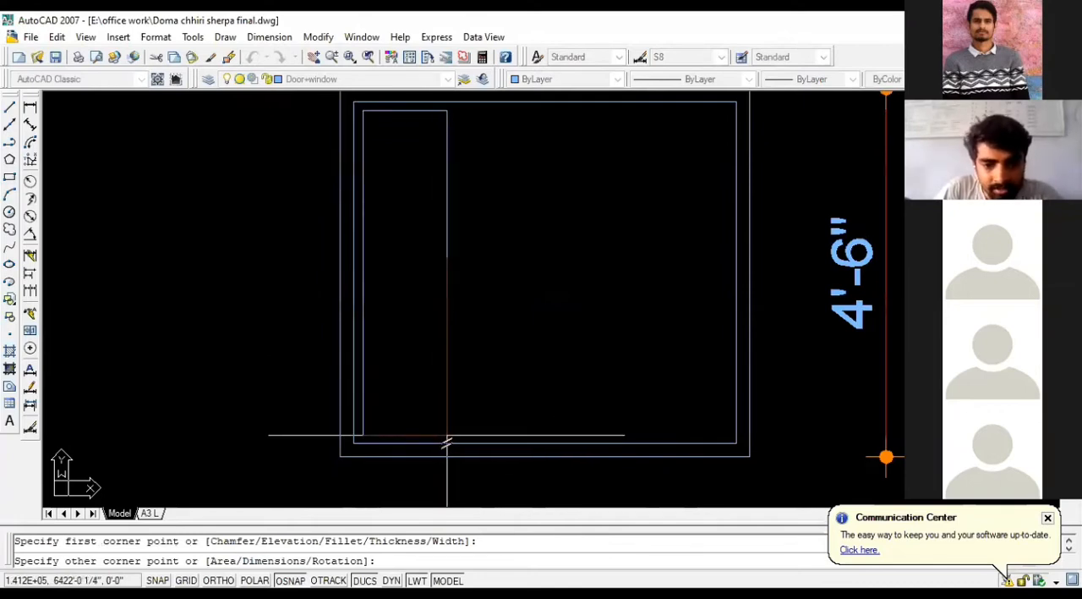
scroll(448, 435, up, 1)
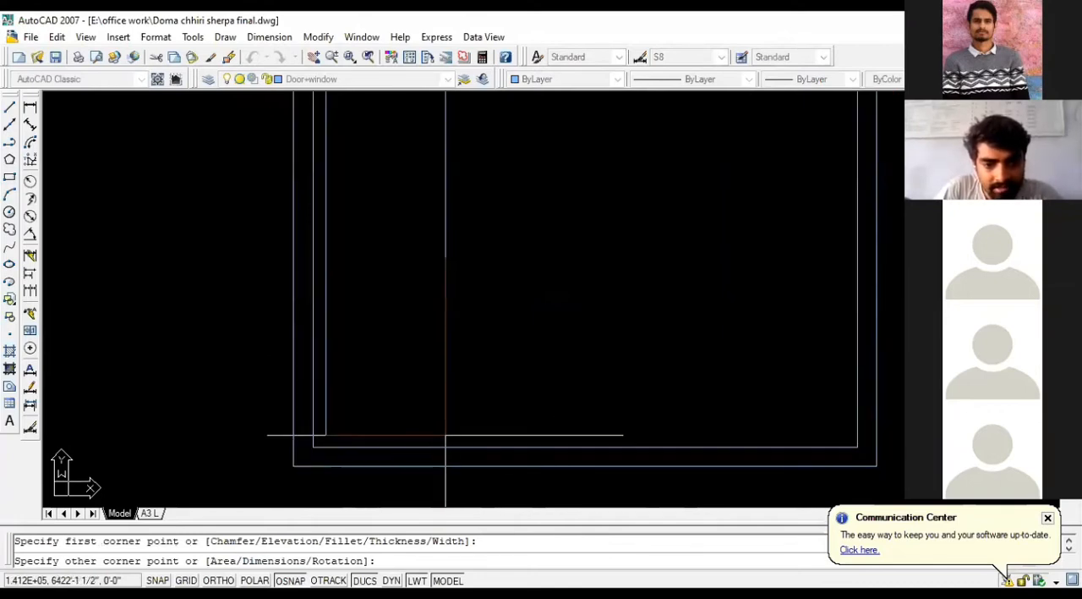
click(446, 436)
scroll(542, 325, down, 3)
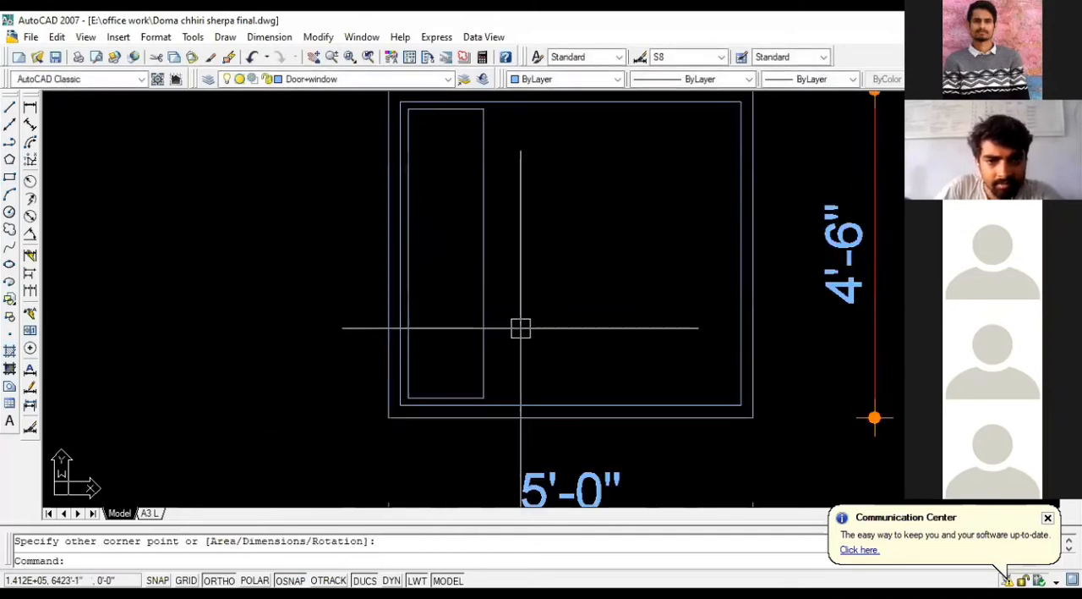
Step: Copy the pane rectangle horizontally to the right twice, at about 1'-3" and 3'-4" from the original
key(Escape)
click(488, 248)
text(C)
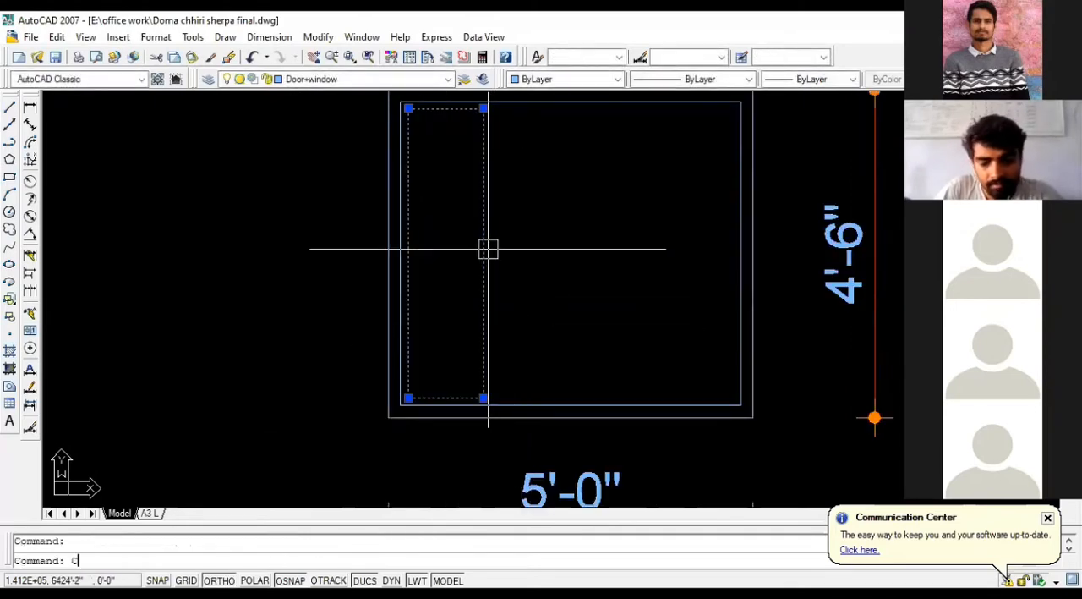
text(O)
key(Return)
click(484, 253)
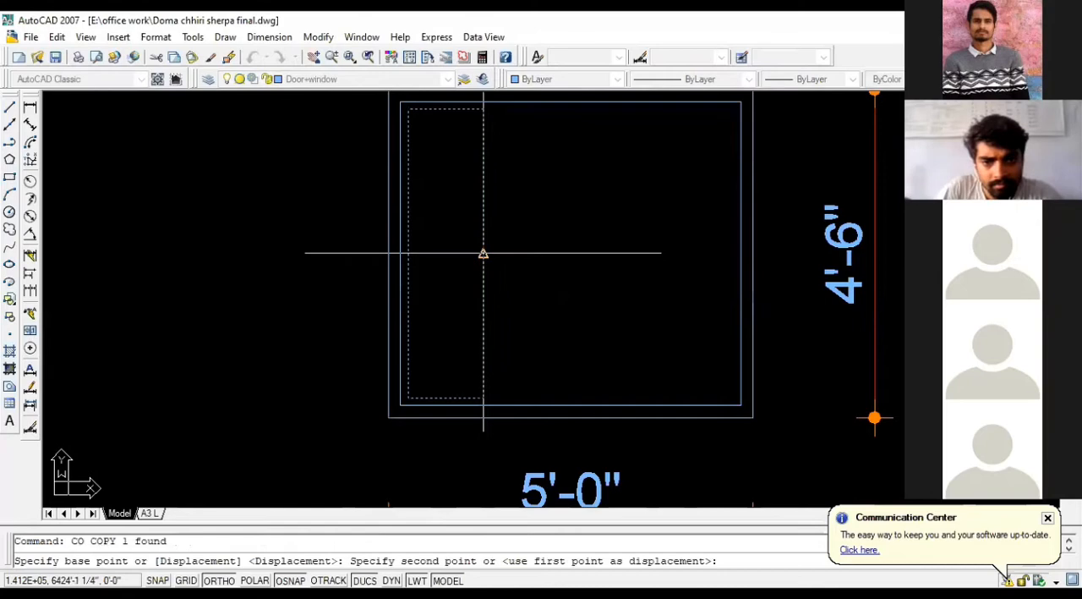
click(574, 258)
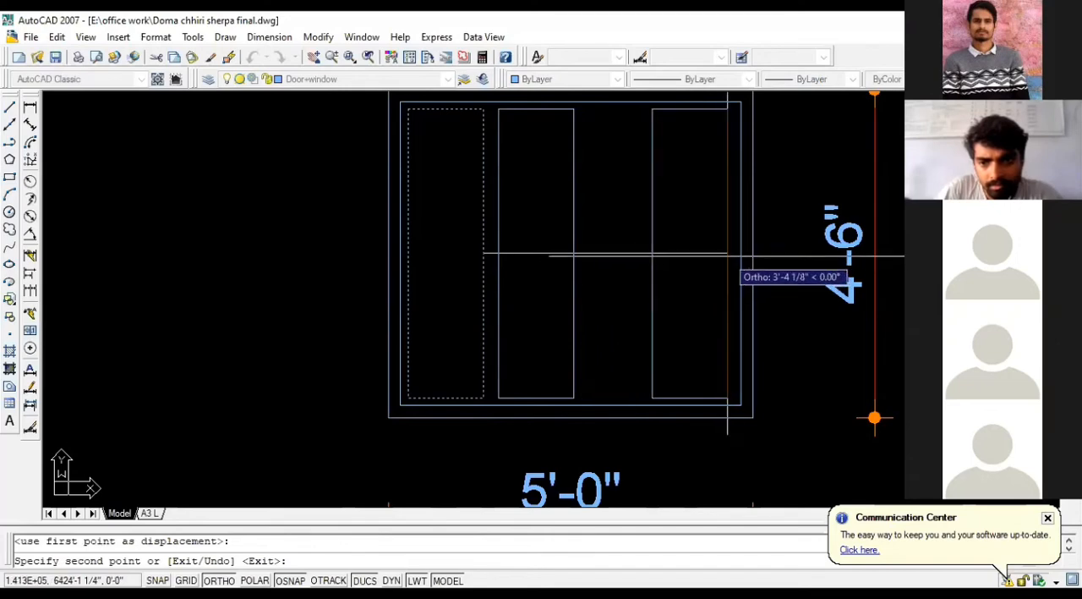
click(728, 254)
key(Escape)
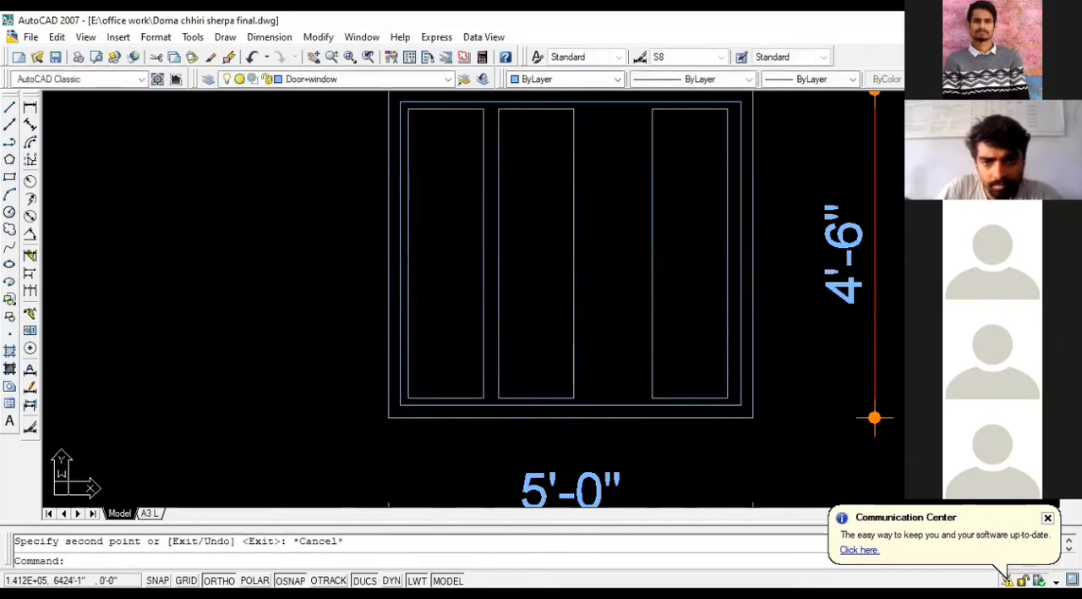
Step: Delete the two copied pane rectangles, keeping only the original one at the frame's left end
click(571, 249)
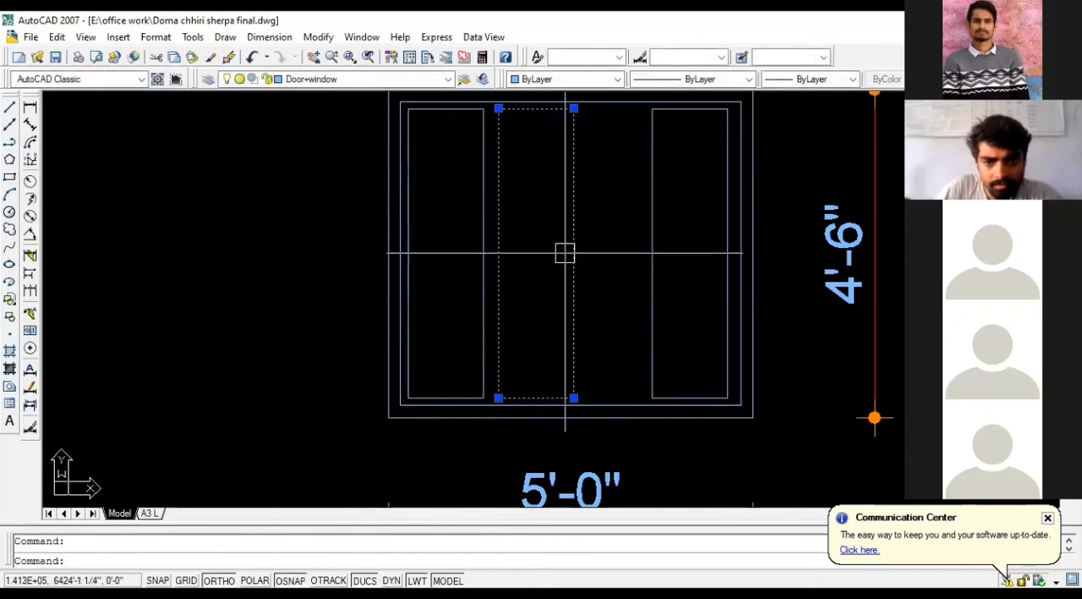
click(636, 273)
click(530, 294)
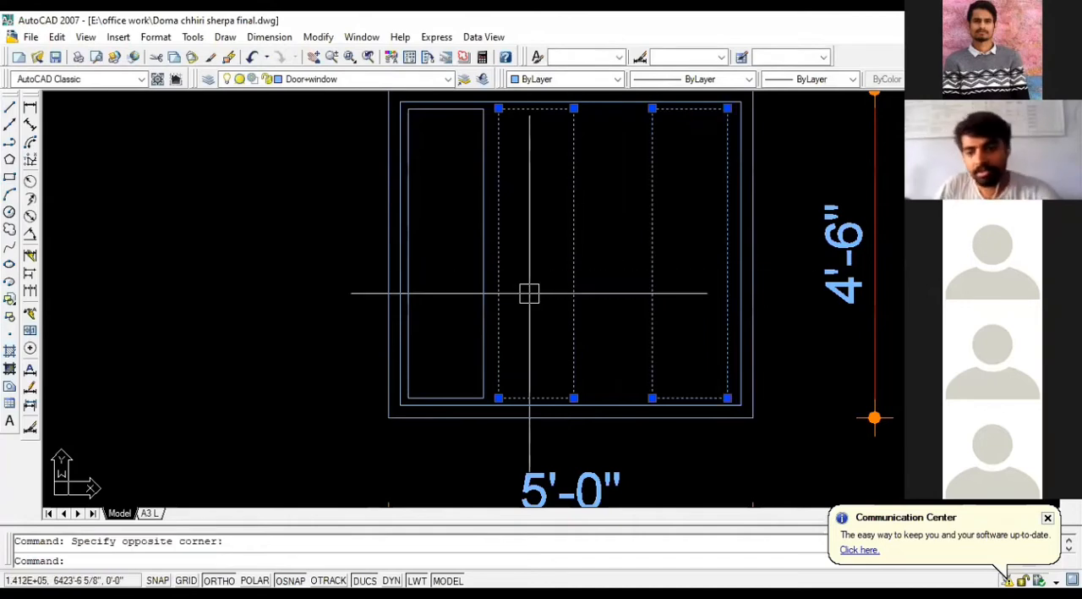
key(Delete)
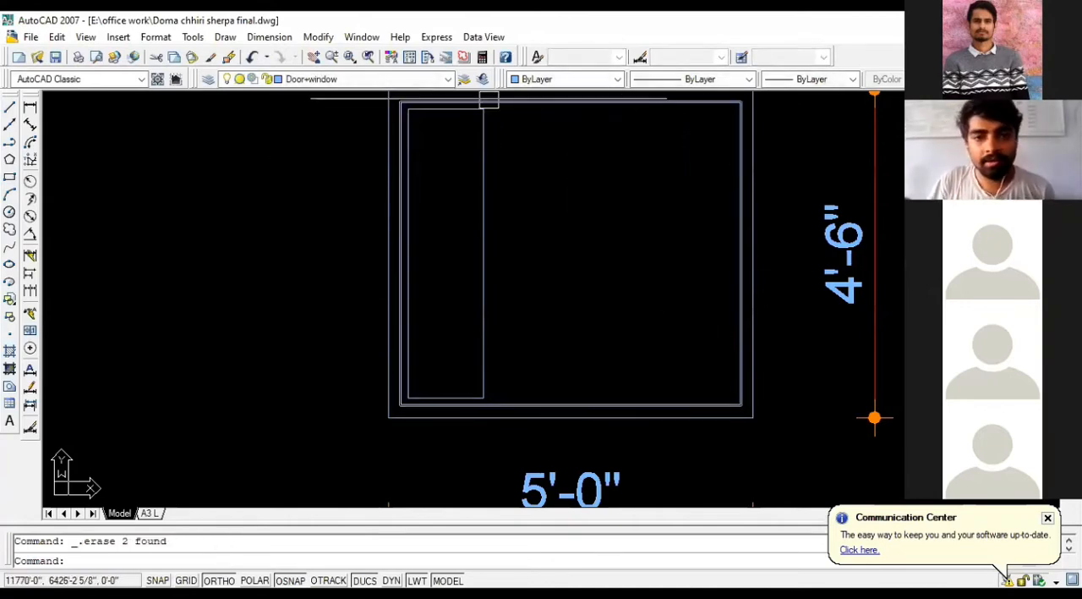
Step: Draw a slightly wider pane rectangle from the existing pane's upper-left corner, extending about 1" past its right edge at the same height
scroll(569, 285, down, 2)
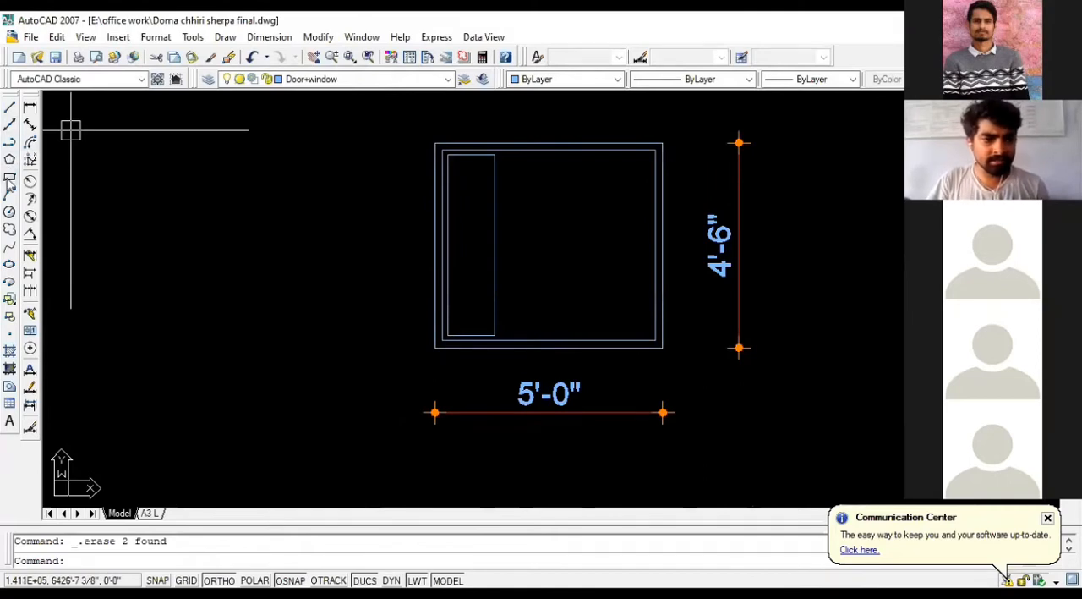
click(9, 176)
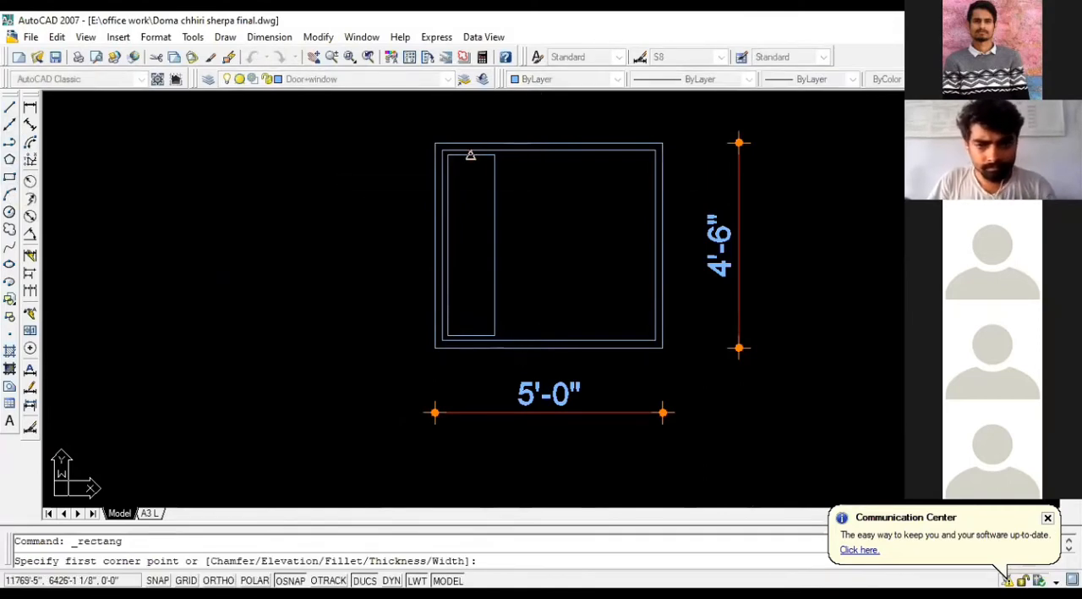
click(448, 155)
scroll(535, 296, up, 3)
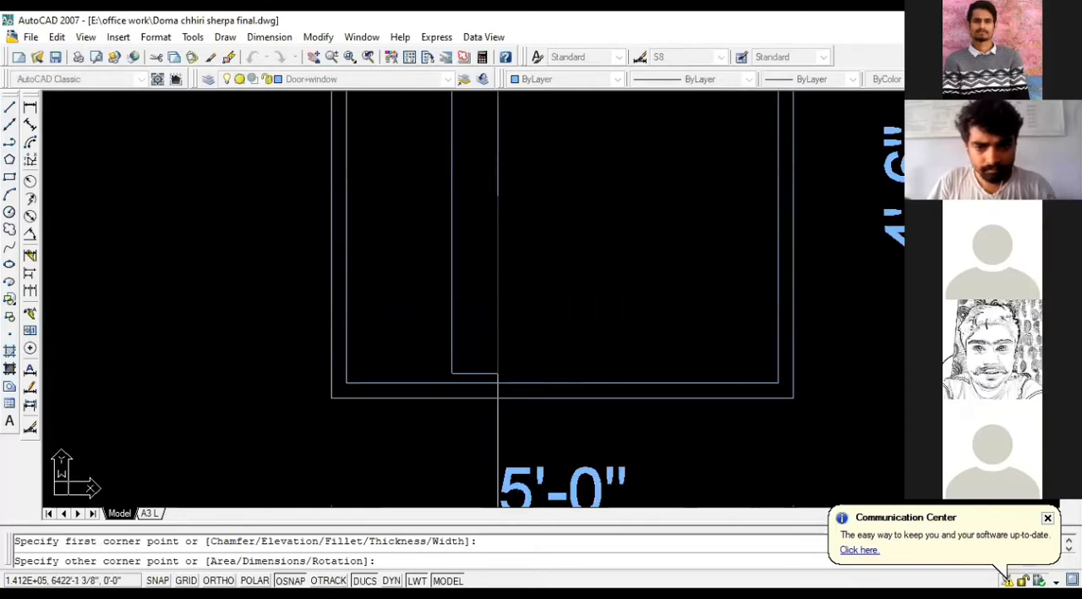
scroll(484, 370, up, 2)
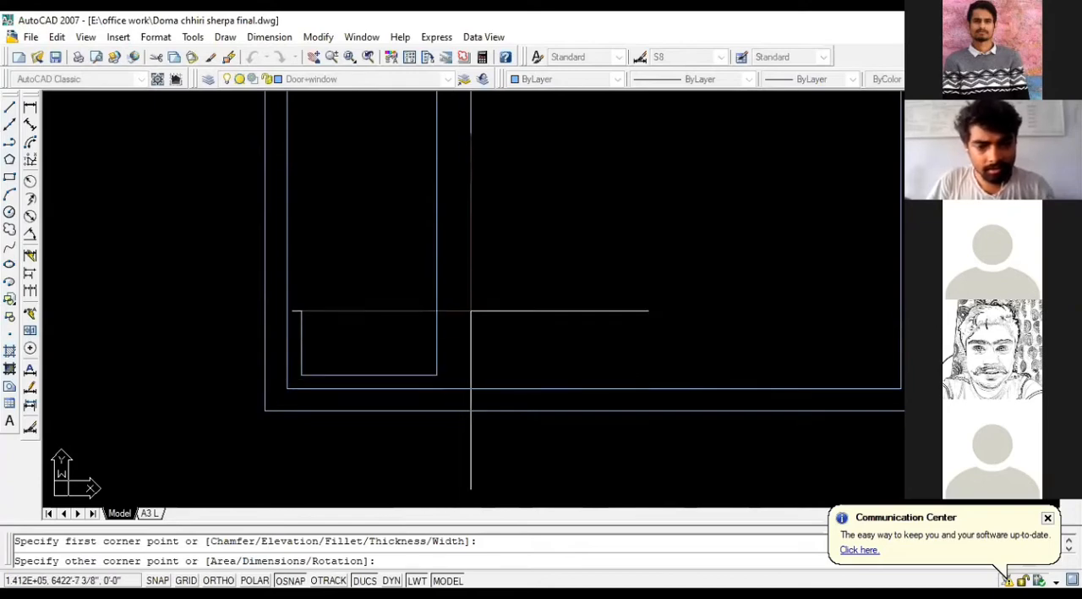
scroll(471, 311, down, 2)
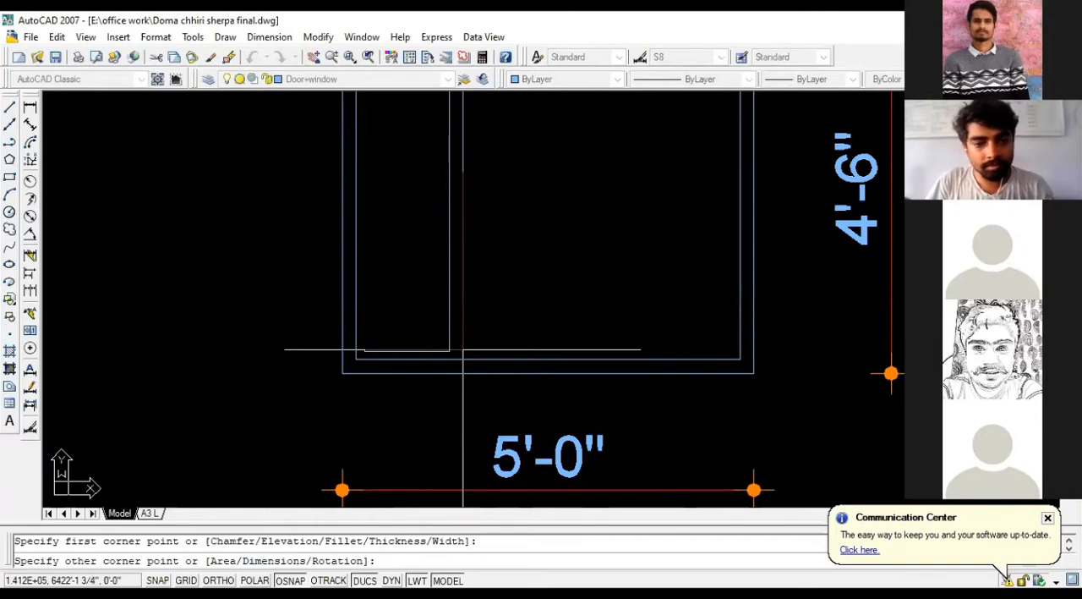
scroll(463, 348, up, 3)
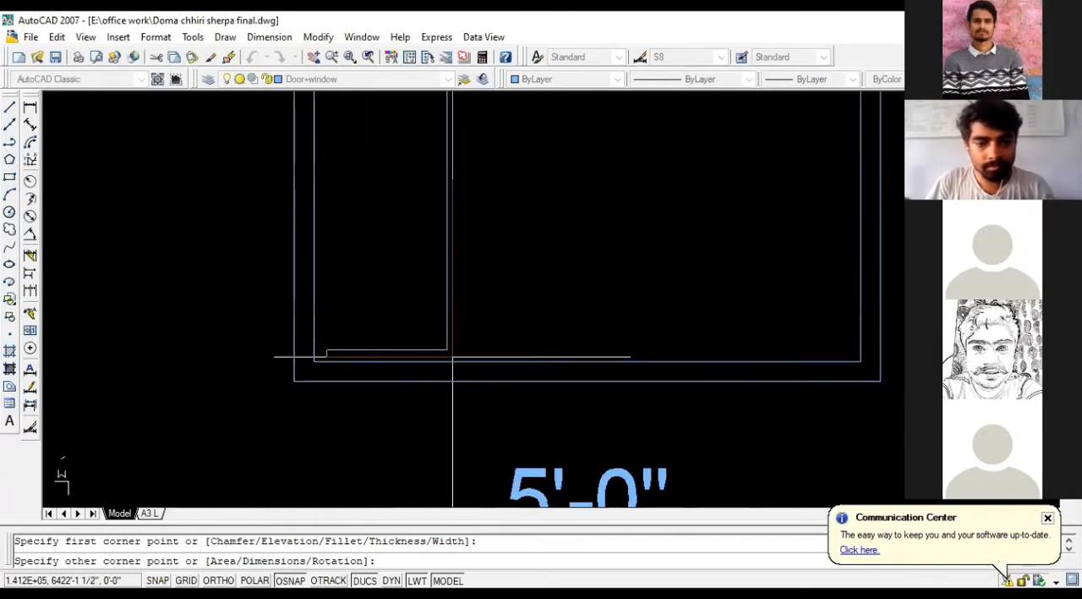
click(457, 347)
Step: Delete the original narrower pane rectangle, keeping the wider one
scroll(546, 353, down, 1)
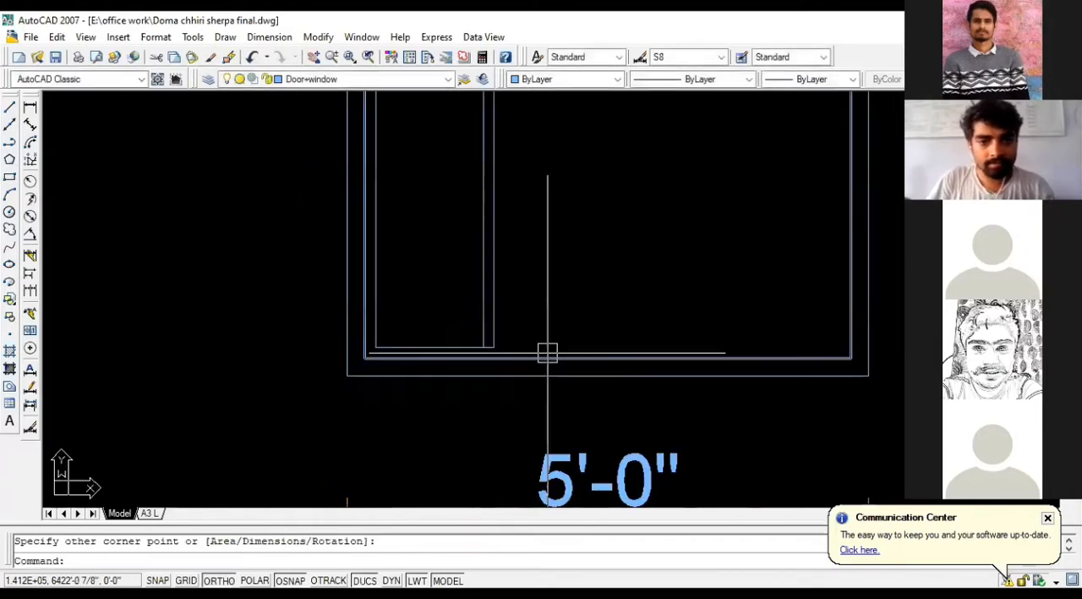
click(482, 310)
key(Delete)
scroll(527, 358, down, 2)
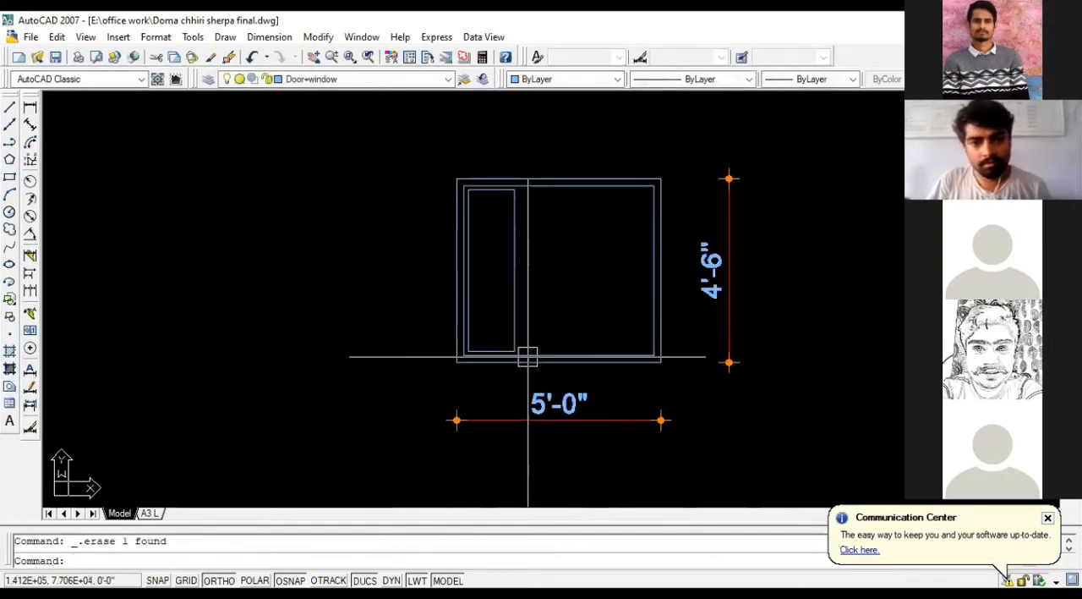
Step: Copy the pane rectangle horizontally to the right by about 1'-4" inside the window frame
click(519, 240)
text(C)
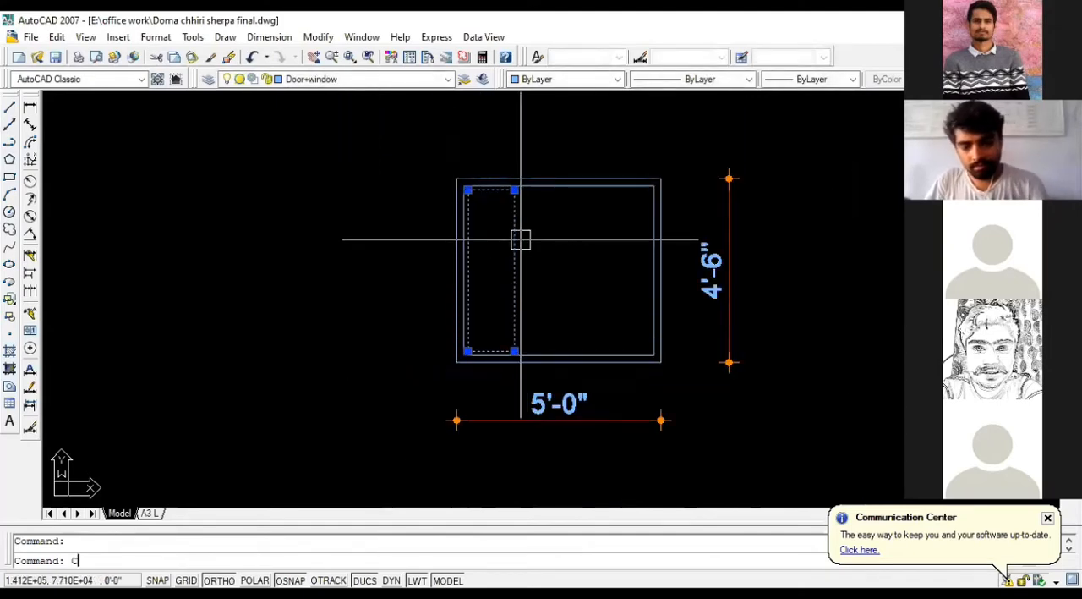
text(O)
key(Return)
scroll(516, 167, up, 3)
click(513, 215)
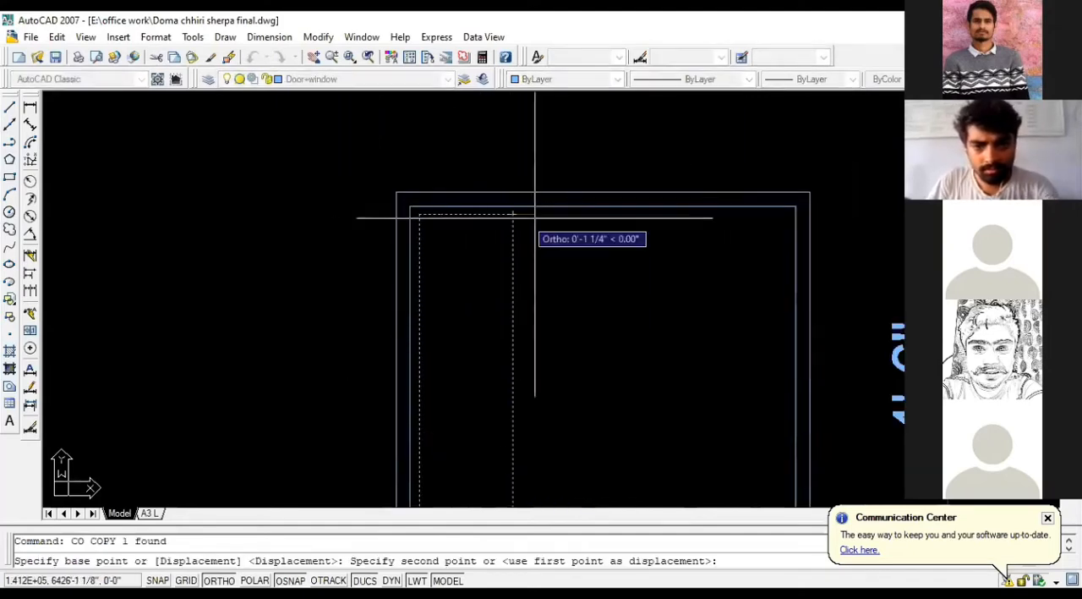
click(626, 221)
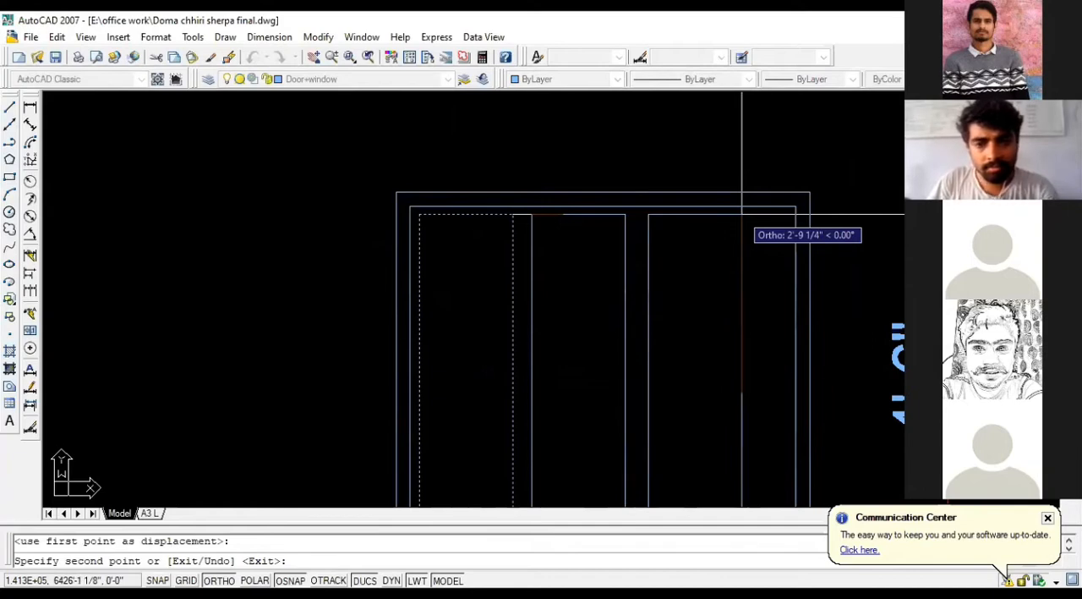
key(Escape)
Step: Delete both pane rectangles inside the window frame
click(672, 234)
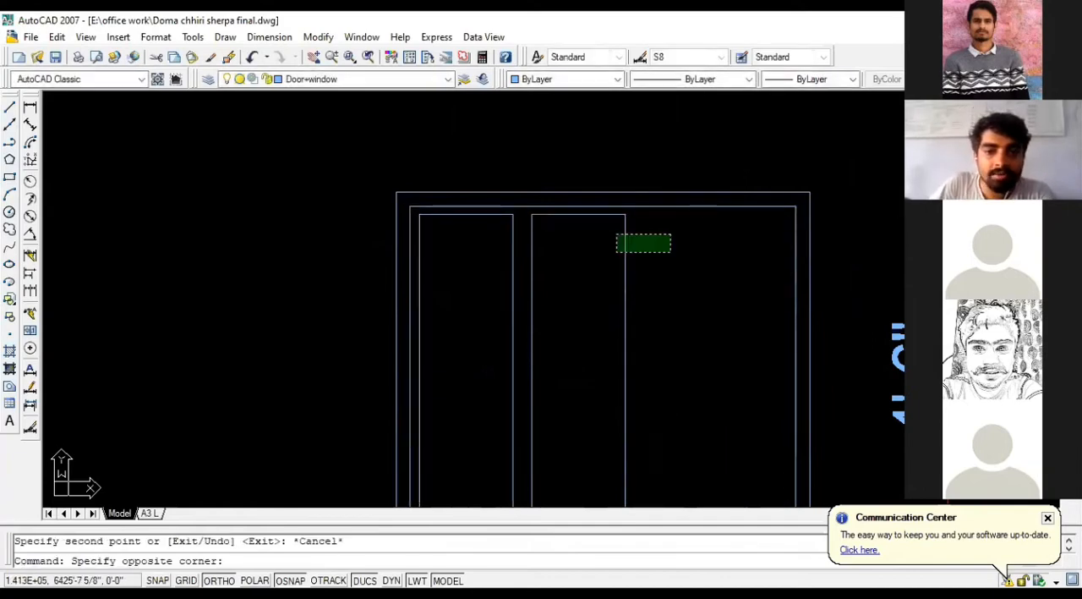
click(503, 277)
key(Delete)
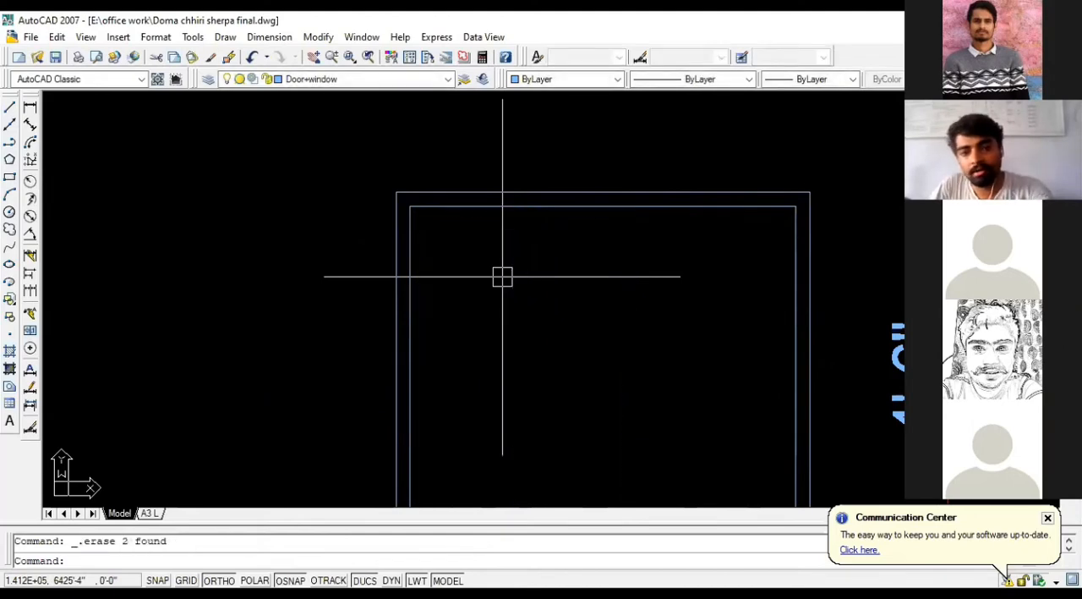
Step: Offset the inner frame rectangle 2" inward
click(523, 212)
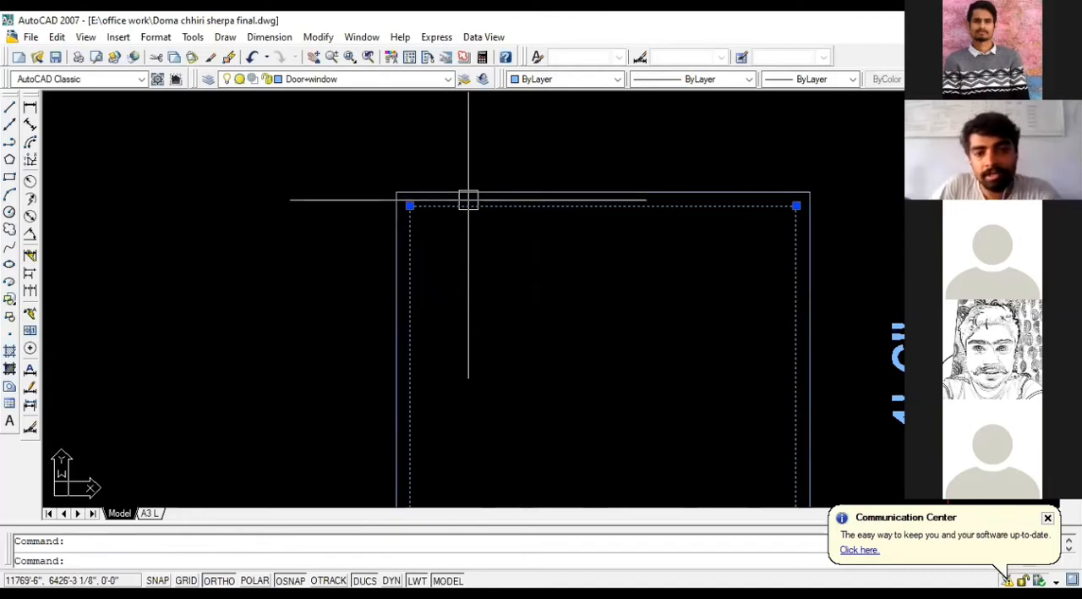
key(Escape)
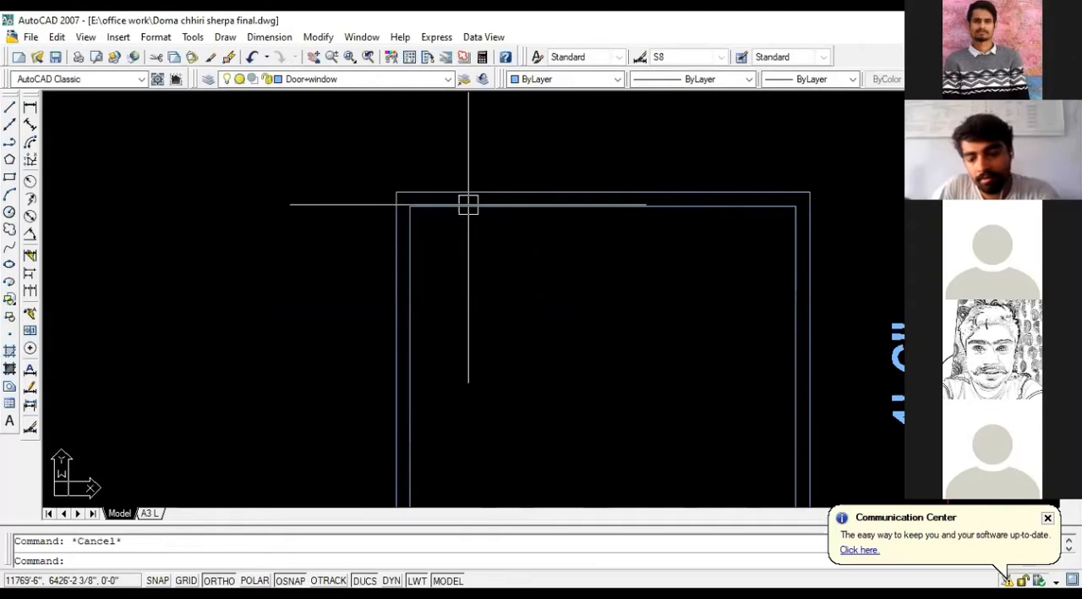
text(o)
key(Return)
text(2)
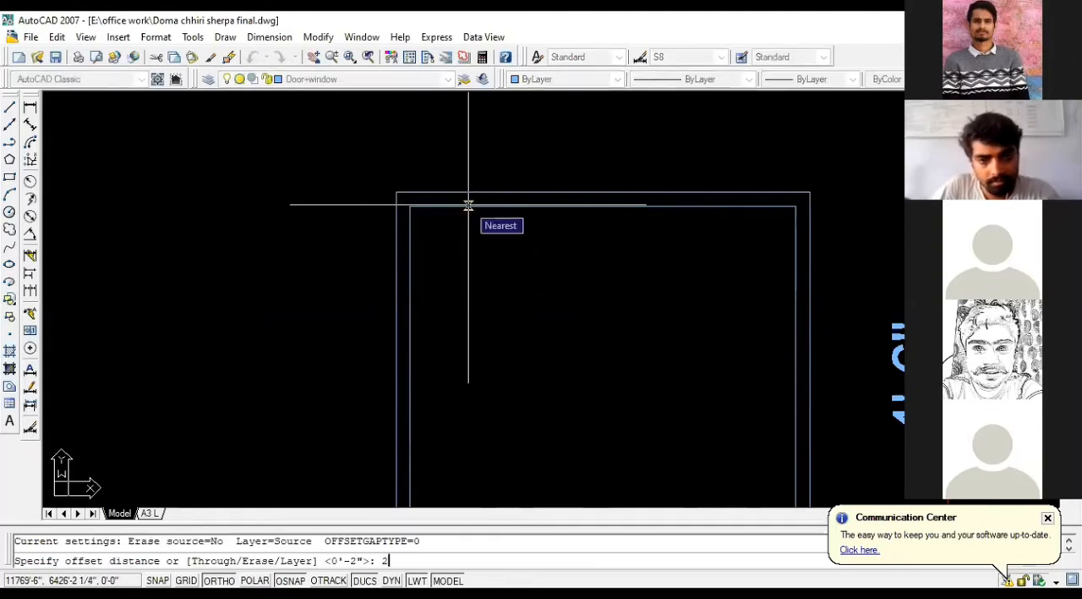
key(Return)
click(468, 204)
click(508, 264)
key(Escape)
Step: Explode the newly offset innermost rectangle into separate lines
click(504, 222)
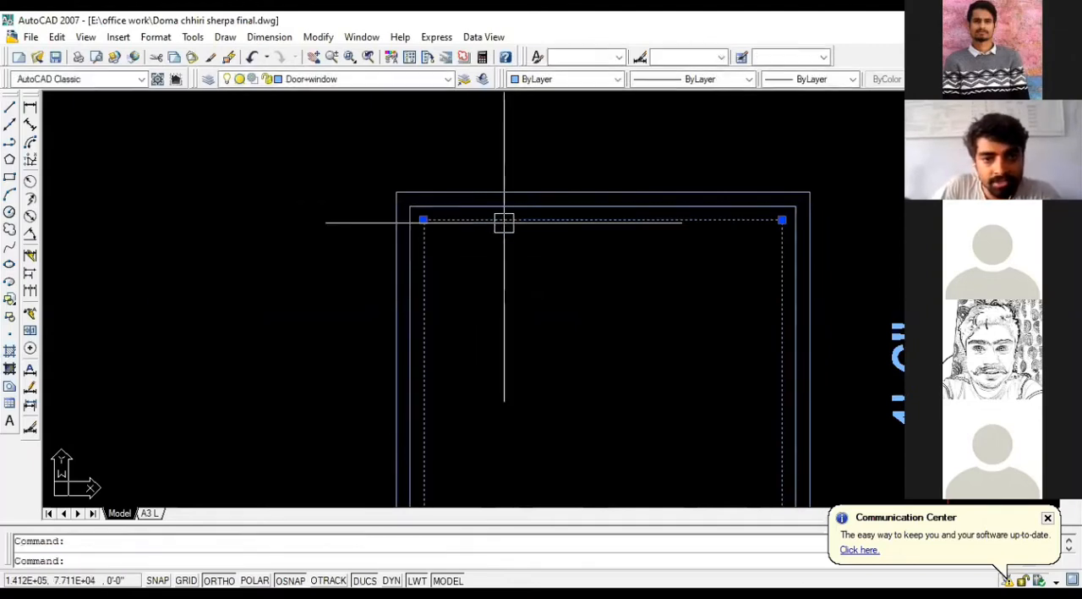
text(x)
key(Return)
click(488, 220)
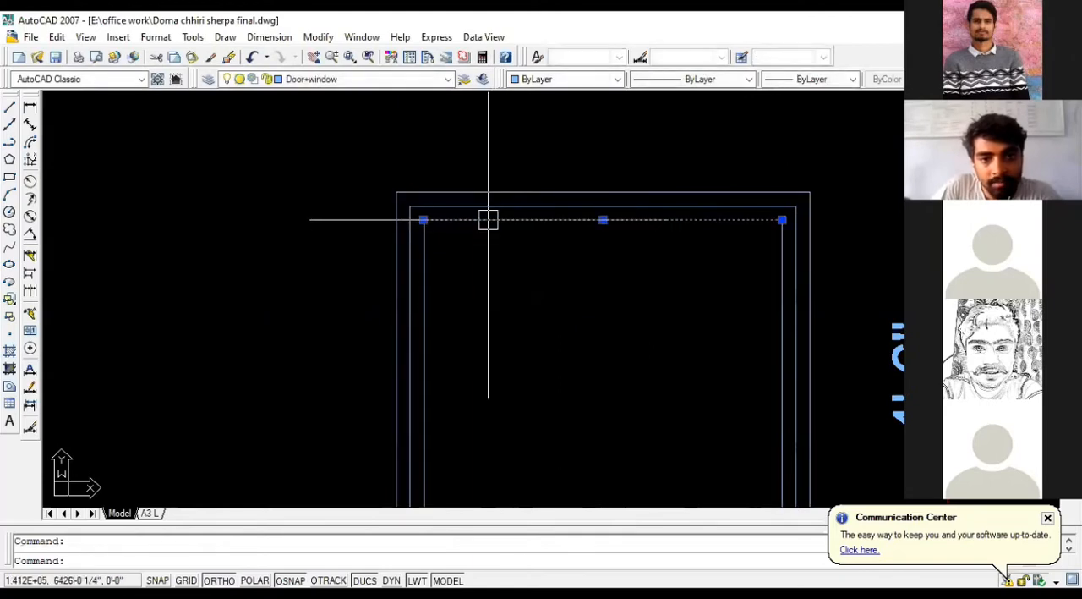
key(Escape)
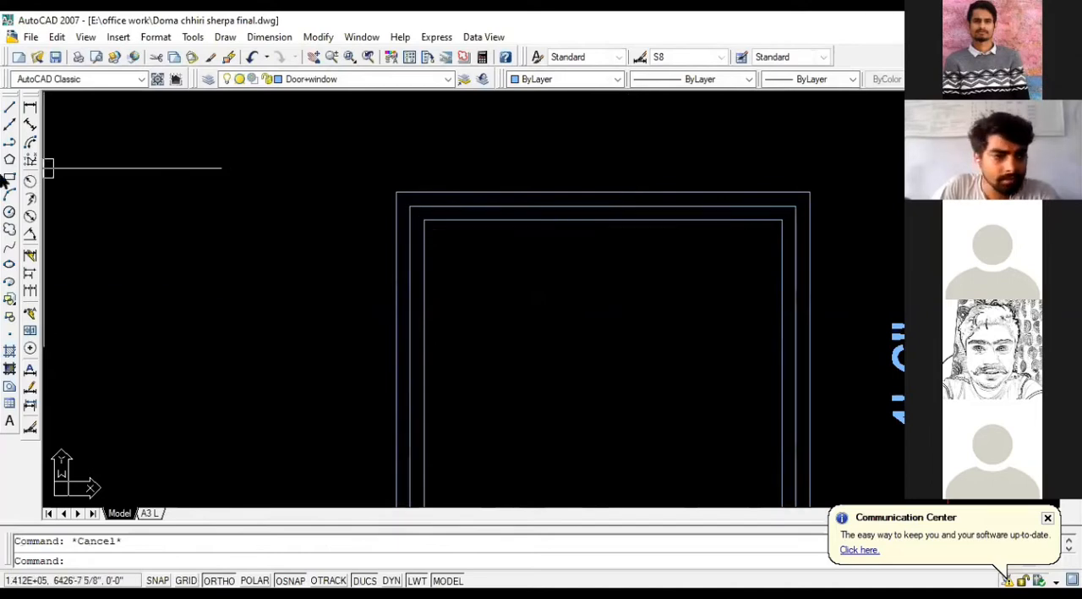
Step: Measure the innermost frame outline's width with a temporary linear dimension along its upper edge
click(30, 107)
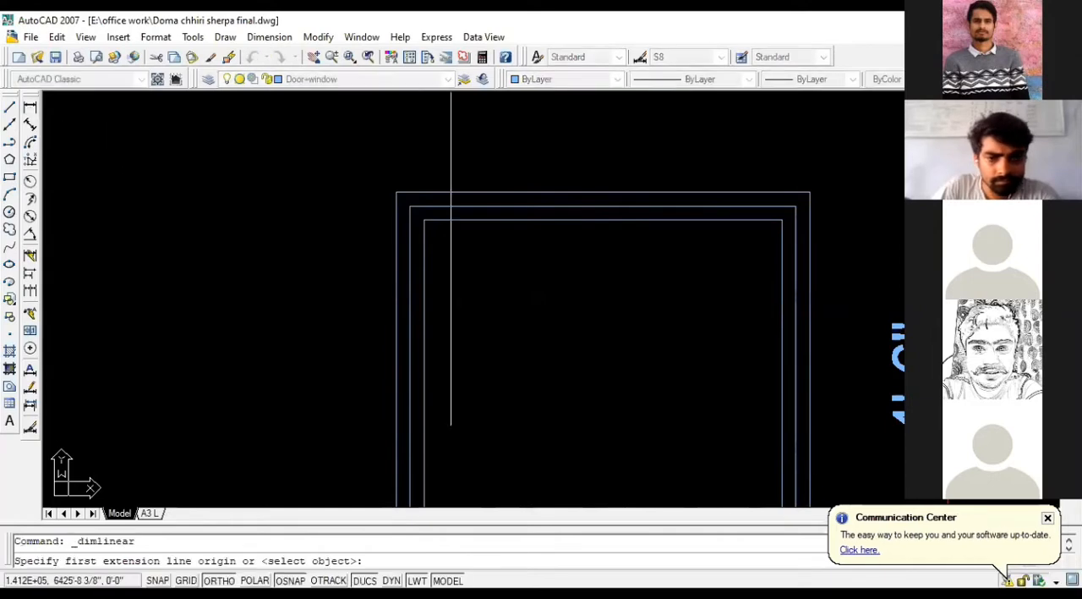
click(424, 220)
click(782, 219)
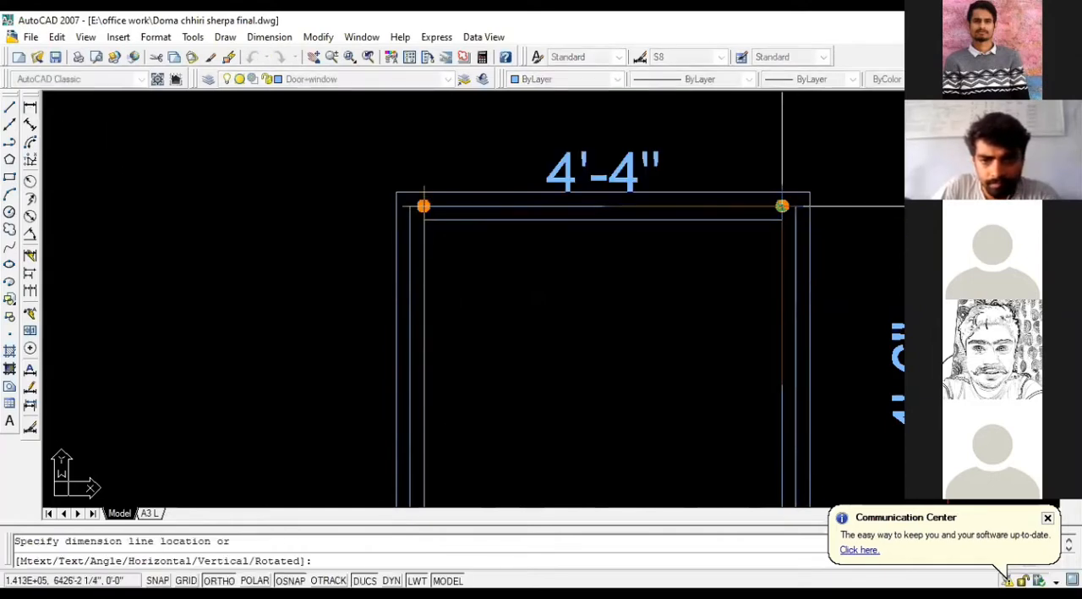
key(Escape)
Step: Calculate 40/3 in the quick calculator to work out the width of a single pane
scroll(647, 158, down, 1)
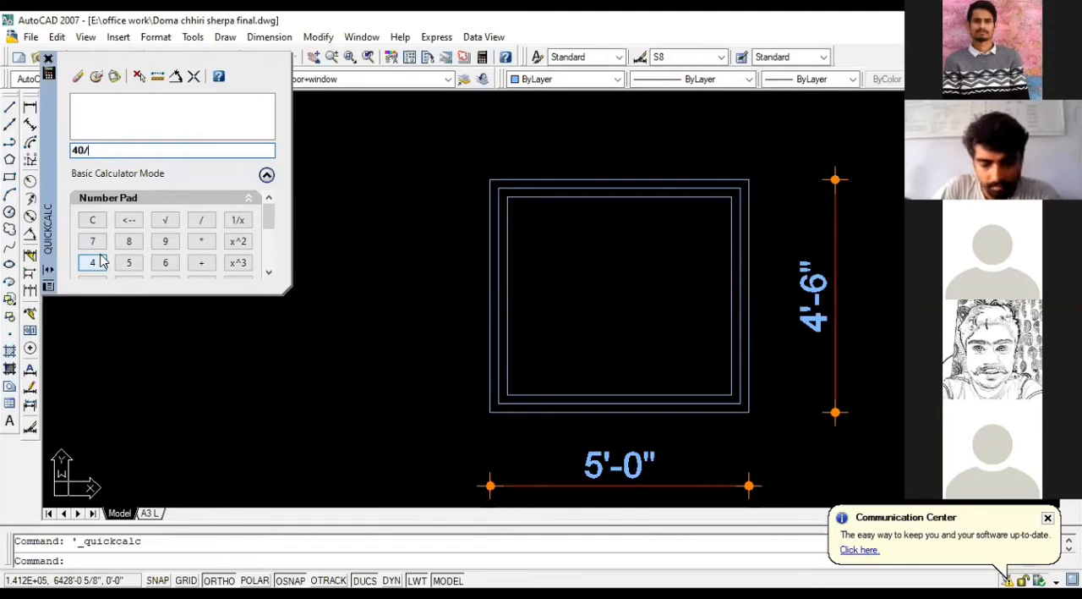
key(Return)
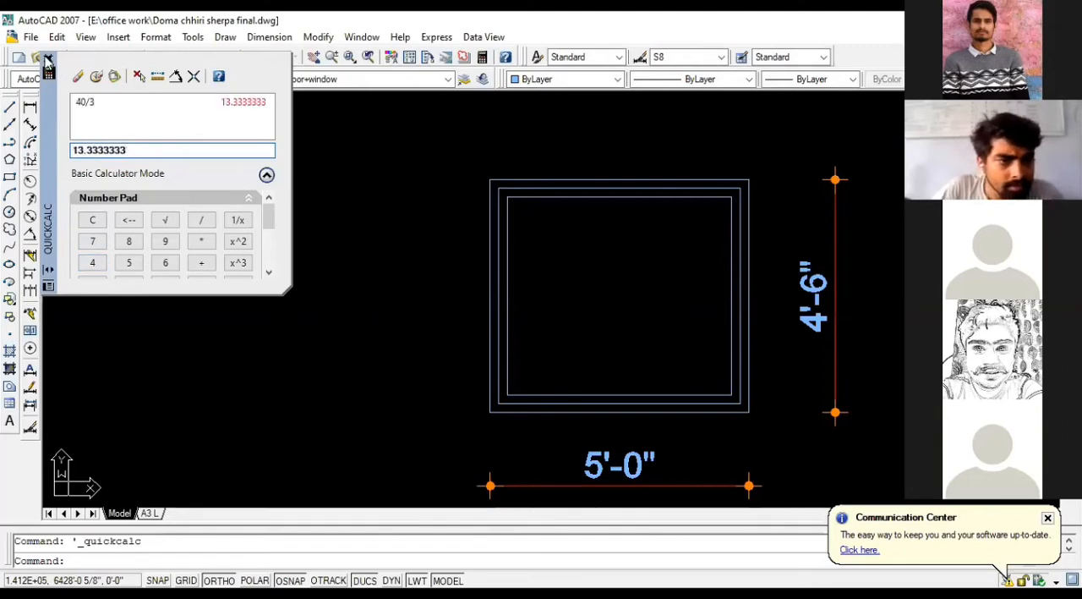
key(Escape)
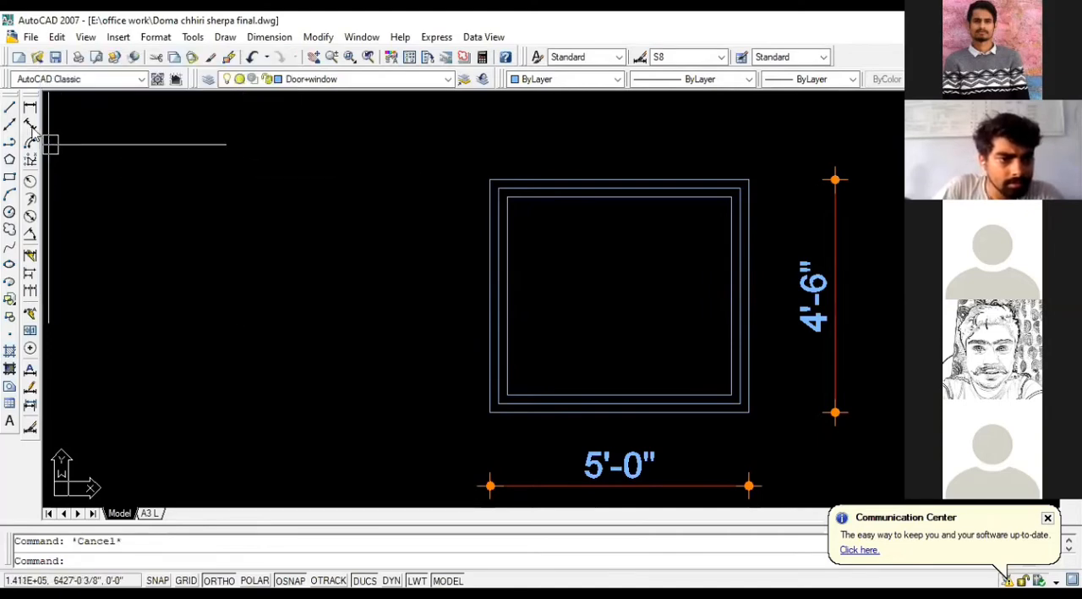
click(10, 178)
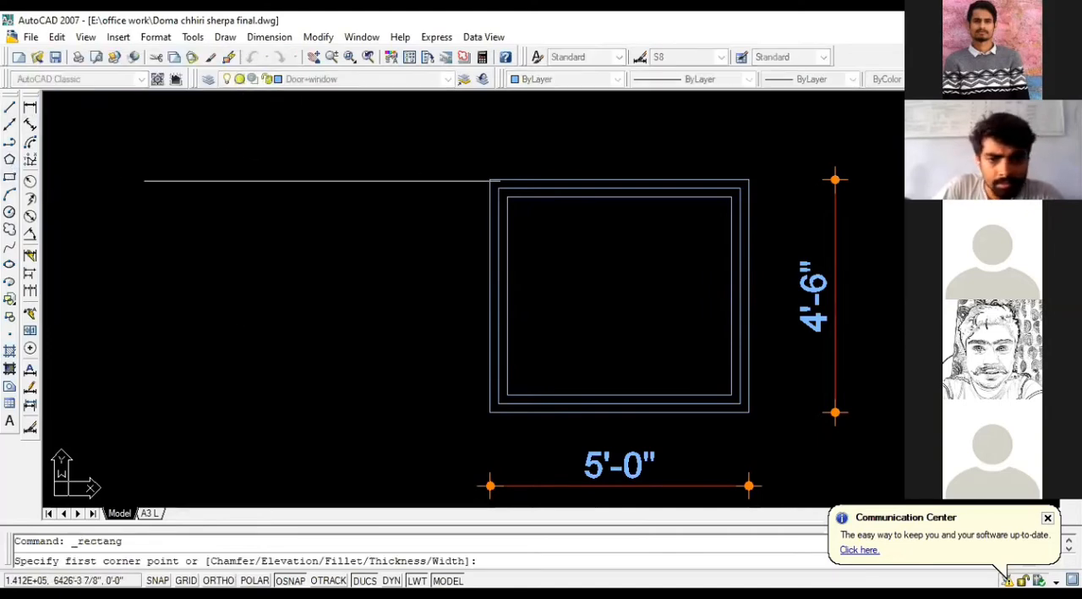
scroll(543, 205, up, 3)
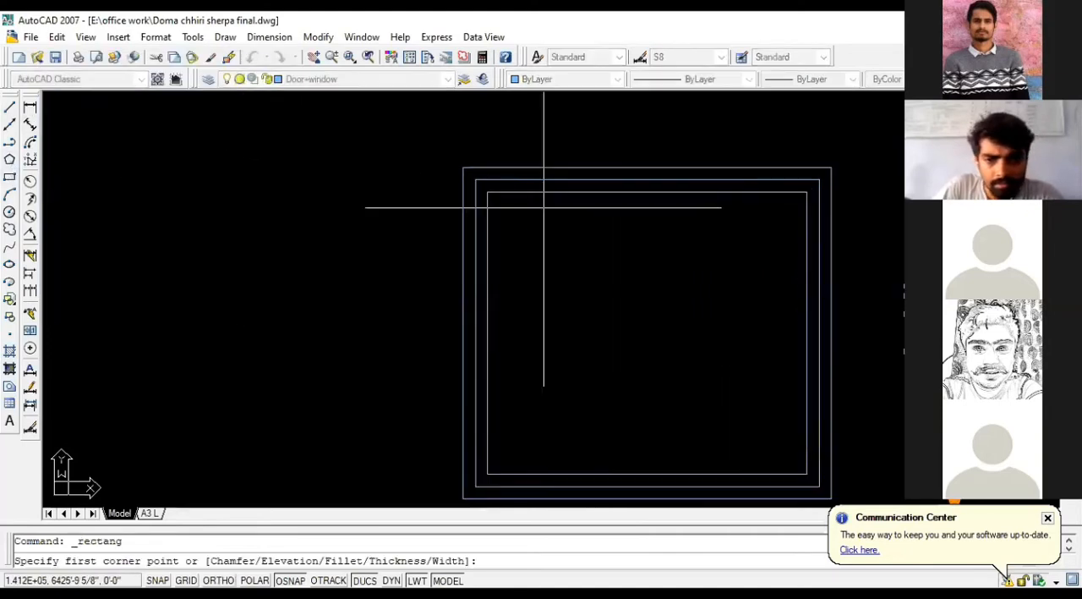
click(474, 184)
scroll(478, 183, down, 3)
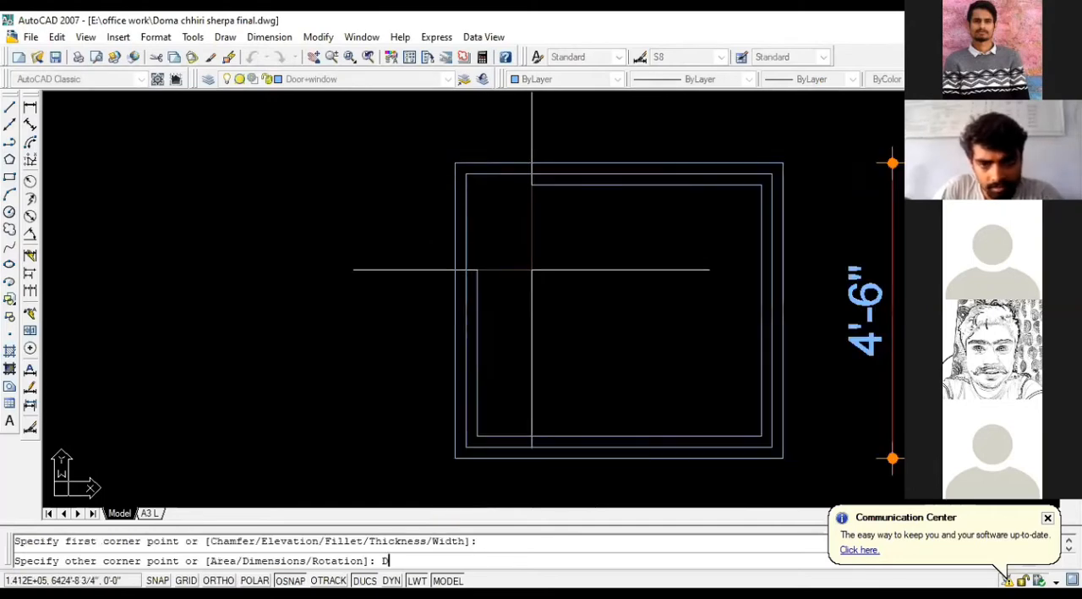
text(D)
key(Return)
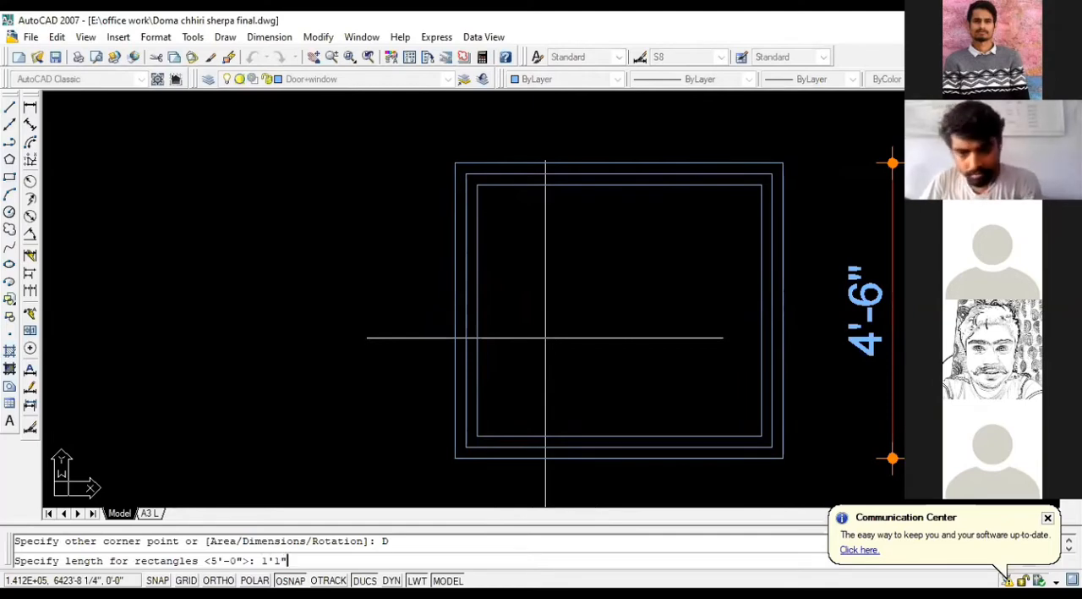
key(Return)
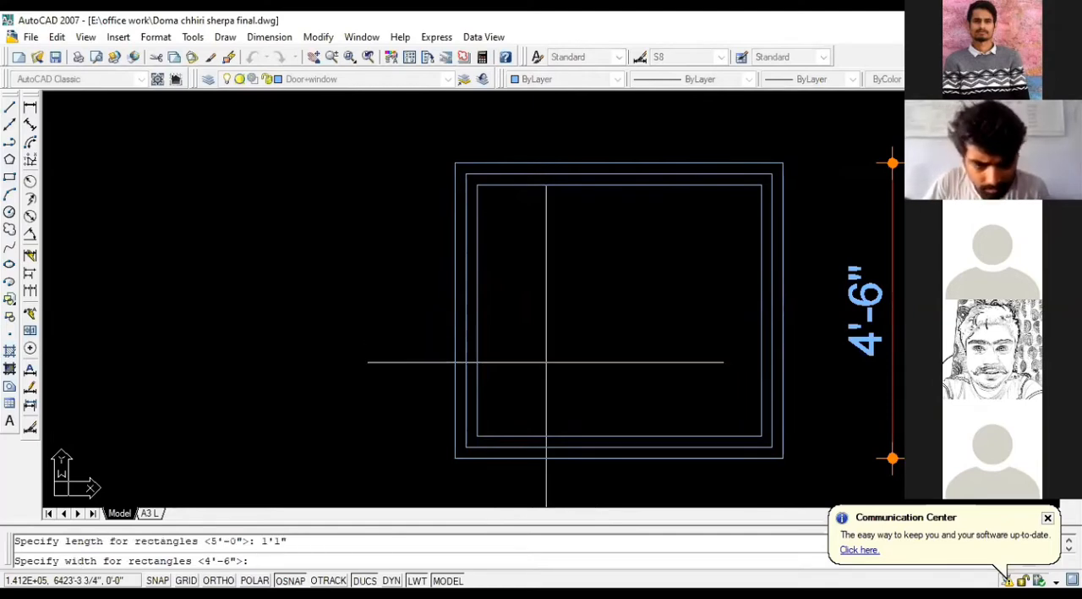
click(545, 437)
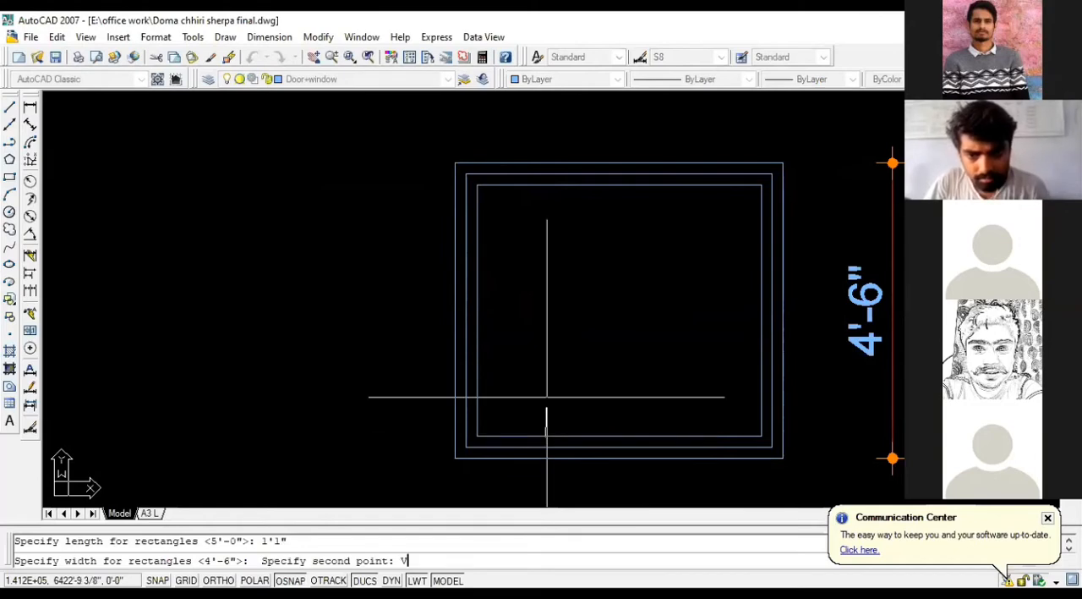
key(Return)
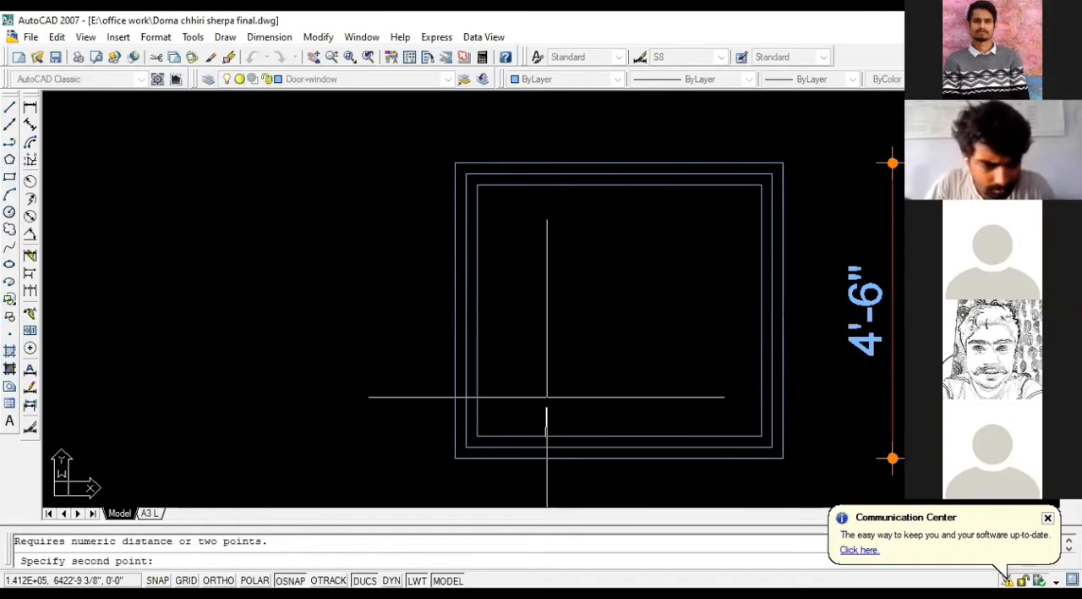
click(546, 398)
key(Escape)
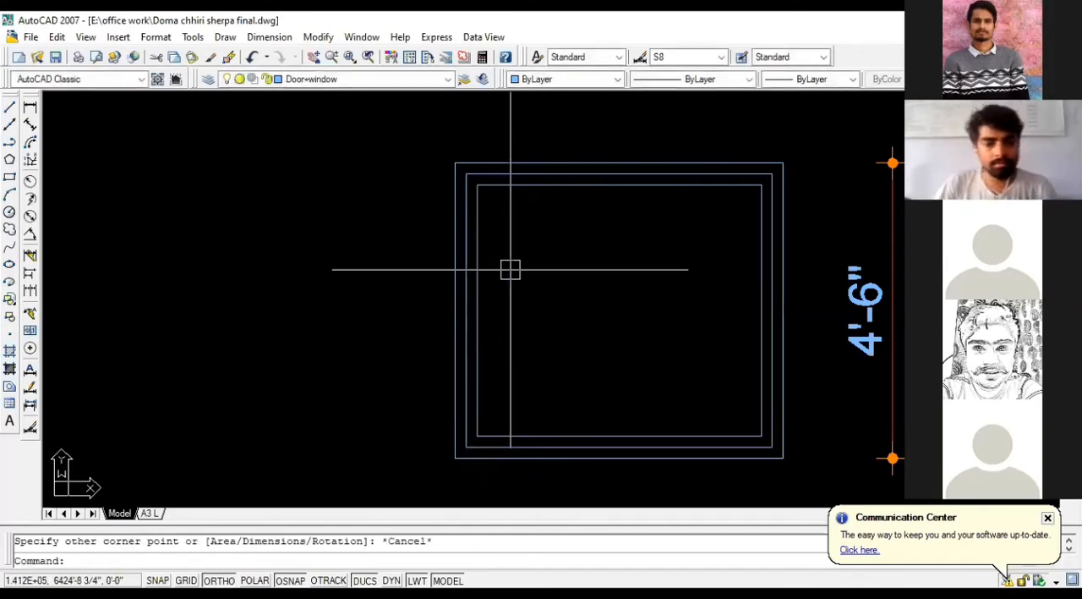
Step: Measure the innermost frame outline's height with a temporary linear dimension along its left edge
click(30, 107)
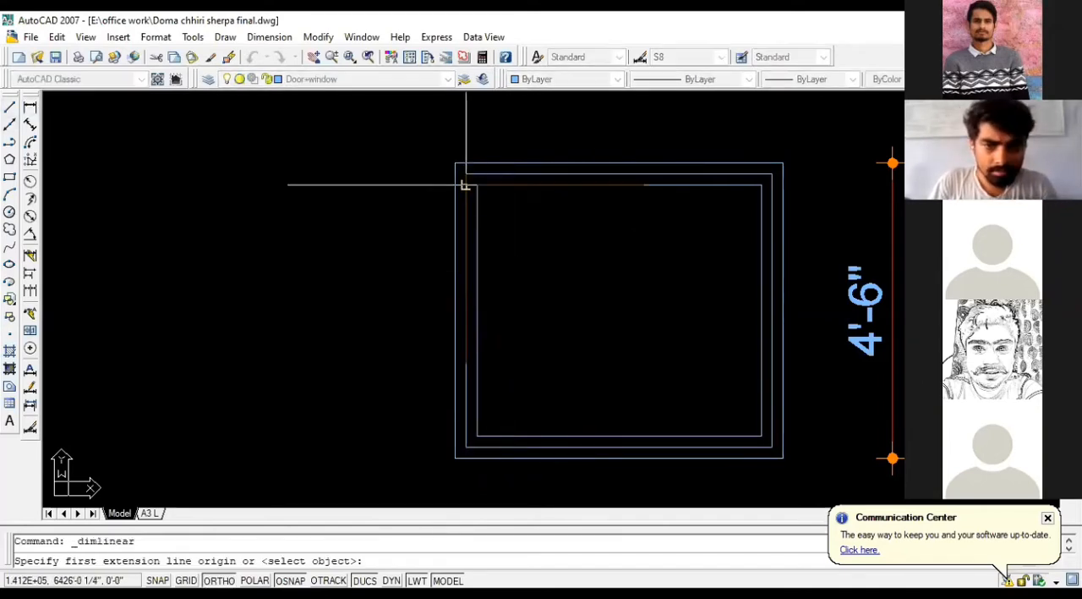
click(477, 185)
click(477, 436)
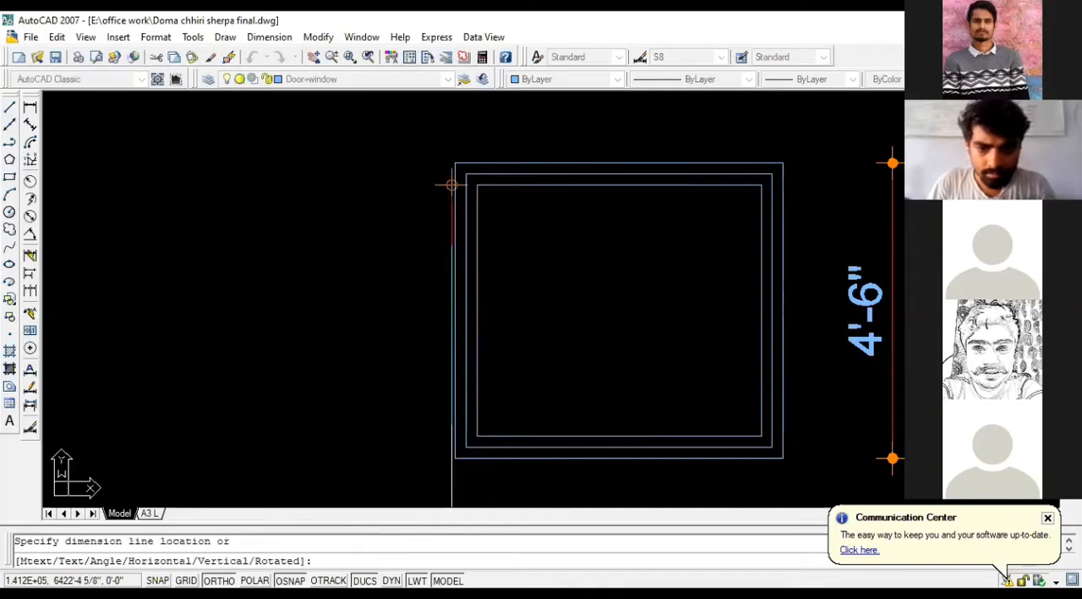
key(Escape)
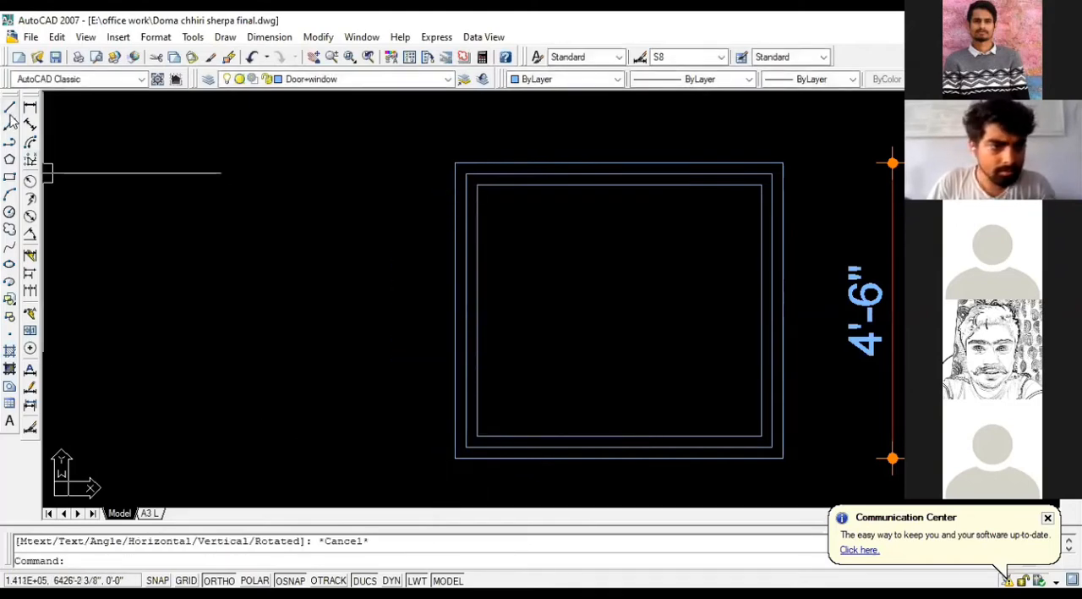
Step: Try to draw a pane rectangle 1'-1" long and 3'-4" wide from the innermost outline's upper-left corner
click(10, 177)
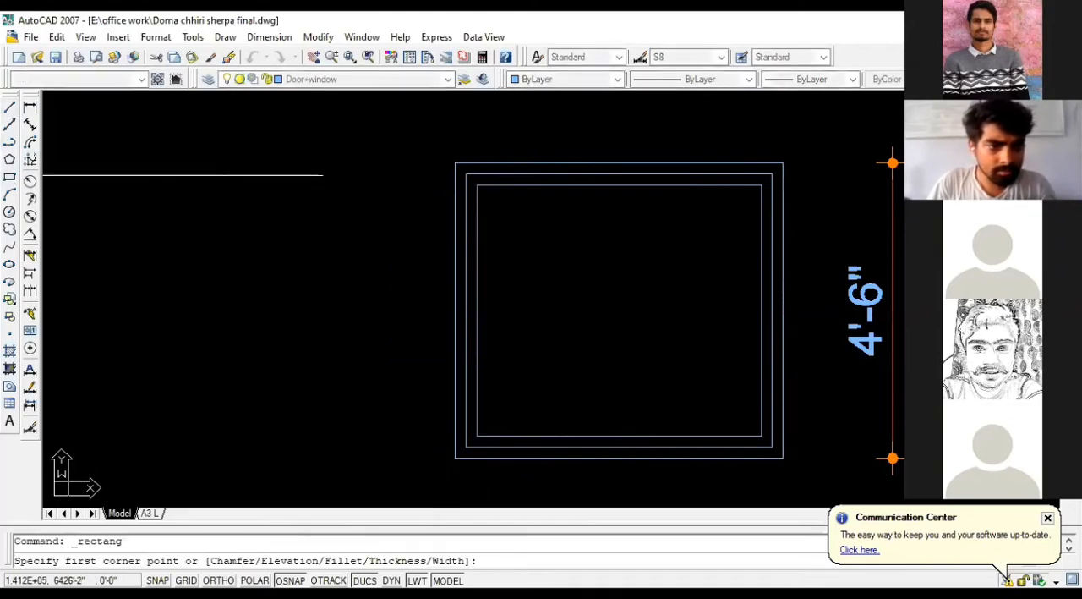
click(477, 184)
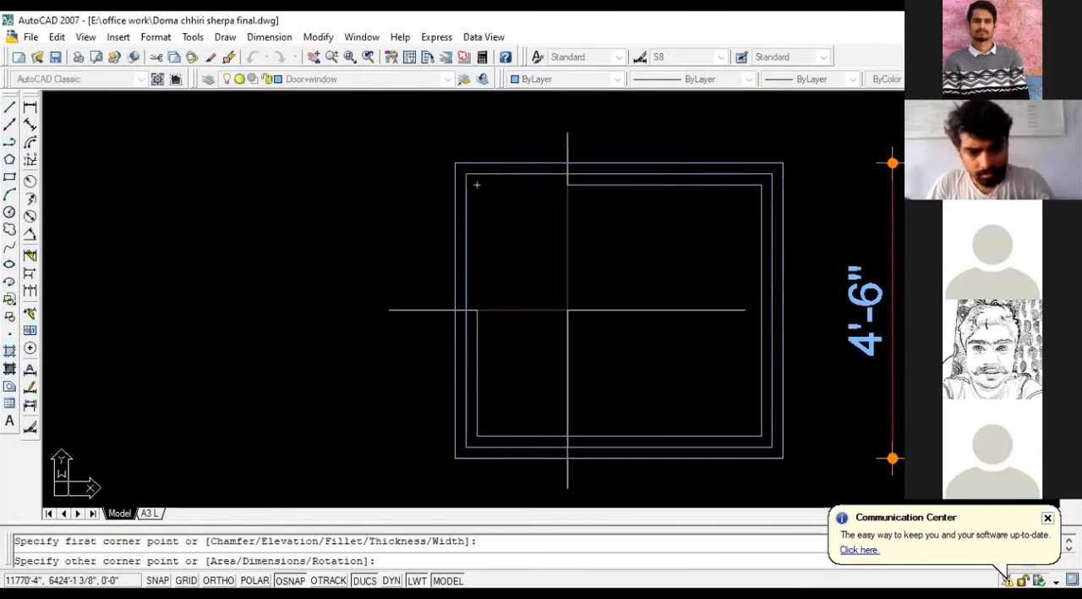
text(D)
key(Return)
key(Return)
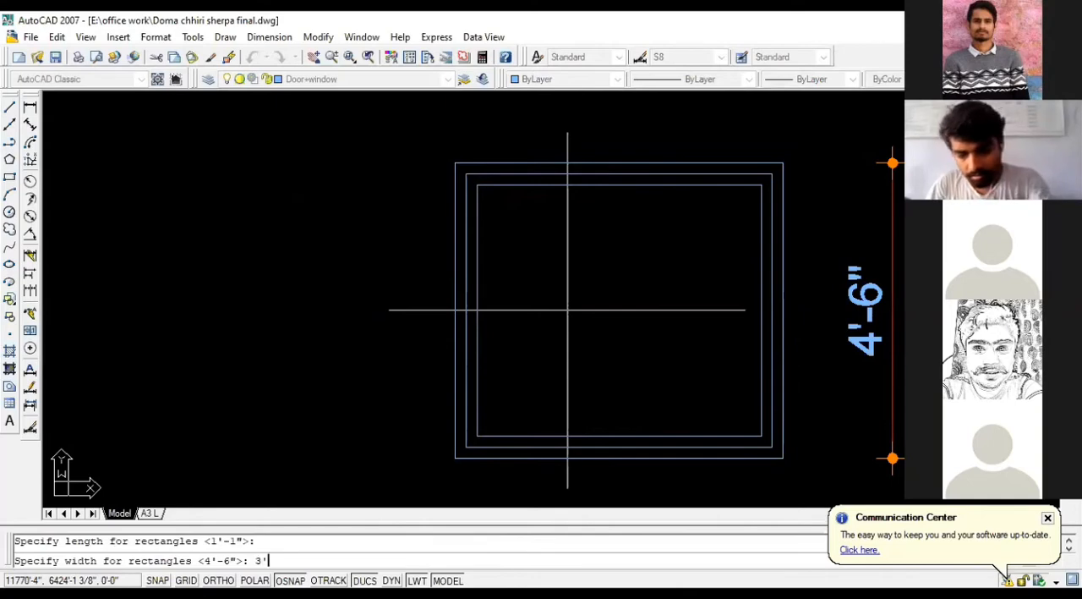
text(3'4")
key(Return)
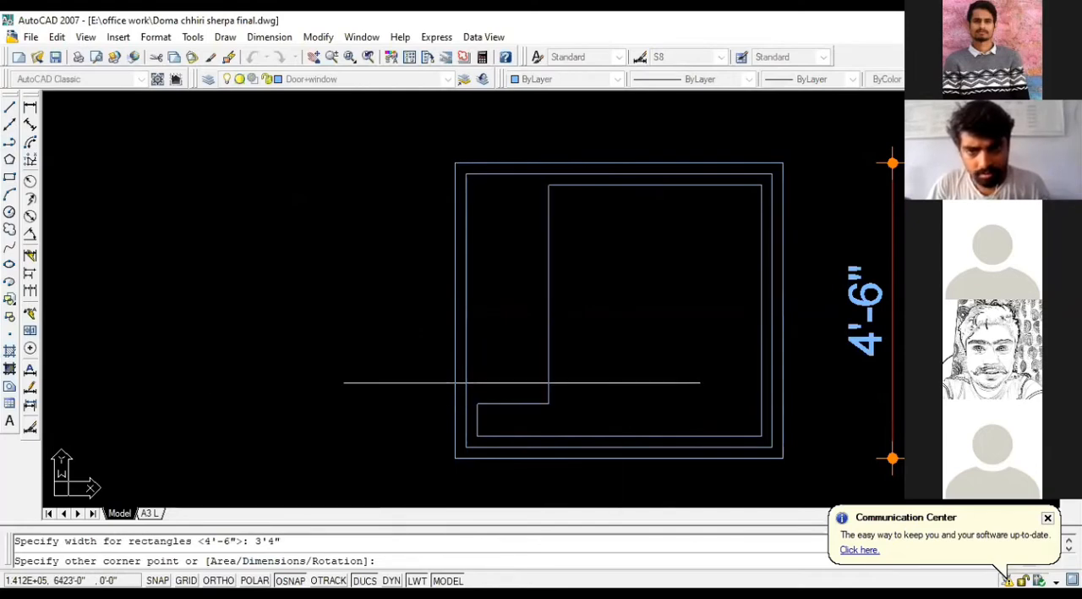
key(Escape)
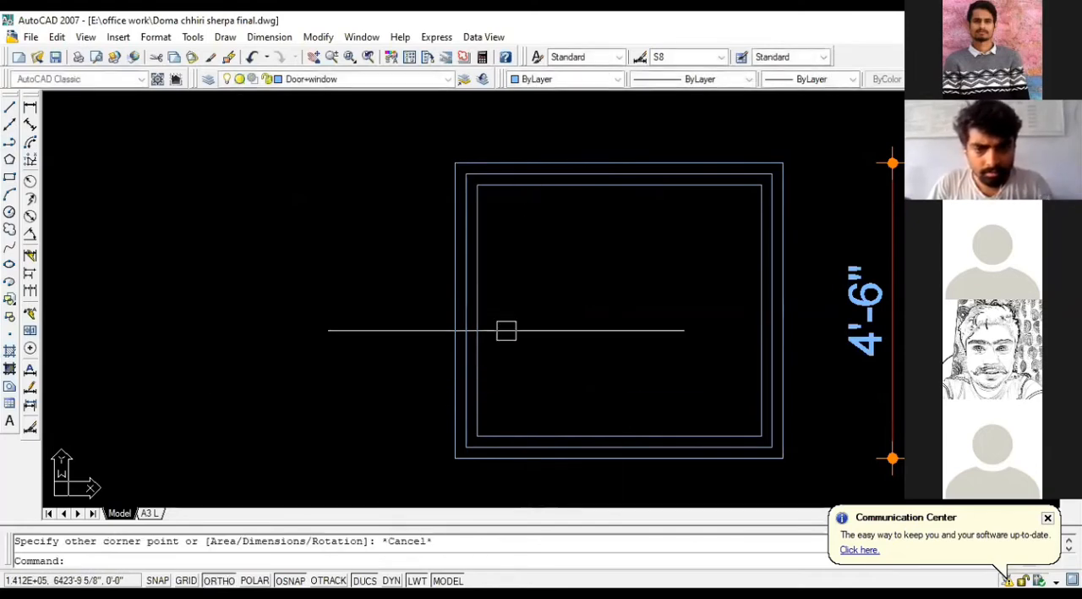
Step: Measure the innermost outline's height again between its two left corners
click(31, 109)
click(477, 184)
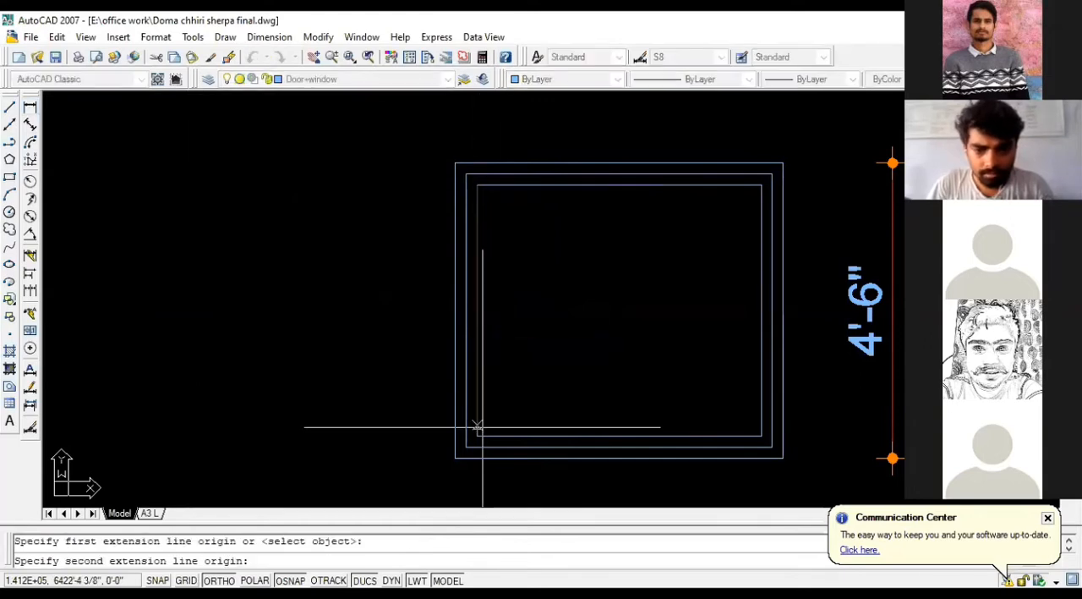
click(477, 435)
key(Escape)
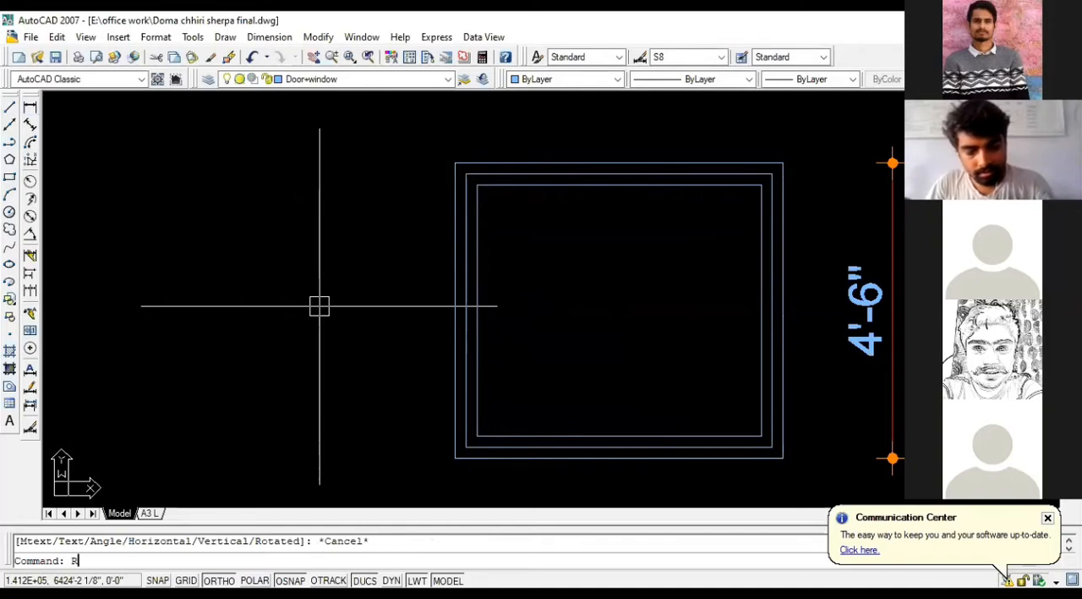
Step: Try to draw a pane rectangle 1'-1" long and 3'-10" wide from the innermost outline's upper-left corner
text(REC)
key(Return)
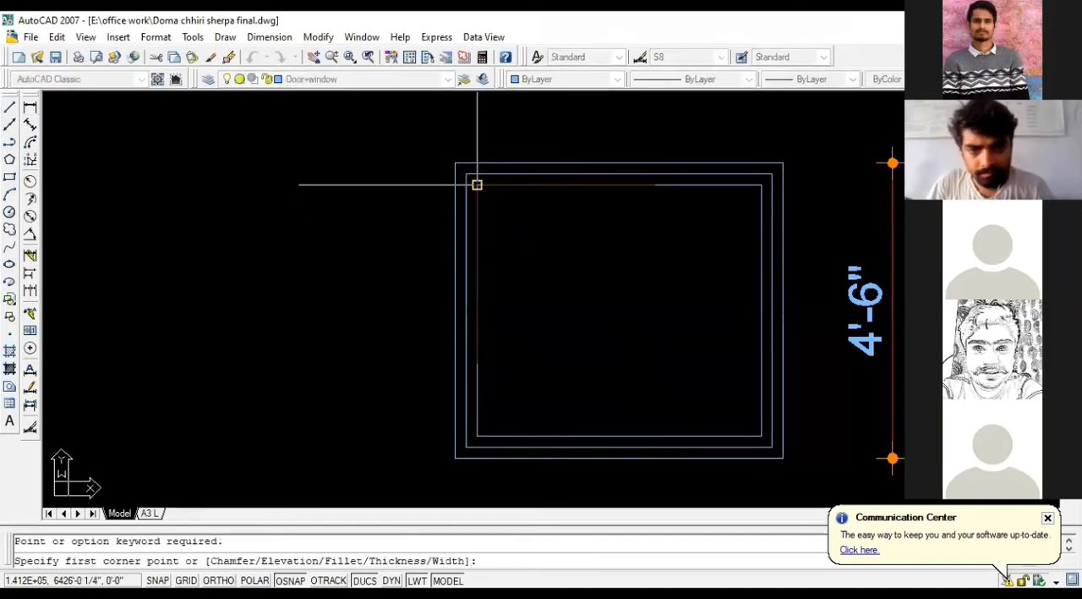
click(477, 184)
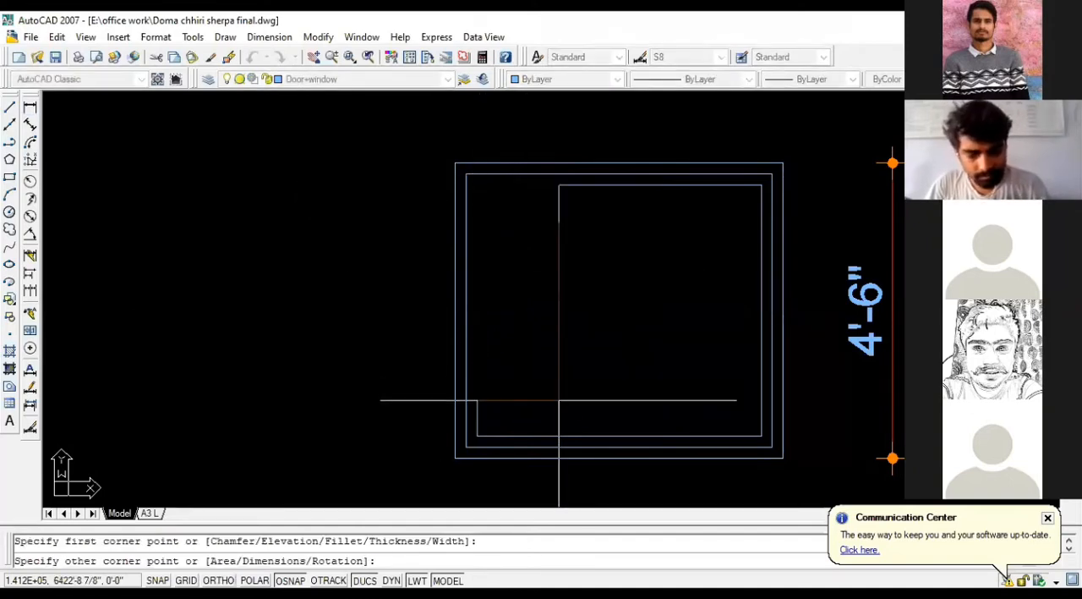
text(D)
key(Return)
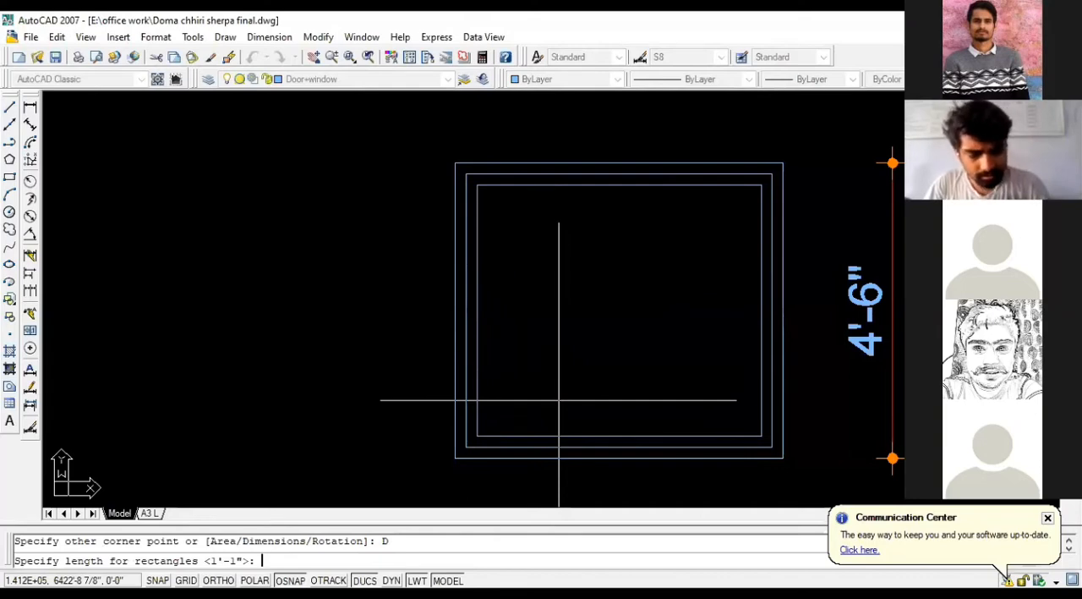
key(Return)
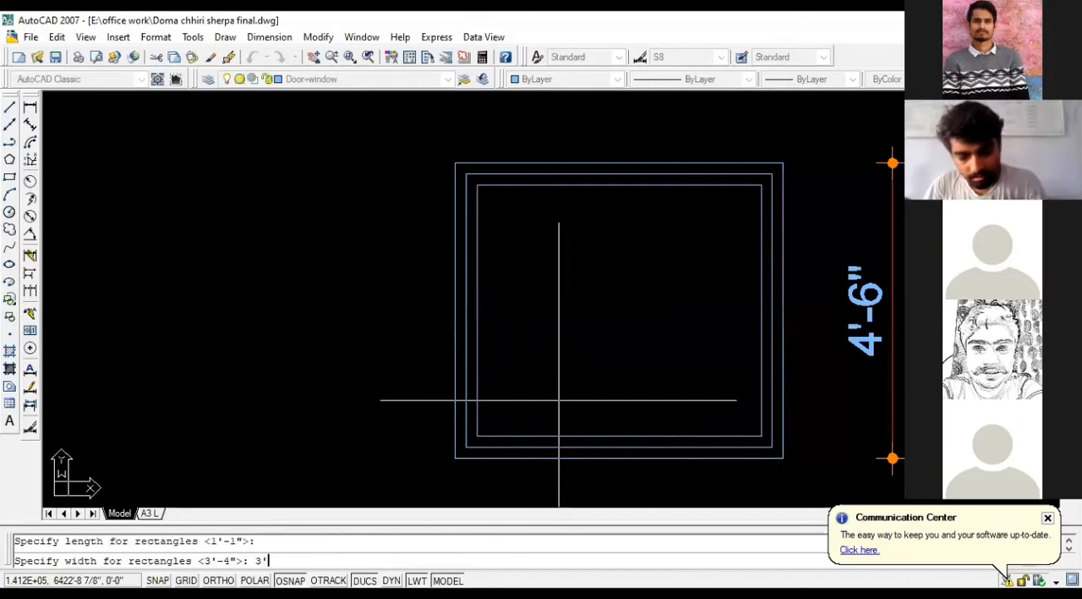
text(3'10")
key(Return)
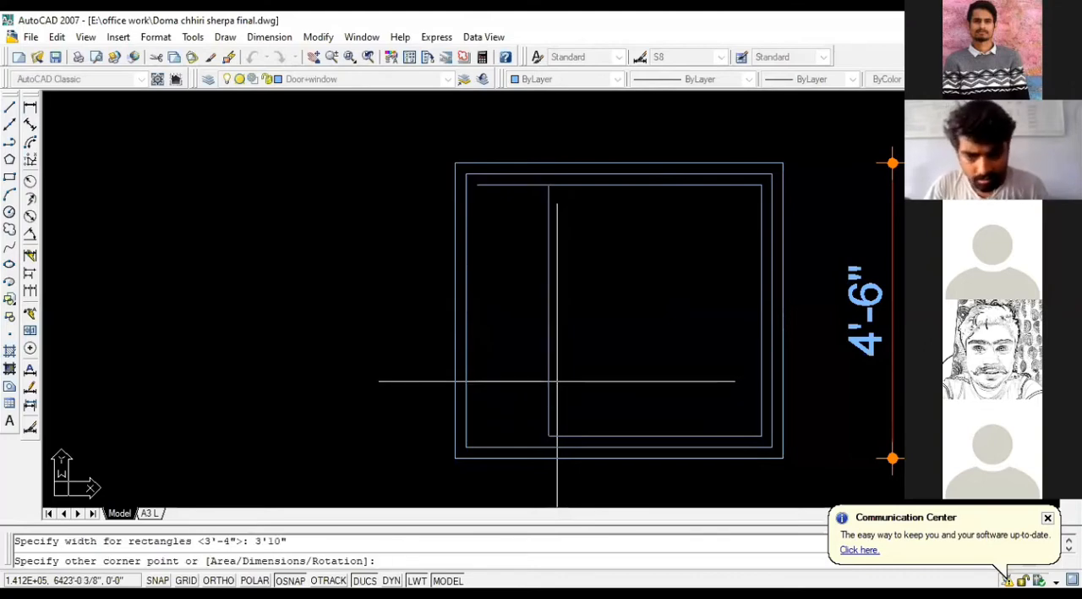
key(Escape)
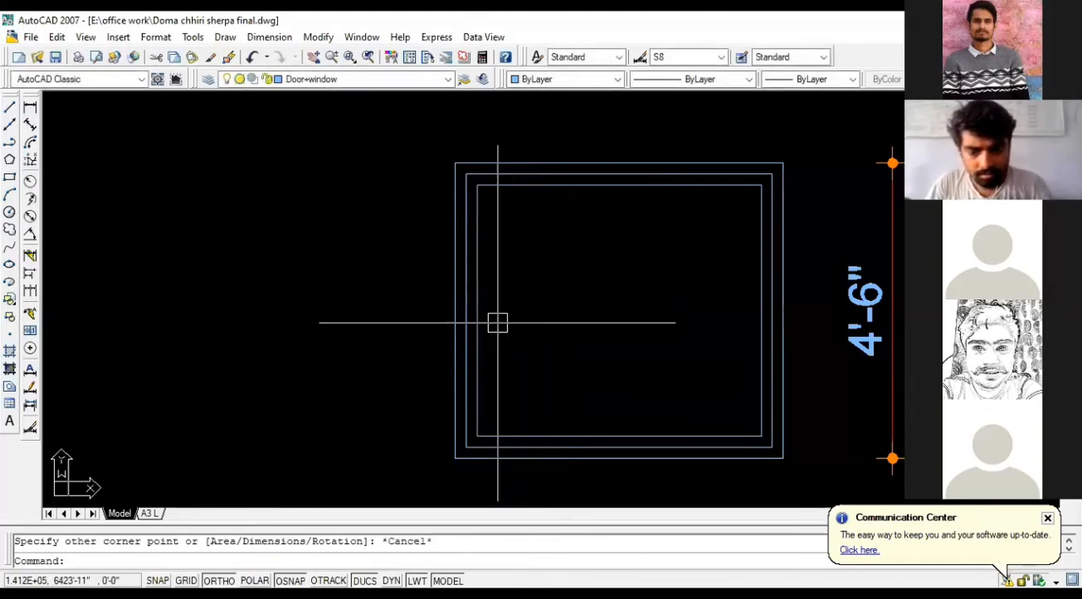
Step: Draw a pane rectangle 1'-1" long and 3'-10" wide downward from the innermost outline's upper-left corner
key(Return)
click(477, 184)
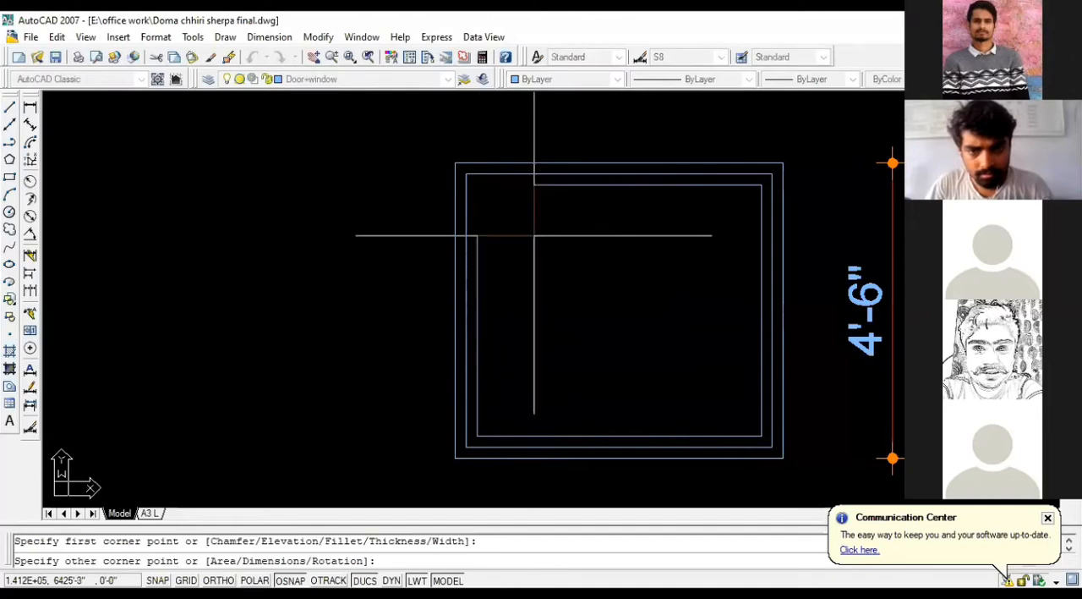
key(Return)
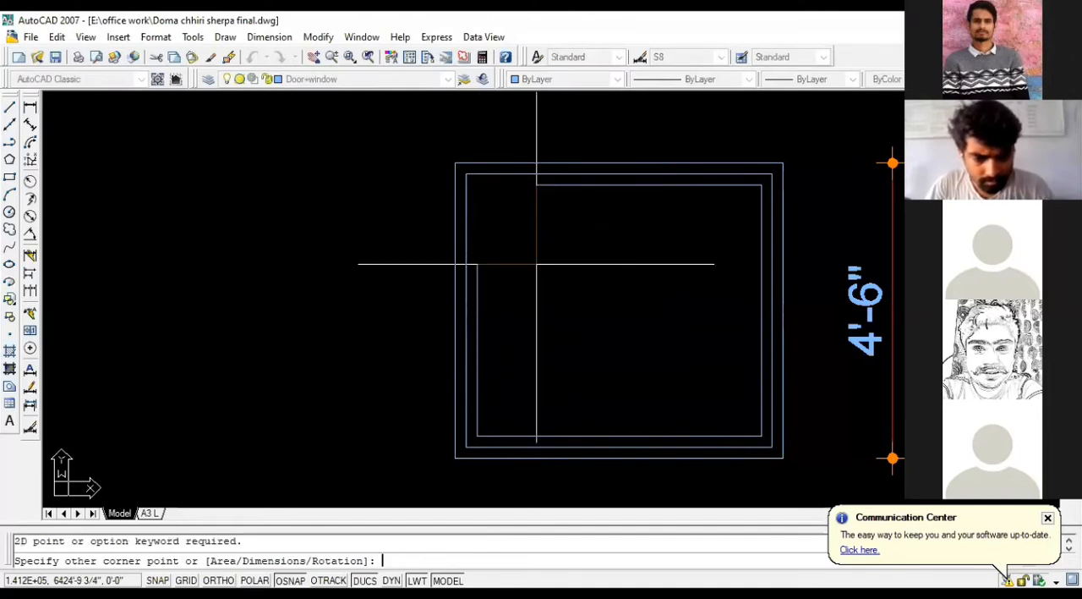
text(D)
key(Return)
key(Return)
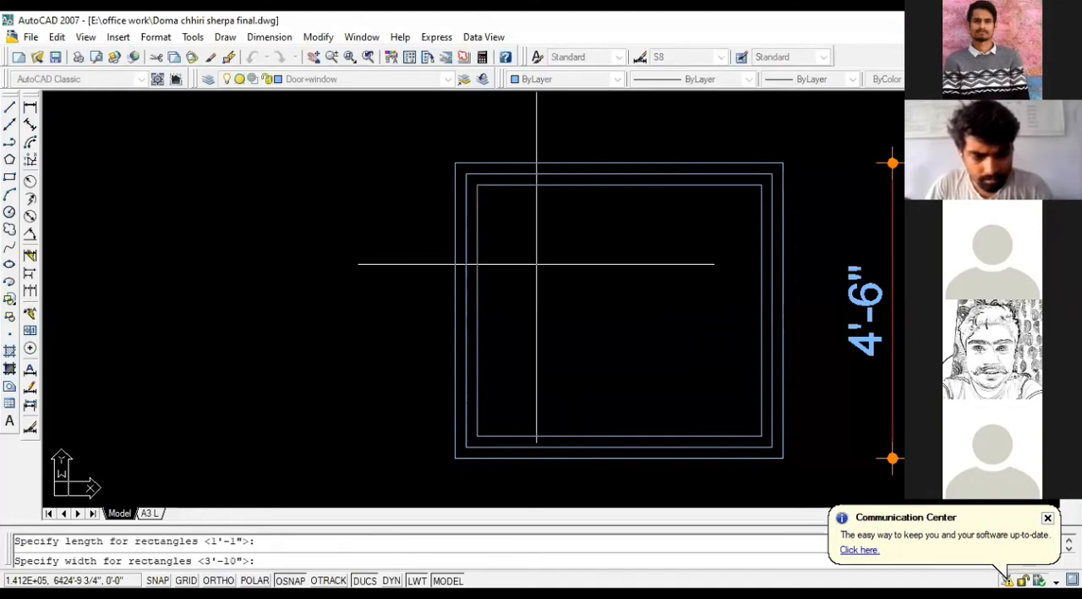
key(Return)
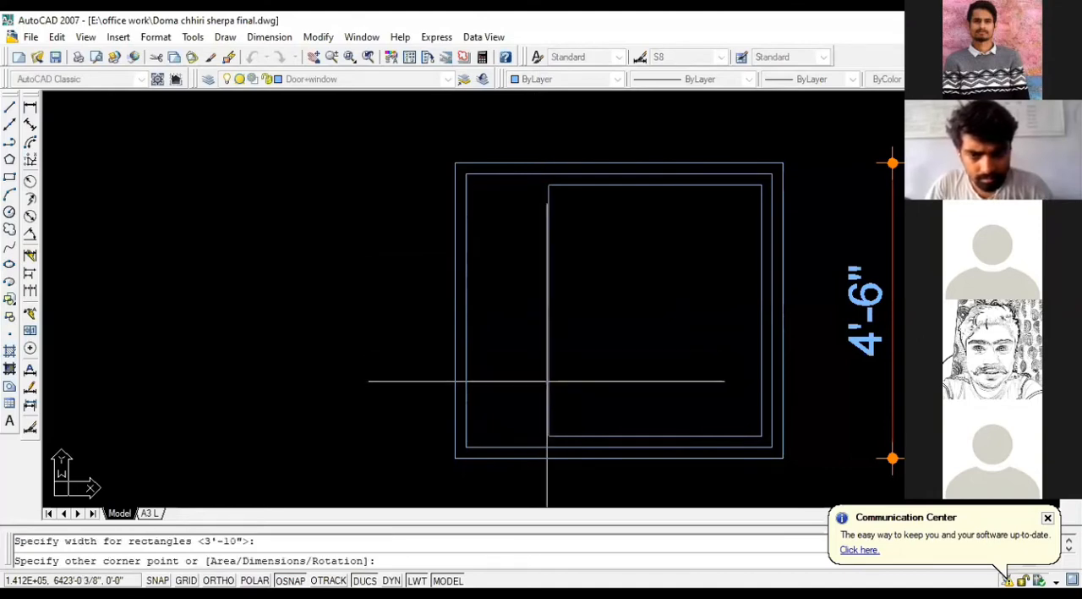
click(546, 434)
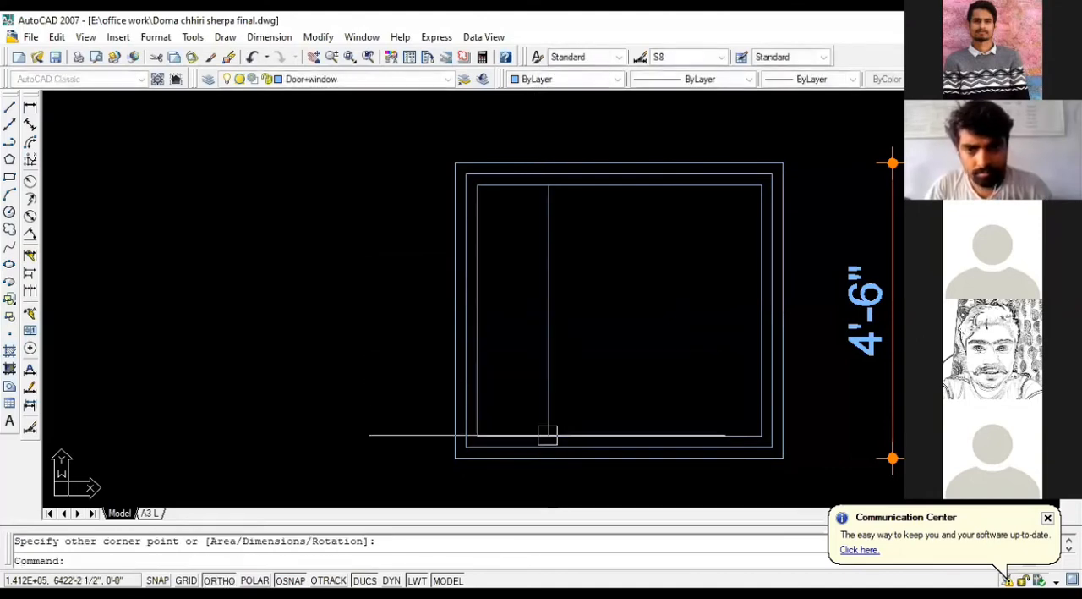
key(Escape)
Step: Try to erase the pane rectangle together with the innermost outline's lines, and undo the erasure
click(552, 270)
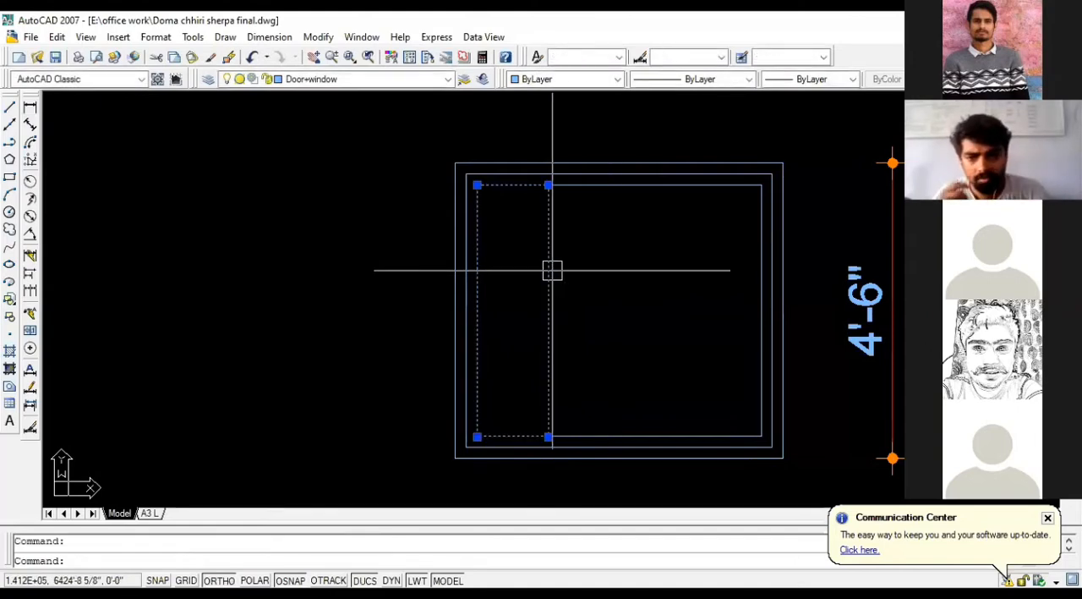
click(597, 184)
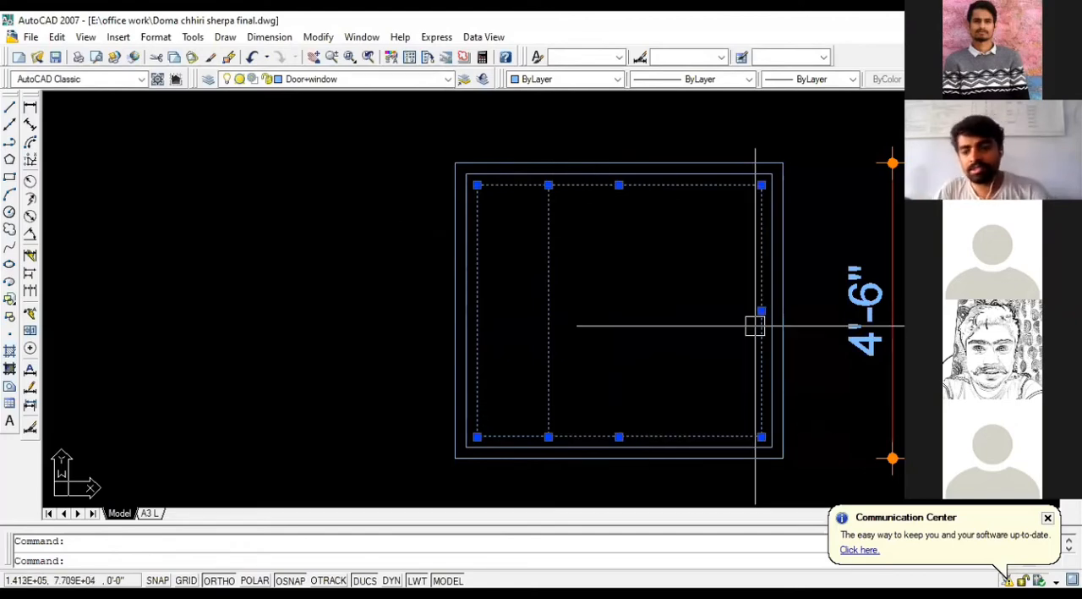
key(Delete)
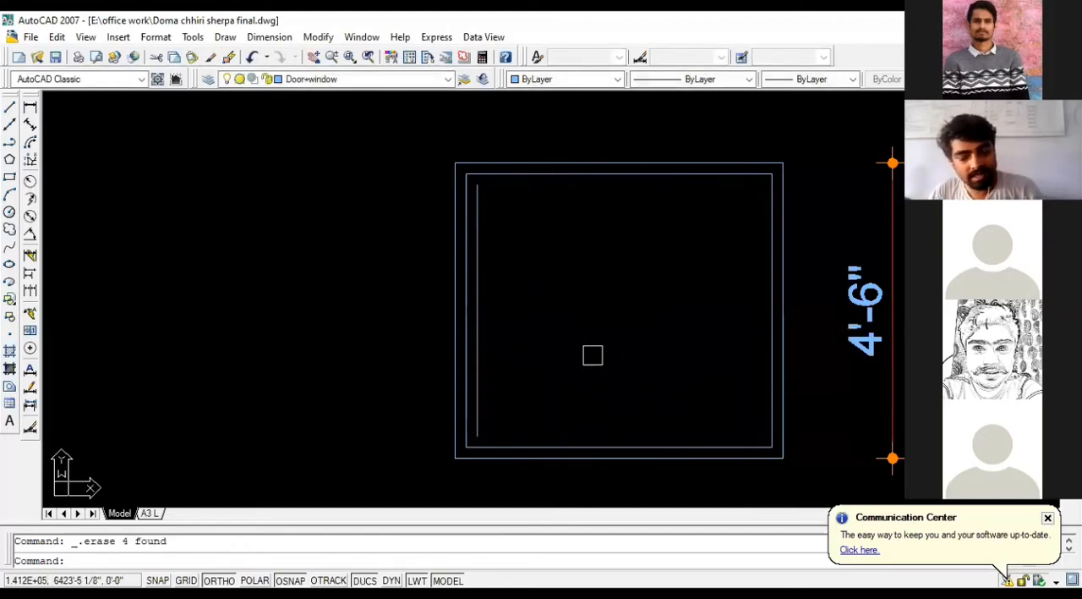
key(ctrl+z)
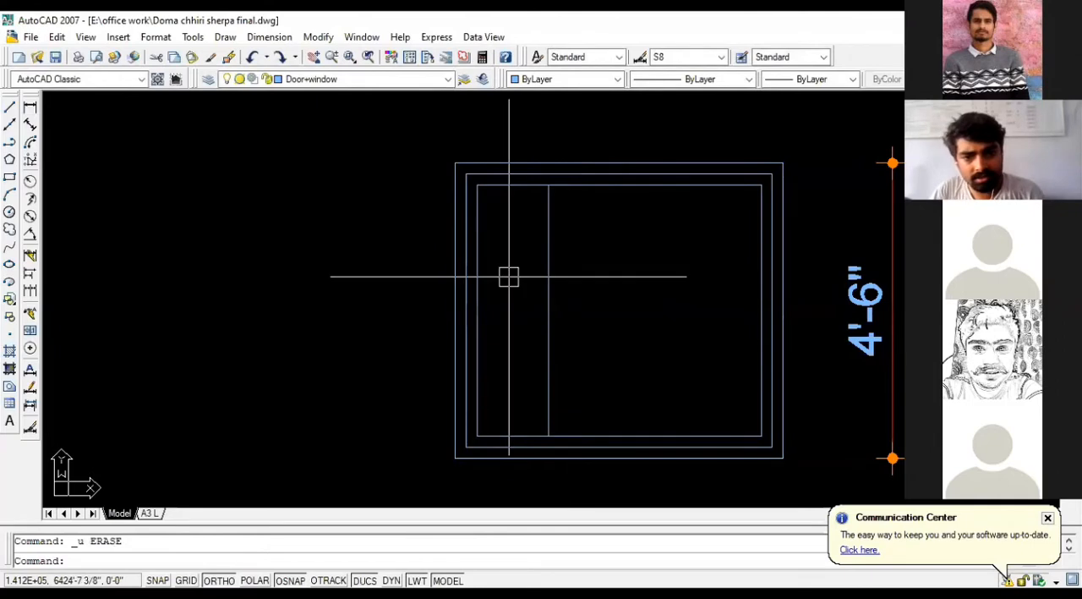
Step: Erase the innermost outline's top, bottom and right-hand lines around the new pane rectangle
click(743, 185)
click(757, 206)
key(Delete)
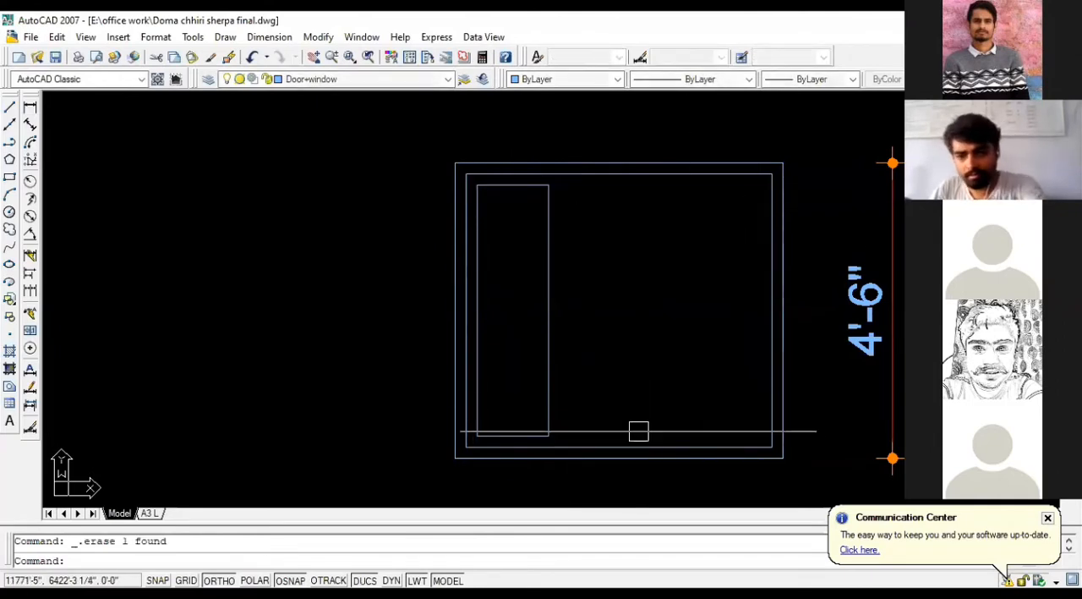
Step: Copy the pane rectangle twice horizontally to the right, about 1'-4" and 3'-0 1/2" from the original
click(545, 316)
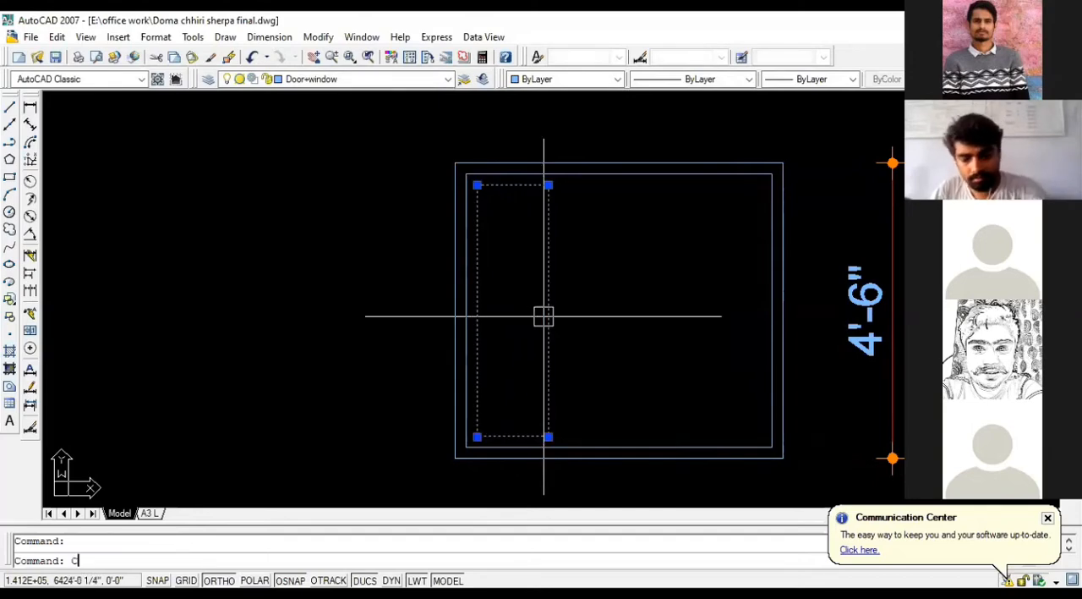
text(O)
key(Return)
click(477, 184)
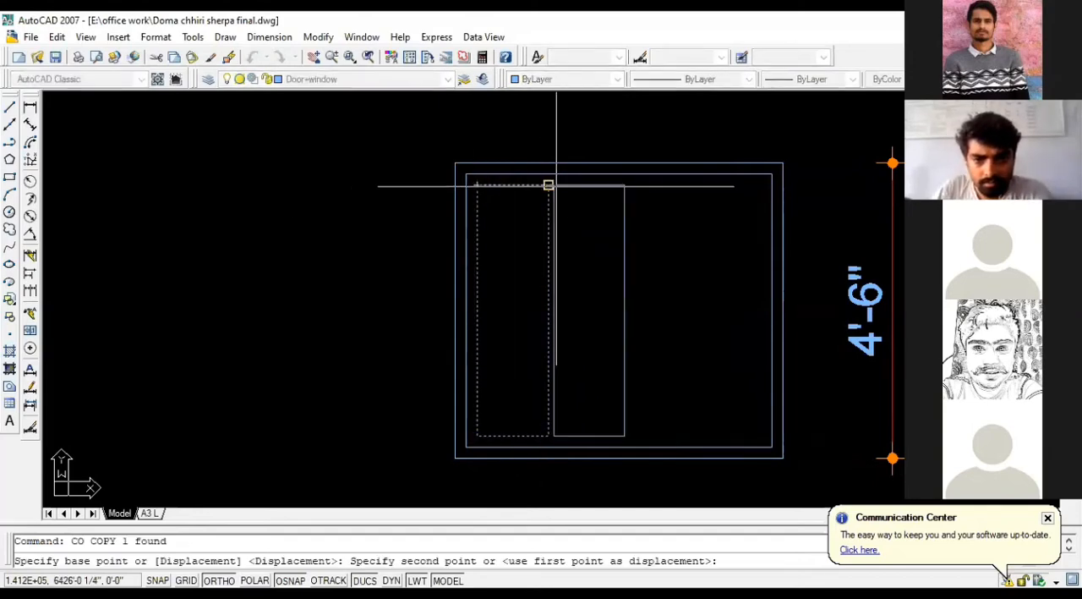
scroll(559, 185, up, 1)
scroll(564, 185, down, 2)
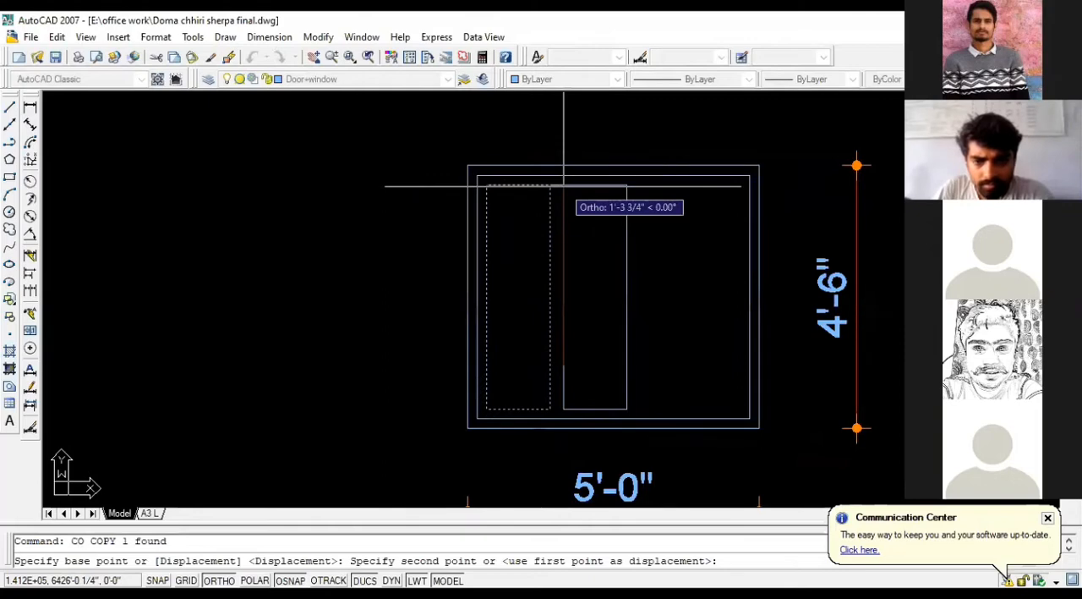
click(567, 185)
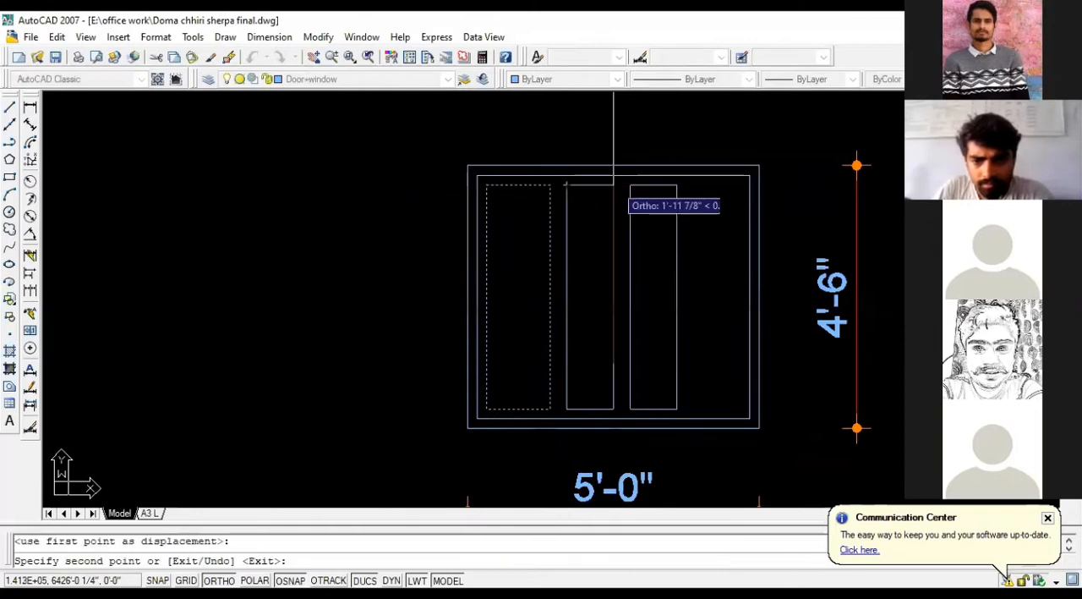
click(664, 184)
key(Escape)
Step: Move the middle pane about 2" horizontally to the right
click(623, 203)
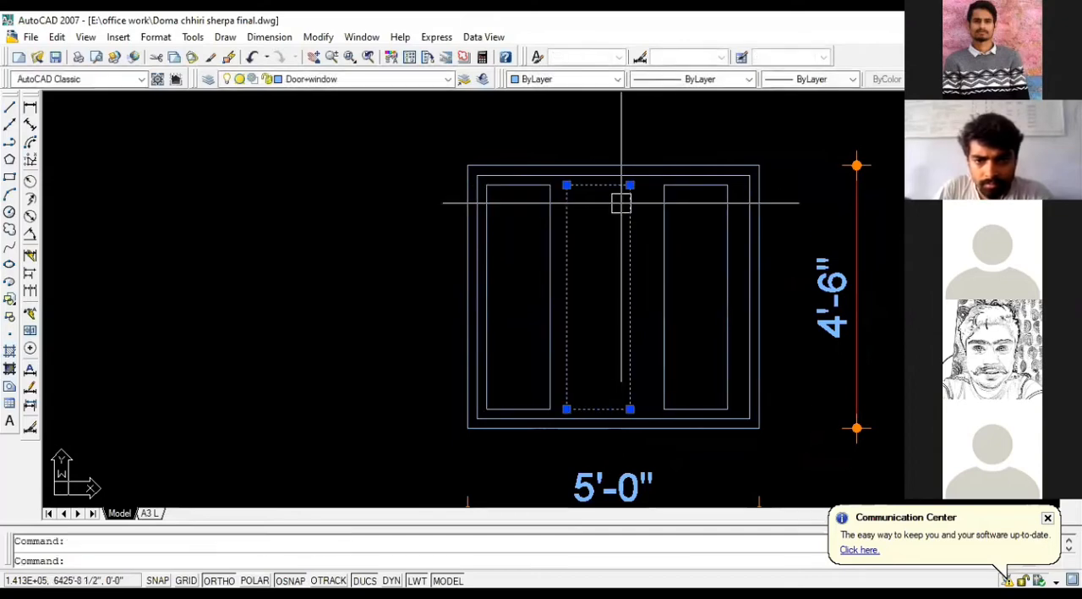
text(m)
key(Return)
click(403, 226)
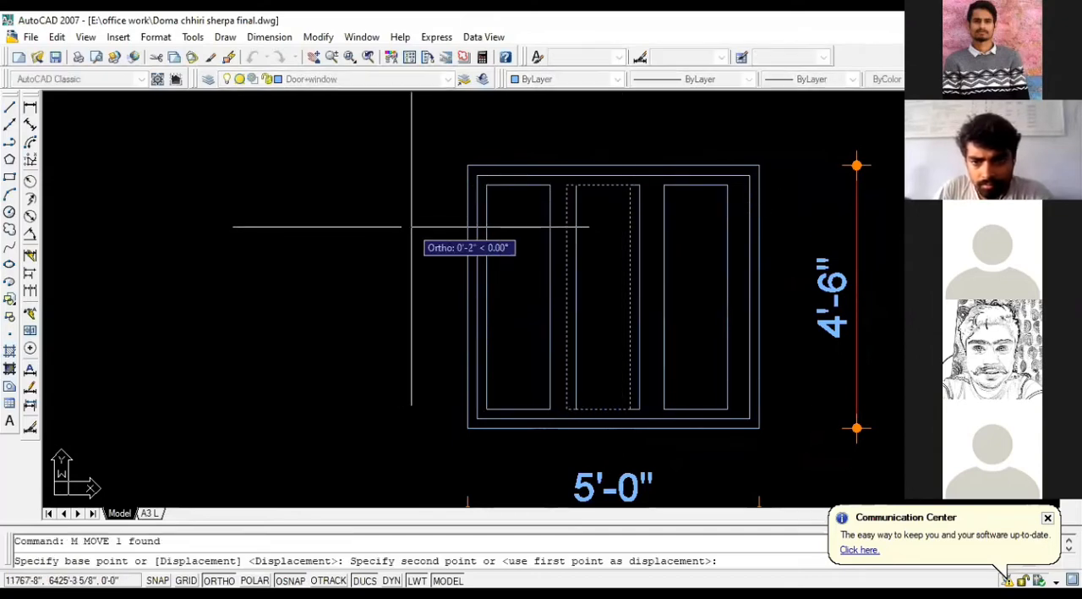
click(412, 226)
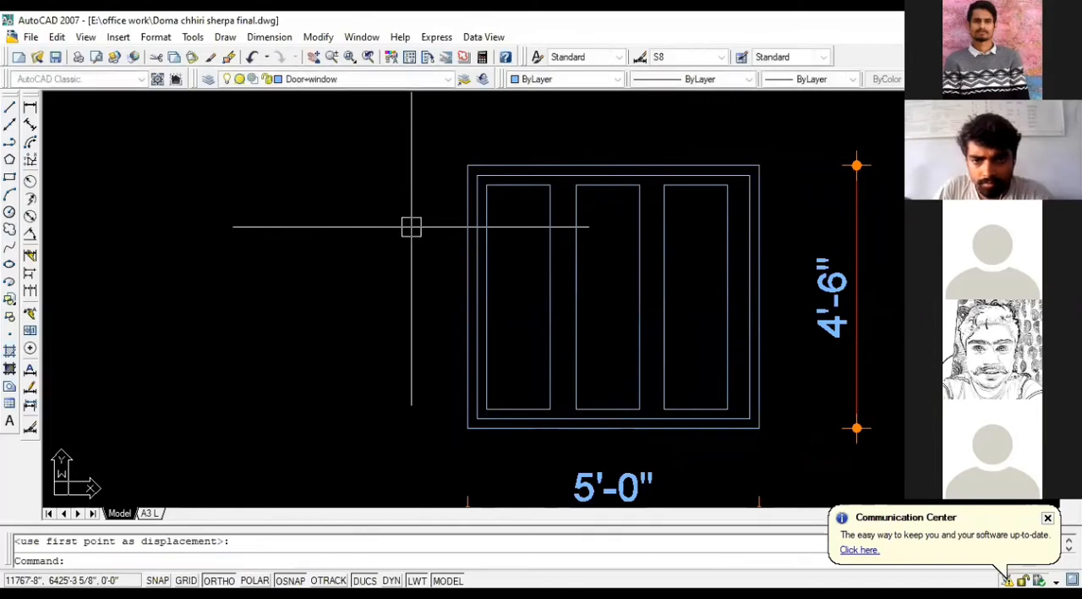
Step: Move the left pane slightly to the right, clear of the innermost outline's leftover left line
click(549, 224)
key(Return)
click(315, 240)
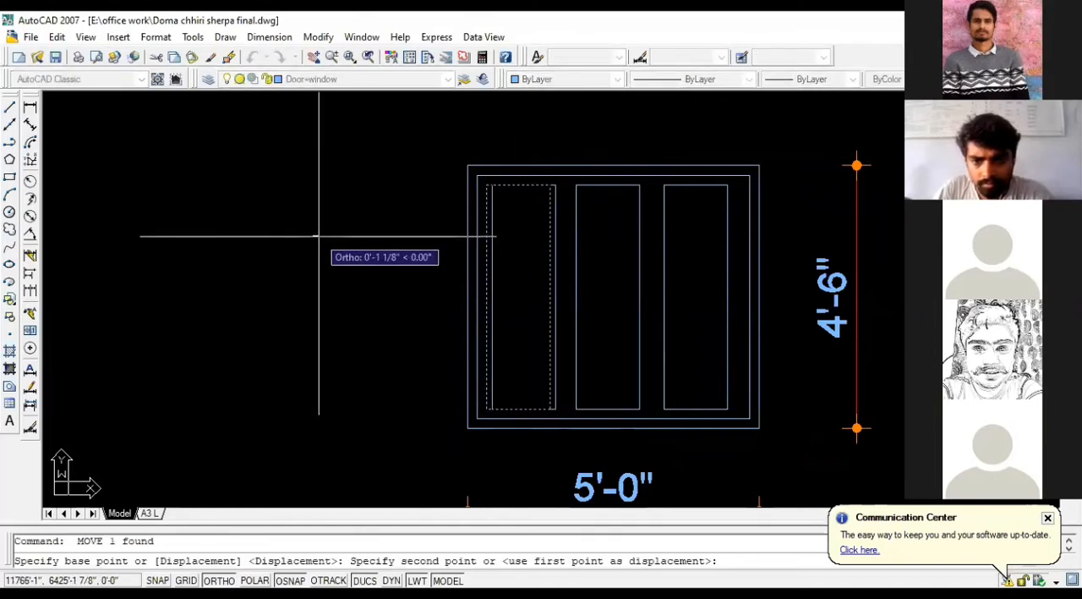
click(320, 237)
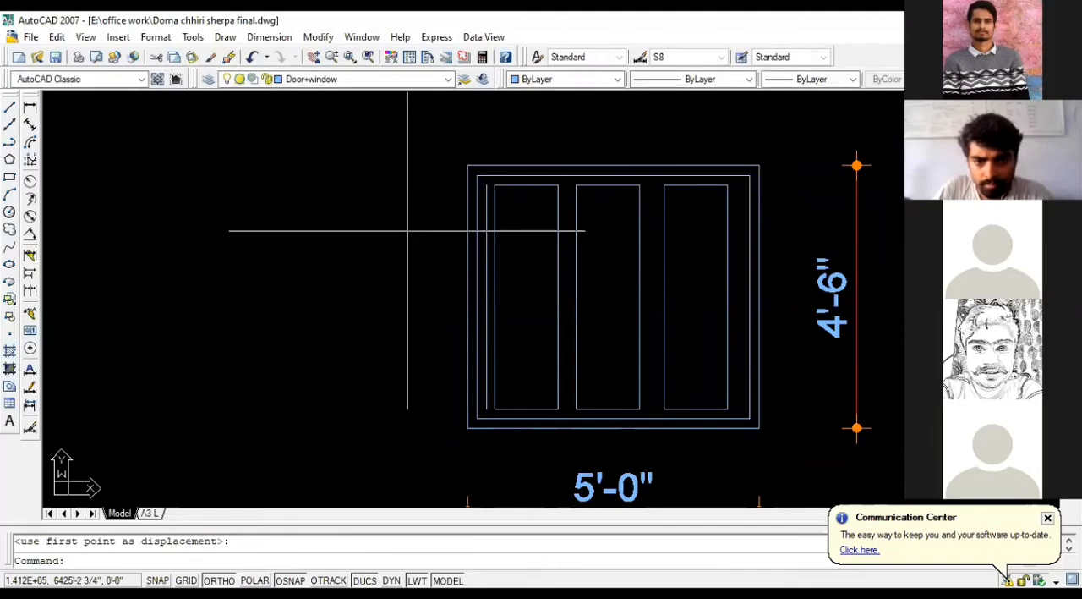
Step: Erase the leftover vertical line of the innermost outline beside the left pane
key(Escape)
scroll(477, 207, up, 2)
click(476, 207)
key(Delete)
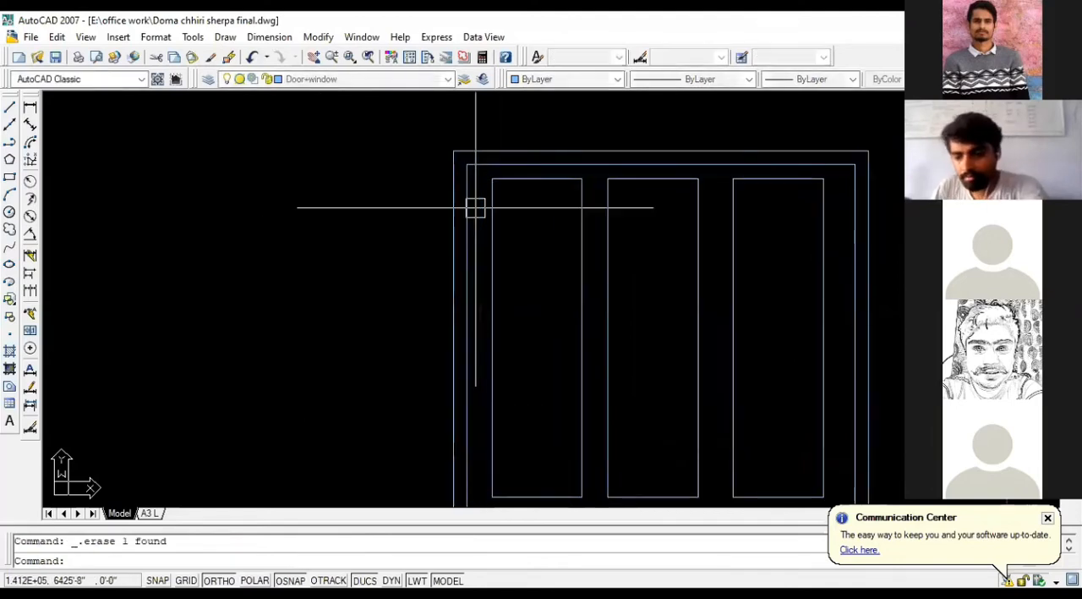
Step: Try to offset the left pane outward by 2", and undo the offset
text(o)
key(Return)
text(2)
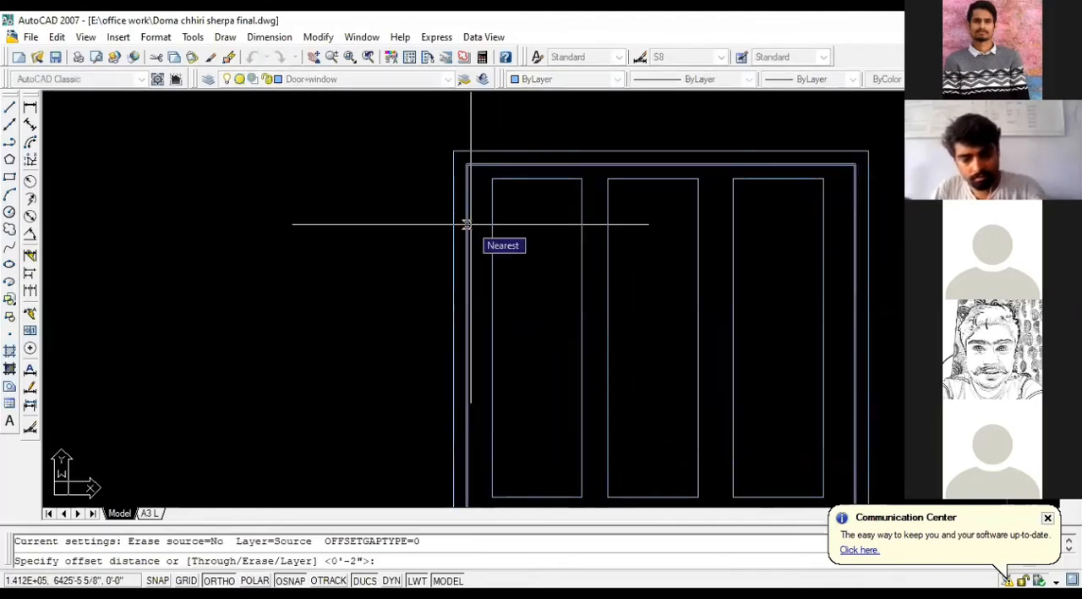
key(Return)
click(487, 224)
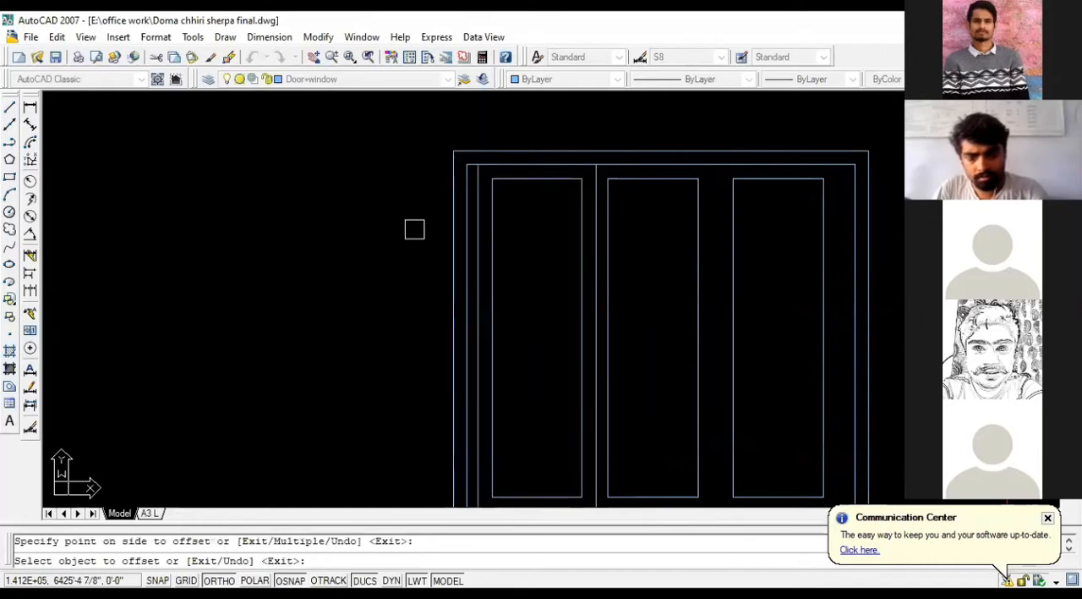
key(ctrl+z)
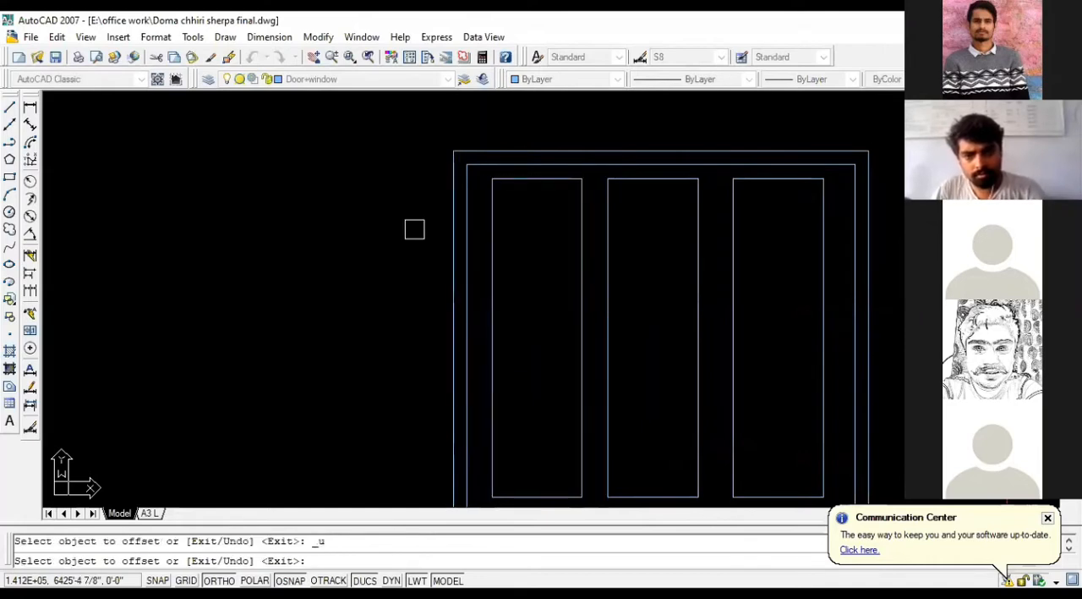
key(Escape)
scroll(414, 228, down, 1)
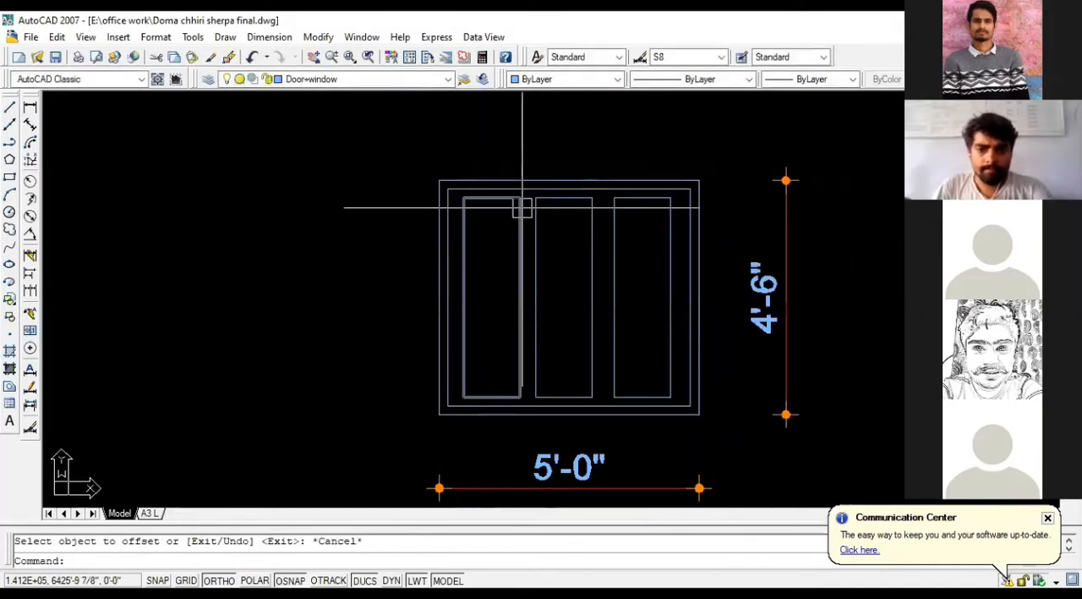
click(591, 234)
text(o)
key(Return)
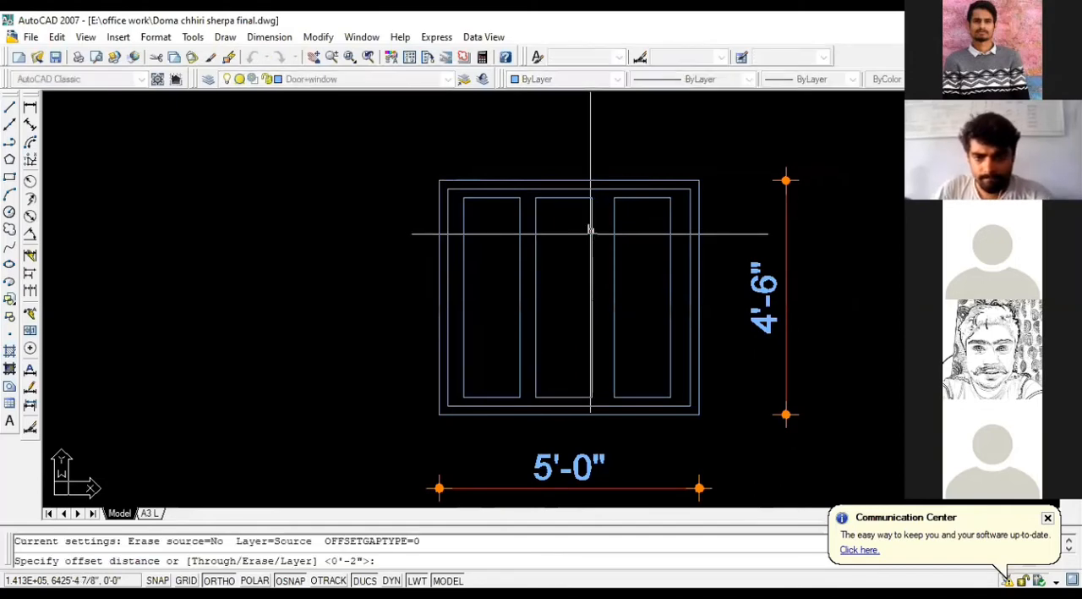
key(Escape)
Step: Move the middle pane about 1 5/8" horizontally to the right, toward the right pane
click(590, 254)
text(m)
key(Return)
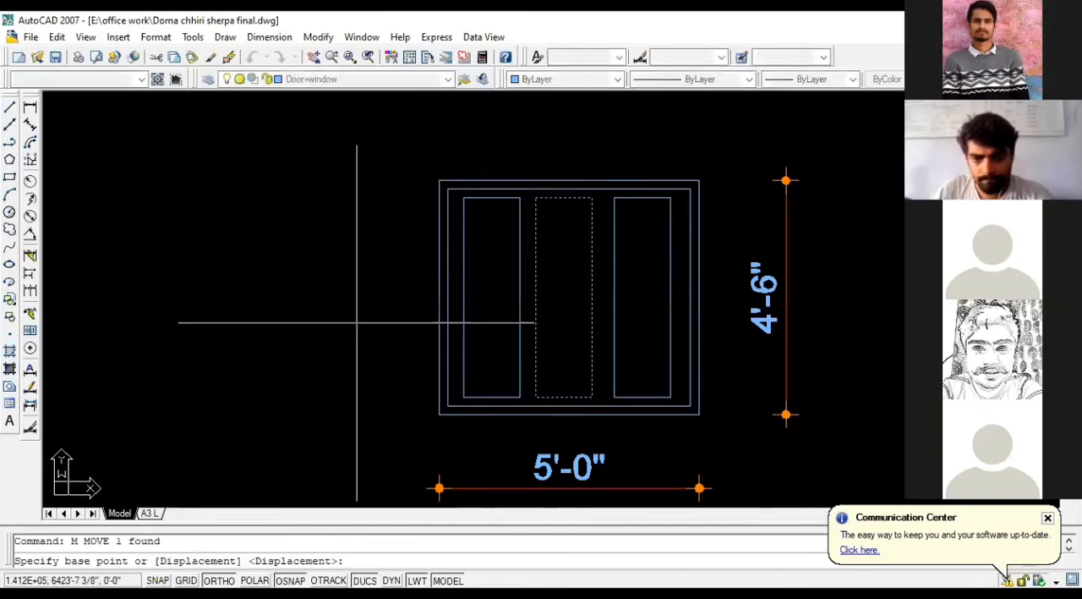
click(288, 318)
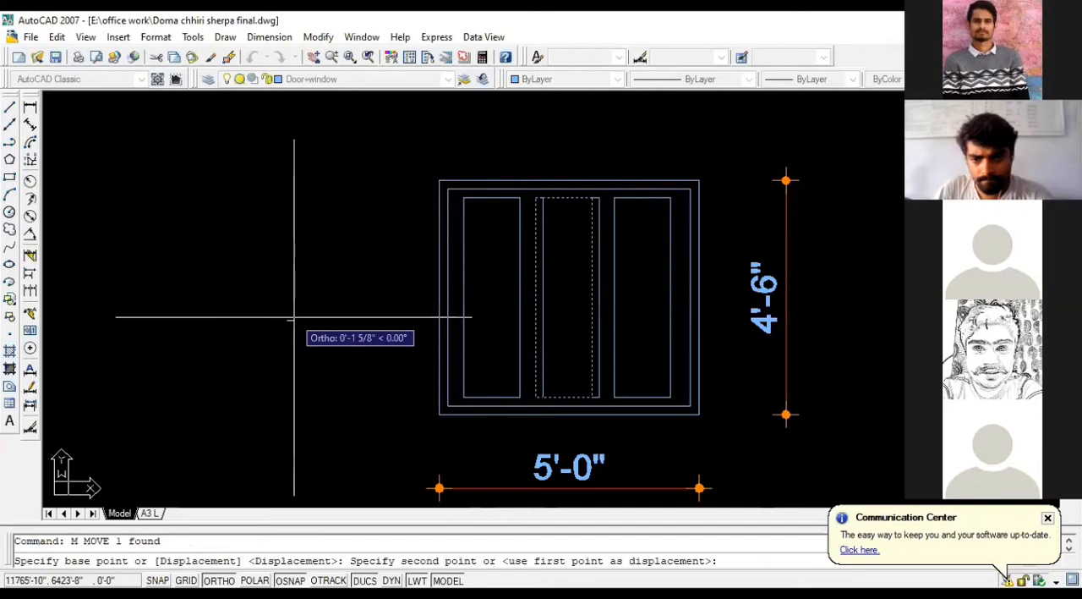
click(293, 318)
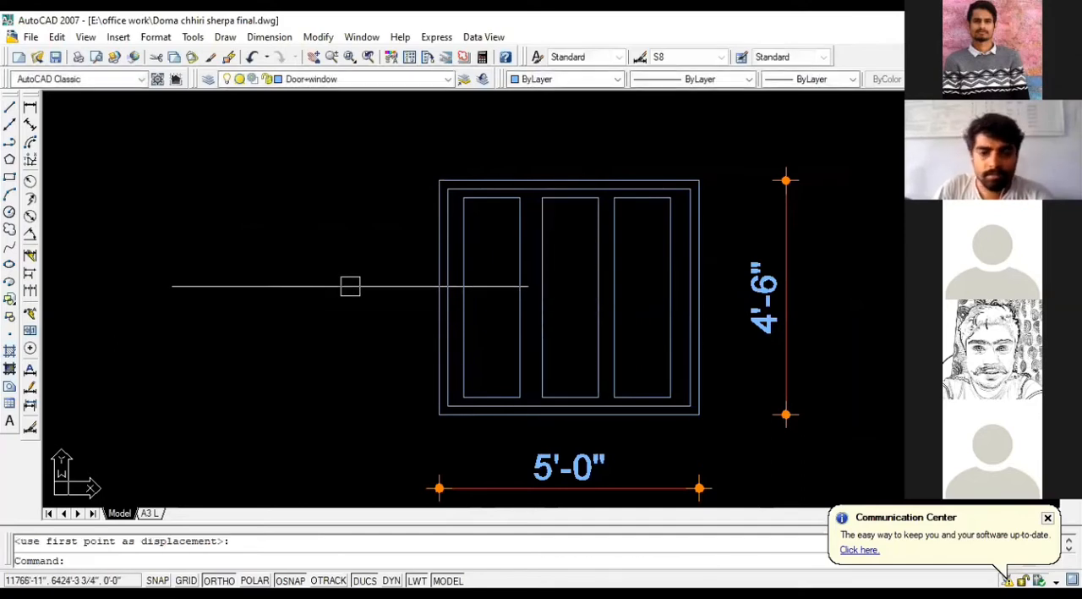
Step: Move the middle pane about 3/4" horizontally to the left, evening the gaps between the three panes
click(540, 234)
key(Return)
click(321, 234)
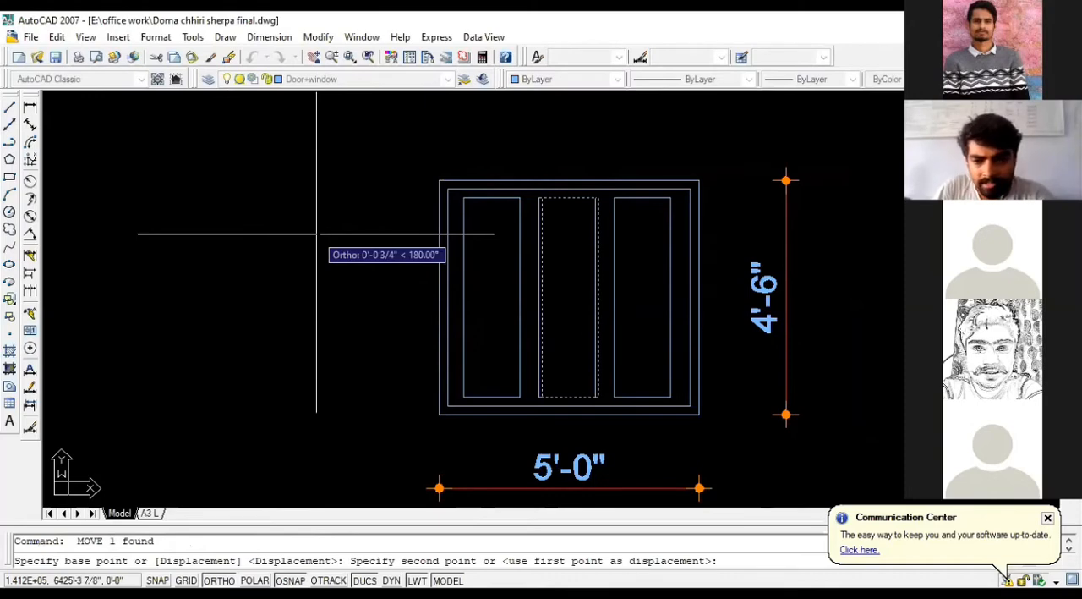
click(317, 234)
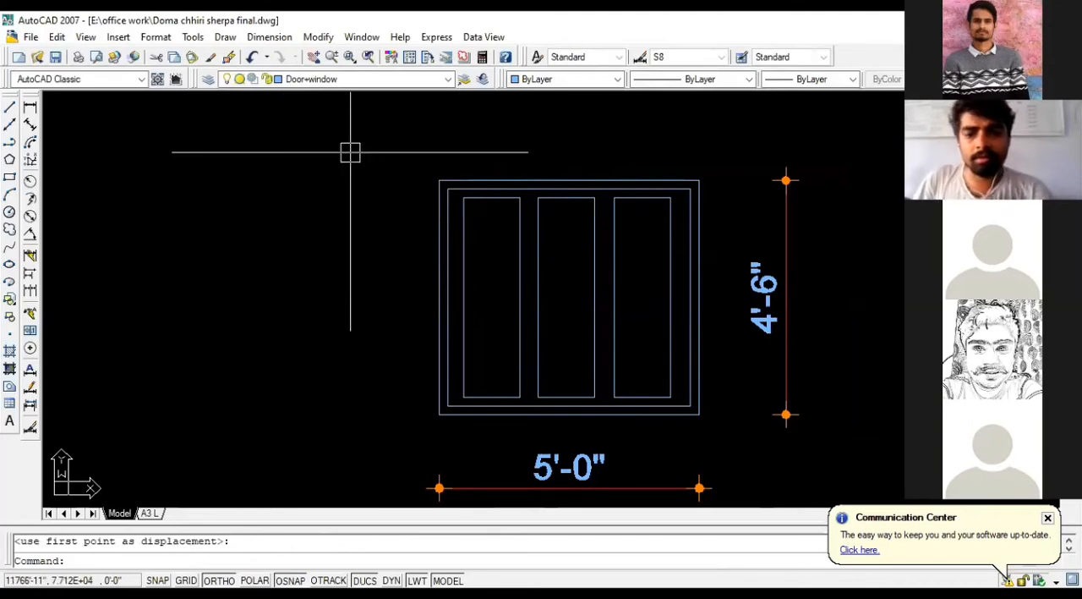
Step: Erase the window's vertical and horizontal dimensions
scroll(643, 191, down, 2)
click(721, 225)
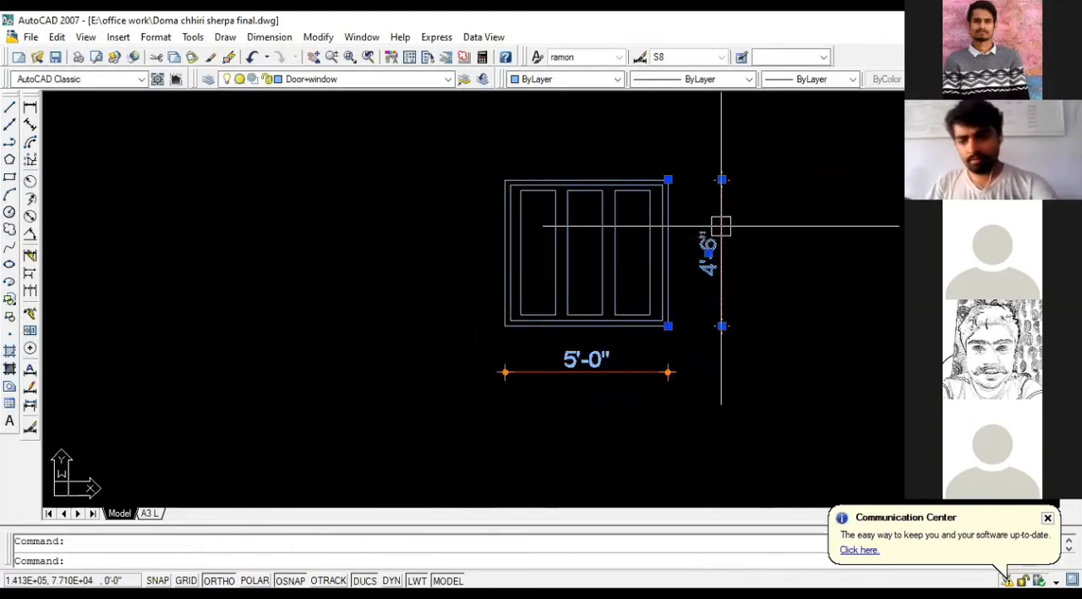
click(619, 365)
key(Delete)
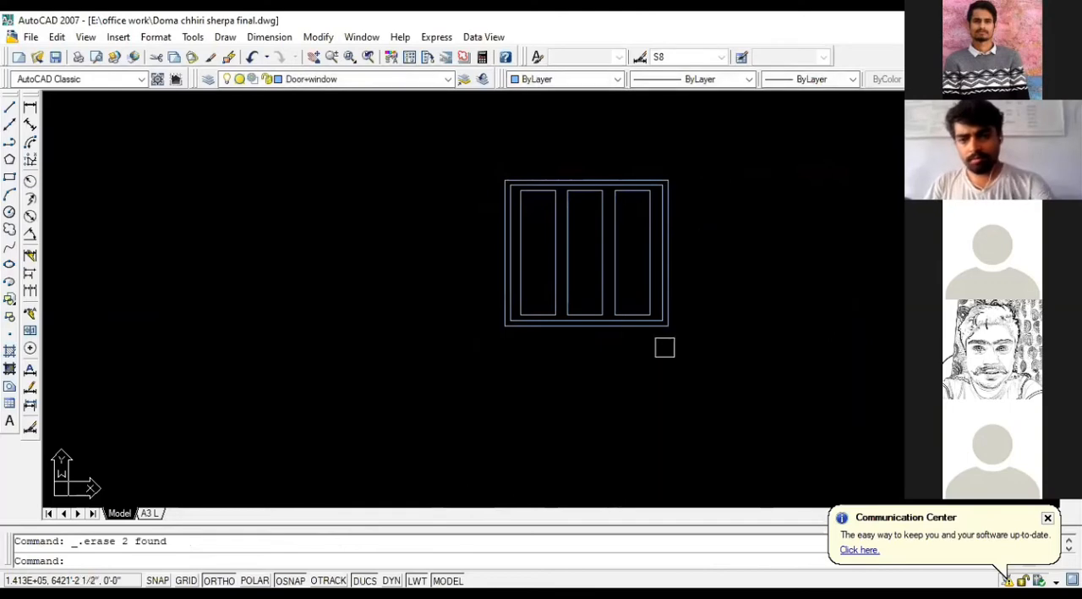
Step: Copy the whole window by its lower right corner into the elevation, onto the intersection of the sill line and the opening's right projection line
click(727, 340)
click(459, 124)
text(c)
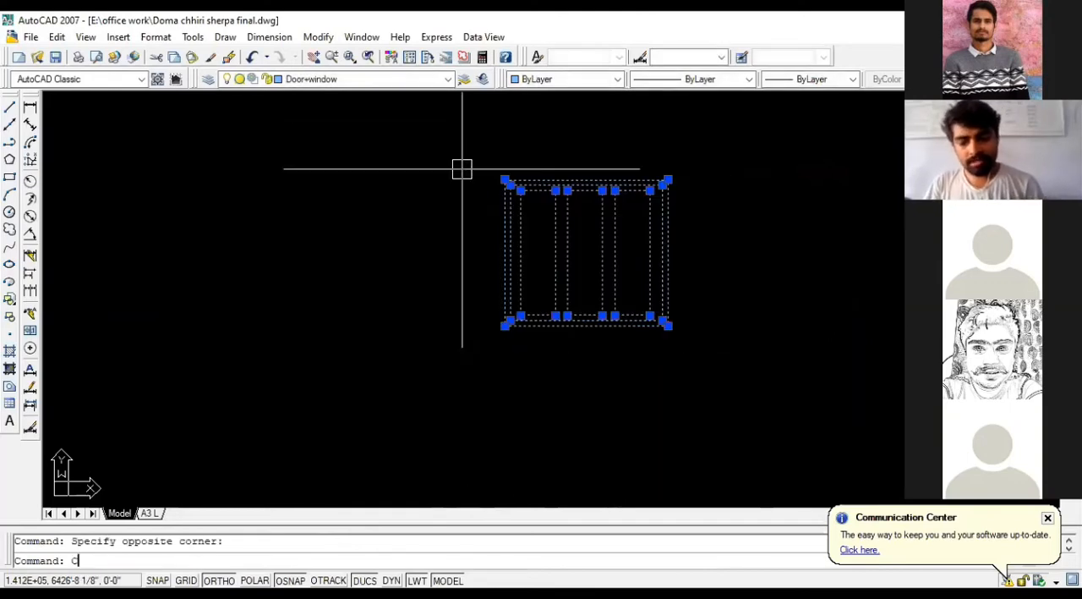
text(o)
key(Return)
click(669, 323)
scroll(764, 285, down, 3)
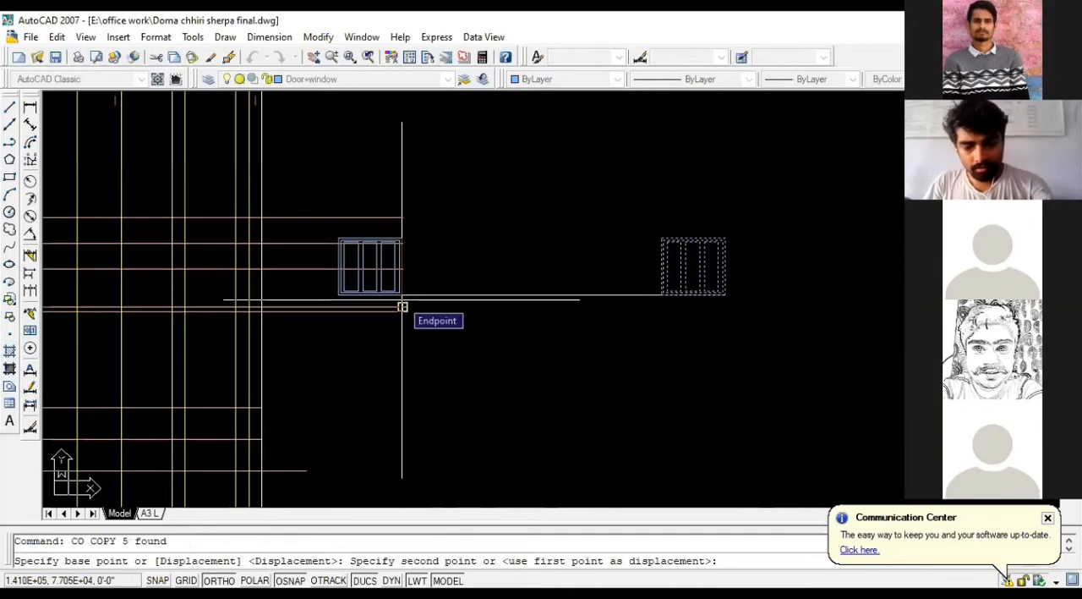
key(F8)
scroll(630, 249, down, 4)
scroll(495, 307, up, 4)
scroll(472, 204, up, 3)
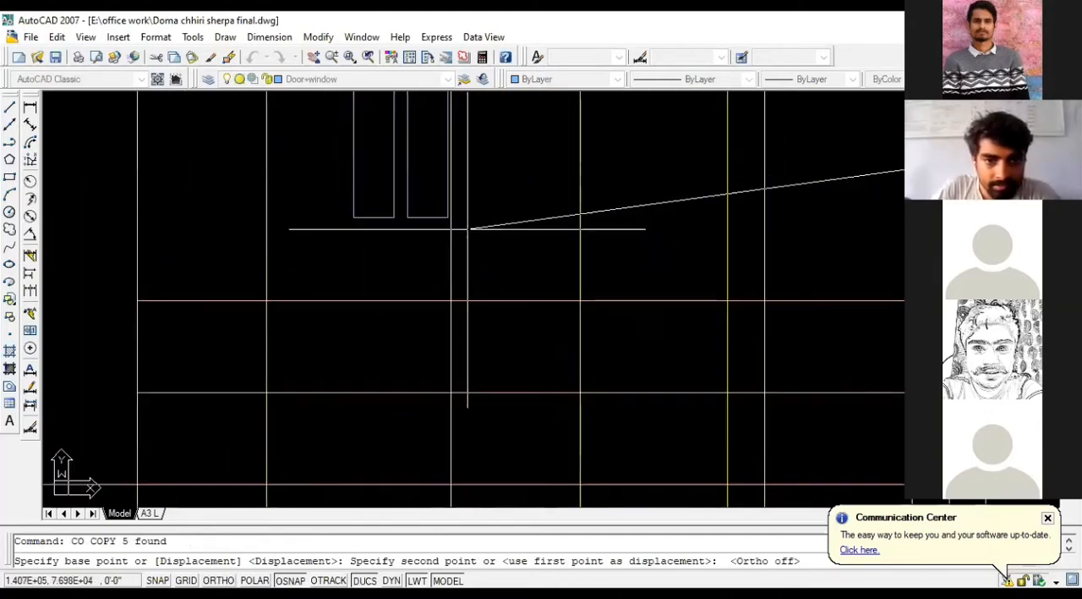
click(452, 299)
Step: Place a second copy of the window in the empty space to the right of the elevation and end the copying
scroll(452, 299, down, 3)
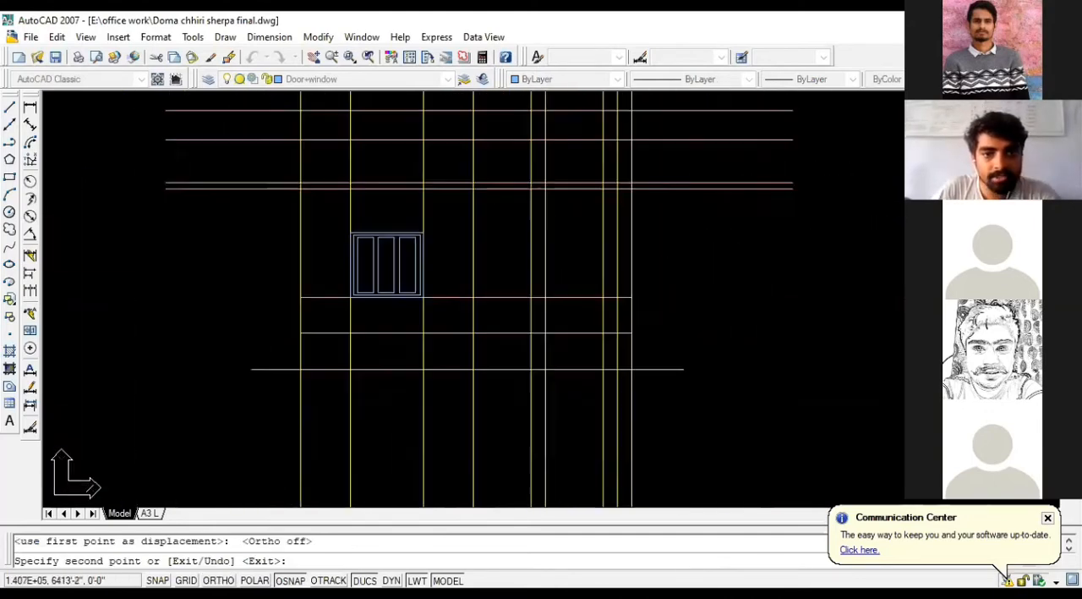
scroll(681, 277, up, 2)
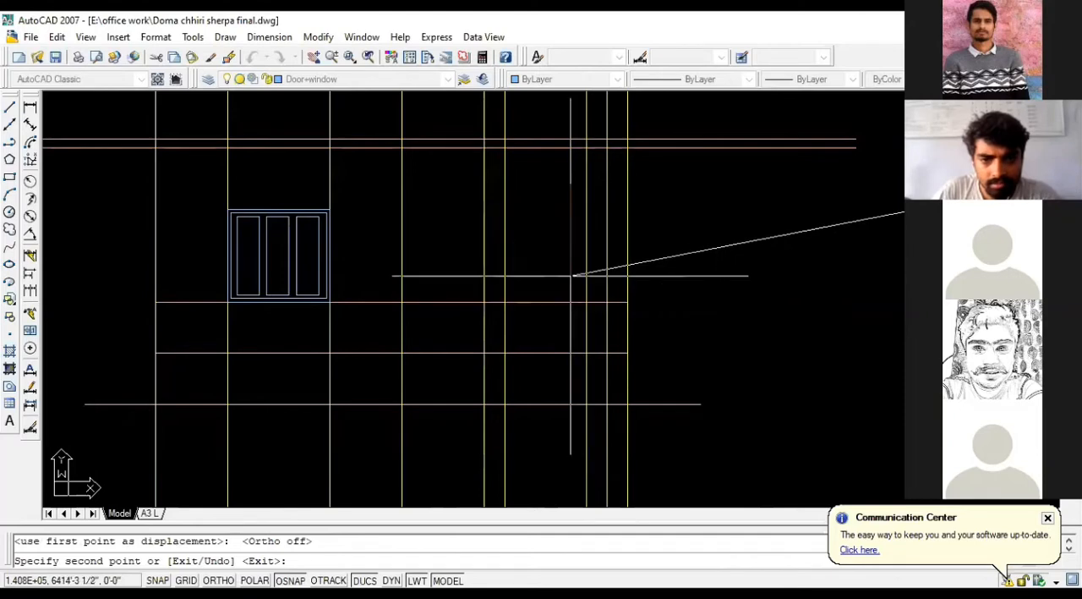
scroll(181, 268, down, 2)
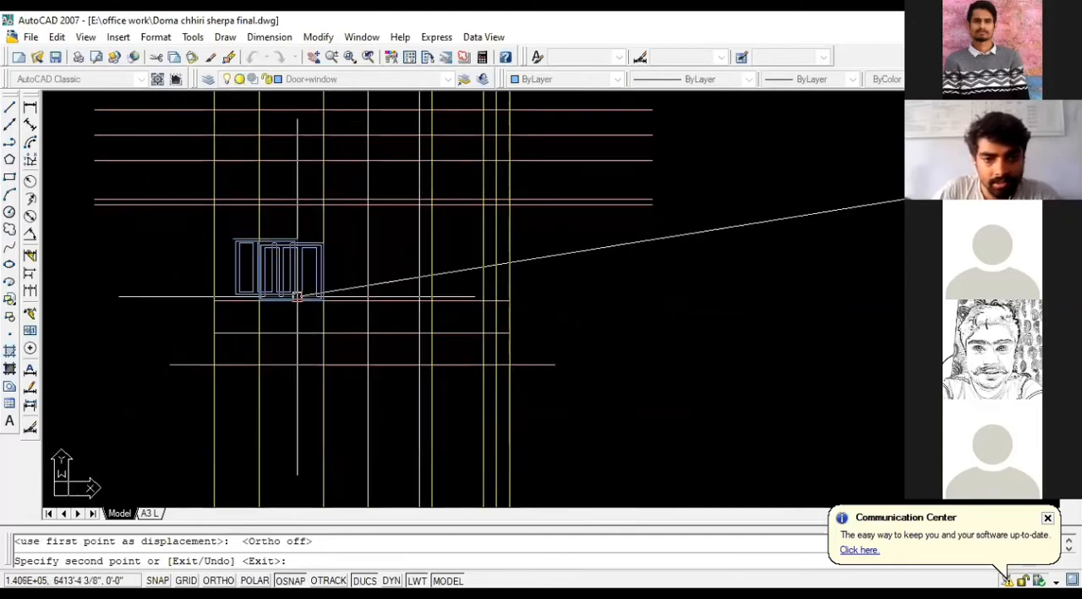
scroll(187, 247, down, 3)
click(583, 267)
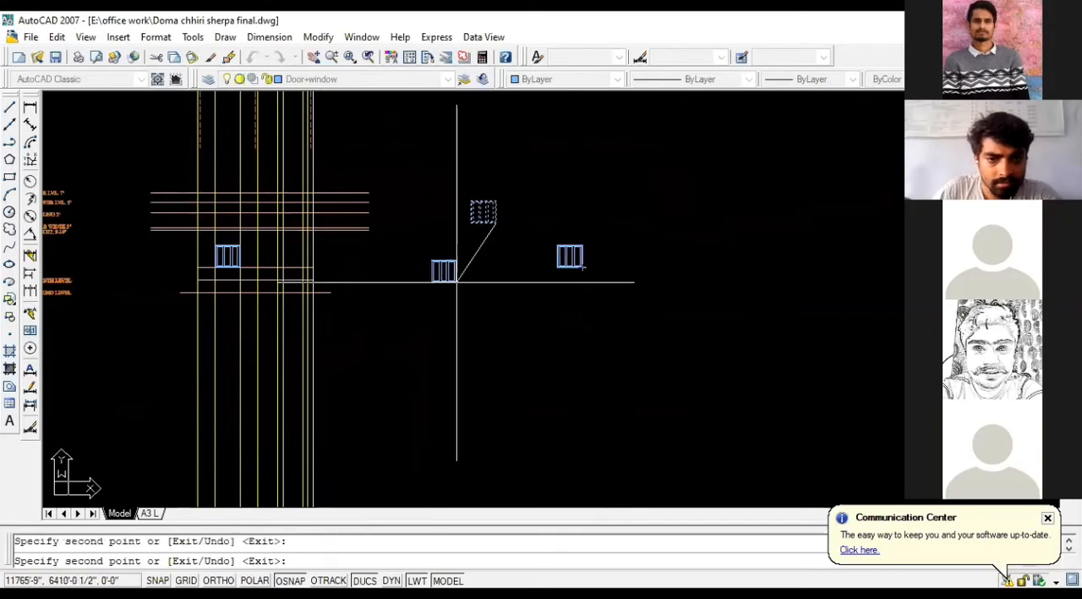
key(Escape)
Step: Examine how the copied window sits between the projection lines and on the sill line of the elevation
scroll(202, 259, up, 4)
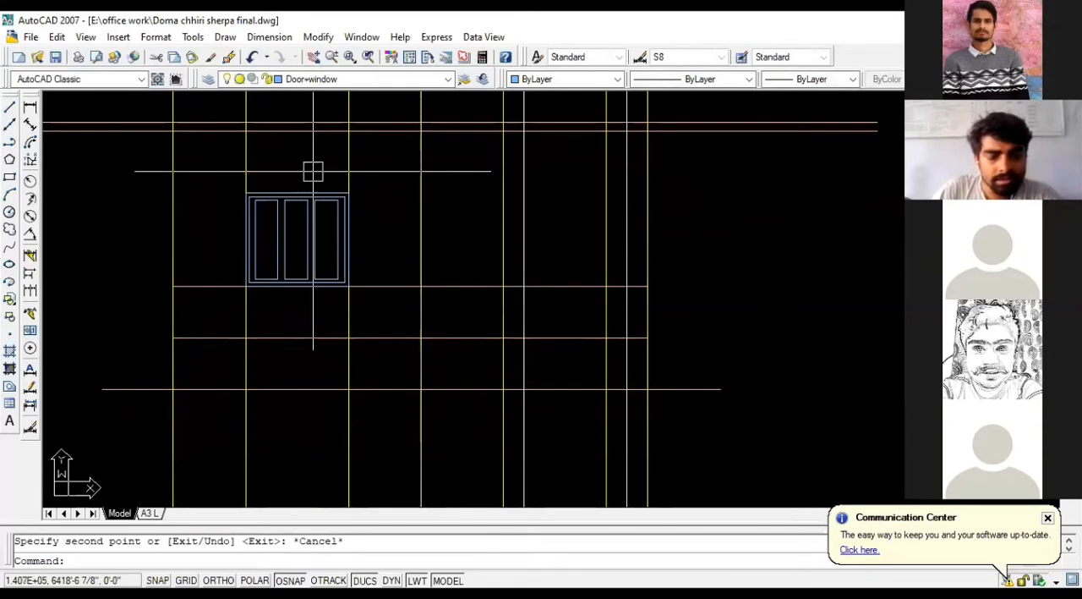
scroll(297, 191, up, 3)
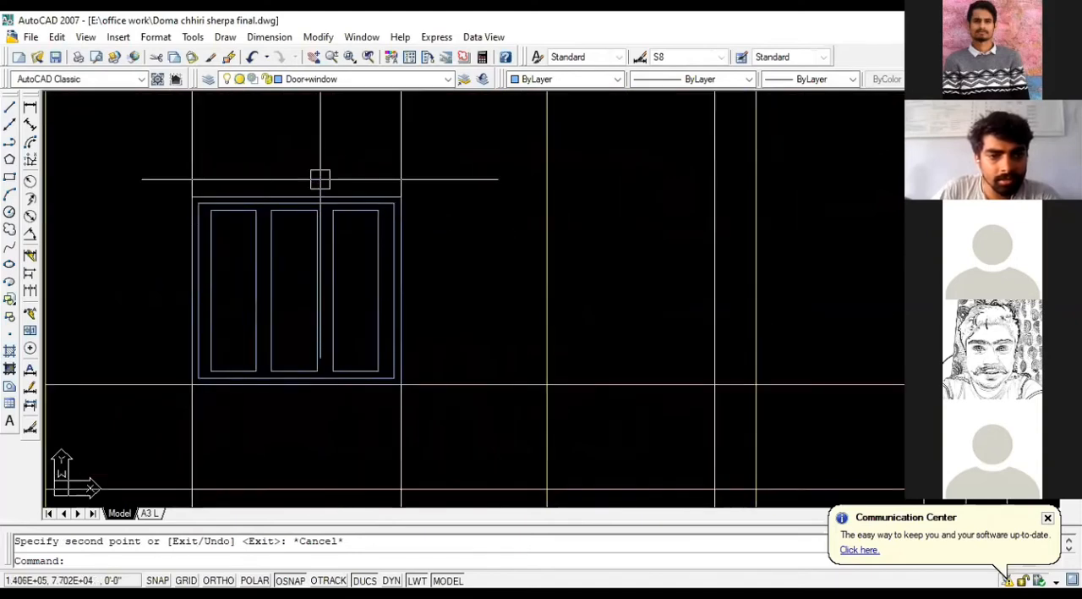
scroll(320, 179, down, 4)
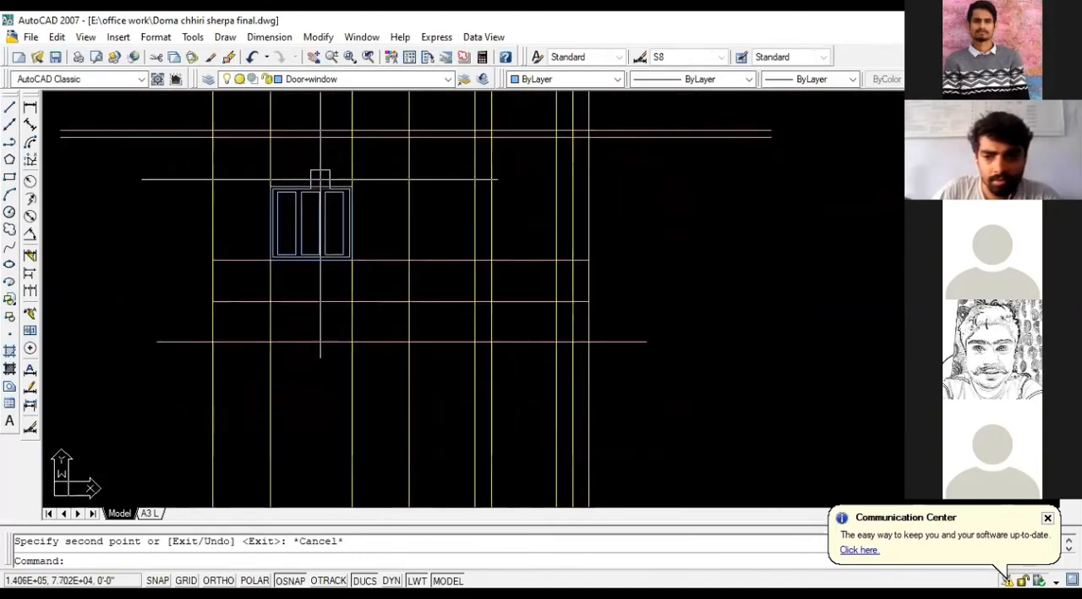
scroll(278, 200, down, 2)
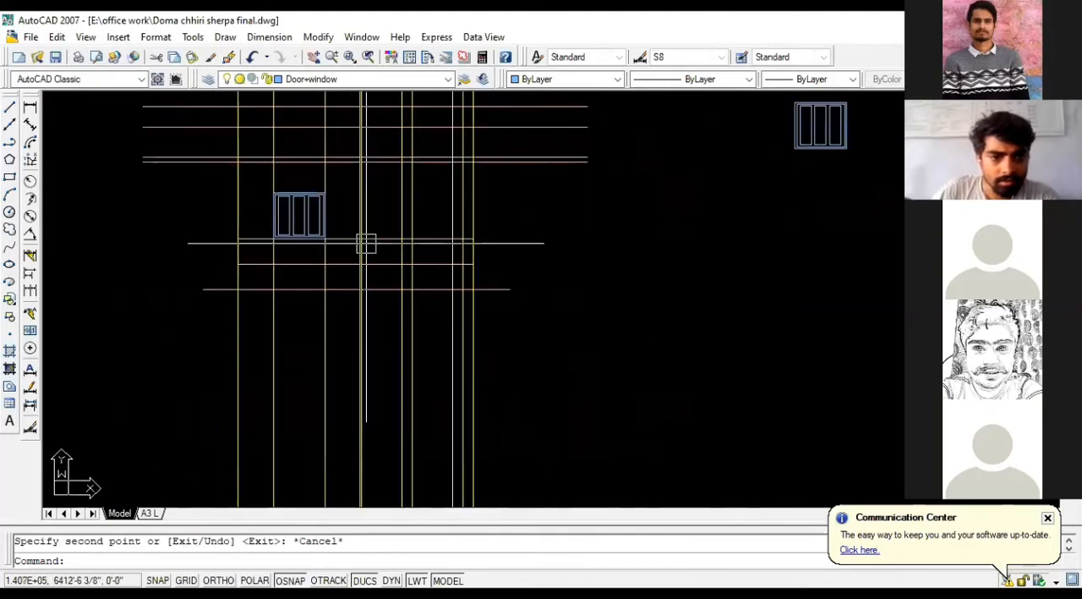
click(373, 239)
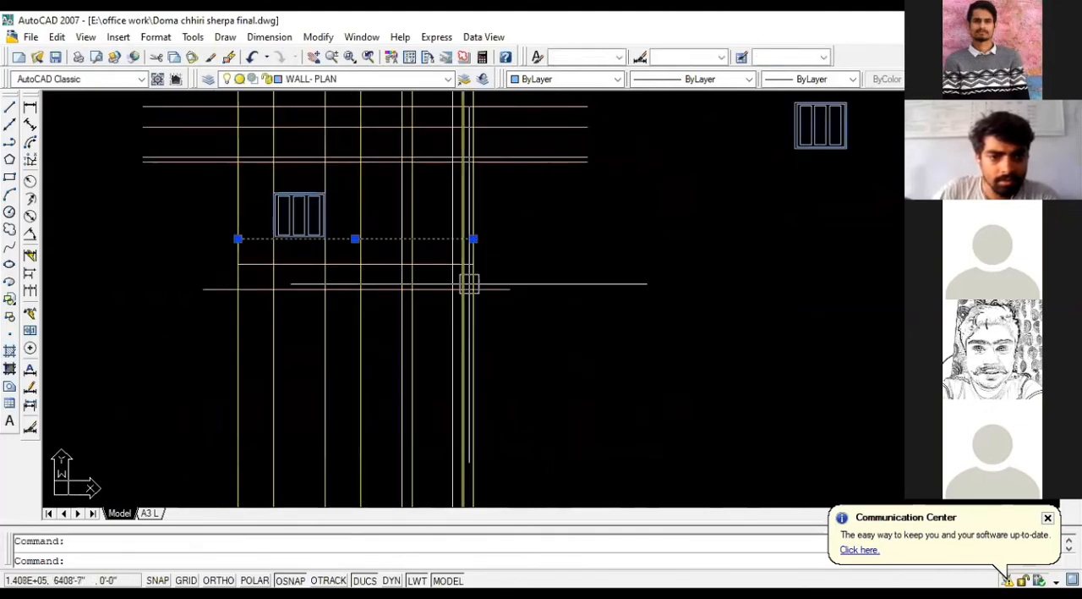
key(Escape)
scroll(443, 280, down, 2)
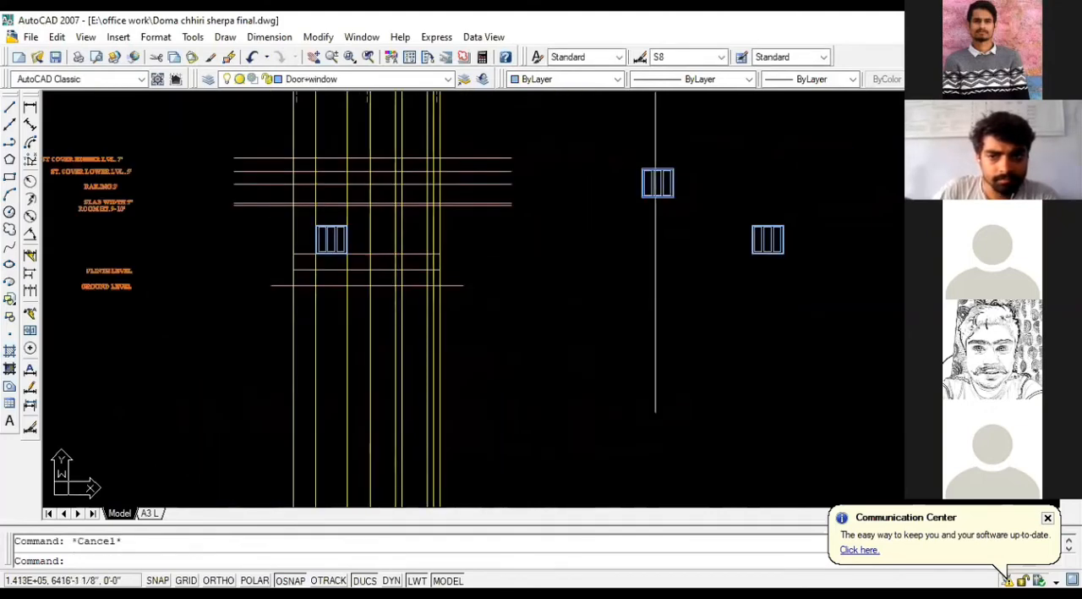
scroll(796, 233, up, 6)
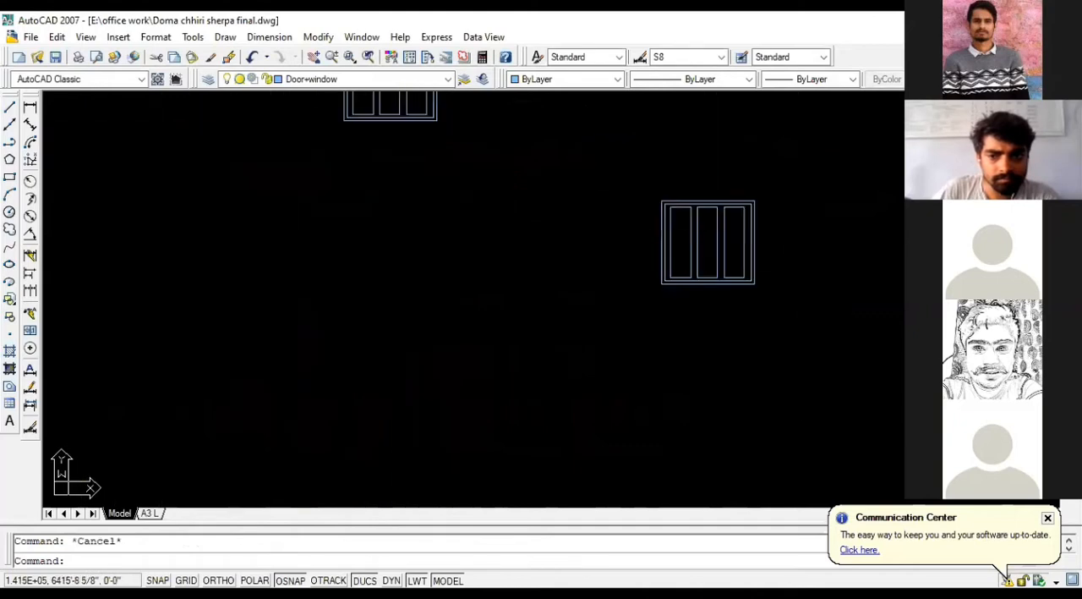
click(29, 108)
scroll(512, 165, up, 2)
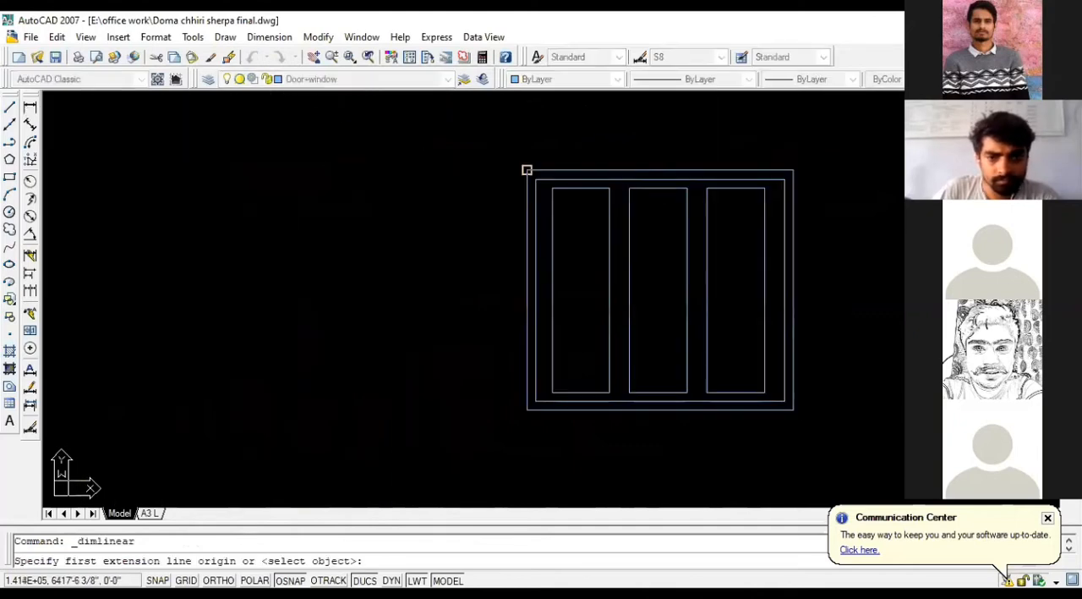
click(527, 170)
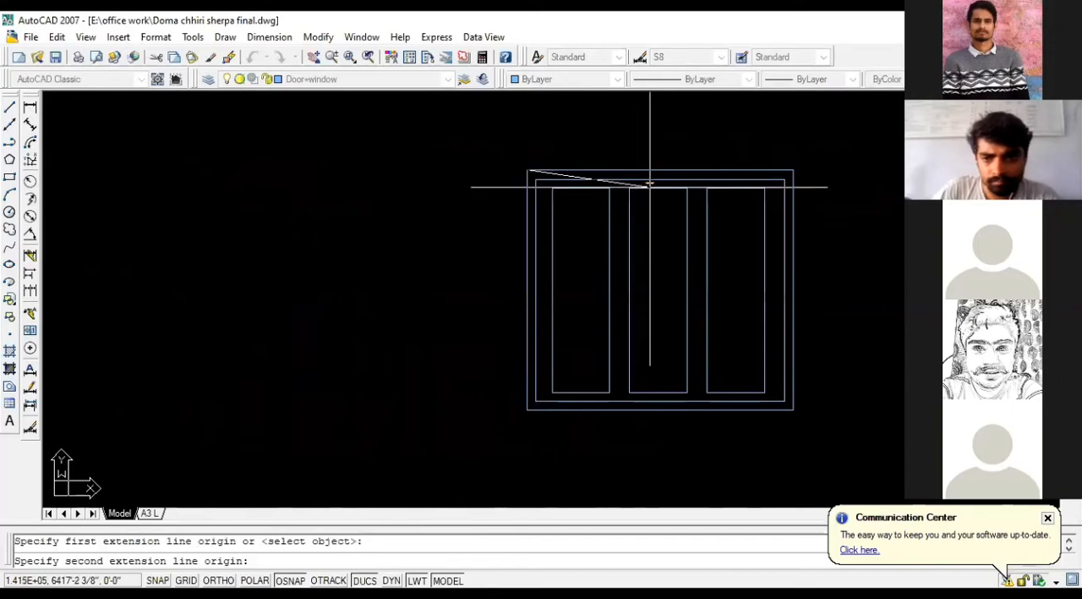
click(687, 187)
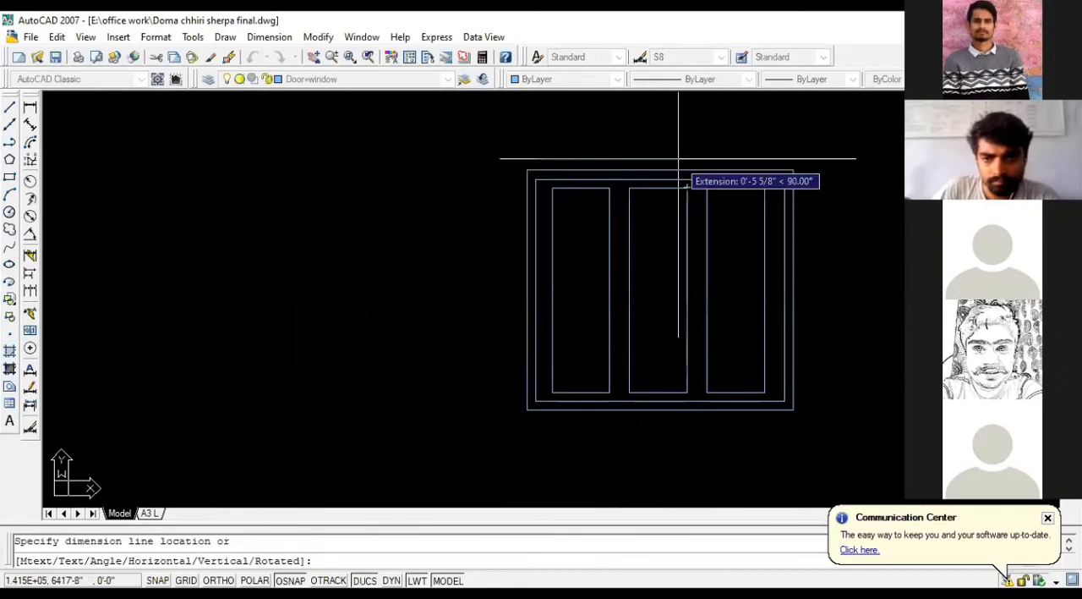
key(Escape)
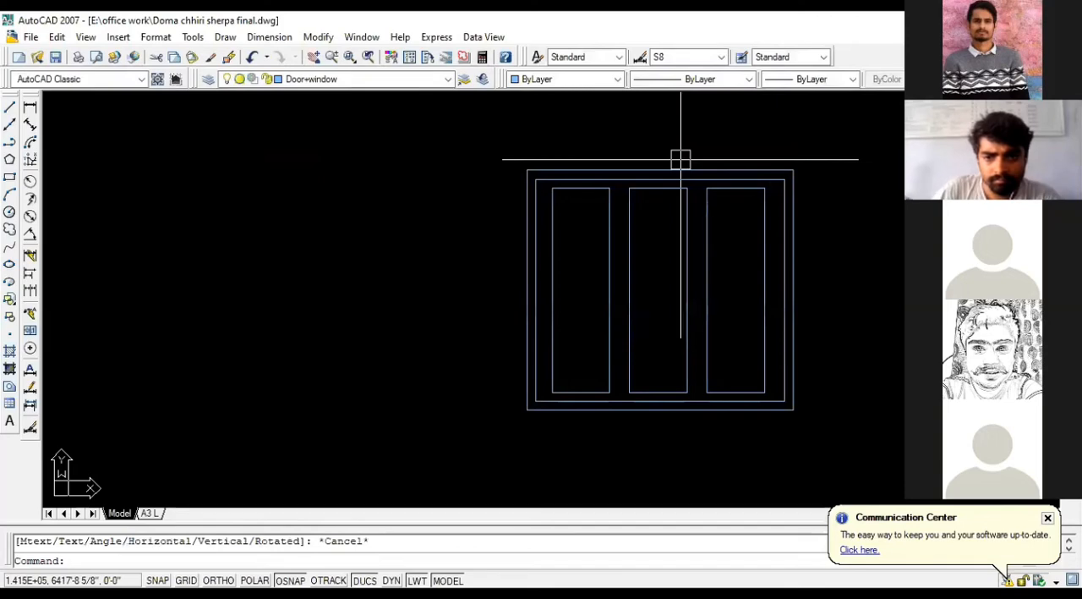
Step: Draw a rectangle 4' long and 4.5' wide in the empty space to the right of the second window copy
scroll(500, 178, down, 4)
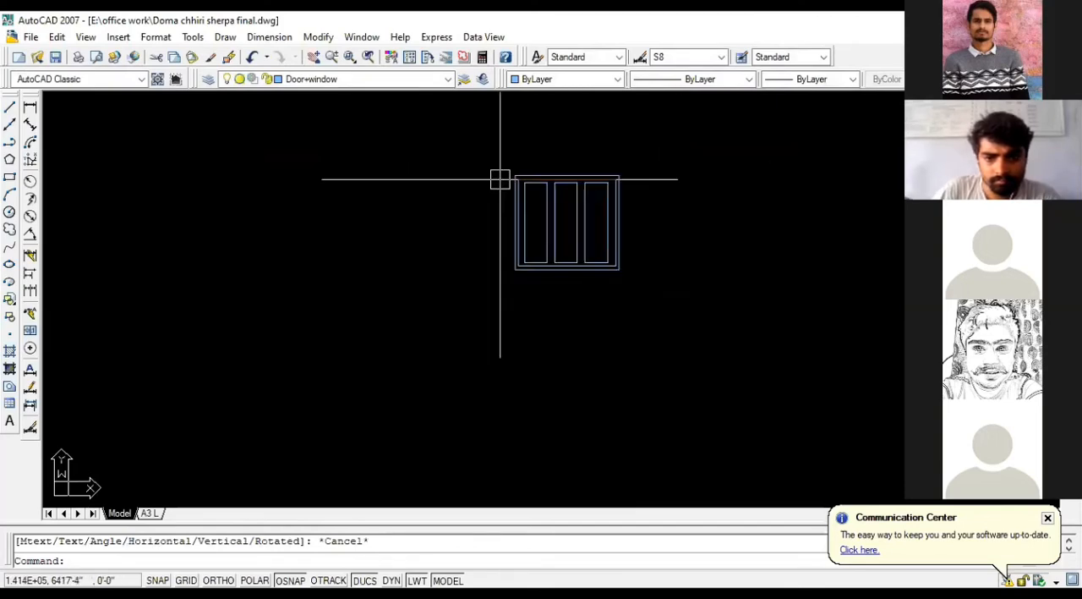
scroll(511, 182, up, 4)
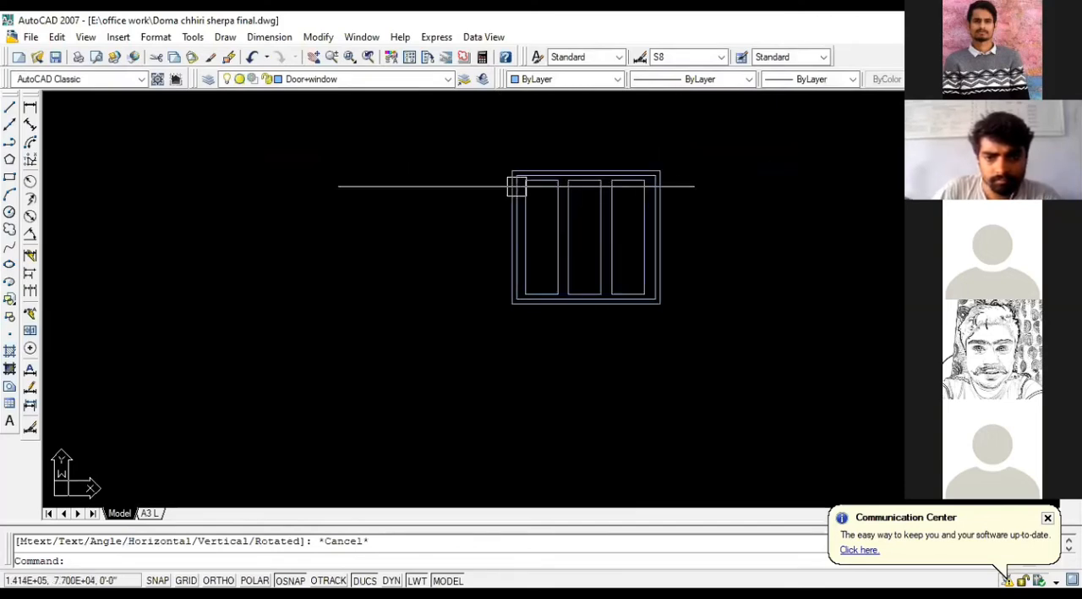
scroll(480, 182, down, 2)
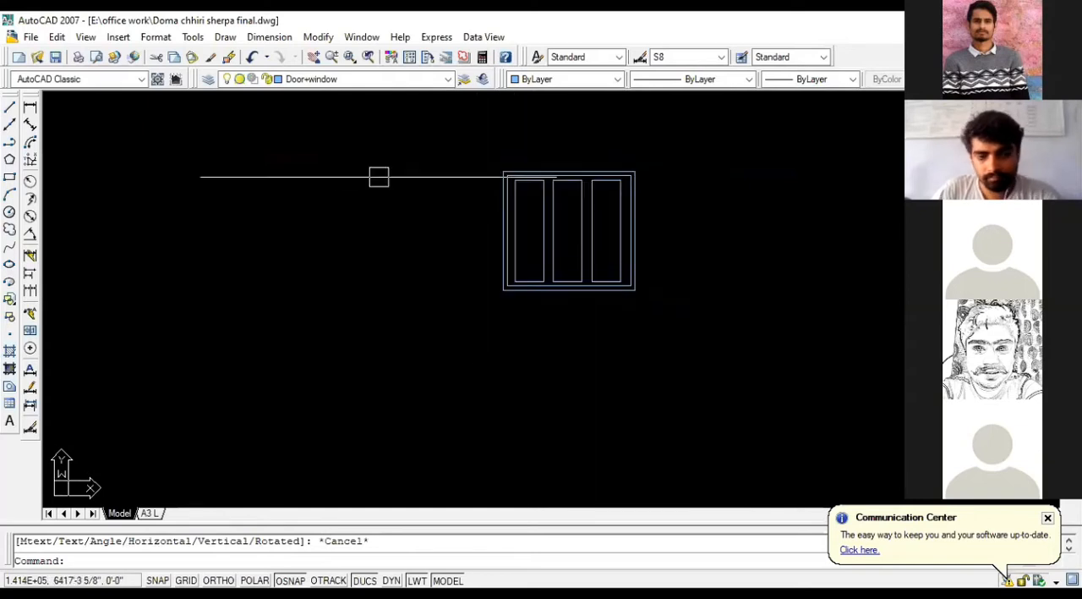
click(9, 178)
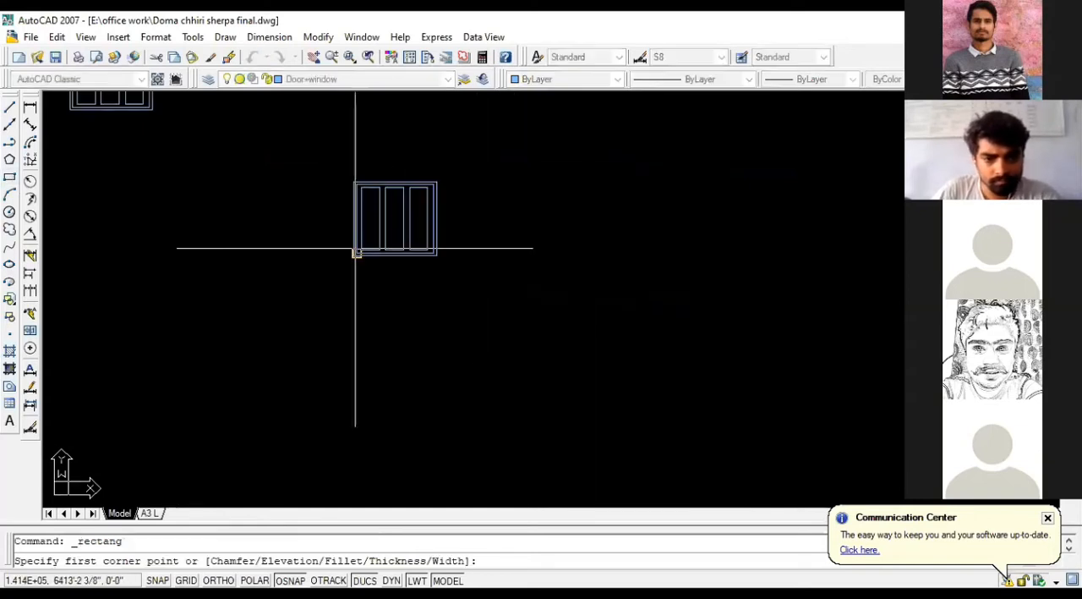
click(501, 182)
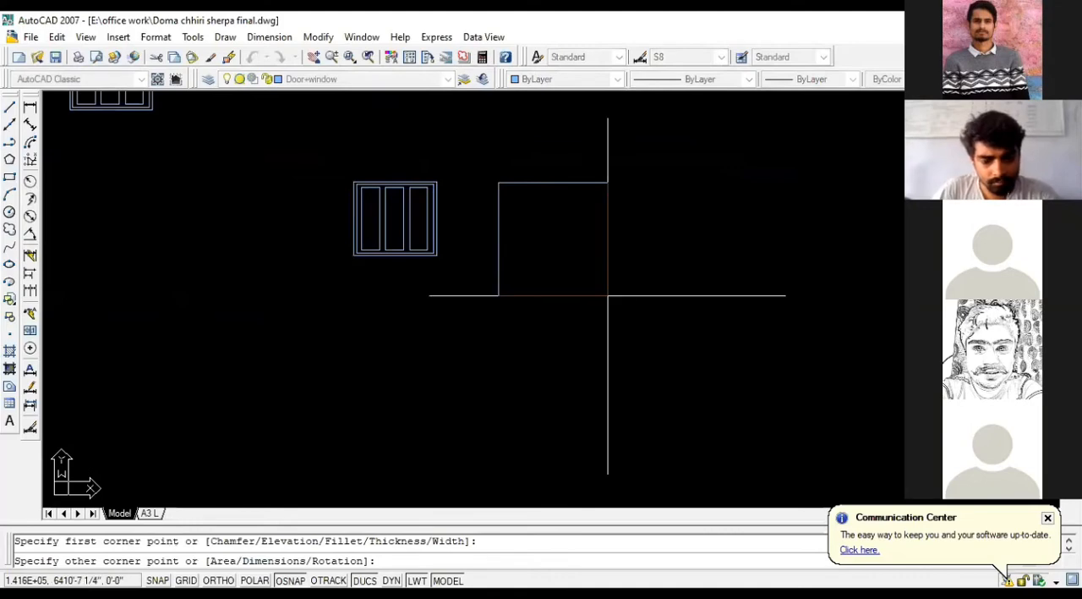
text(D)
key(Return)
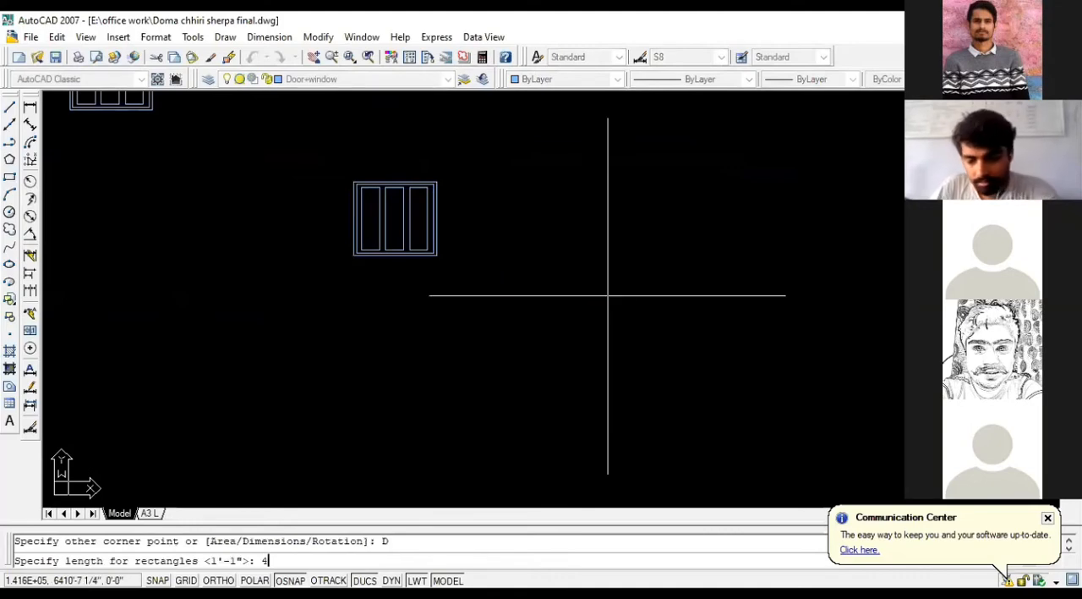
text(4')
key(Return)
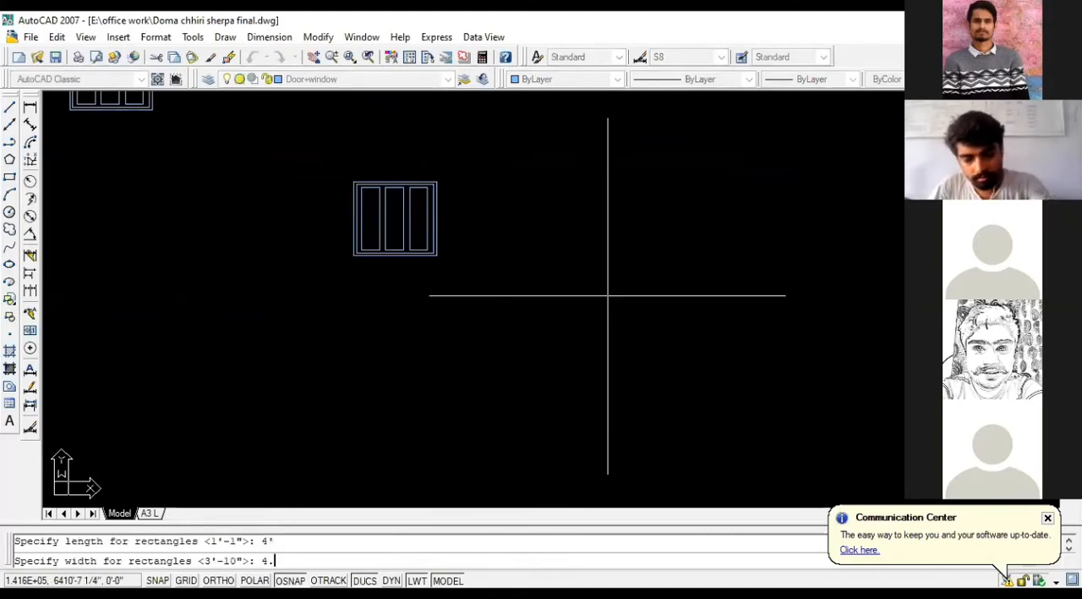
text(4.5')
key(Return)
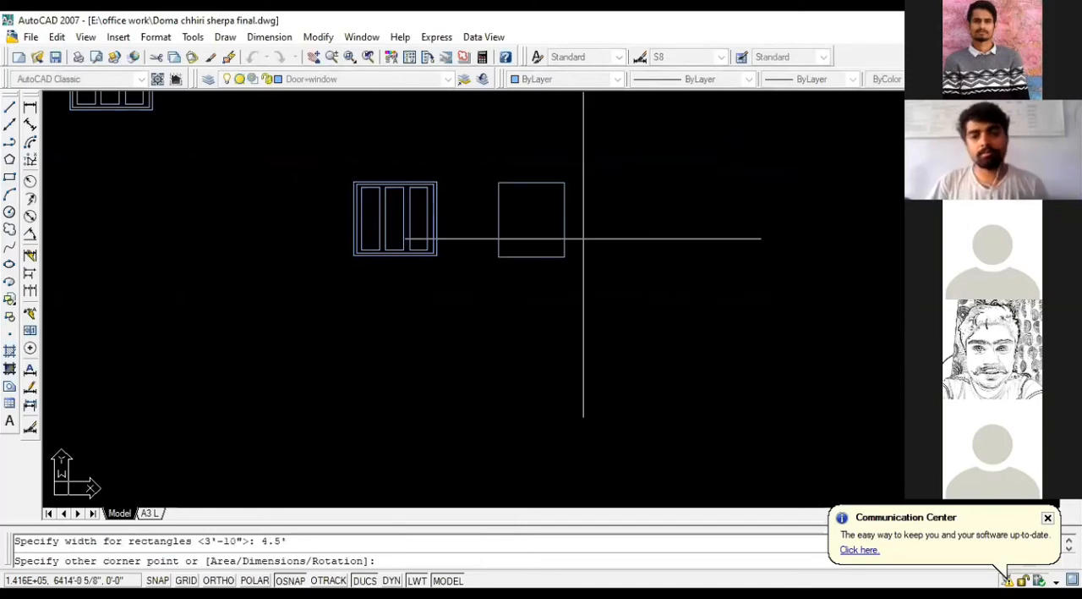
scroll(582, 236, up, 2)
click(609, 277)
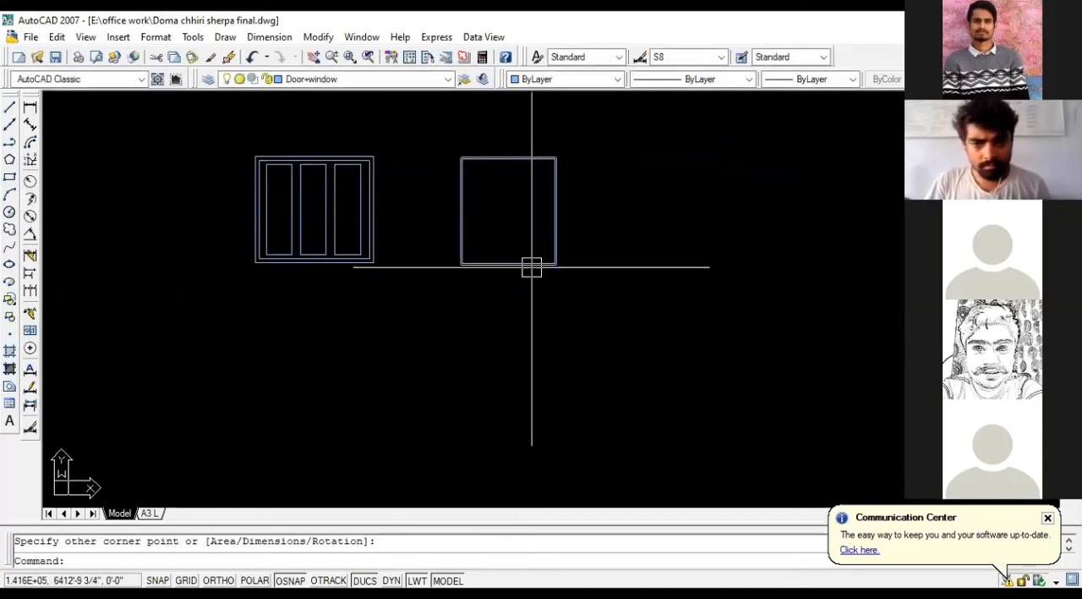
Step: Offset the new rectangle inward by 2", and offset the resulting outline inward by another 2"
text(o)
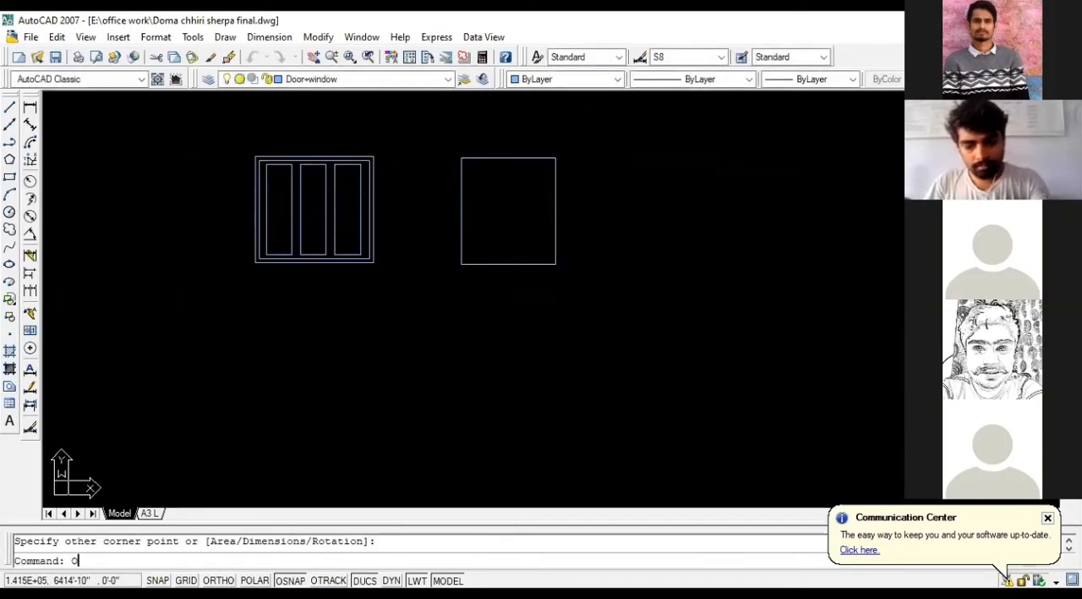
key(Return)
text(2)
key(Return)
click(497, 158)
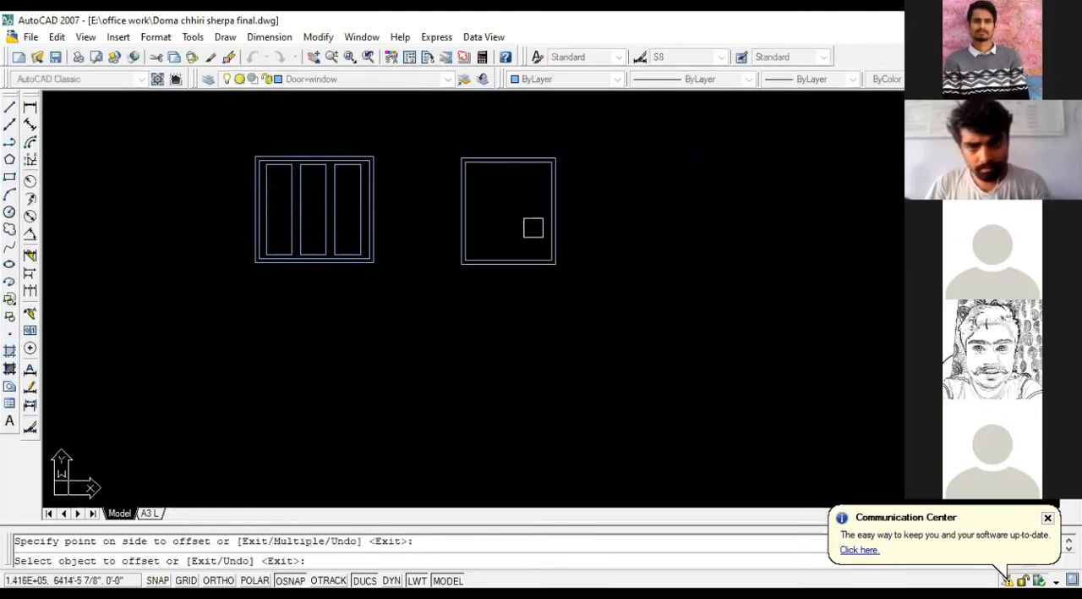
scroll(516, 183, up, 2)
click(517, 203)
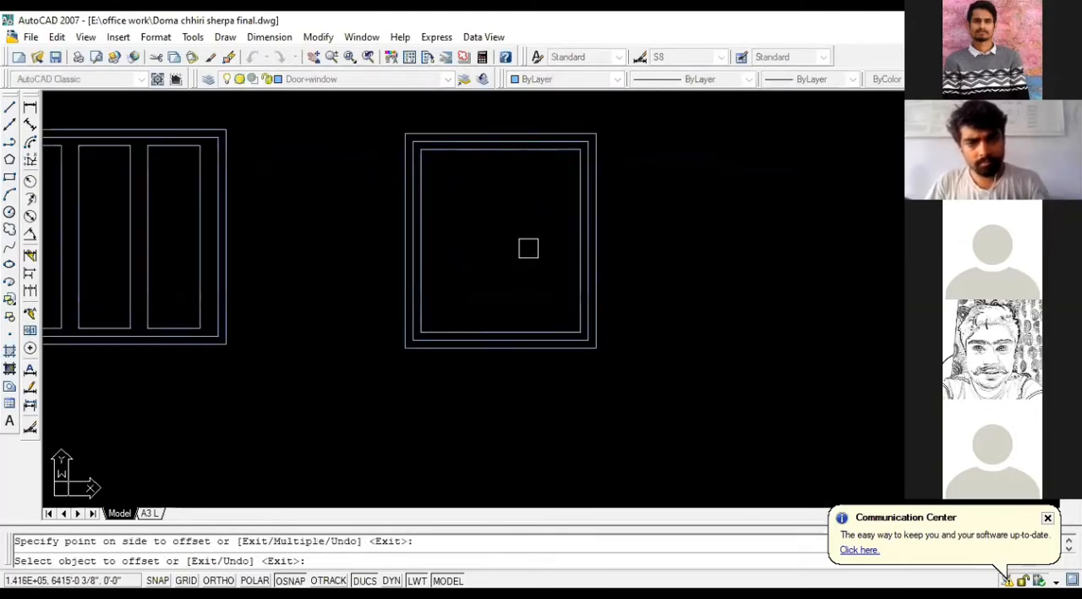
key(Escape)
Step: Explode the innermost outline of the new 4' by 4.5' window frame into separate lines
click(513, 152)
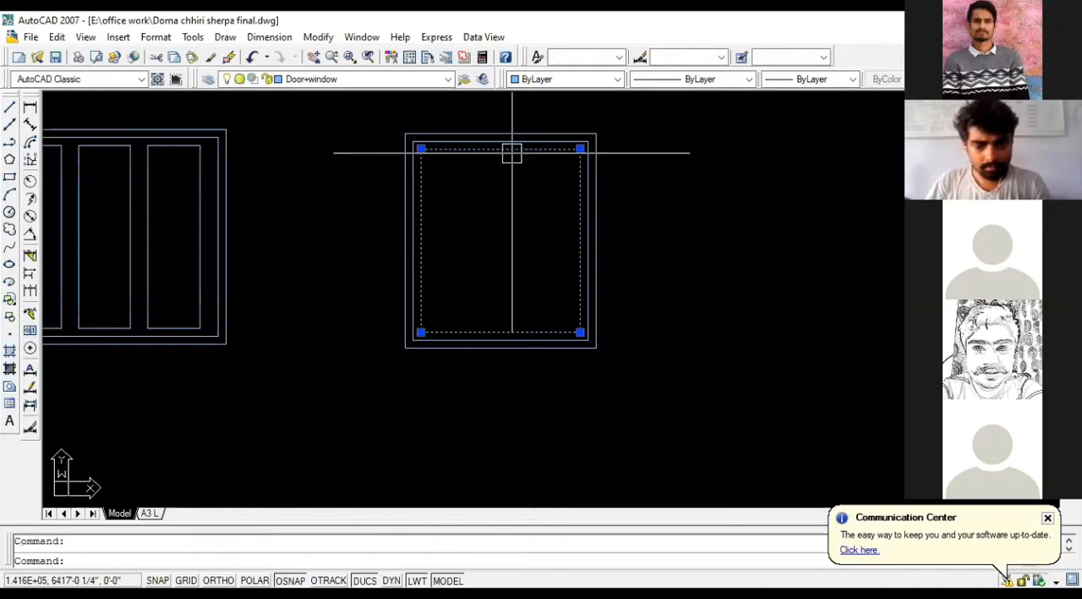
text(x)
key(Return)
Step: Copy the rightmost pane of the three-pane window to the upper-left inner corner of the 4' by 4.5' frame
scroll(659, 194, down, 1)
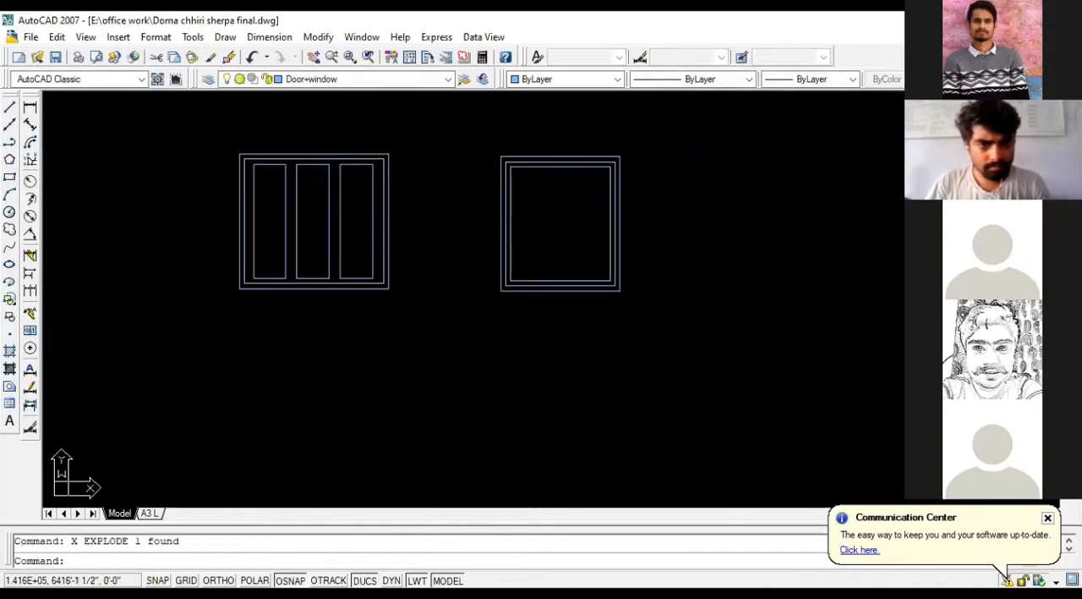
click(338, 201)
text(co)
key(Return)
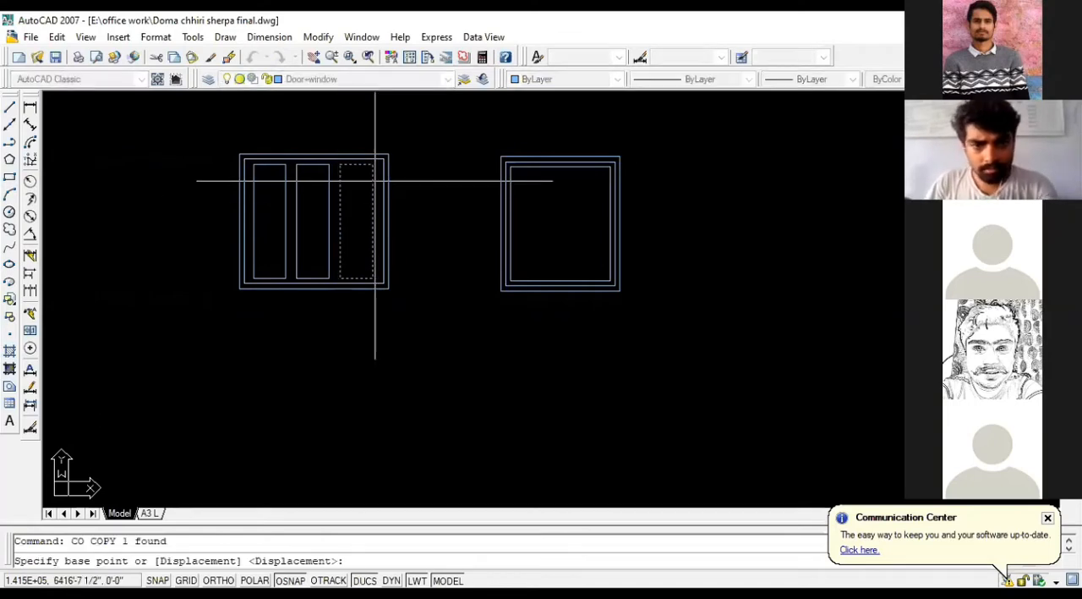
scroll(340, 164, up, 3)
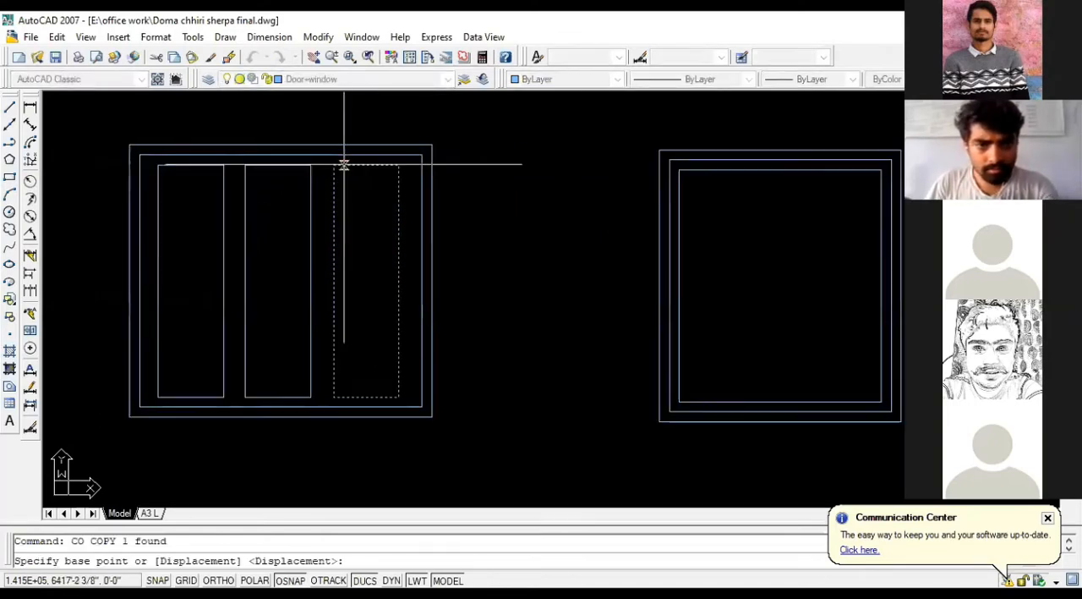
click(332, 165)
scroll(338, 169, down, 3)
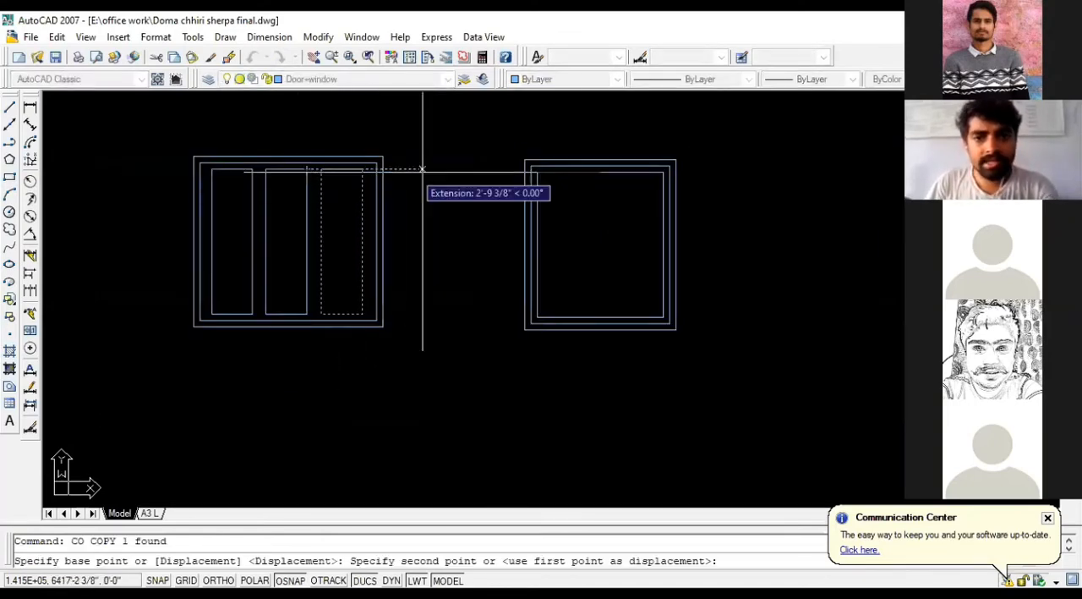
scroll(526, 170, up, 5)
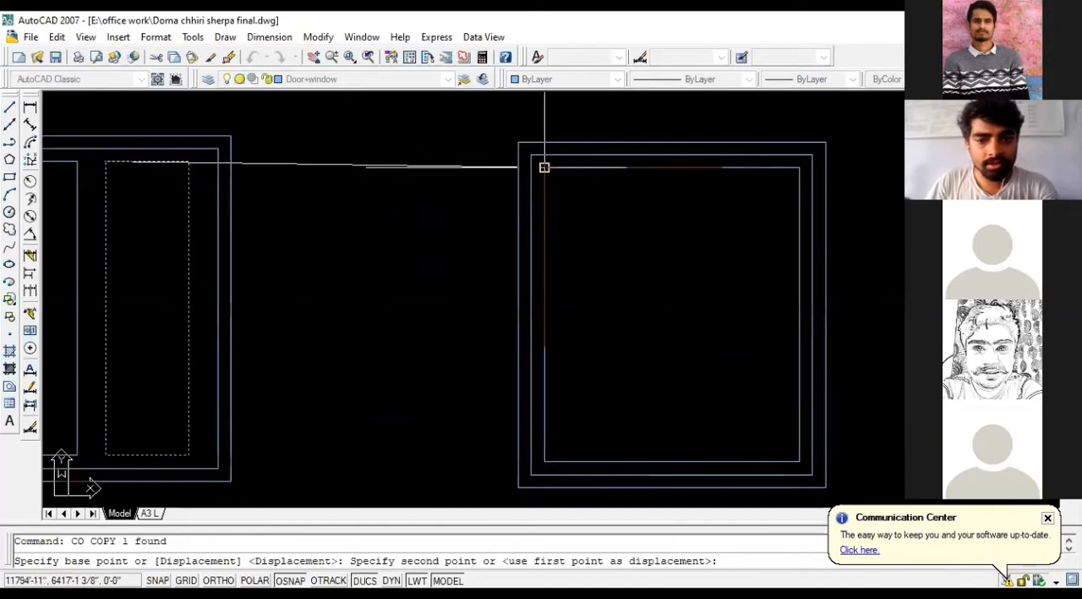
click(545, 167)
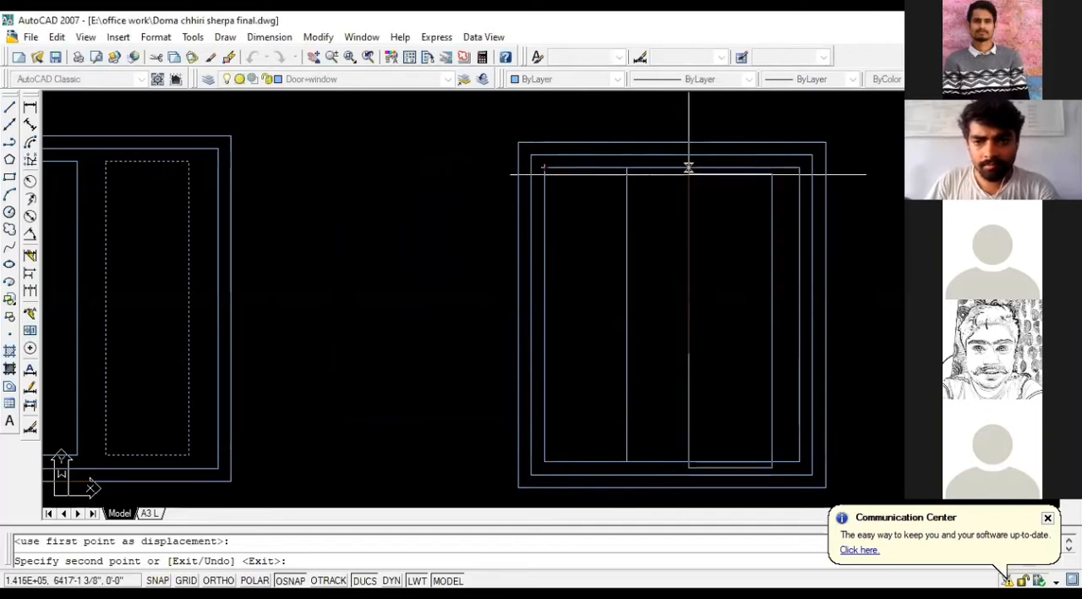
Step: End the copying and erase the copied pane from the 4' by 4.5' frame
key(Escape)
click(634, 167)
key(Delete)
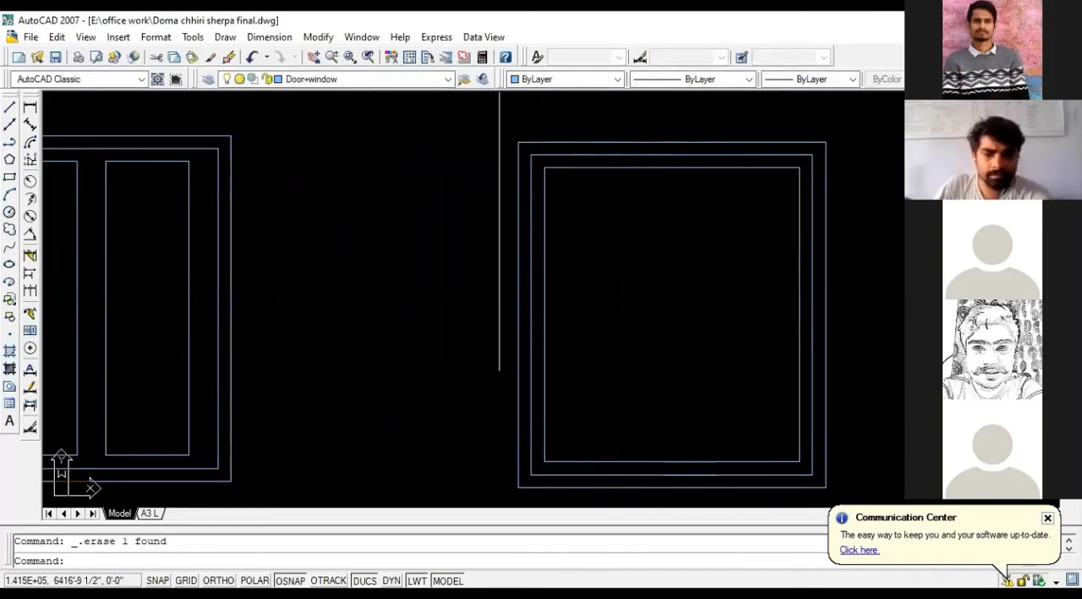
Step: Try to scale the three-pane window by reference from its lower-left corner, using its right edge as the reference length
scroll(528, 211, down, 3)
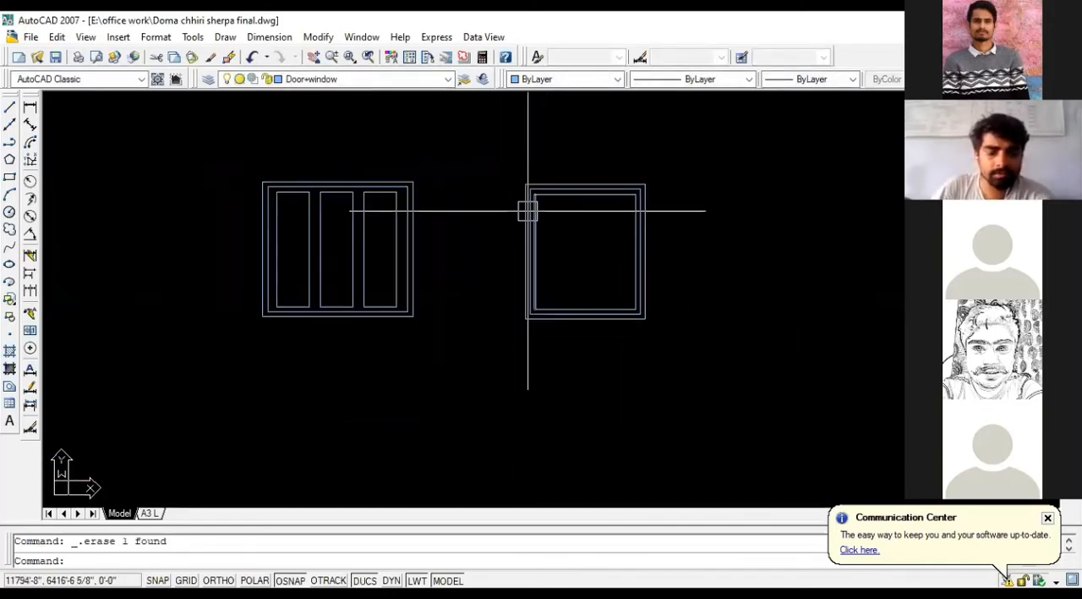
scroll(529, 210, down, 2)
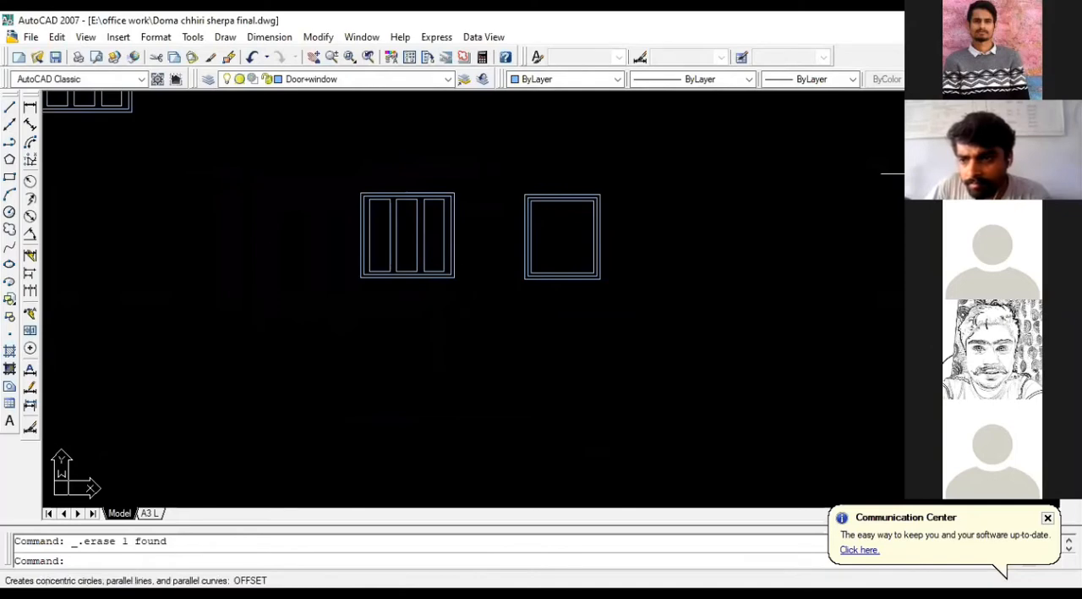
click(1073, 229)
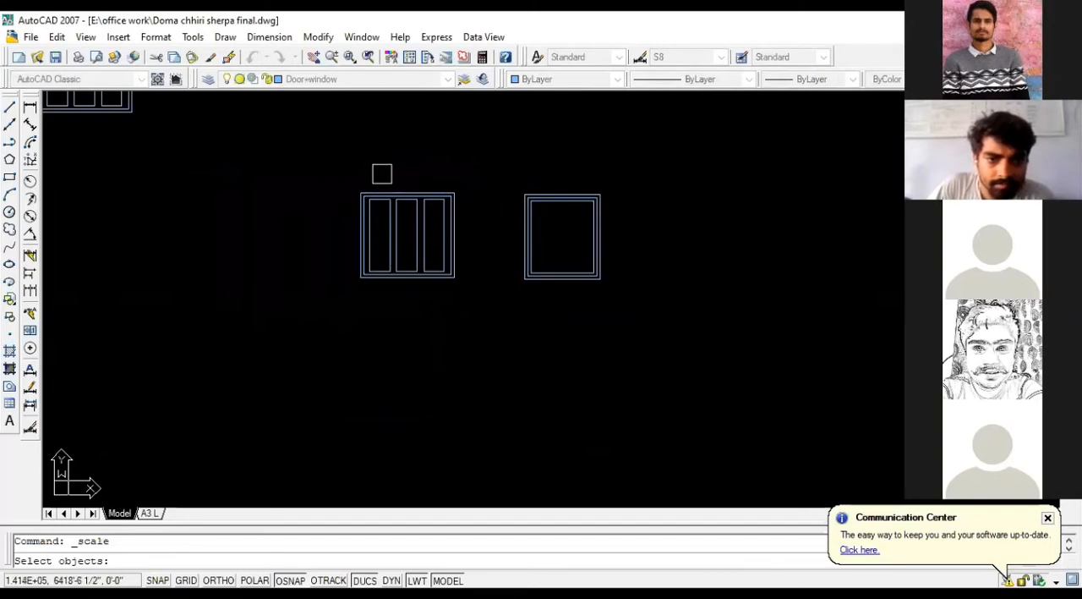
click(499, 327)
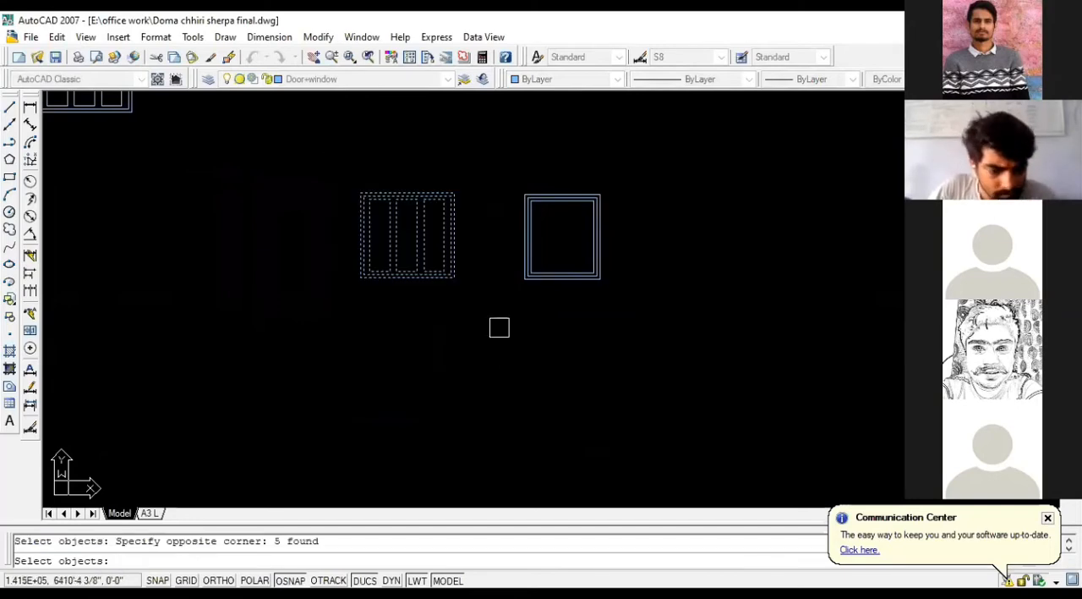
key(Return)
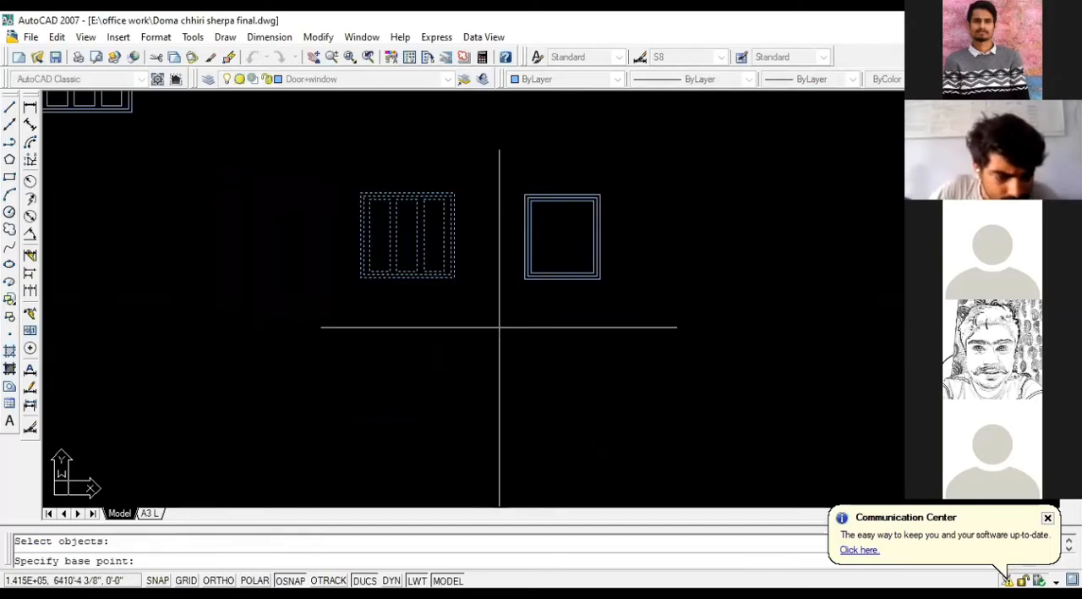
click(360, 278)
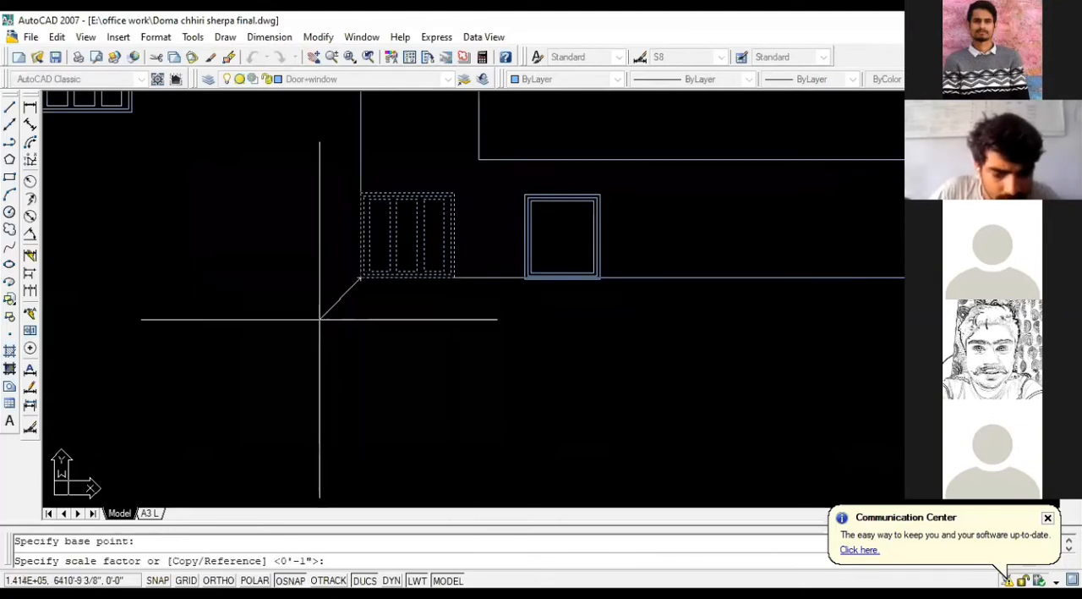
text(R)
key(Return)
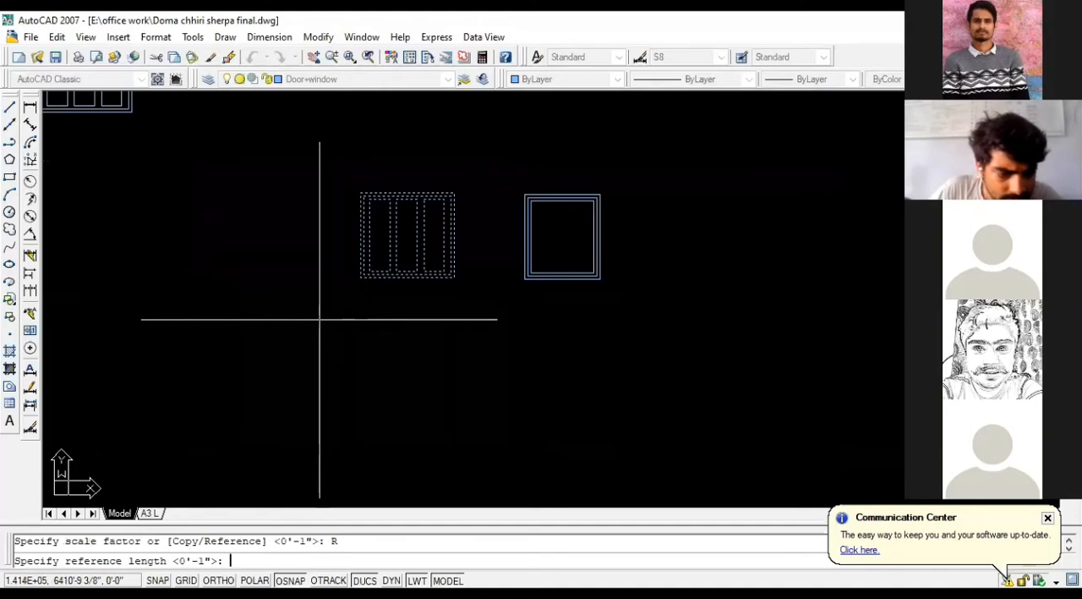
scroll(372, 288, up, 3)
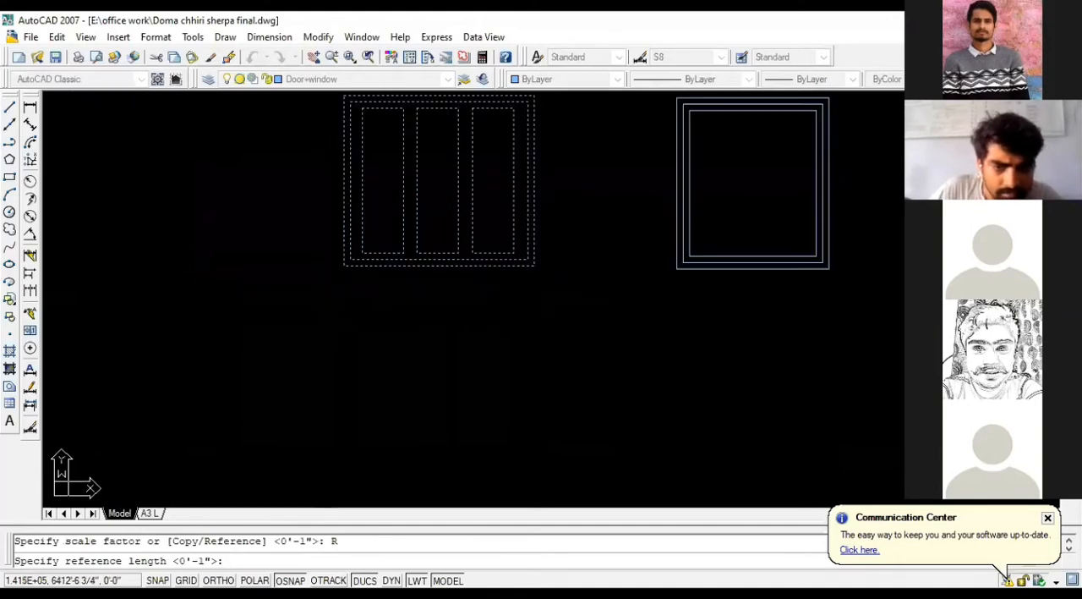
click(534, 266)
scroll(535, 271, down, 3)
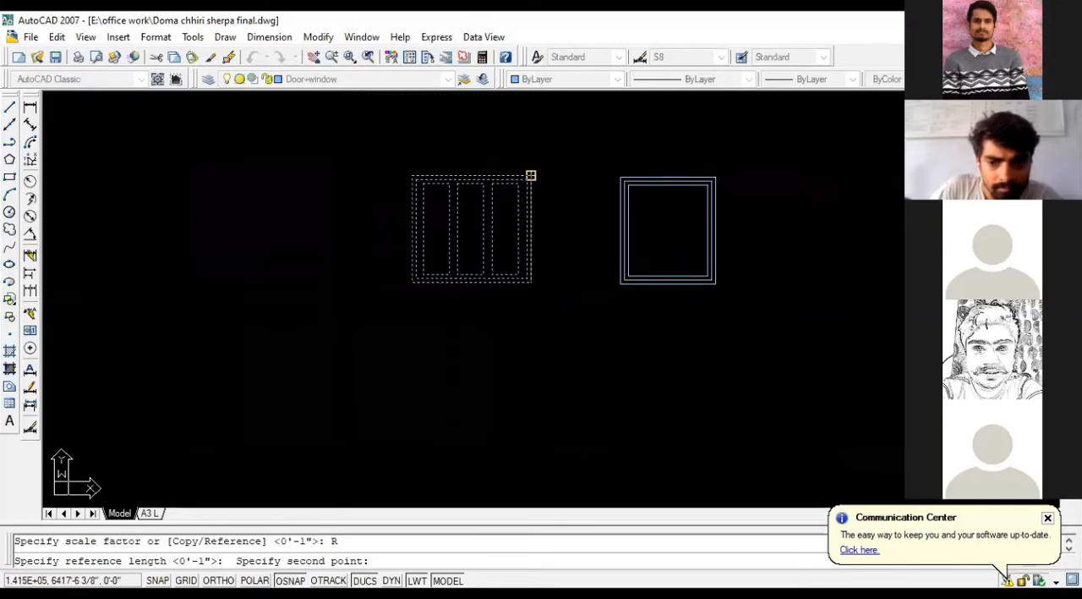
click(531, 175)
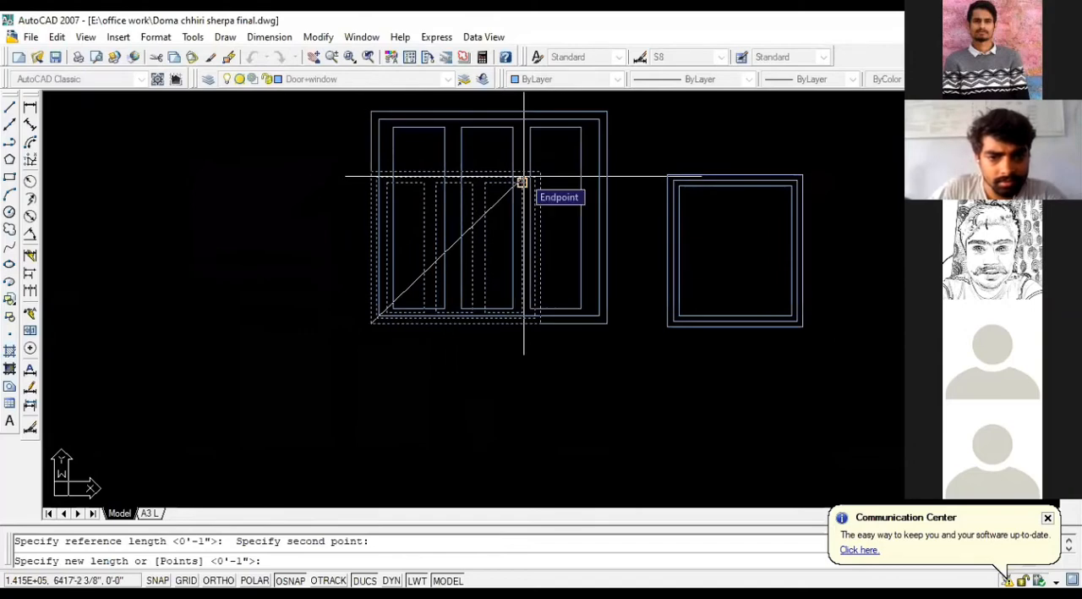
scroll(534, 169, down, 5)
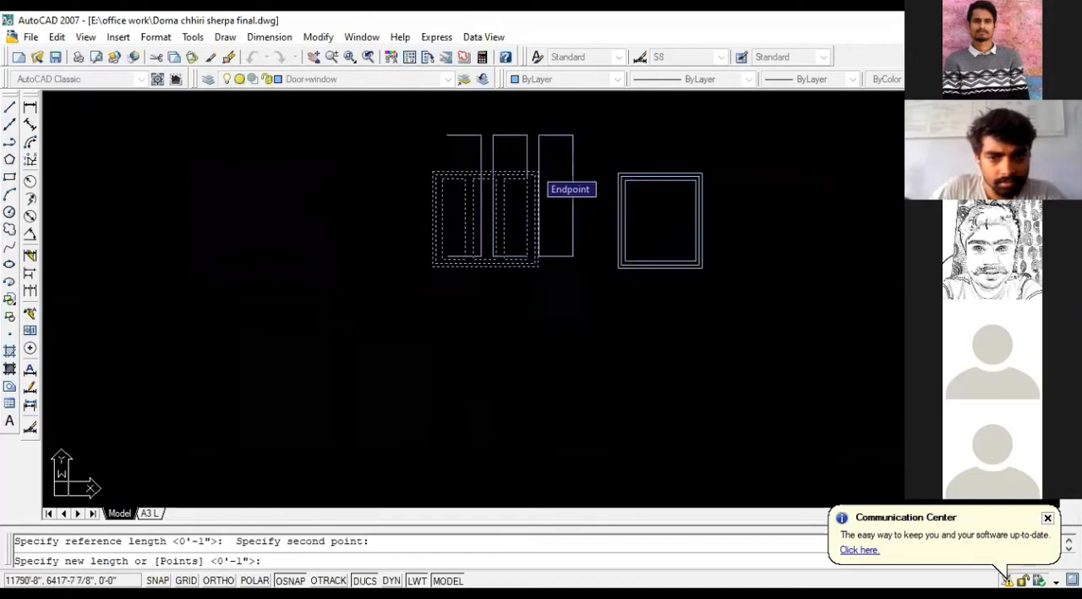
scroll(526, 177, up, 2)
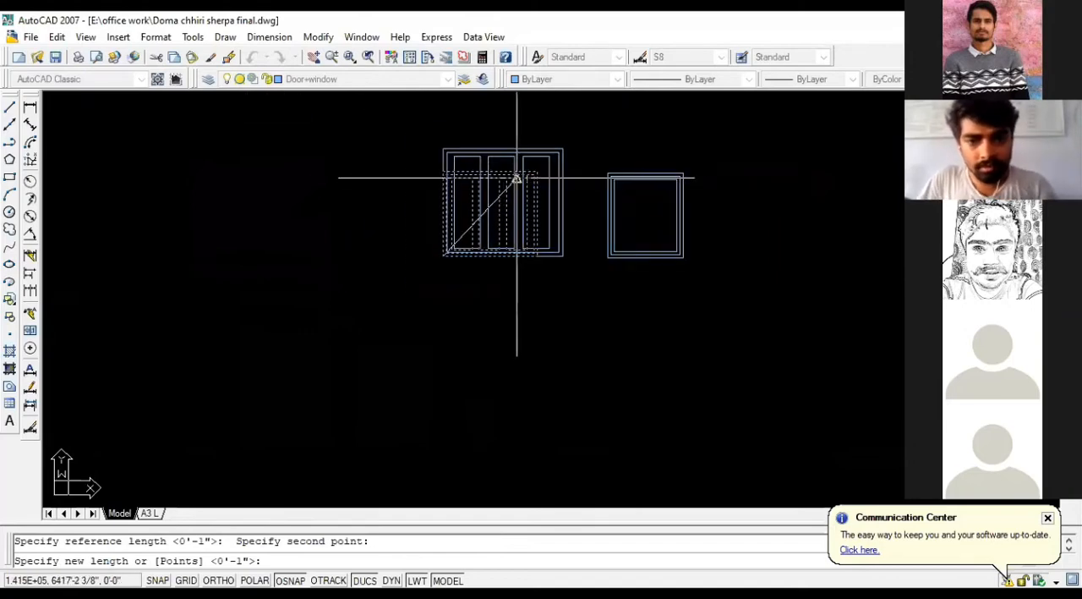
scroll(527, 172, up, 2)
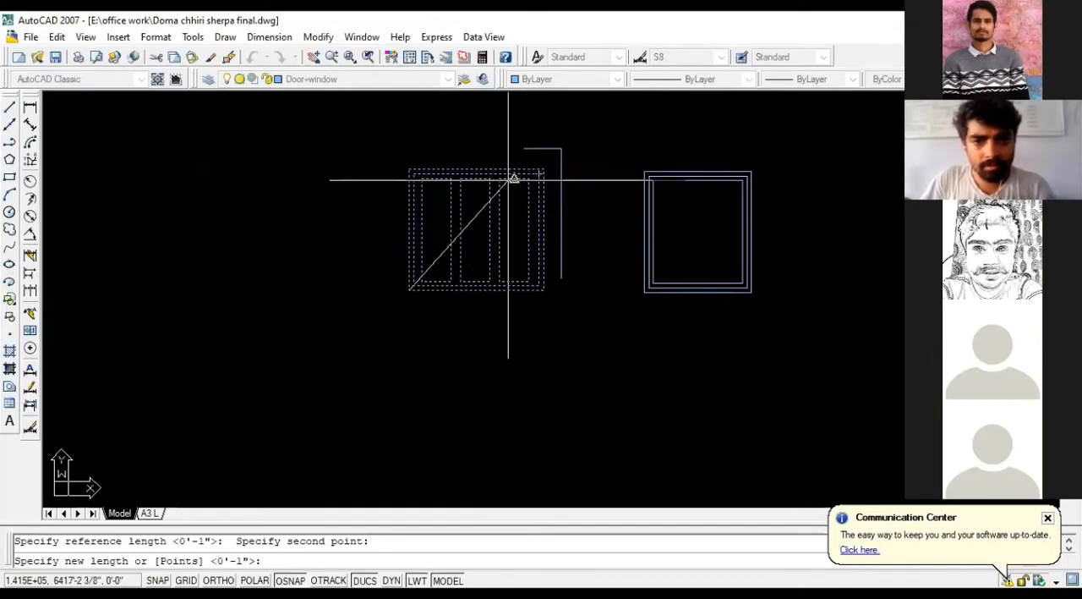
click(500, 178)
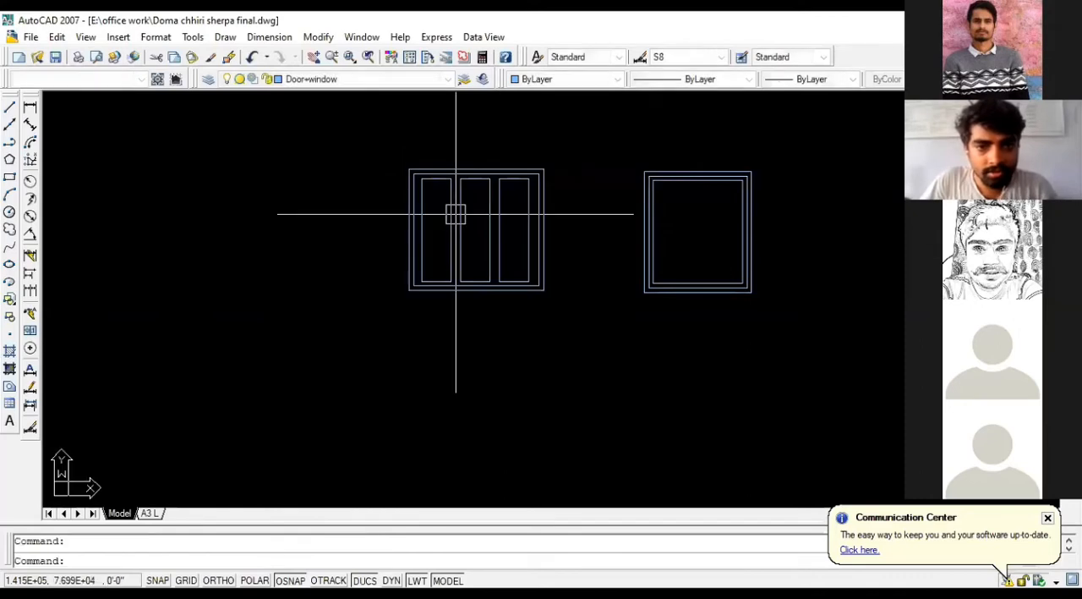
click(573, 316)
click(390, 141)
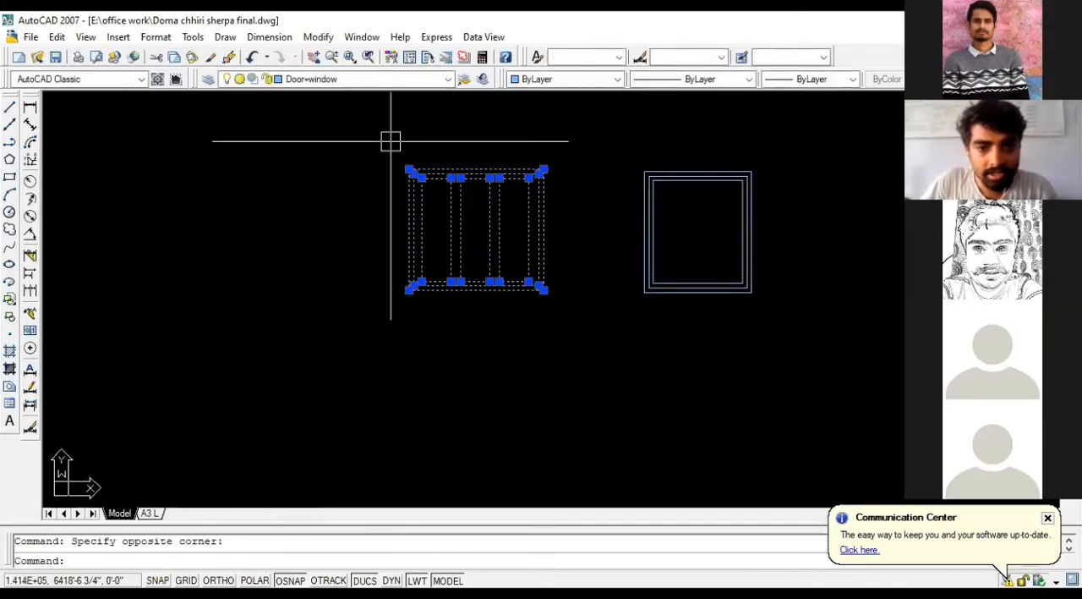
text(SC)
key(Return)
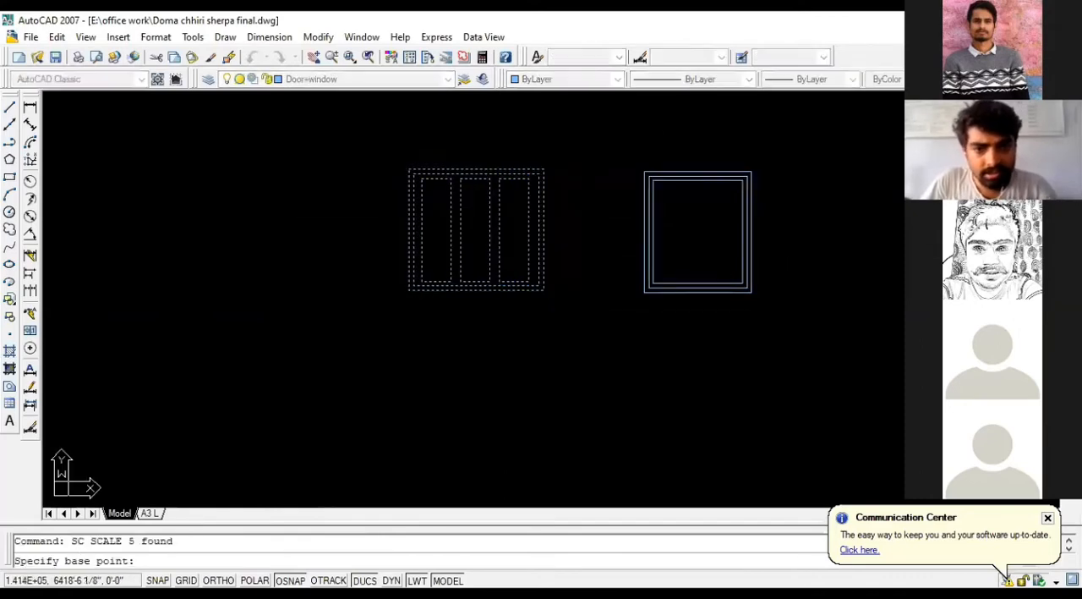
click(409, 291)
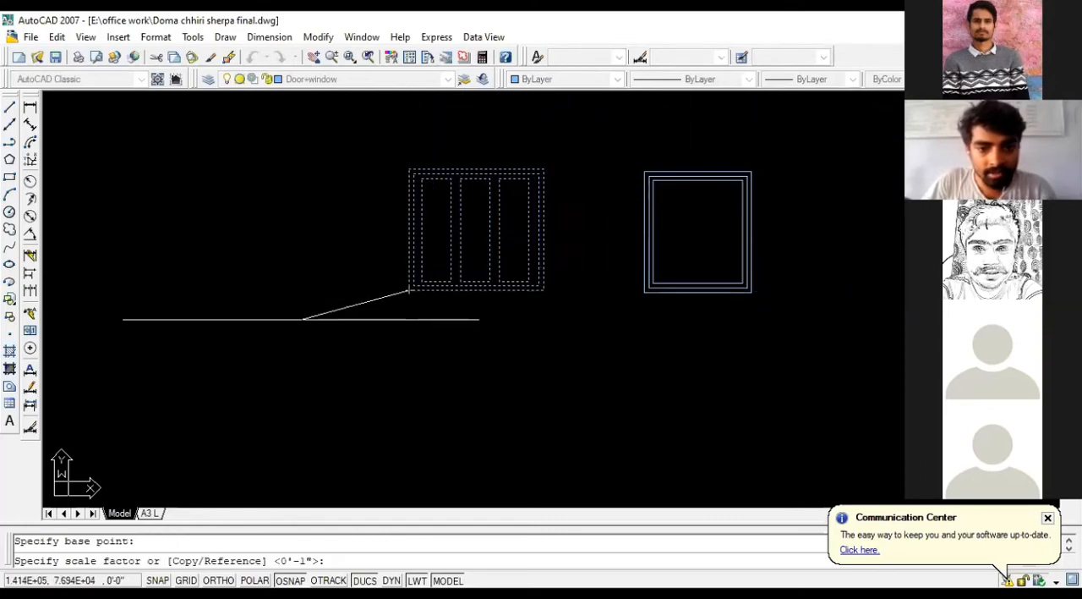
key(Return)
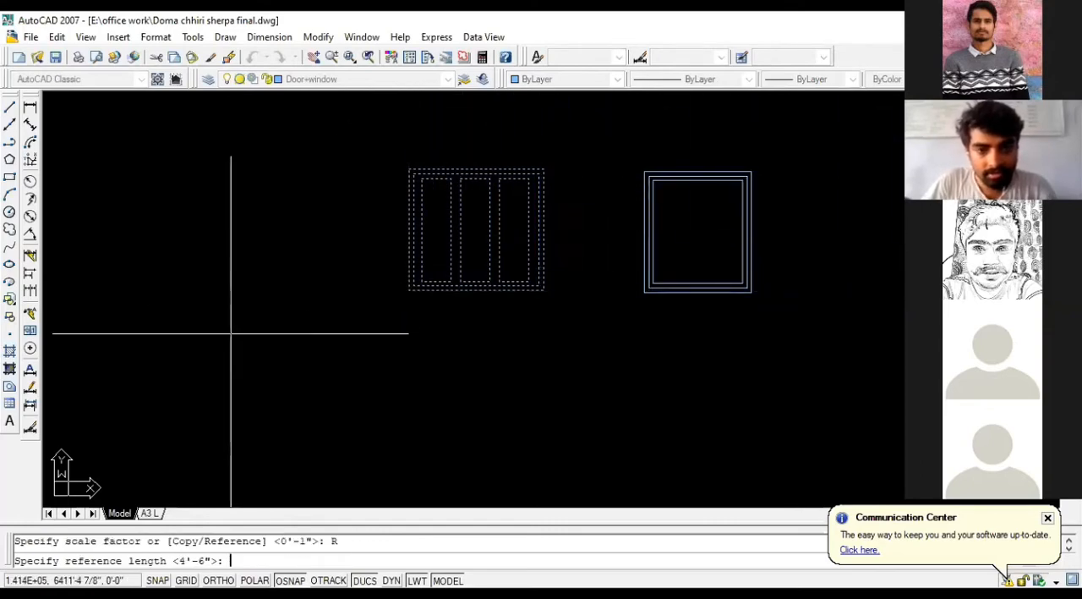
click(410, 169)
click(543, 170)
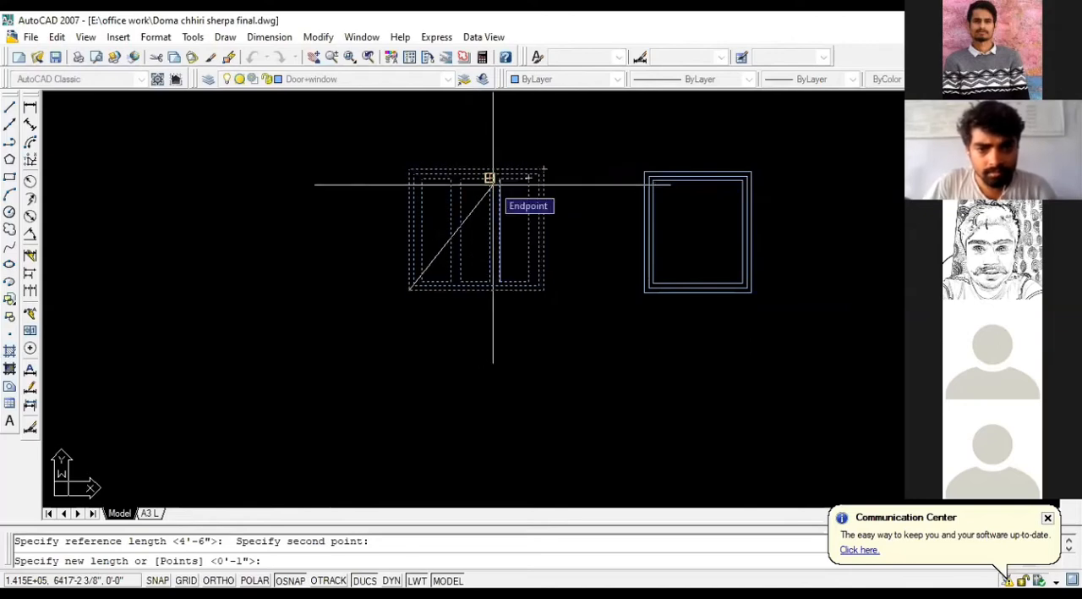
key(Escape)
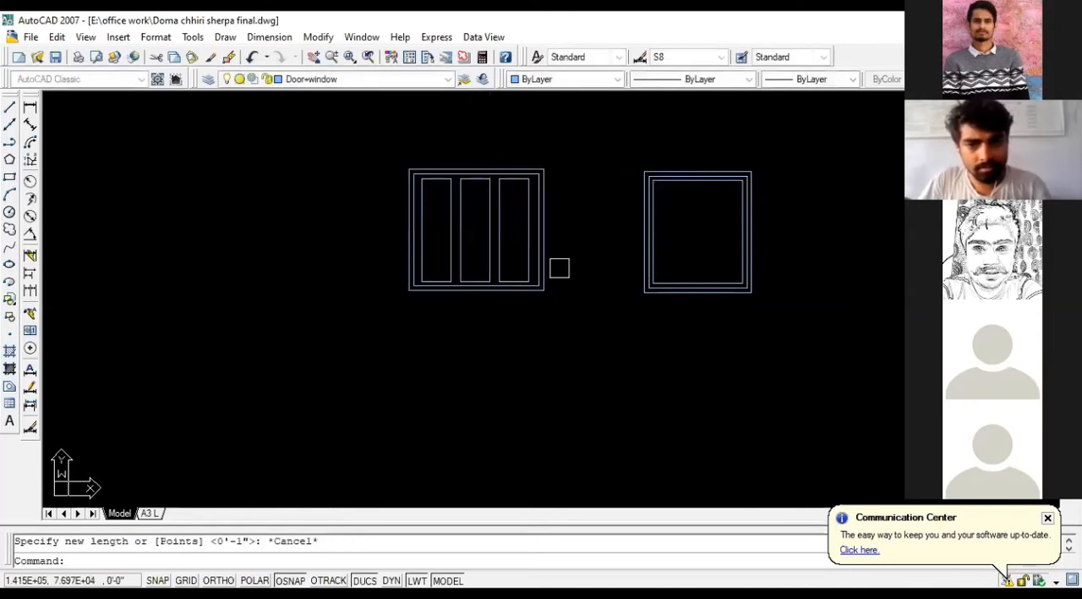
Step: Scale the three-pane window by reference from its lower-left corner, taking its right edge as the reference length and 4' as the new length
click(568, 285)
click(367, 127)
text(sc)
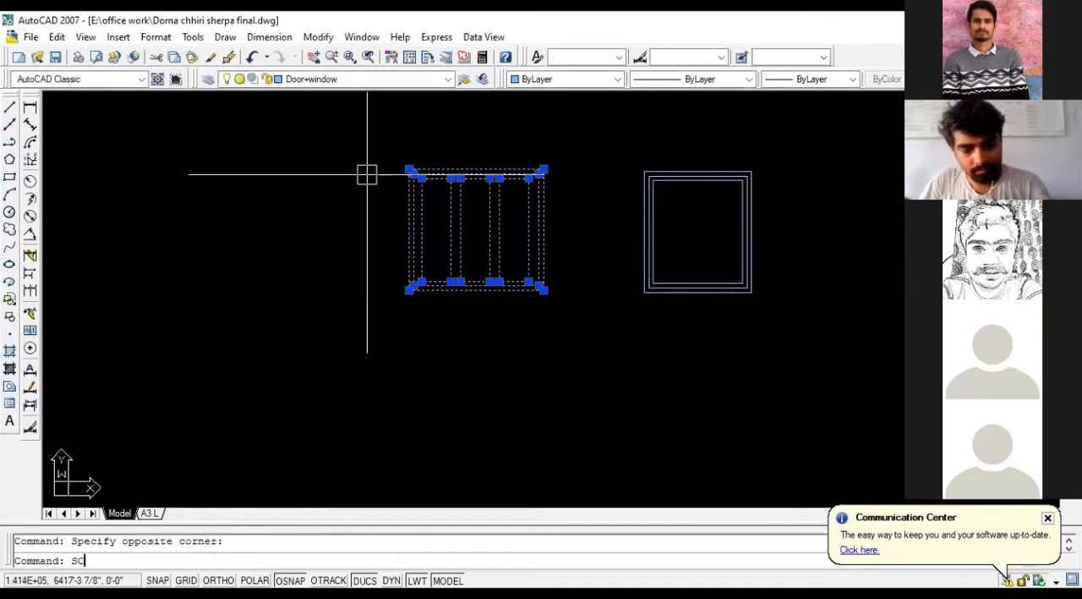
key(Return)
click(409, 290)
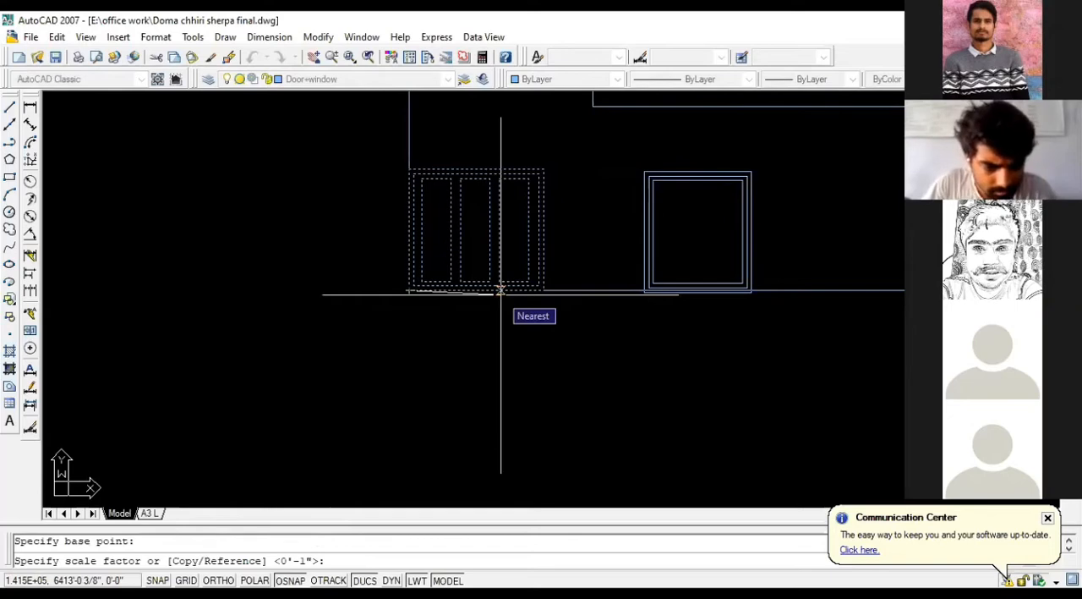
key(Return)
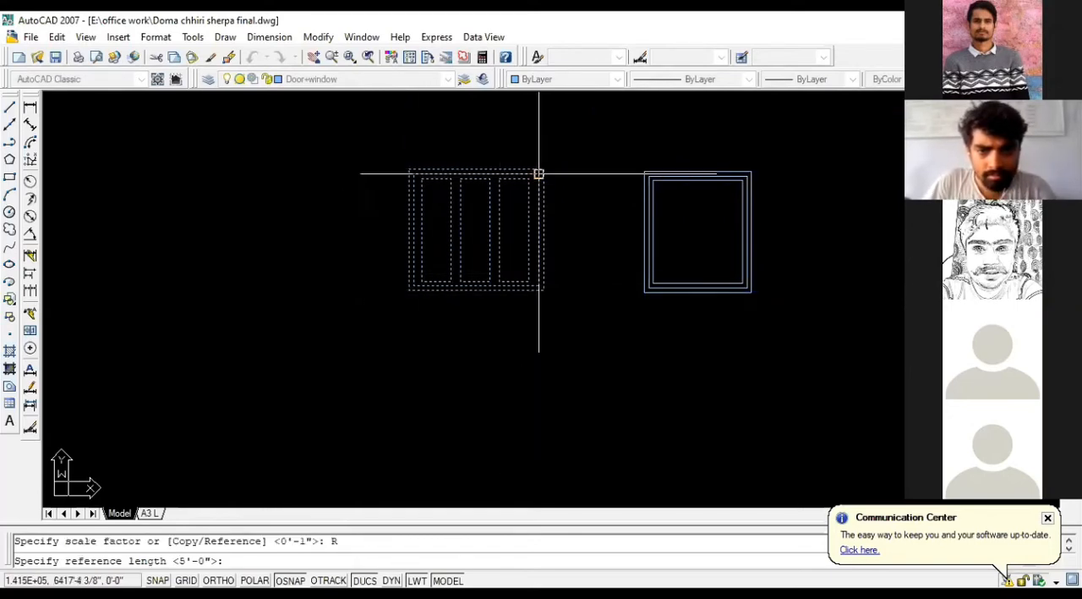
click(543, 290)
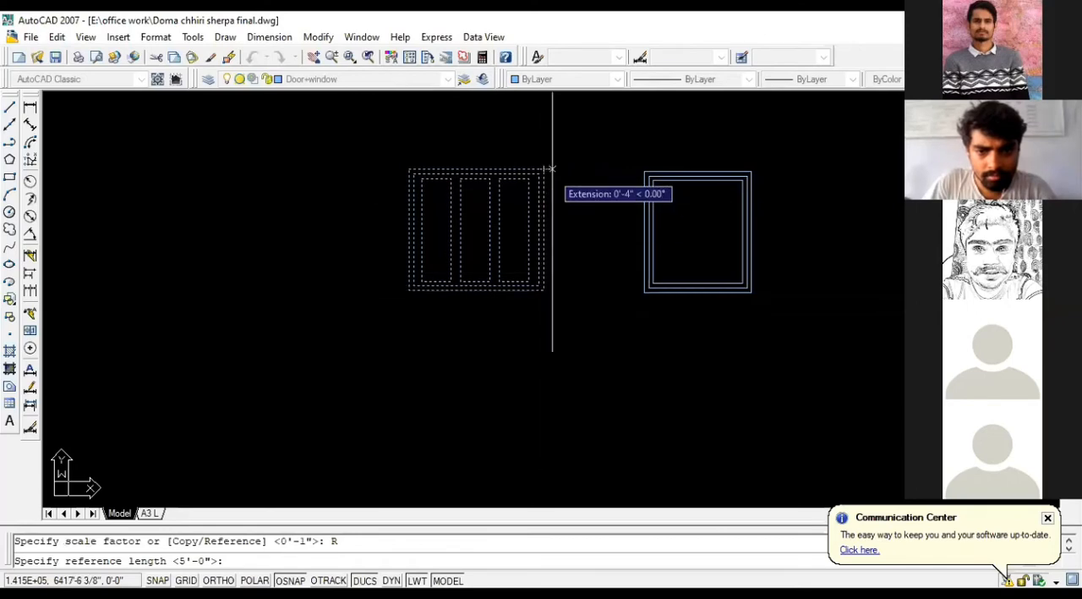
click(544, 289)
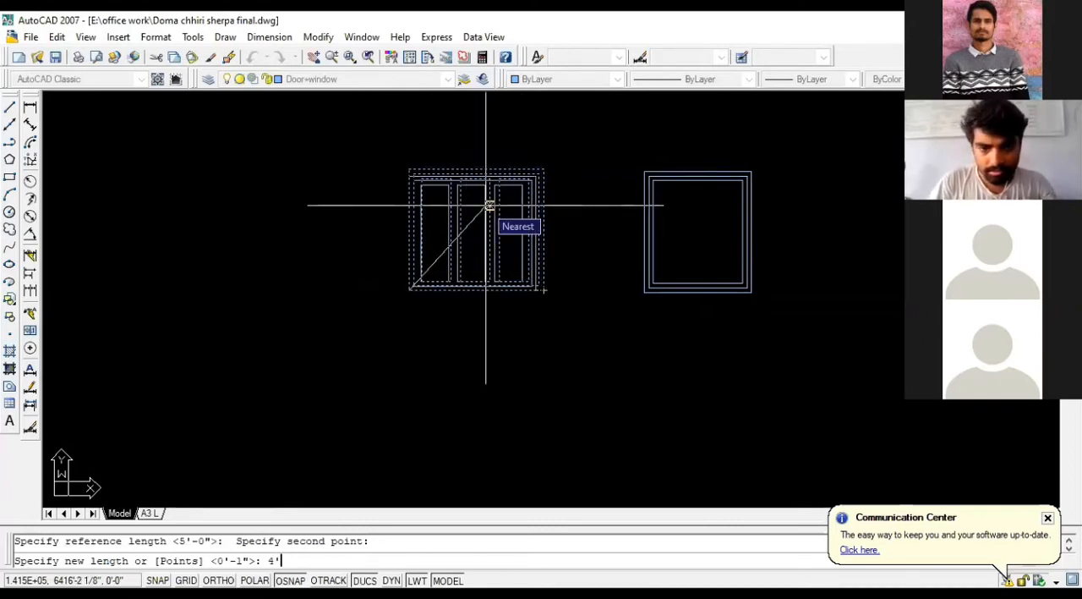
key(Return)
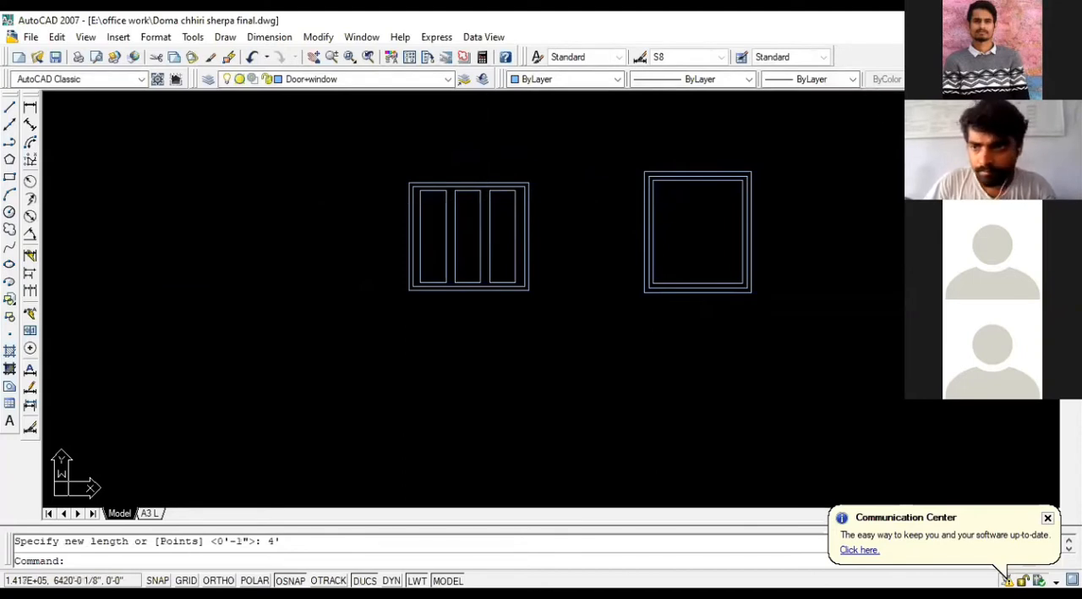
Step: Measure the three-pane window's overall width along its bottom edge with a linear dimension, without placing it
click(30, 108)
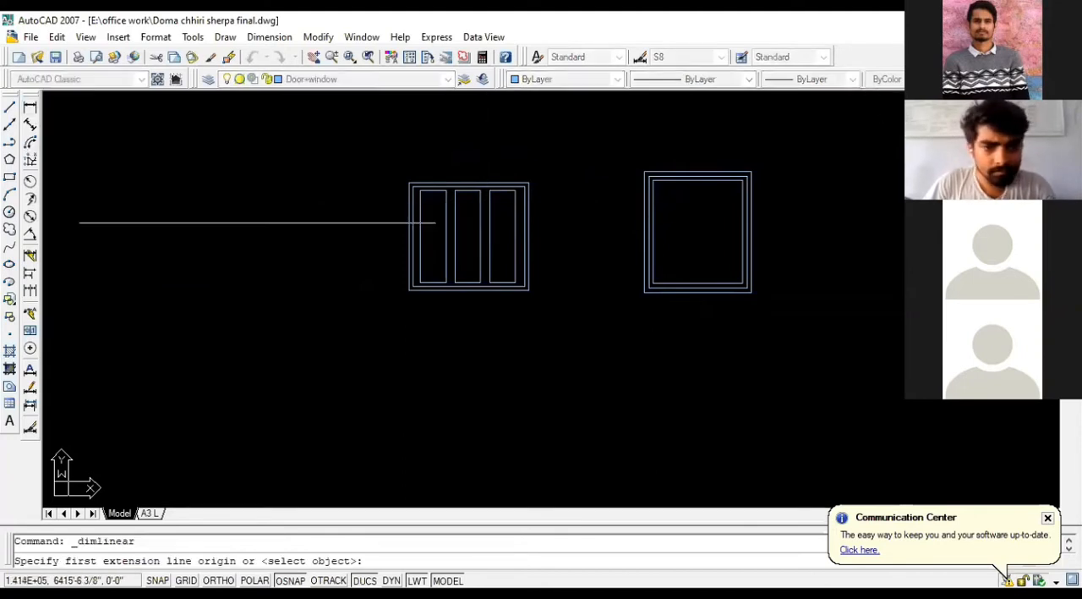
scroll(405, 291, up, 3)
click(409, 287)
click(651, 286)
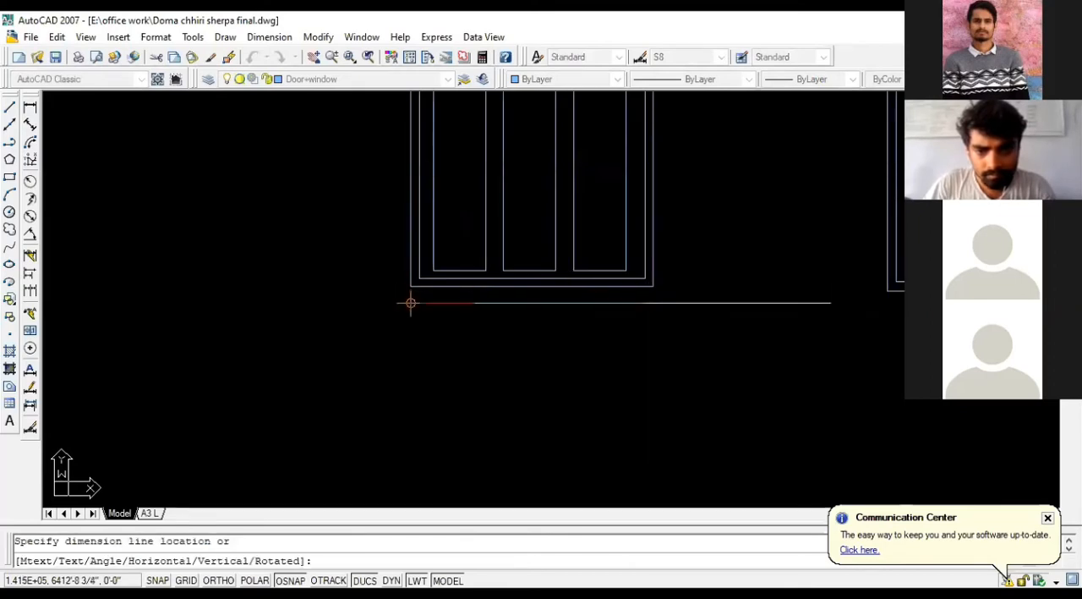
key(Escape)
Step: Measure the three-pane window's overall height along its right edge with a linear dimension, without placing it
scroll(581, 309, down, 2)
key(Return)
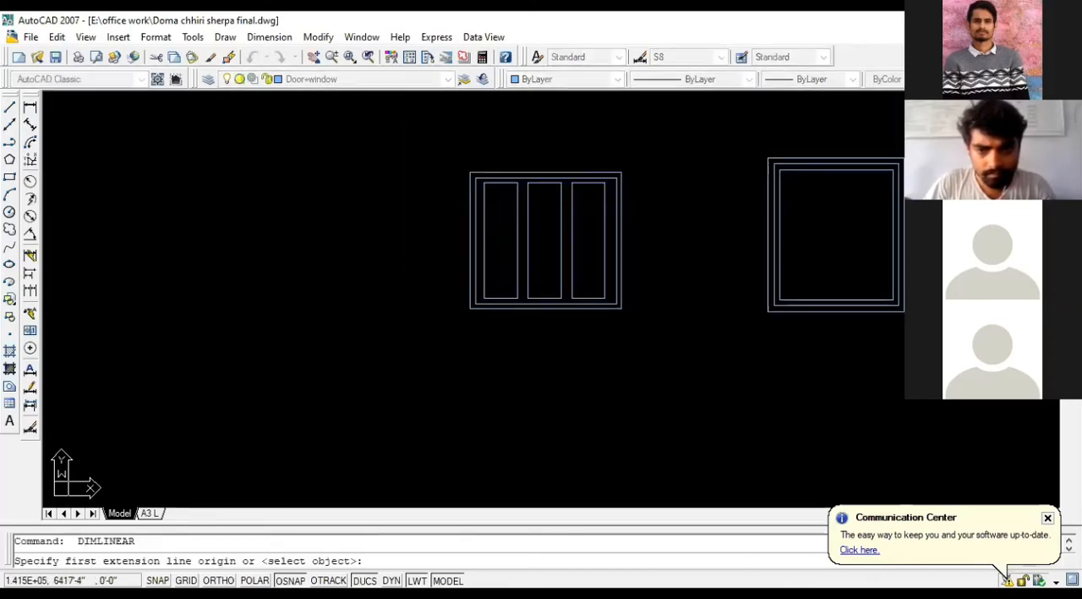
click(622, 173)
click(622, 308)
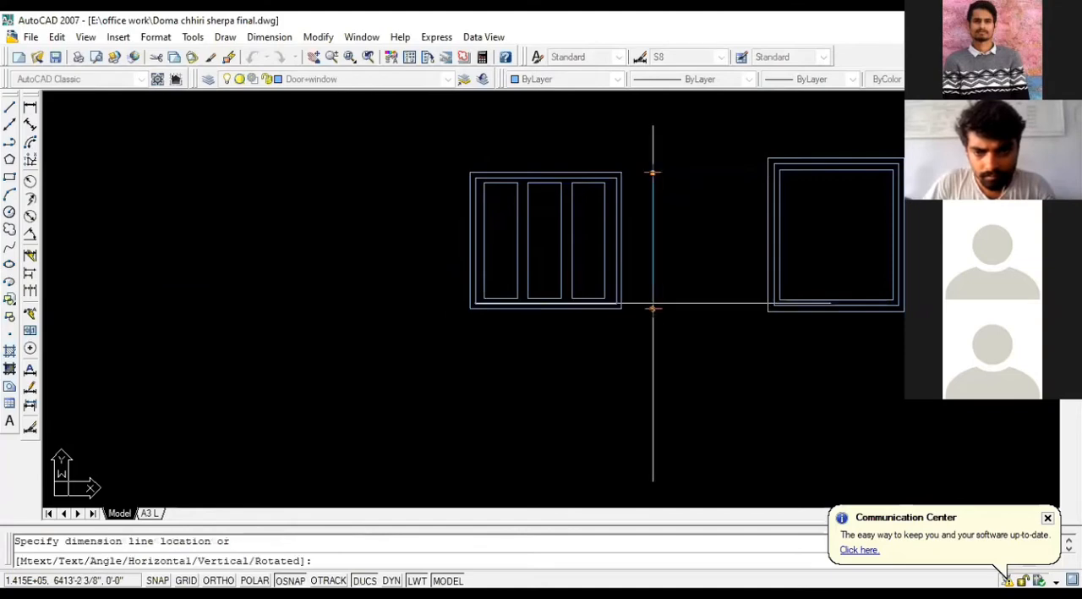
key(Escape)
click(645, 316)
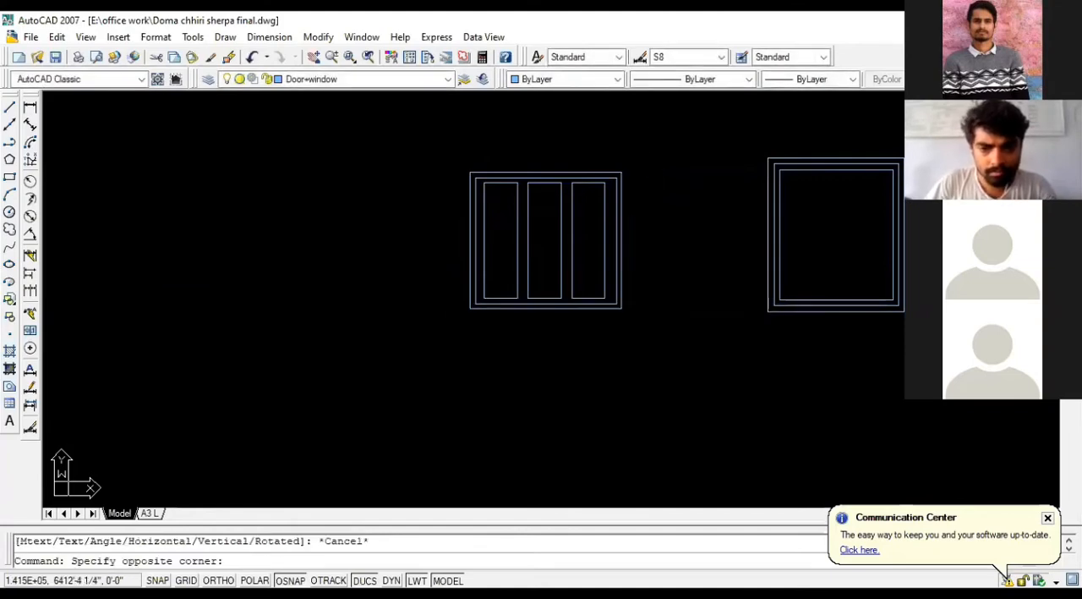
key(Escape)
key(Escape)
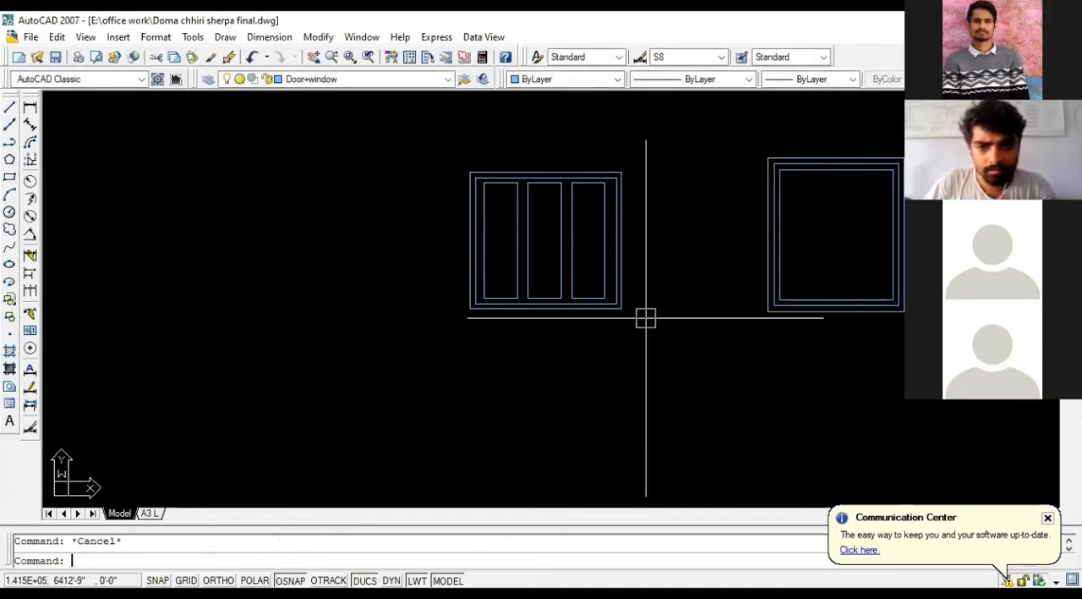
click(645, 316)
key(Escape)
click(637, 325)
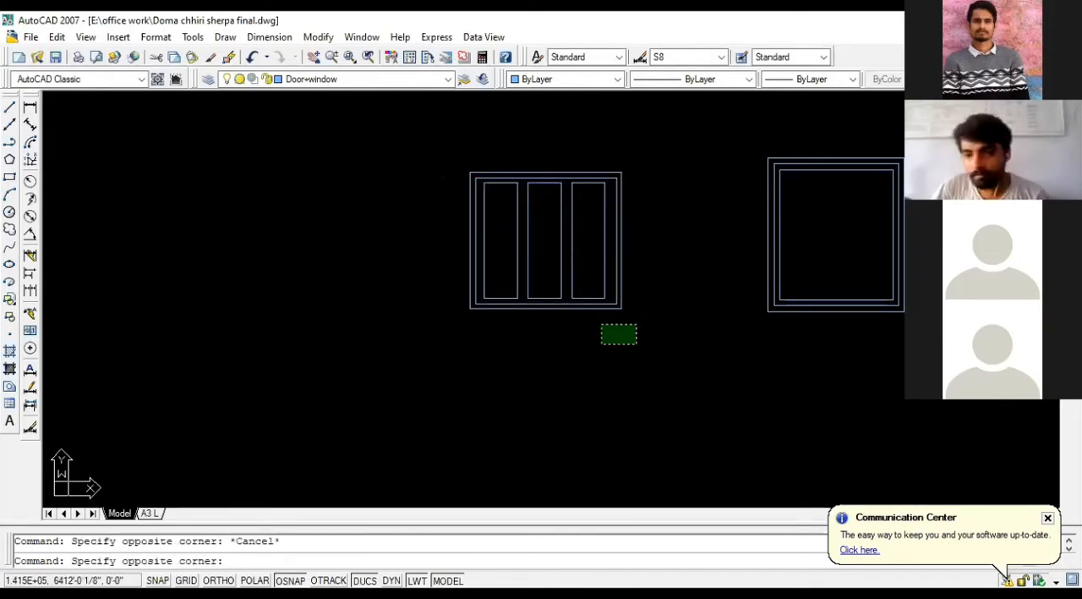
click(601, 344)
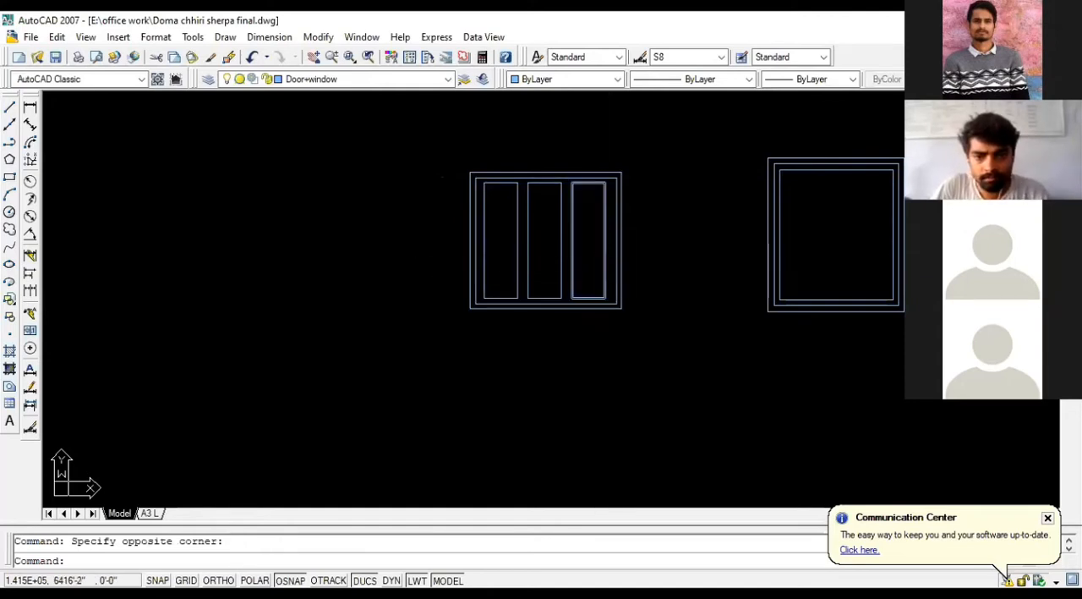
key(Escape)
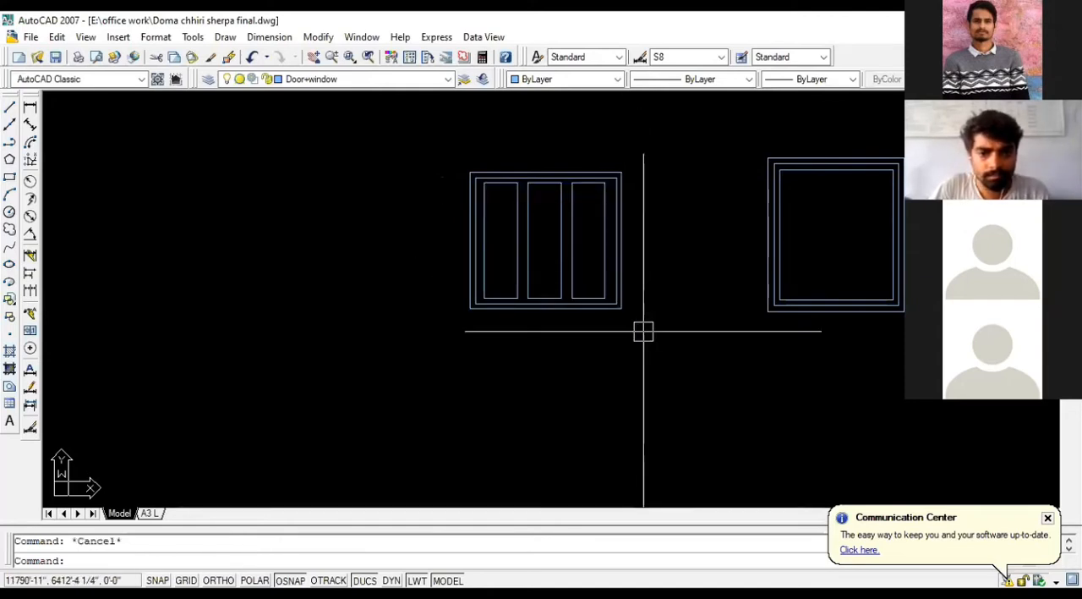
Step: Undo the last reference scaling of the three-pane window
key(ctrl+z)
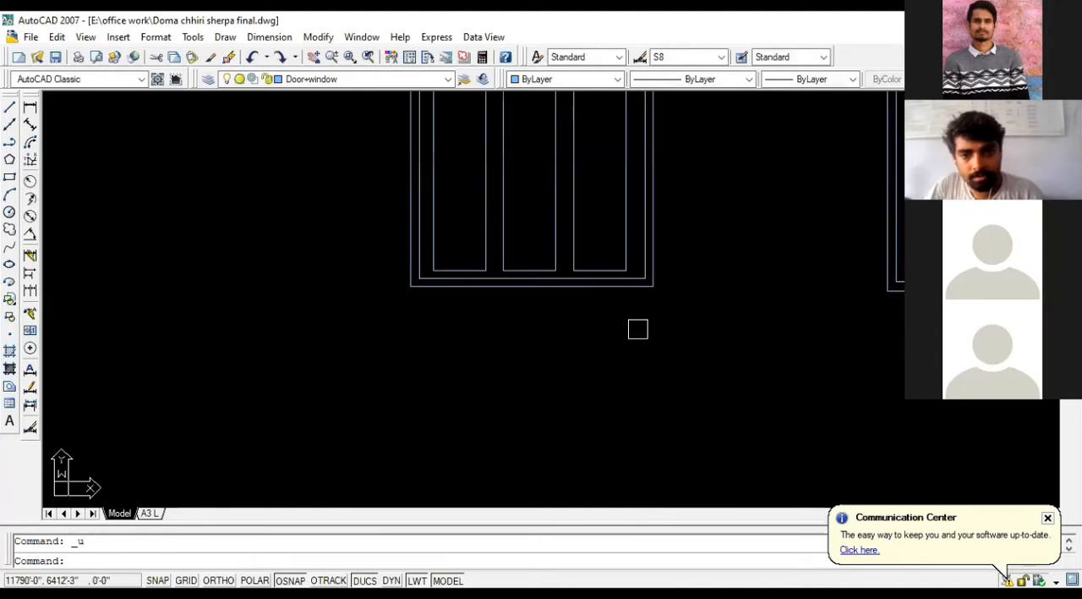
key(ctrl+z)
key(ctrl+z)
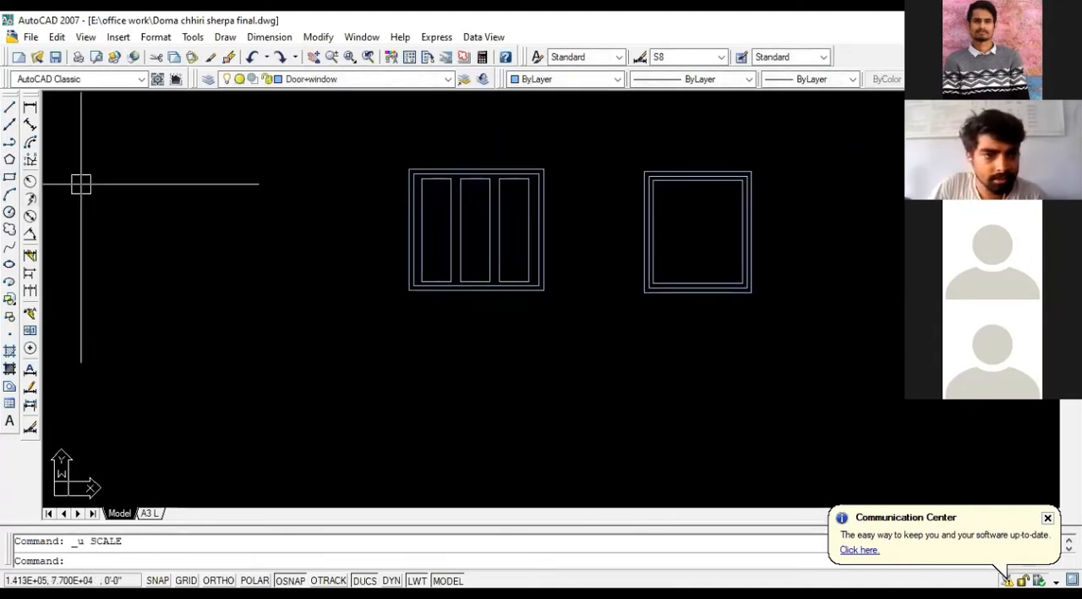
click(568, 317)
click(389, 137)
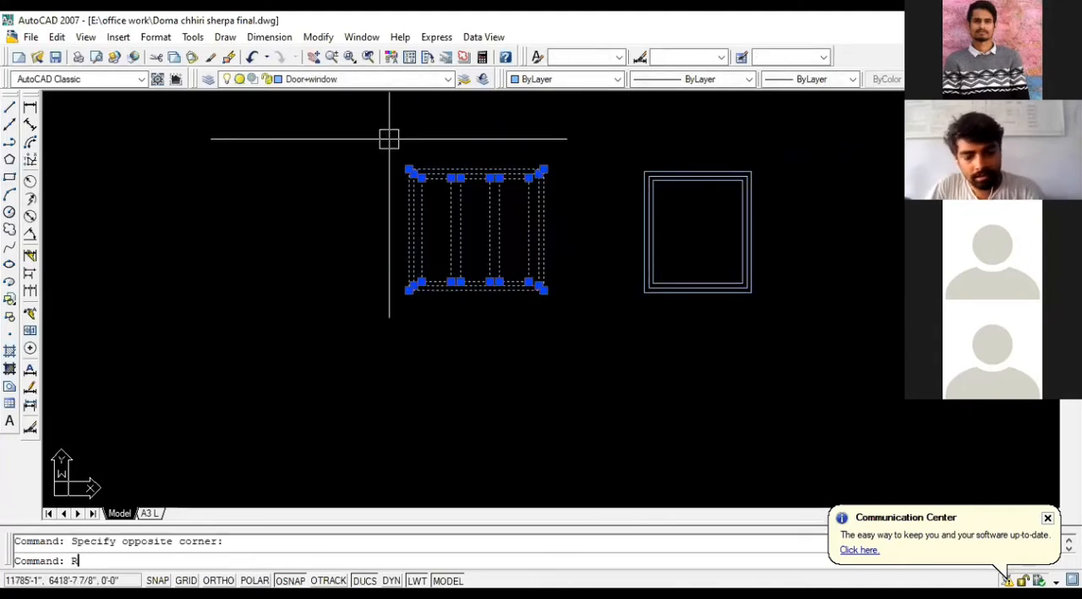
text(R)
key(Return)
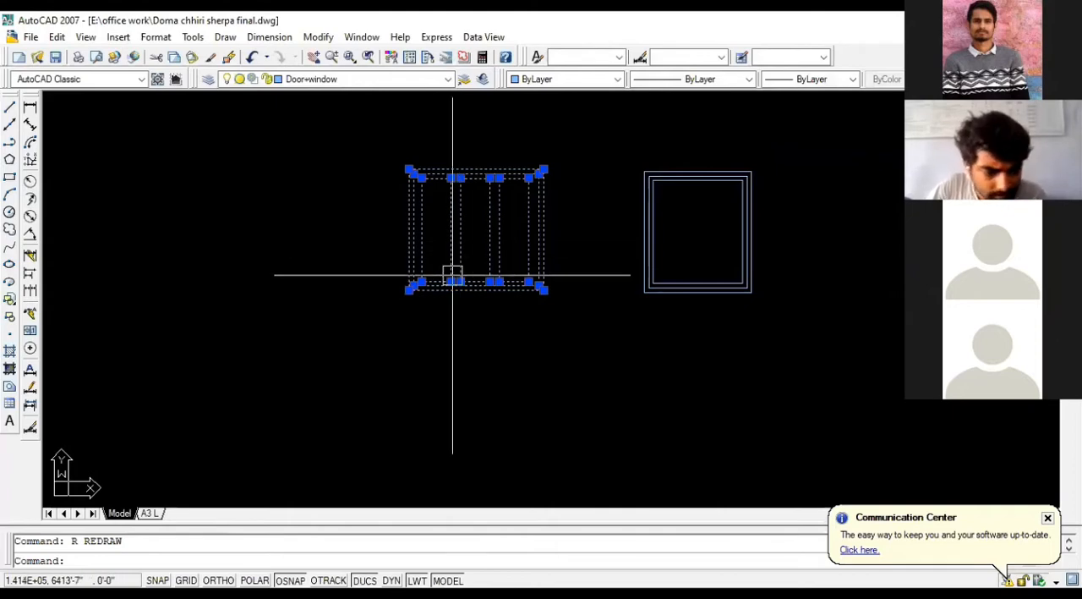
key(Escape)
Step: Scale the three-pane window by reference from its lower-left corner, entering 4' as the reference length
click(591, 313)
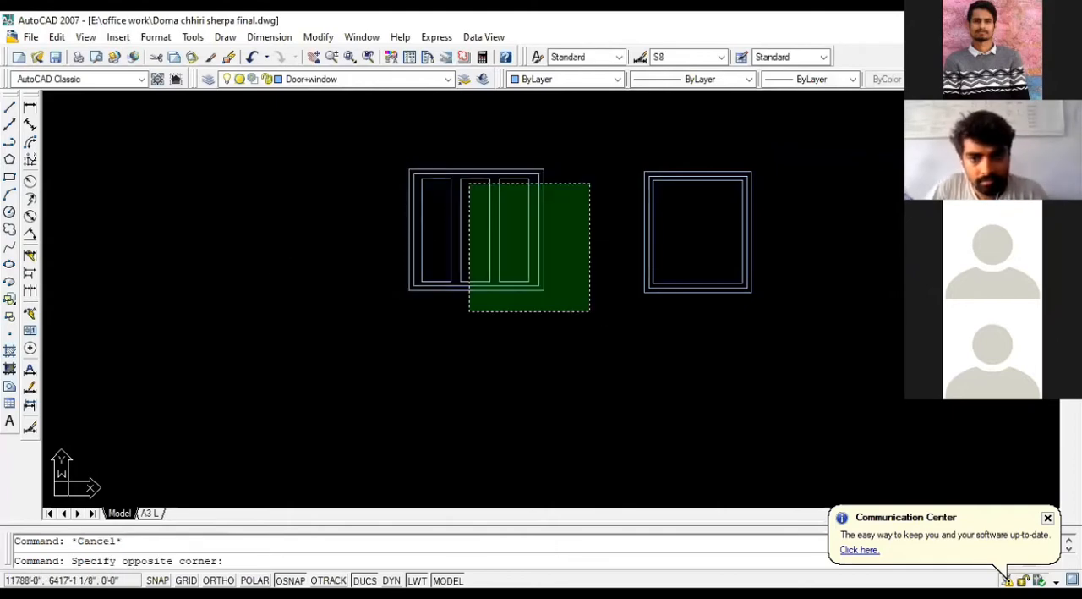
click(470, 183)
text(SC)
key(Return)
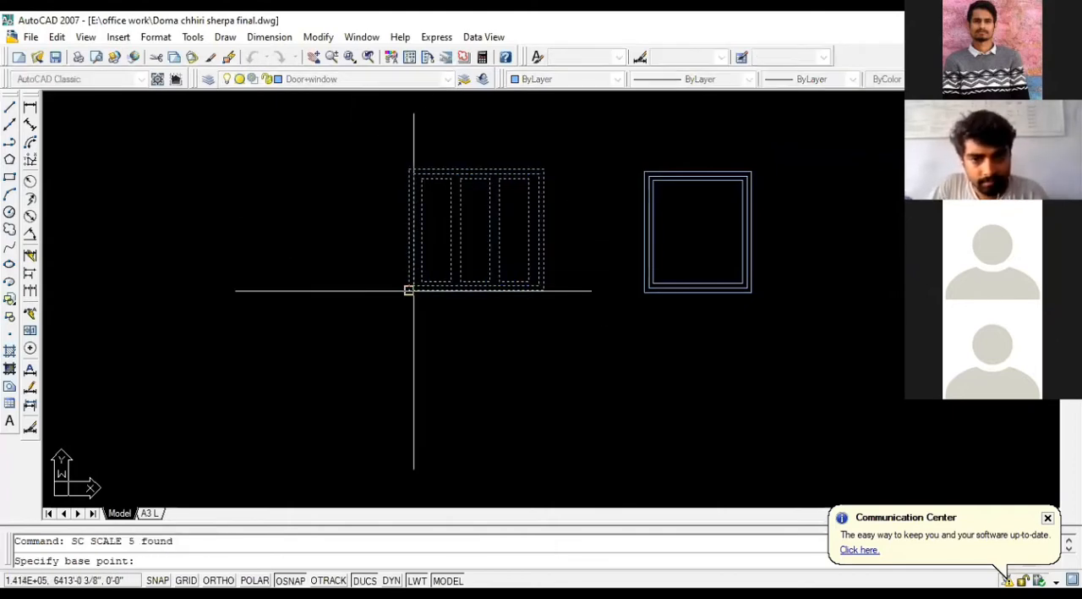
click(408, 290)
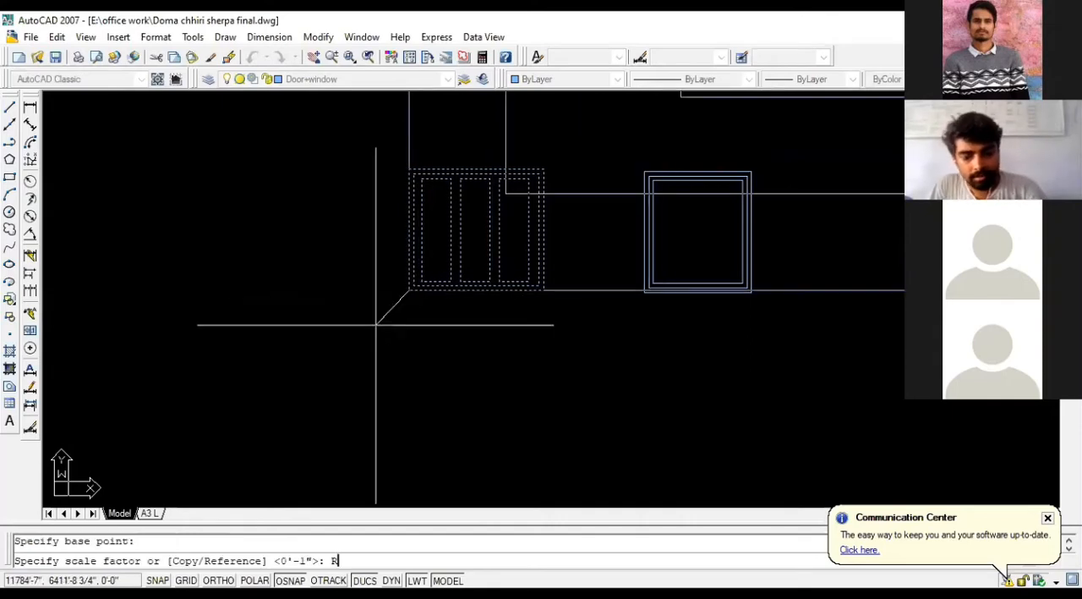
text(R)
key(Return)
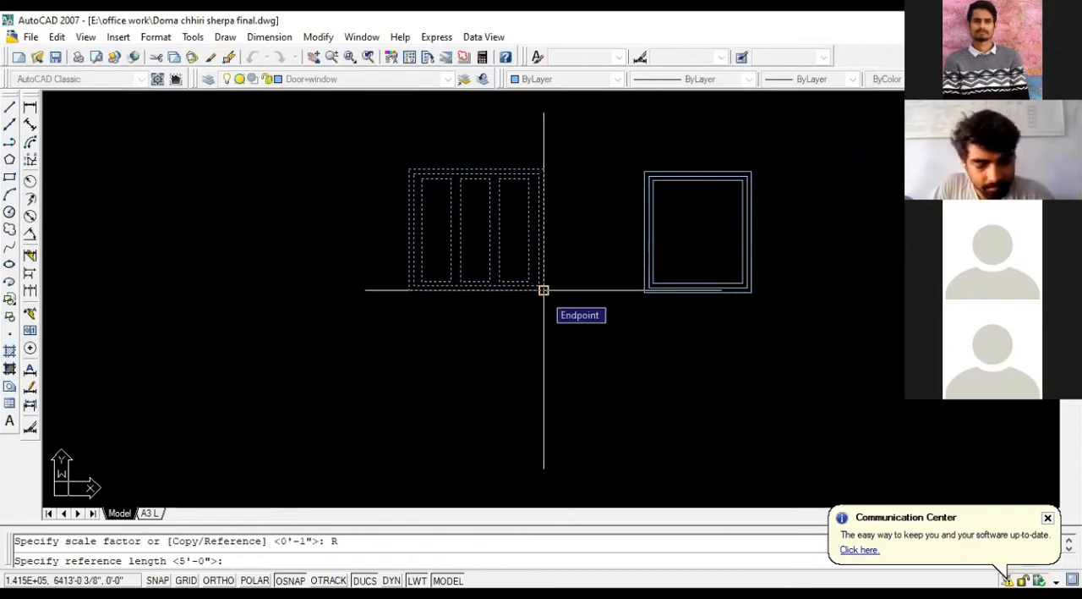
key(Return)
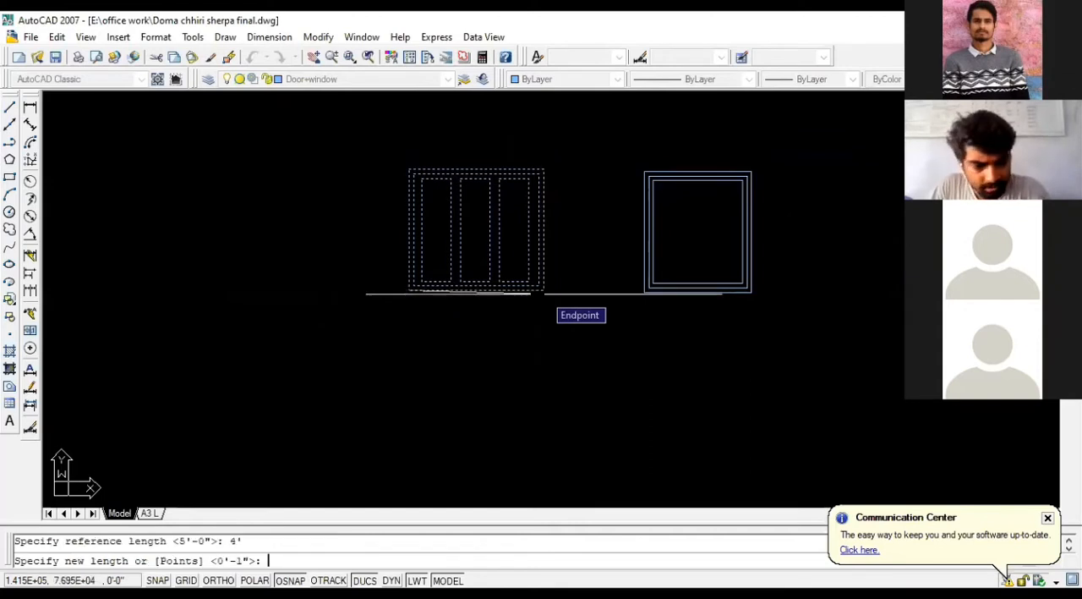
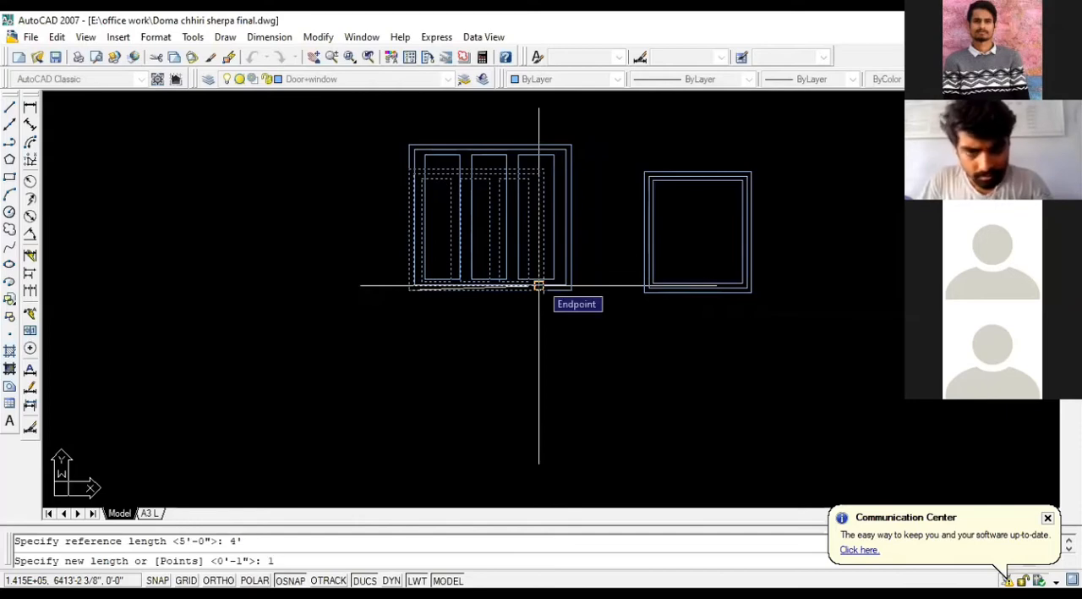
Step: Try a new length of 1 for the three-pane window's reference scaling, and undo the scaling
key(Return)
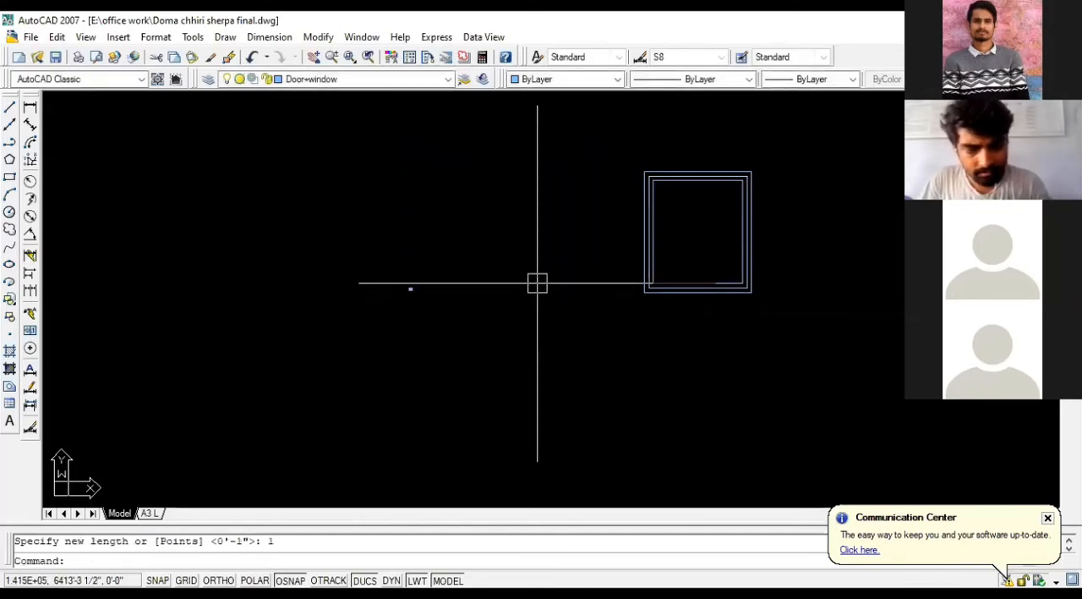
key(ctrl+z)
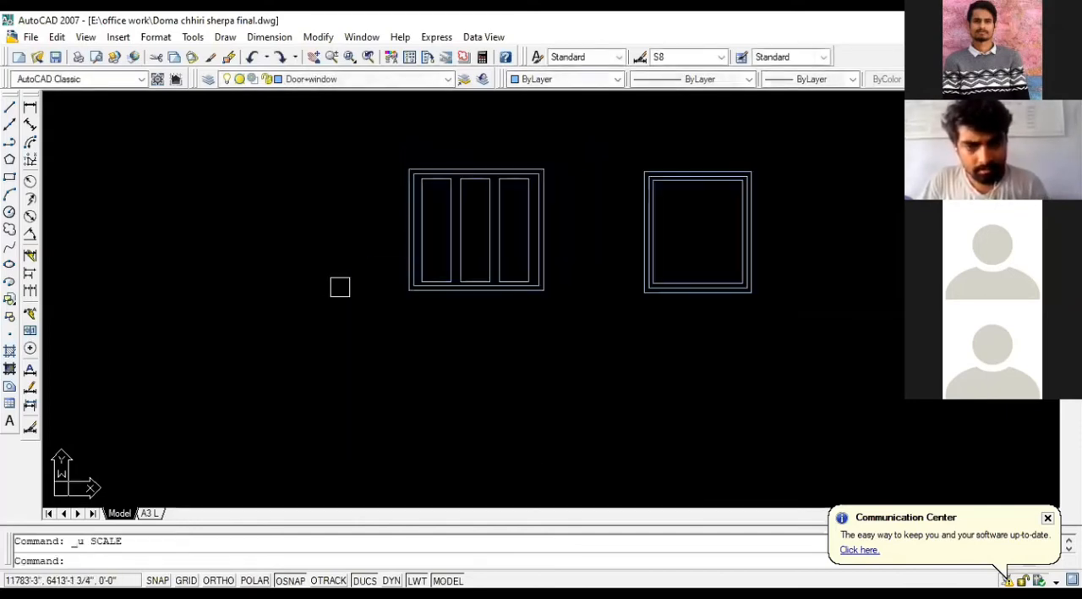
Step: Scale the three-pane window by reference from its lower-left corner, using its top edge as the reference and 4' as the new length
click(565, 298)
click(411, 133)
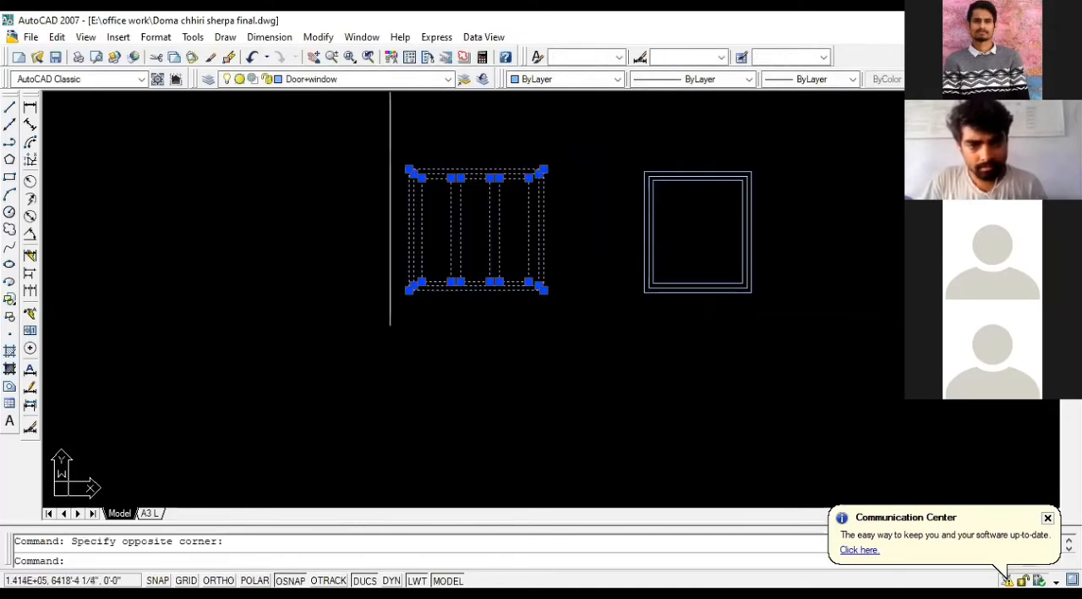
text(sc)
key(Return)
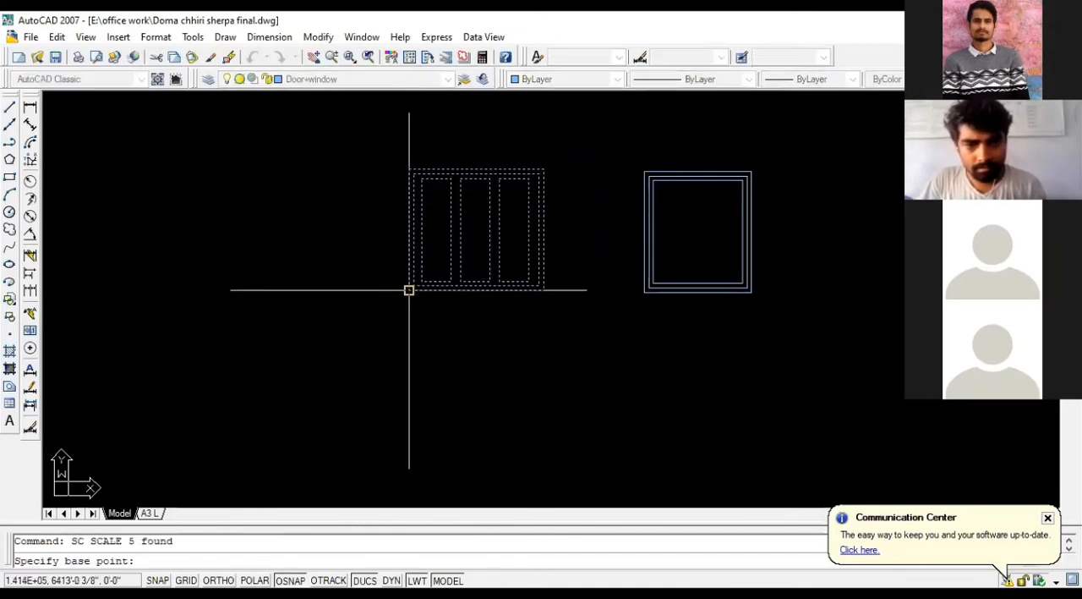
click(410, 288)
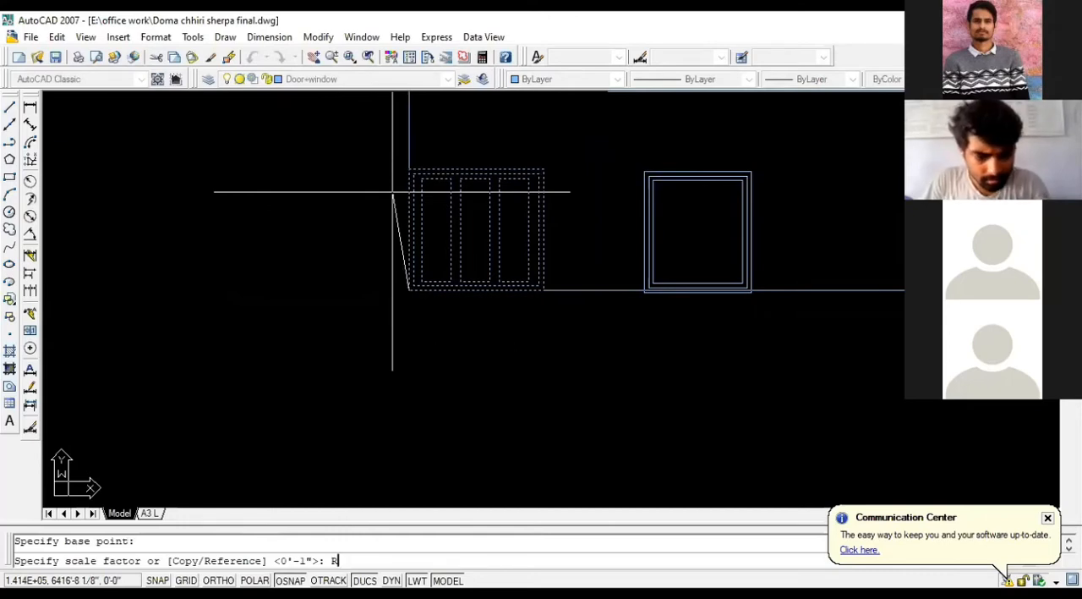
text(R)
key(Return)
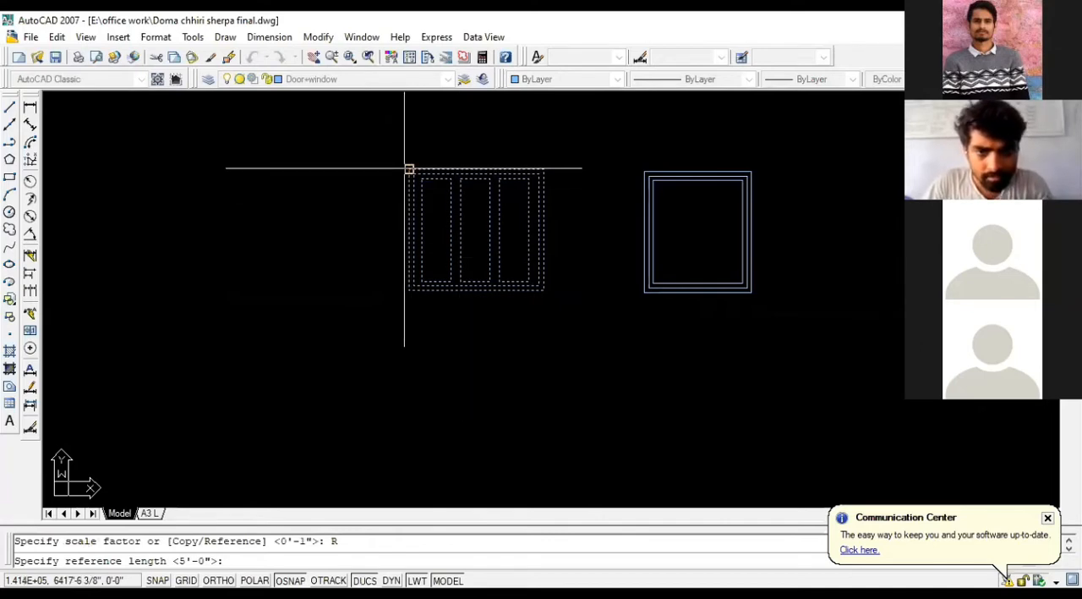
click(410, 169)
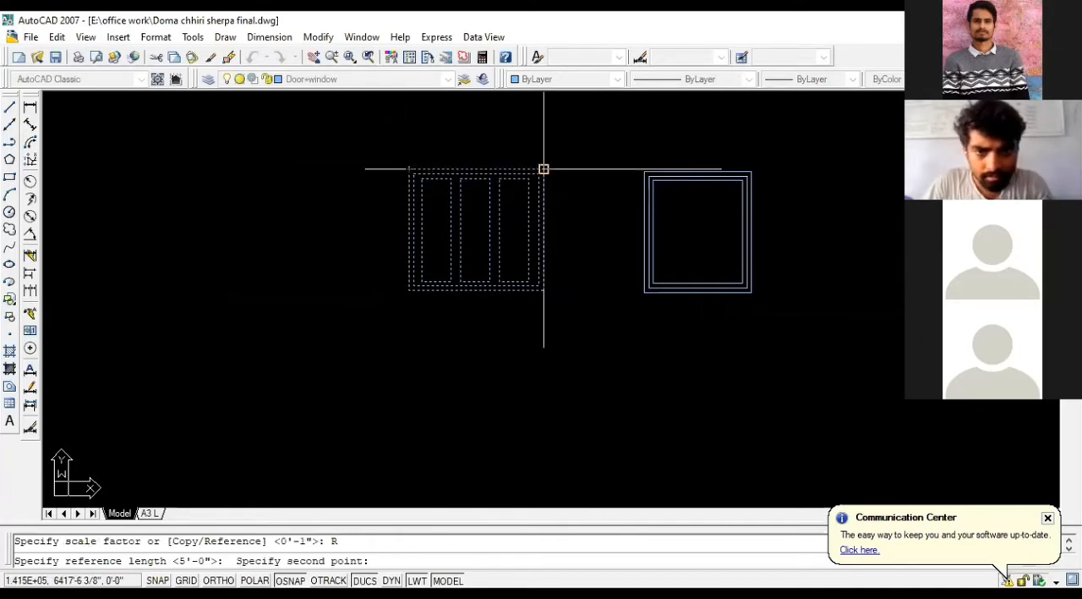
click(544, 168)
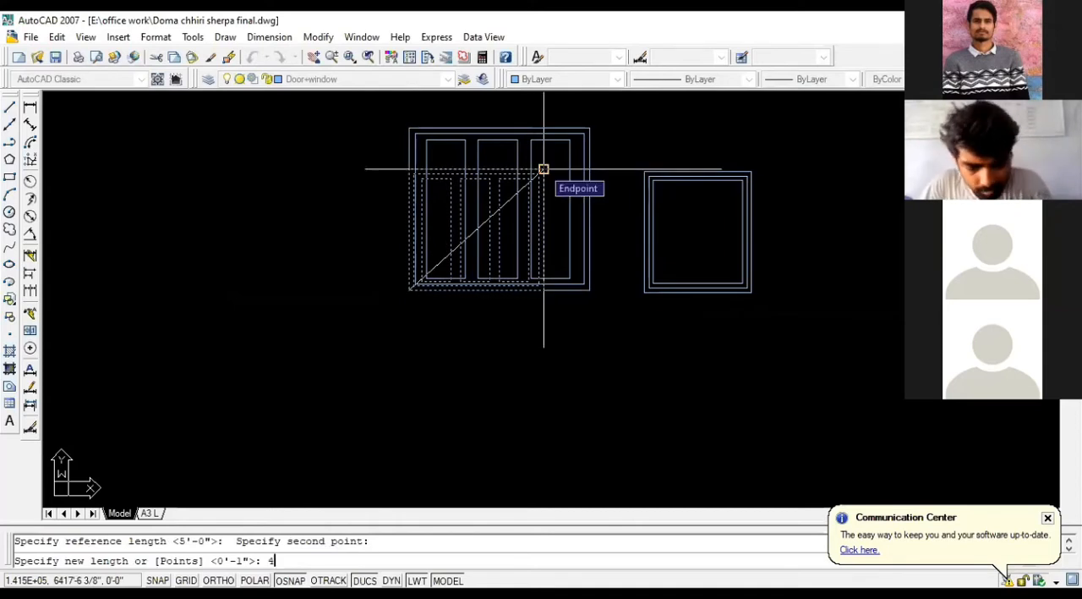
text(4')
key(Return)
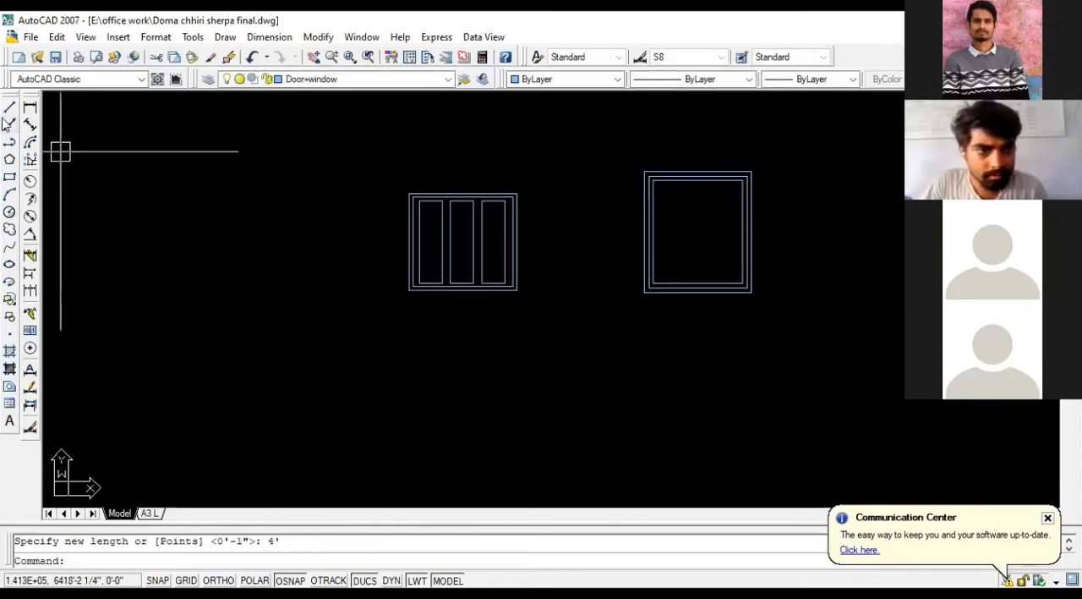
Step: Add a linear dimension for the scaled window's overall width just below its bottom edge
click(30, 107)
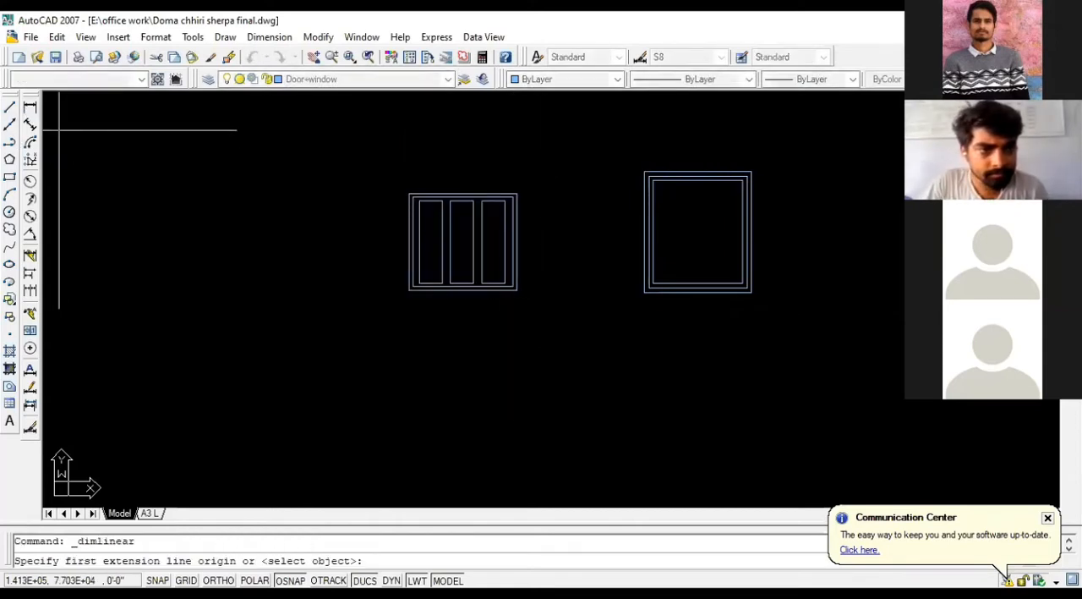
scroll(402, 291, up, 3)
click(416, 289)
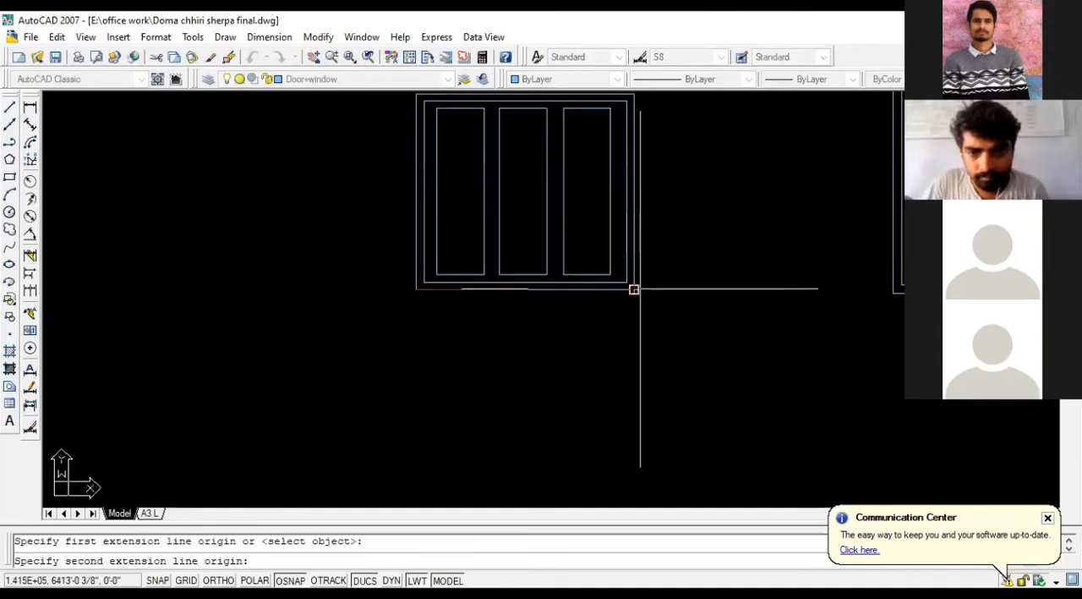
click(635, 289)
click(622, 338)
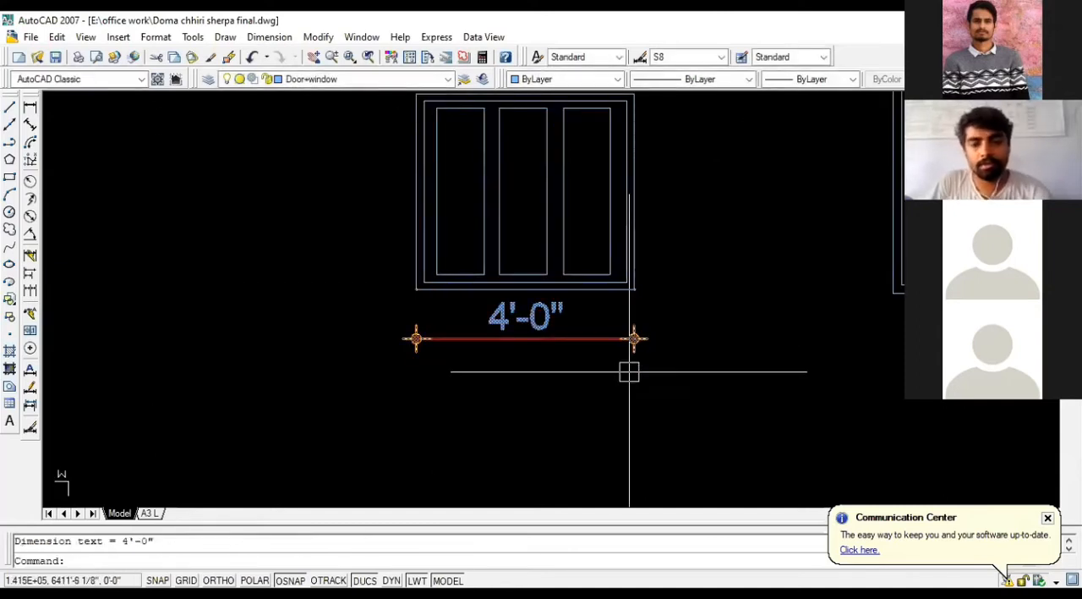
Step: Measure the scaled window's overall height along its right edge with a linear dimension, without placing it
scroll(634, 370, down, 2)
key(Return)
click(633, 200)
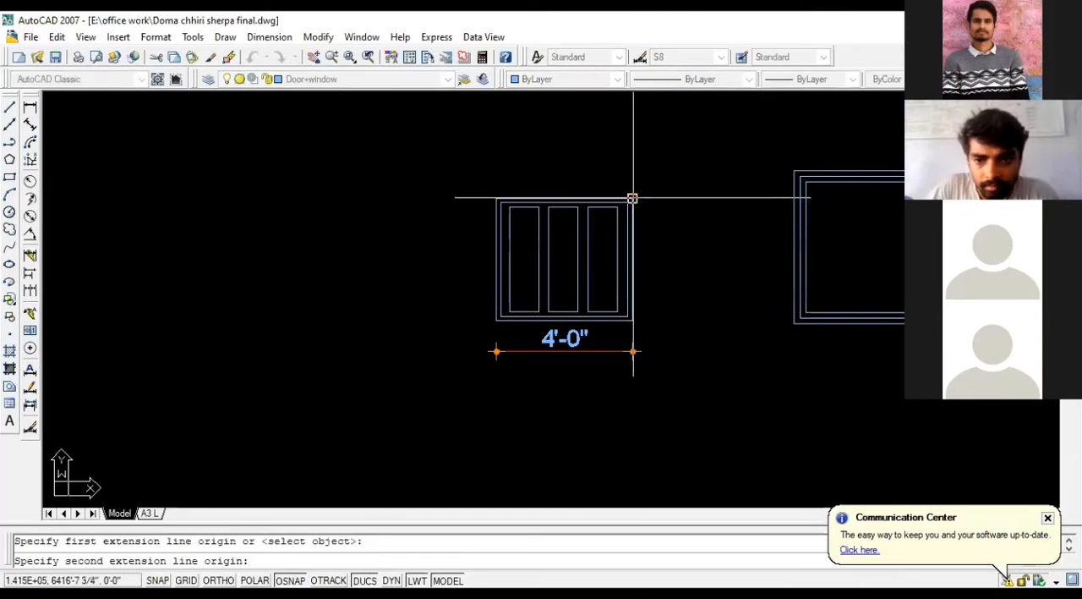
click(633, 320)
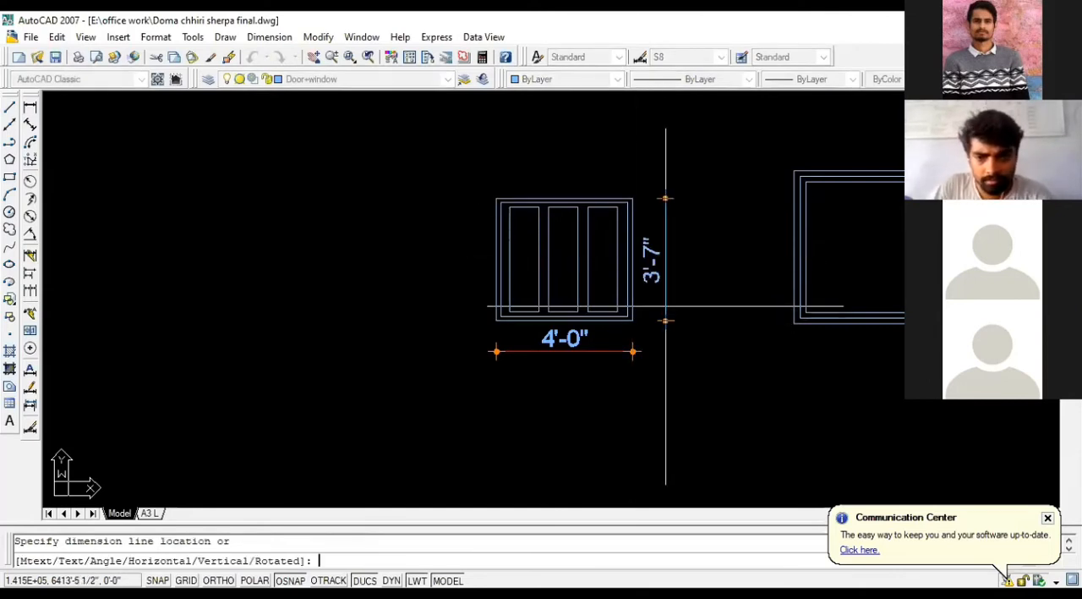
key(Escape)
Step: Delete the width dimension below the scaled three-pane window
click(544, 374)
click(437, 333)
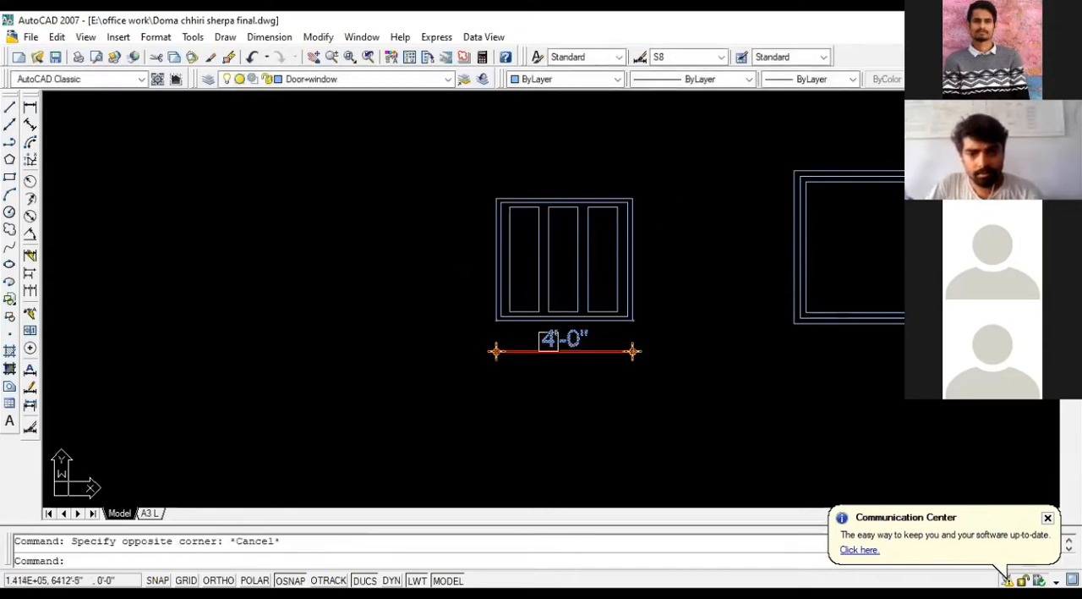
key(Delete)
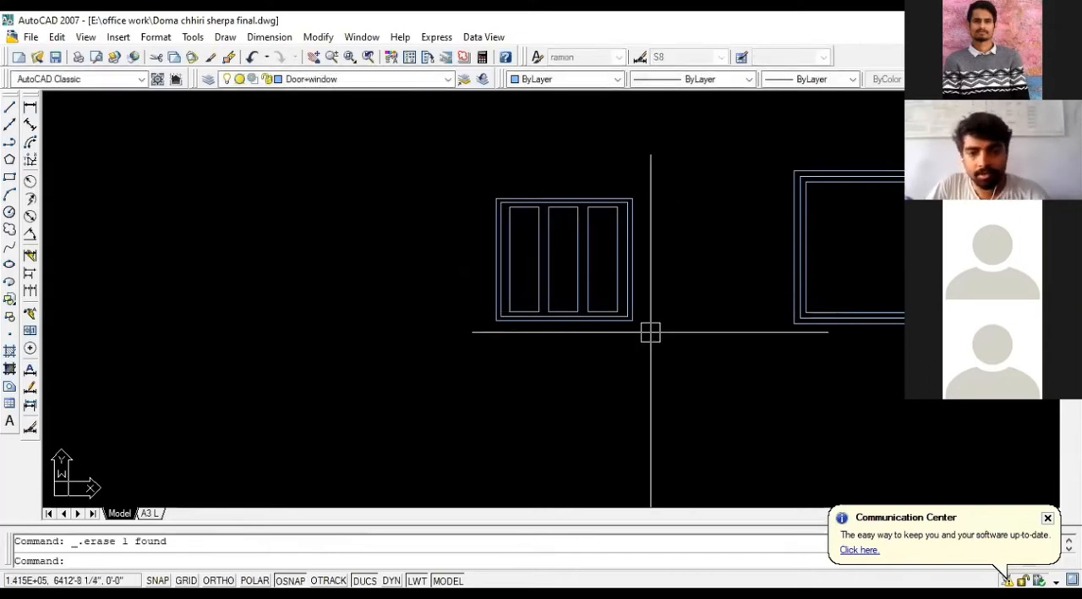
key(Escape)
scroll(648, 332, down, 2)
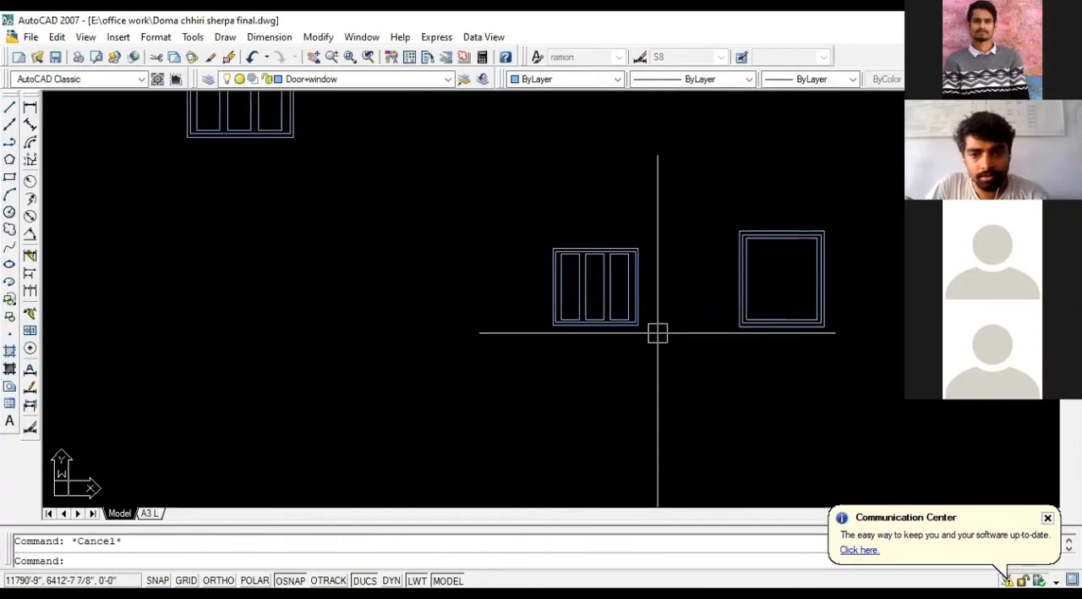
click(658, 332)
click(538, 231)
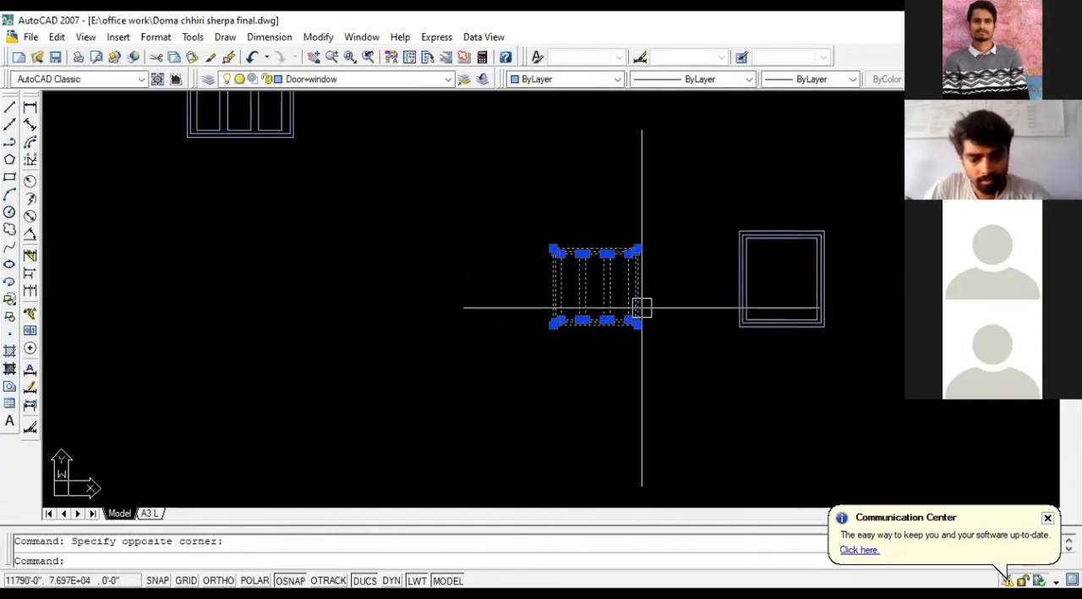
text(CO)
key(Return)
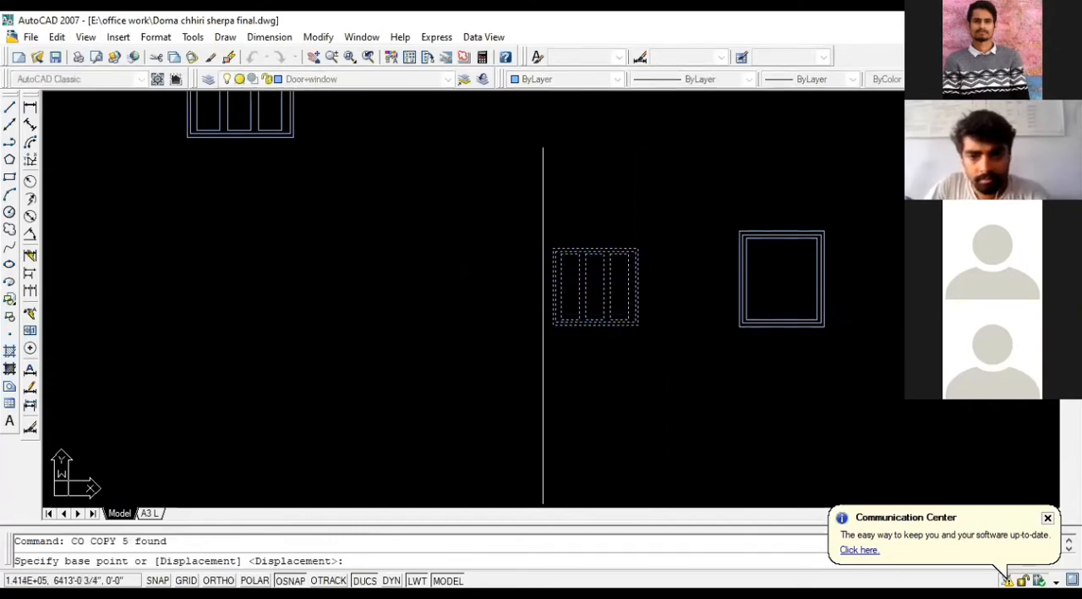
click(553, 324)
scroll(685, 296, down, 3)
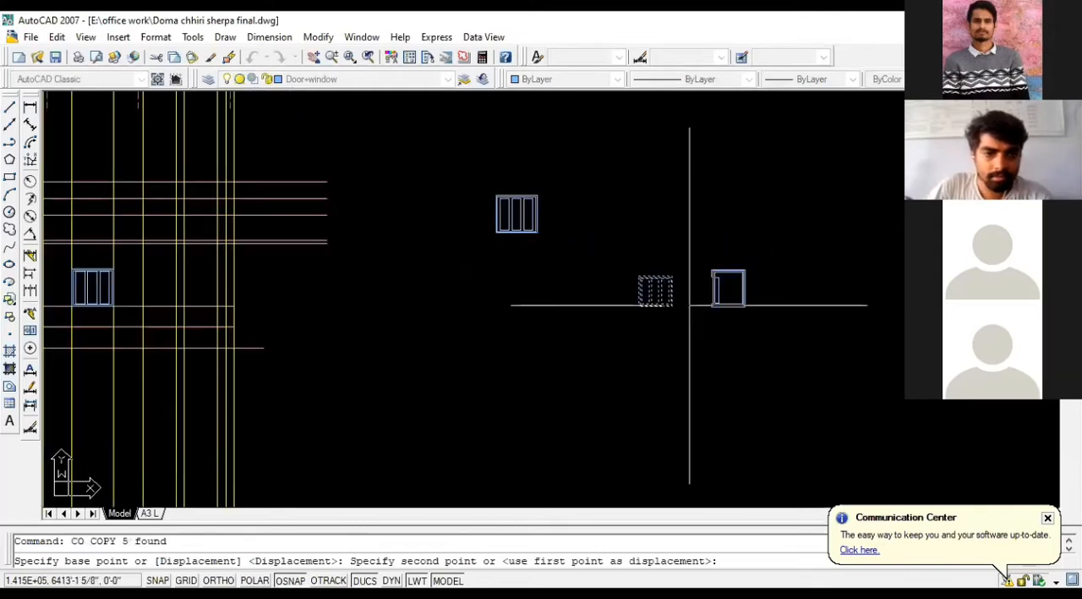
scroll(173, 302, up, 2)
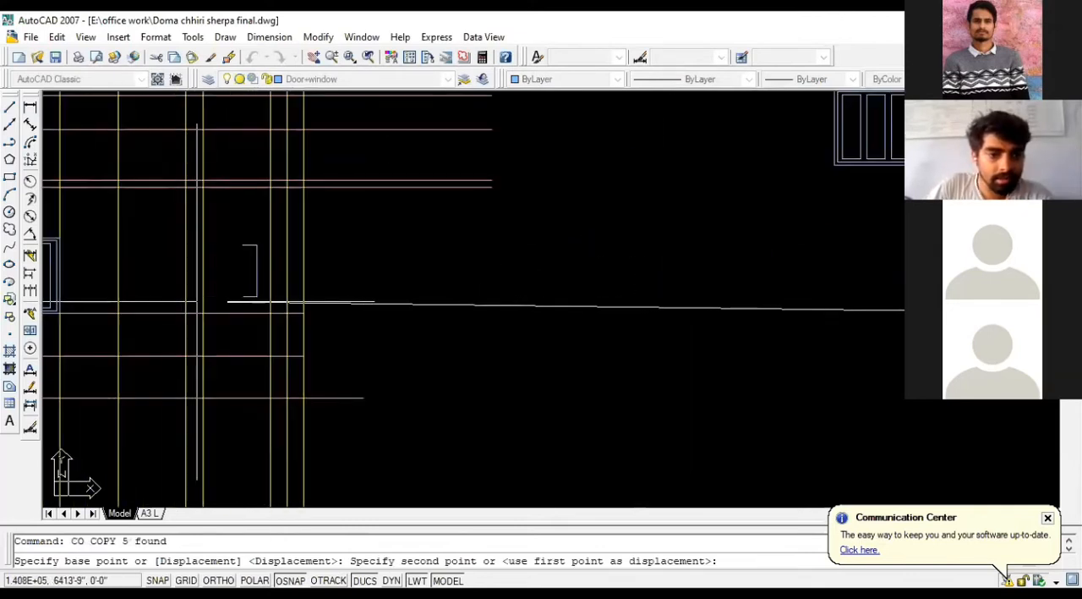
scroll(201, 314, down, 3)
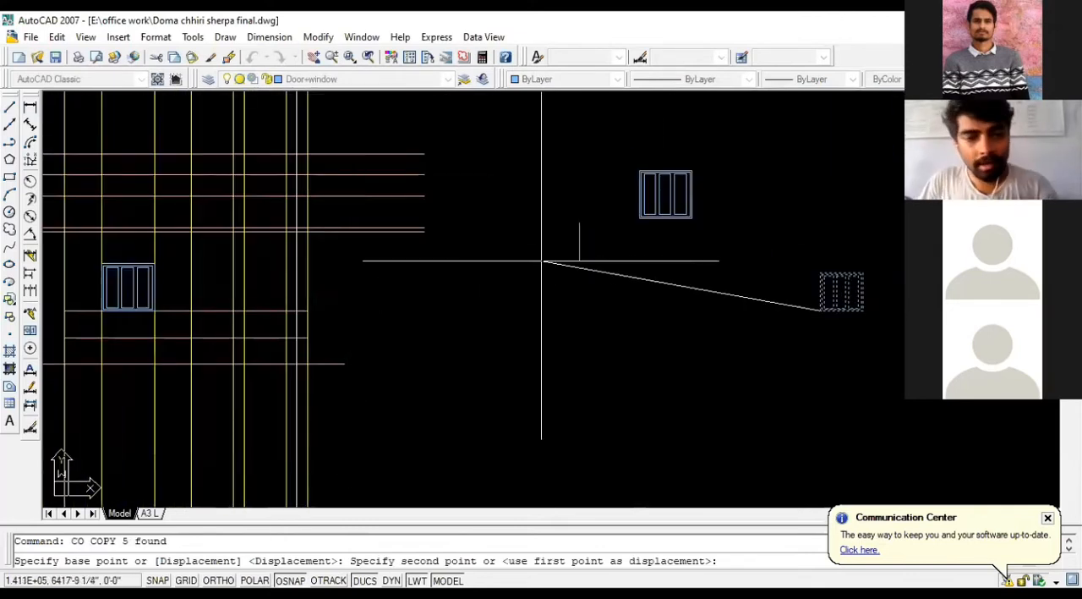
key(Escape)
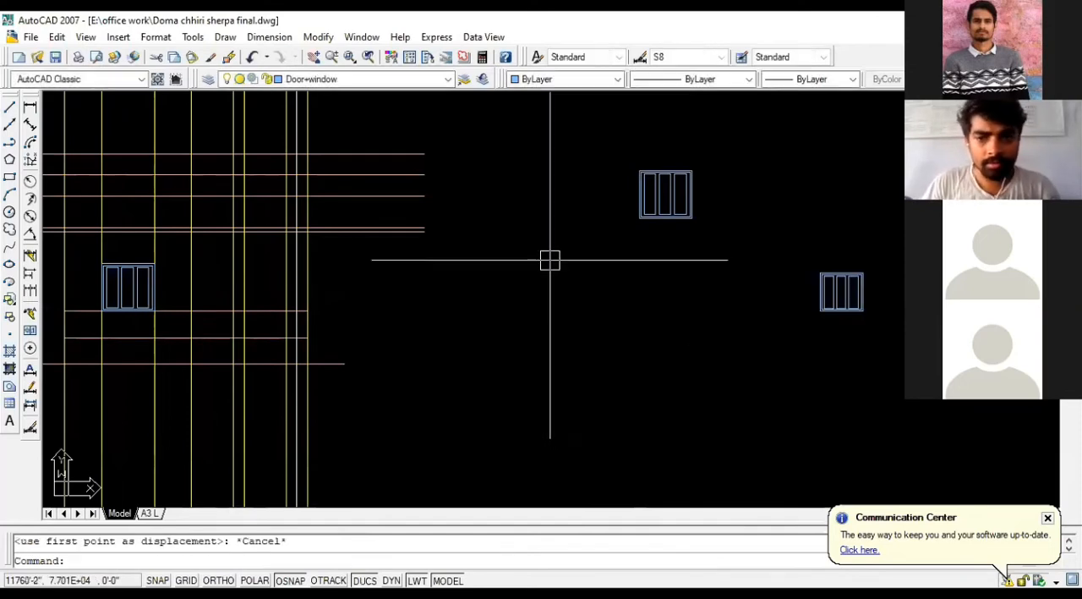
Step: Copy the detailed 5' by 4.5' three-pane window into the empty space on its right, above the 4' window
scroll(454, 258, down, 2)
scroll(741, 271, up, 2)
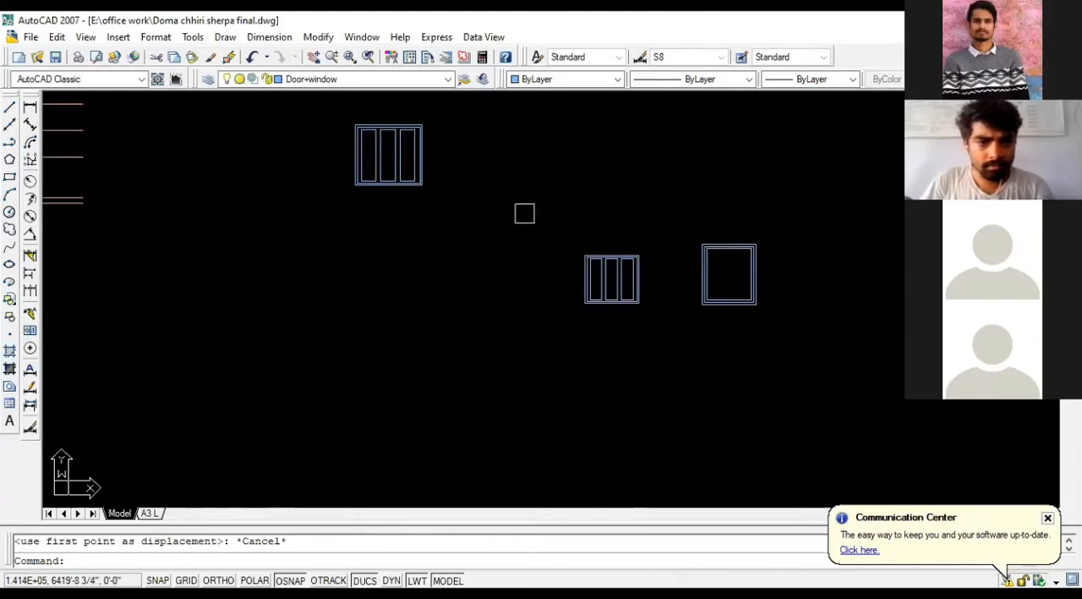
scroll(524, 213, down, 5)
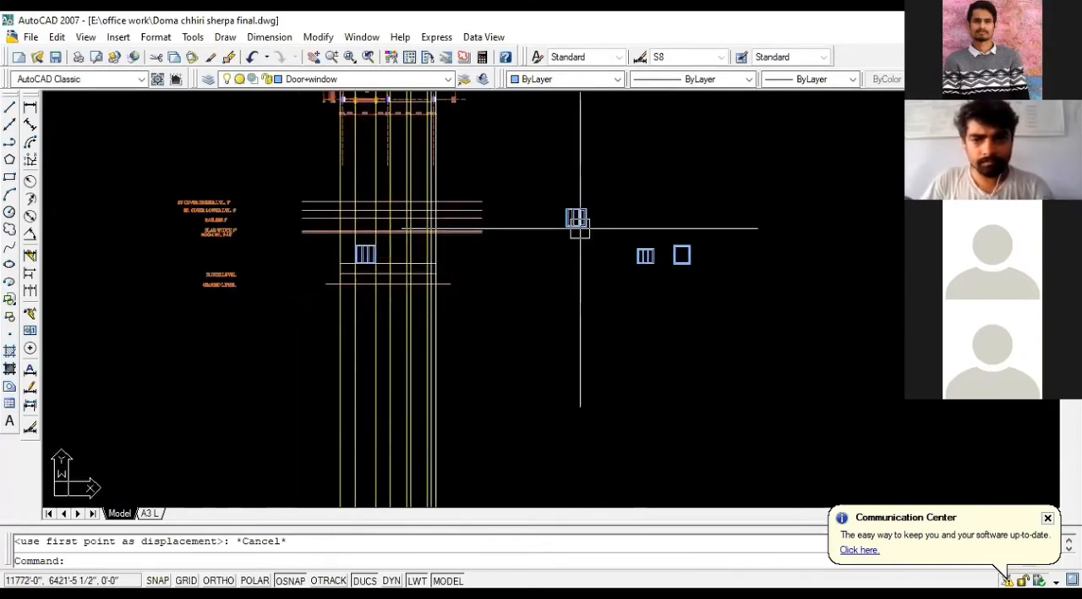
scroll(601, 234, up, 1)
click(601, 234)
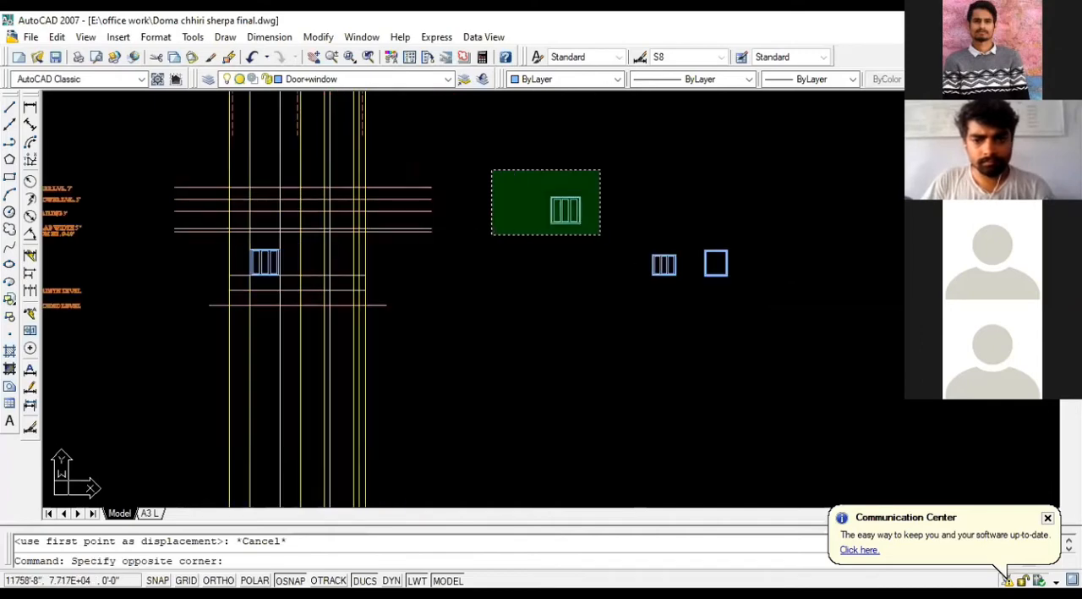
click(490, 170)
text(co)
key(Return)
click(546, 208)
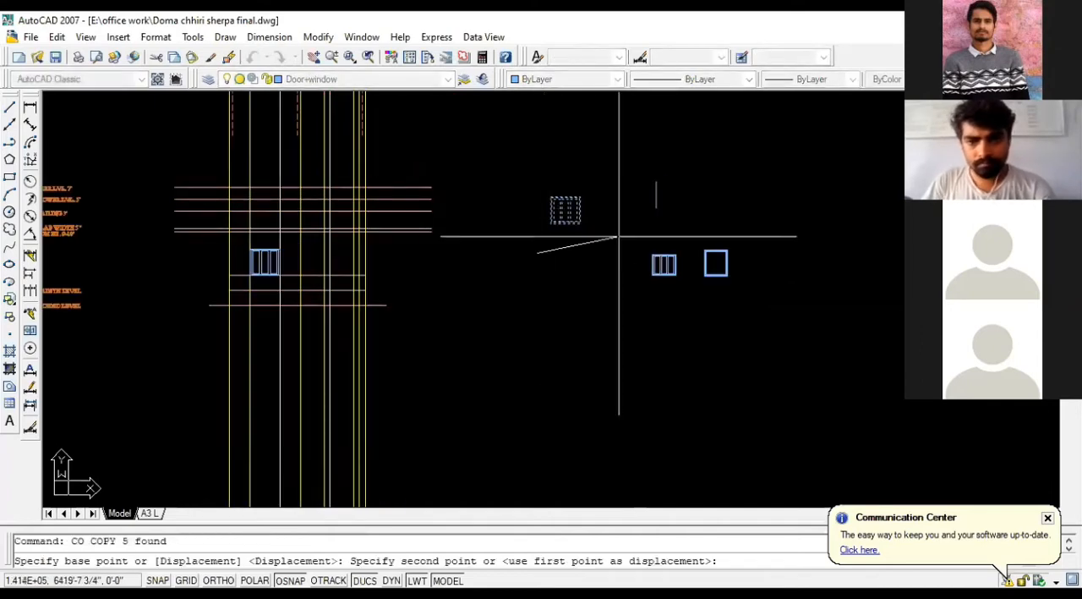
click(635, 188)
key(Escape)
Step: Scale the new window copy by reference from its lower-left corner, using its lower-right to upper-left diagonal as reference and 4' as new length
scroll(669, 204, up, 3)
click(683, 217)
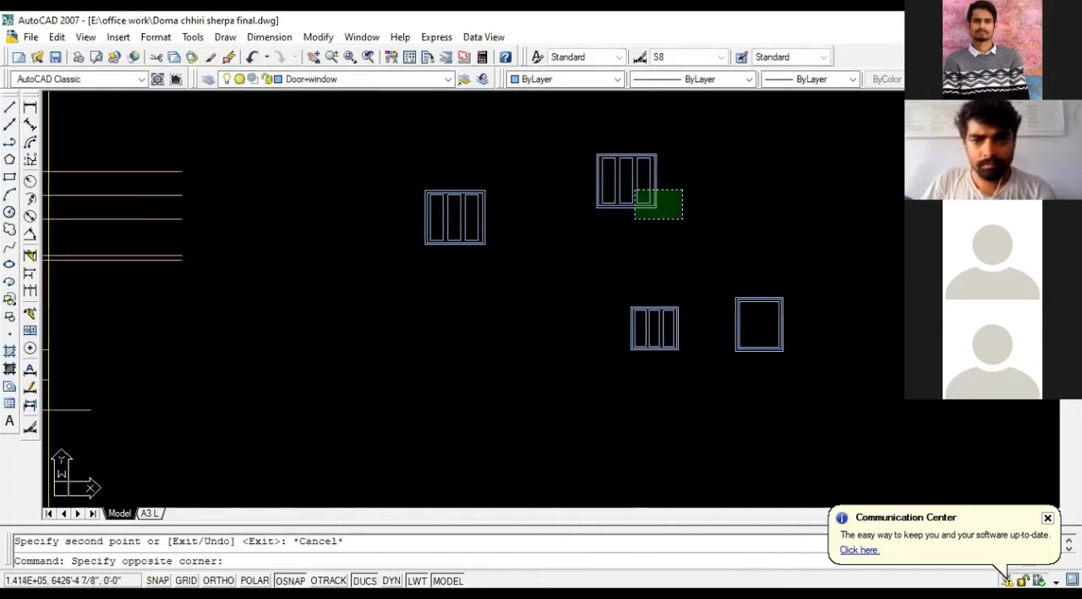
click(579, 139)
text(SC)
key(Return)
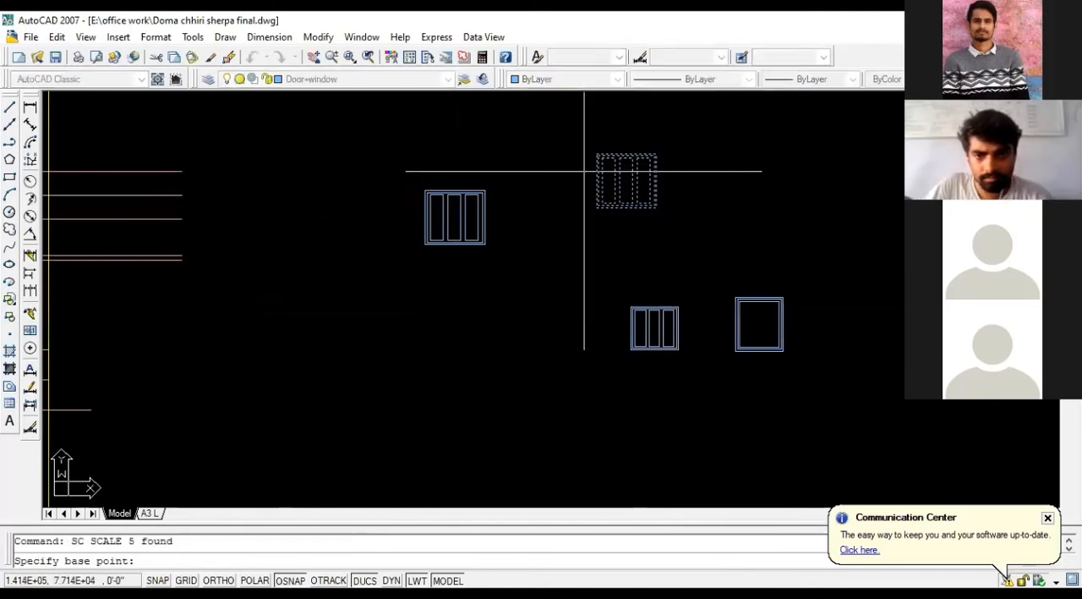
scroll(582, 182, up, 2)
click(608, 224)
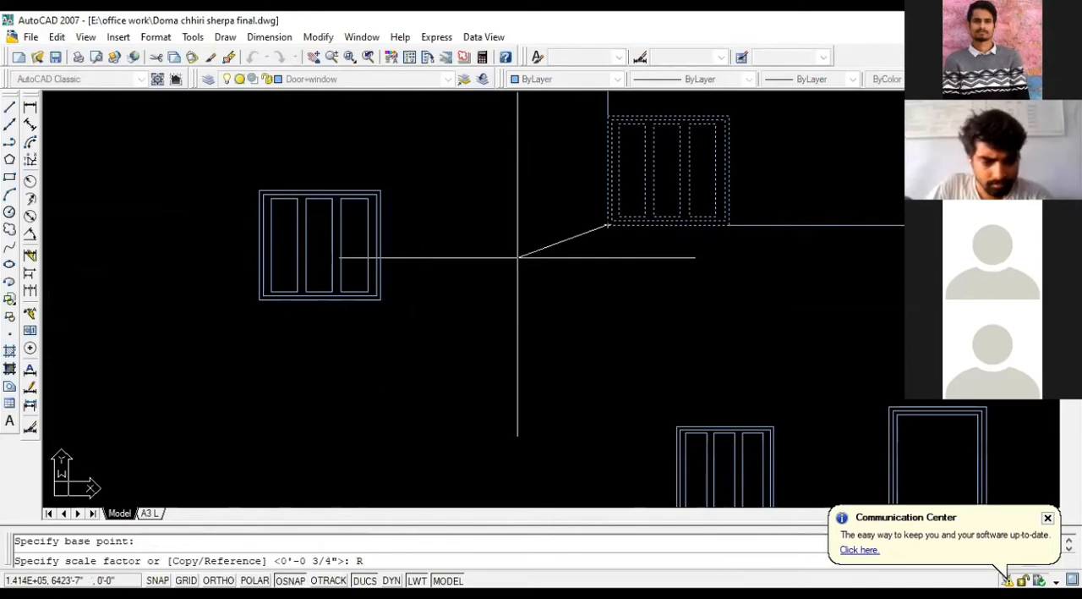
text(R)
key(Return)
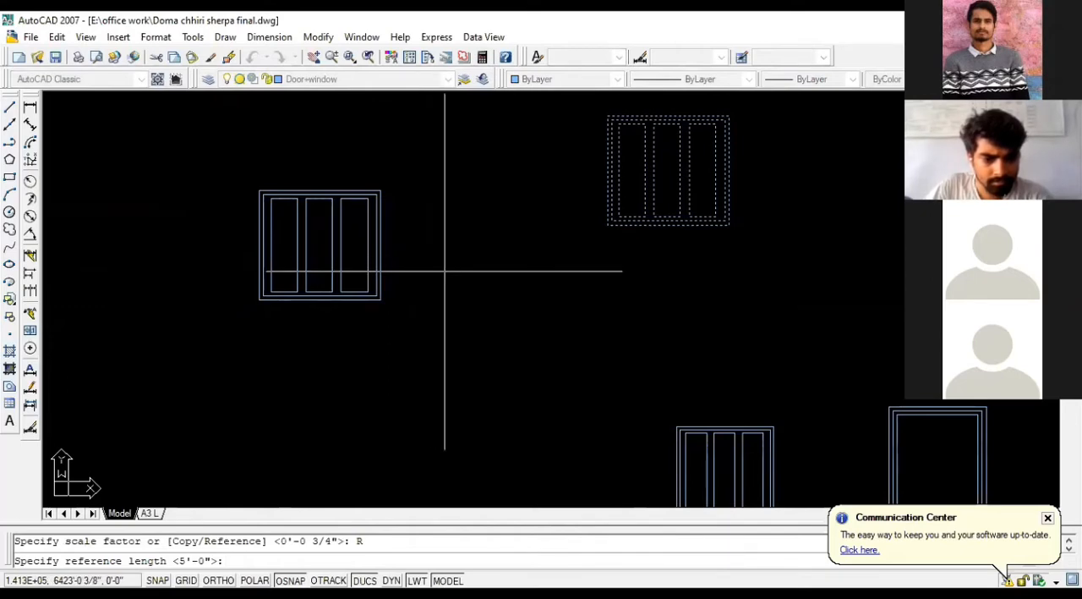
click(729, 225)
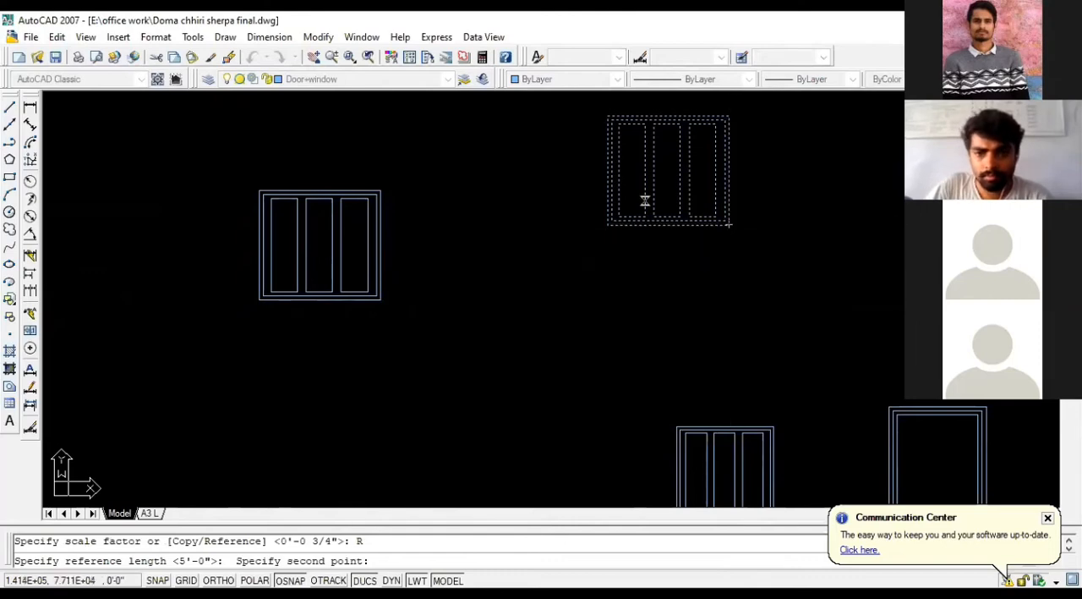
click(608, 119)
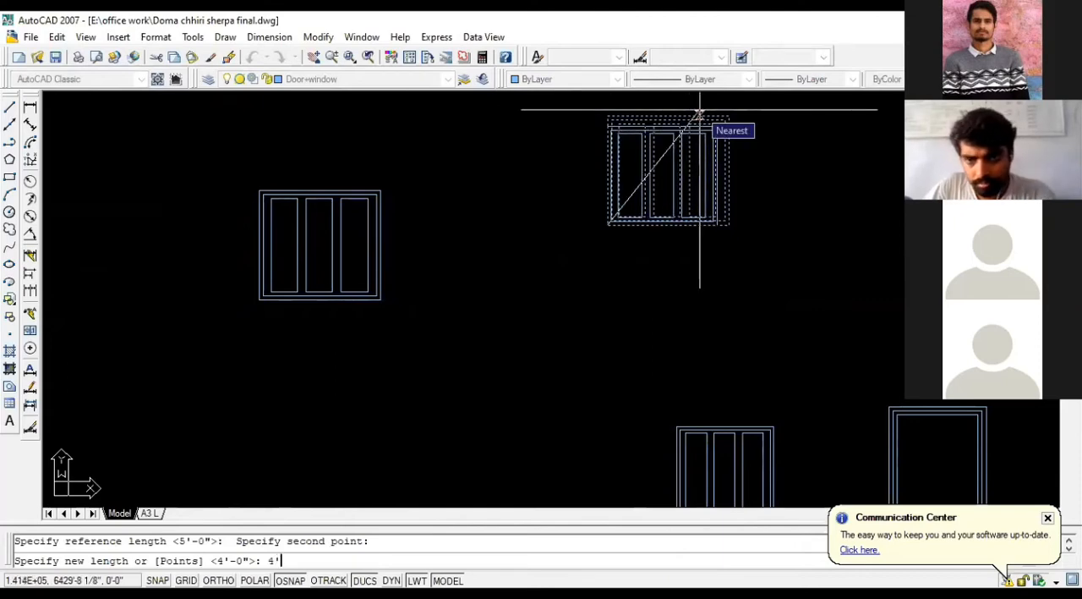
text(4')
key(Return)
Step: Measure the newly scaled window copy's overall width along its bottom edge with a linear dimension, without placing it
click(30, 107)
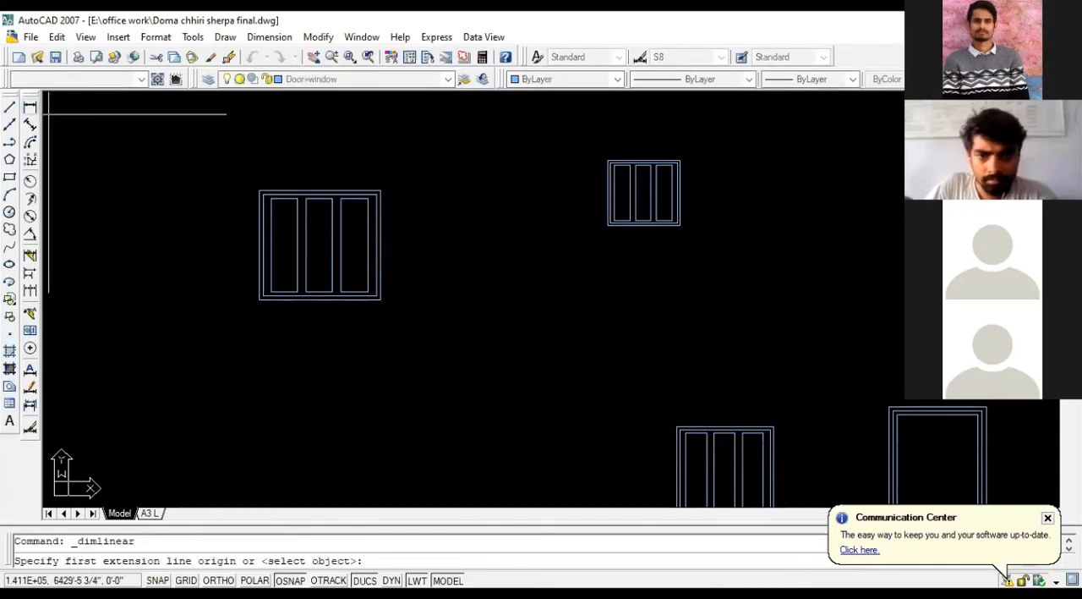
click(679, 225)
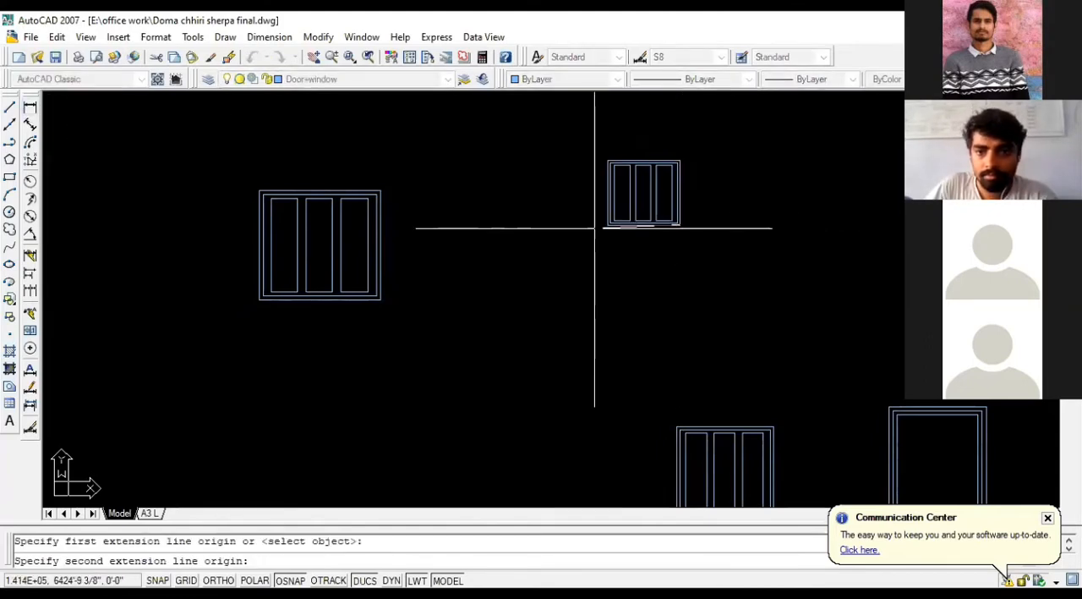
click(607, 227)
key(Escape)
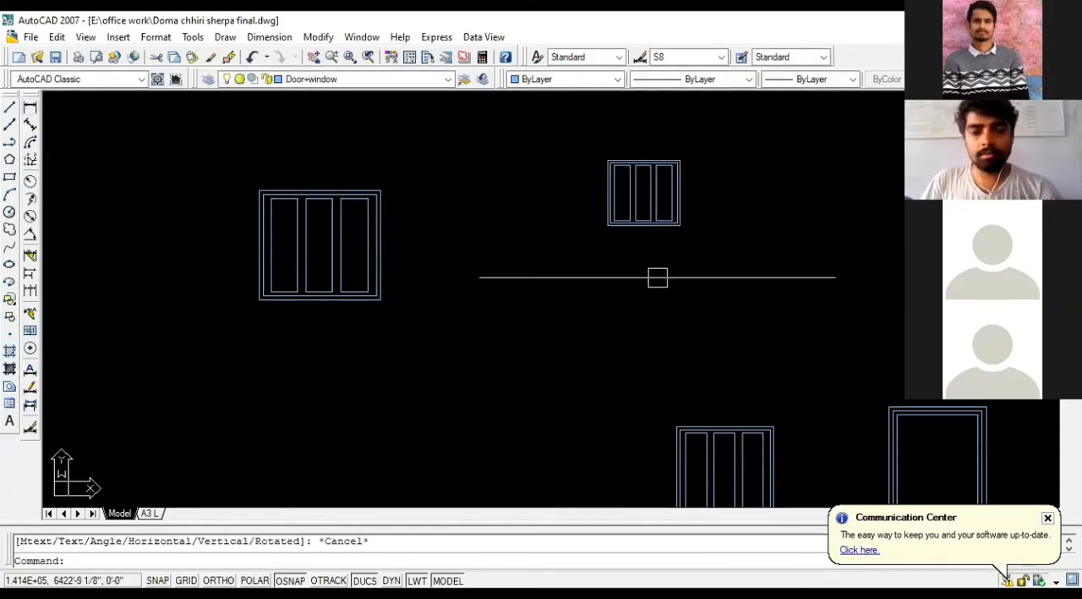
Step: Examine the horizontal sill line under the three-pane window placed in the front elevation
scroll(668, 288, down, 2)
scroll(702, 288, down, 2)
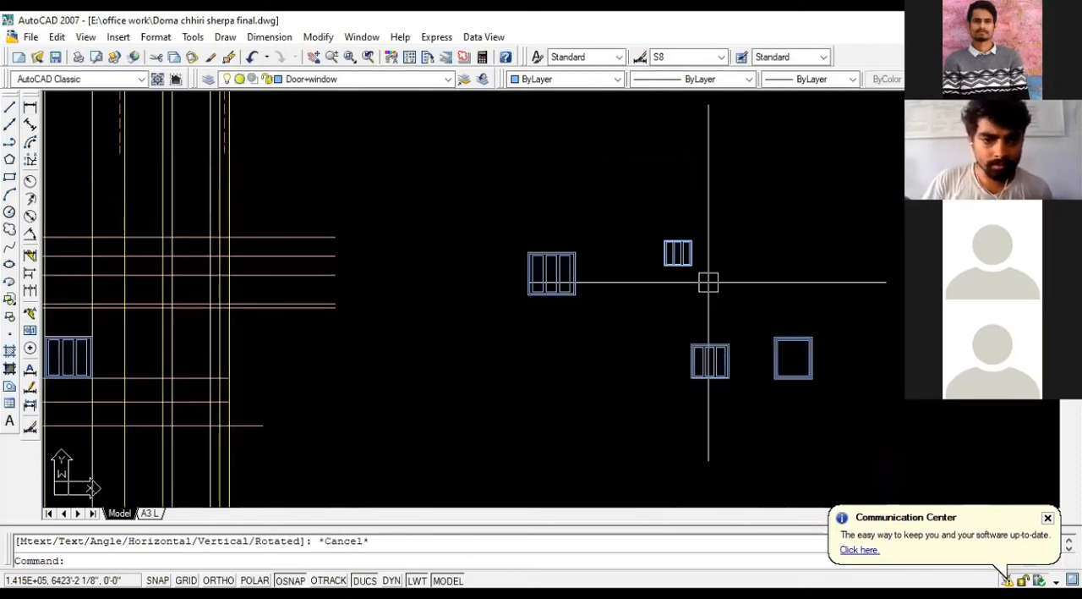
scroll(709, 282, down, 2)
scroll(330, 293, up, 3)
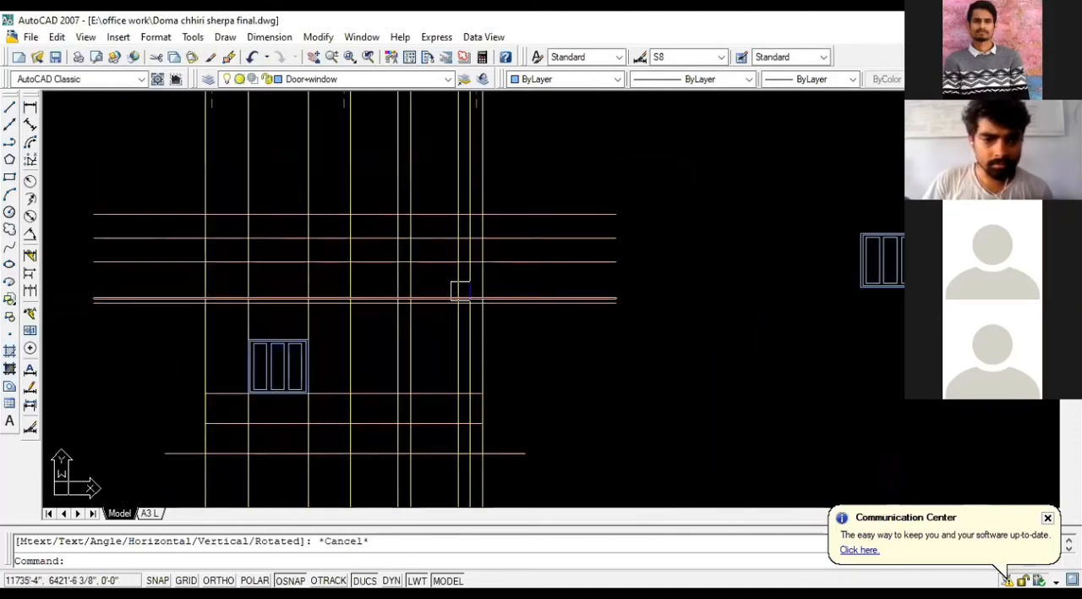
scroll(489, 291, down, 3)
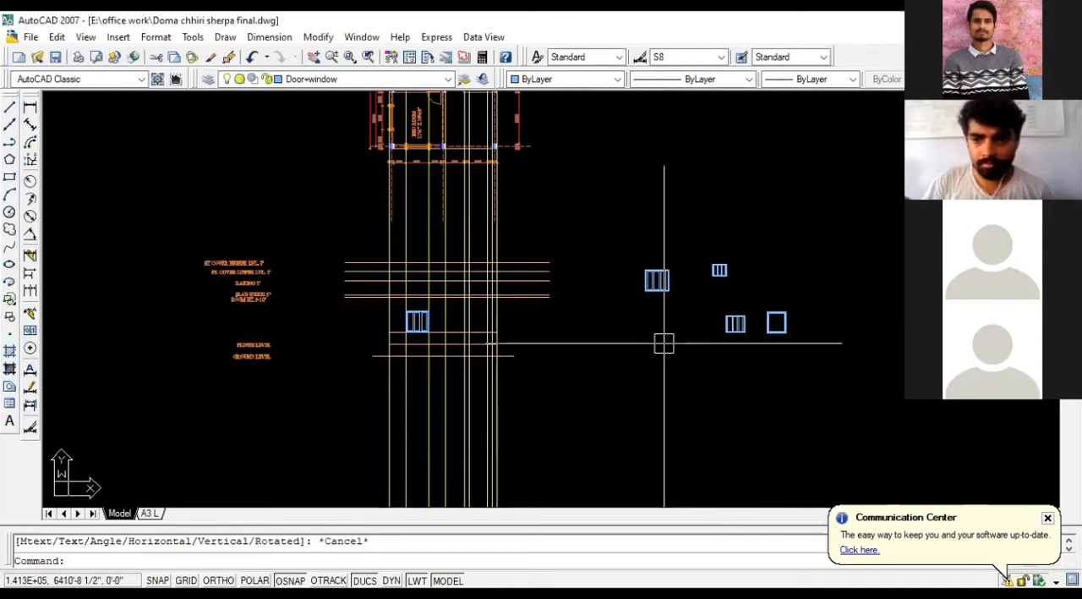
scroll(664, 342, up, 5)
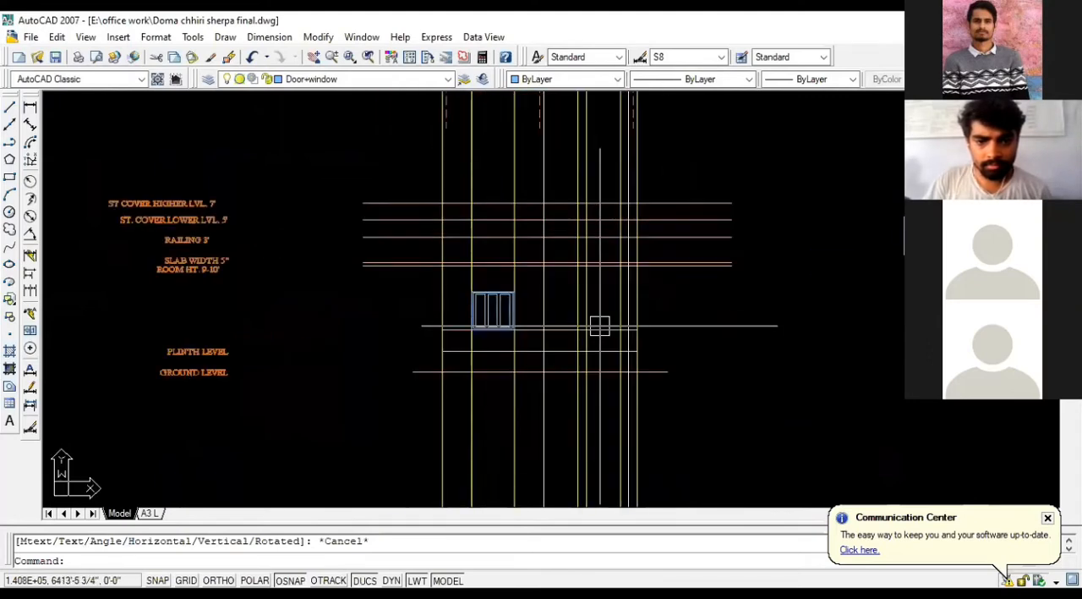
click(612, 333)
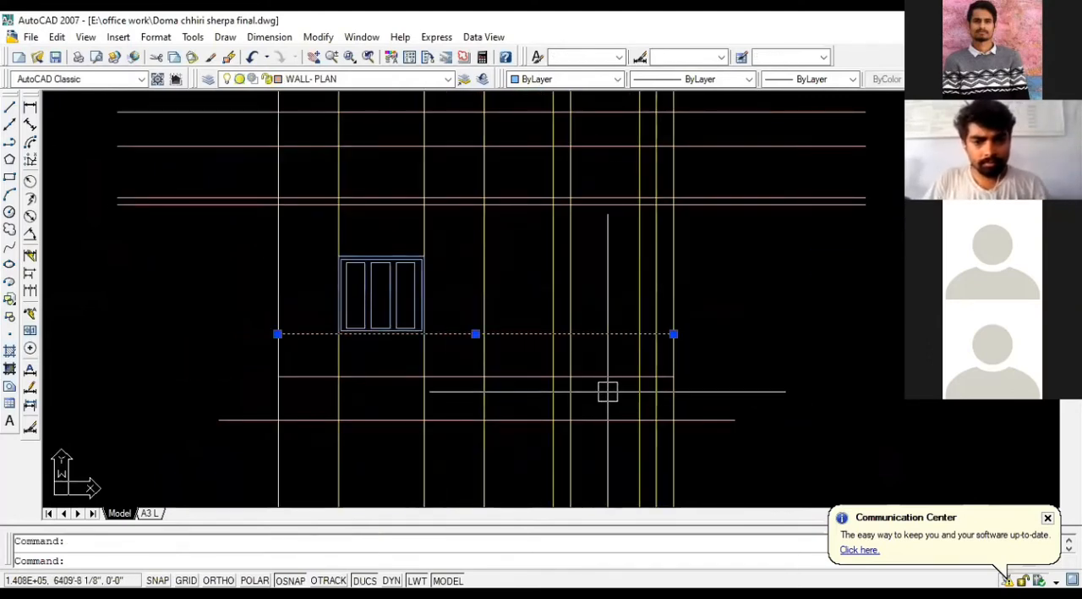
key(Escape)
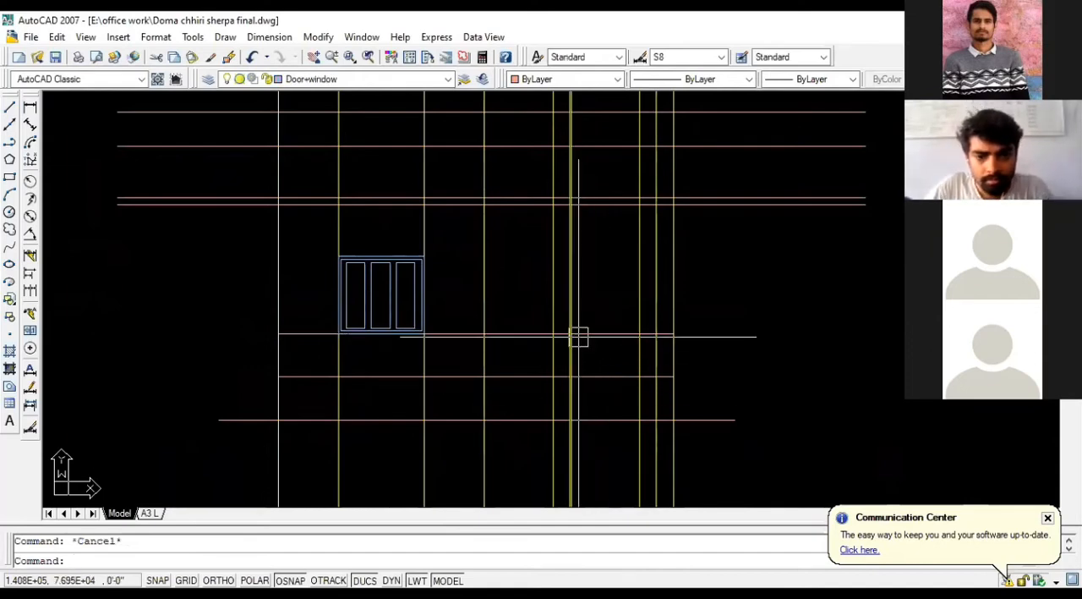
Step: Compare the elevation's level lines and placed window with the four separate window drawings beside it
scroll(380, 321, down, 2)
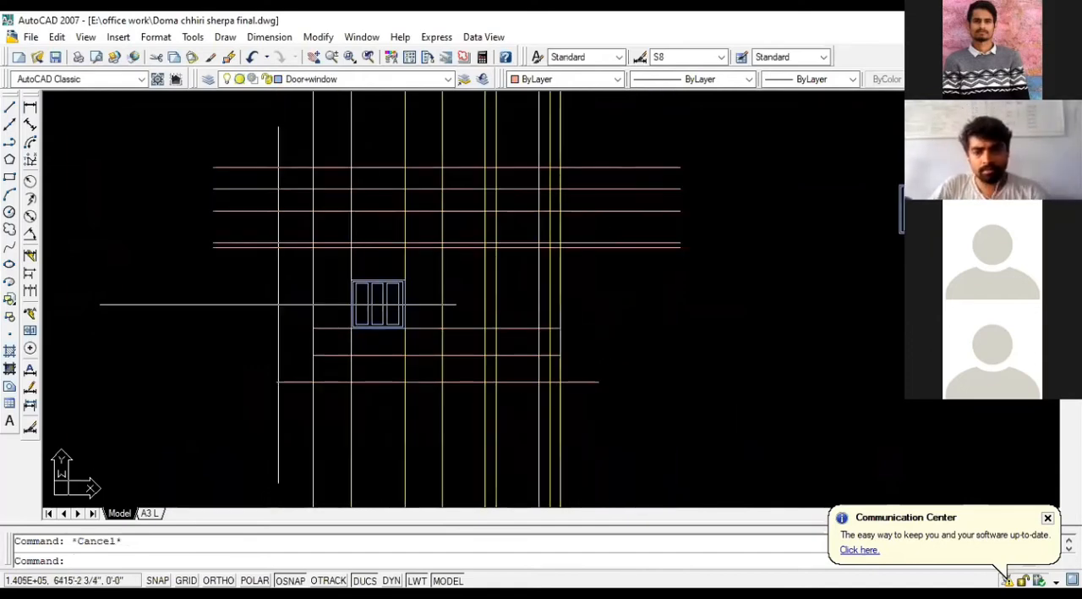
scroll(287, 306, down, 1)
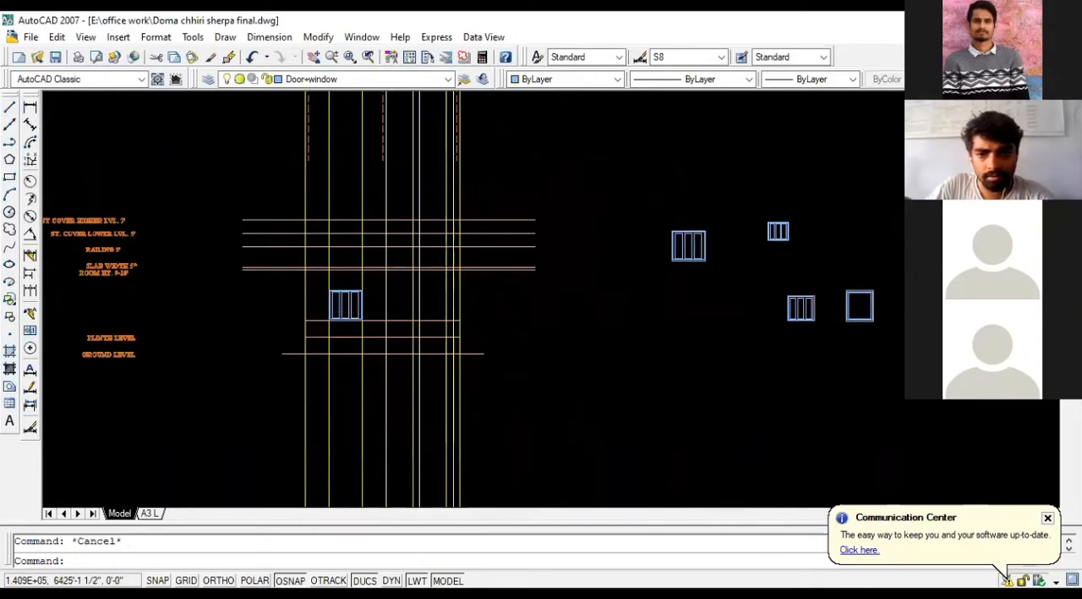
scroll(484, 240, down, 2)
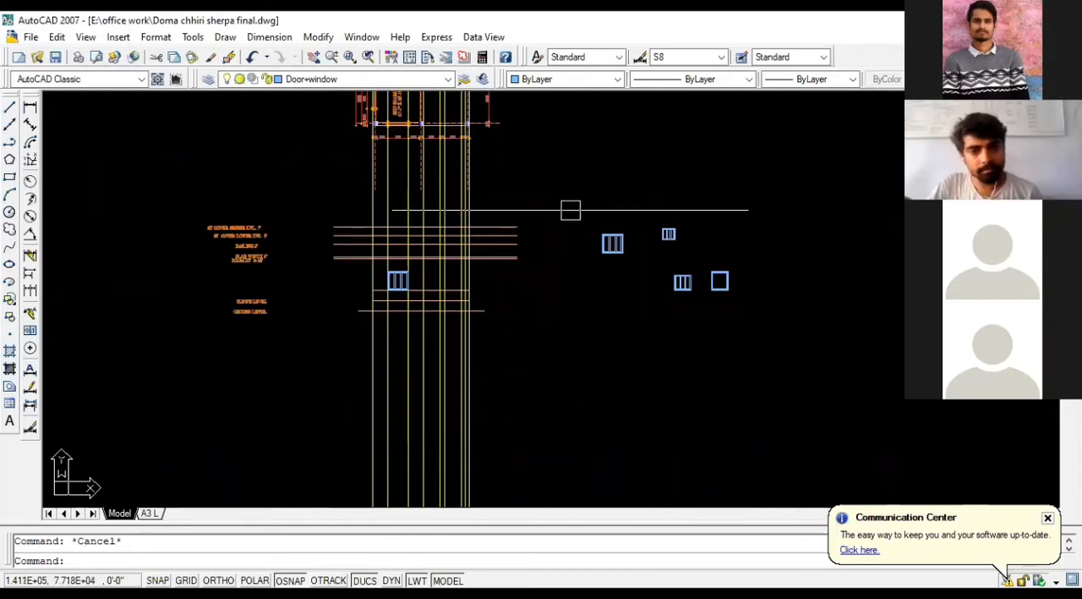
scroll(380, 296, up, 3)
scroll(720, 169, up, 2)
scroll(440, 182, down, 3)
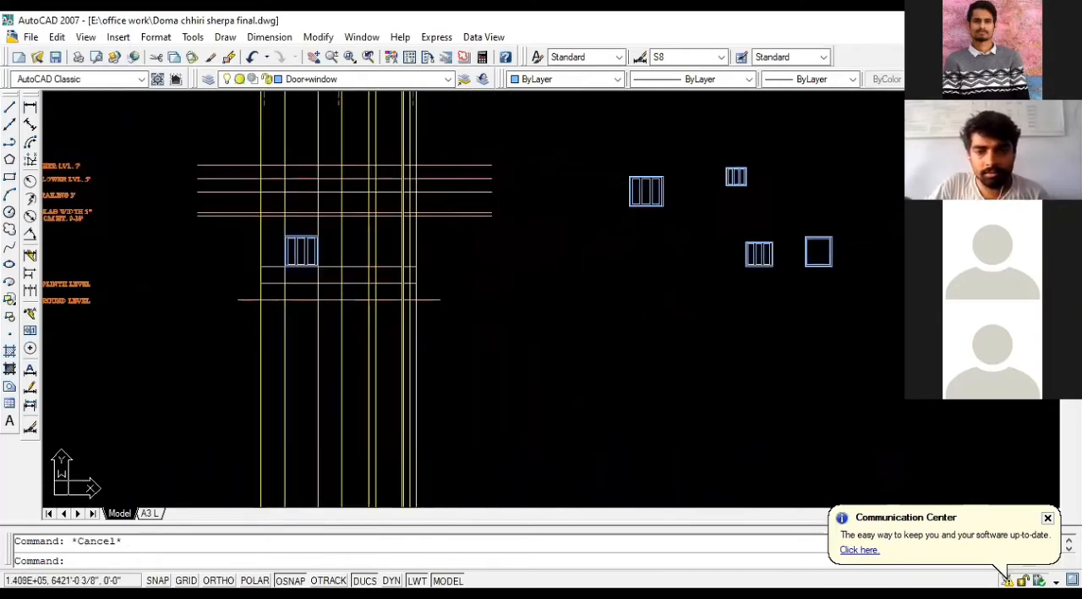
scroll(584, 150, up, 3)
scroll(444, 179, down, 4)
scroll(620, 249, up, 3)
scroll(609, 247, up, 1)
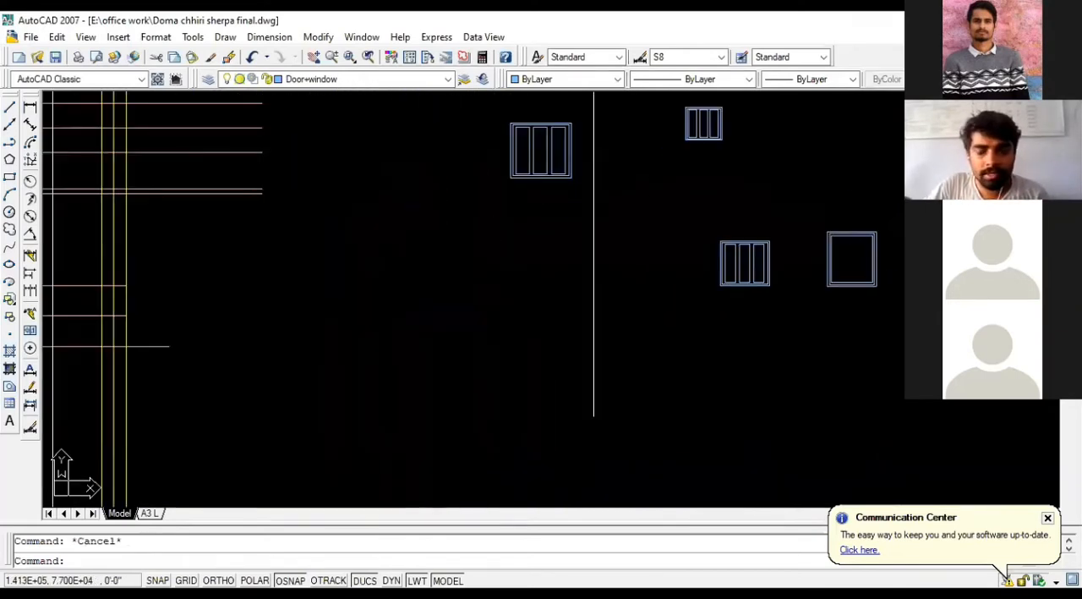
scroll(446, 136, down, 2)
click(446, 136)
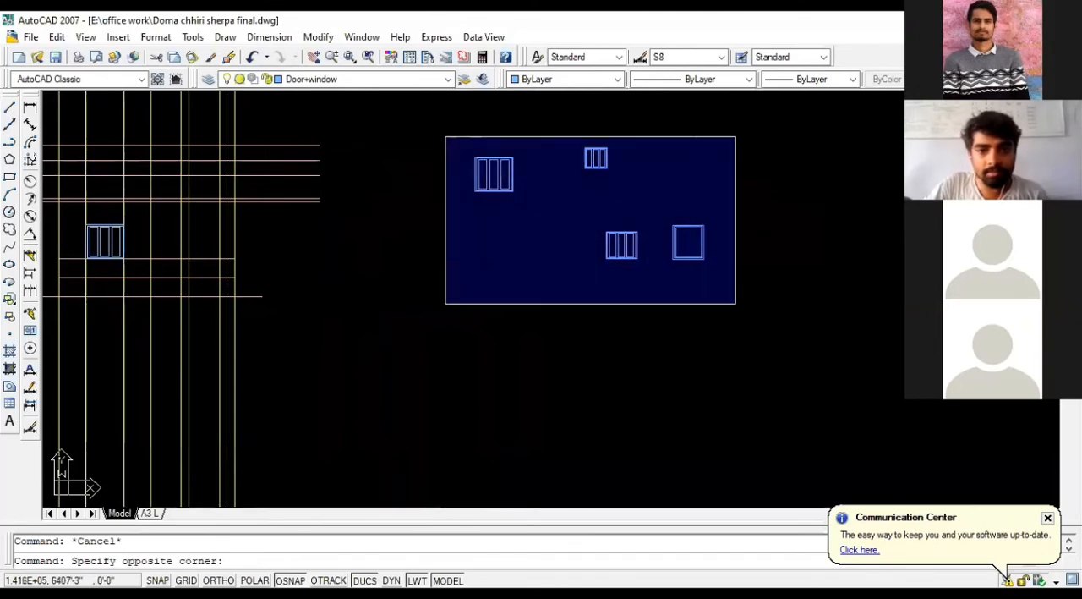
click(734, 303)
key(Escape)
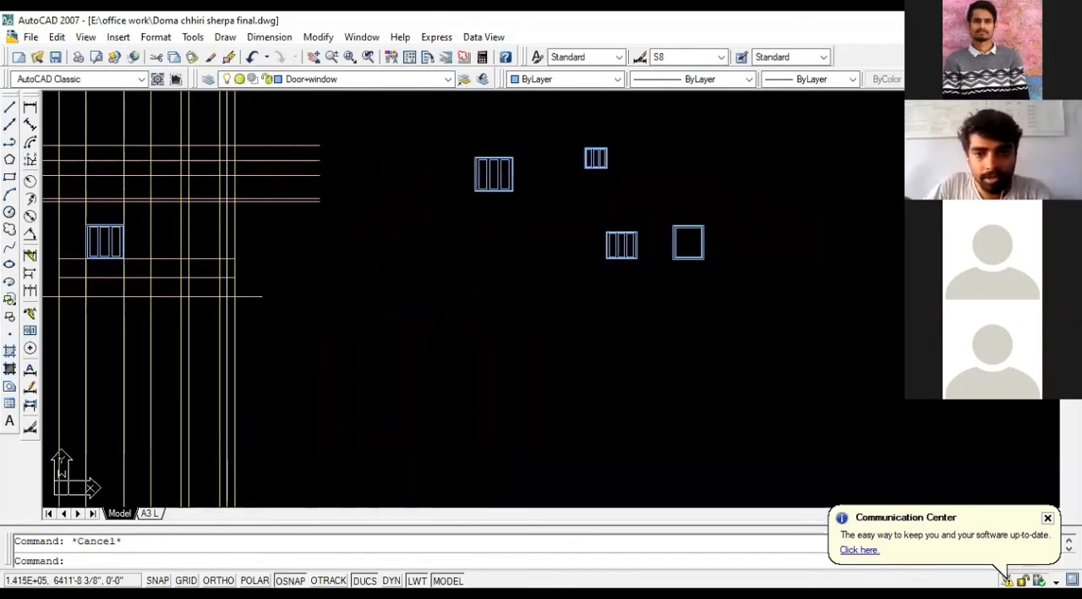
scroll(686, 224, up, 2)
scroll(686, 233, up, 3)
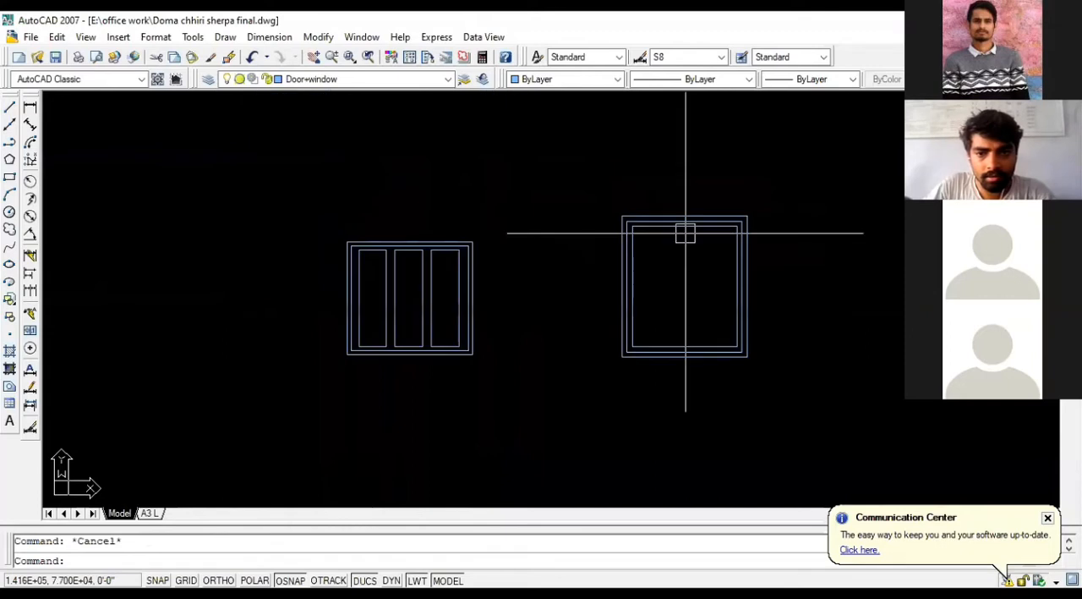
scroll(686, 232, down, 2)
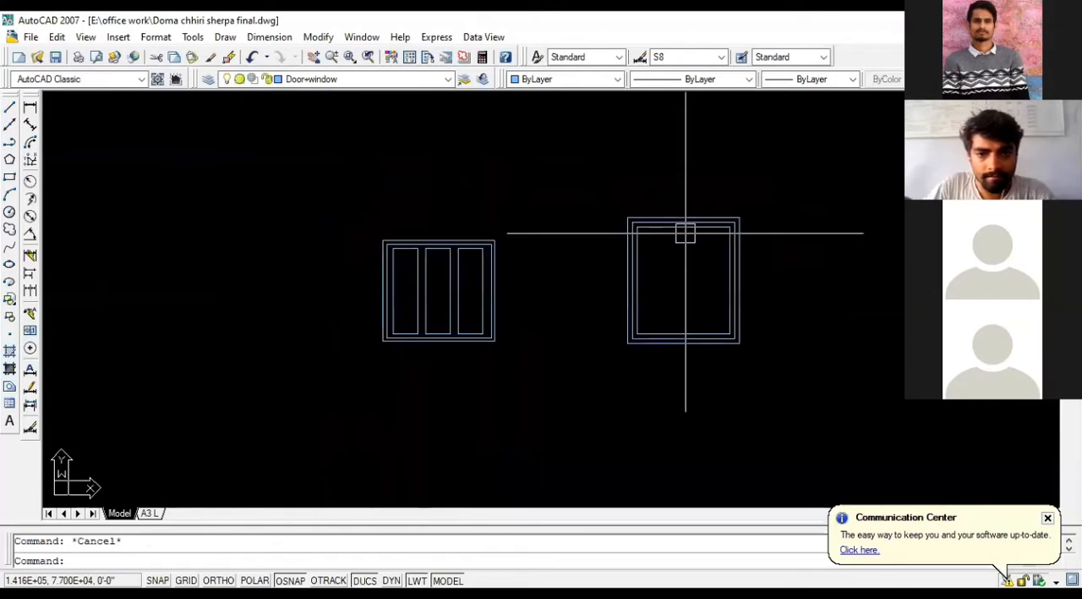
click(464, 278)
text(C)
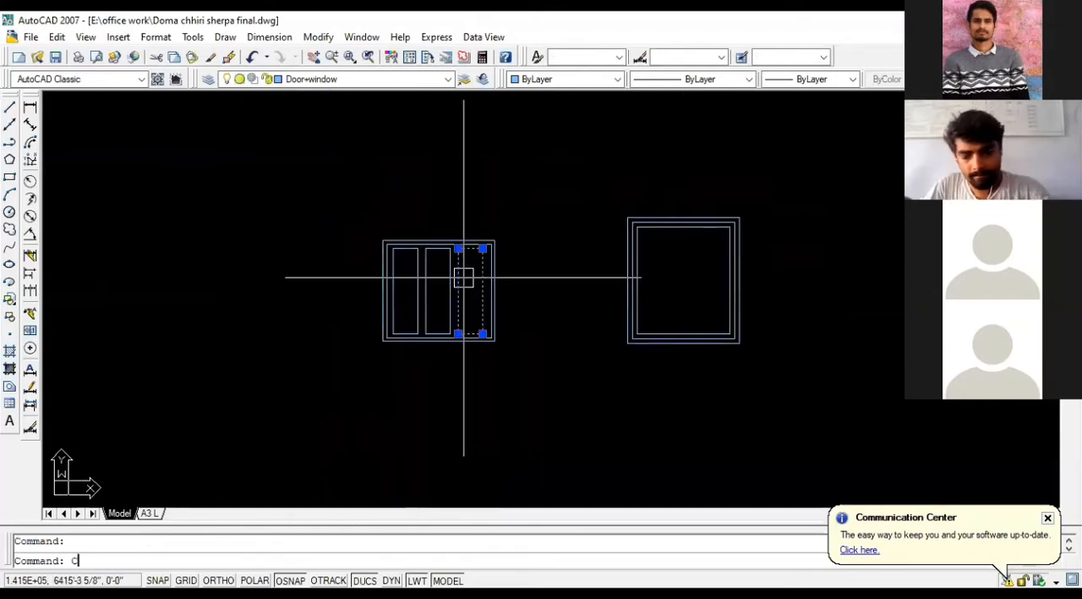
text(O)
key(Return)
click(457, 332)
scroll(660, 322, up, 3)
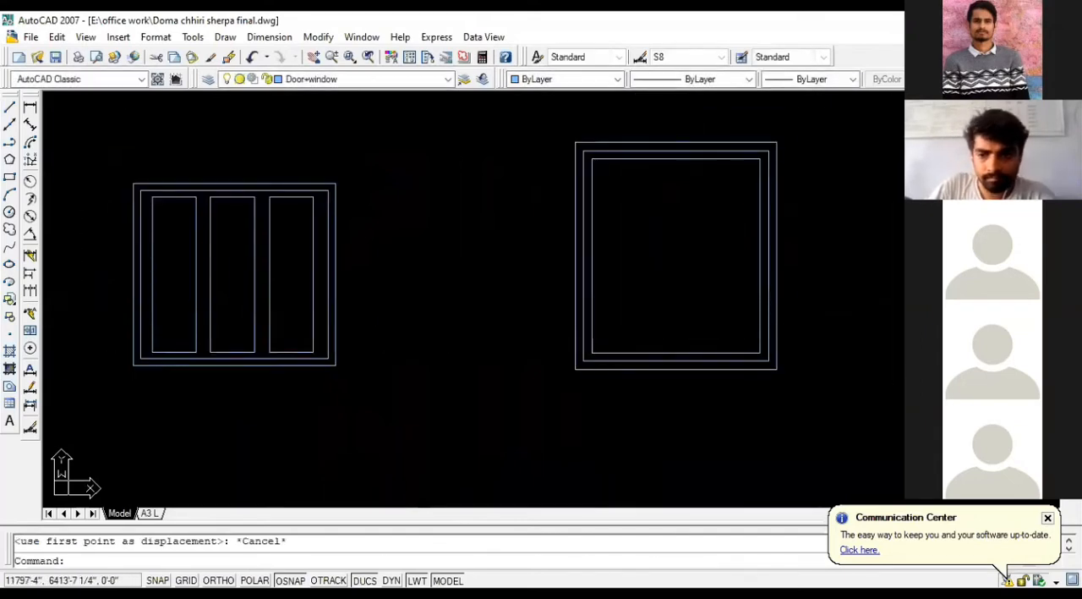
Step: Review the elevation's level lines and labels together with the ground floor plan's door and window openings they are projected from
scroll(808, 341, down, 1)
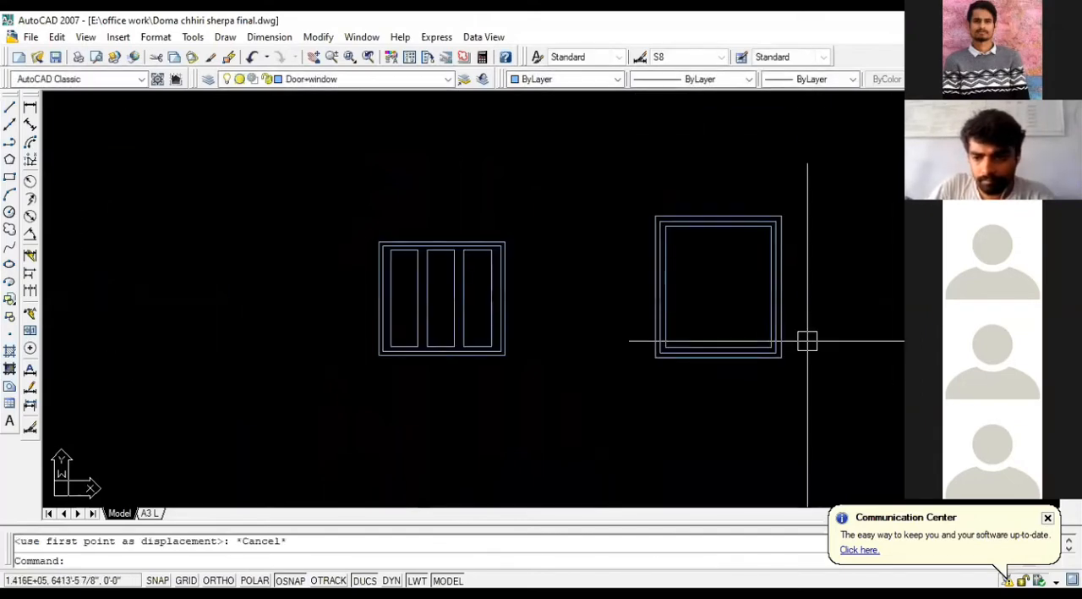
scroll(693, 235, down, 6)
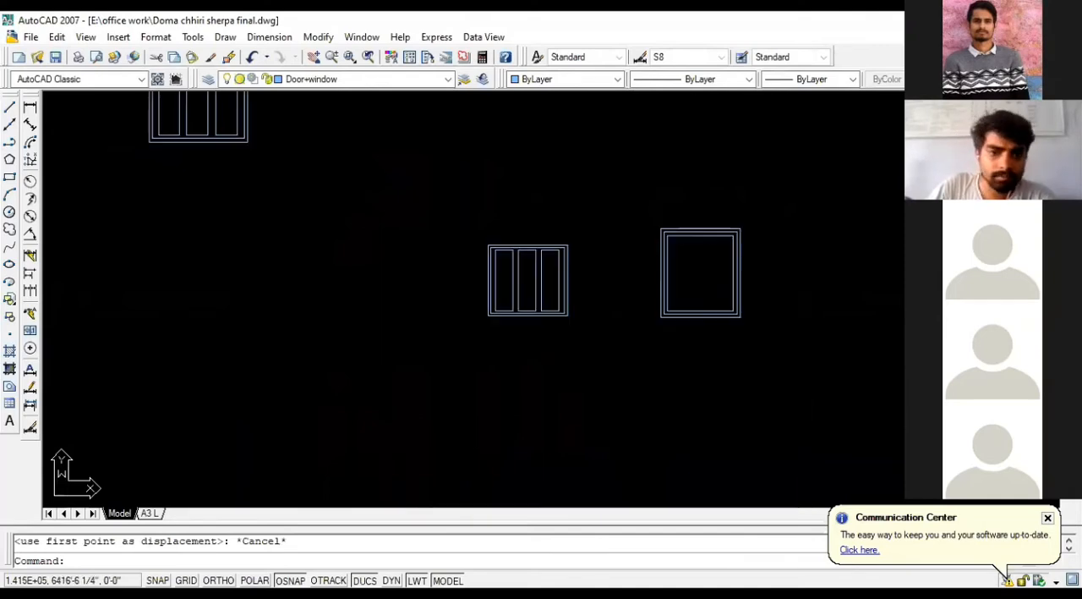
scroll(575, 286, down, 2)
scroll(204, 286, up, 5)
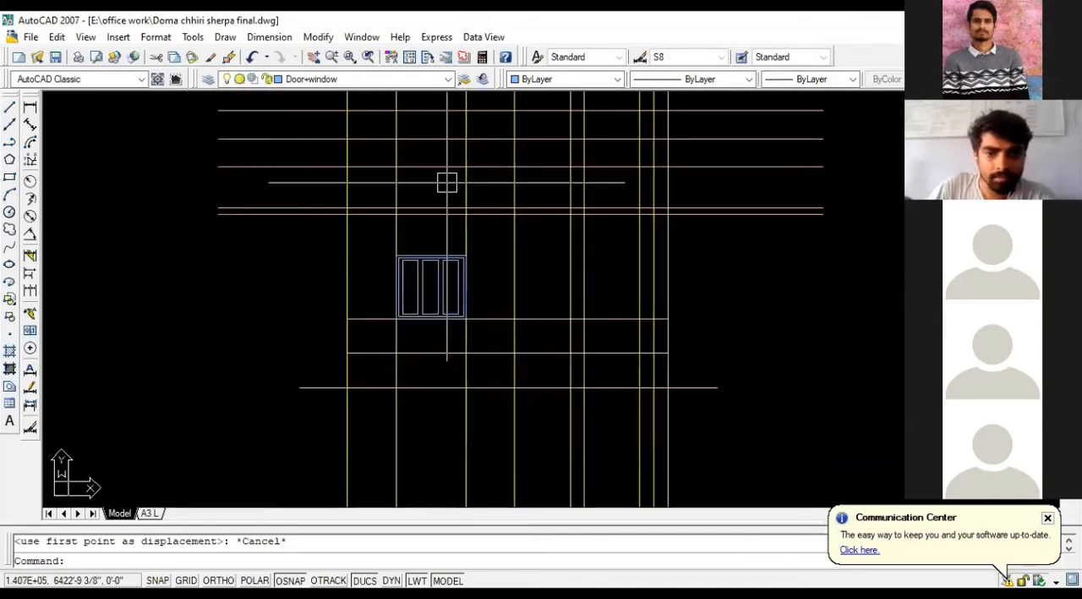
scroll(434, 210, down, 3)
scroll(575, 283, up, 3)
scroll(544, 294, down, 3)
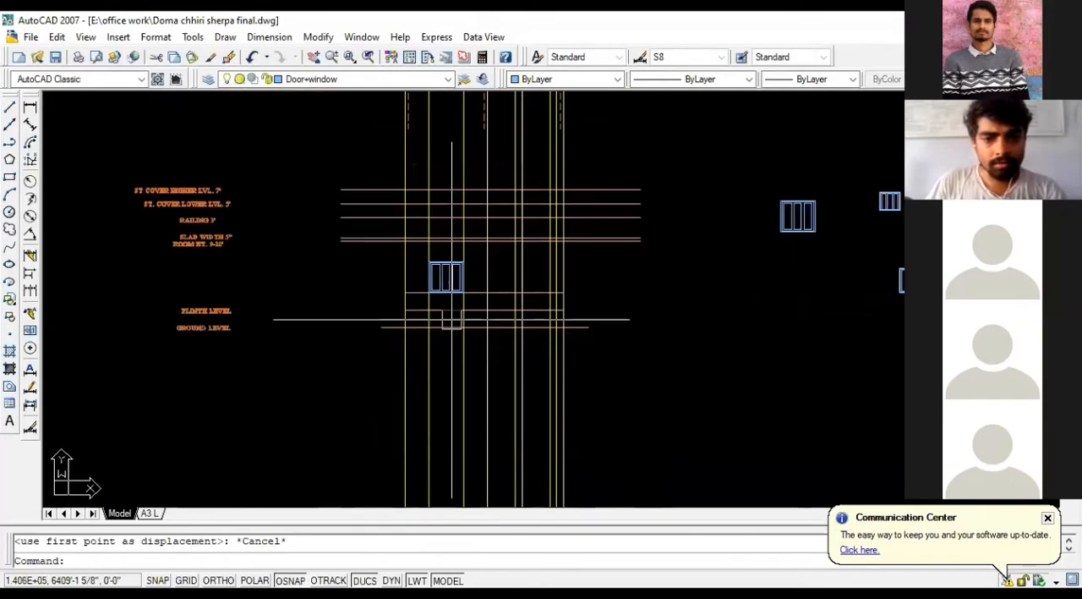
scroll(359, 334, down, 2)
scroll(602, 283, up, 2)
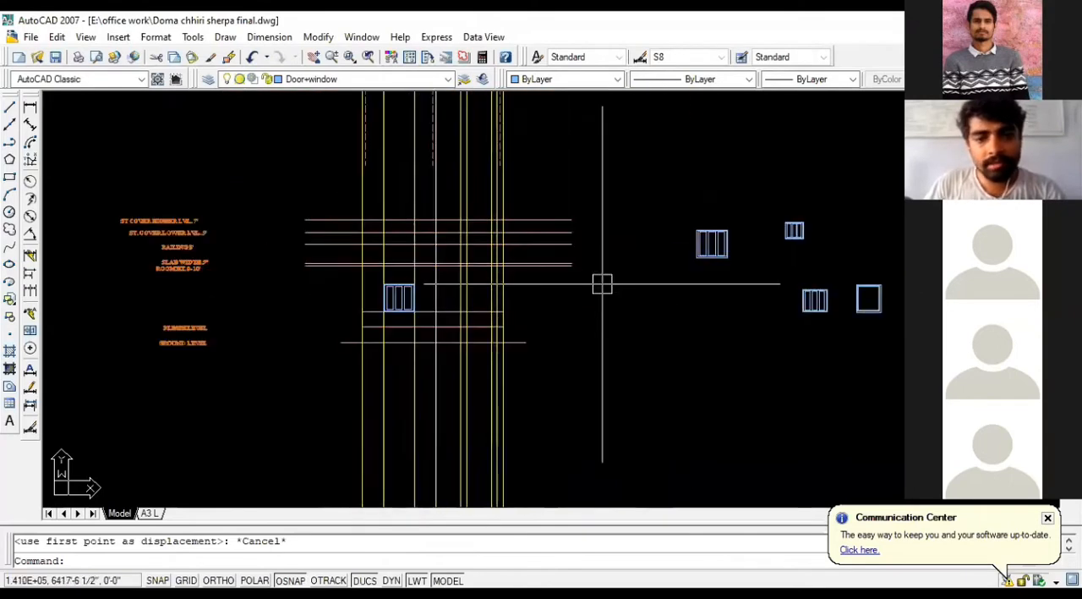
scroll(482, 330, down, 2)
key(Escape)
scroll(504, 123, up, 4)
scroll(504, 123, up, 3)
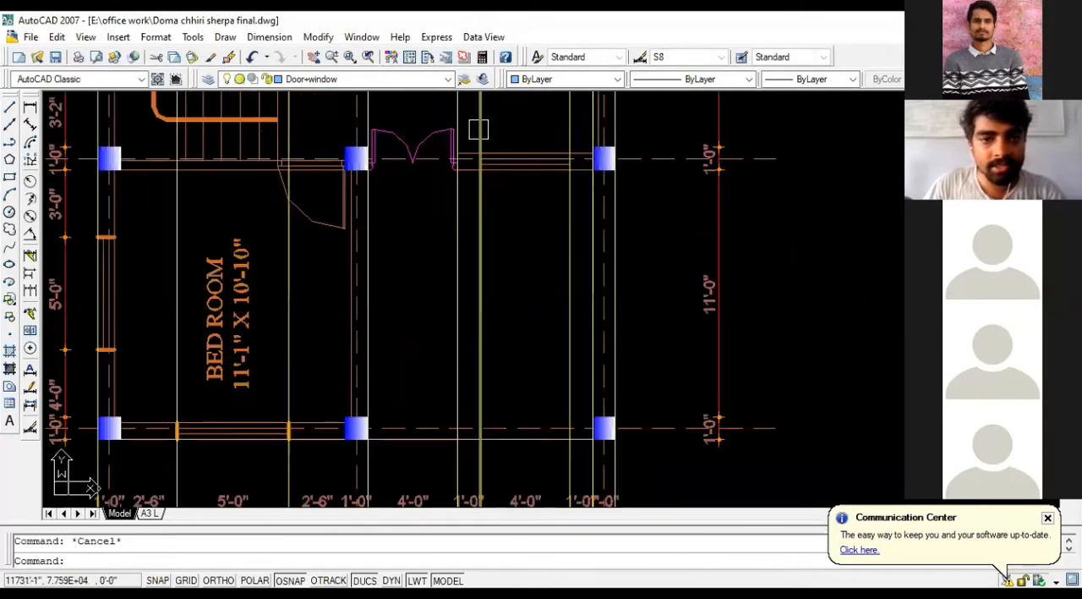
scroll(620, 252, down, 5)
scroll(619, 252, down, 8)
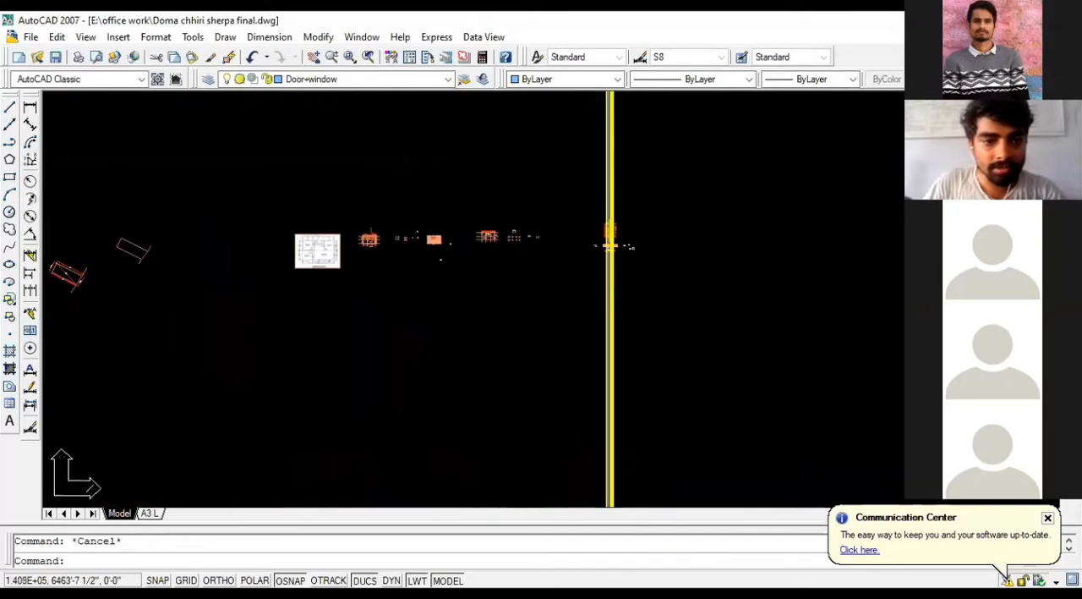
Step: Examine the door and window detailing of the finished north, south, west and east elevations on the existing drawing sheets
scroll(696, 371, up, 6)
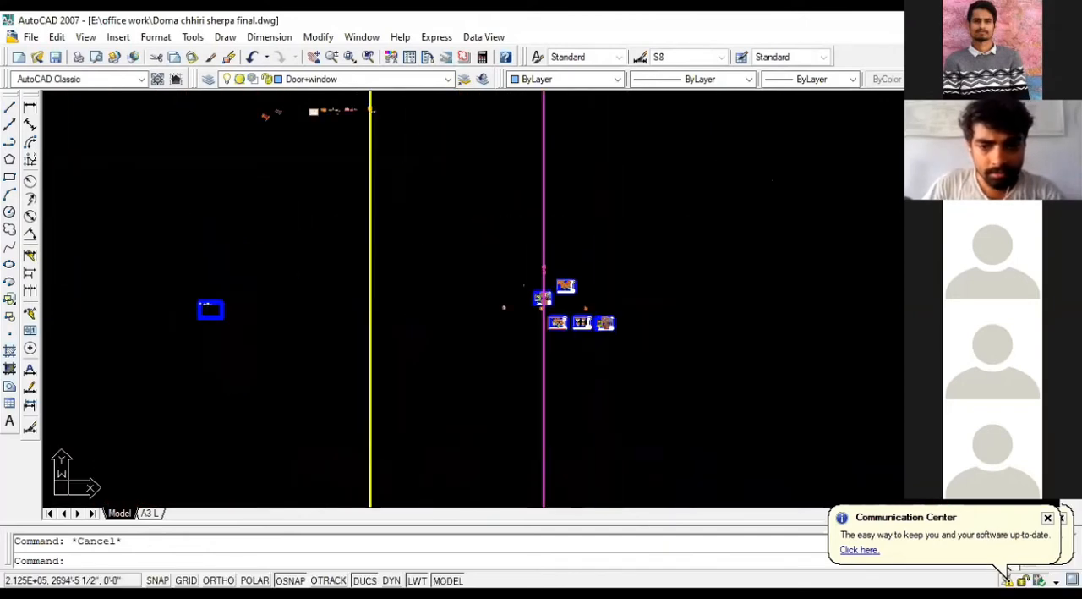
scroll(482, 323, up, 7)
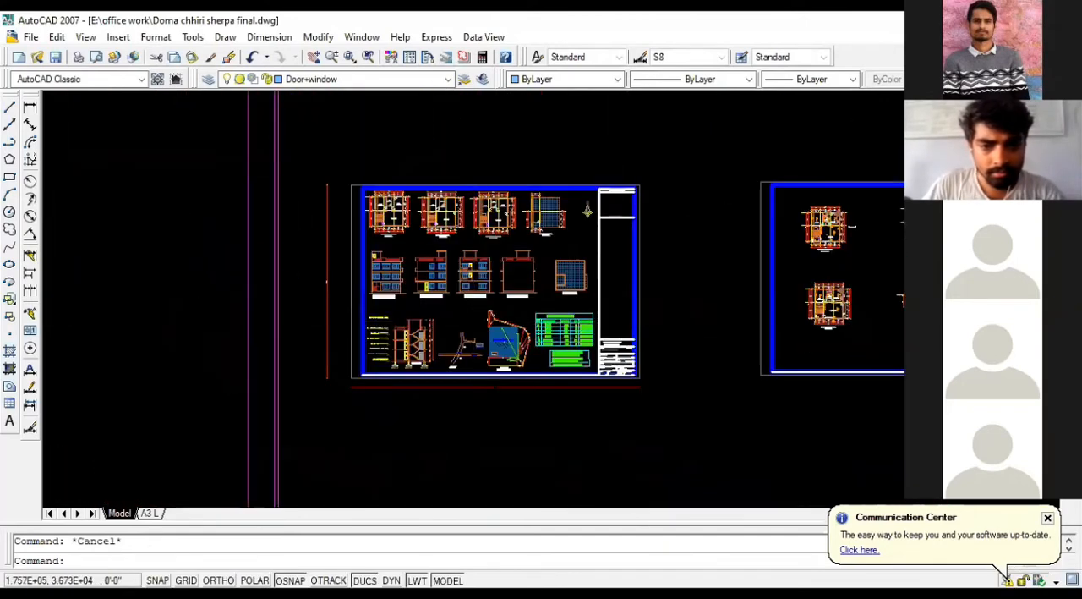
scroll(400, 194, up, 4)
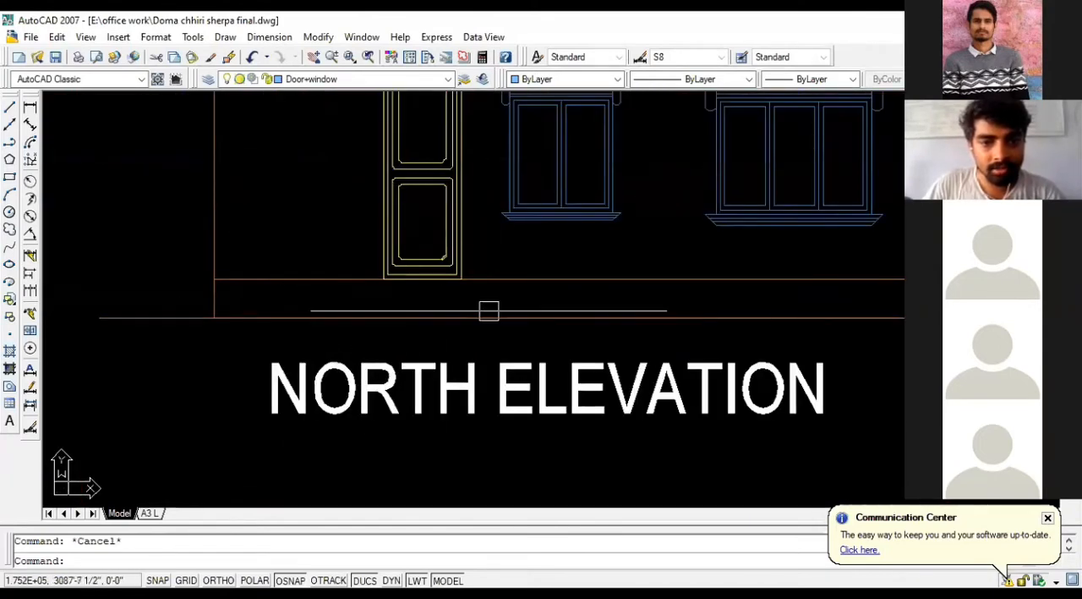
scroll(463, 275, down, 2)
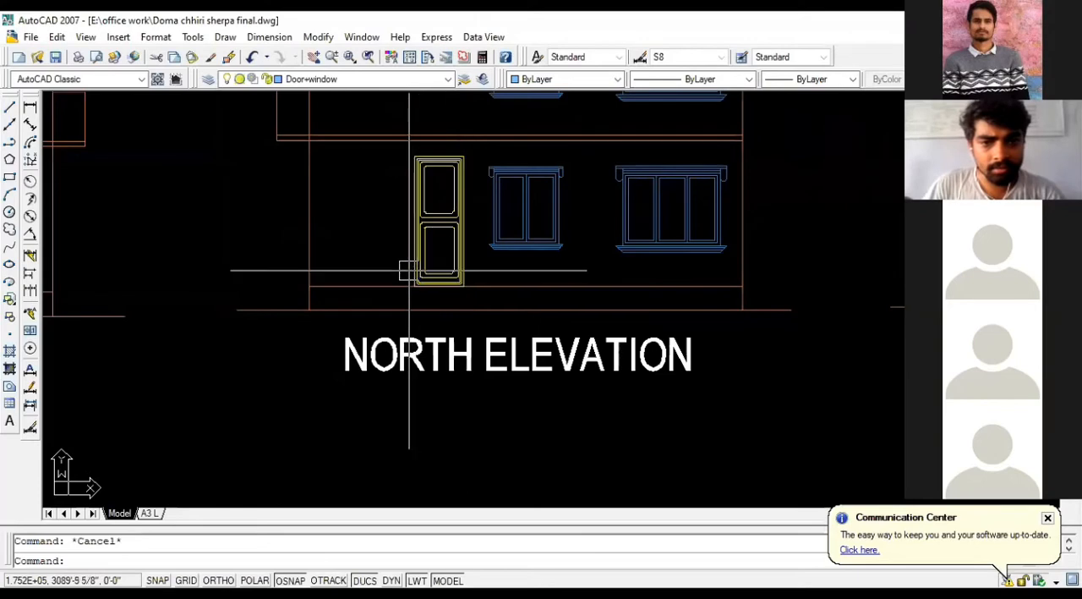
scroll(409, 270, down, 2)
scroll(410, 271, down, 3)
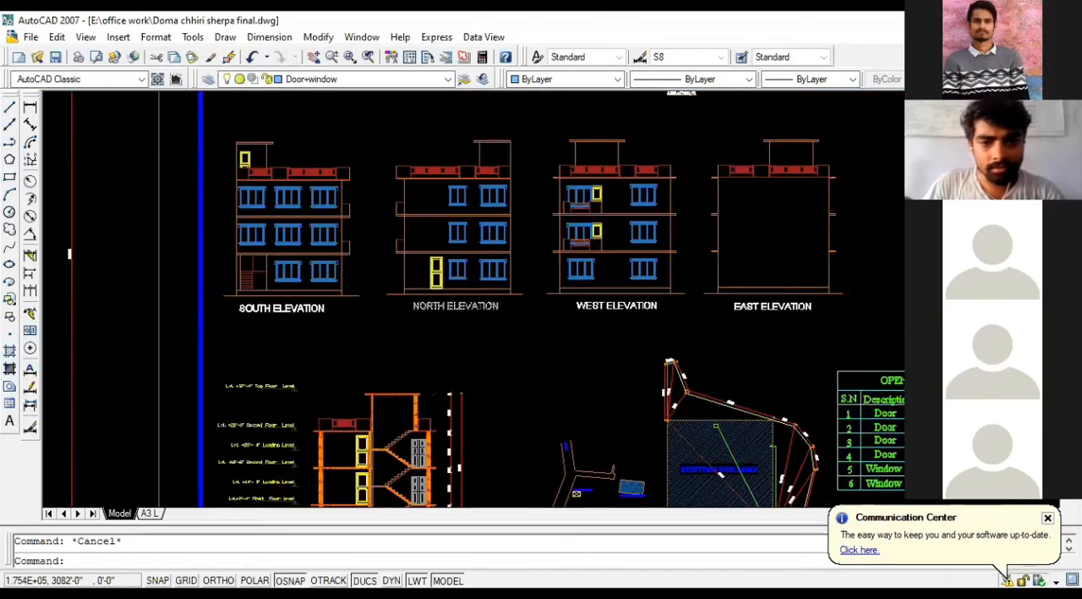
scroll(414, 300, down, 5)
scroll(592, 254, up, 7)
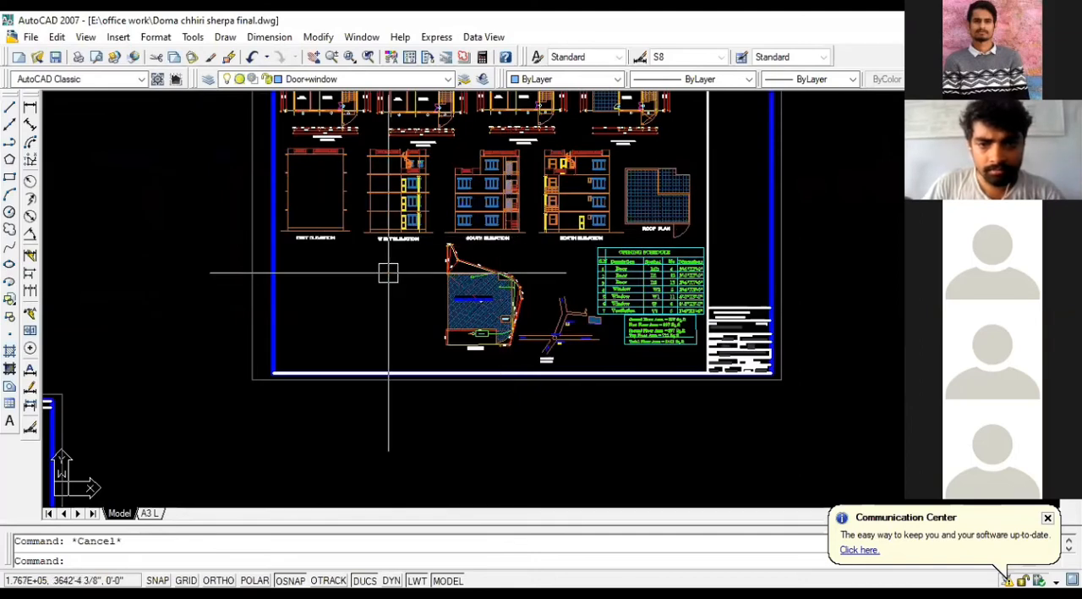
scroll(387, 273, down, 10)
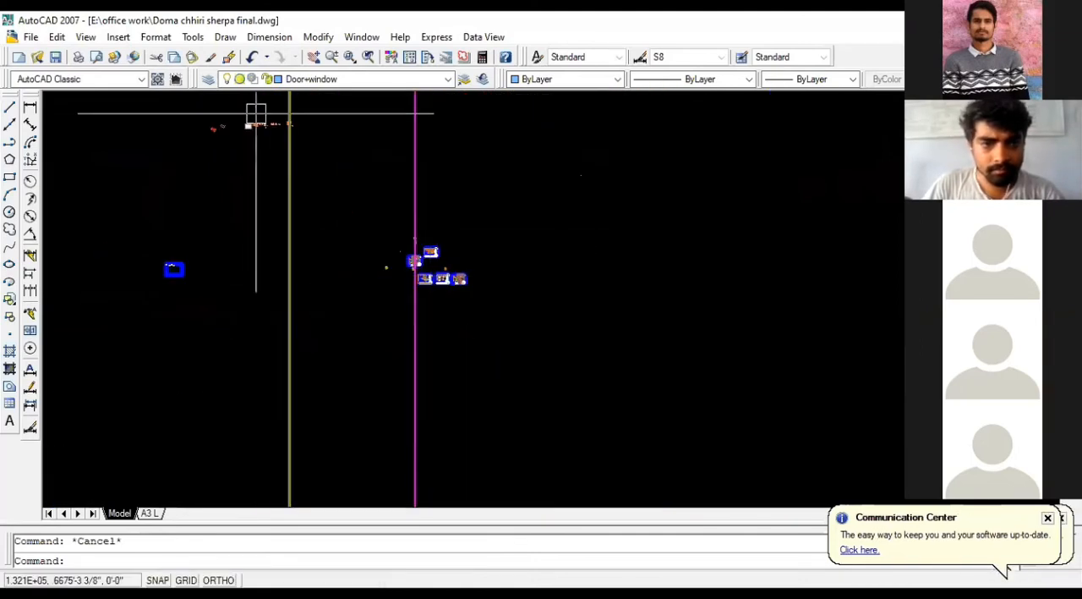
scroll(236, 113, up, 8)
scroll(307, 159, up, 3)
scroll(729, 228, down, 6)
scroll(596, 204, down, 6)
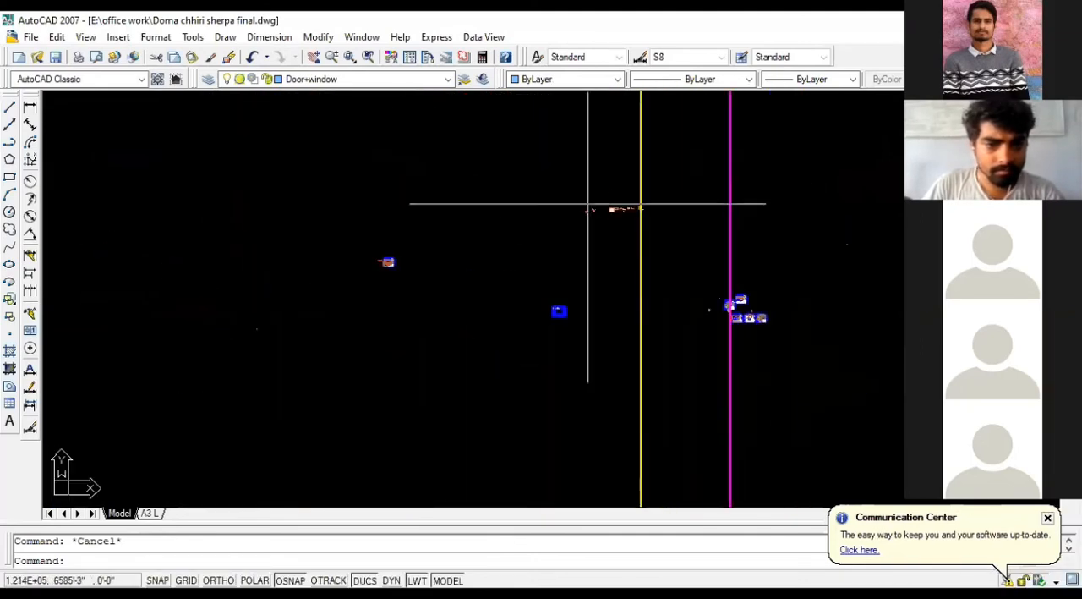
Step: Examine the finished west elevation's doors, windows and stairs, and the staircase section on the existing drawing sheet
scroll(383, 273, up, 13)
scroll(264, 183, up, 5)
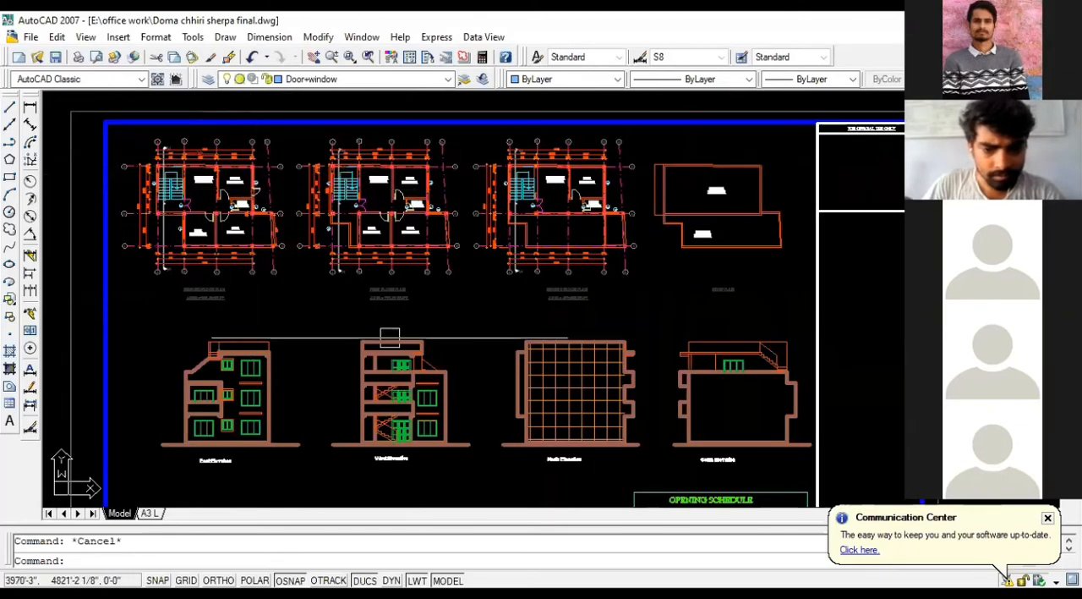
scroll(417, 471, up, 5)
scroll(418, 472, up, 2)
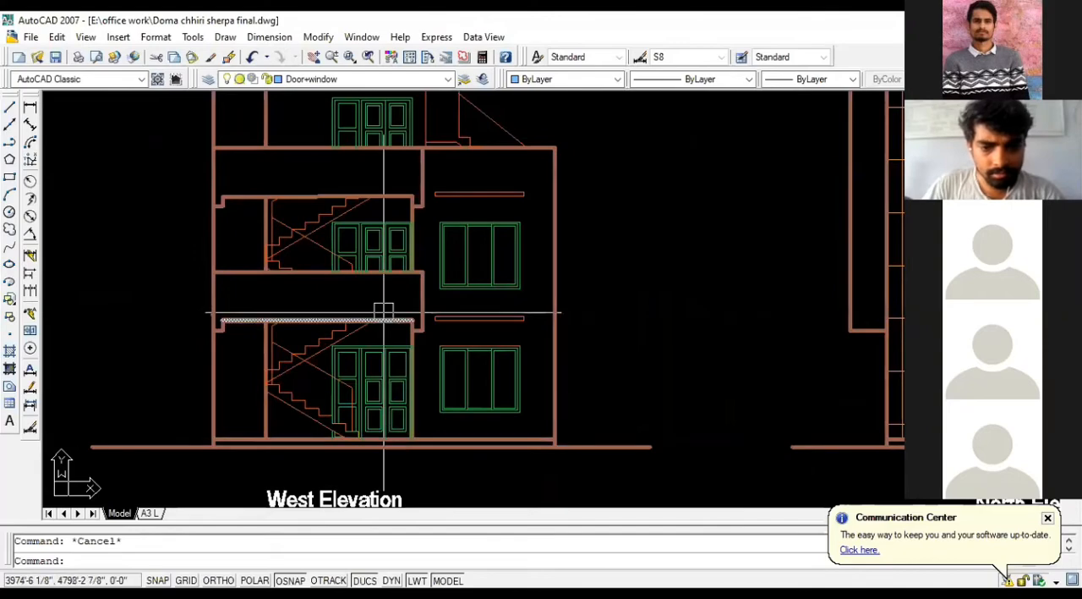
scroll(414, 461, down, 3)
scroll(385, 313, down, 3)
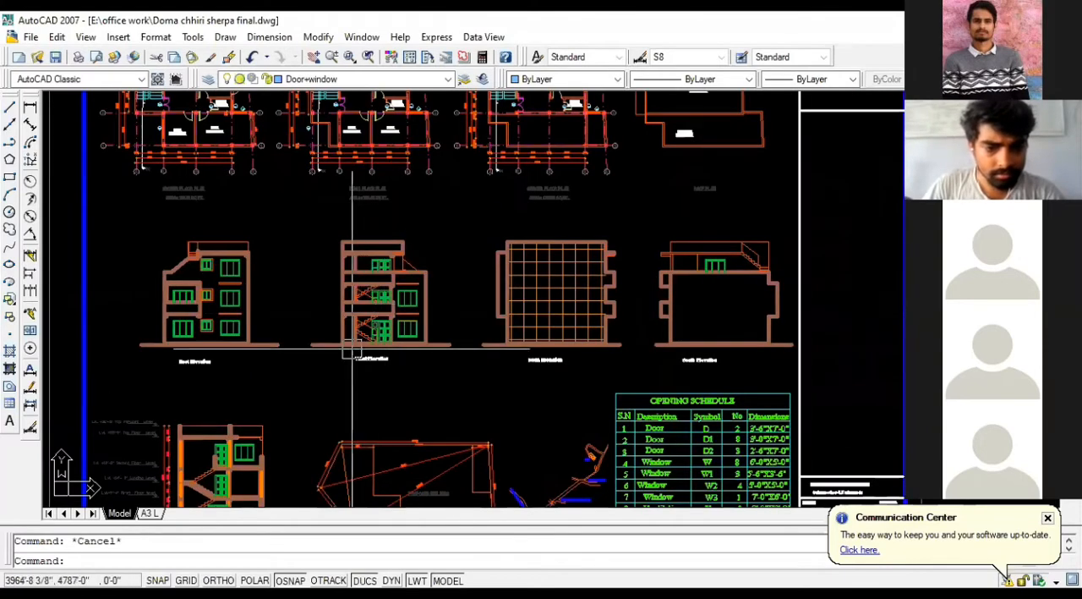
scroll(182, 474, up, 6)
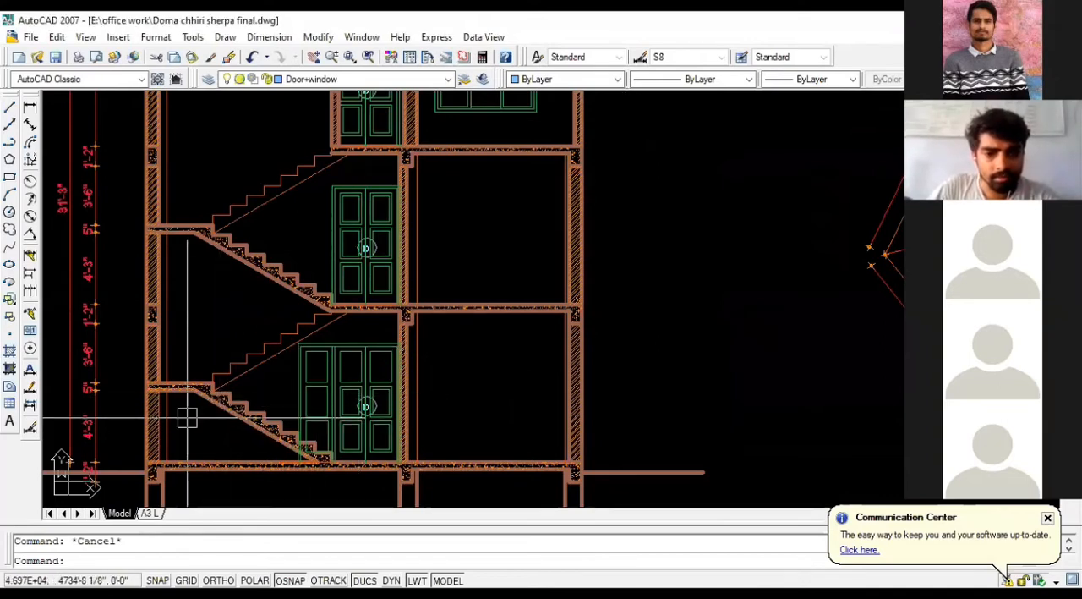
scroll(186, 416, down, 5)
scroll(194, 416, down, 8)
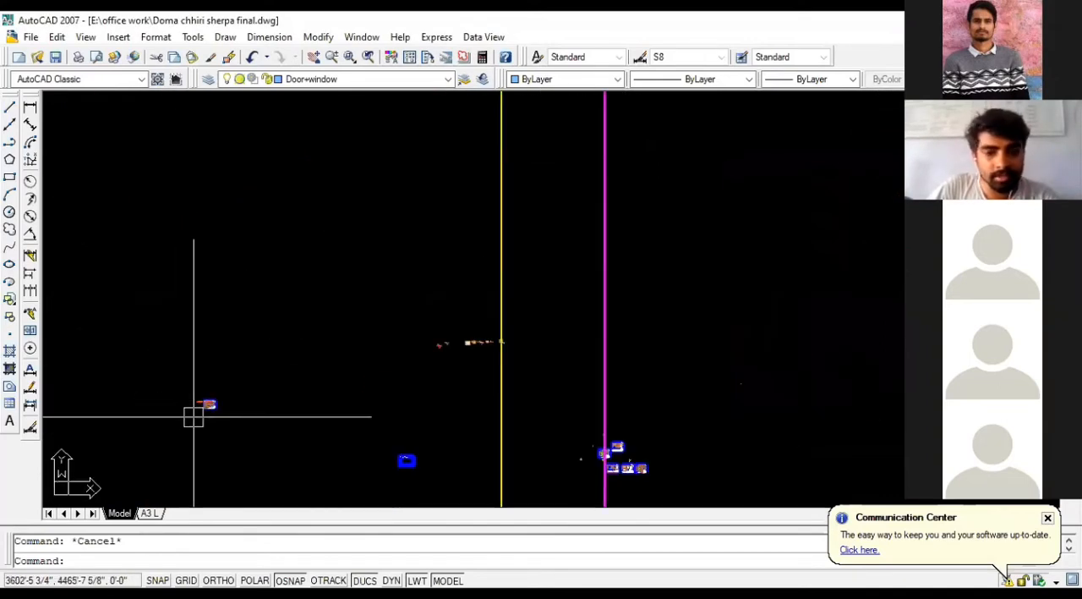
Step: Erase the horizontal sill line under the three-pane window in the front elevation
scroll(196, 414, up, 10)
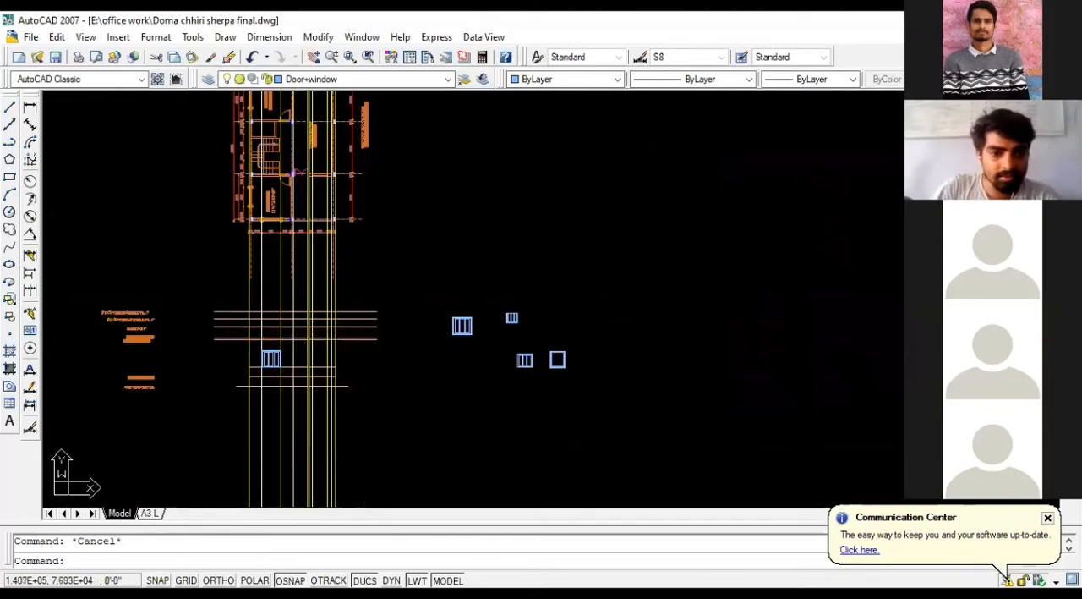
scroll(254, 388, up, 5)
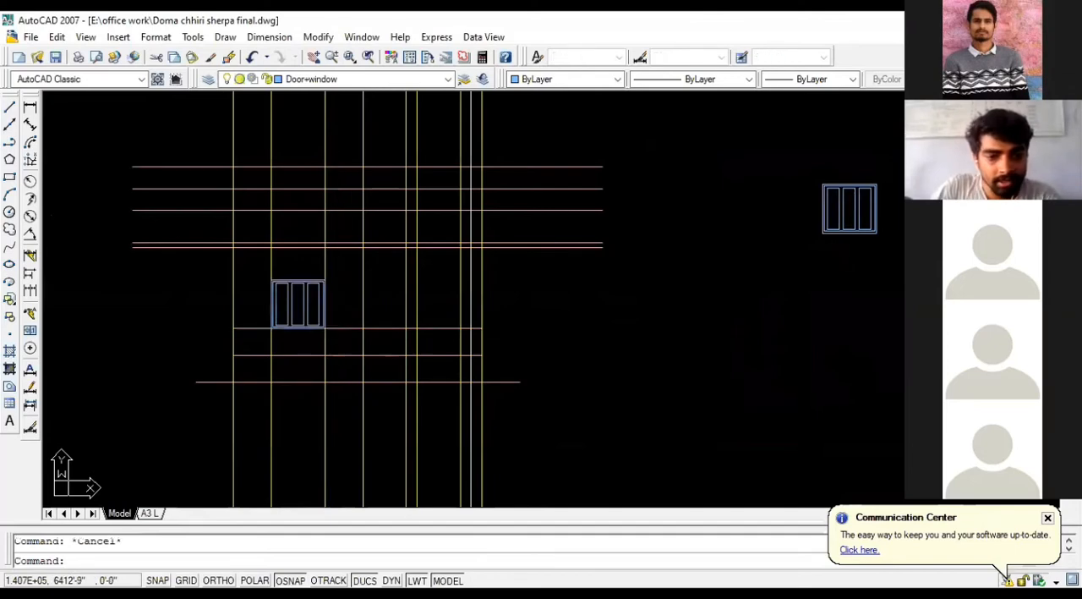
click(345, 329)
key(Delete)
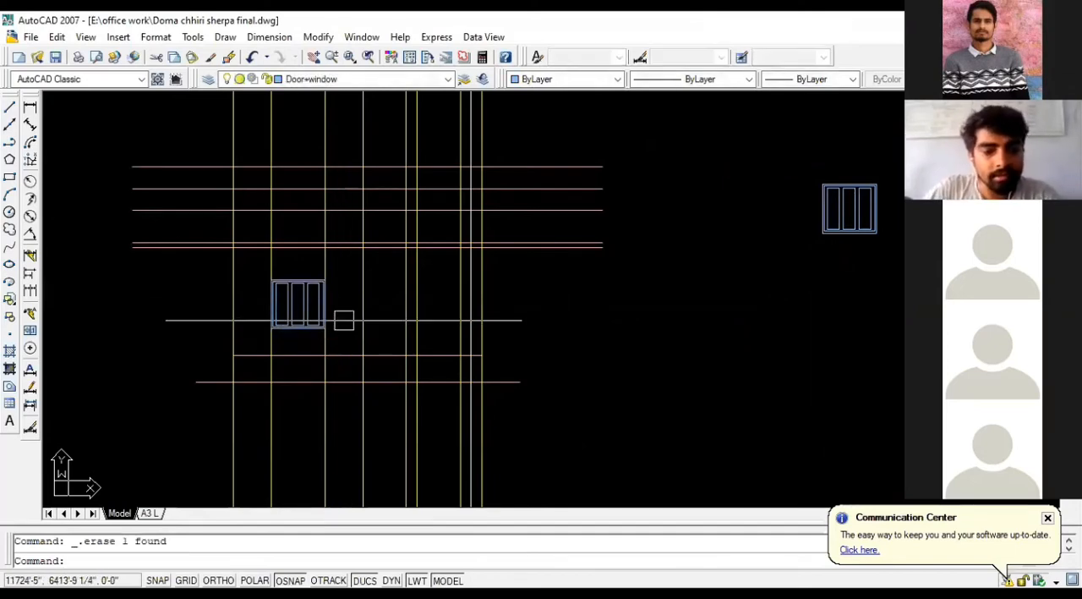
scroll(325, 298, up, 2)
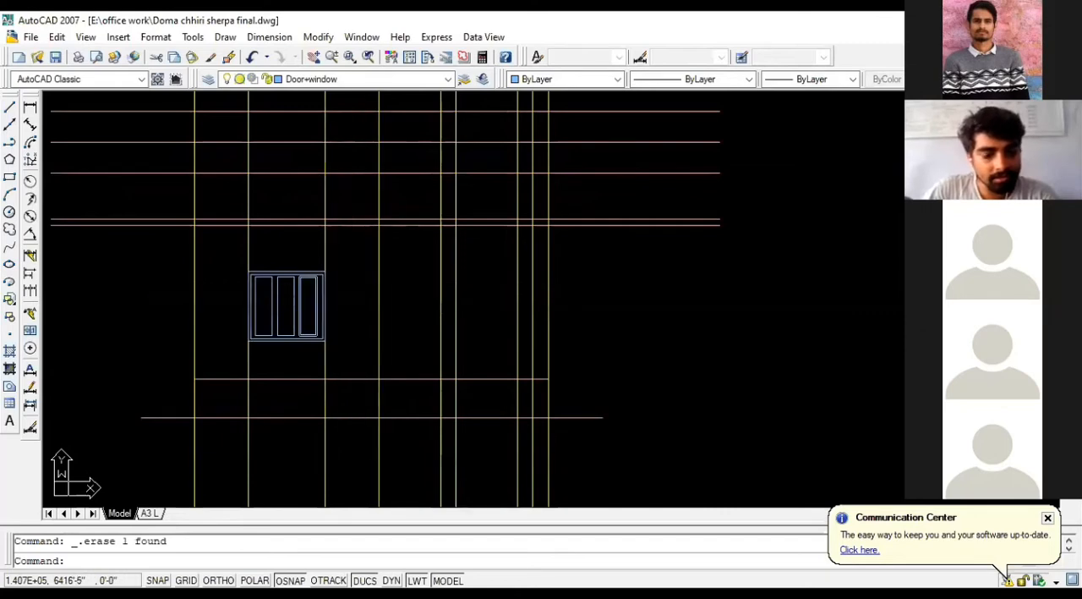
click(220, 260)
click(329, 343)
key(Escape)
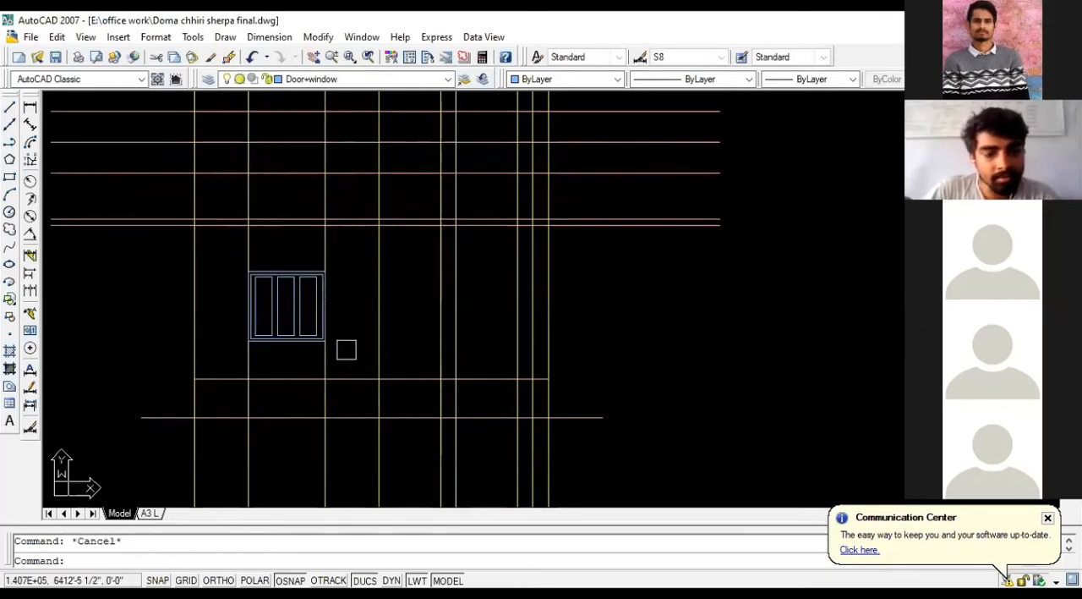
scroll(219, 259, up, 2)
click(230, 265)
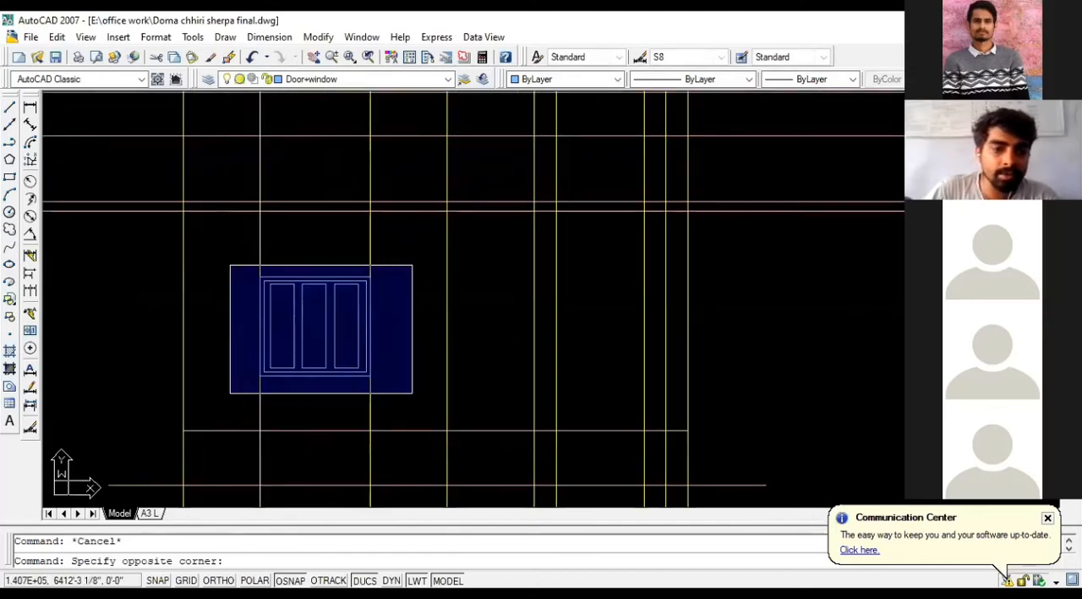
click(412, 392)
key(Escape)
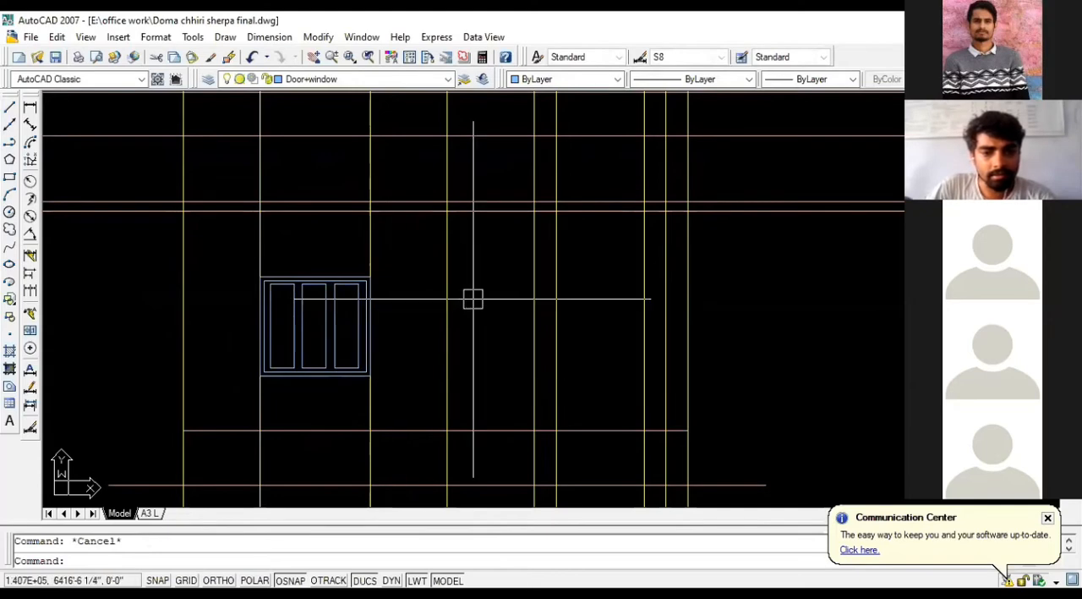
Step: Erase the yellow projection line running along the left outer wall edge of the front elevation
scroll(472, 298, down, 4)
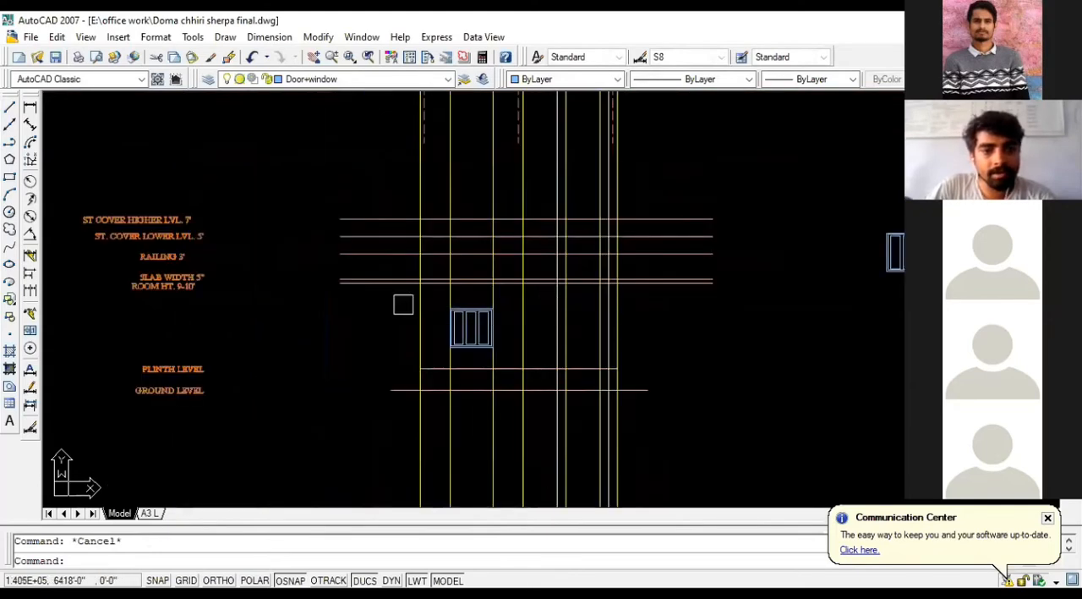
scroll(403, 303, down, 1)
scroll(367, 302, up, 6)
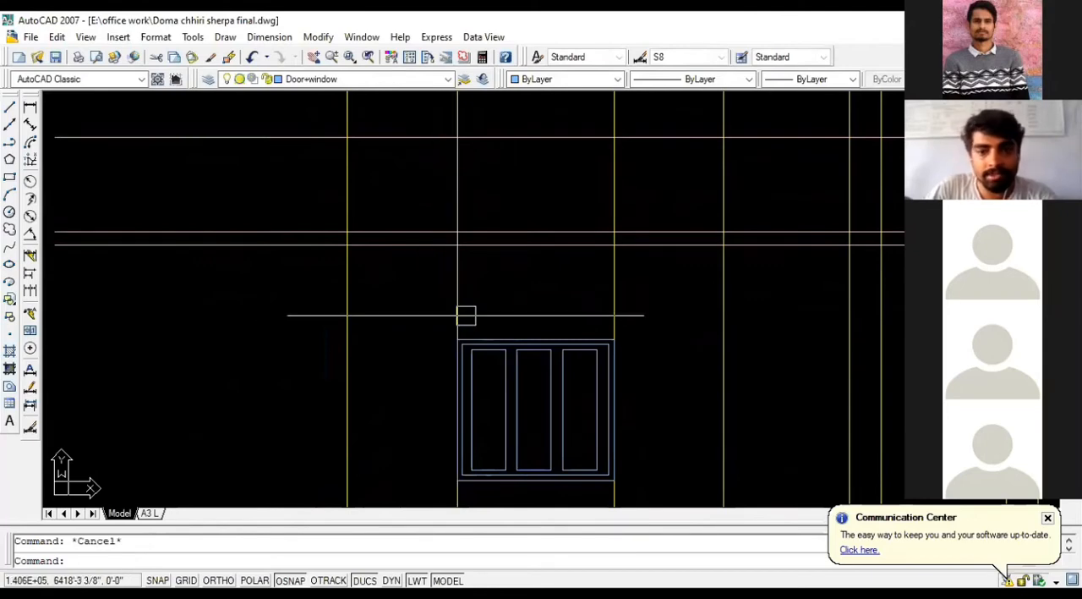
scroll(383, 279, down, 3)
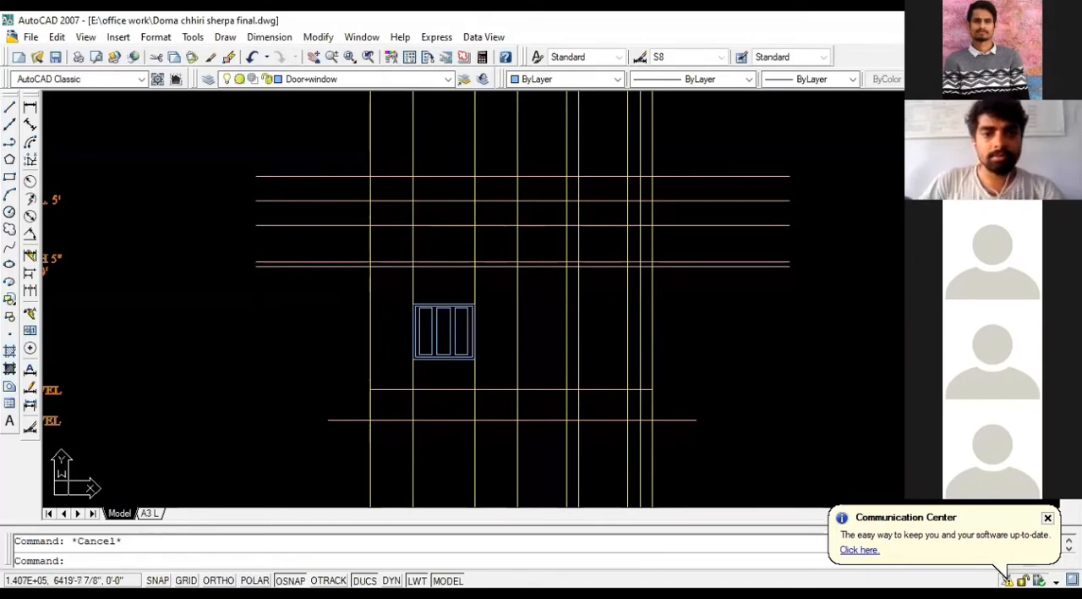
scroll(508, 283, up, 1)
scroll(430, 272, down, 2)
scroll(430, 272, up, 2)
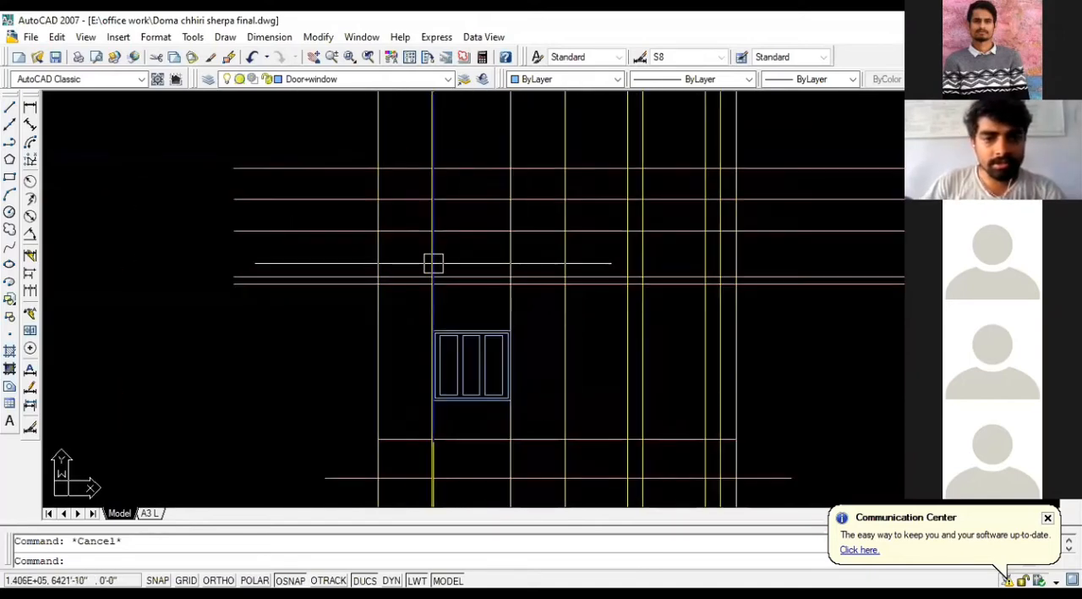
click(378, 117)
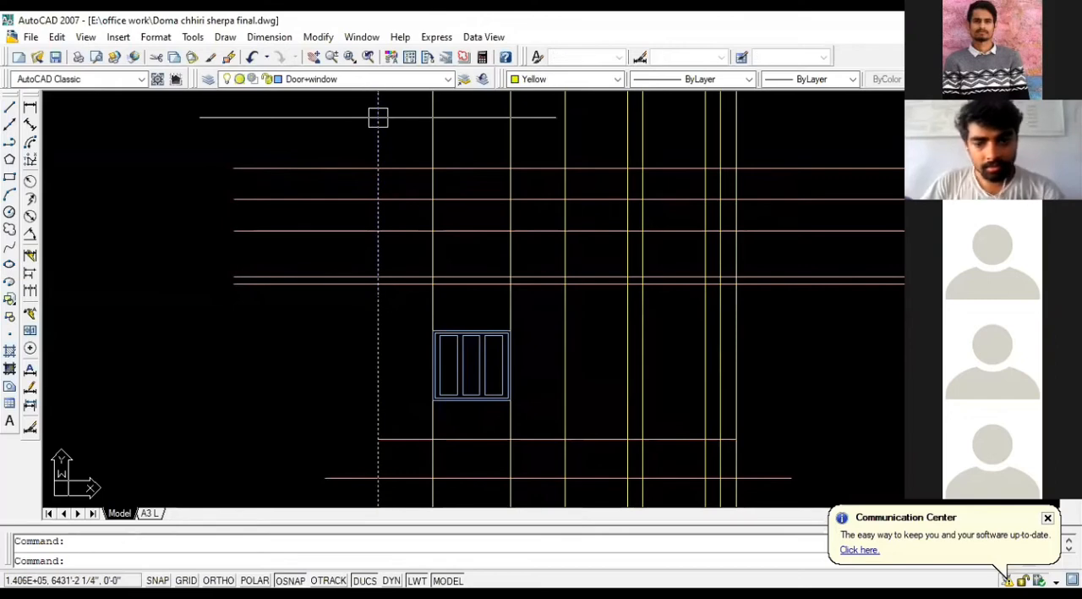
key(Delete)
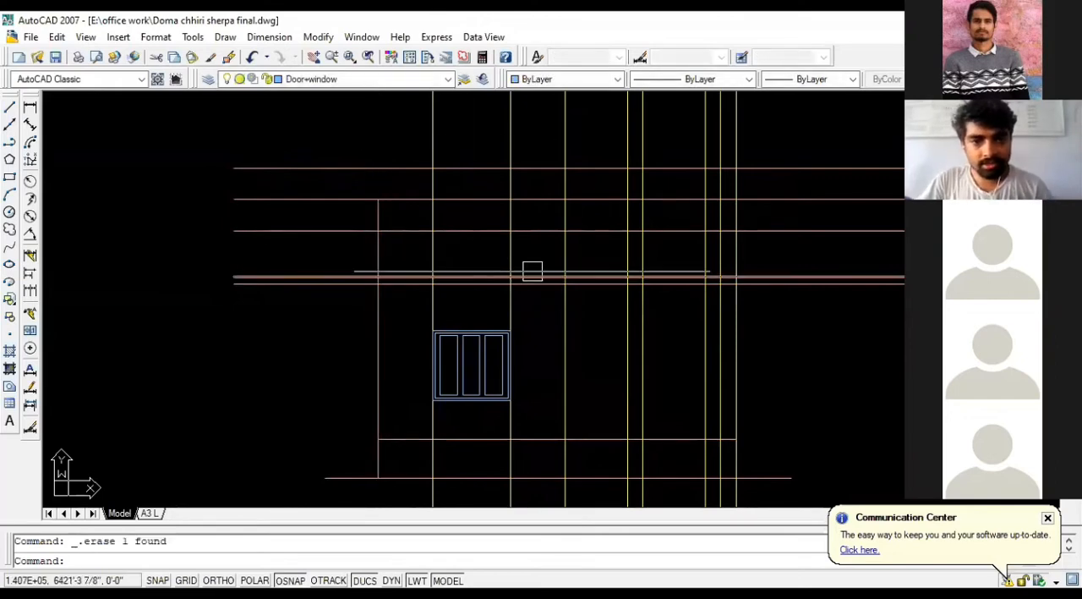
scroll(333, 295, down, 3)
scroll(692, 298, up, 2)
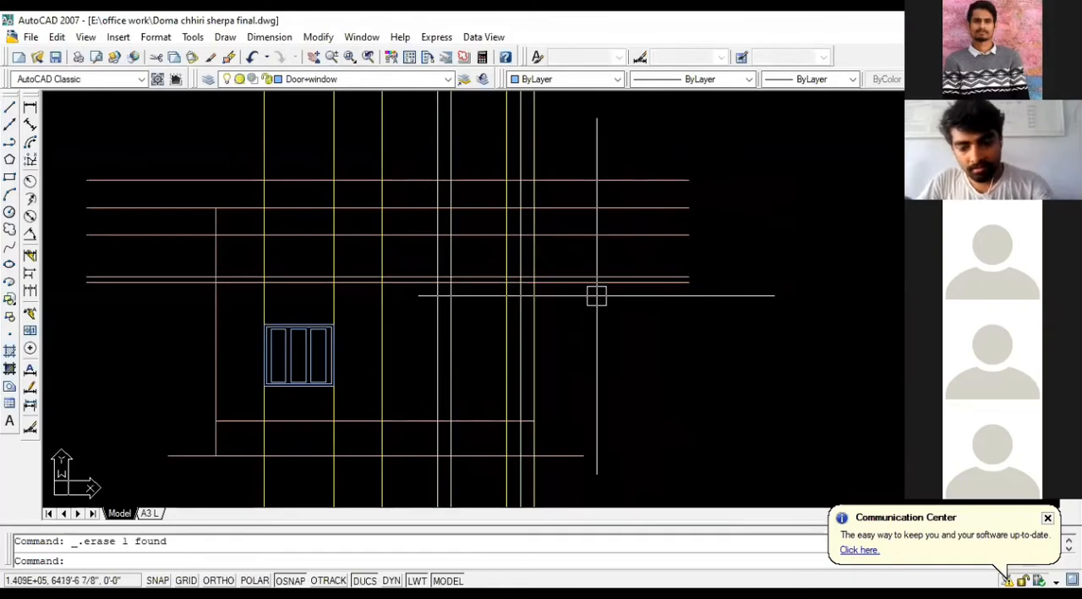
key(Return)
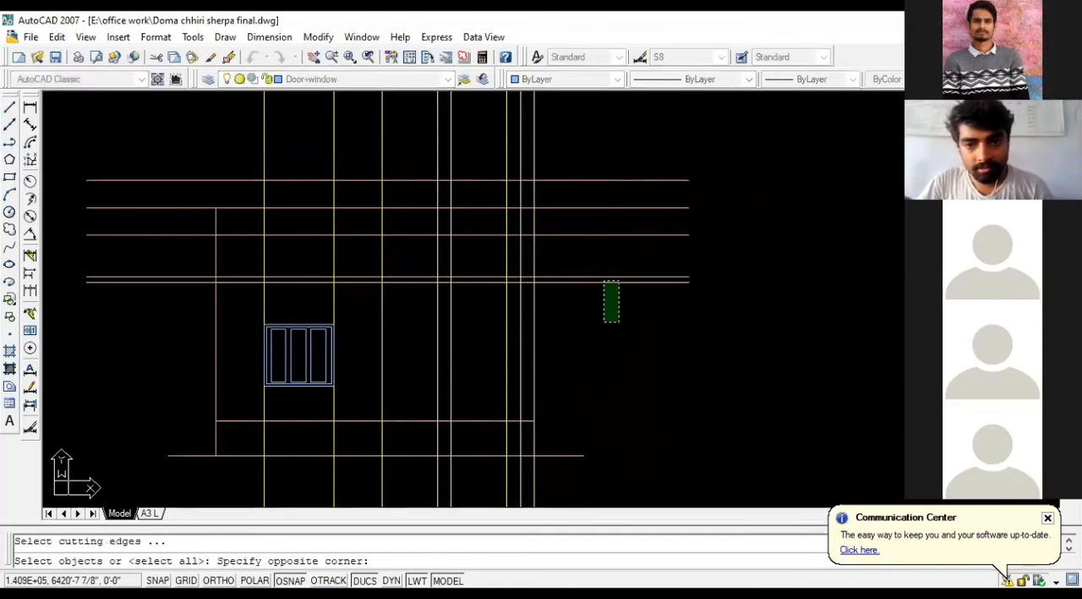
click(600, 138)
key(Escape)
Step: Trim the slab, railing and stair cover level lines where they overhang beyond both sides of the front elevation
text(TR)
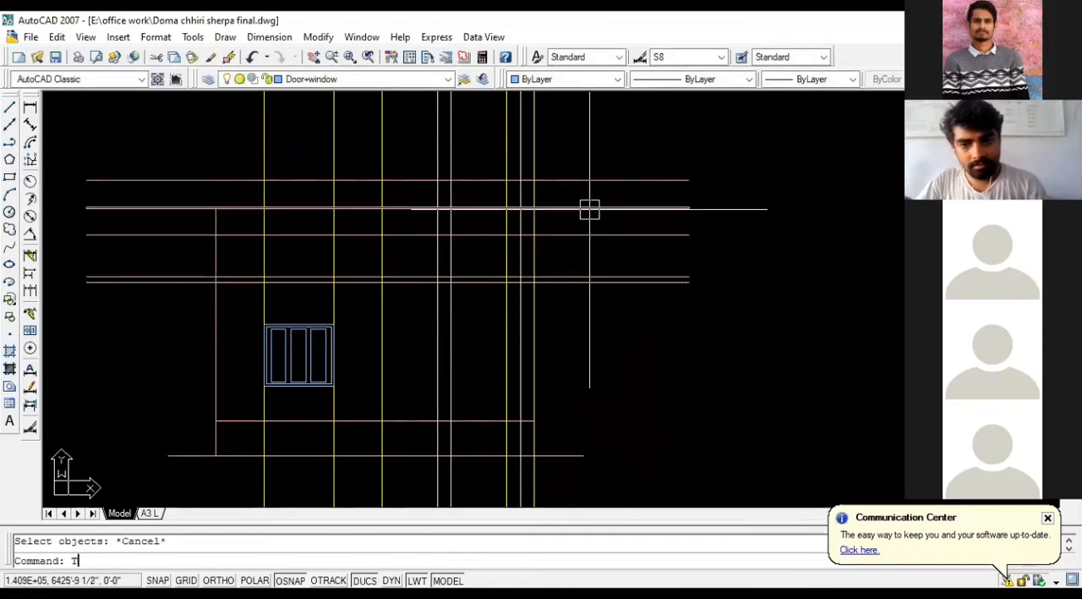
key(Return)
key(Return)
click(631, 201)
click(615, 329)
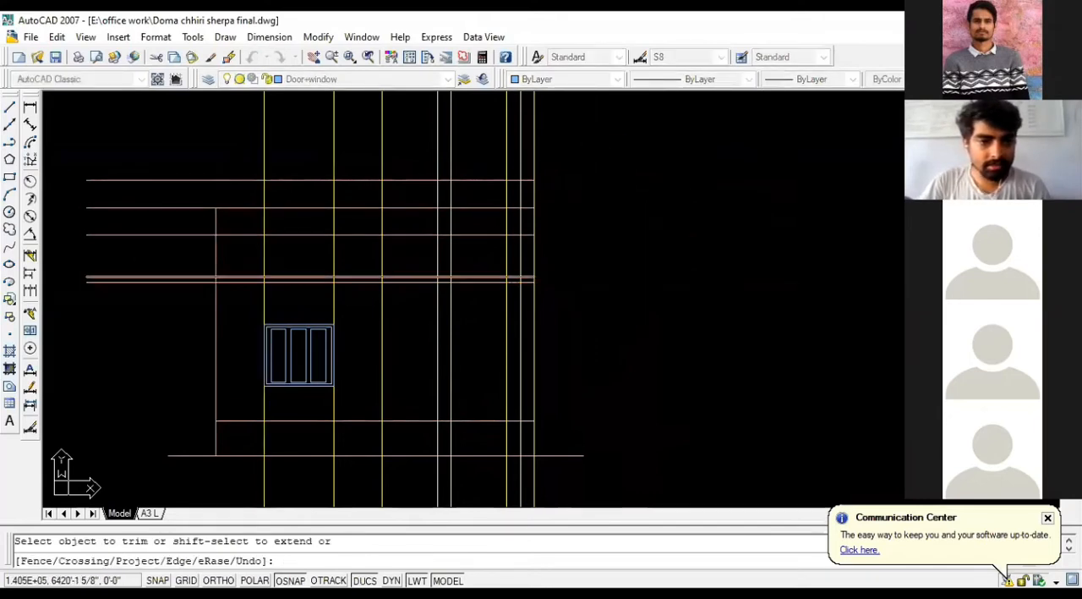
click(159, 293)
click(124, 165)
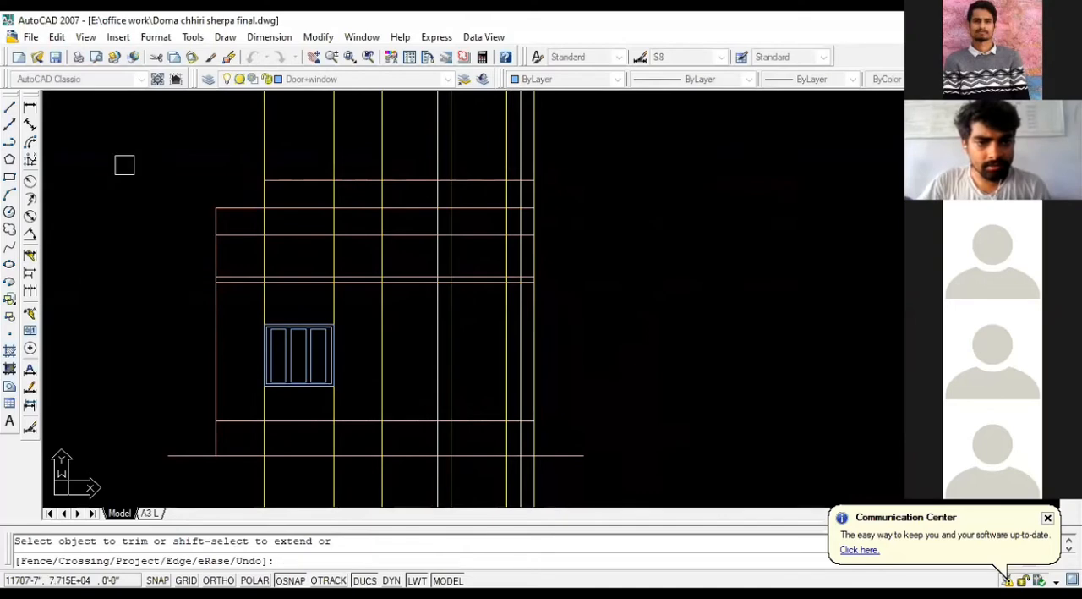
key(Escape)
key(Escape)
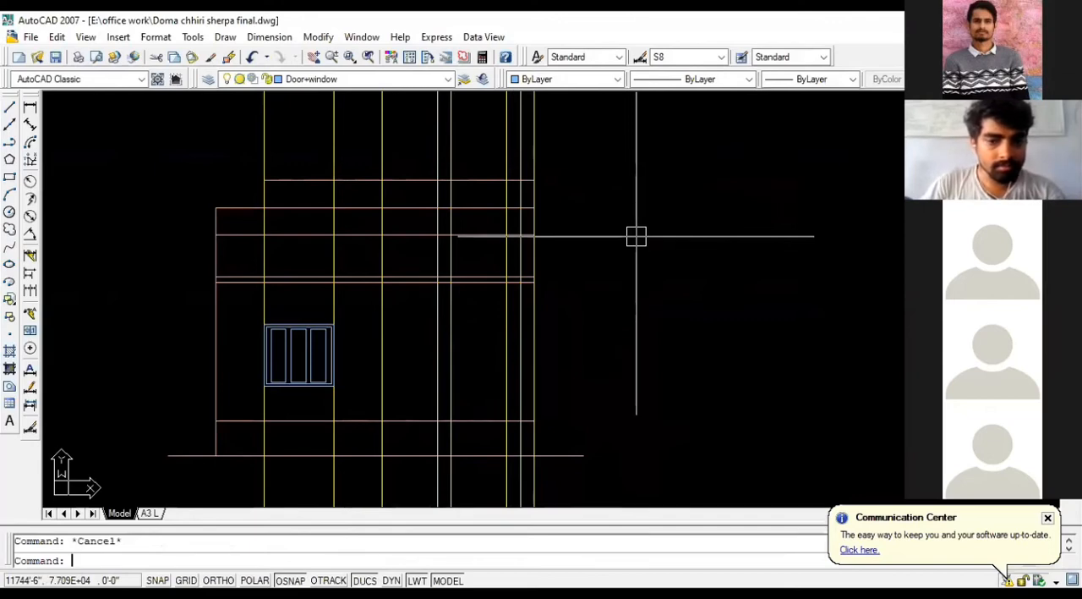
Step: Examine the staircase and entrance door in the ground floor plan against the vertical projection lines
scroll(473, 290, down, 3)
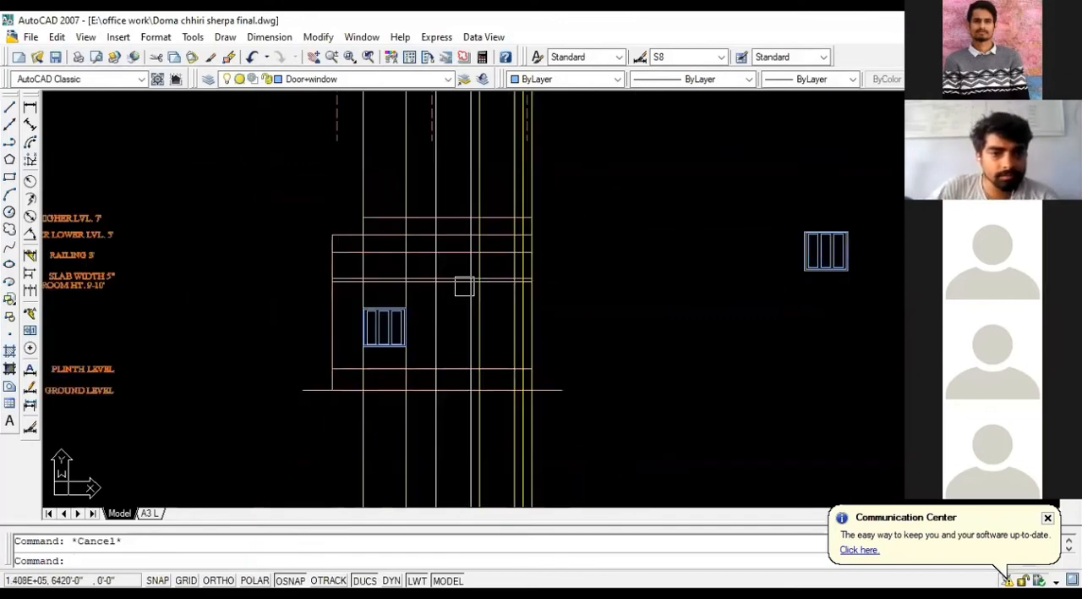
scroll(338, 286, up, 4)
scroll(627, 350, down, 2)
scroll(627, 349, down, 3)
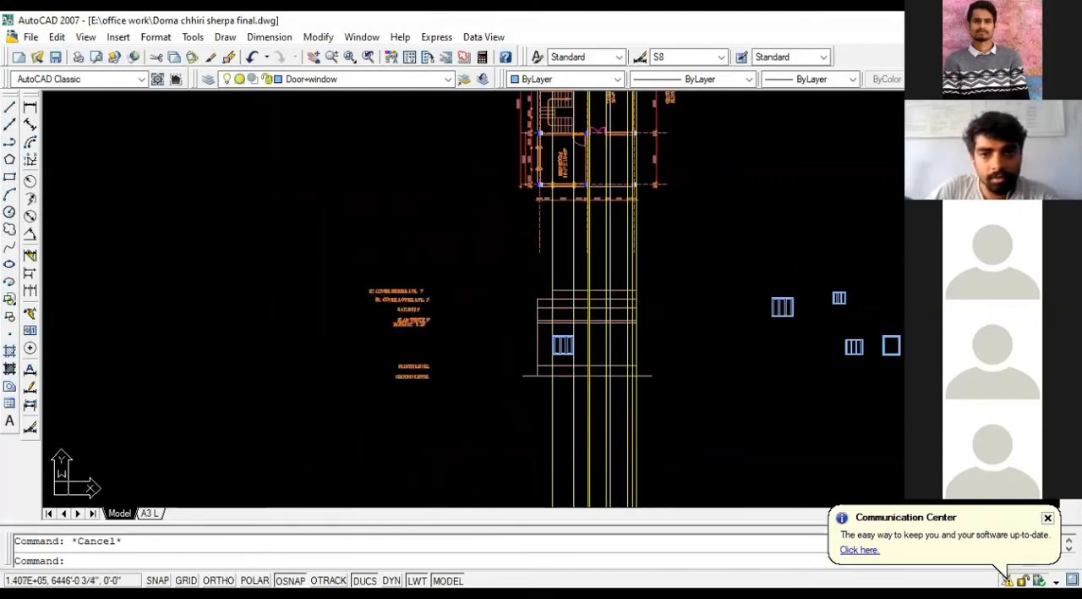
scroll(592, 180, up, 3)
scroll(559, 281, up, 5)
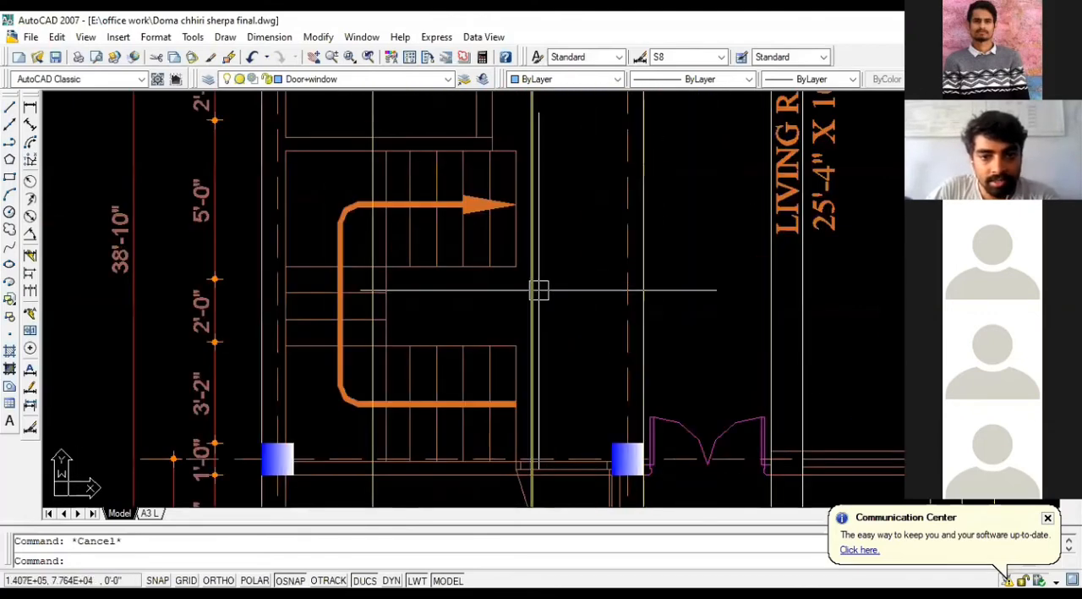
scroll(563, 247, down, 2)
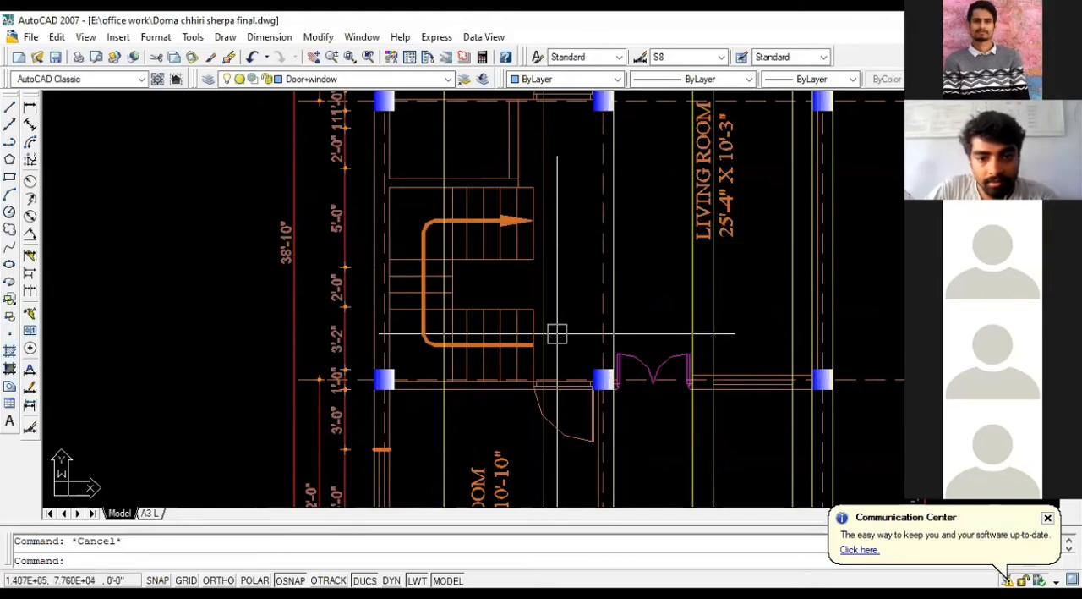
scroll(546, 326, down, 4)
scroll(523, 311, up, 5)
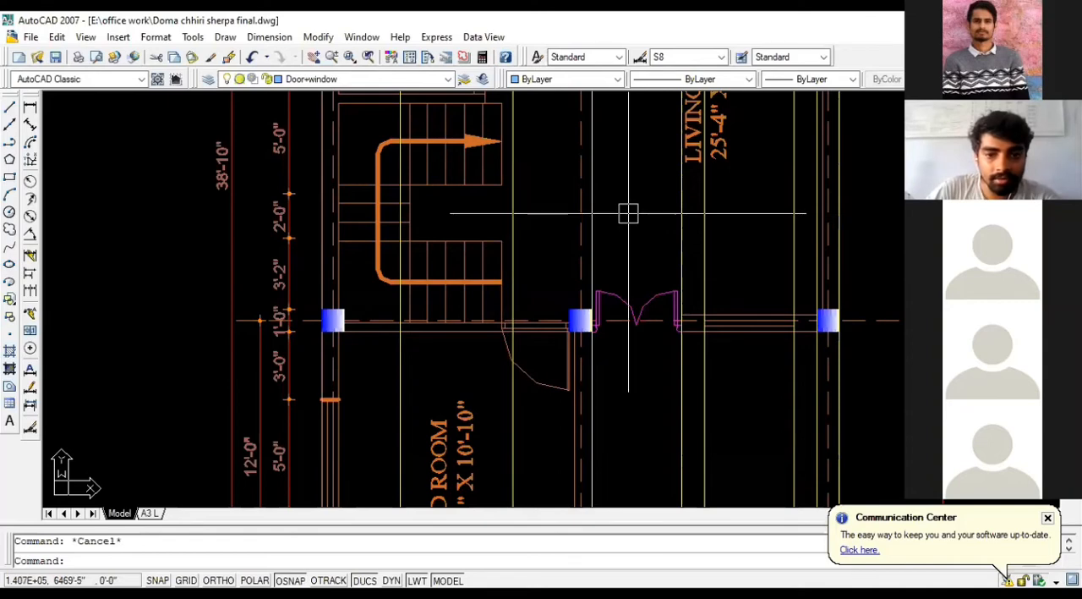
Step: Copy the yellow projection line beside the staircase onto the end edge of the stair flights in the plan
click(514, 199)
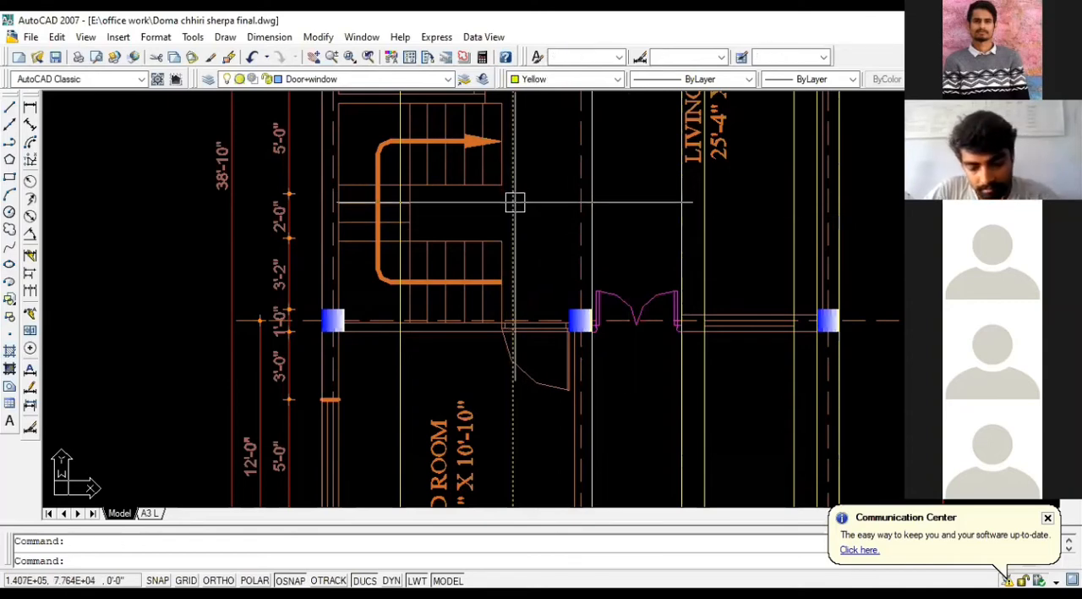
key(Return)
click(514, 202)
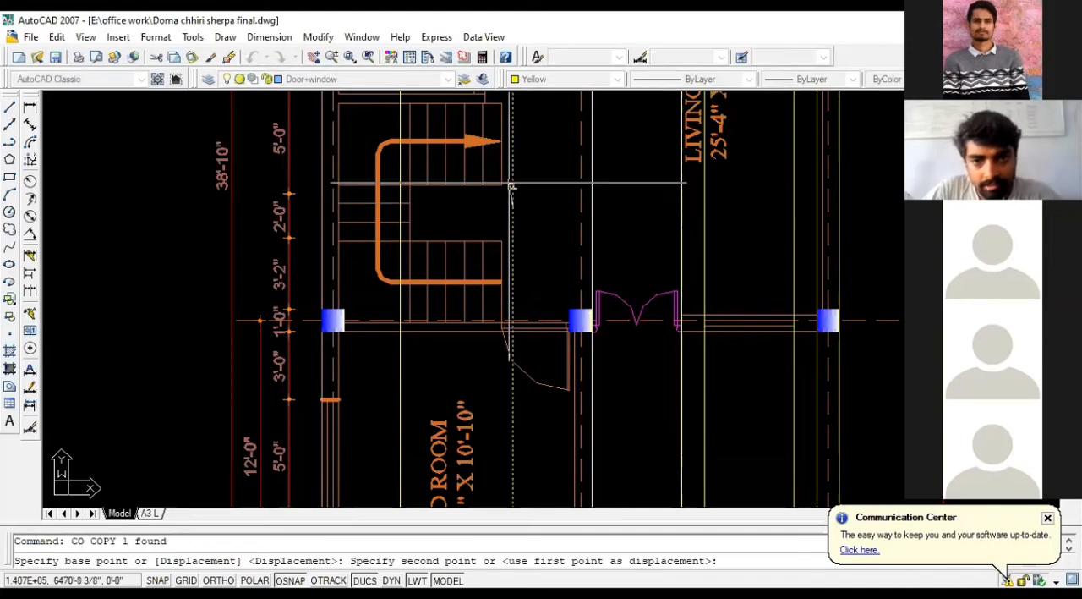
key(Escape)
Step: Offset the copied line at the stair edge 1' towards the living room, and erase the source line
text(o)
key(Return)
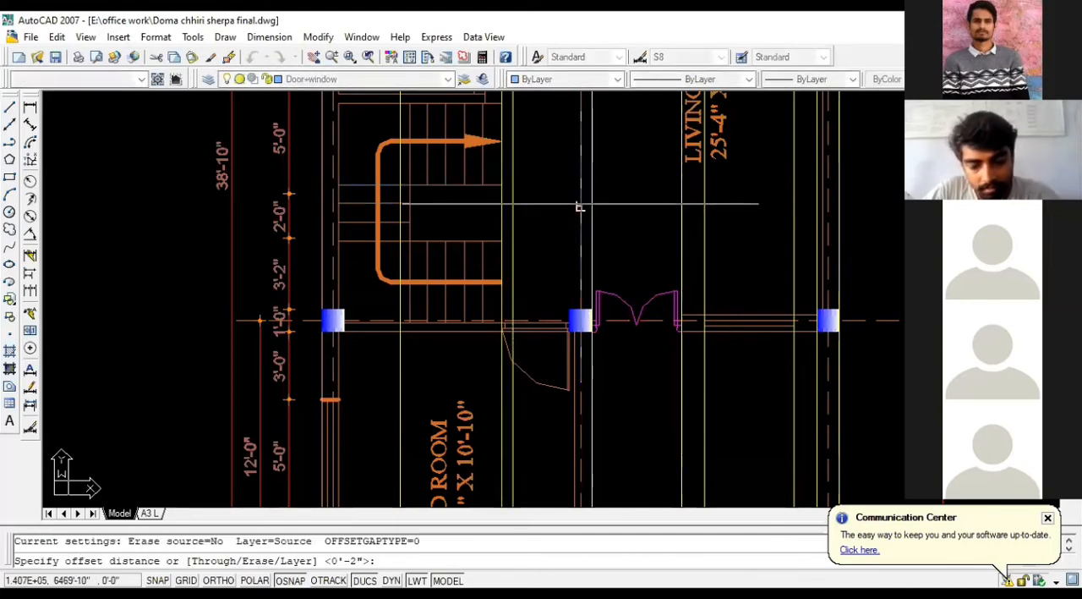
text(1')
key(Return)
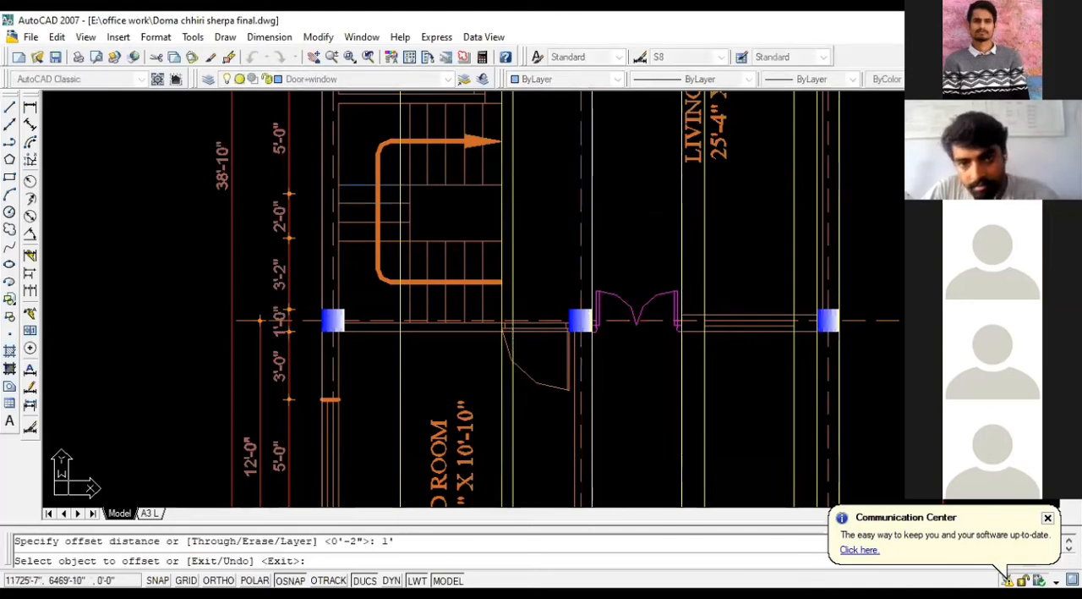
click(504, 207)
click(554, 206)
key(Escape)
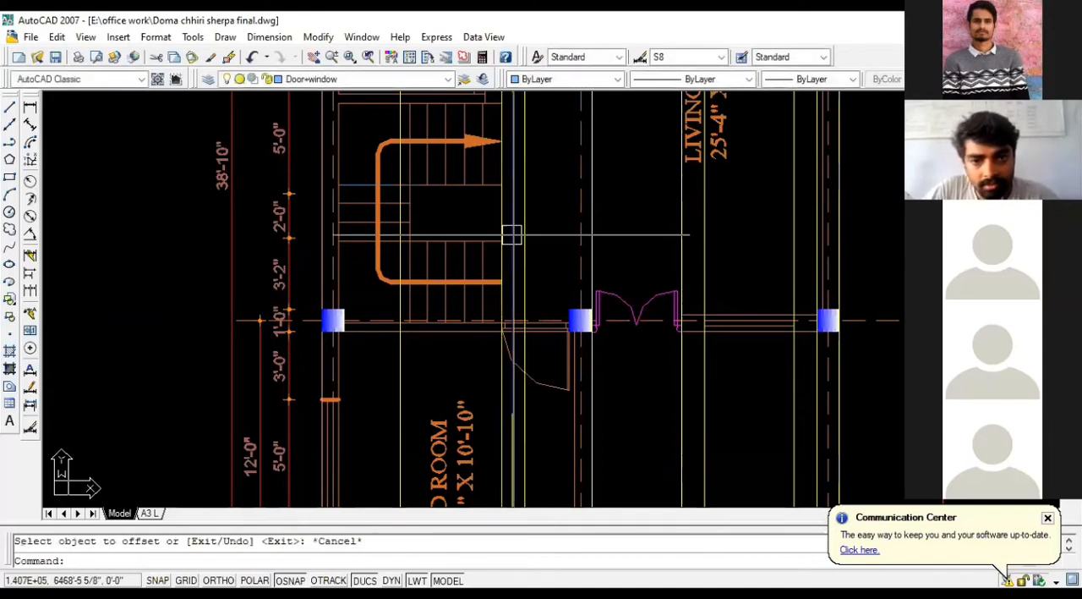
click(500, 207)
key(Delete)
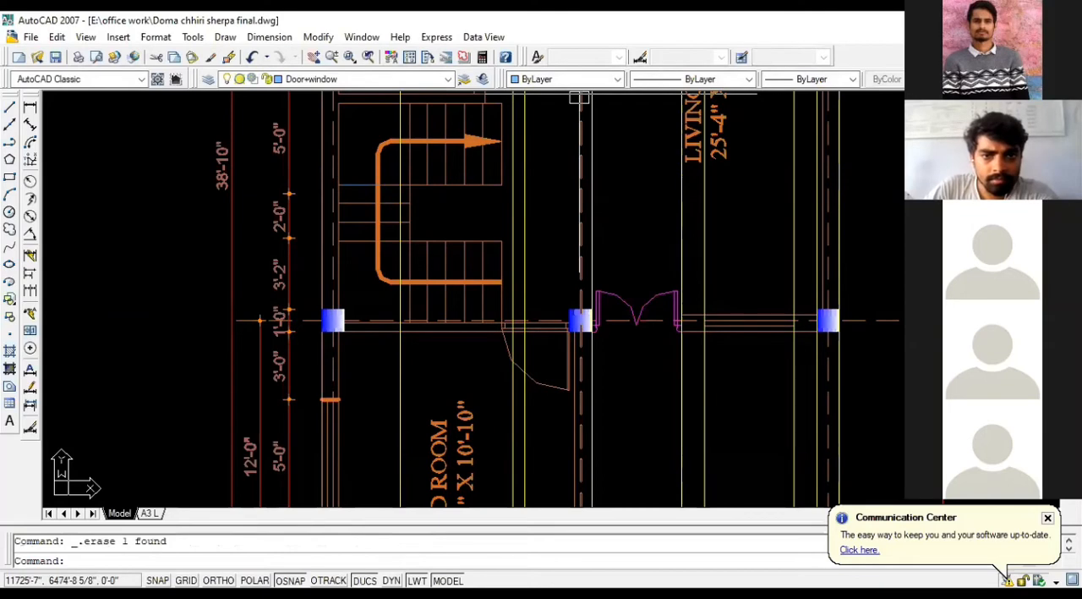
Step: Examine how the projection lines beside the staircase run from the ground floor plan down to the front elevation's level lines
scroll(576, 455, down, 5)
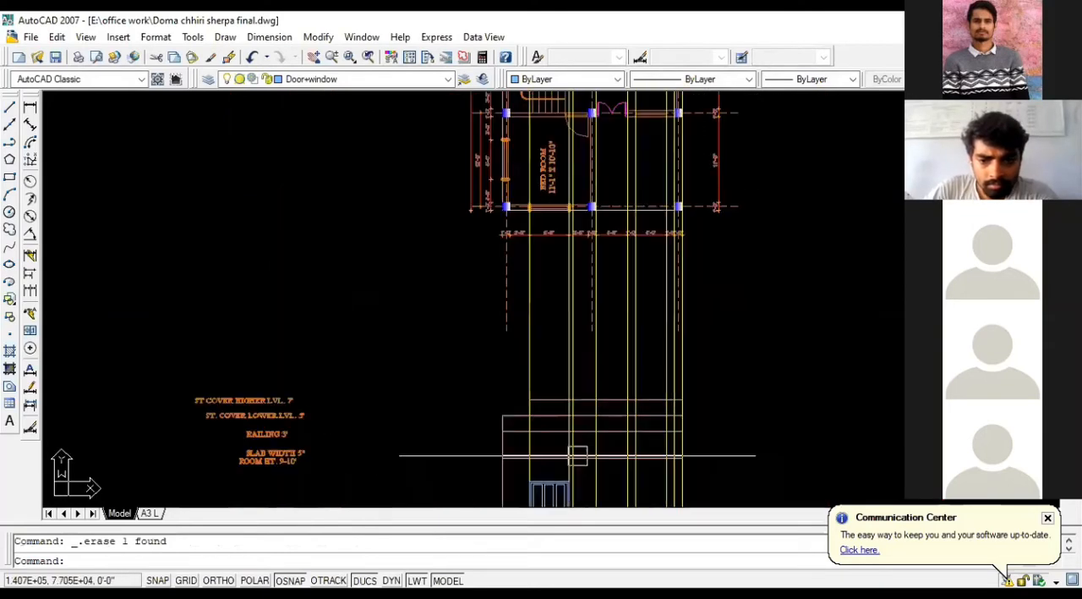
scroll(575, 355, up, 2)
scroll(584, 276, down, 2)
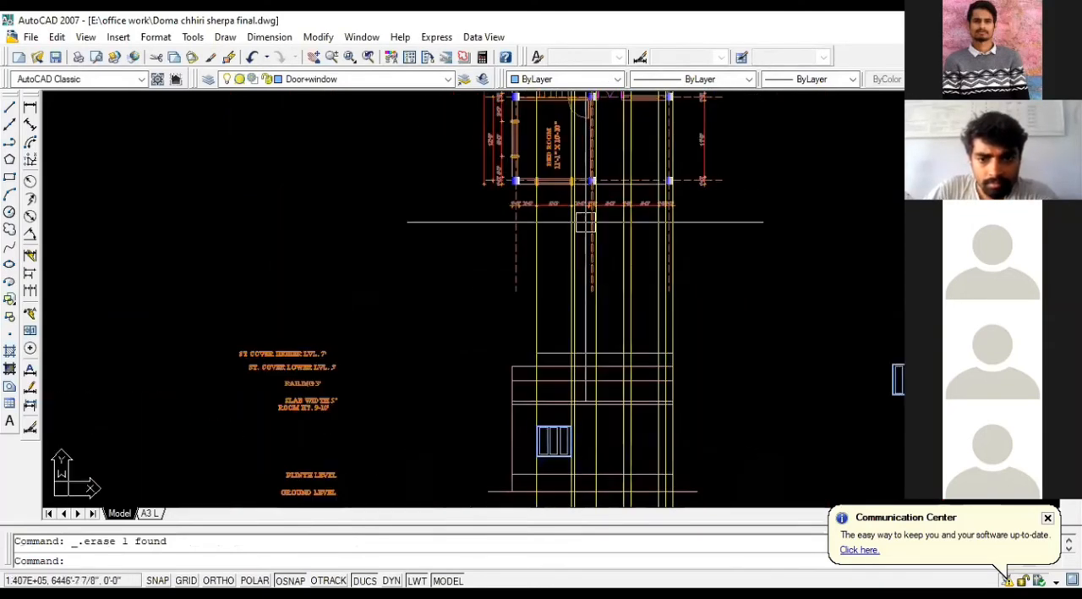
scroll(582, 269, up, 4)
scroll(581, 279, down, 5)
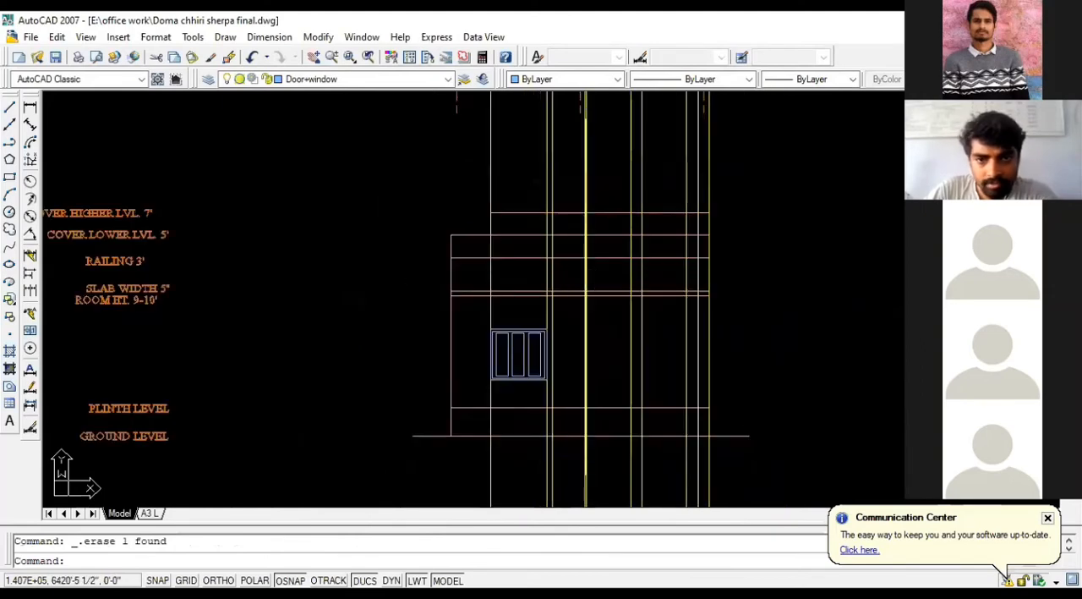
middle_drag(582, 200, 583, 302)
scroll(610, 180, up, 3)
scroll(581, 312, down, 2)
scroll(558, 174, up, 6)
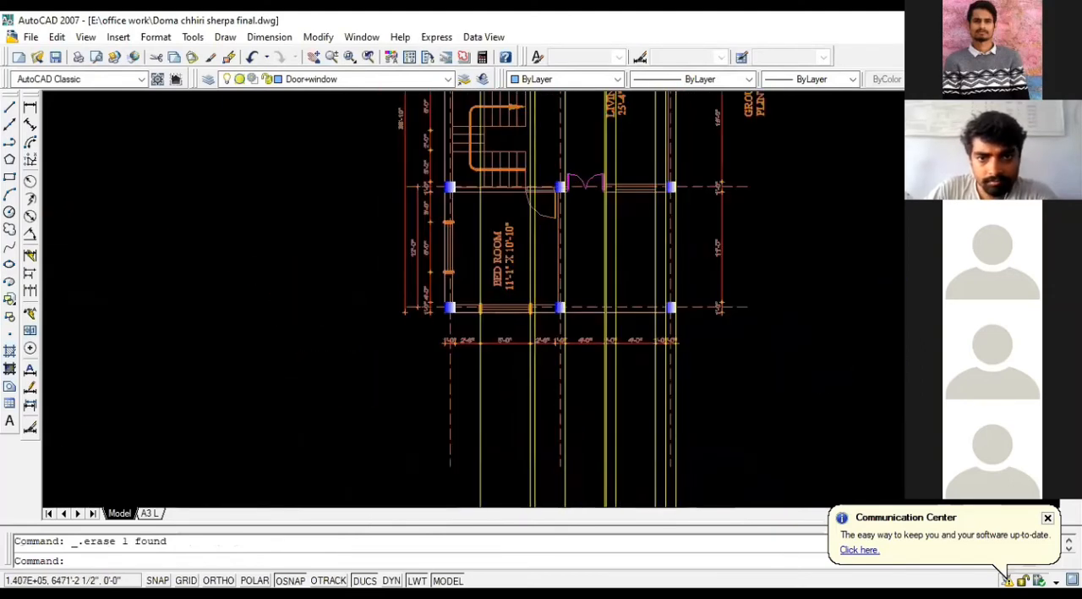
scroll(565, 364, down, 4)
scroll(556, 214, up, 3)
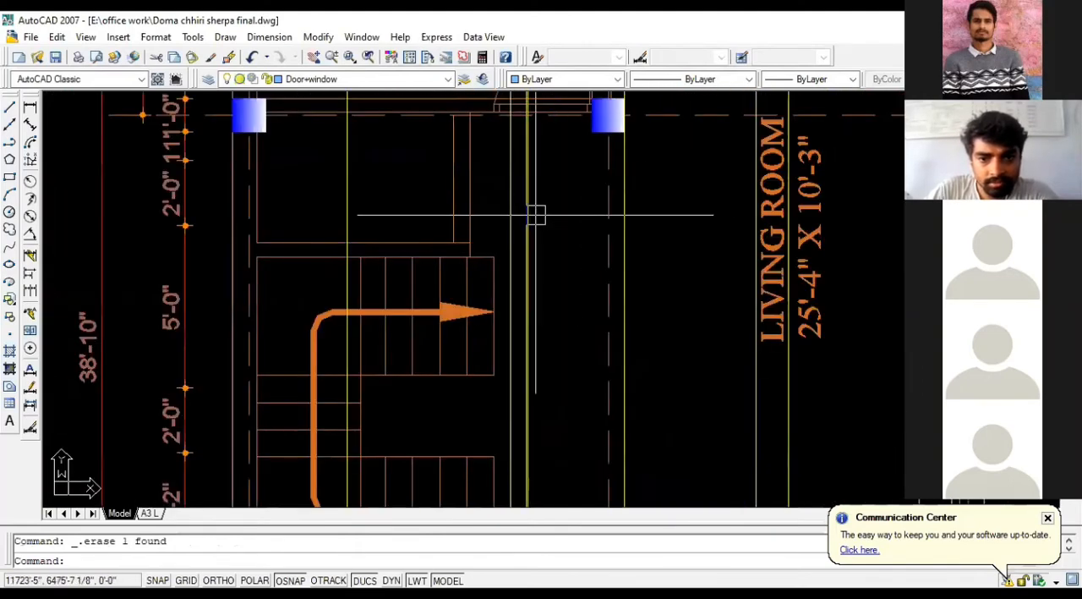
Step: Offset the stair cover edge line beside the staircase towards the living room, and erase the source line
key(Return)
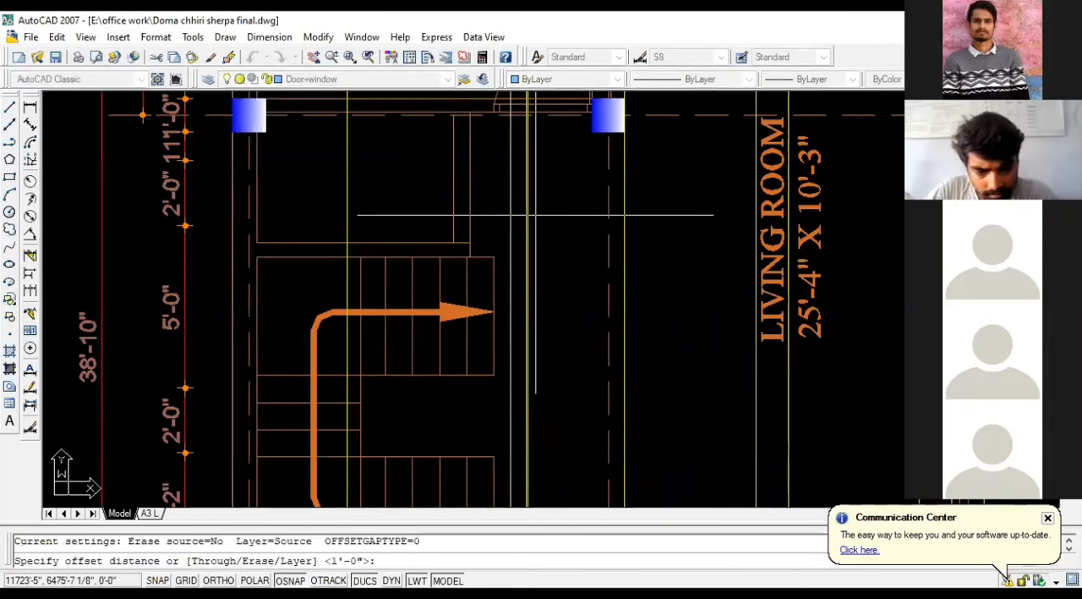
key(Return)
click(536, 213)
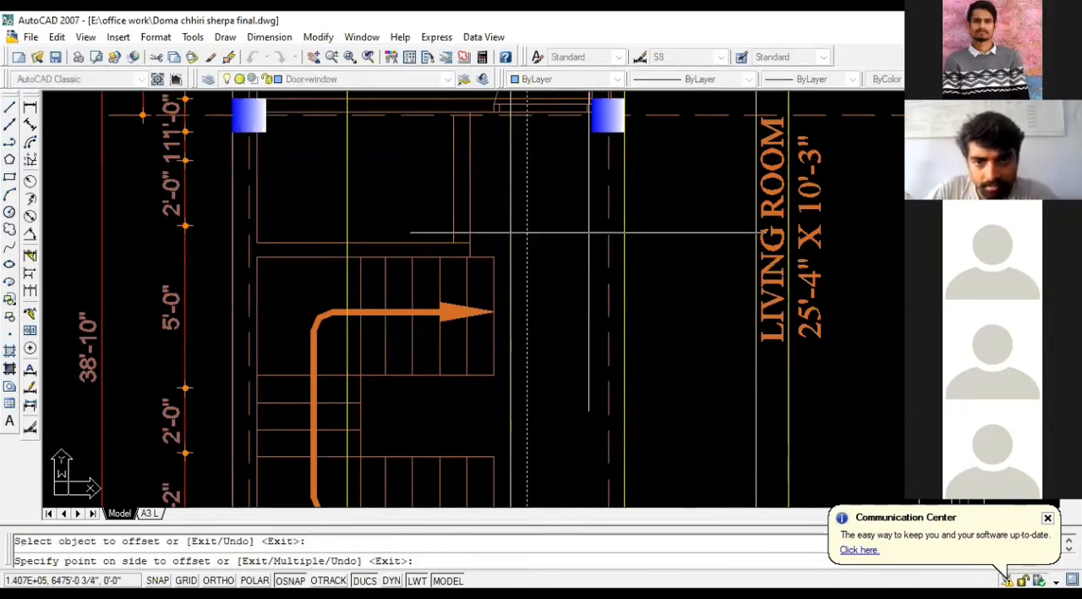
click(568, 201)
key(Escape)
scroll(579, 199, down, 5)
scroll(575, 242, up, 3)
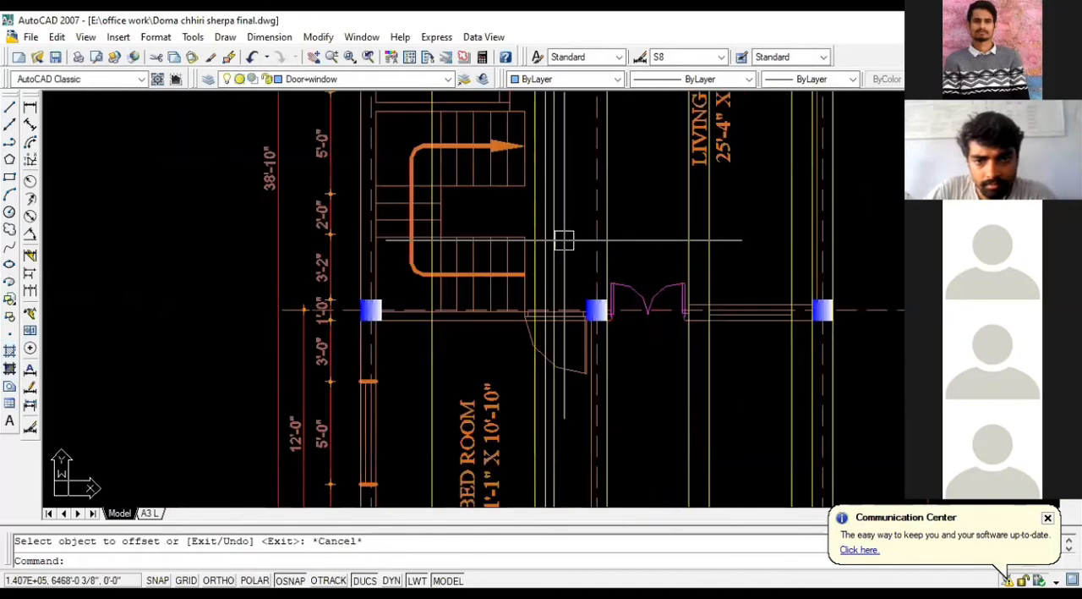
click(544, 249)
key(Delete)
Step: Draw the stair cover's vertical edge along the offset projection line, between the slab level and the stair cover higher level
scroll(565, 224, down, 5)
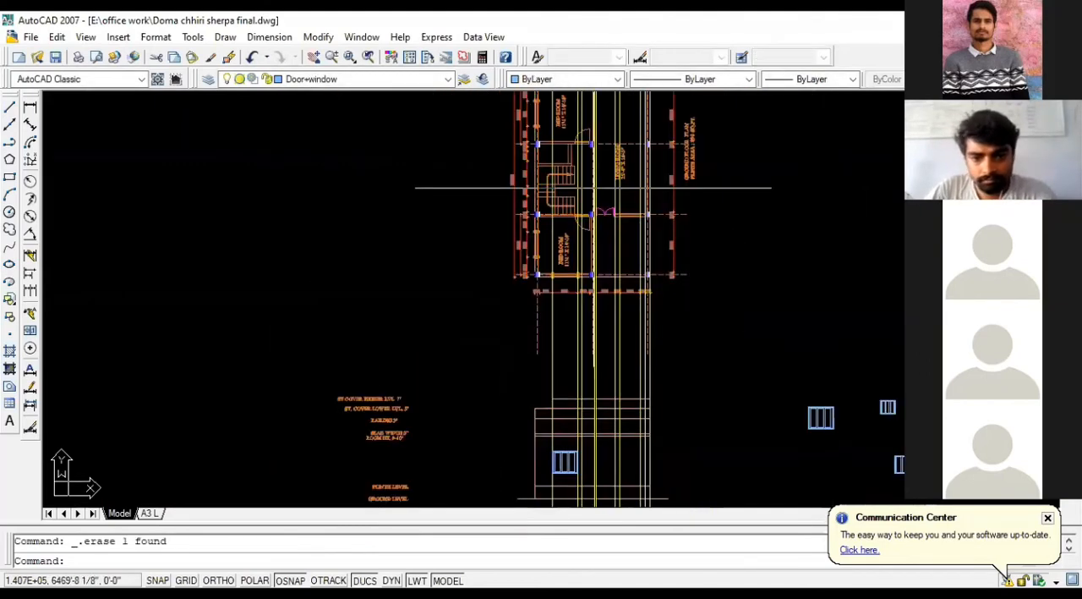
scroll(587, 430, up, 5)
text(L)
key(Return)
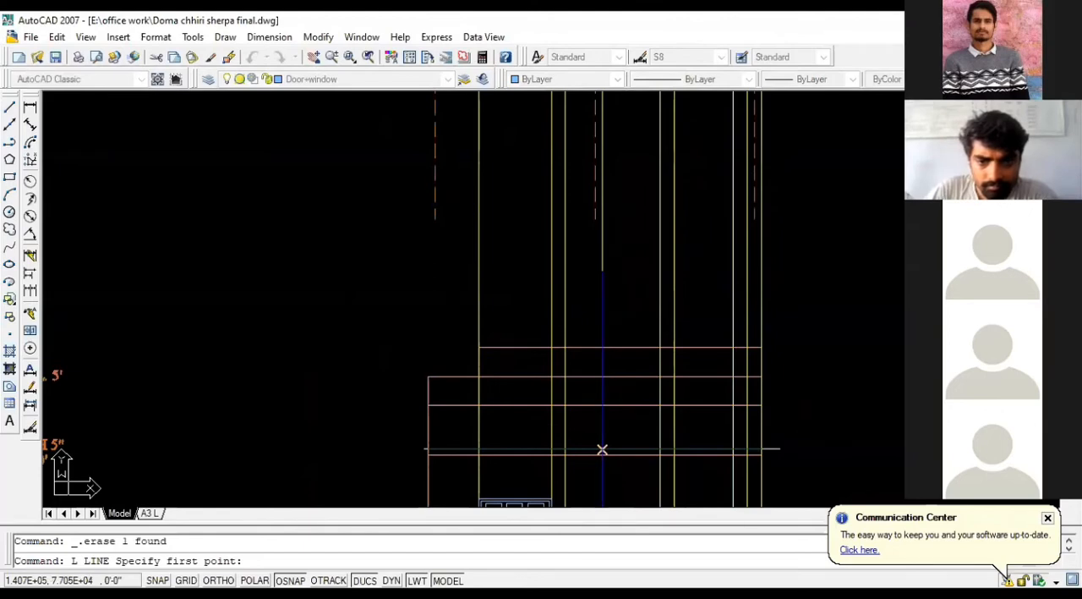
scroll(602, 449, down, 5)
scroll(586, 454, up, 4)
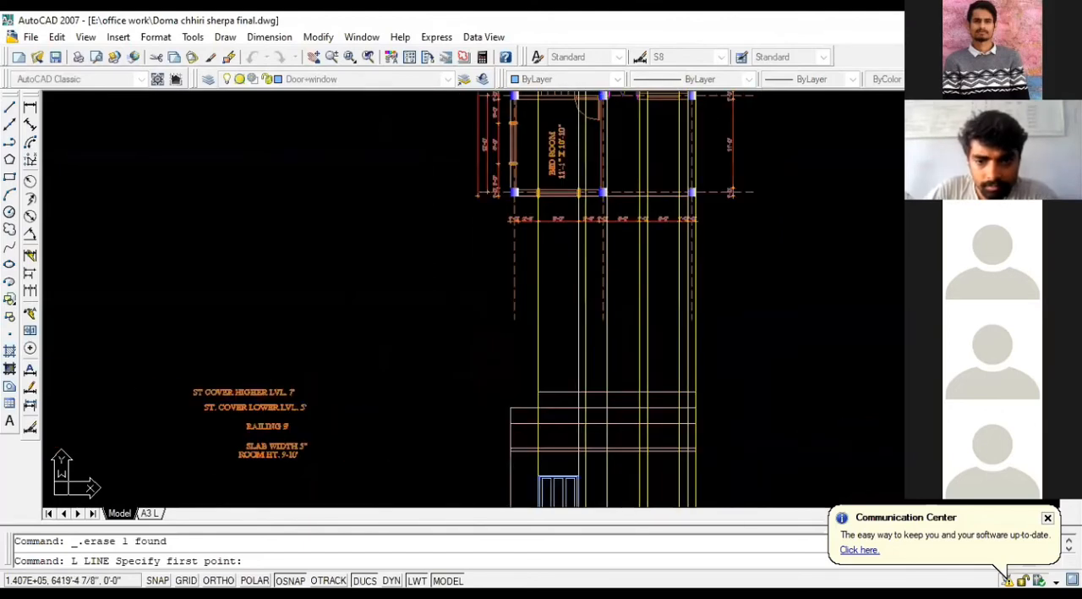
scroll(580, 435, up, 3)
click(577, 355)
click(590, 320)
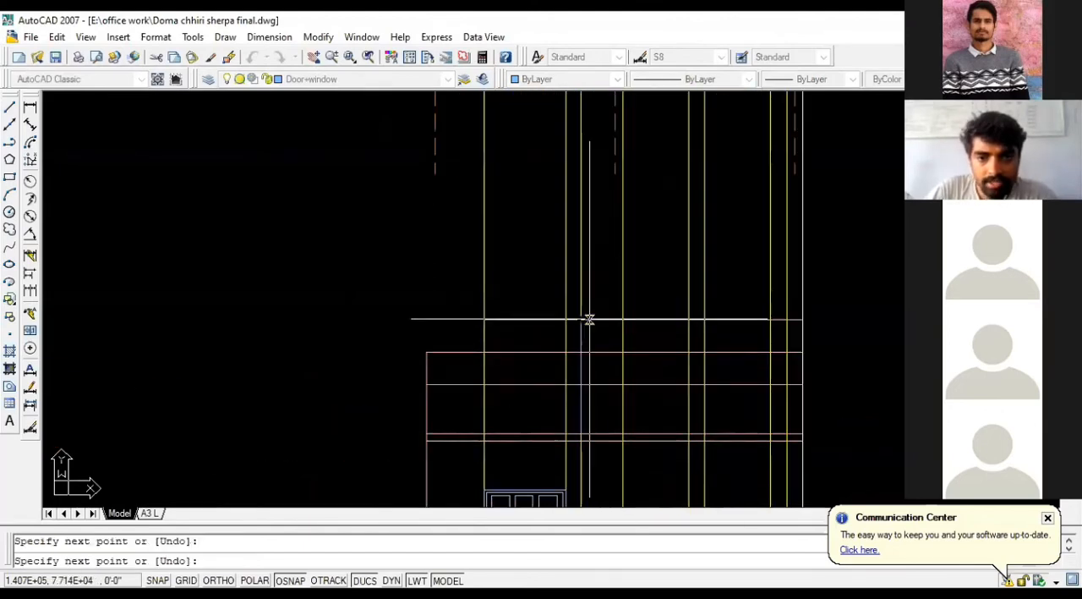
key(Escape)
Step: Erase the stair cover's higher and lower level lines from the front elevation
scroll(580, 319, down, 2)
scroll(554, 343, up, 3)
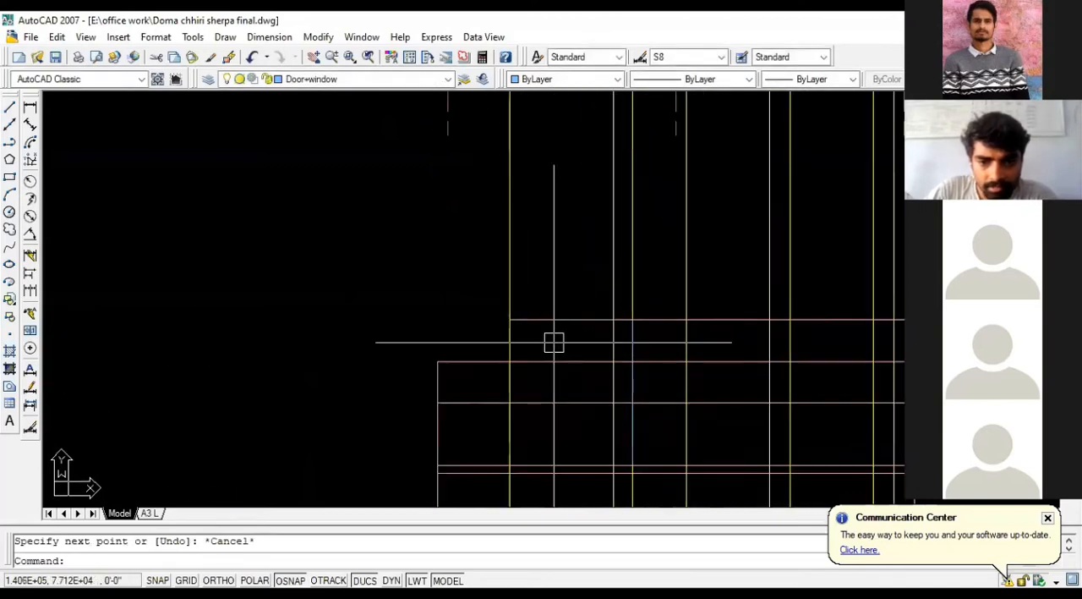
click(582, 361)
key(Delete)
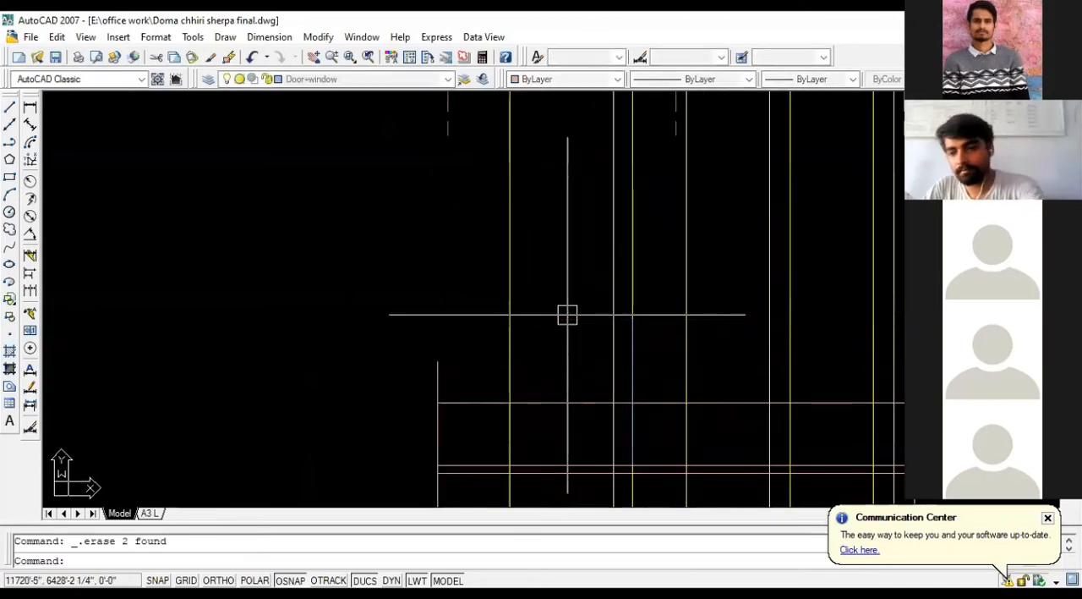
scroll(568, 315, down, 1)
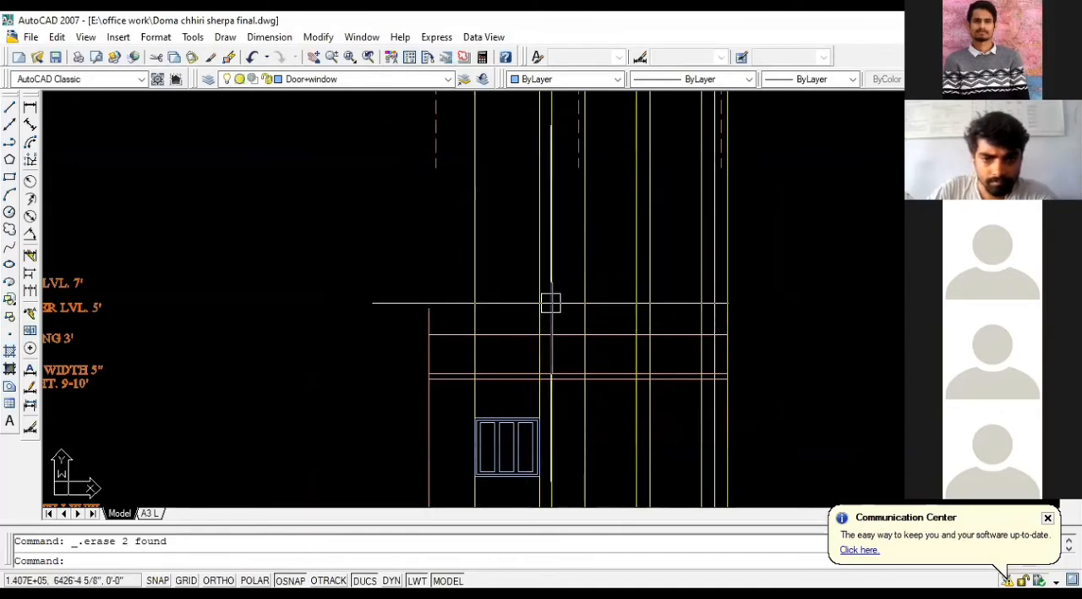
text(MA)
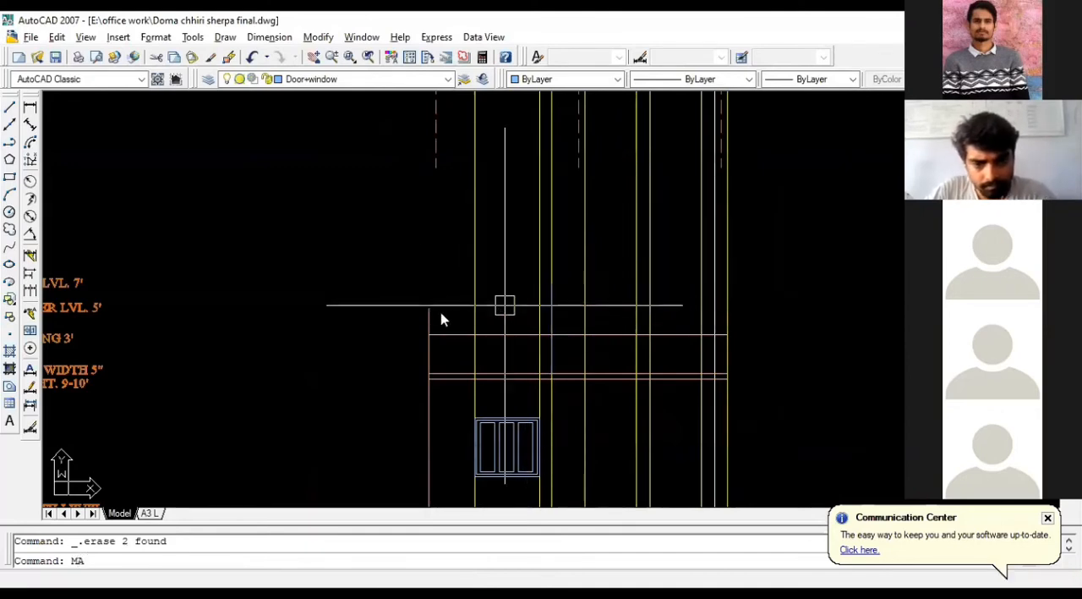
key(alt+space)
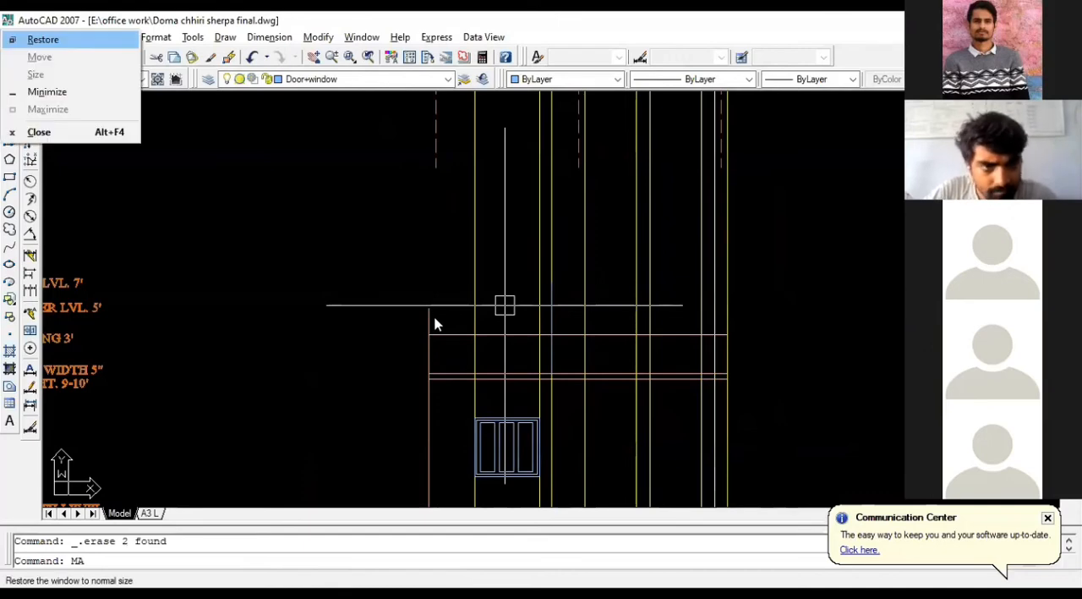
key(Escape)
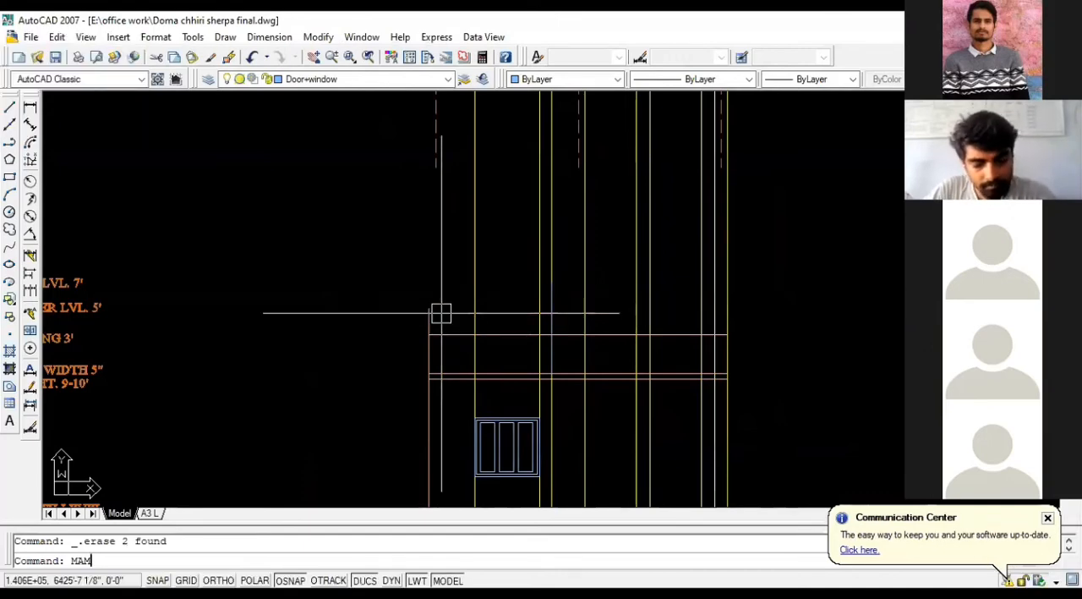
key(Return)
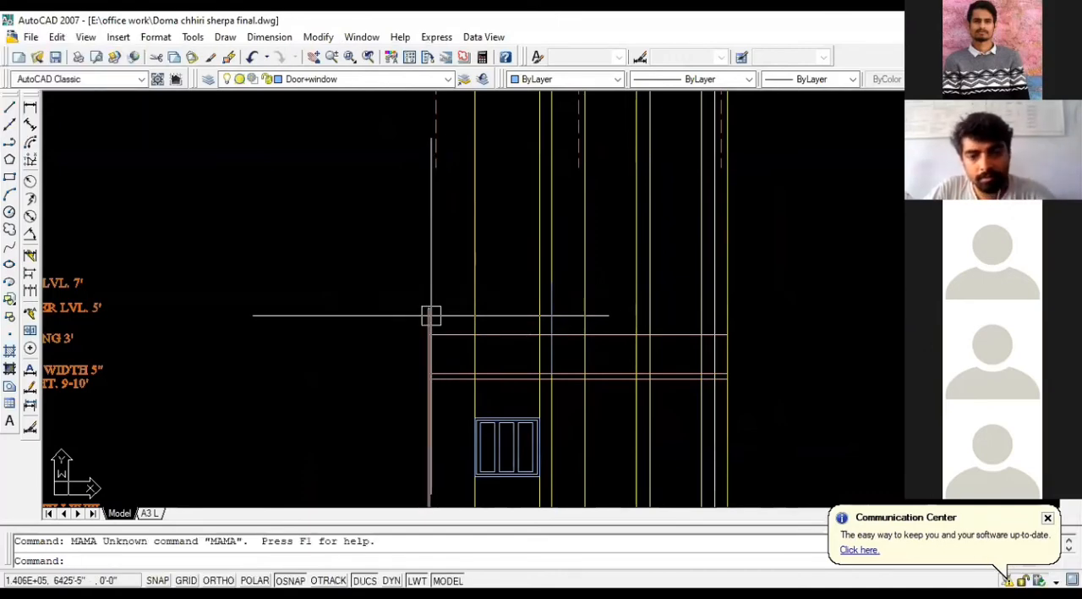
key(Escape)
Step: Examine the stair cover's wall lines and the end of the stair flight in the roof plan
scroll(550, 253, down, 10)
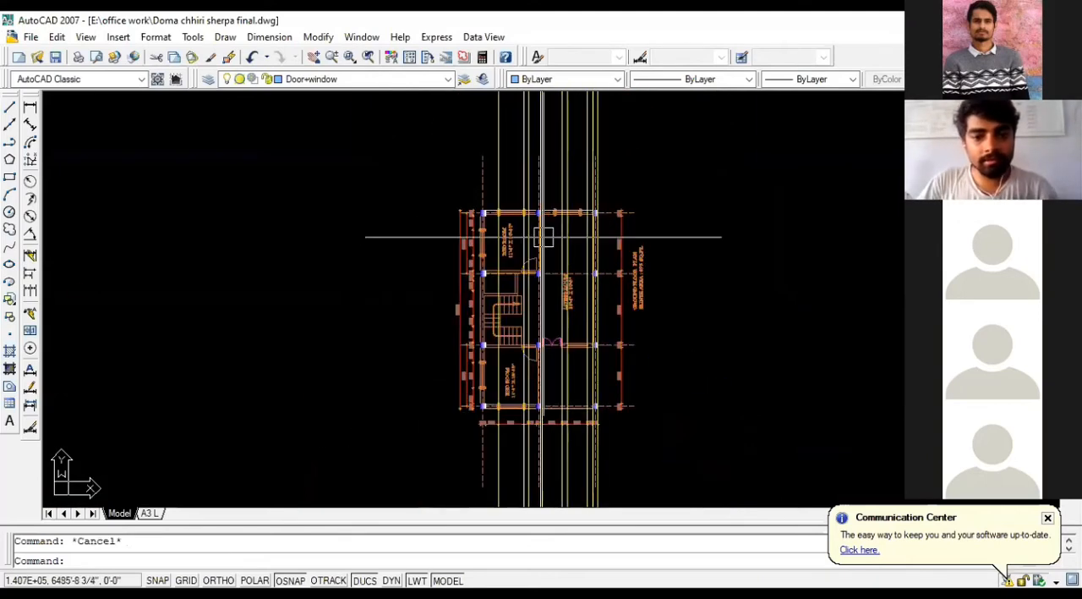
scroll(543, 236, down, 10)
scroll(128, 276, up, 9)
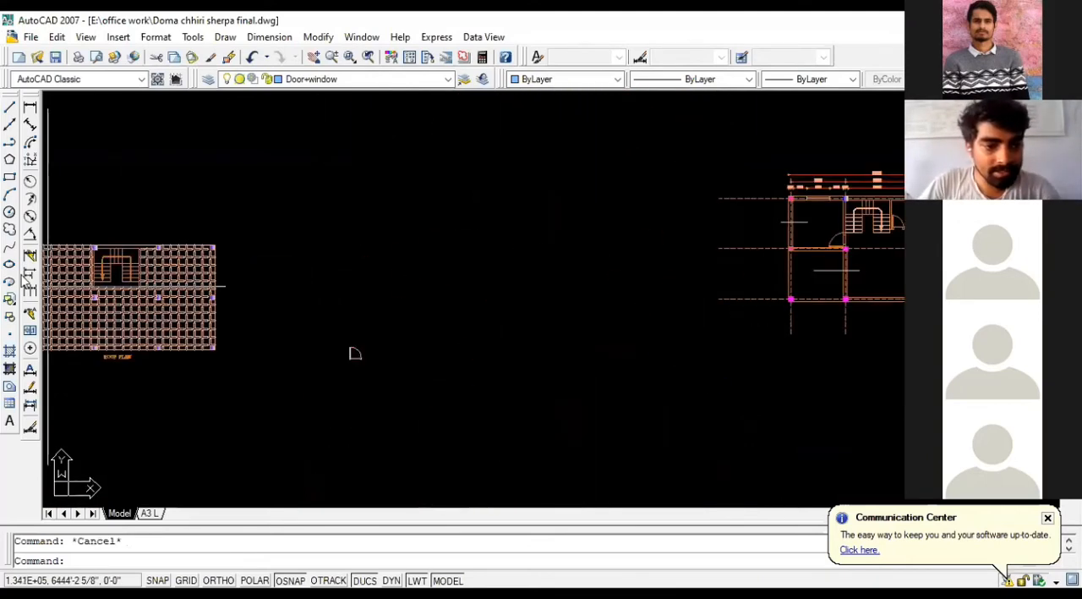
scroll(127, 288, up, 6)
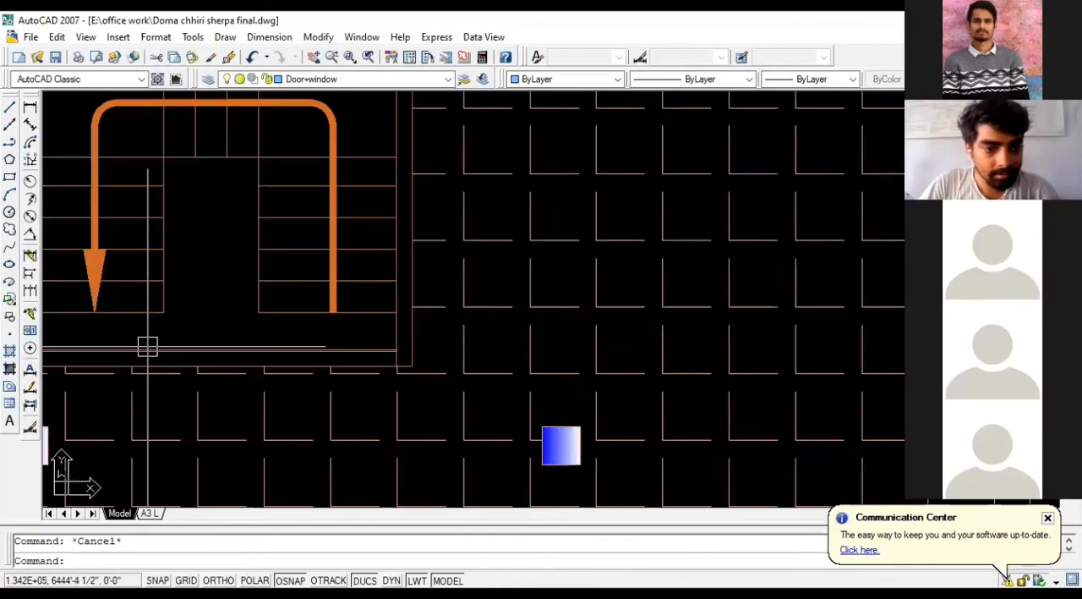
click(147, 353)
click(147, 364)
scroll(564, 322, down, 2)
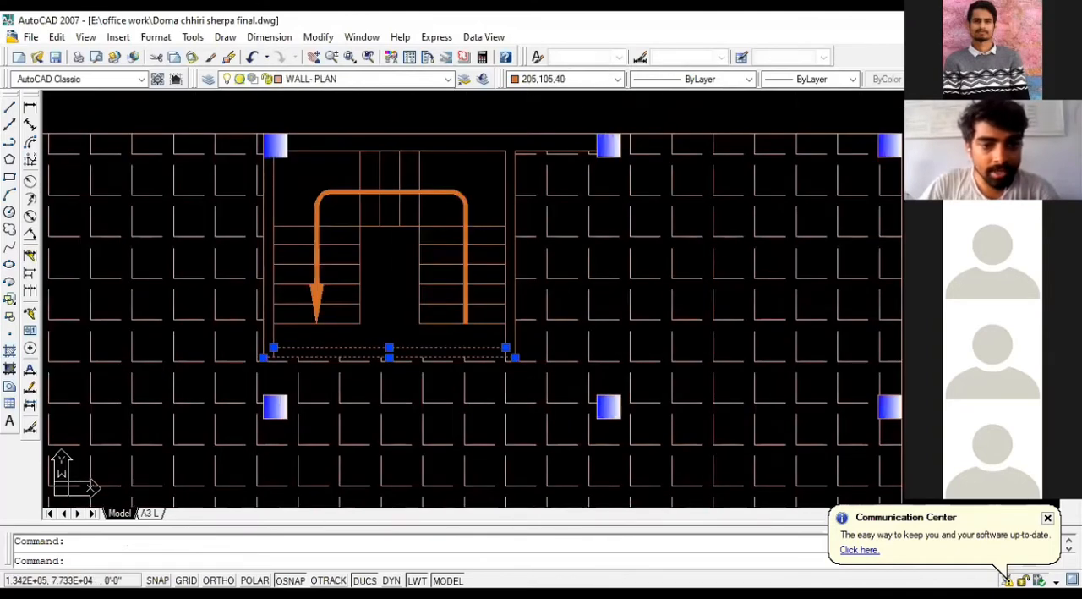
scroll(257, 322, up, 2)
click(336, 314)
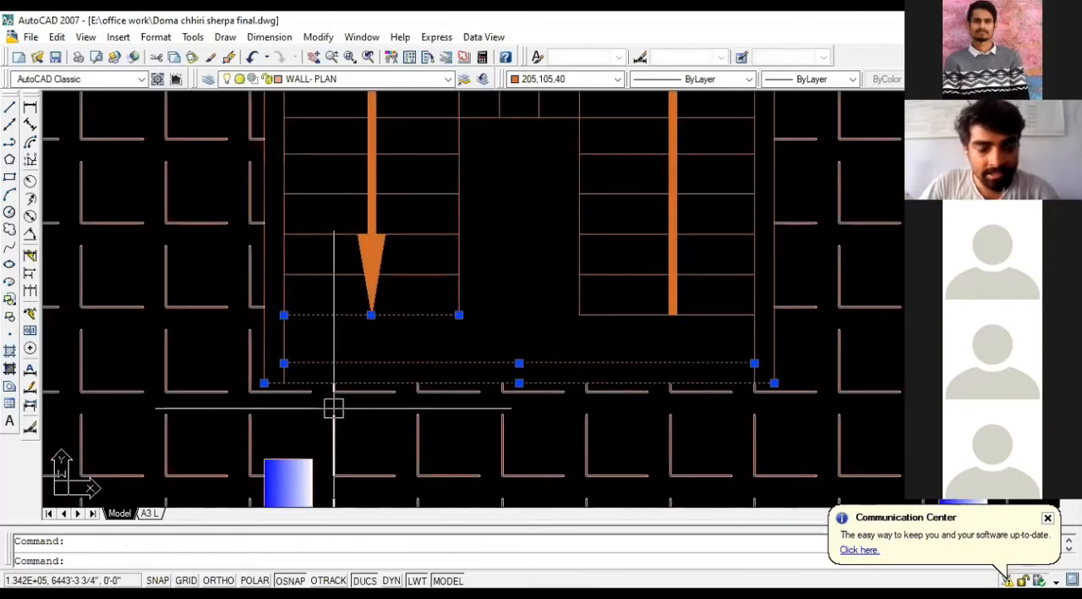
key(Escape)
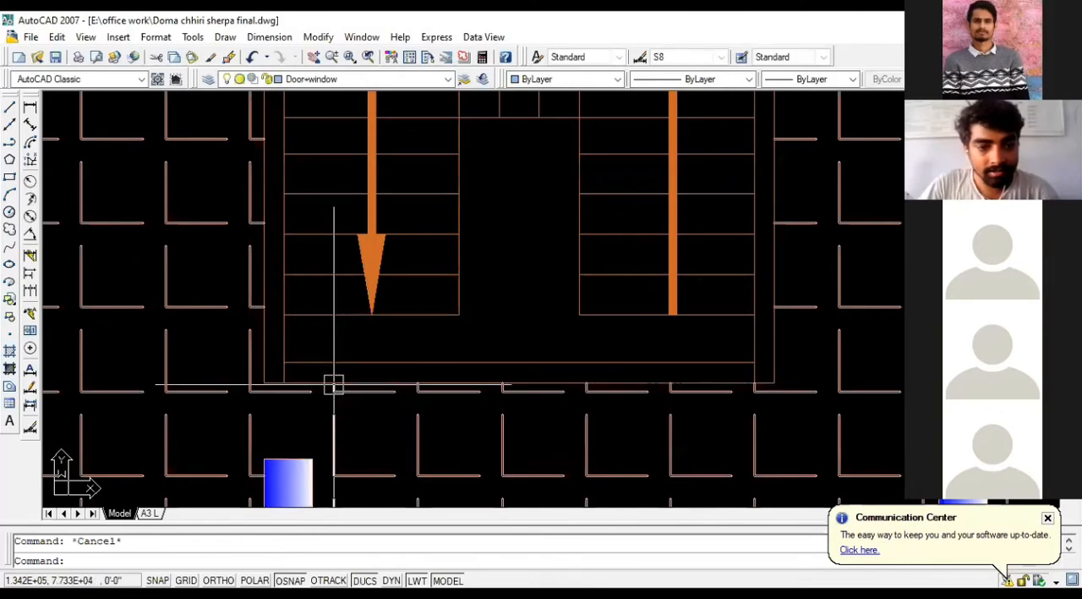
Step: Measure the distance from the end of the stair flight to the inner wall line in the roof plan
click(29, 109)
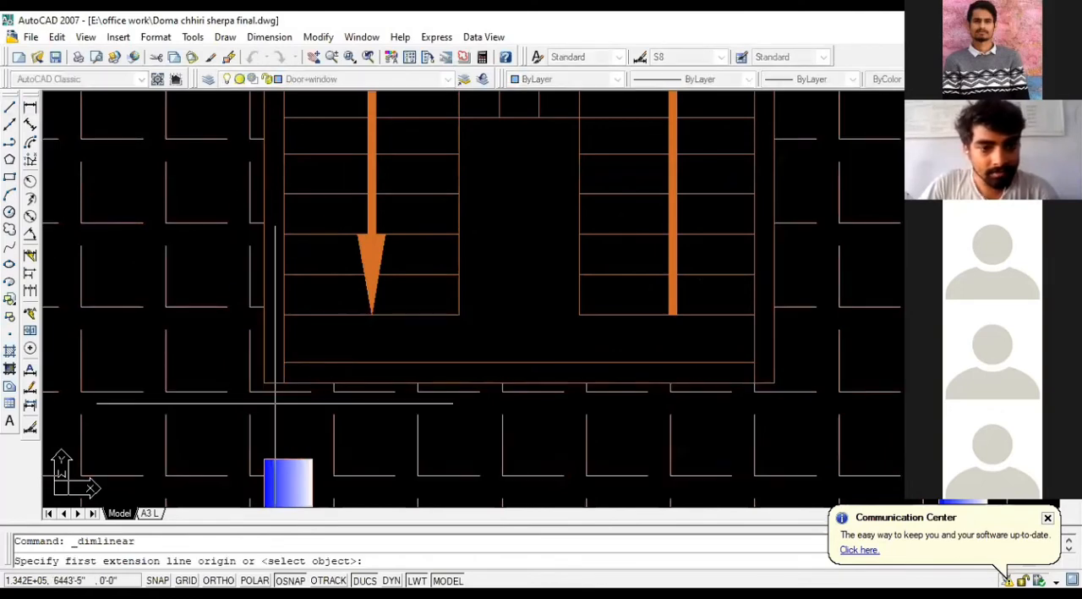
click(285, 314)
click(283, 363)
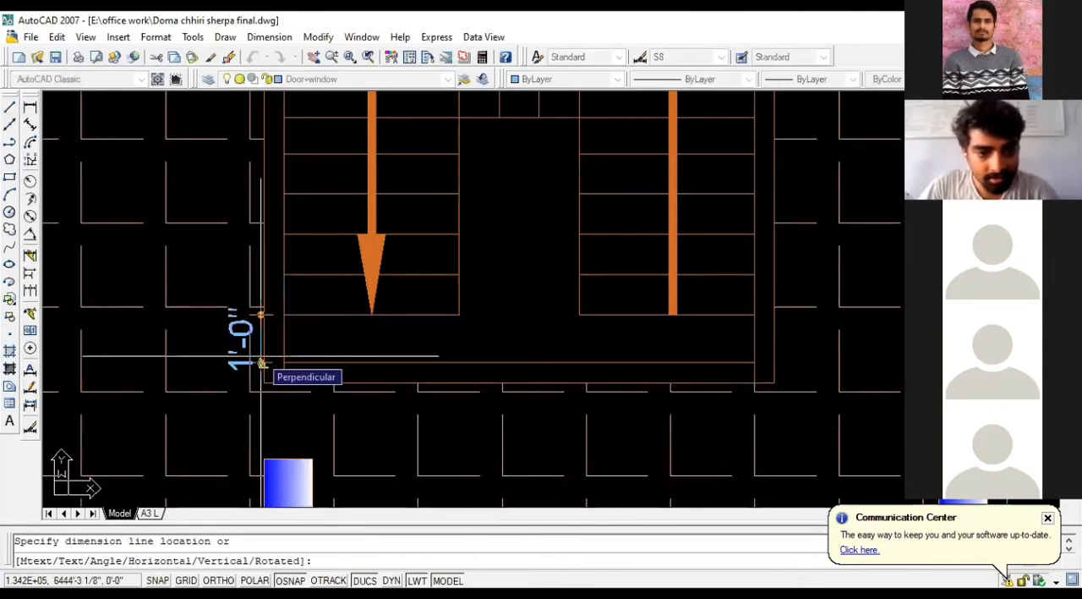
key(Escape)
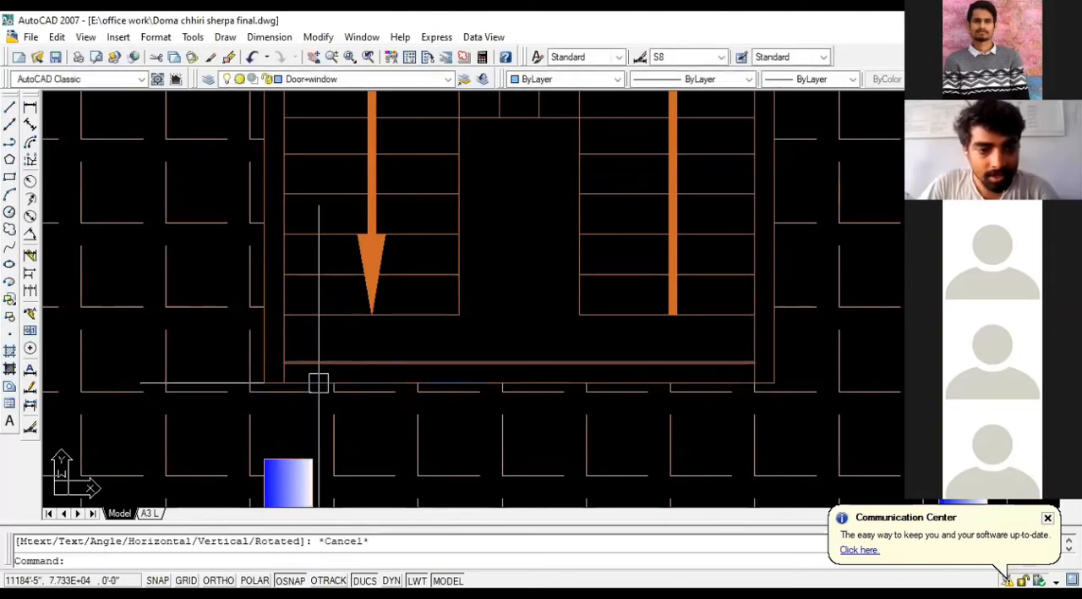
Step: Copy the yellow projection line beside the ground floor staircase onto the end edge of the stair flights again
scroll(296, 336, down, 5)
scroll(232, 330, down, 4)
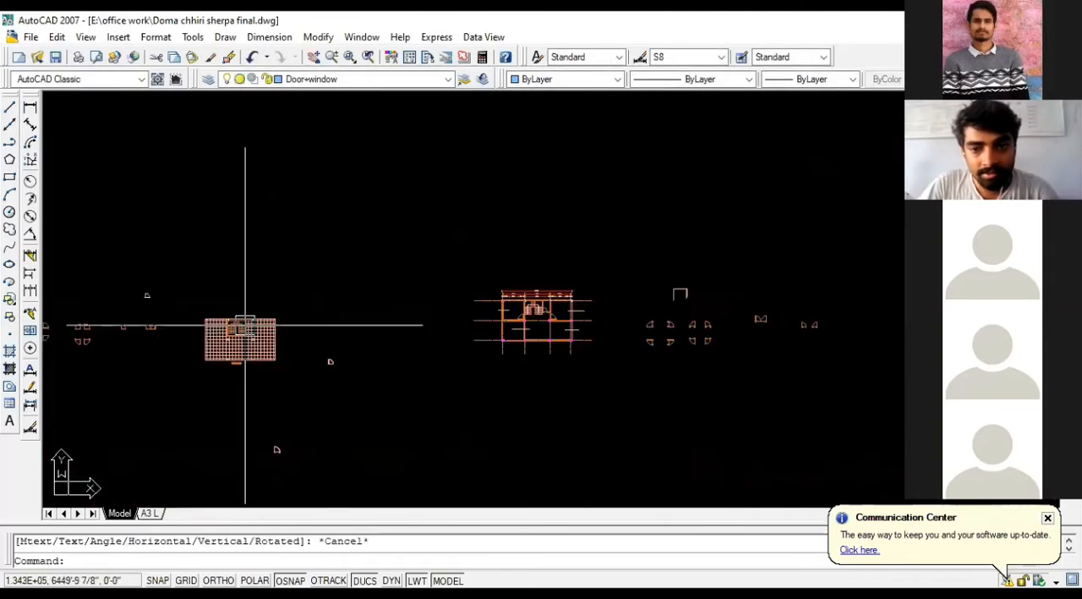
scroll(472, 319, up, 3)
scroll(372, 309, down, 5)
scroll(772, 286, up, 1)
scroll(633, 342, up, 8)
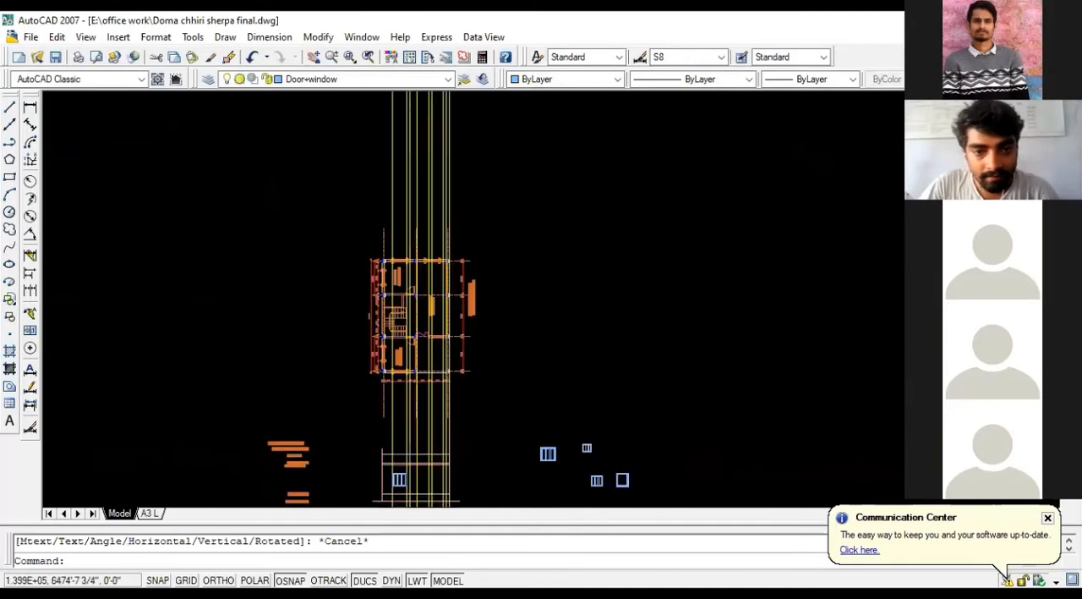
click(633, 343)
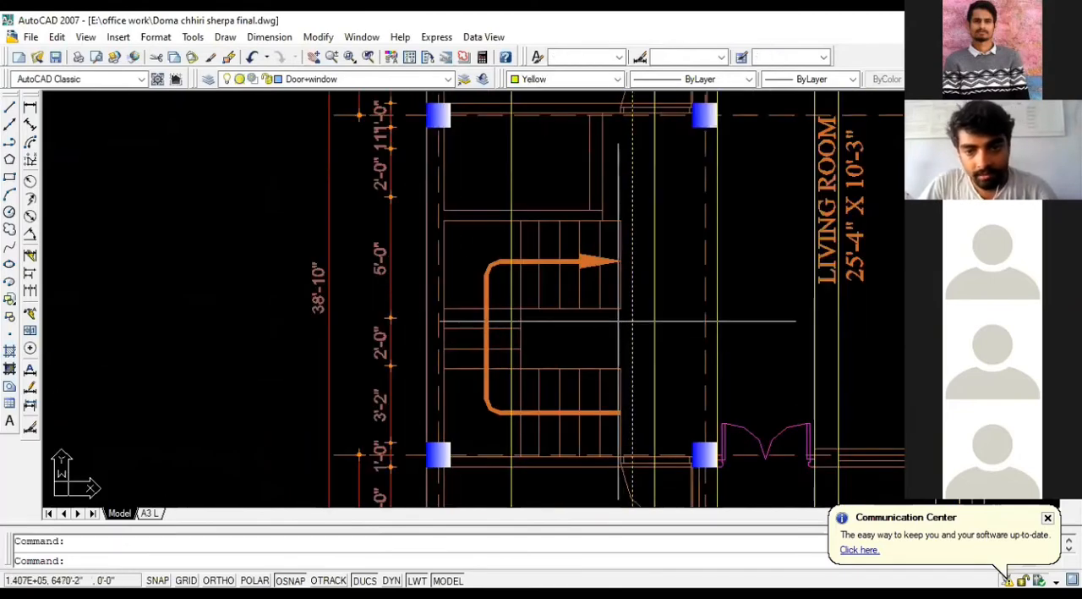
text(CO)
key(Return)
click(629, 314)
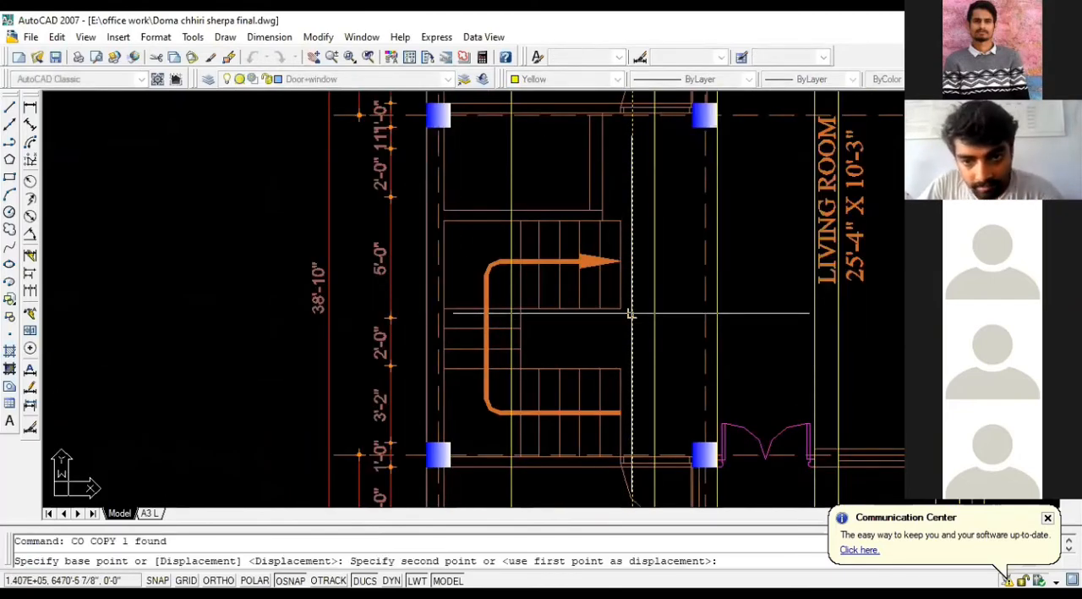
click(622, 307)
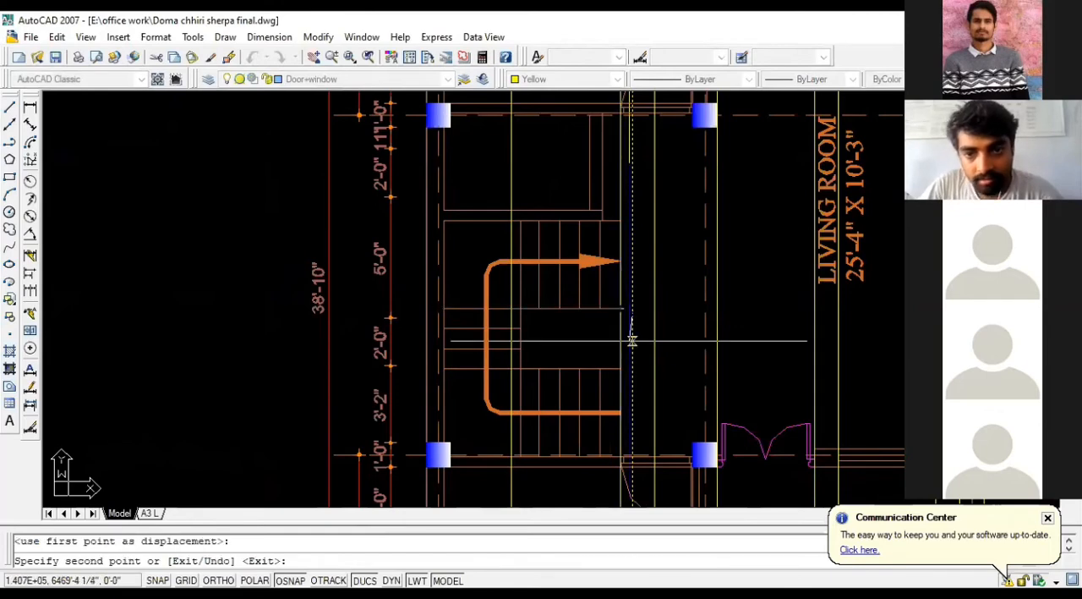
key(Escape)
scroll(616, 339, up, 2)
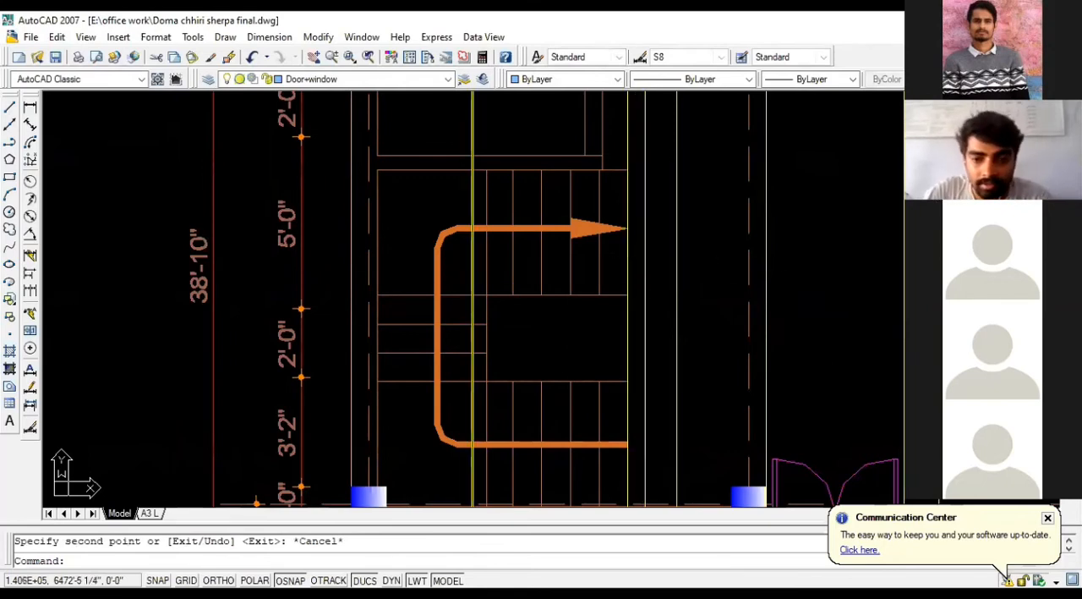
scroll(584, 232, down, 5)
scroll(586, 169, up, 4)
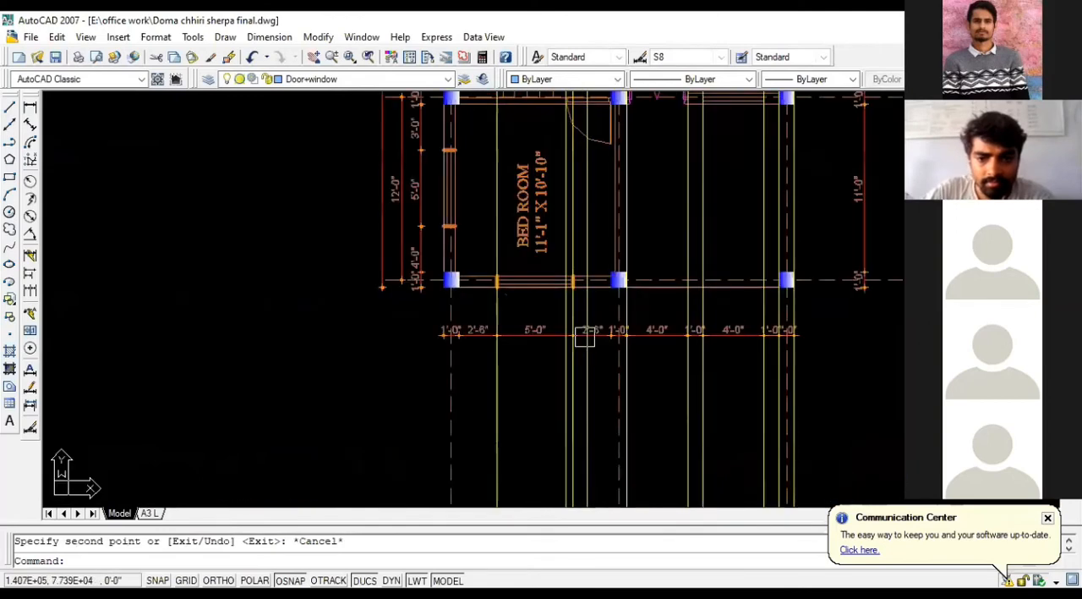
Step: Erase the yellow projection line just inside the bedroom window's edge nearest the staircase wall, below the ground floor plan
click(563, 311)
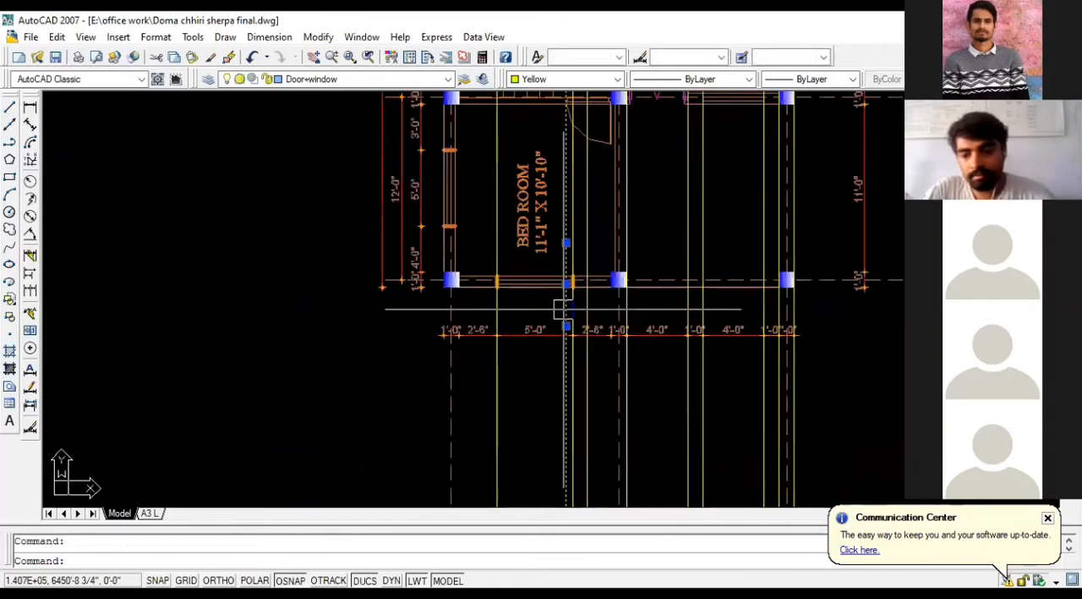
key(Delete)
scroll(557, 250, down, 3)
scroll(611, 295, up, 5)
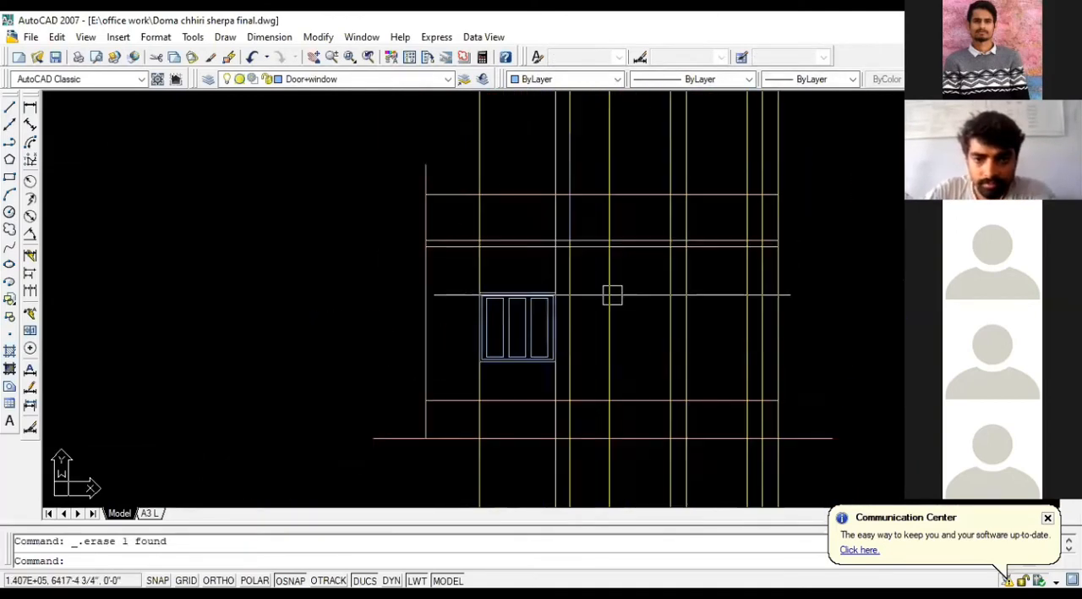
scroll(564, 219, up, 2)
scroll(592, 325, down, 2)
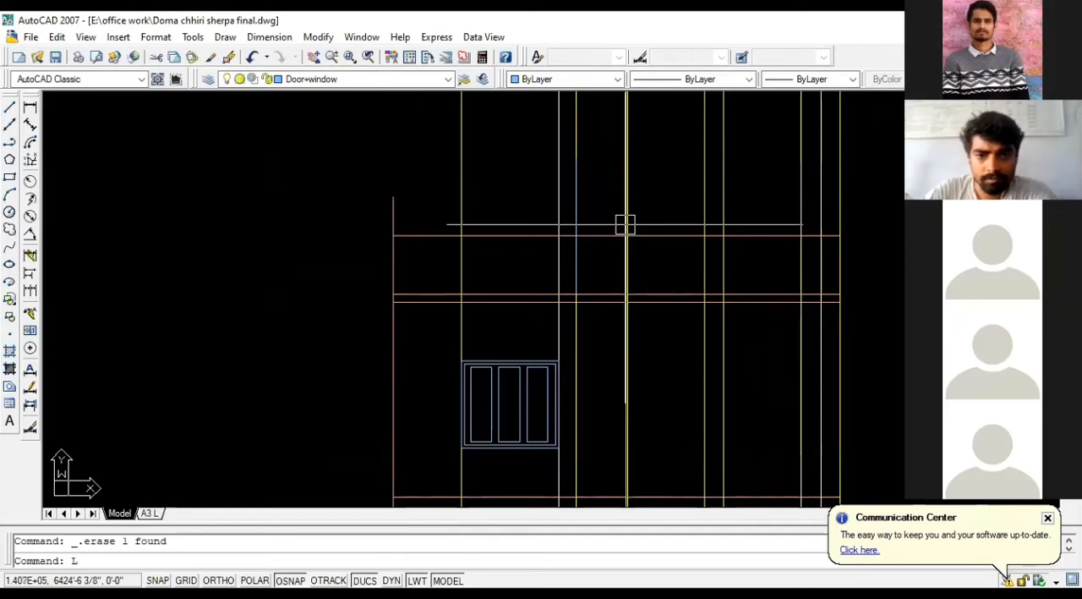
Step: Draw the stair cover's sloped roof line from the outer wall's top to the inner wall's top, extended slightly past the inner wall
key(Escape)
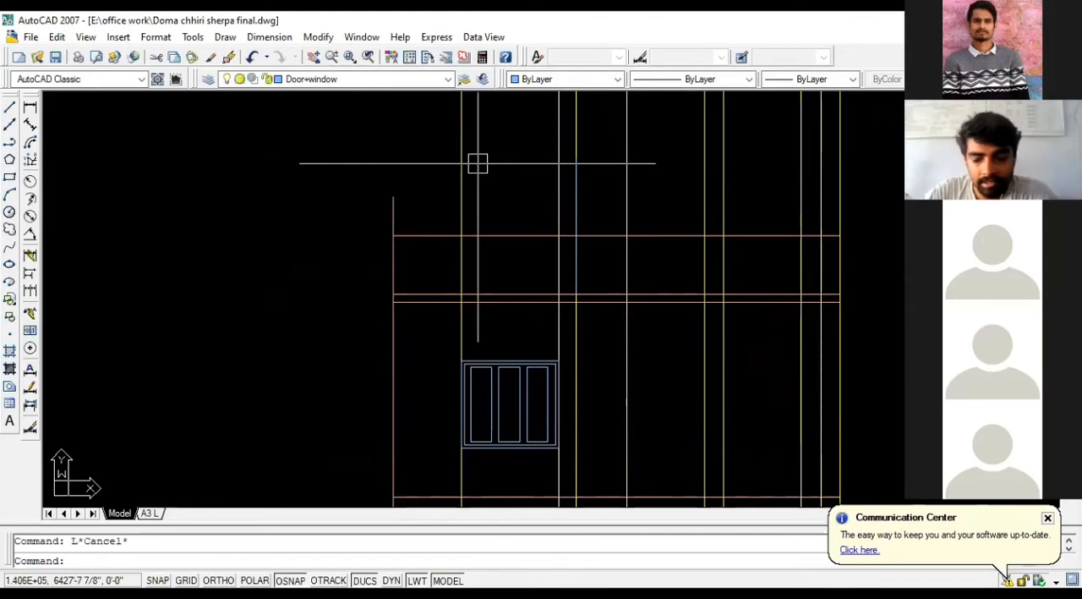
text(l)
key(Return)
click(393, 196)
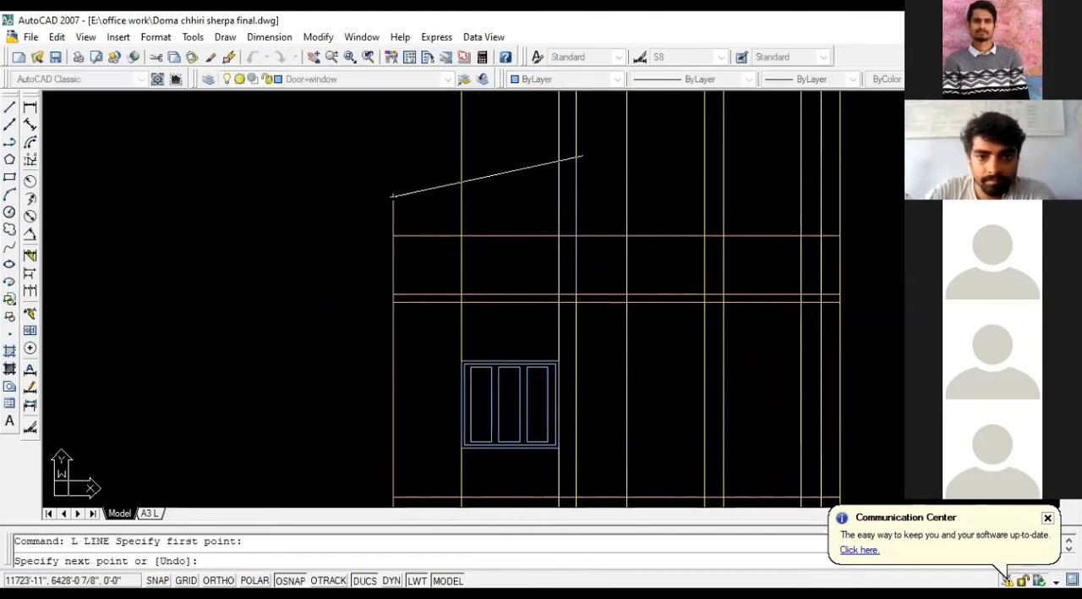
click(579, 158)
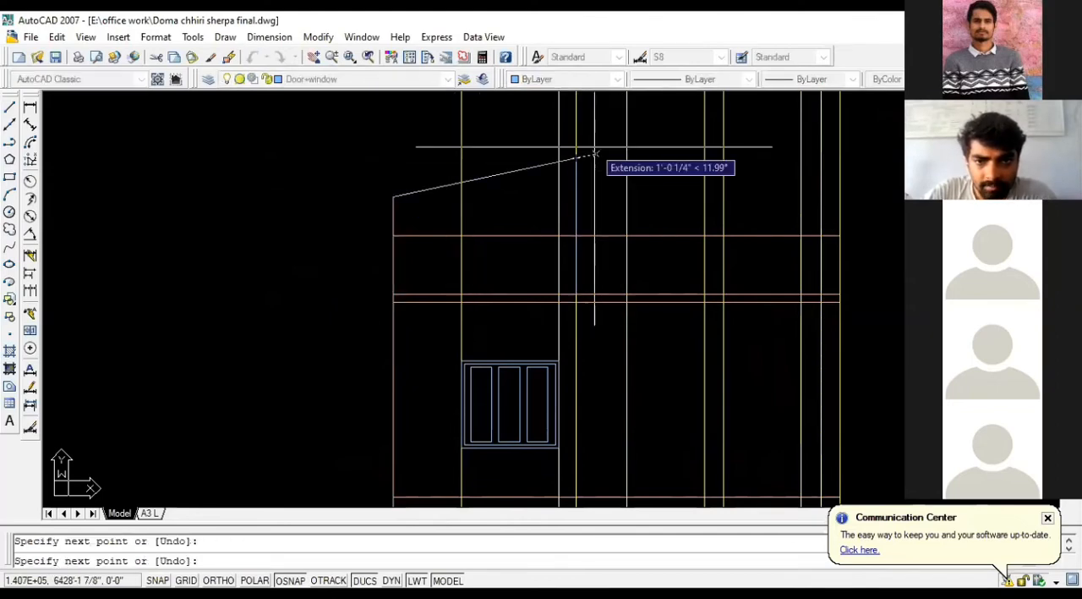
scroll(594, 154, up, 3)
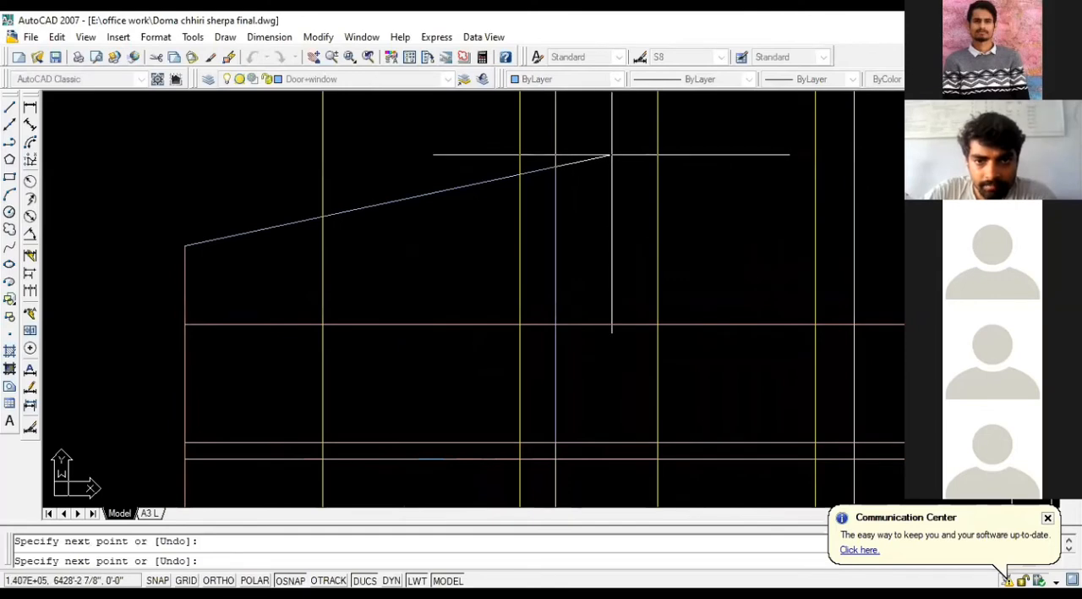
key(Escape)
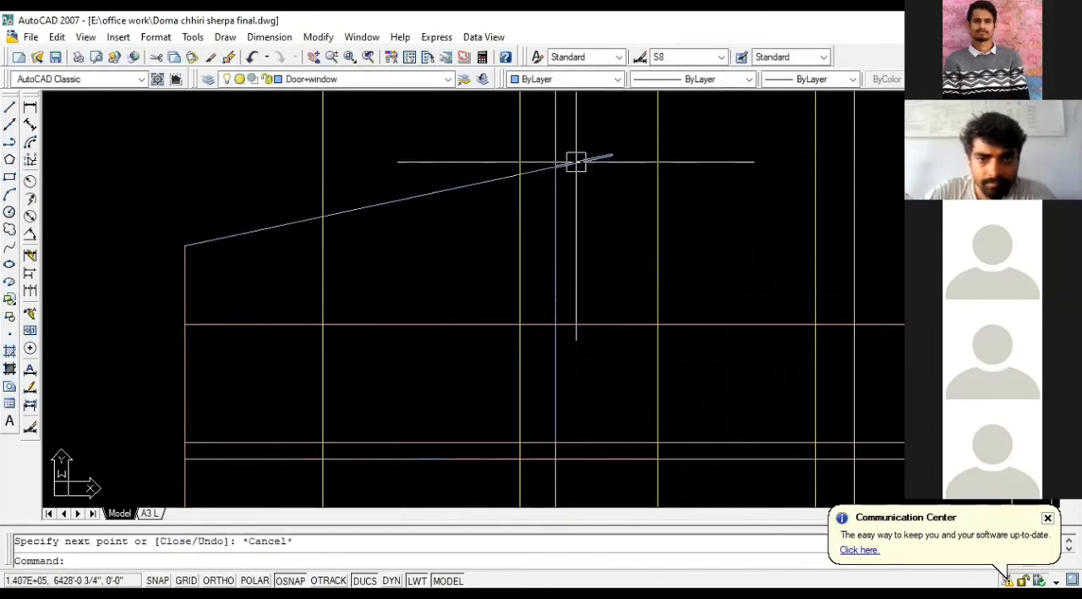
Step: Extend the stair cover's roof slope beyond the outer wall with a short line in the same direction
key(Return)
click(185, 245)
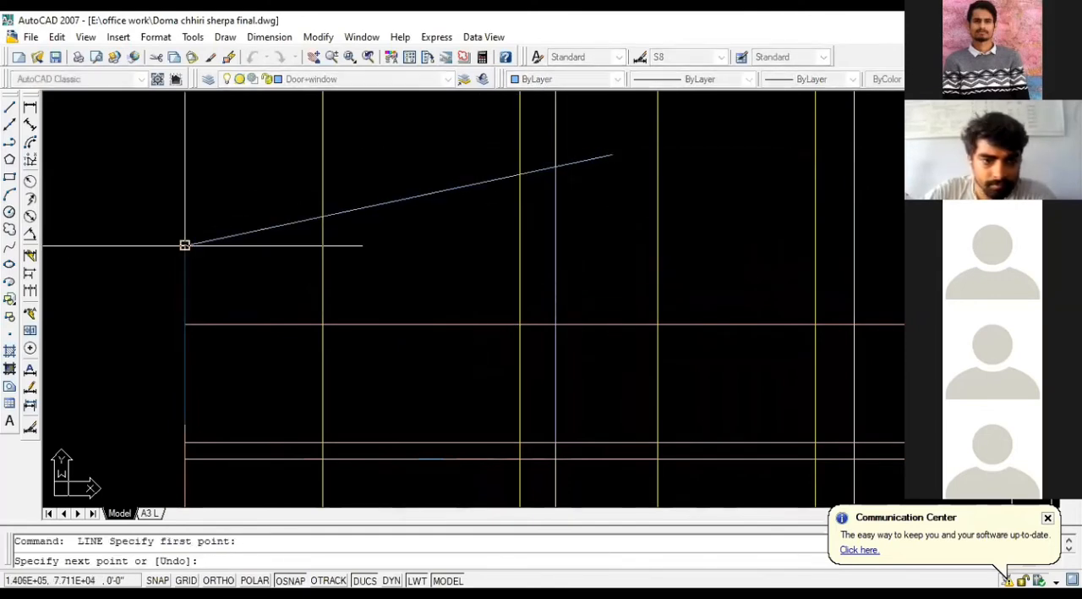
click(146, 253)
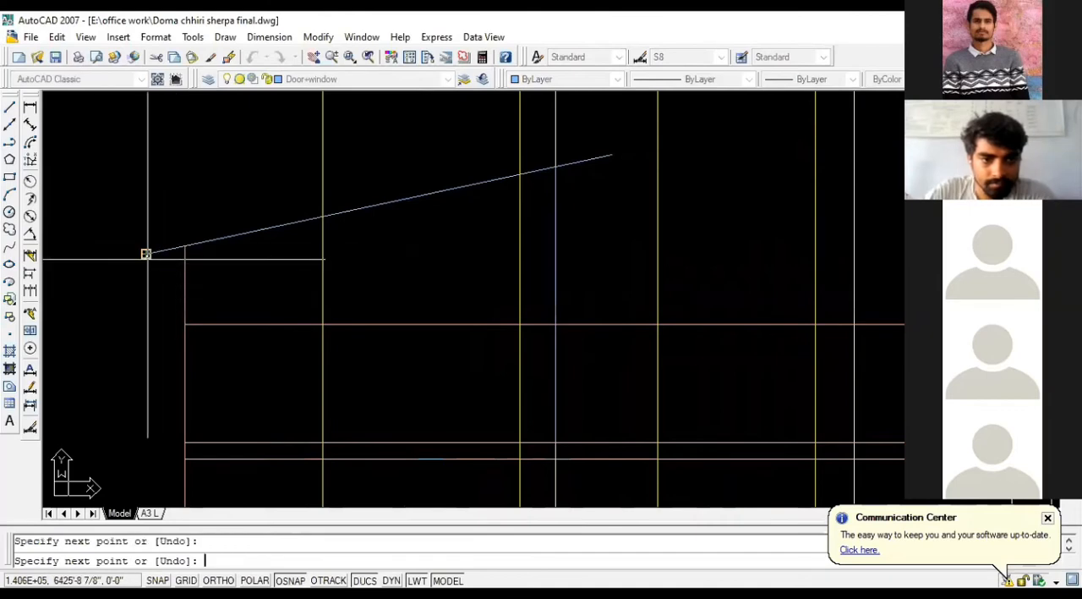
key(Escape)
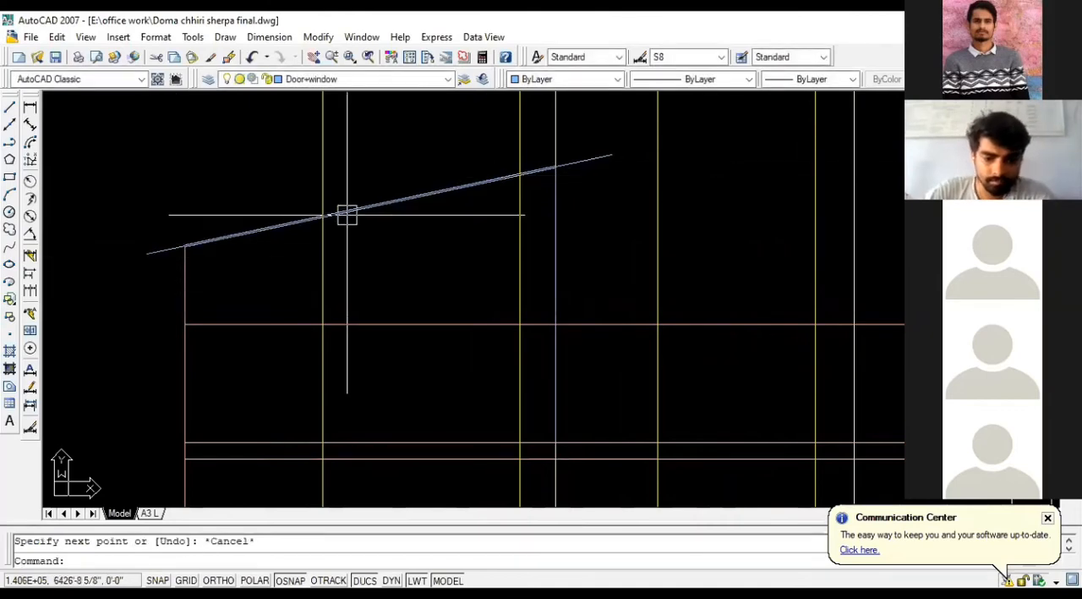
Step: Draw one continuous sloped line between the two overhanging ends of the stair cover roof
text(L)
key(Return)
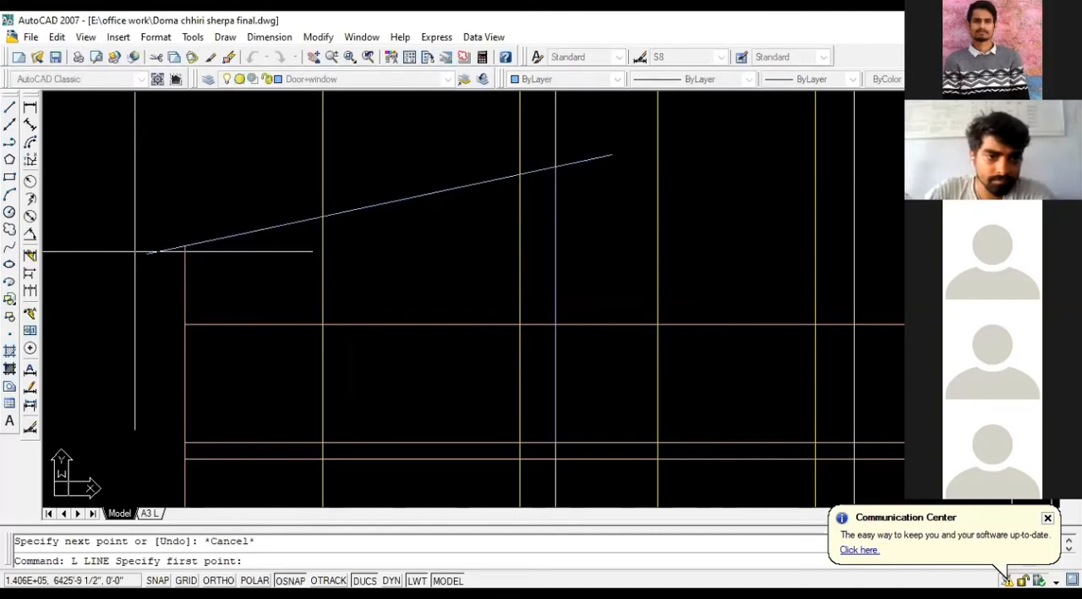
click(146, 252)
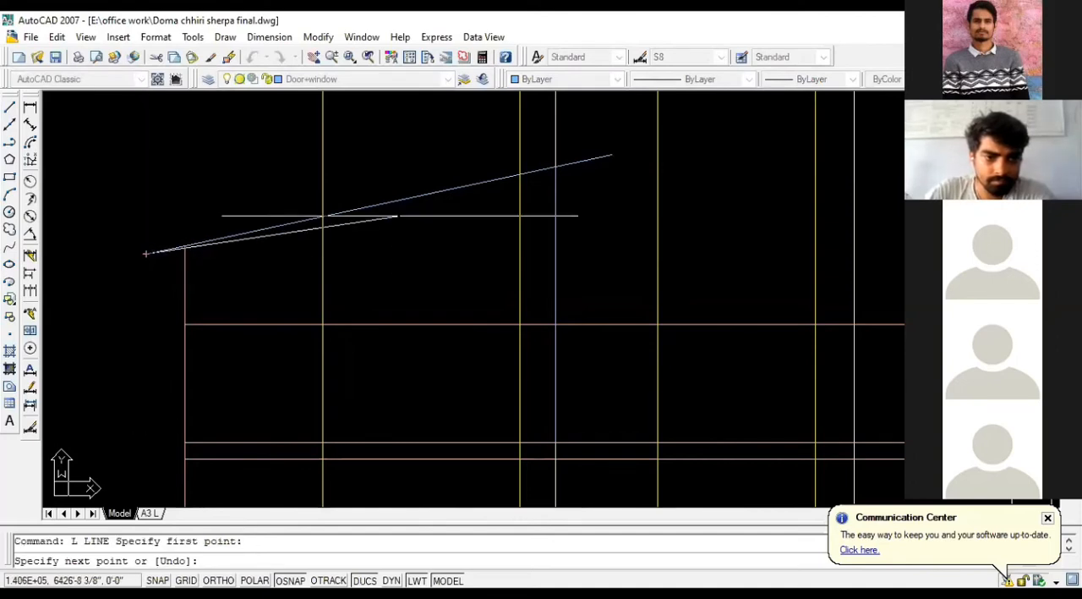
click(612, 156)
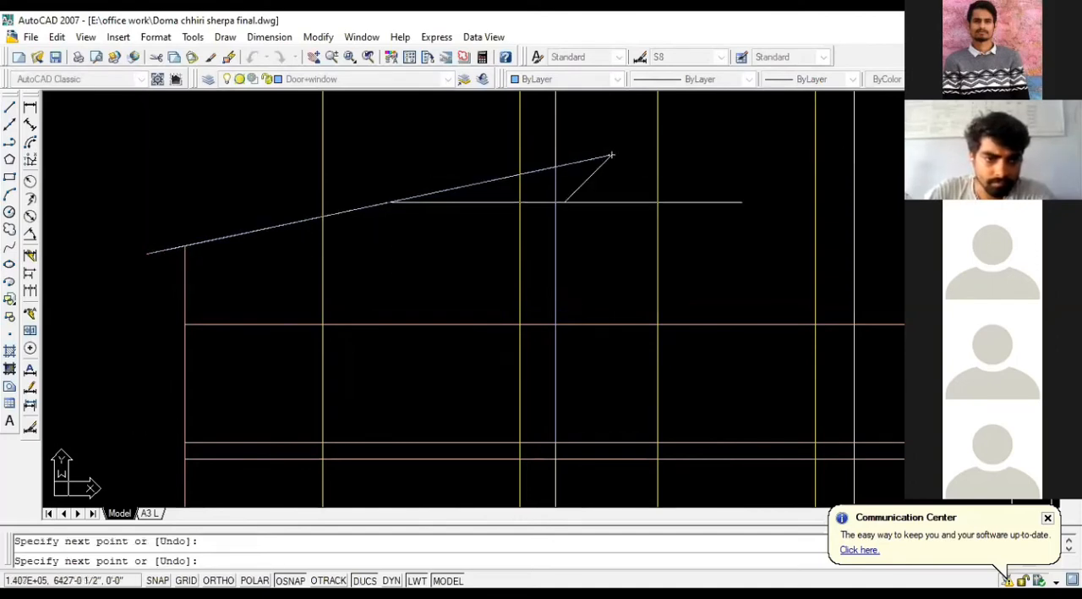
key(Escape)
Step: Erase the shorter segments lying beneath the continuous stair cover roof line
click(117, 213)
click(191, 256)
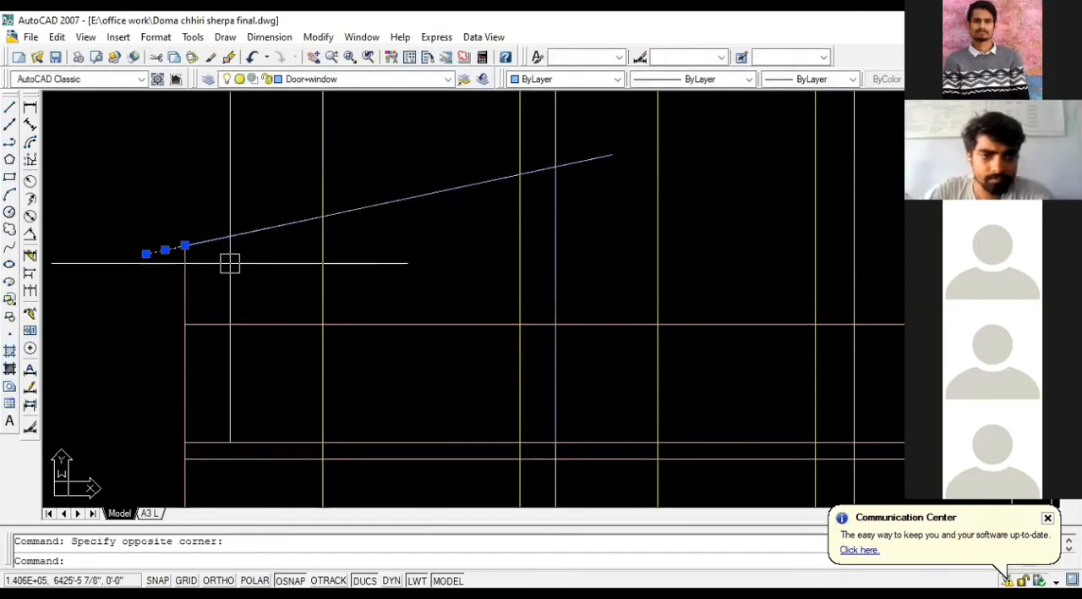
key(Delete)
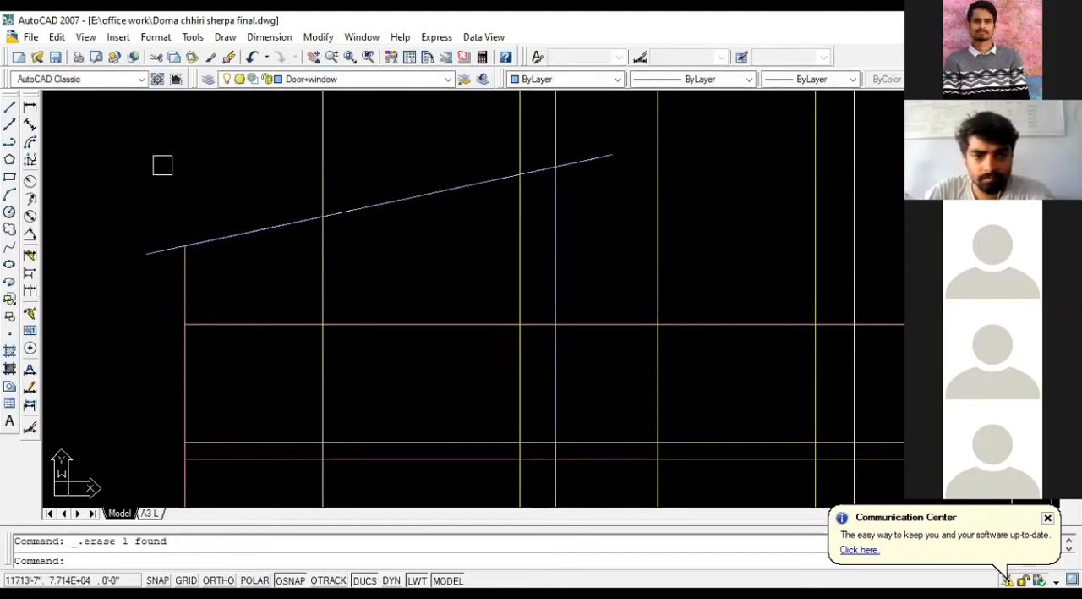
click(137, 166)
click(401, 226)
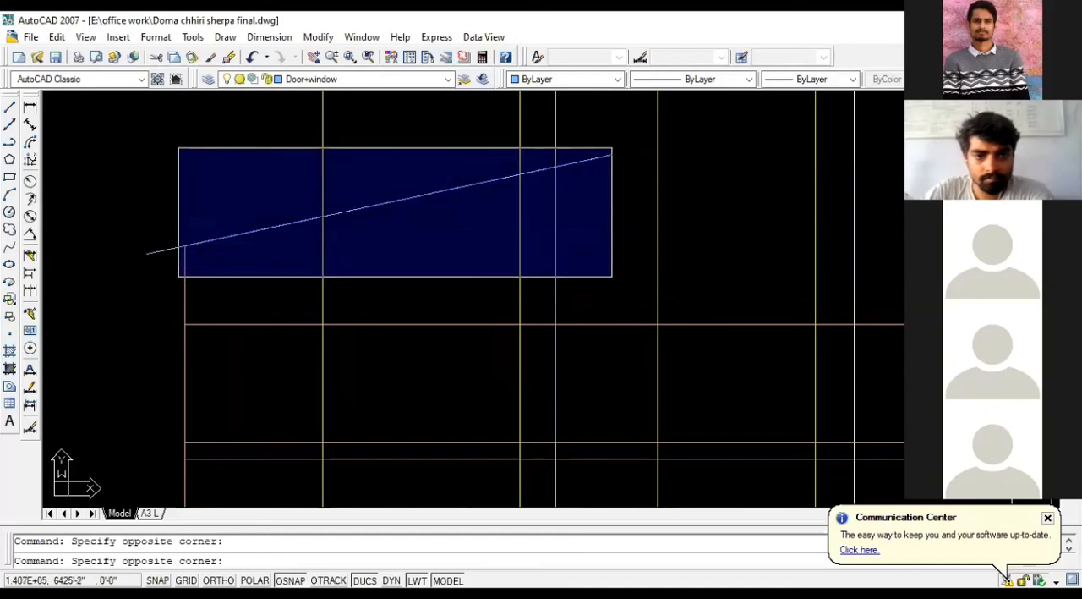
click(639, 268)
key(Delete)
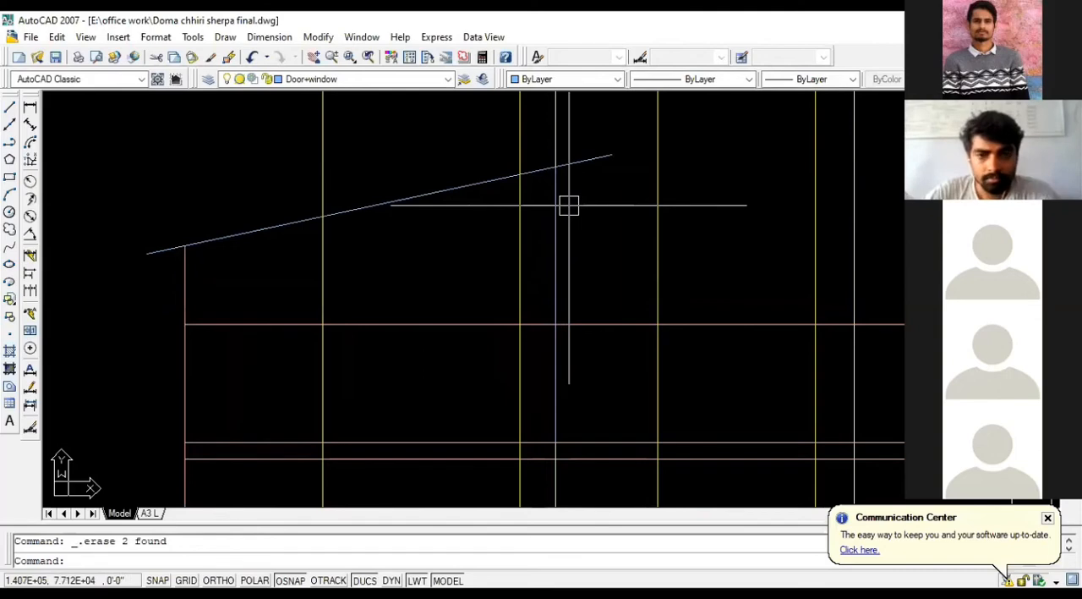
Step: Erase the two yellow projection lines running along the front window's sides
scroll(561, 155, down, 2)
scroll(491, 163, down, 2)
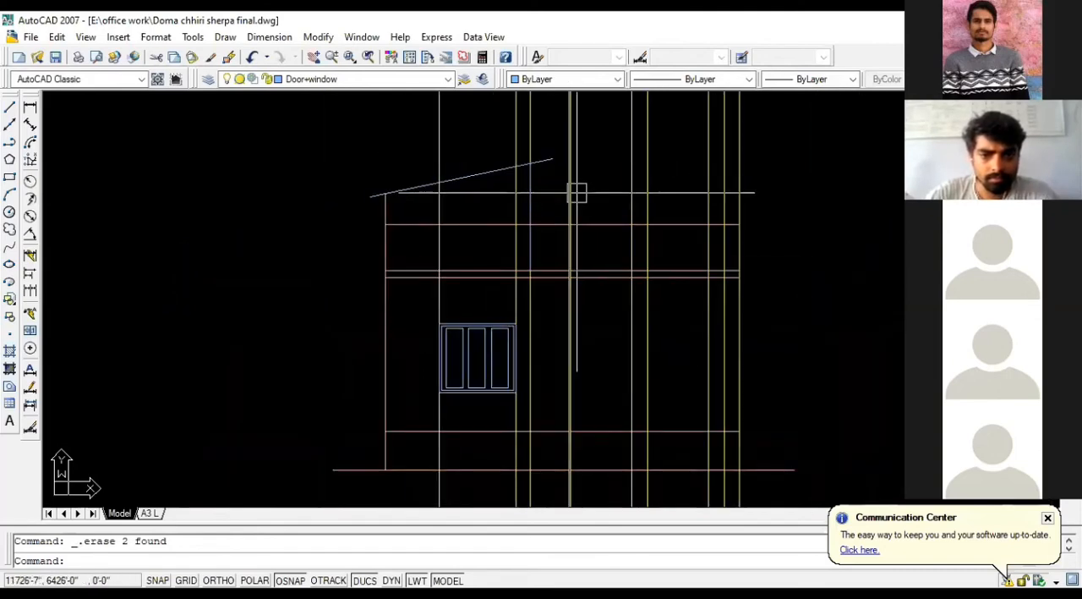
scroll(567, 220, down, 2)
scroll(508, 161, up, 3)
click(483, 176)
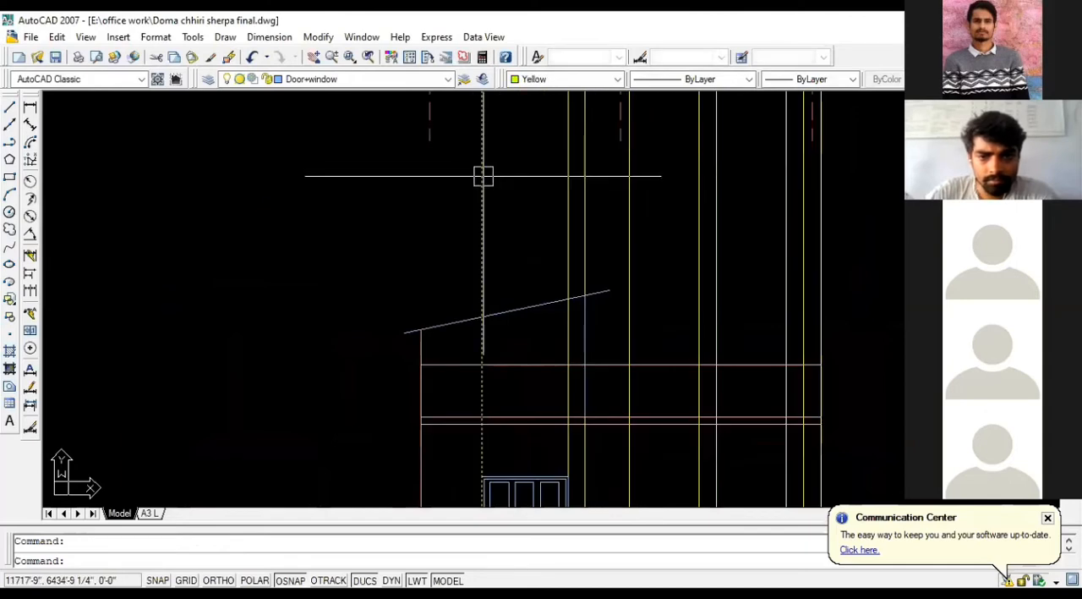
click(569, 181)
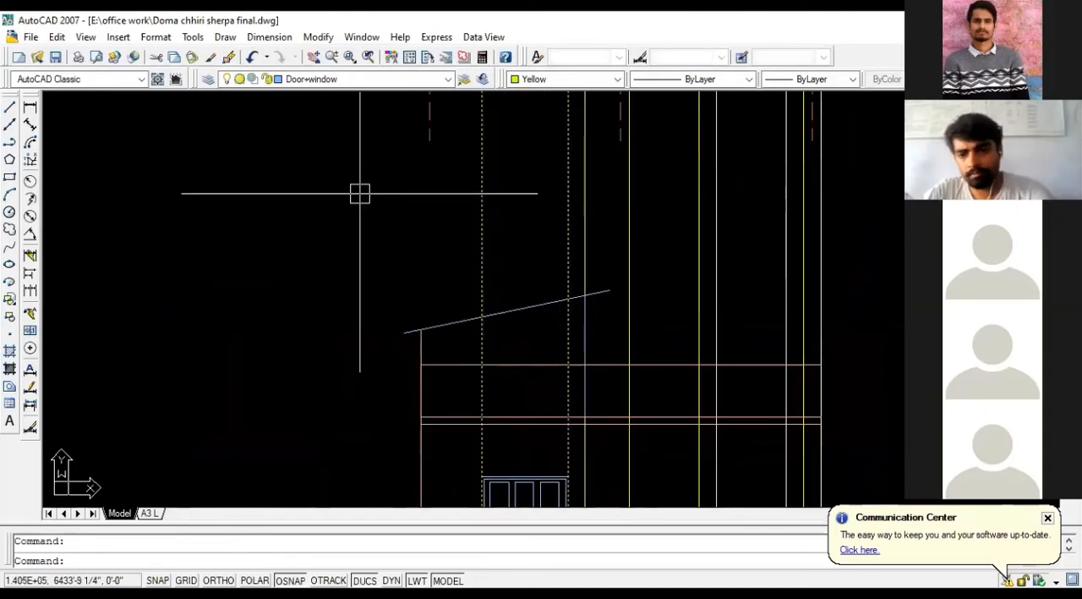
scroll(360, 192, down, 1)
key(Delete)
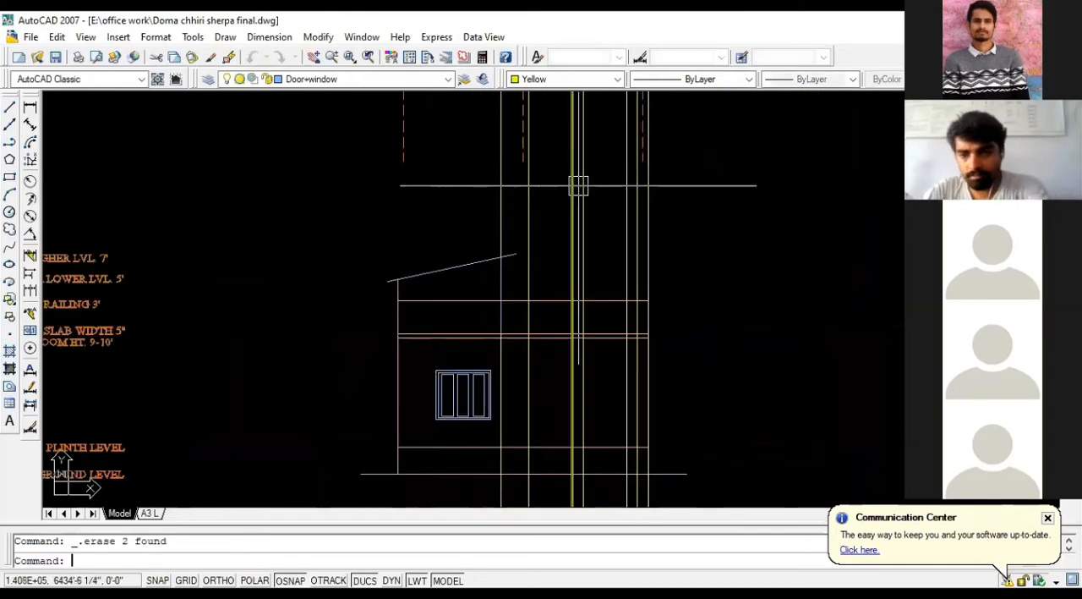
click(527, 206)
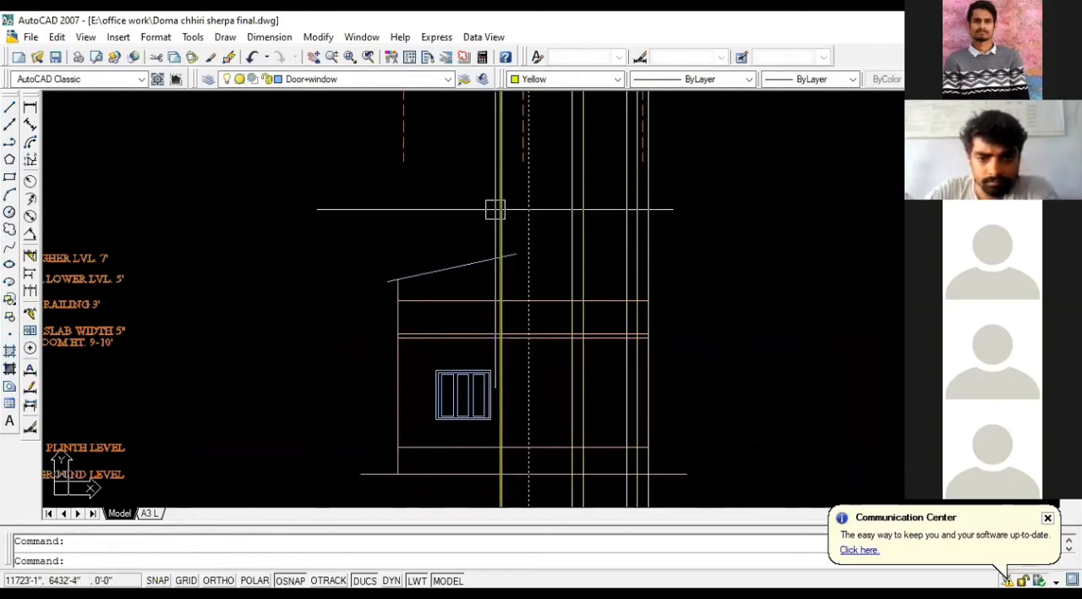
scroll(514, 255, down, 3)
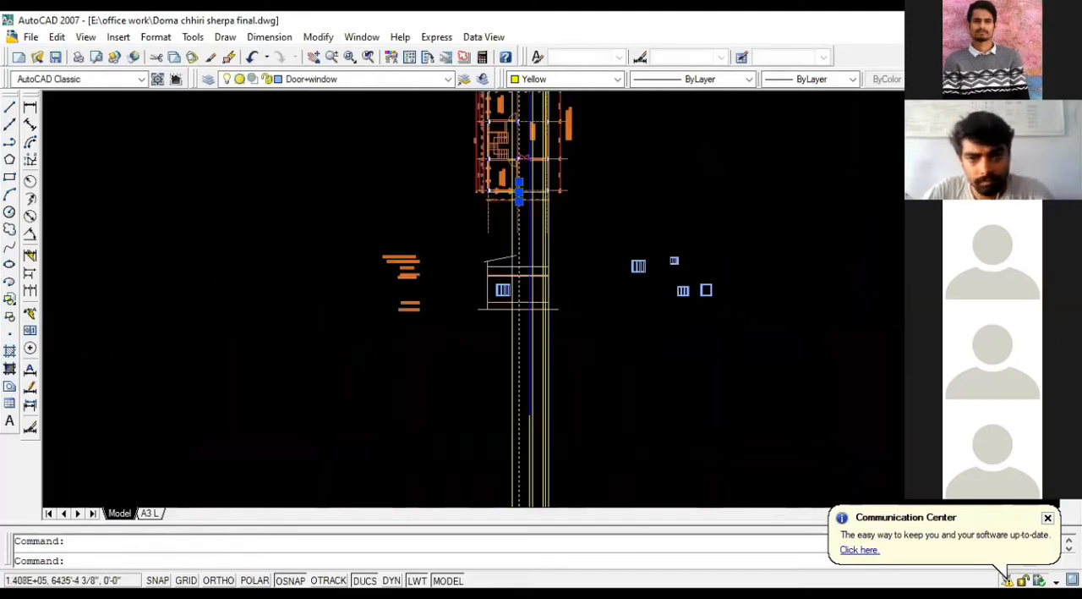
scroll(534, 204, up, 3)
key(Escape)
scroll(471, 138, down, 2)
scroll(470, 279, up, 3)
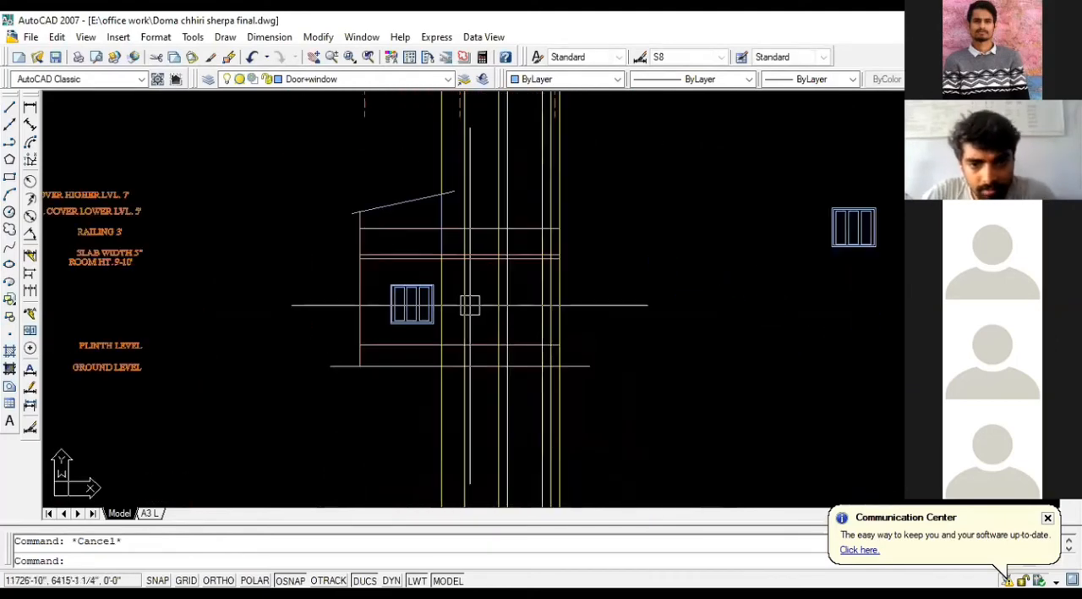
Step: Trace the projection line beyond the stair cover with a vertical wall line between ground level and the slab's underside
text(L)
key(Return)
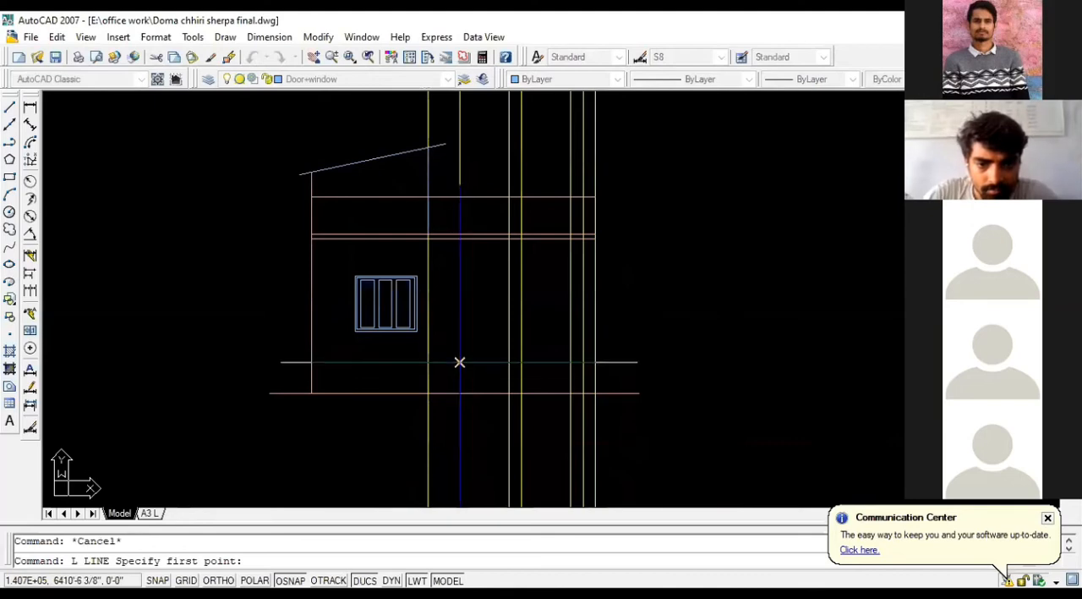
click(460, 361)
key(Escape)
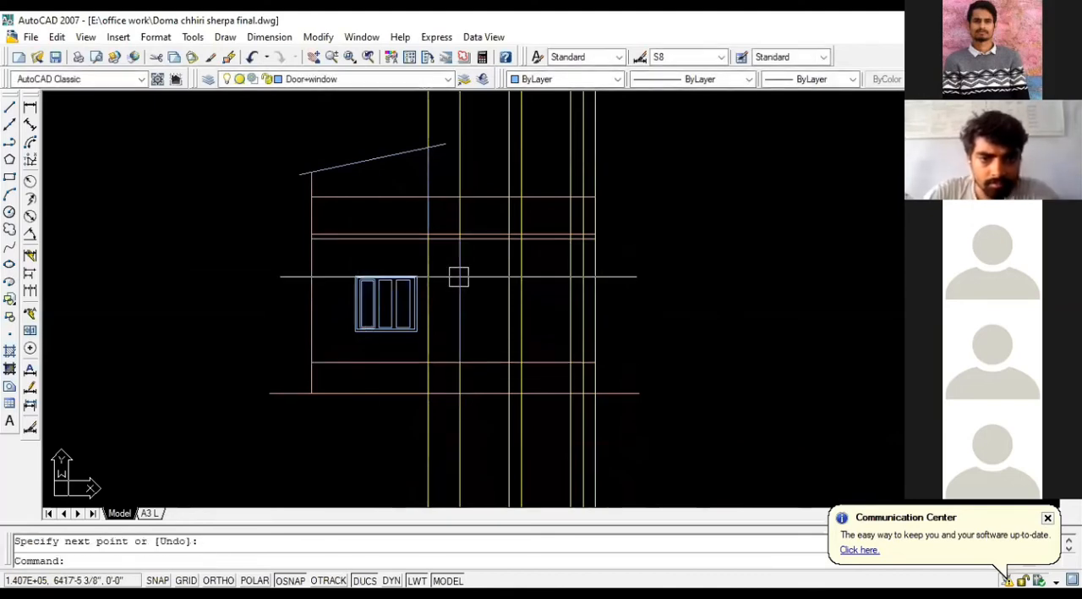
Step: Erase the two yellow projection lines behind the stair cover's inner wall and the traced room wall
scroll(459, 276, down, 2)
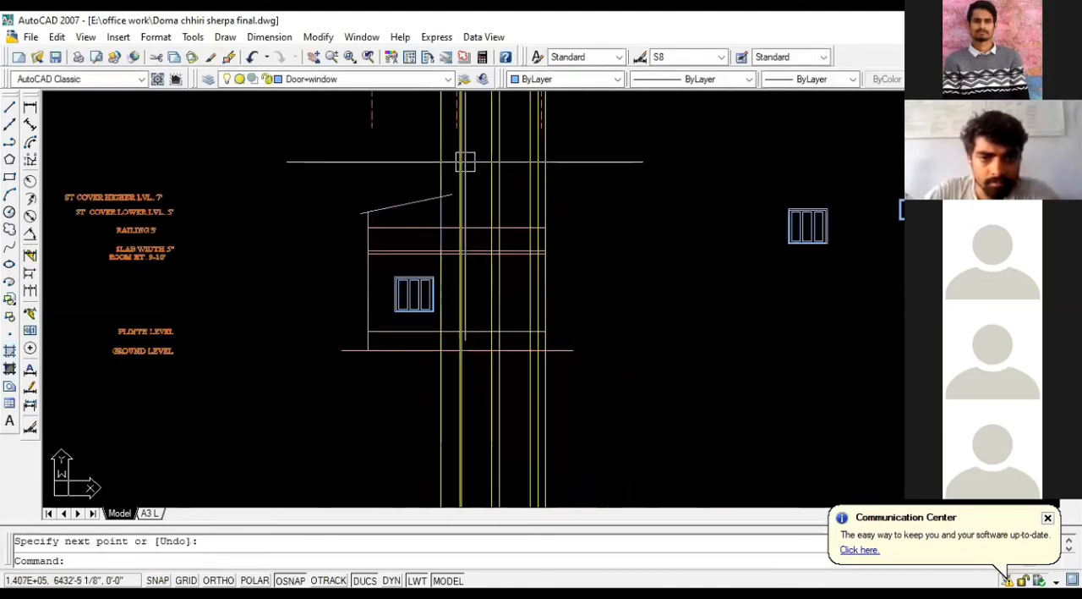
click(431, 165)
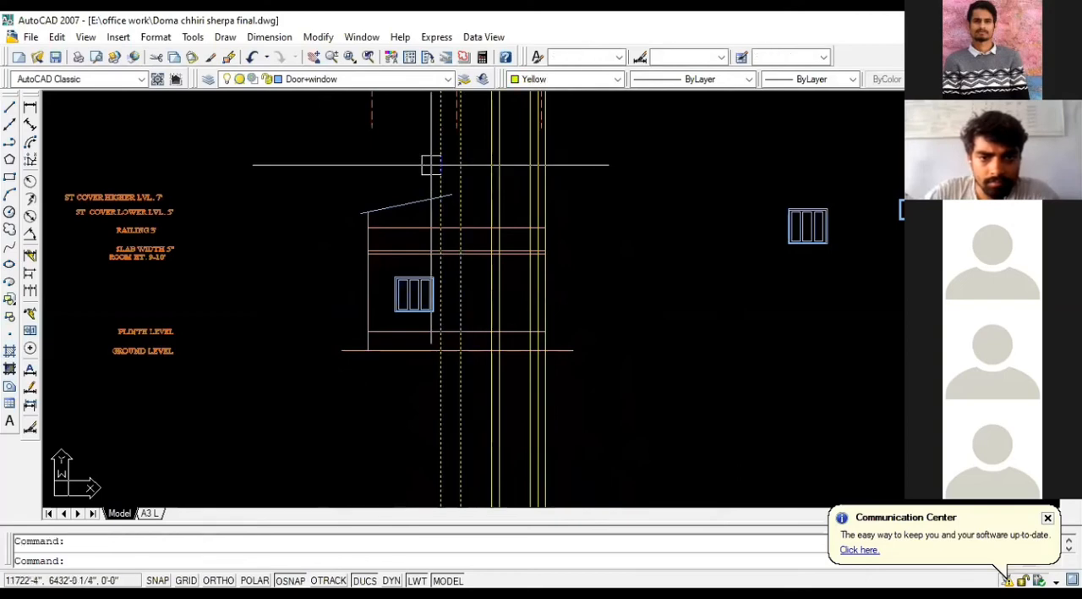
key(Delete)
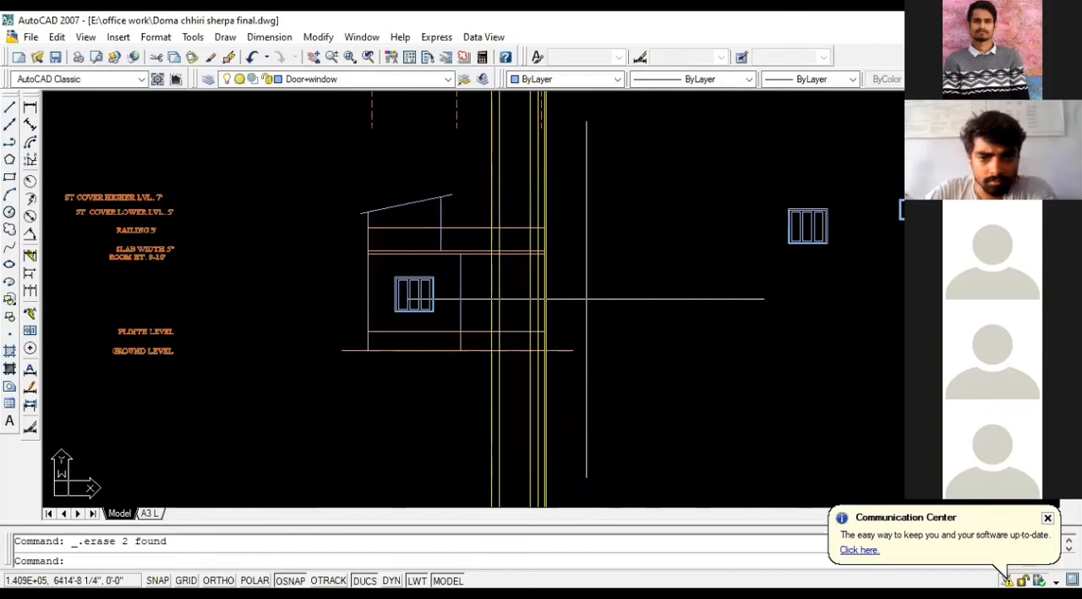
Step: Draw a vertical line from ground level up along the elevation's outermost yellow projection line on the side opposite the stair cover
scroll(586, 299, up, 3)
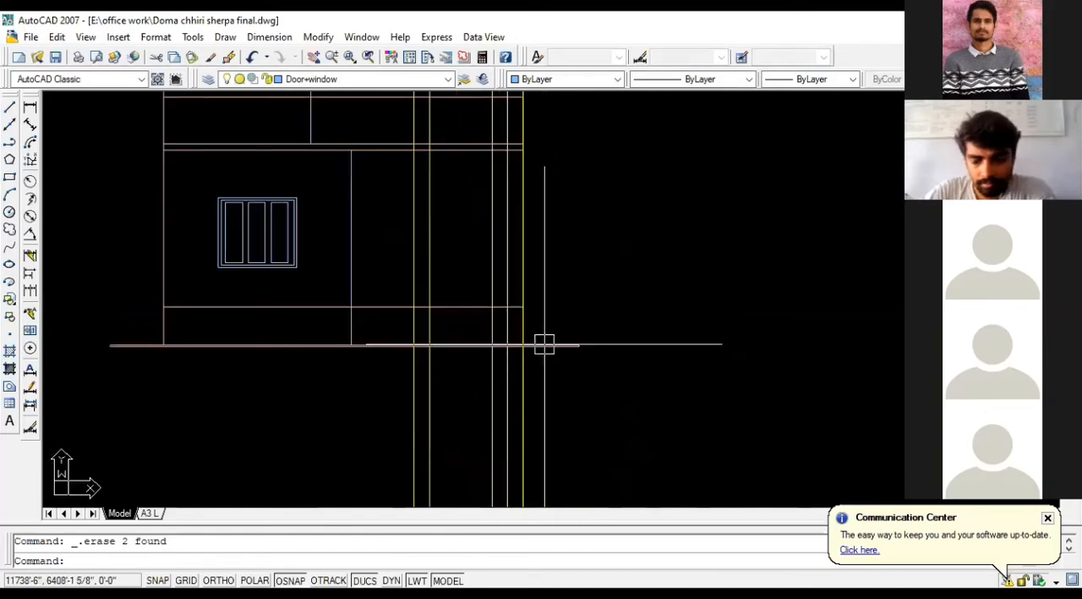
key(Return)
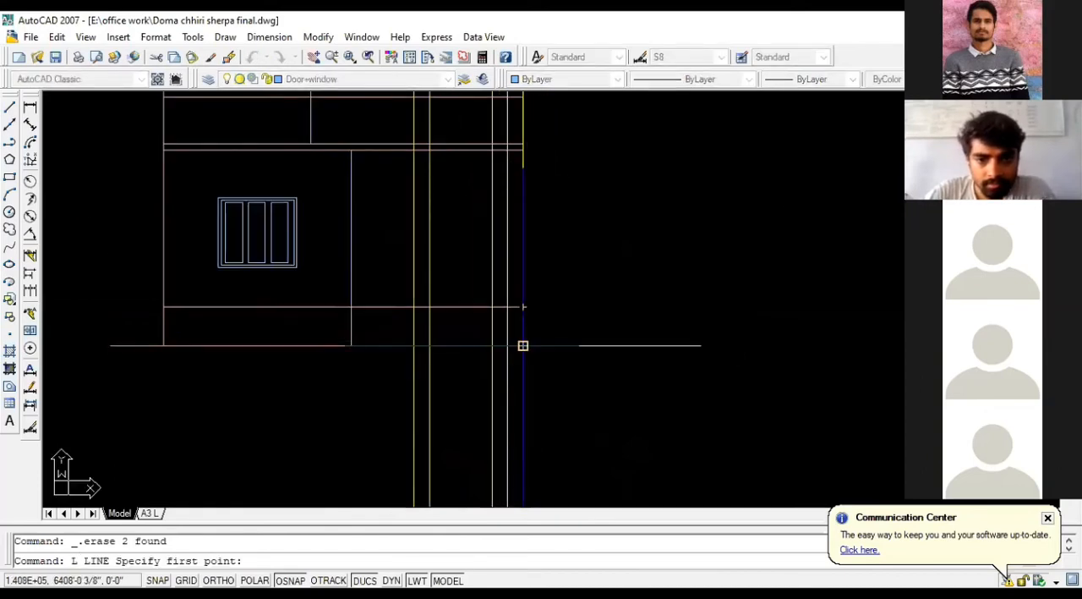
click(524, 345)
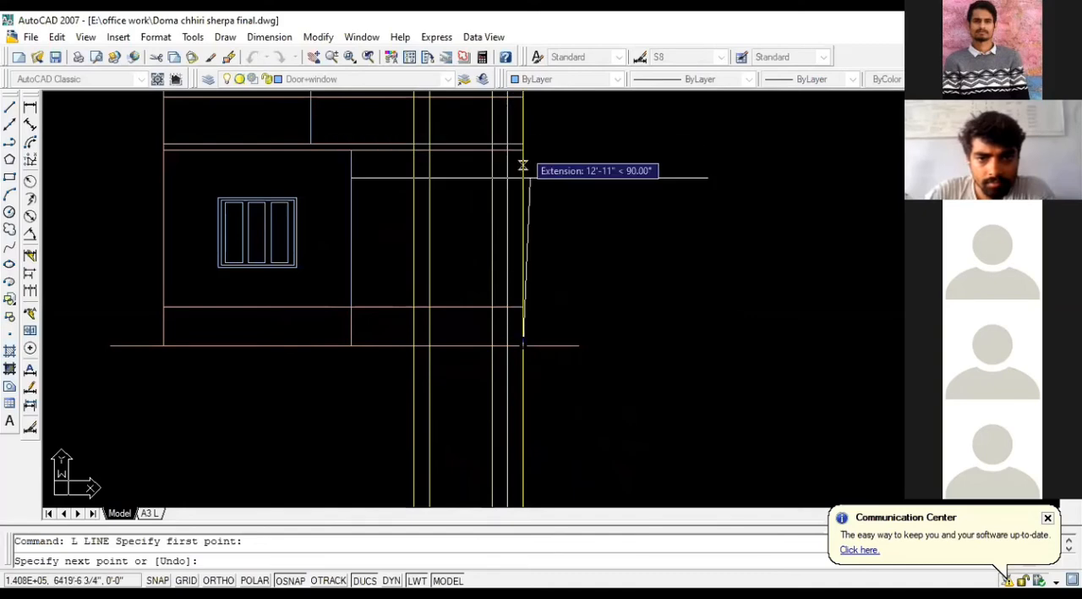
key(Return)
key(Return)
Step: Draw a vertical line from plinth level up along the projection line next to the outermost one
click(507, 306)
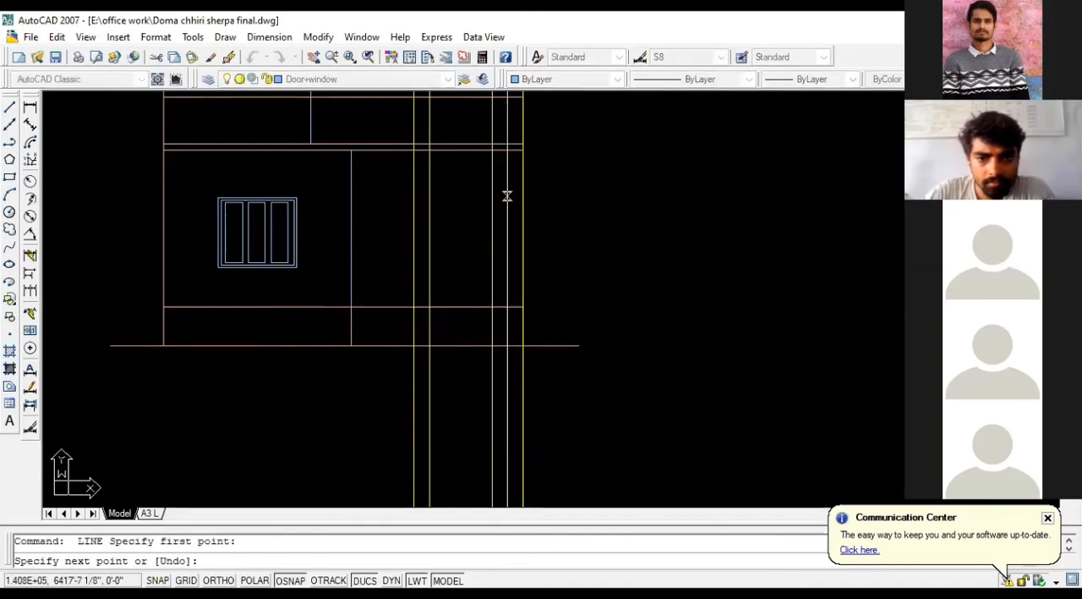
key(Return)
scroll(570, 377, down, 2)
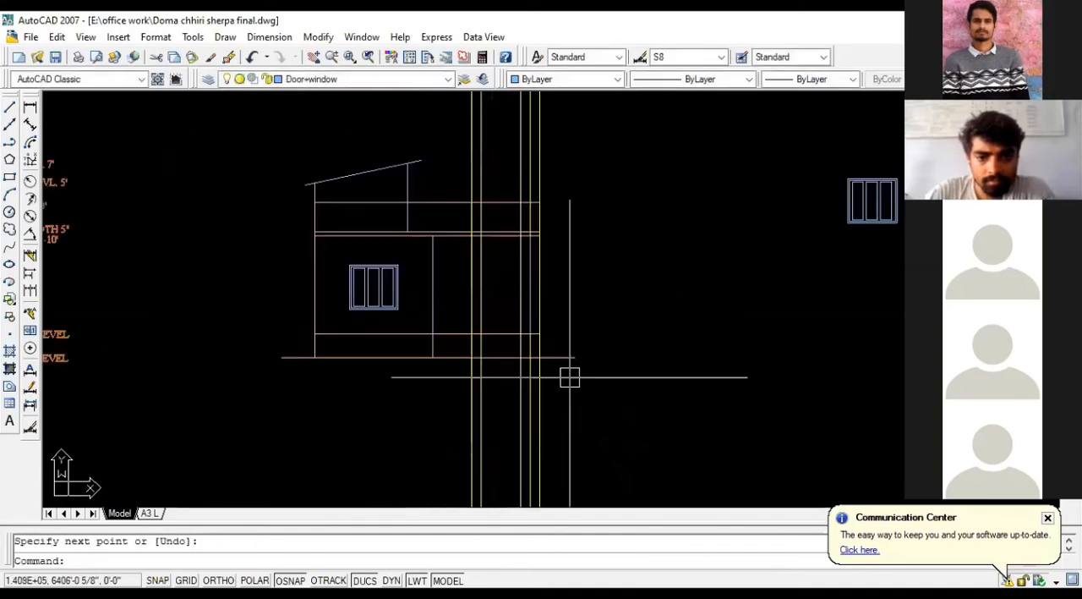
Step: Erase the five remaining yellow projection lines crossing the elevation beyond the stair cover
click(570, 390)
click(396, 421)
key(Delete)
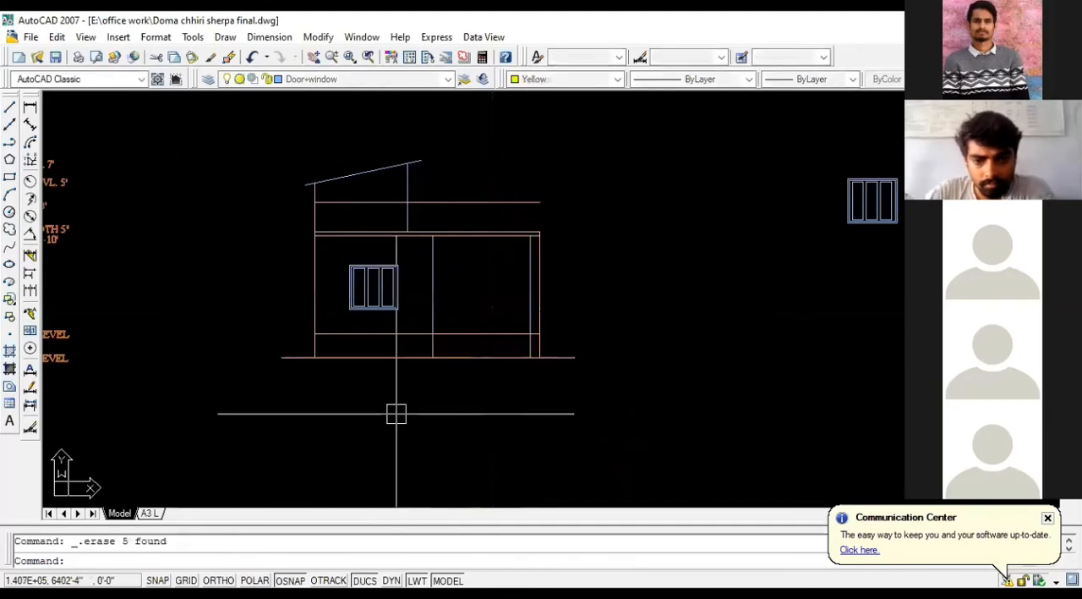
scroll(513, 412, down, 2)
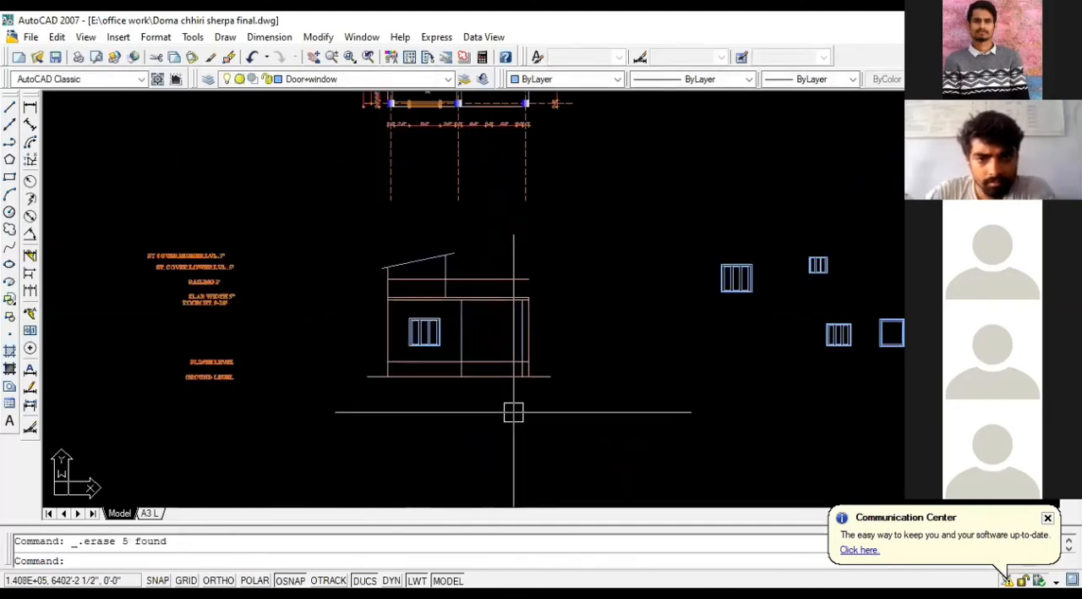
Step: Extend the elevation's outermost wall line opposite the stair cover from the slab up to the railing line
scroll(513, 412, up, 3)
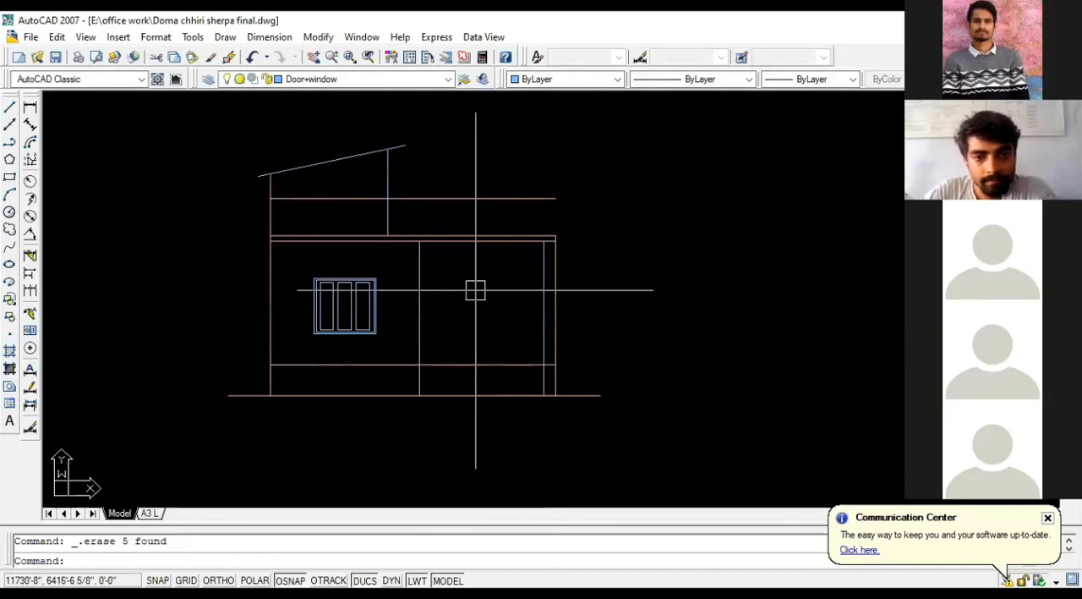
key(Return)
key(Return)
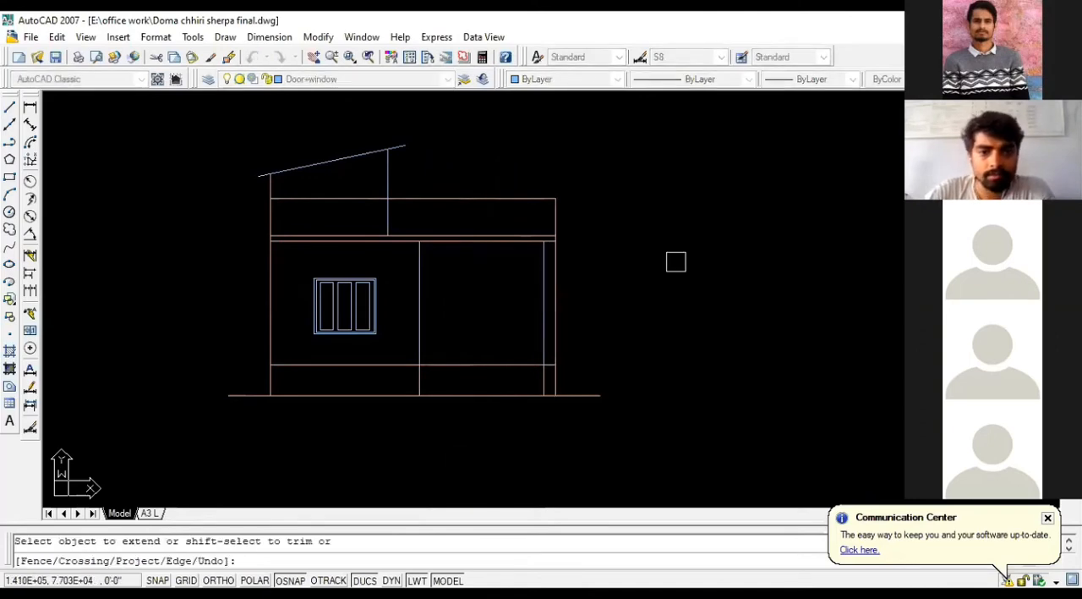
key(Escape)
Step: Examine the staircase and front bedroom in the ground floor plan against the stair cover's inner wall in the elevation
scroll(515, 404, down, 4)
scroll(493, 365, up, 4)
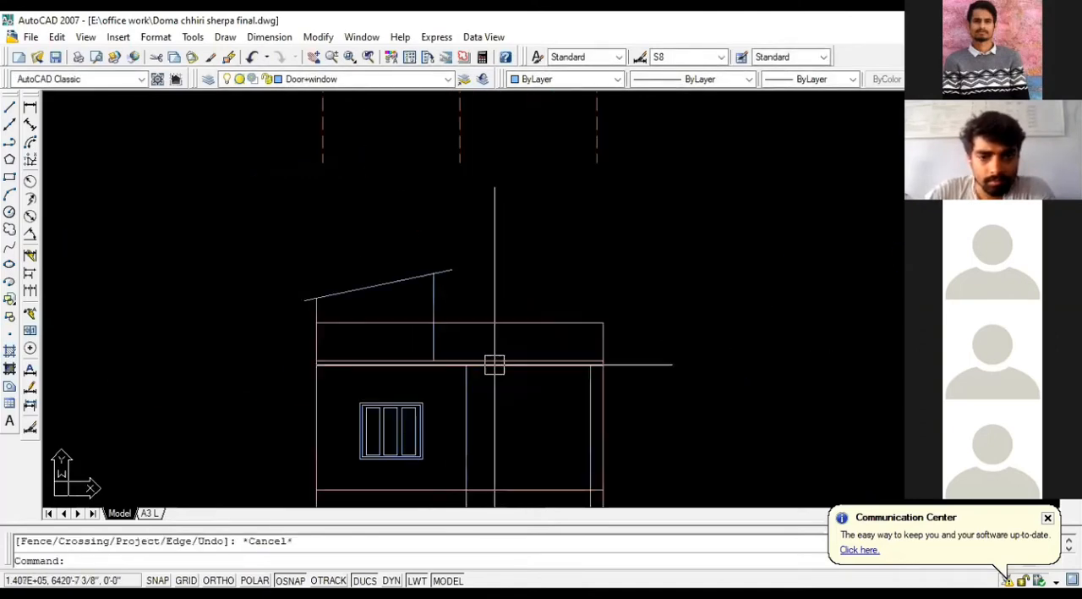
click(425, 340)
key(Escape)
scroll(432, 353, up, 3)
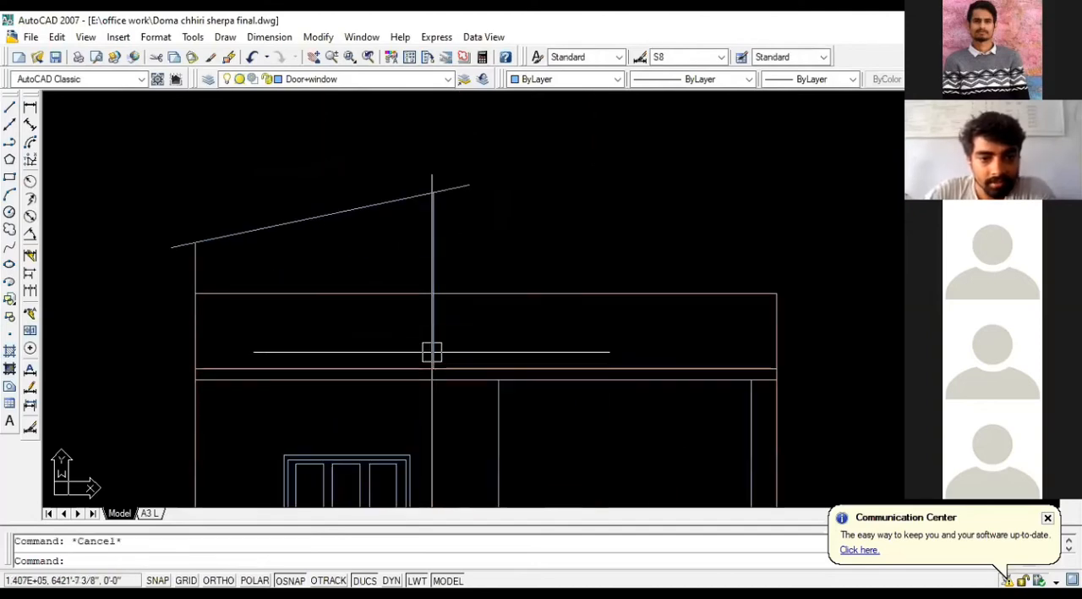
scroll(482, 380, down, 6)
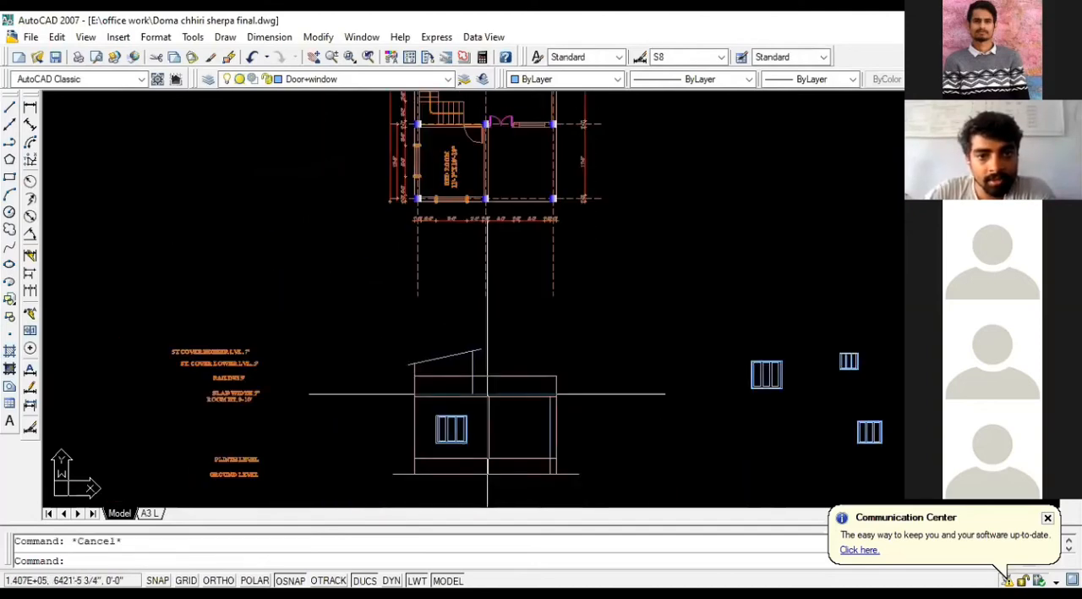
scroll(483, 126, up, 2)
scroll(478, 127, up, 2)
scroll(457, 178, down, 5)
scroll(479, 353, up, 4)
middle_drag(458, 179, 494, 422)
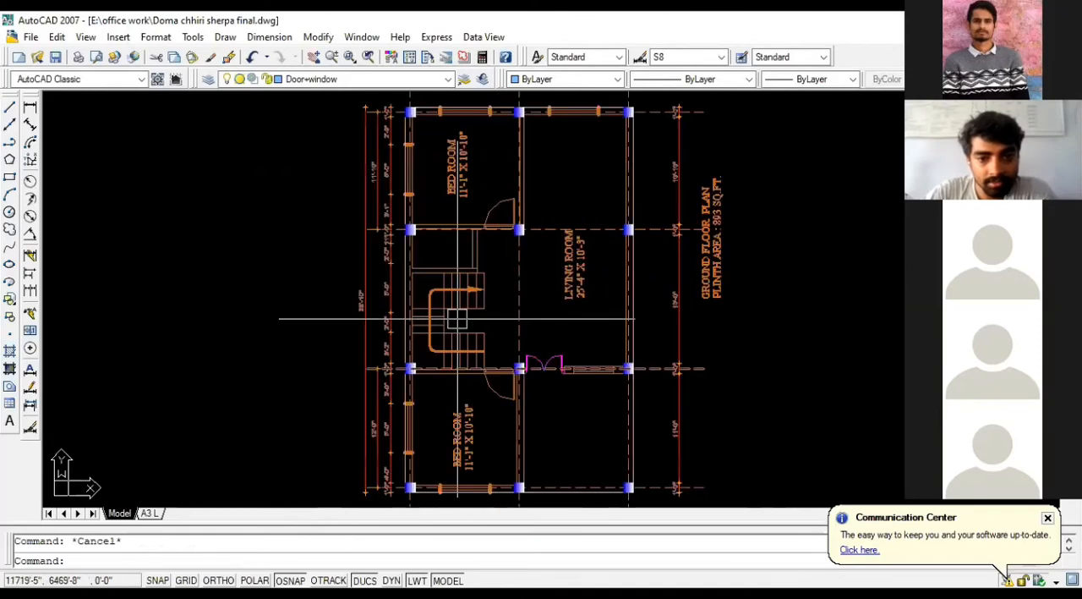
scroll(466, 268, down, 3)
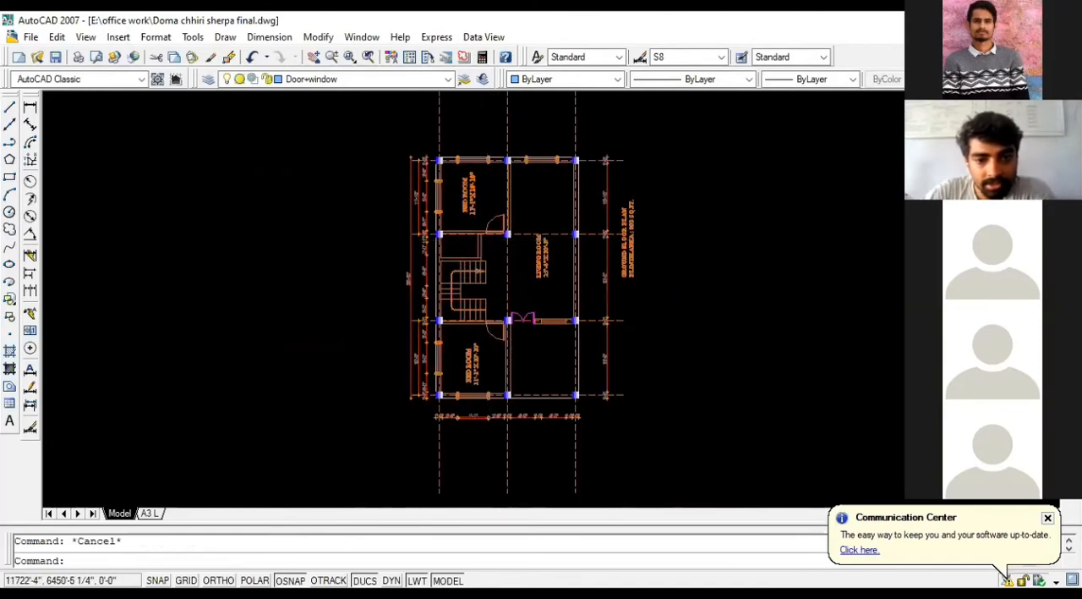
scroll(487, 410, up, 5)
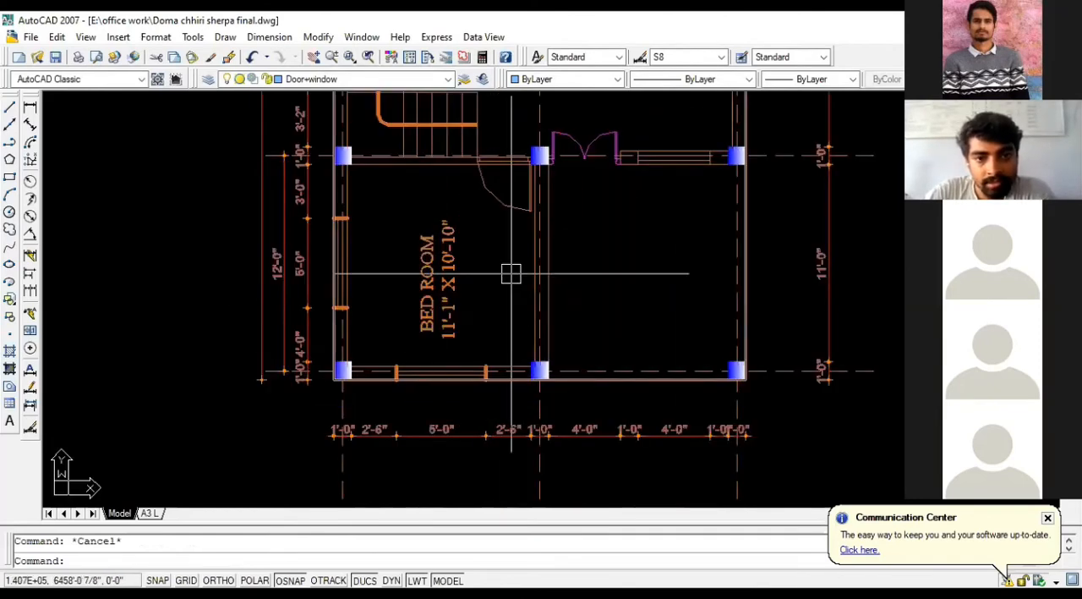
scroll(514, 134, down, 7)
scroll(495, 361, up, 2)
scroll(512, 364, up, 3)
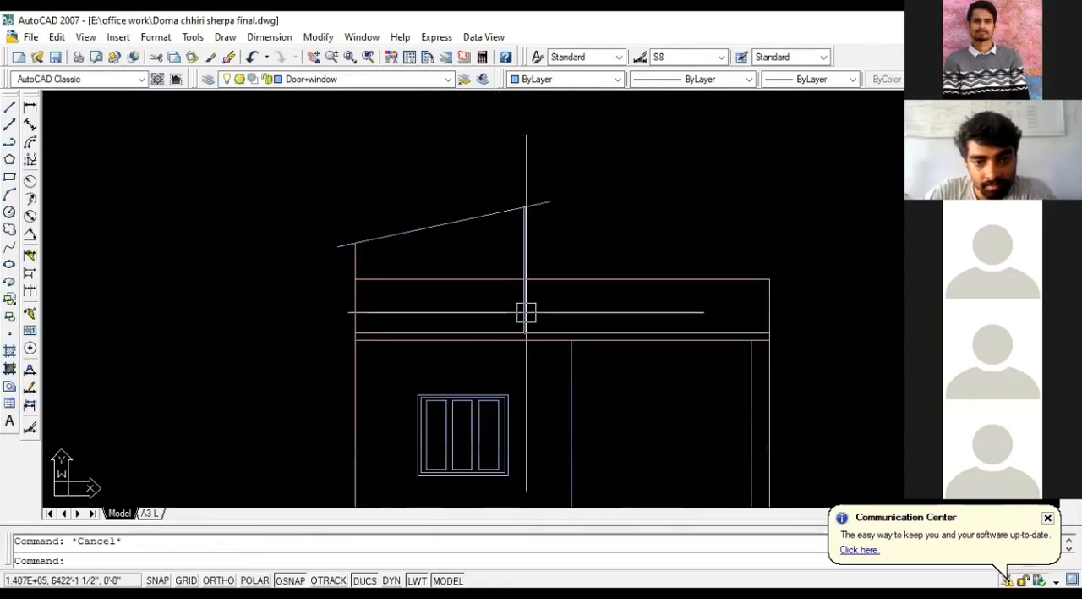
Step: Trim away the part of the stair cover's inner wall line between the railing line and the slab
text(TR)
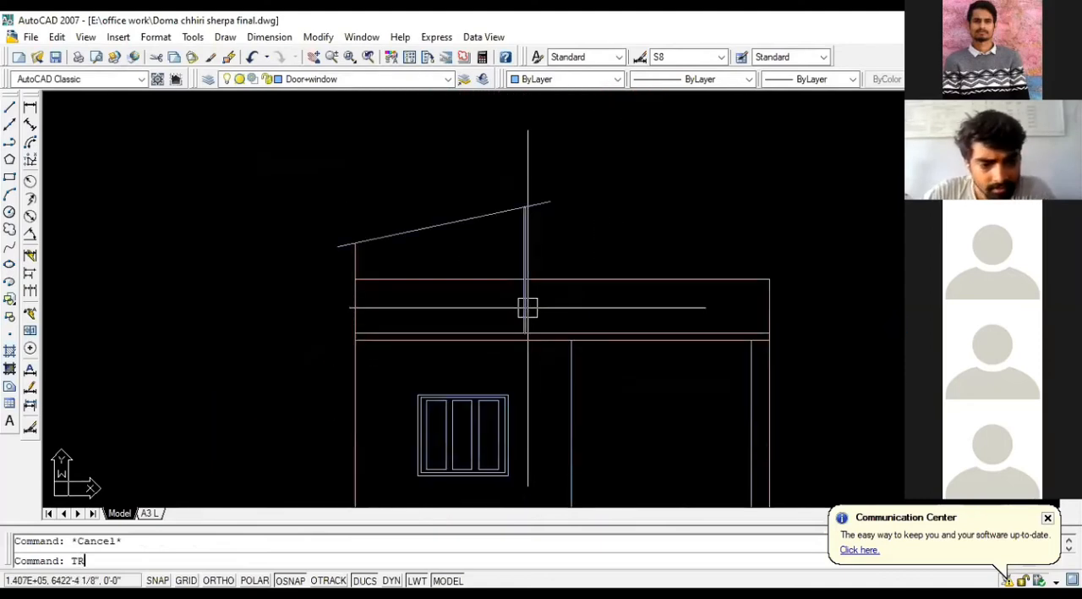
key(Return)
key(Return)
click(528, 308)
key(Escape)
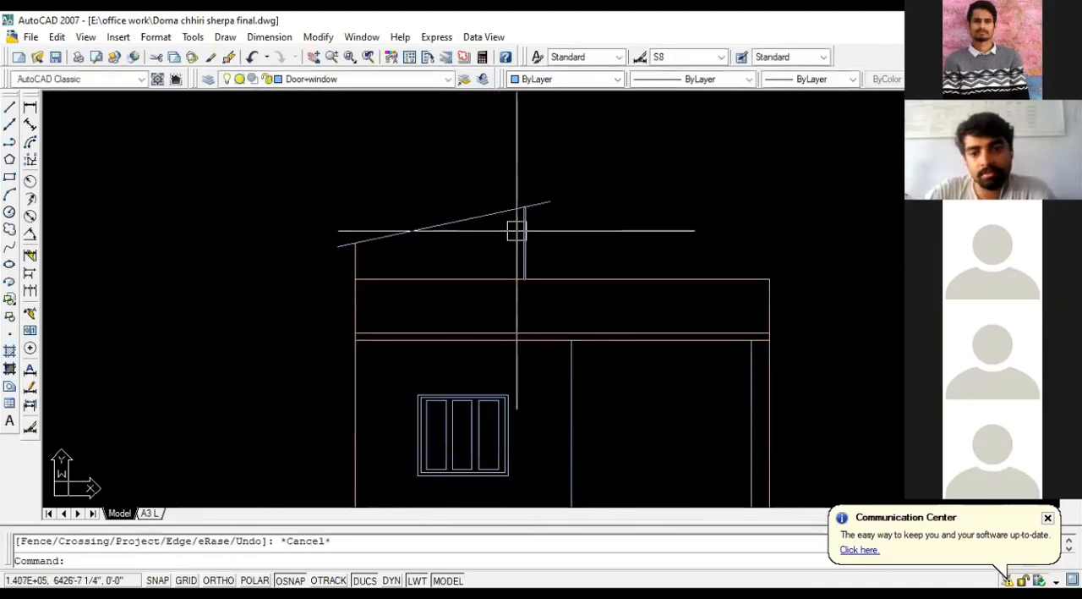
scroll(519, 270, down, 4)
scroll(596, 308, up, 3)
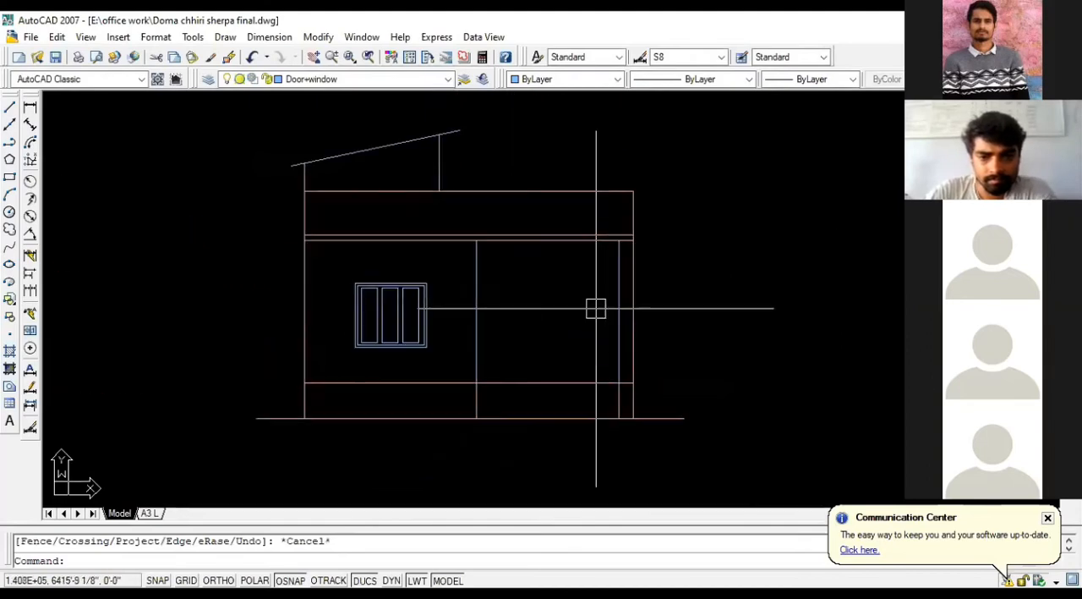
click(565, 192)
key(Escape)
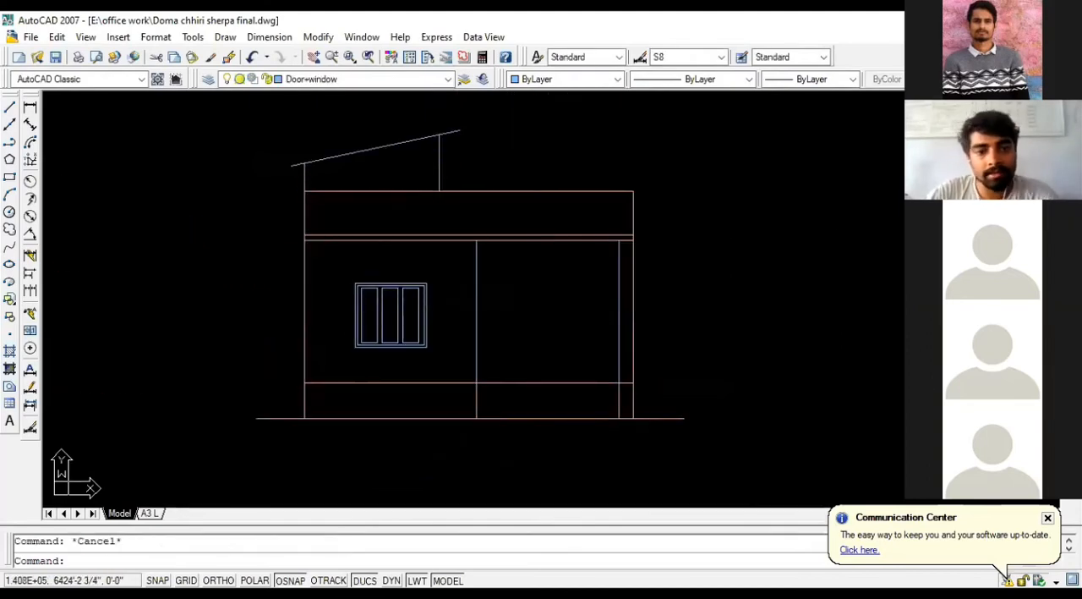
click(541, 191)
key(Escape)
click(526, 256)
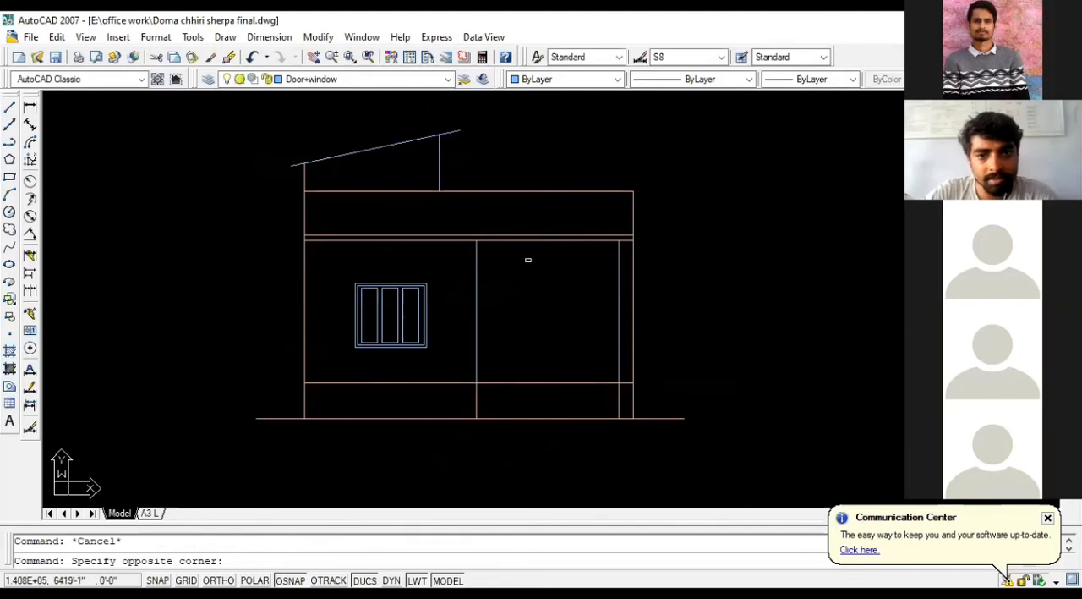
click(525, 254)
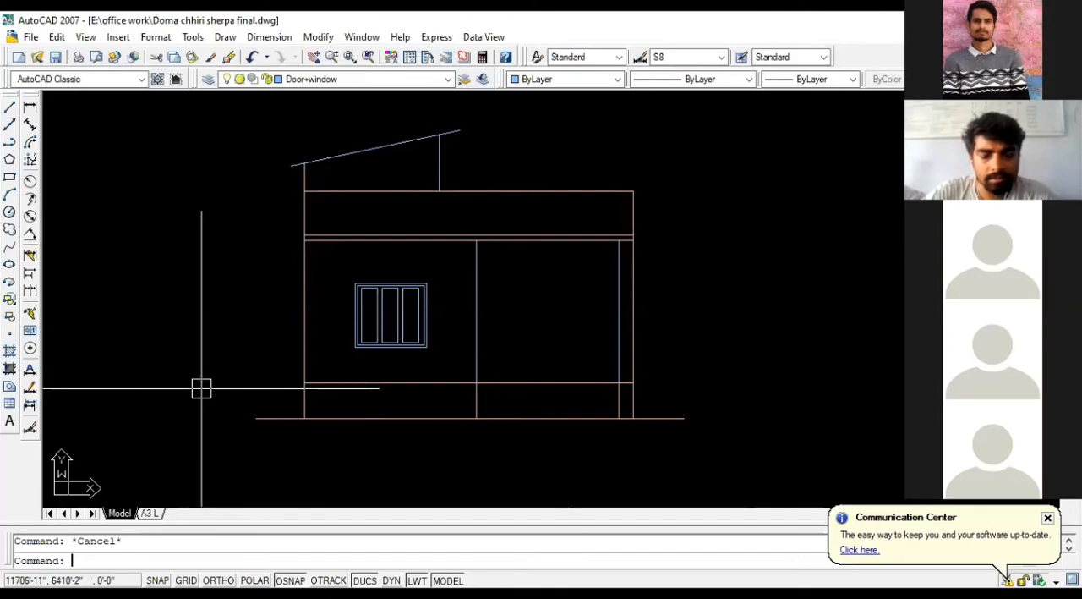
scroll(111, 335, down, 1)
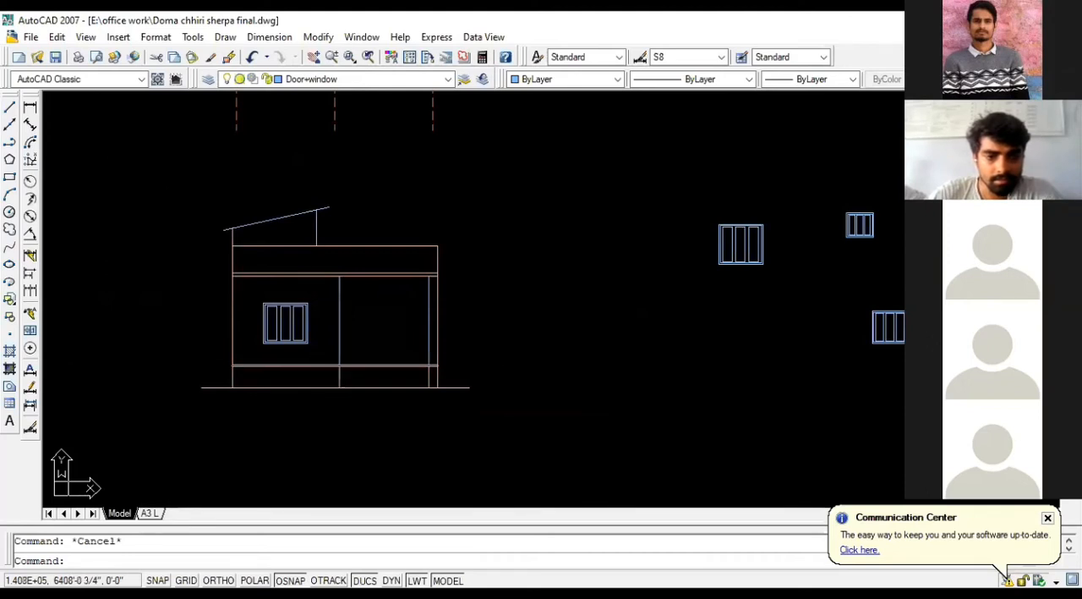
click(530, 421)
click(445, 390)
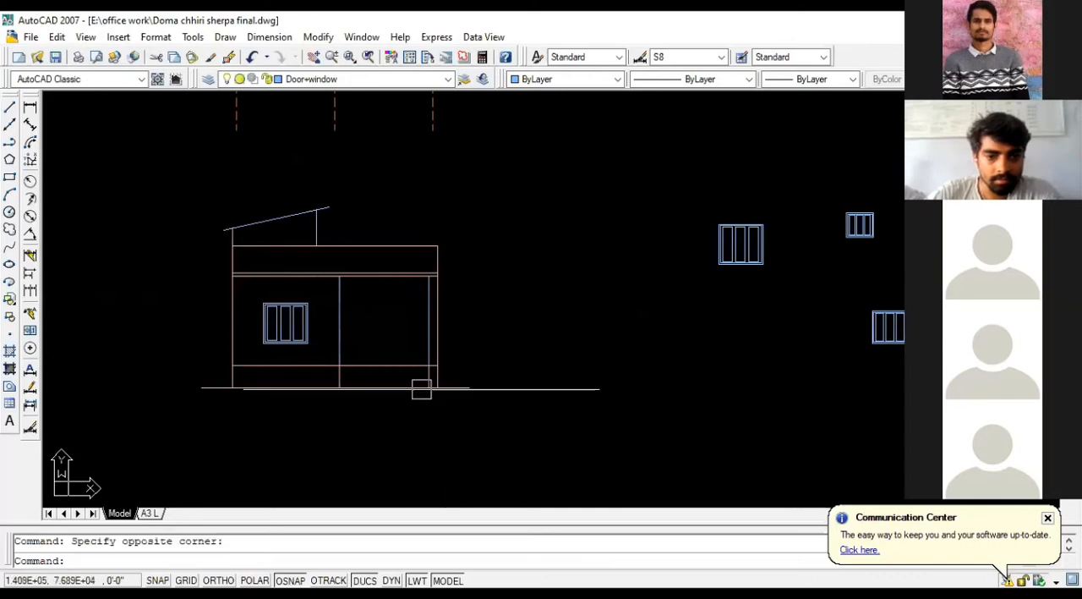
click(146, 191)
click(533, 444)
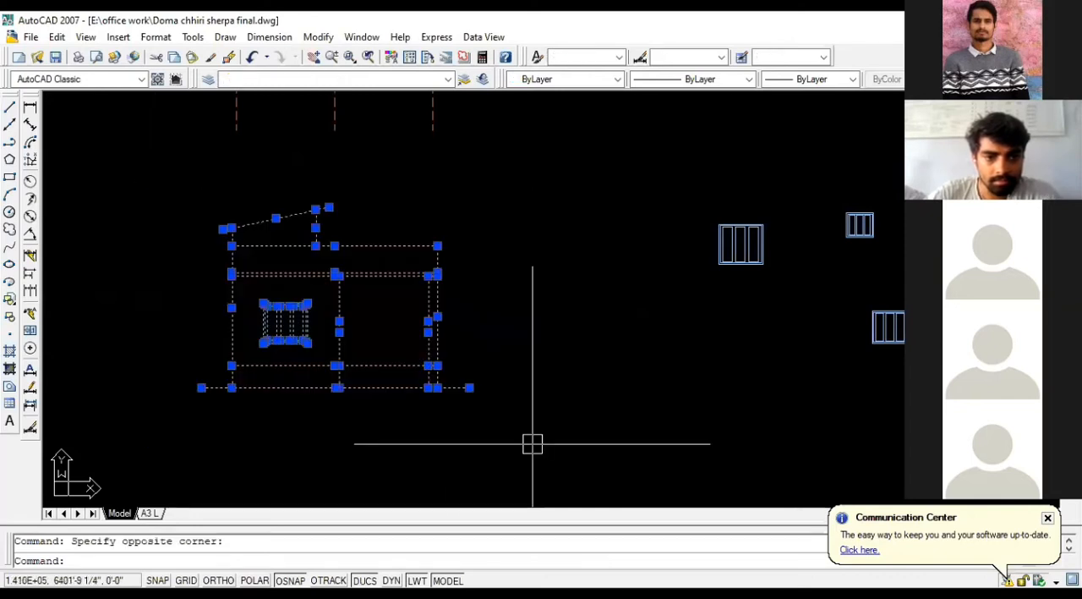
key(Escape)
scroll(567, 437, down, 2)
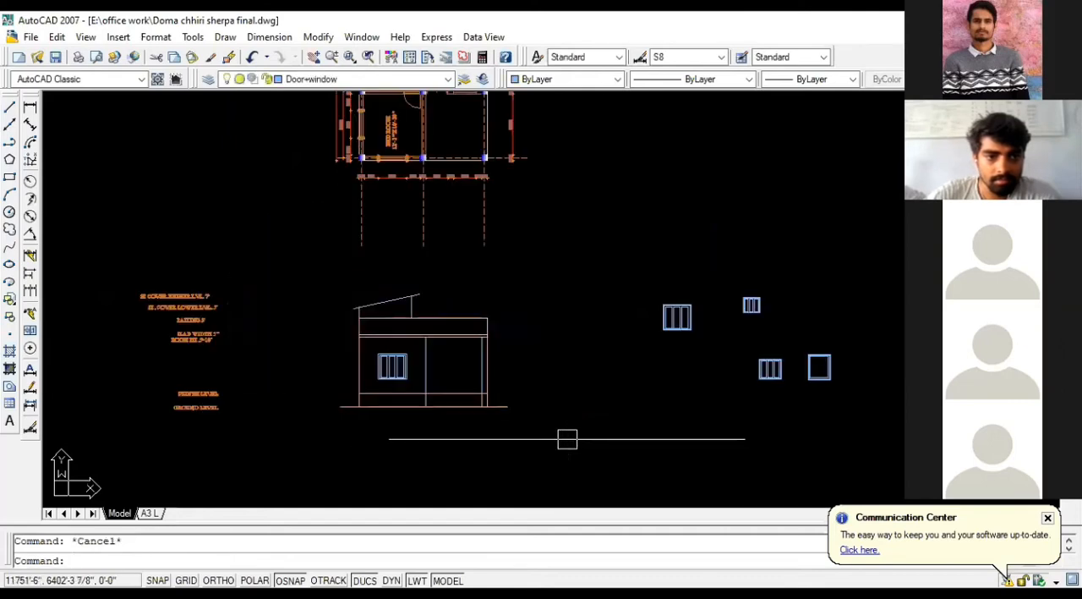
scroll(440, 428, up, 1)
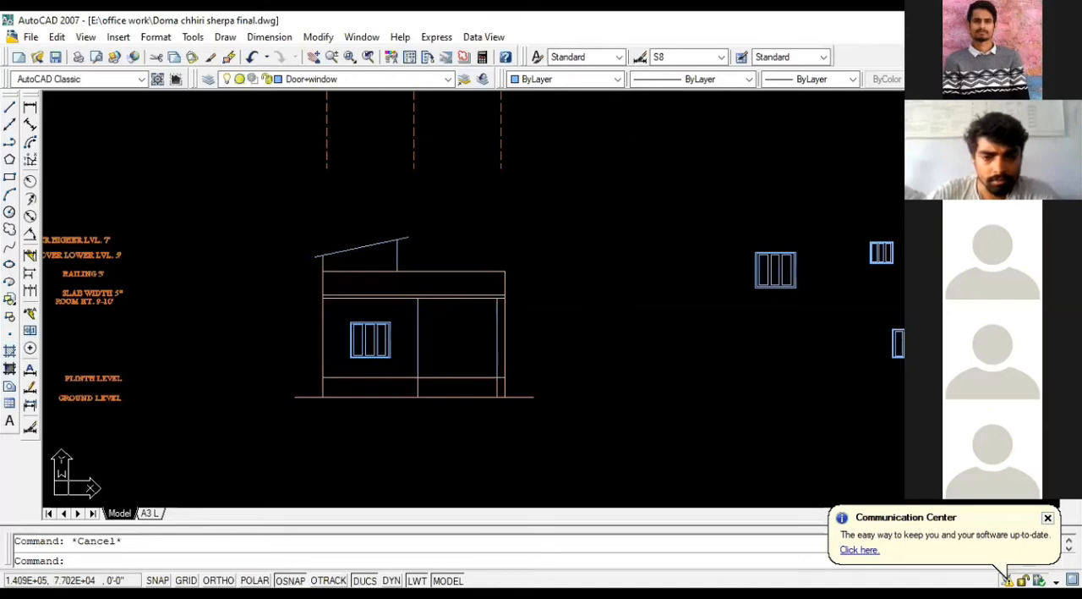
scroll(514, 293, down, 8)
scroll(692, 292, up, 6)
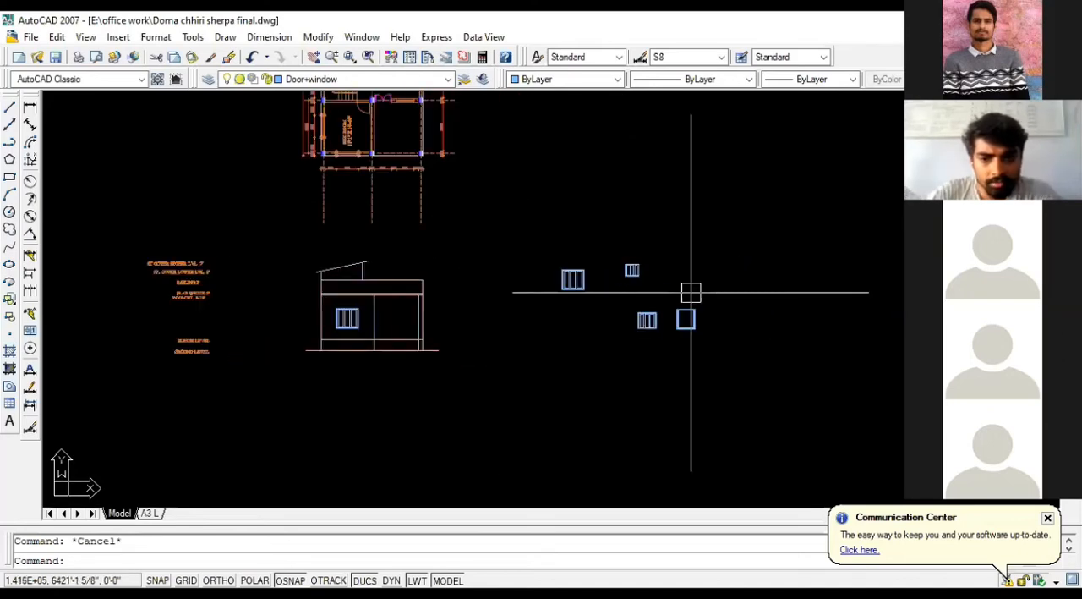
click(734, 373)
click(549, 222)
text(m)
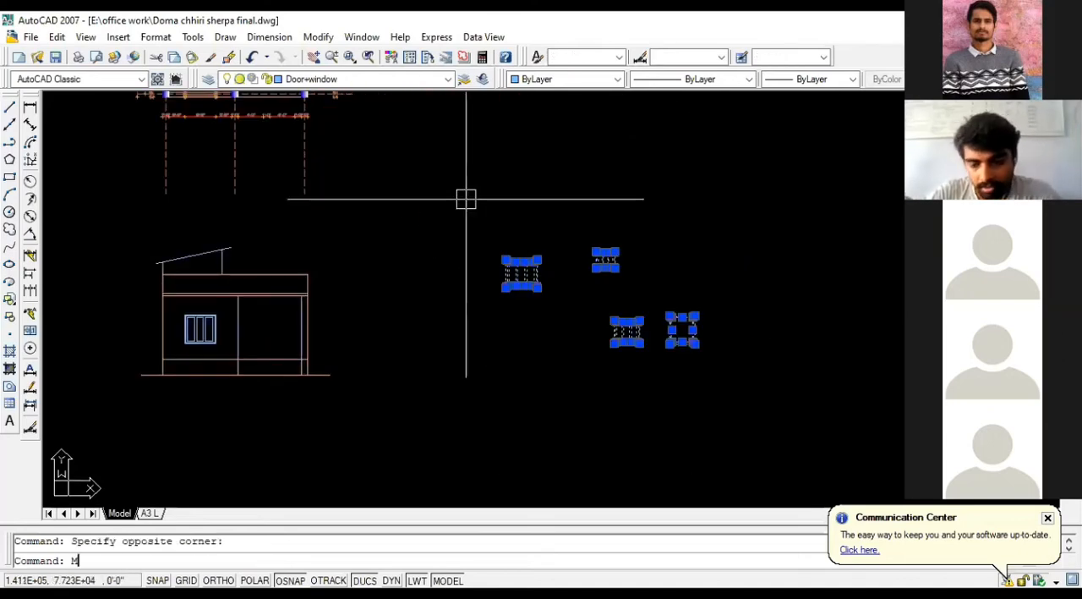
key(Return)
key(Escape)
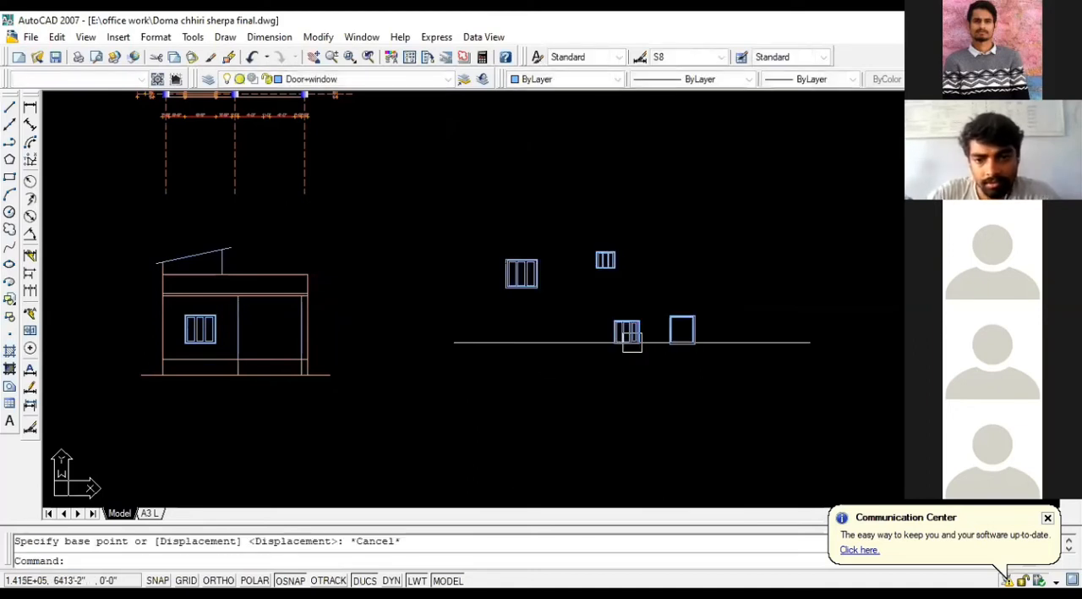
Step: Move the three spare window drawings and the plain frame beside the elevation farther away from it and the plan
click(725, 377)
click(455, 213)
text(m)
key(Return)
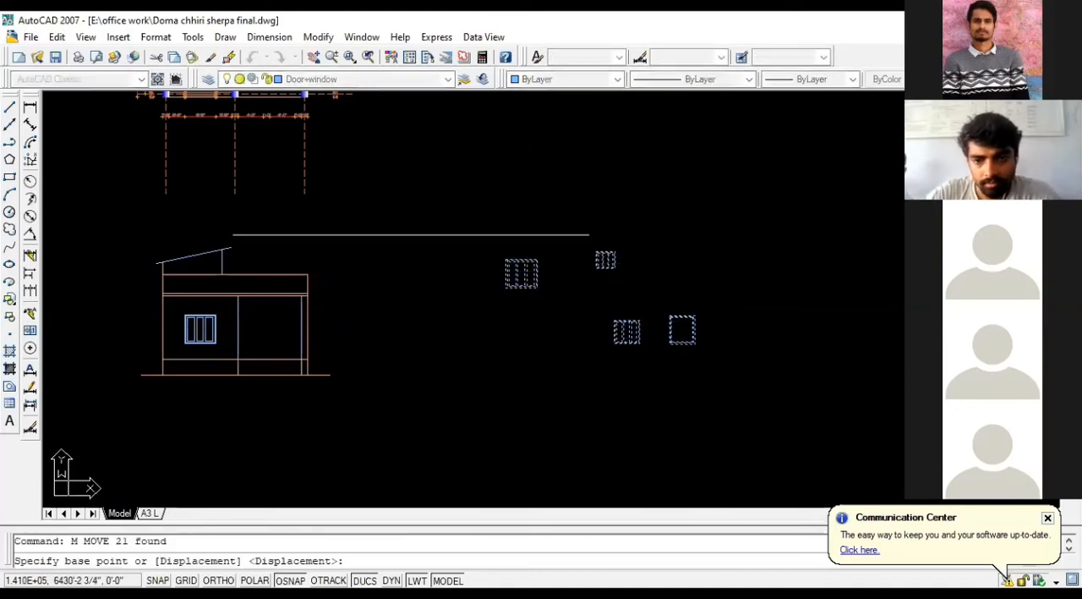
scroll(318, 269, down, 4)
click(462, 293)
click(726, 207)
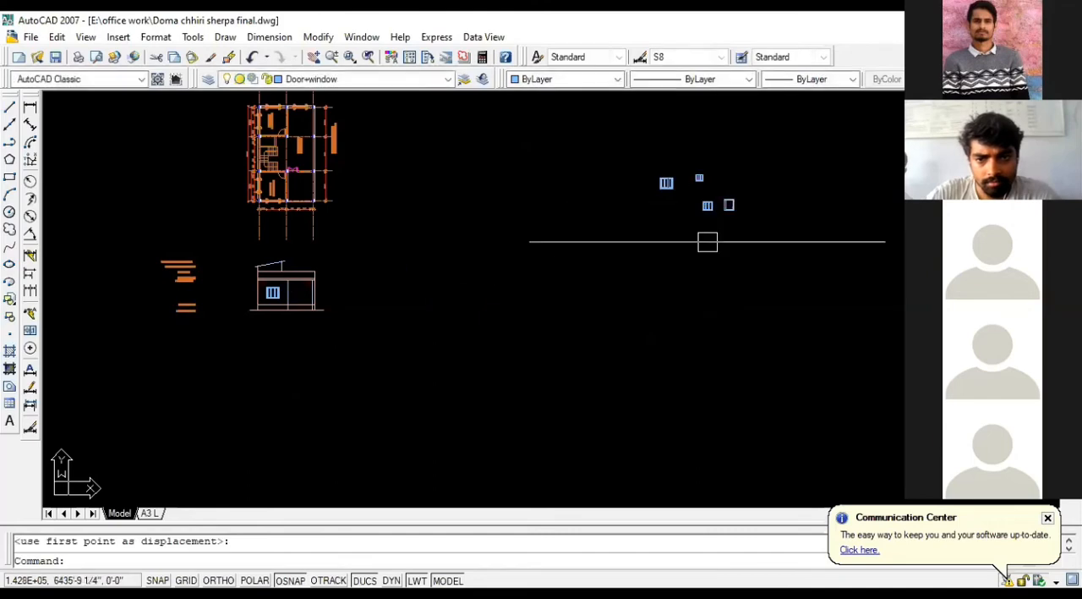
scroll(271, 282, up, 5)
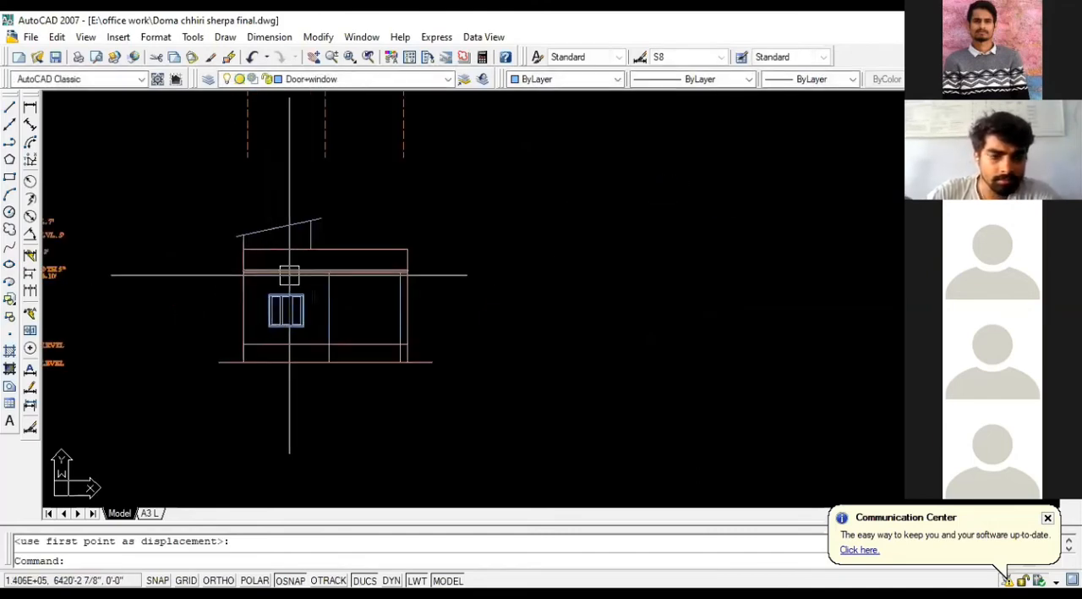
scroll(361, 322, down, 4)
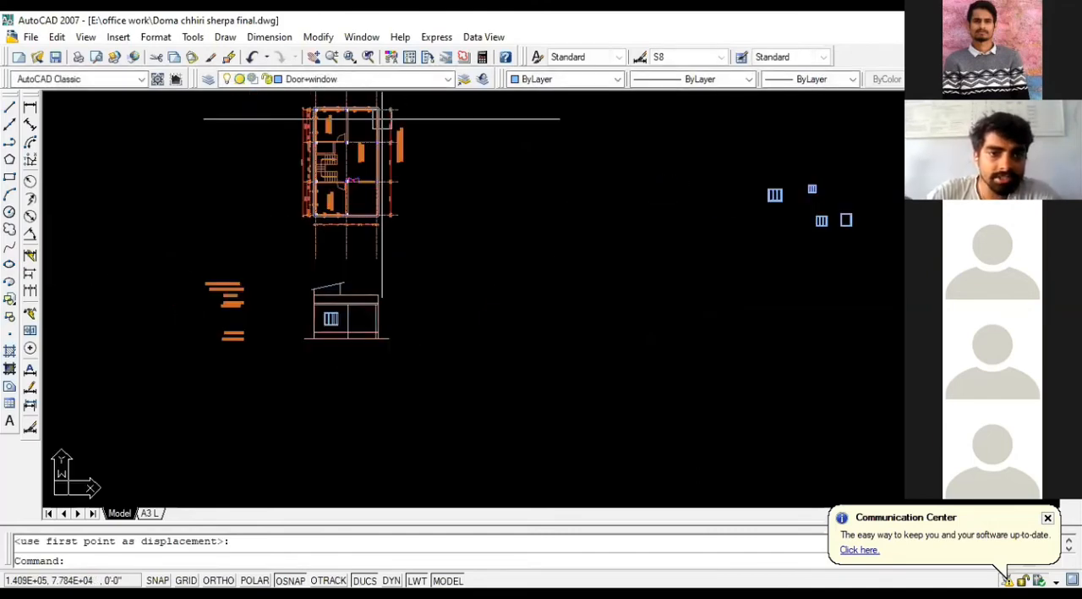
scroll(400, 356, up, 2)
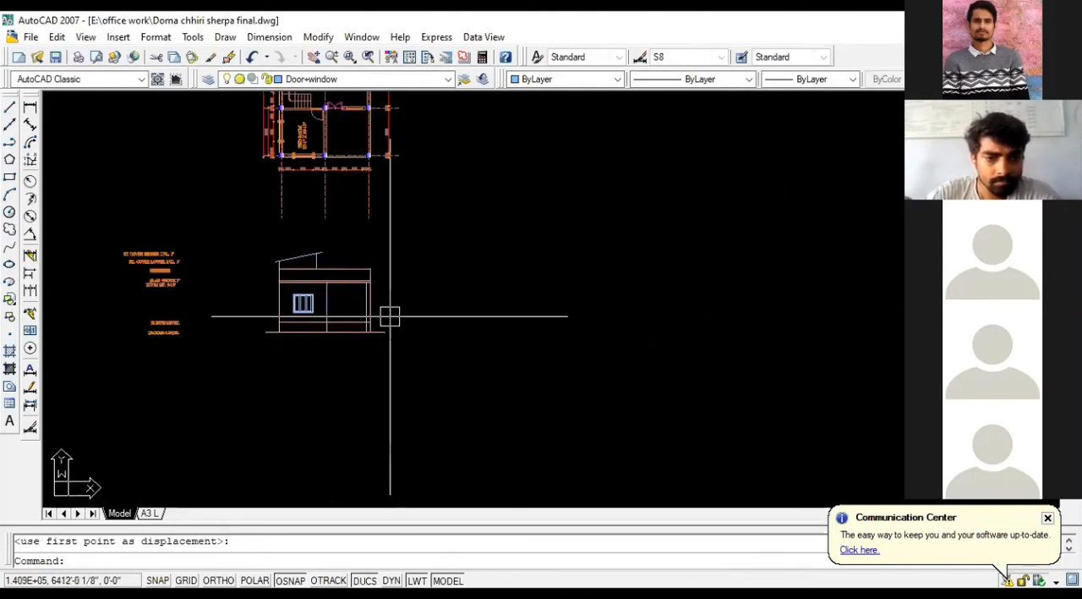
scroll(390, 317, down, 2)
scroll(280, 285, up, 3)
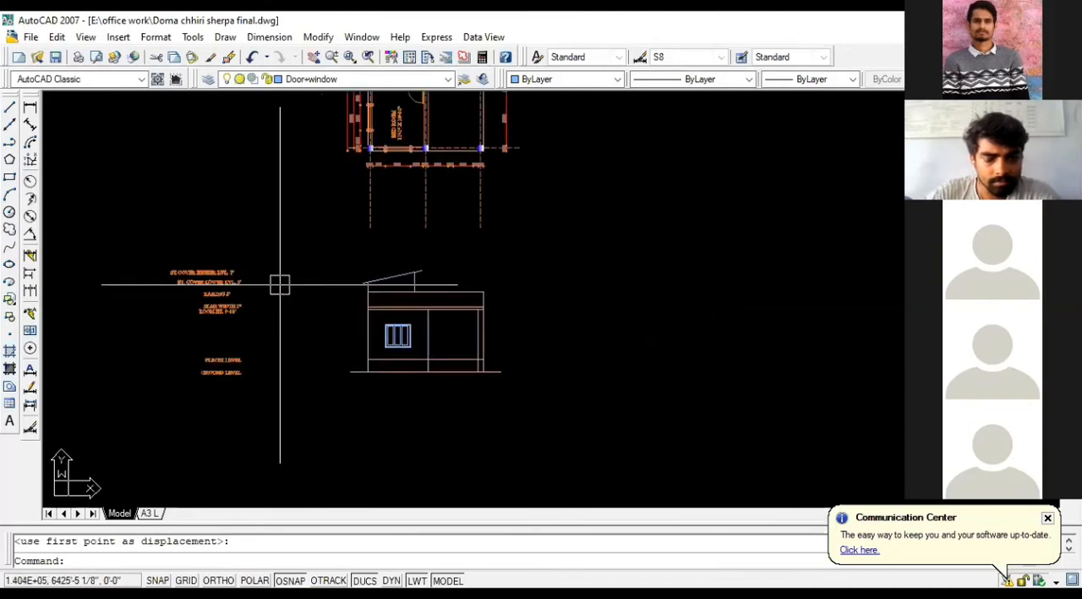
click(525, 391)
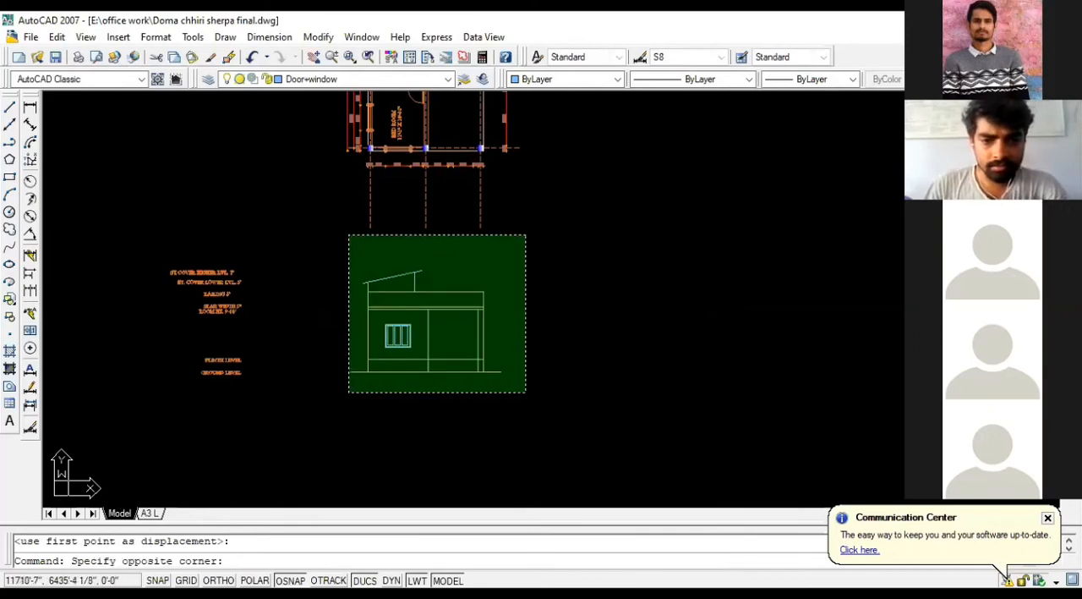
click(594, 366)
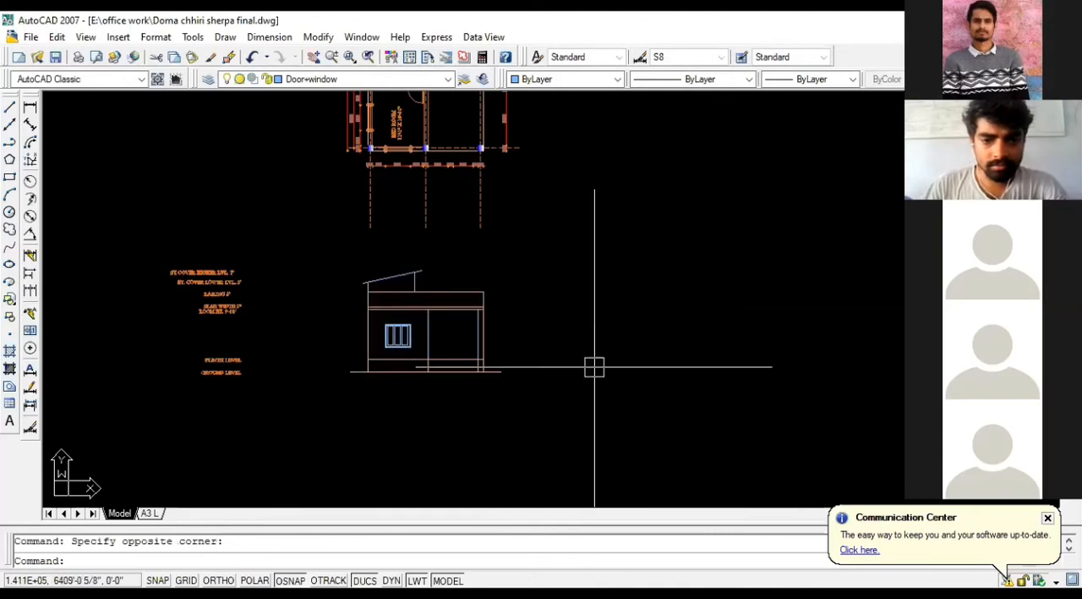
click(595, 367)
click(557, 299)
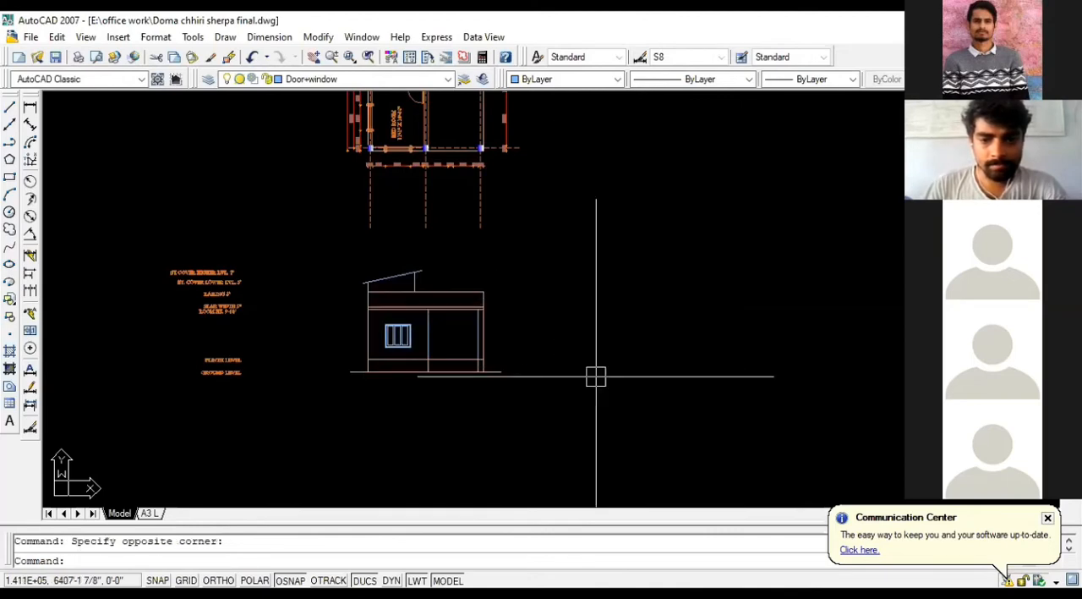
click(596, 382)
click(581, 306)
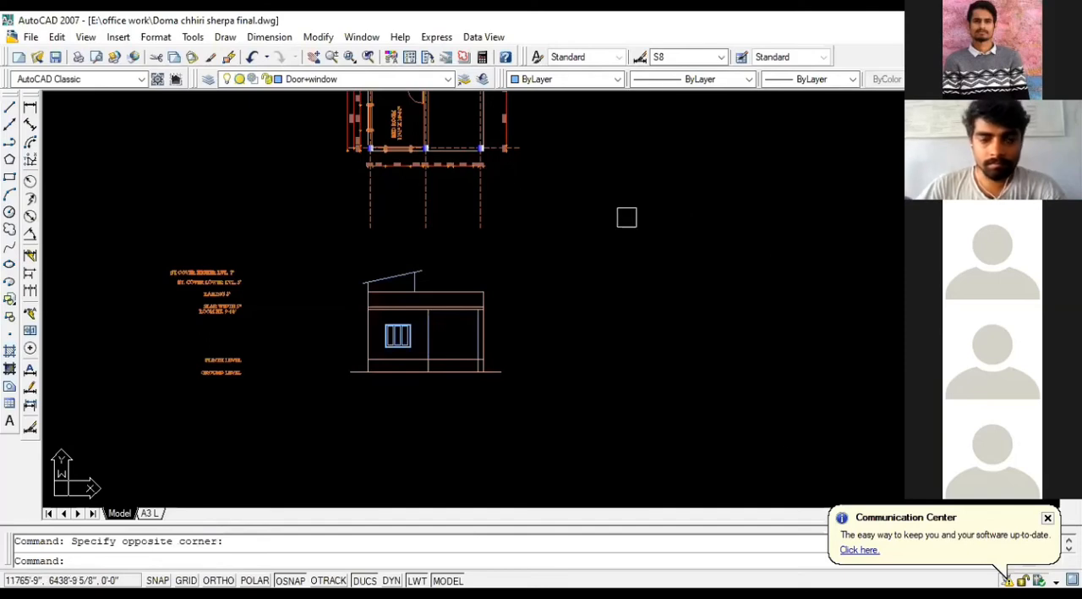
Step: Mirror the finished elevation across a vertical line in the empty space beside it, keeping the original
click(553, 408)
click(324, 251)
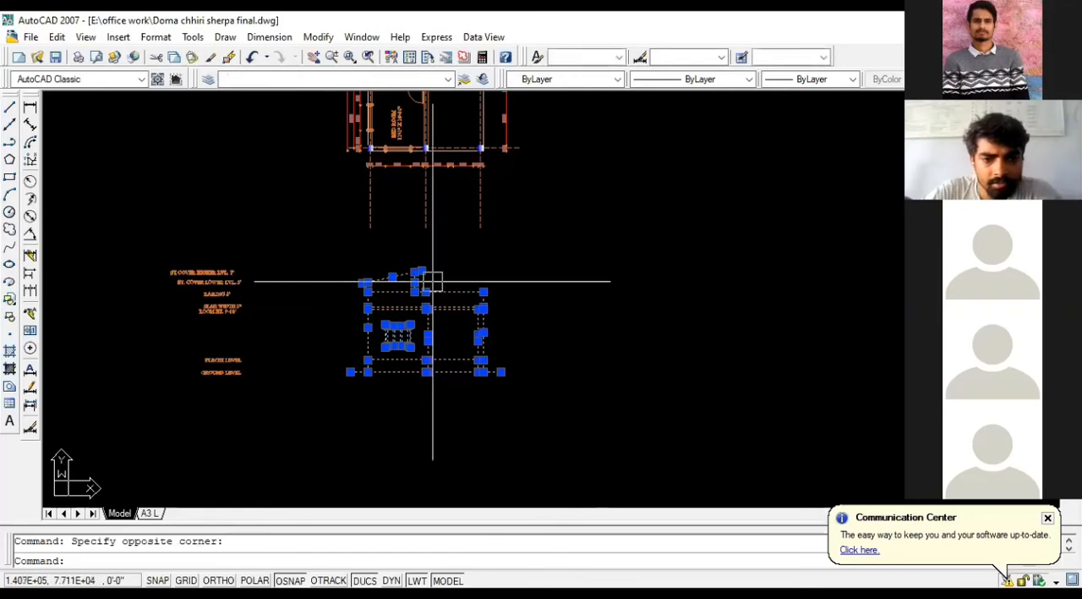
scroll(404, 316, up, 3)
scroll(310, 274, down, 4)
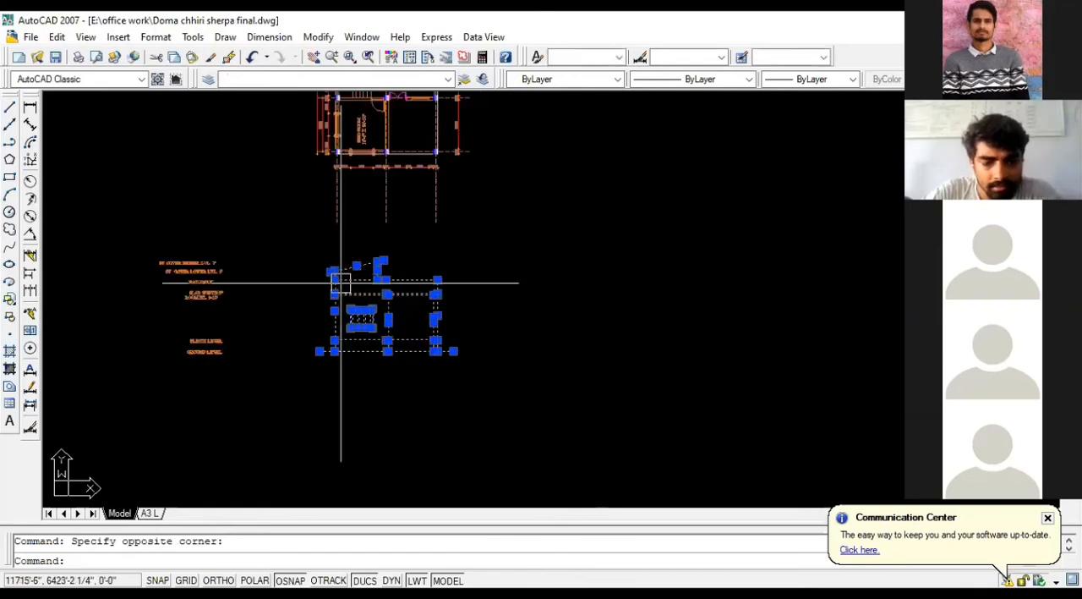
text(mi)
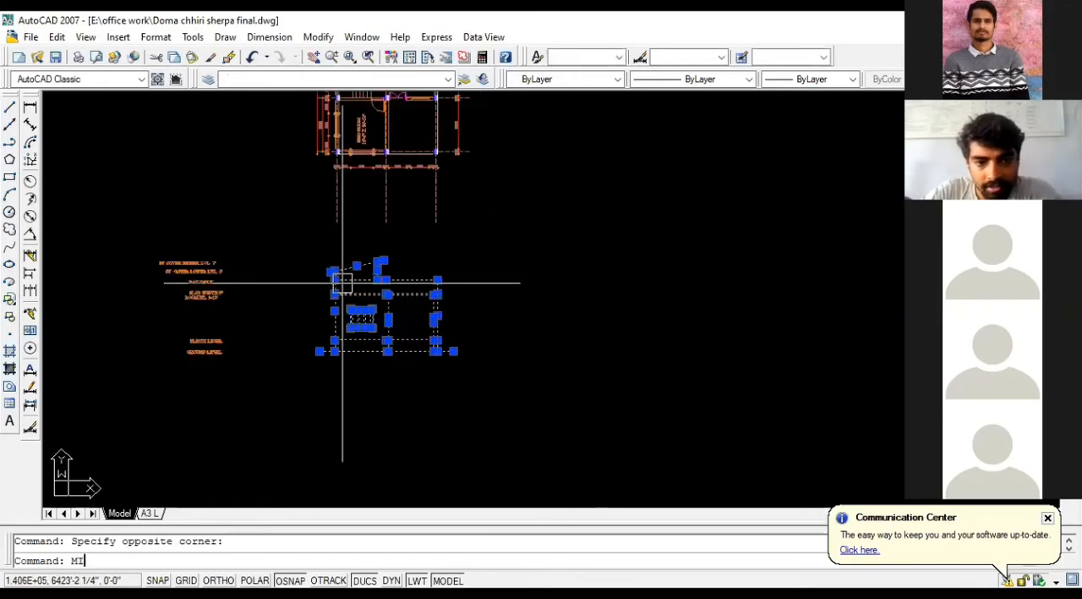
key(Return)
click(492, 349)
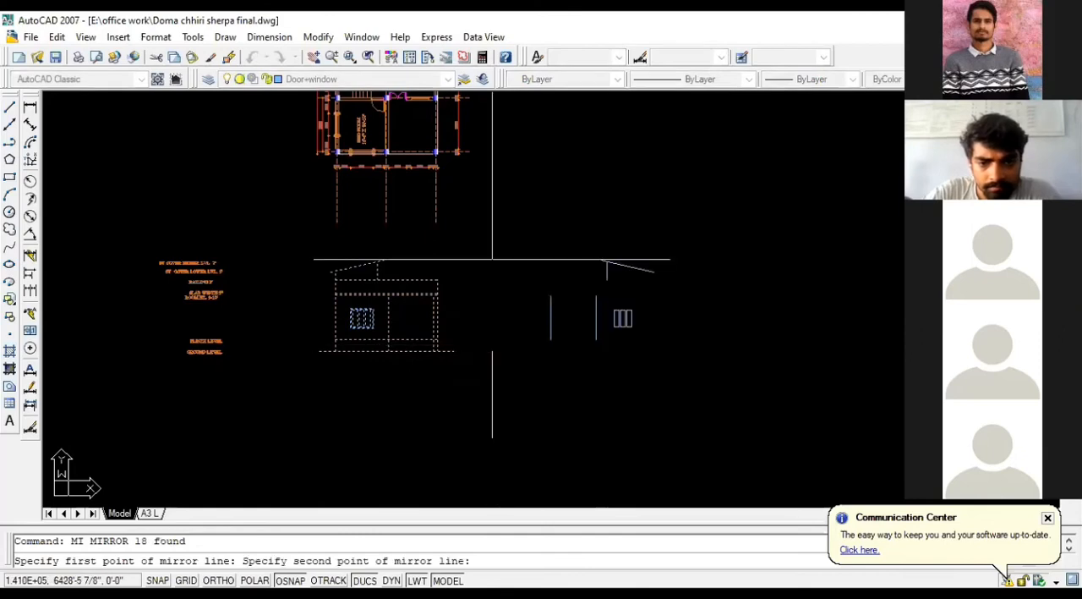
click(493, 252)
key(Return)
scroll(600, 375, down, 2)
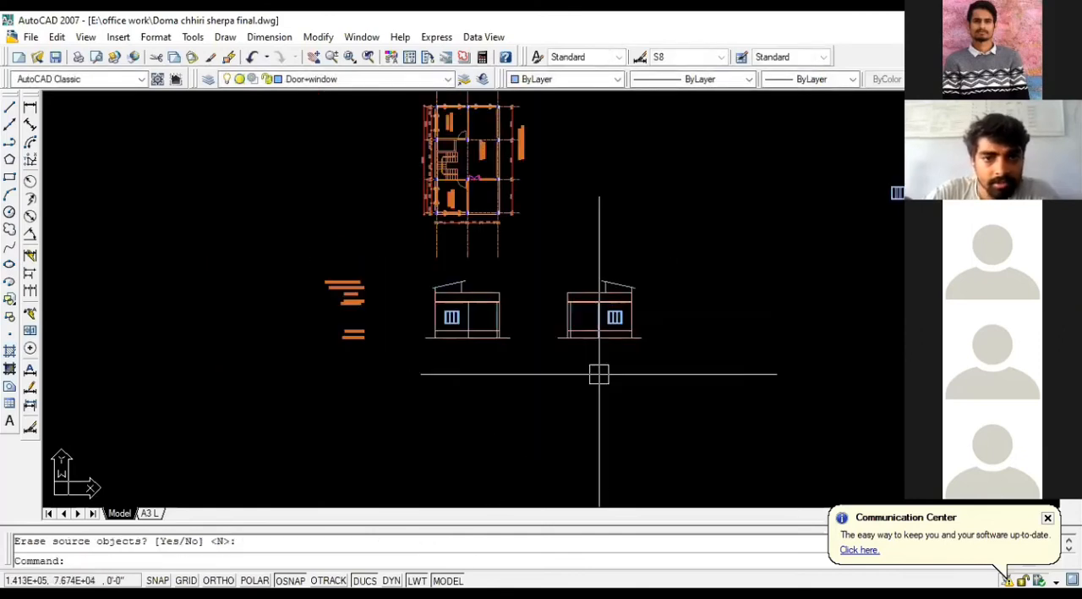
scroll(596, 339, down, 3)
scroll(584, 328, up, 4)
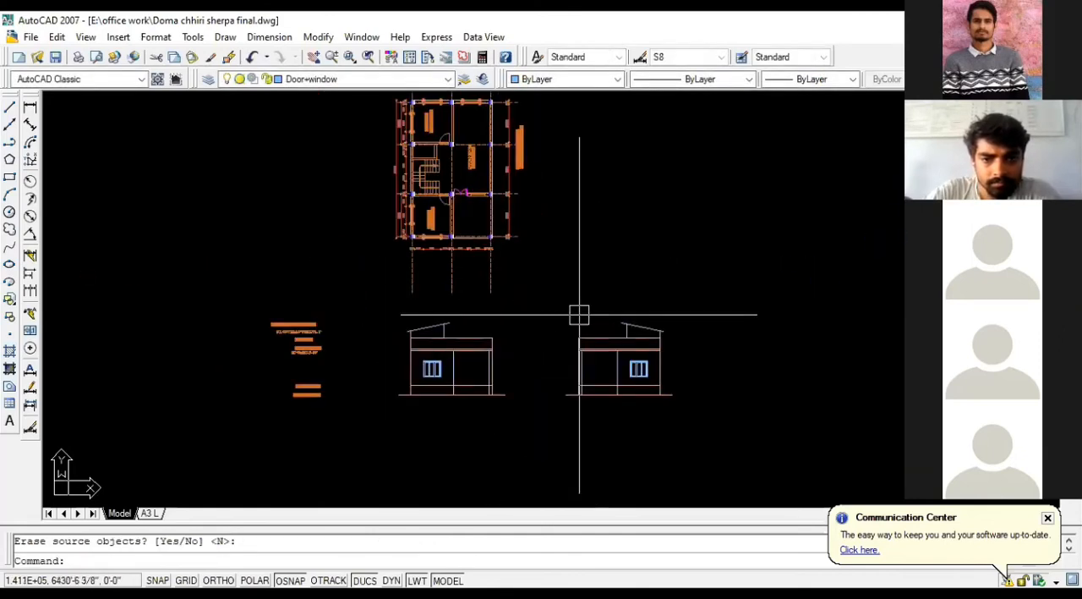
Step: Move the original elevation out from below the plan to the far side of the level labels
scroll(572, 311, down, 2)
click(553, 387)
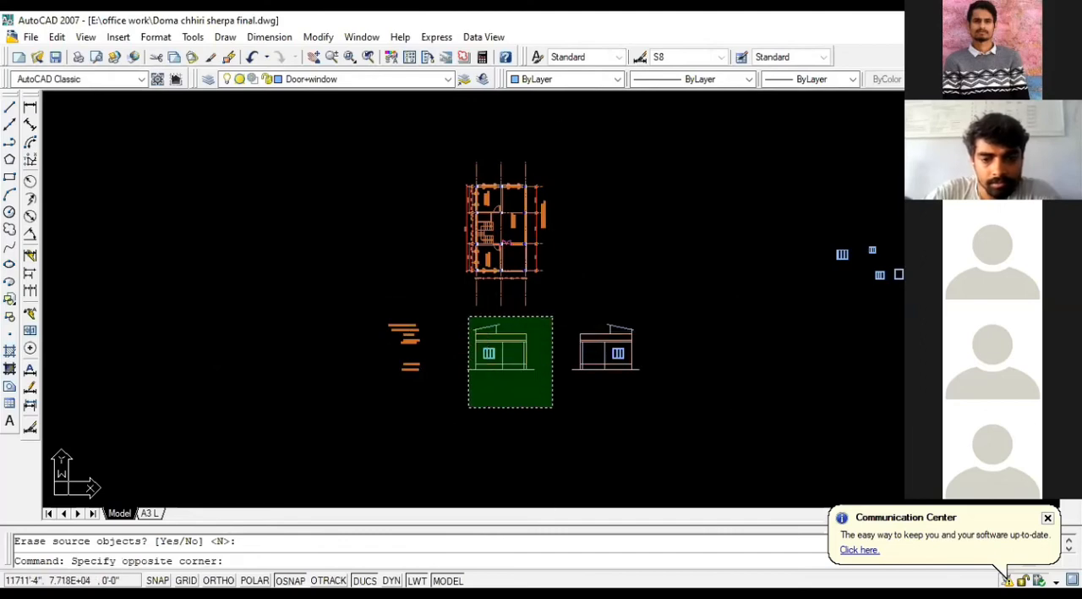
click(467, 315)
text(M)
key(Return)
click(539, 402)
click(169, 392)
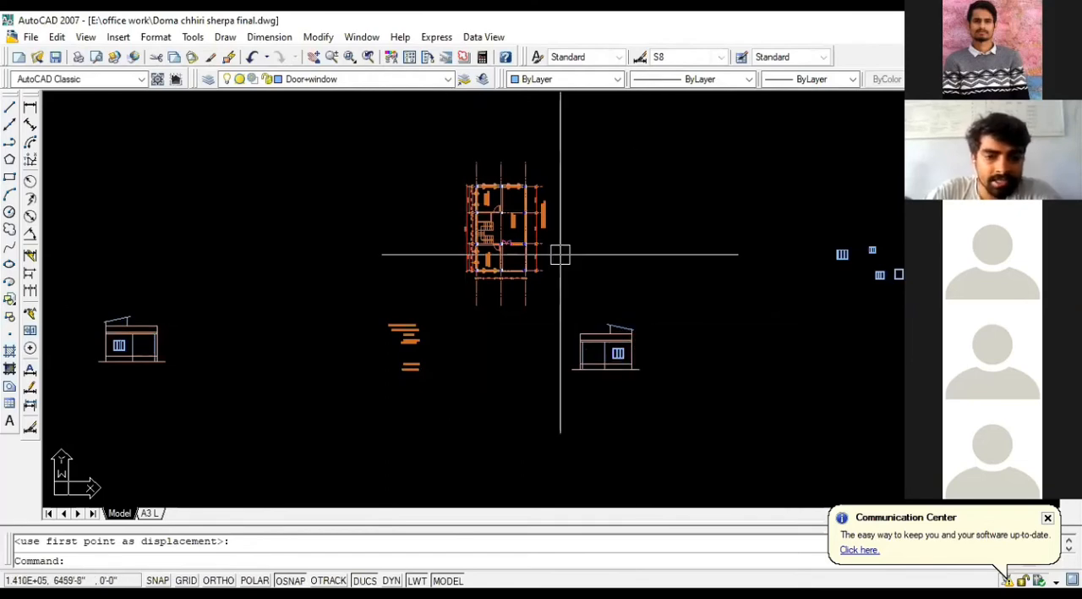
Step: Rotate the ground floor plan 180° about a point beside it, with Ortho on
click(565, 309)
click(448, 146)
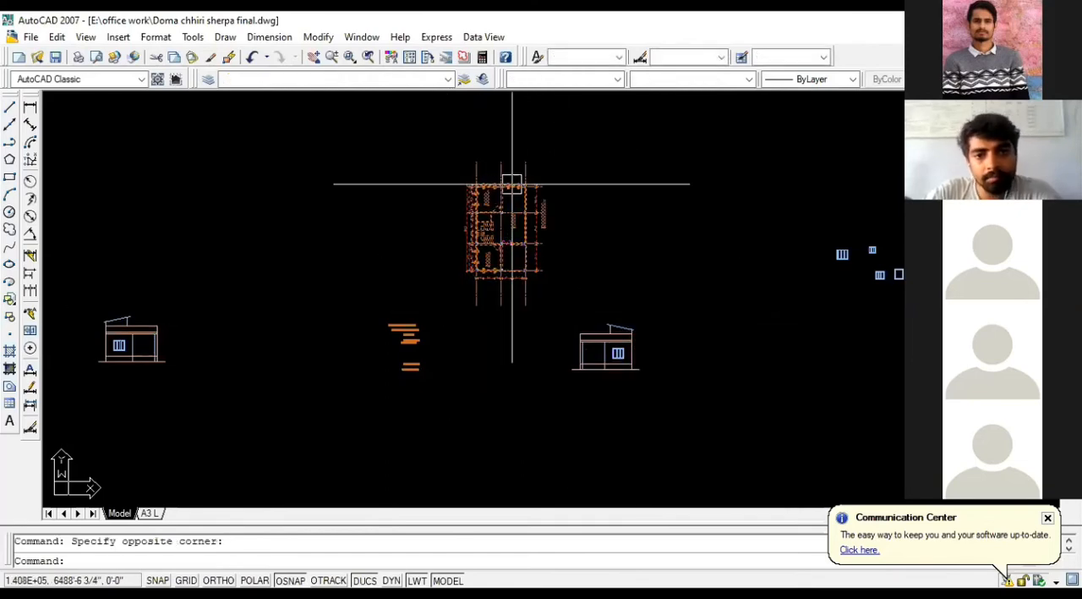
text(RO)
key(Return)
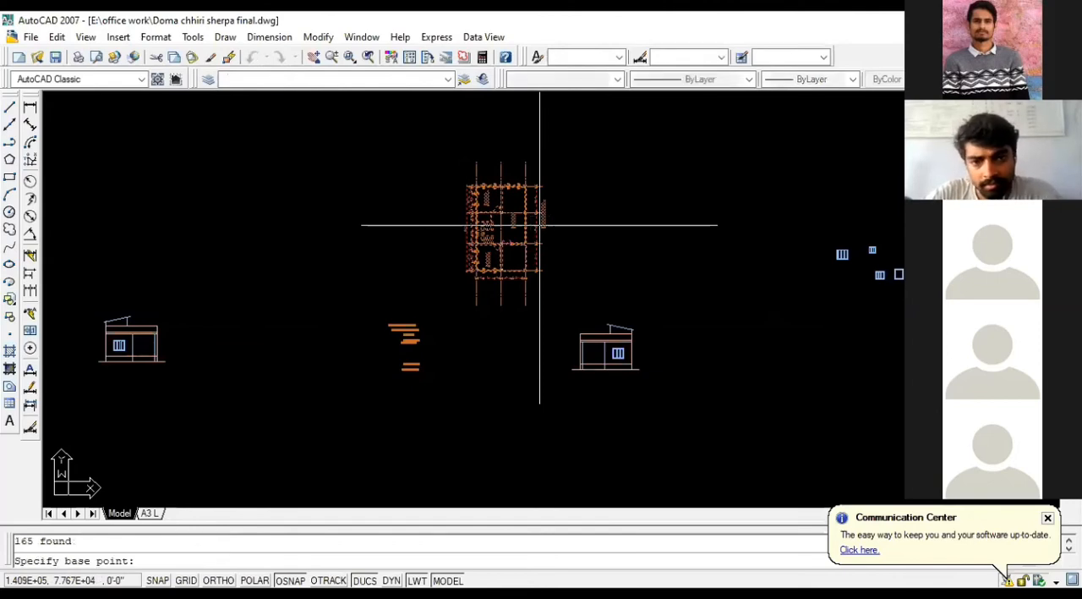
click(597, 206)
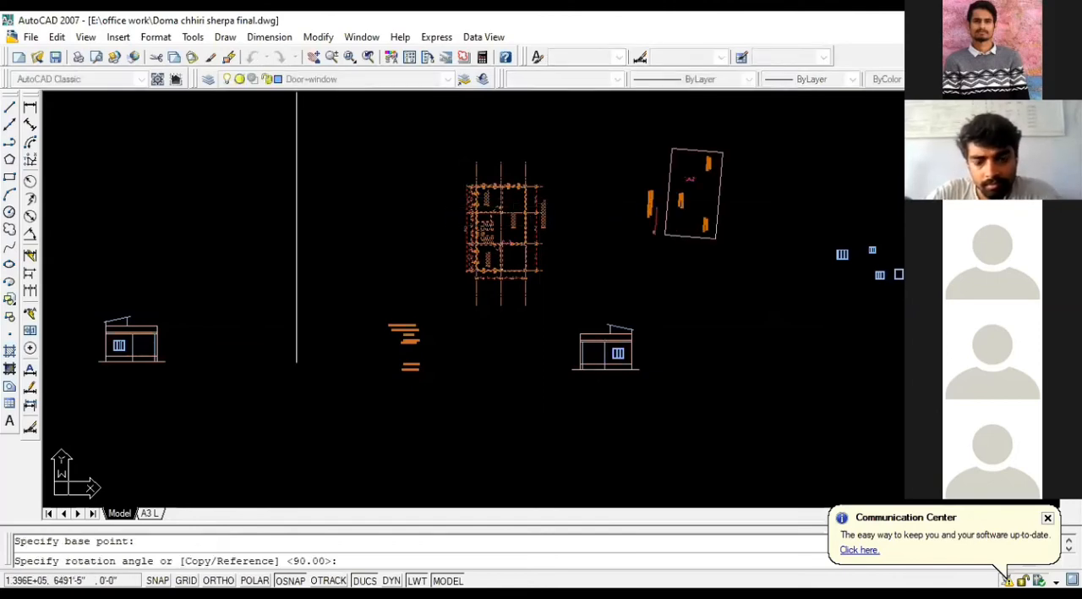
key(F8)
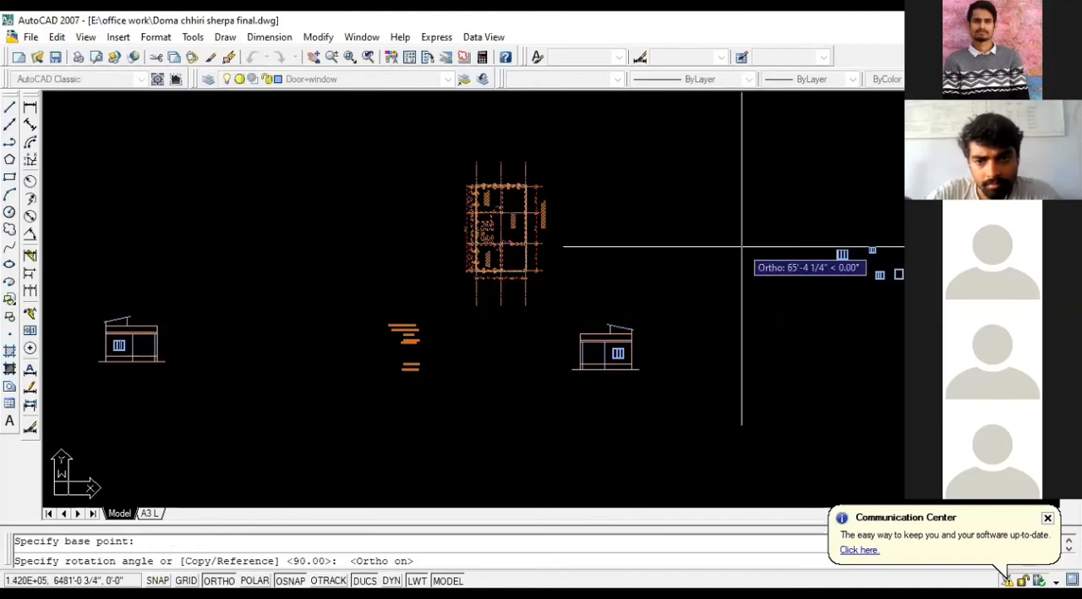
click(138, 158)
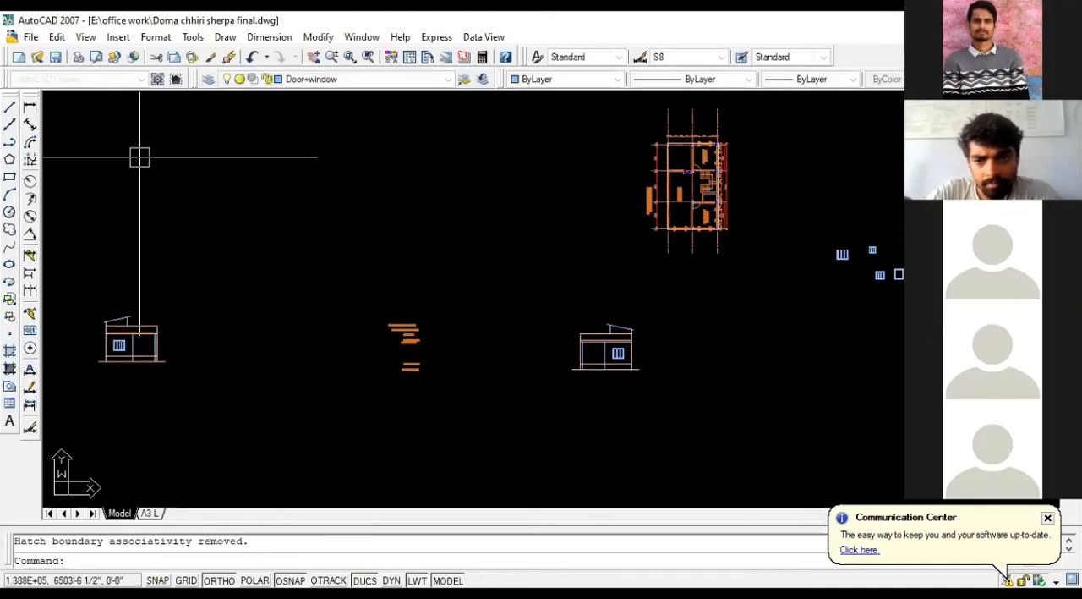
Step: Place a vertical construction line through the outer corner of the rotated plan's lower corner column on the living room side
scroll(420, 205, up, 3)
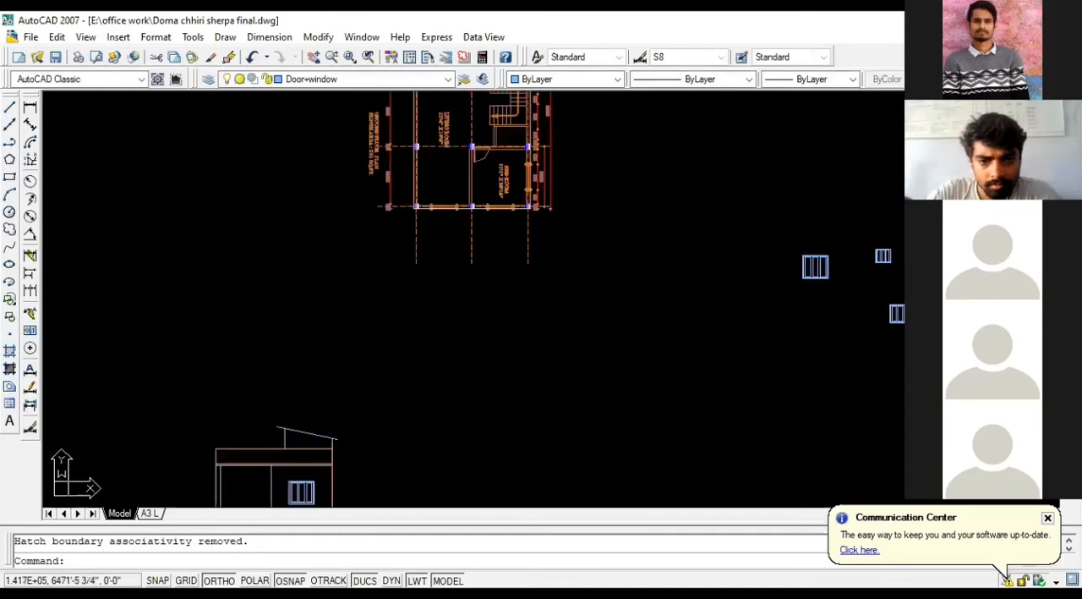
key(Return)
scroll(448, 213, up, 4)
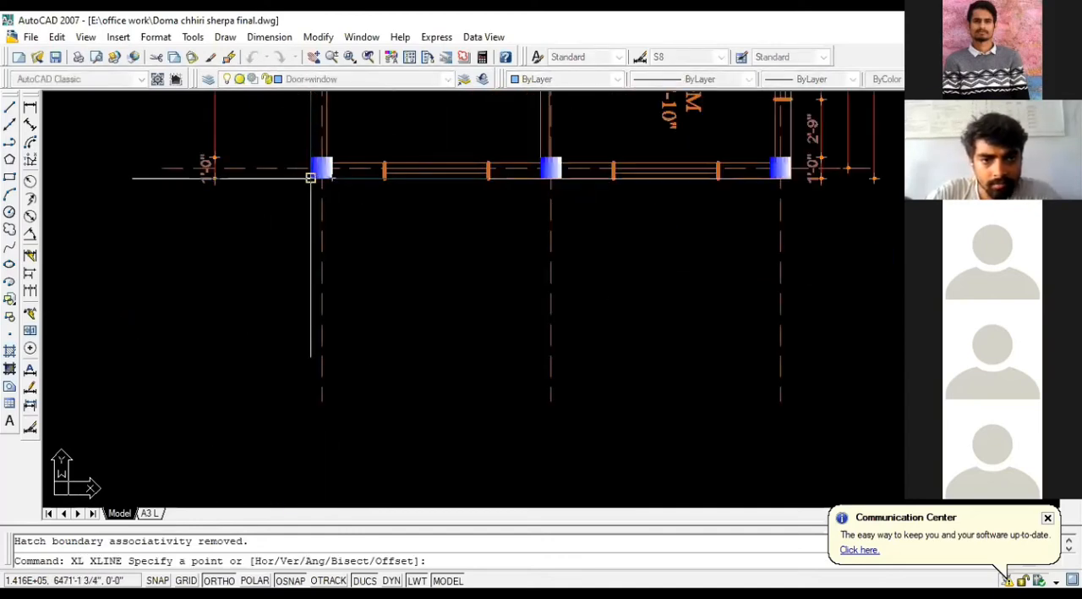
click(311, 173)
click(313, 319)
key(Return)
Step: Copy the vertical construction line to the outer corner of the plan's opposite corner column on the bedroom side
click(302, 399)
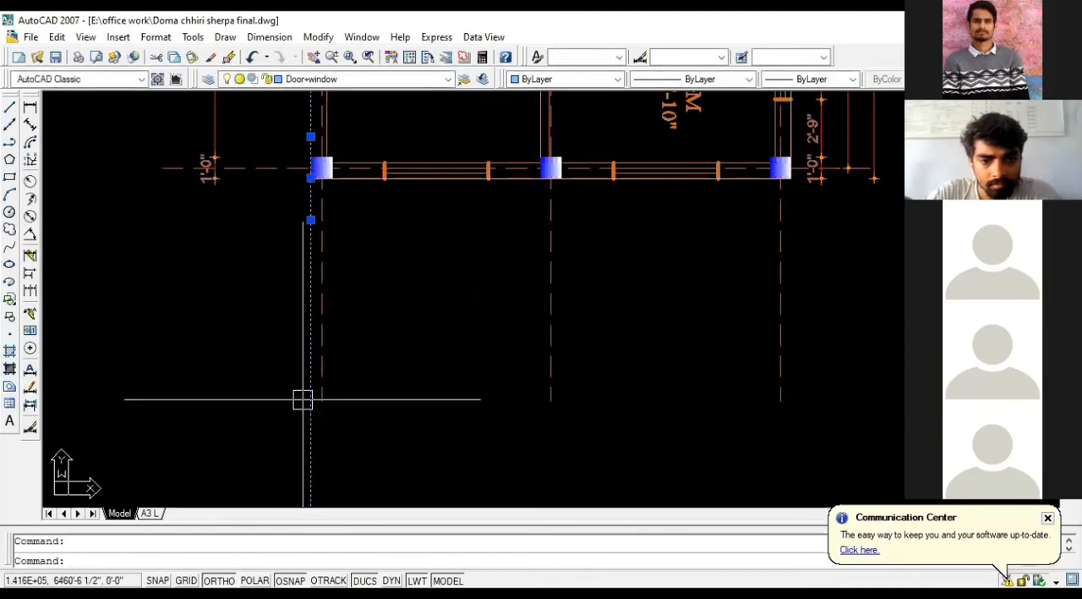
key(Return)
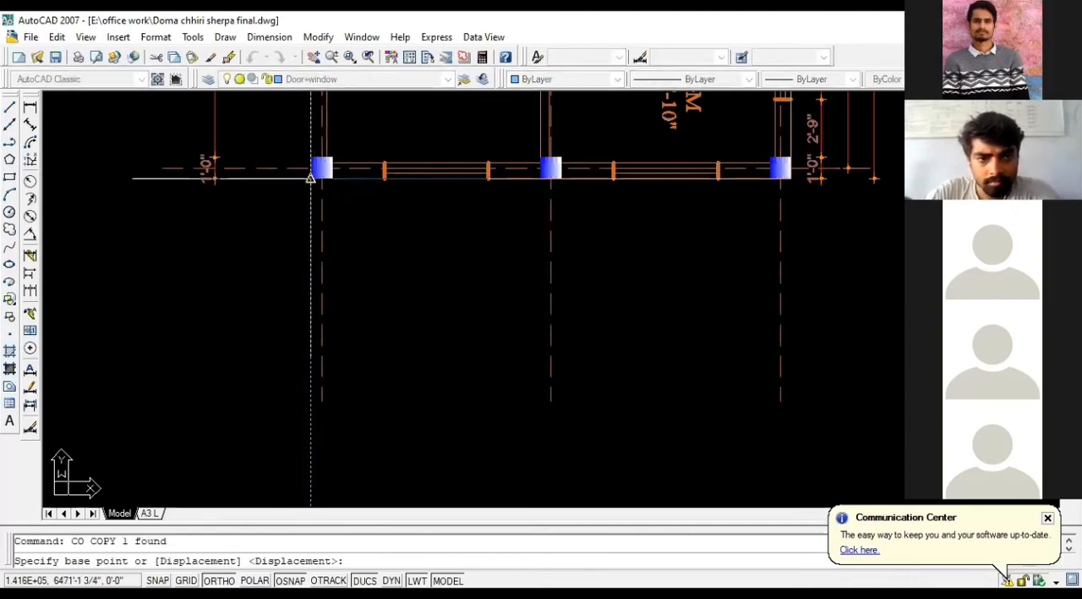
click(312, 173)
scroll(191, 198, down, 3)
scroll(262, 197, up, 4)
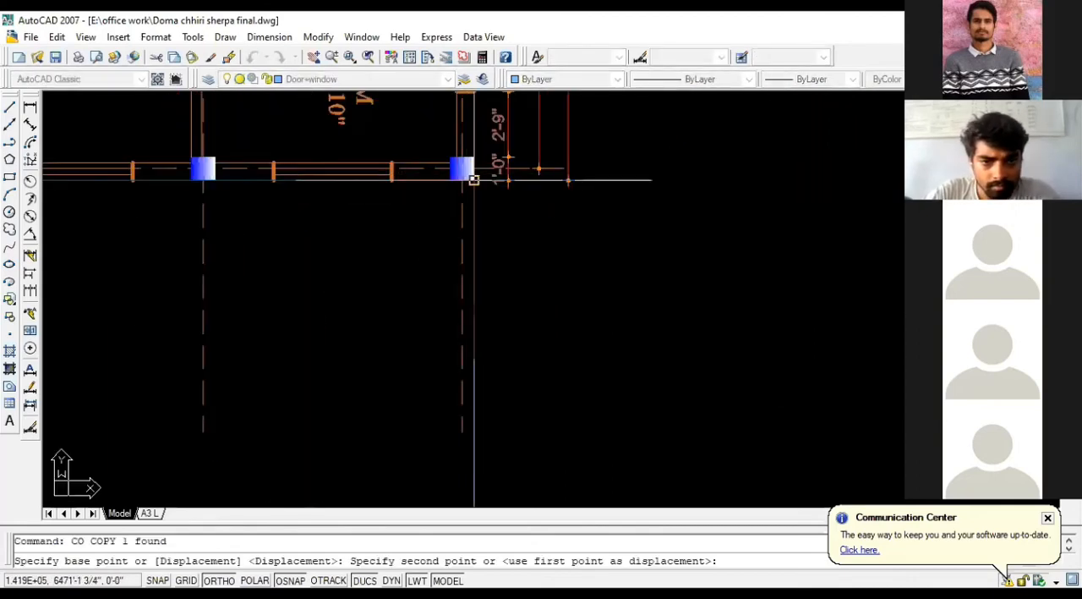
click(478, 188)
scroll(372, 192, up, 2)
Step: Place further copies of the construction line at both edges of the two windows in the plan's lower wall
scroll(280, 165, down, 1)
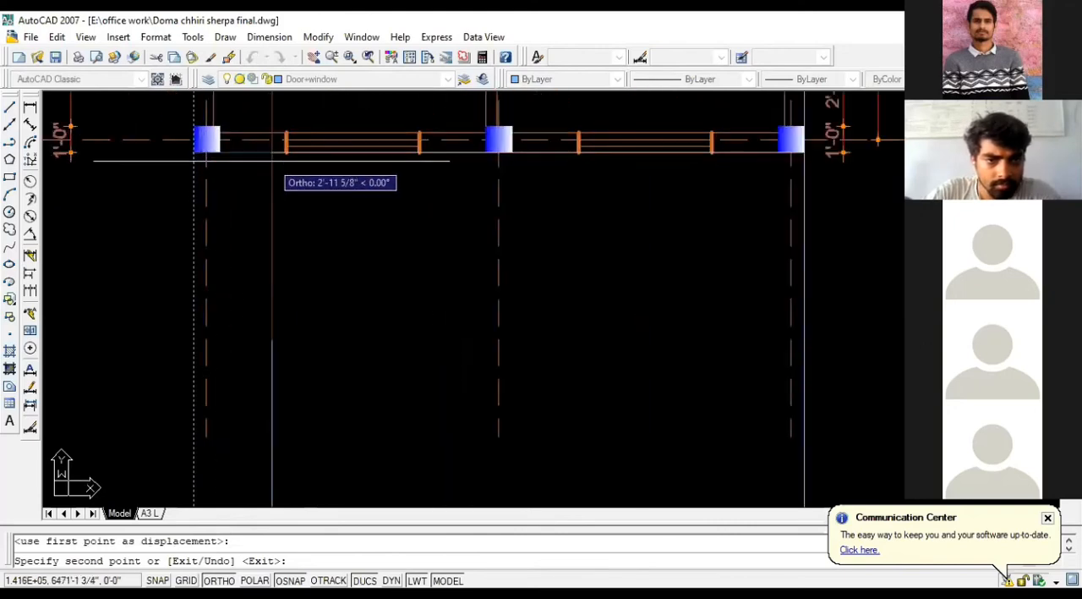
click(287, 161)
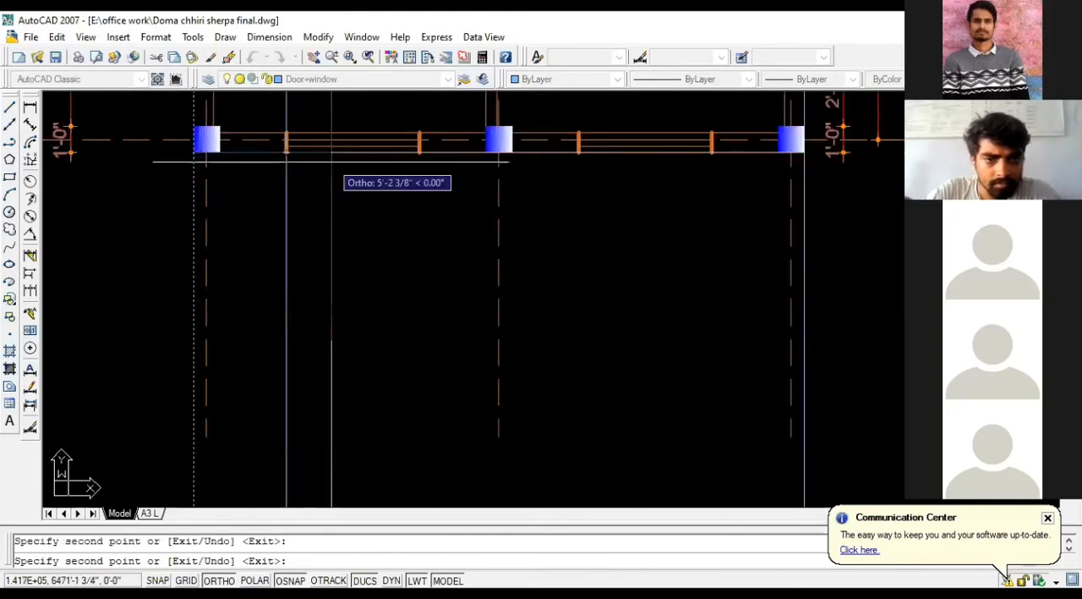
click(420, 150)
click(578, 149)
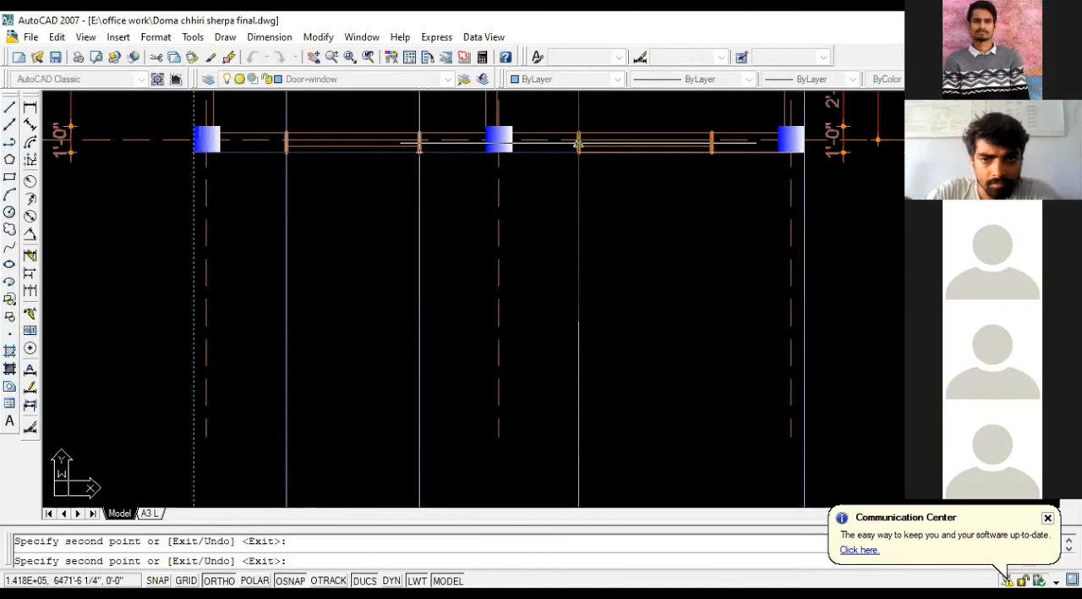
scroll(711, 152, down, 5)
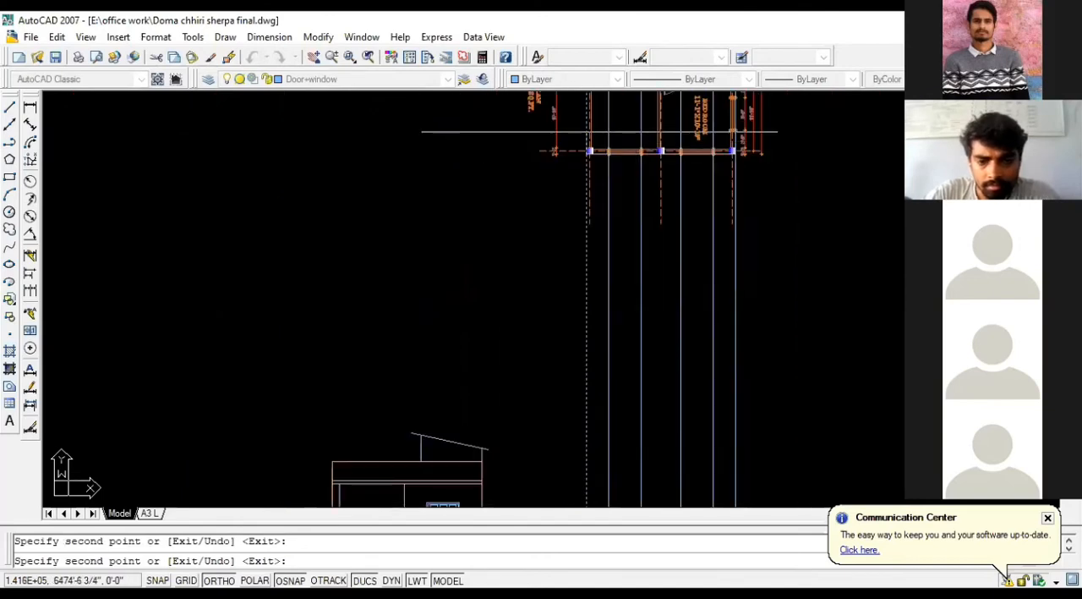
key(Escape)
Step: Move the mirrored elevation onto the projection lines, aligning its stair-cover-side ground corner with the outermost line
click(410, 223)
click(518, 326)
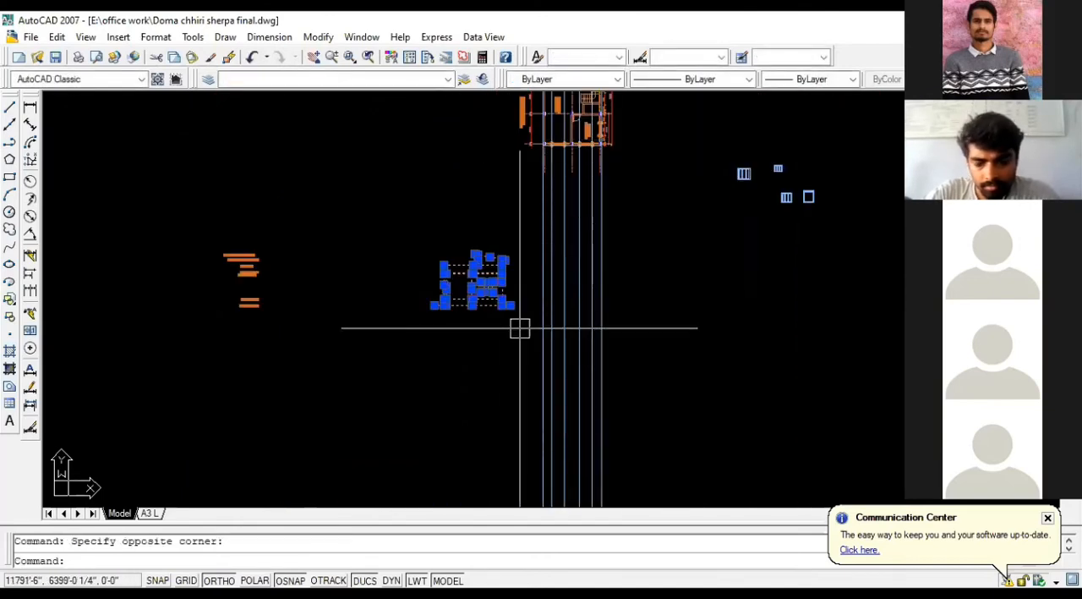
text(m)
key(Return)
scroll(509, 313, up, 3)
scroll(499, 304, up, 1)
click(483, 292)
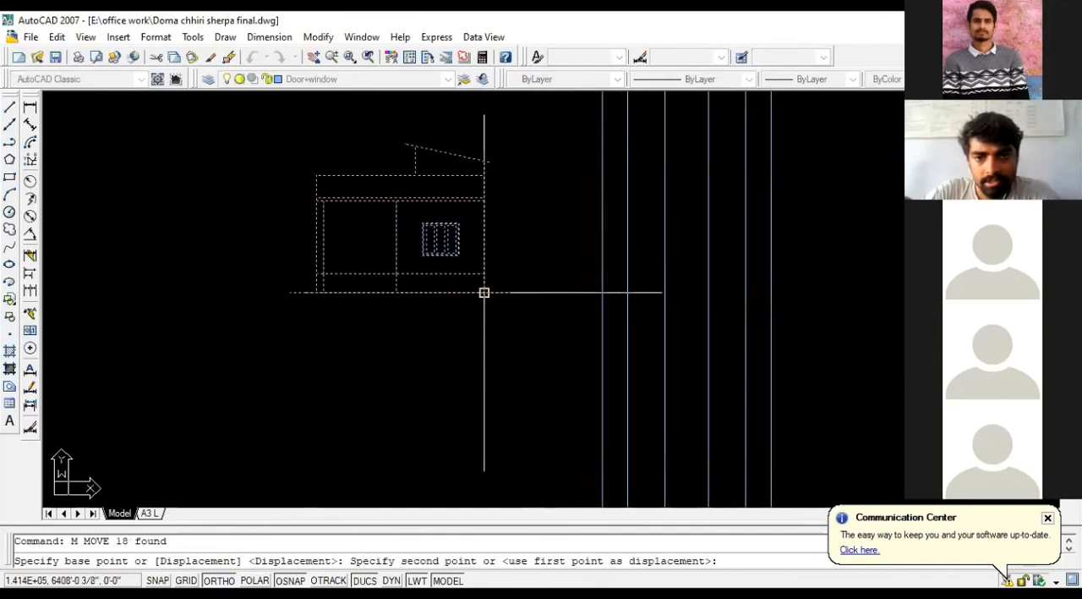
scroll(499, 280, down, 3)
click(535, 259)
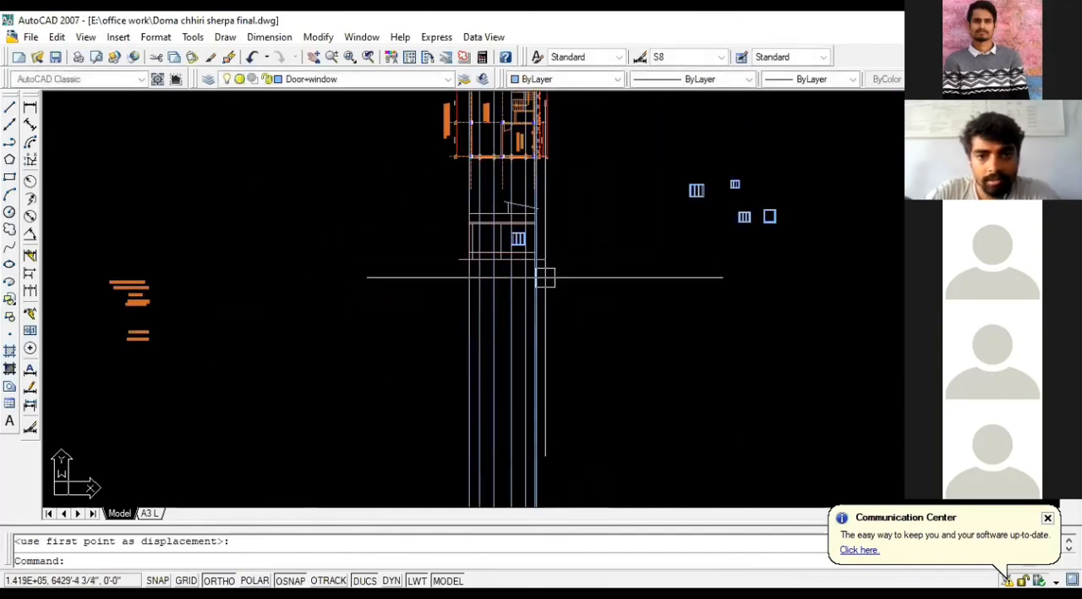
Step: Copy the elevation's window at the same height between the other pair of projected window lines
scroll(533, 237, up, 3)
key(Escape)
scroll(488, 231, up, 4)
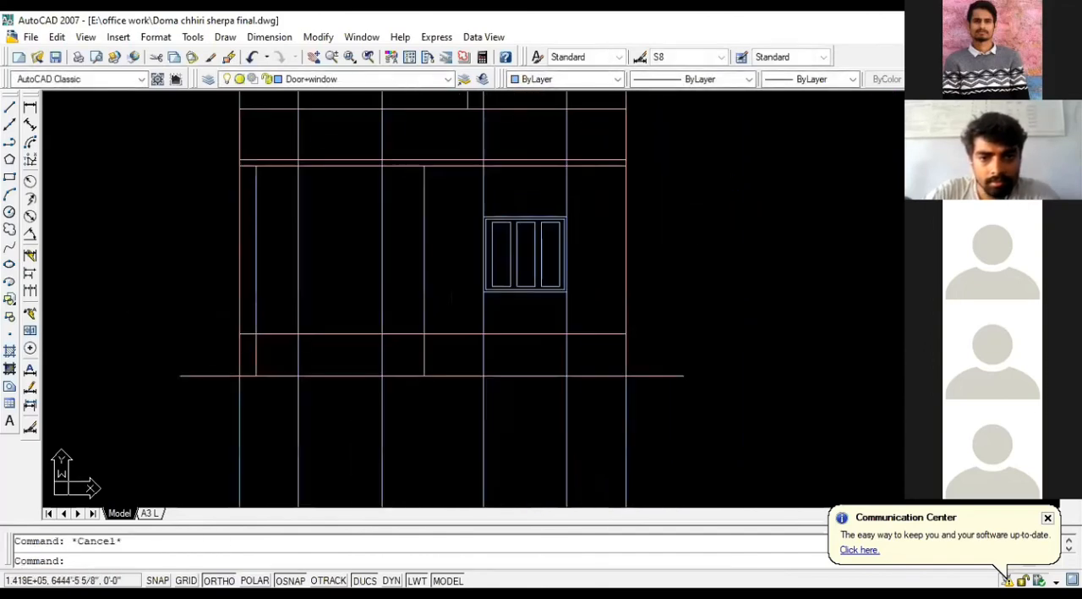
click(448, 207)
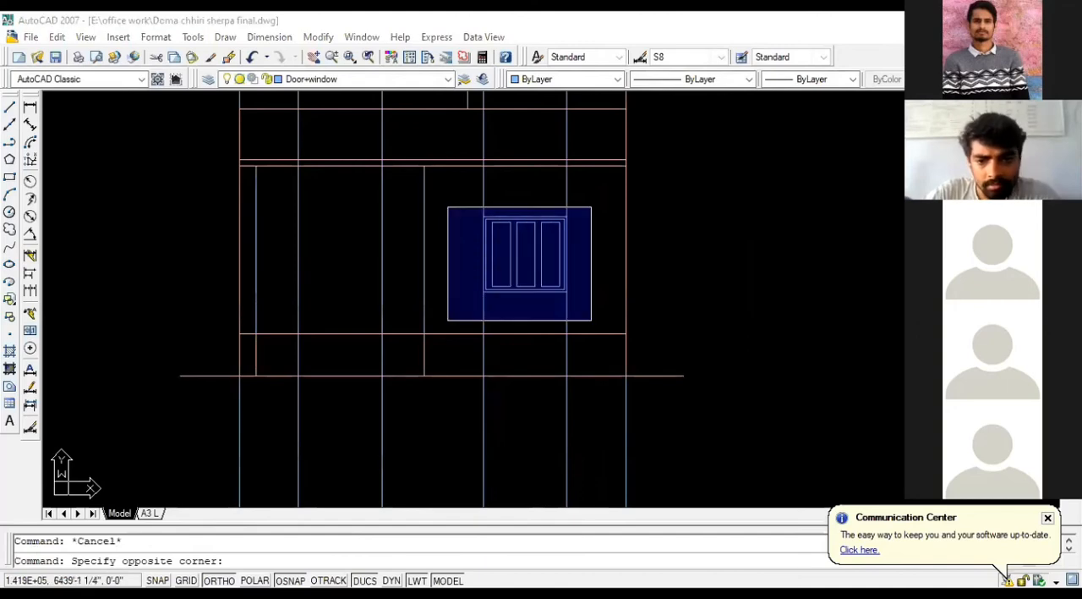
click(590, 309)
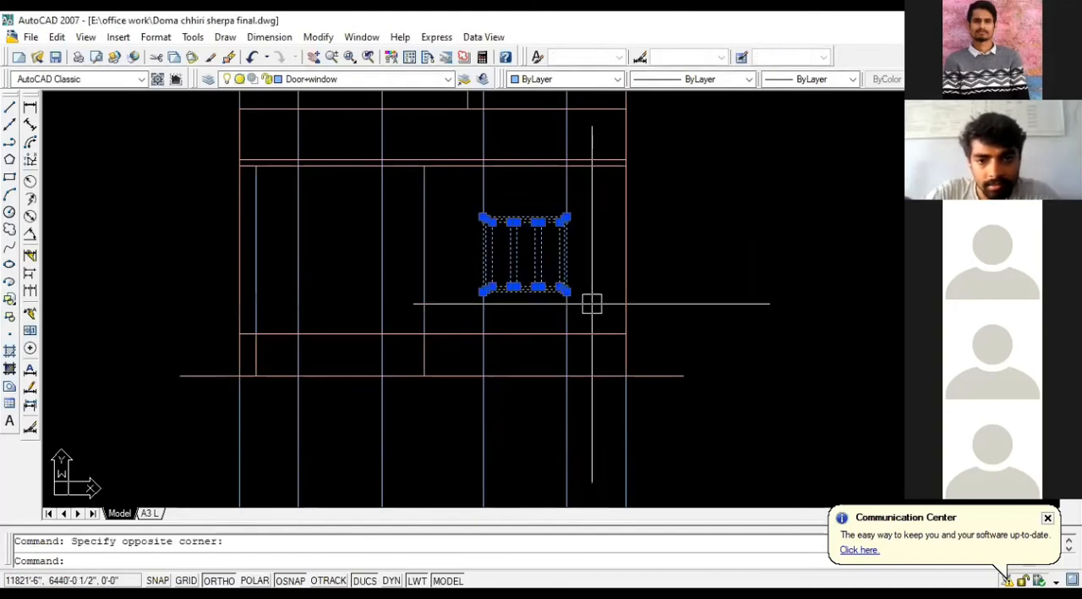
text(CO)
key(Return)
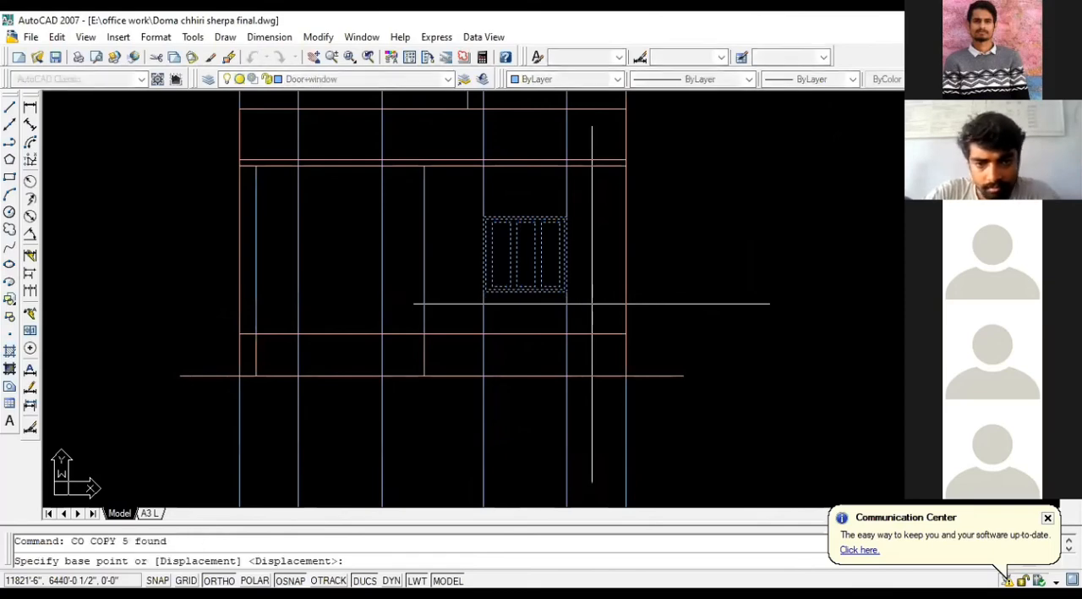
click(567, 291)
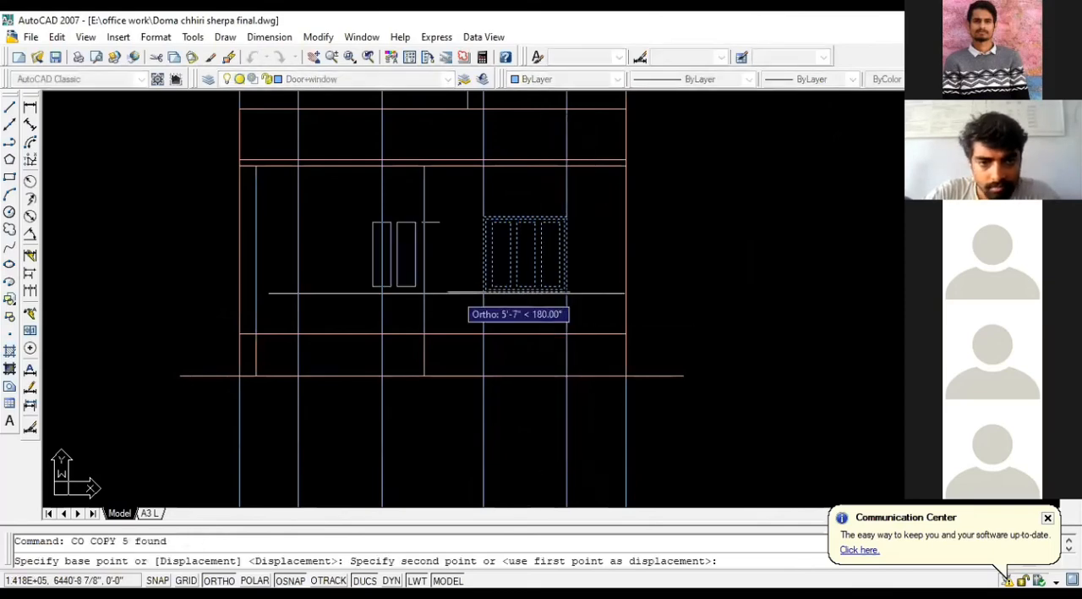
click(380, 293)
key(Escape)
Step: Move the two-window elevation off the projection lines and set it beside the original elevation, with Ortho off
scroll(512, 339, down, 6)
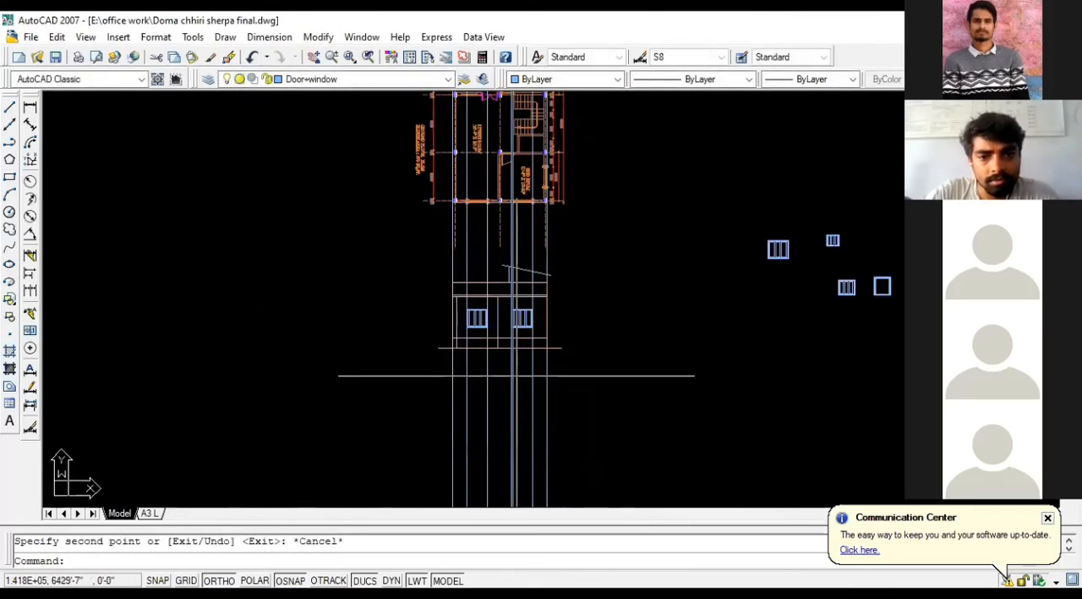
click(429, 253)
click(613, 377)
text(M)
key(Return)
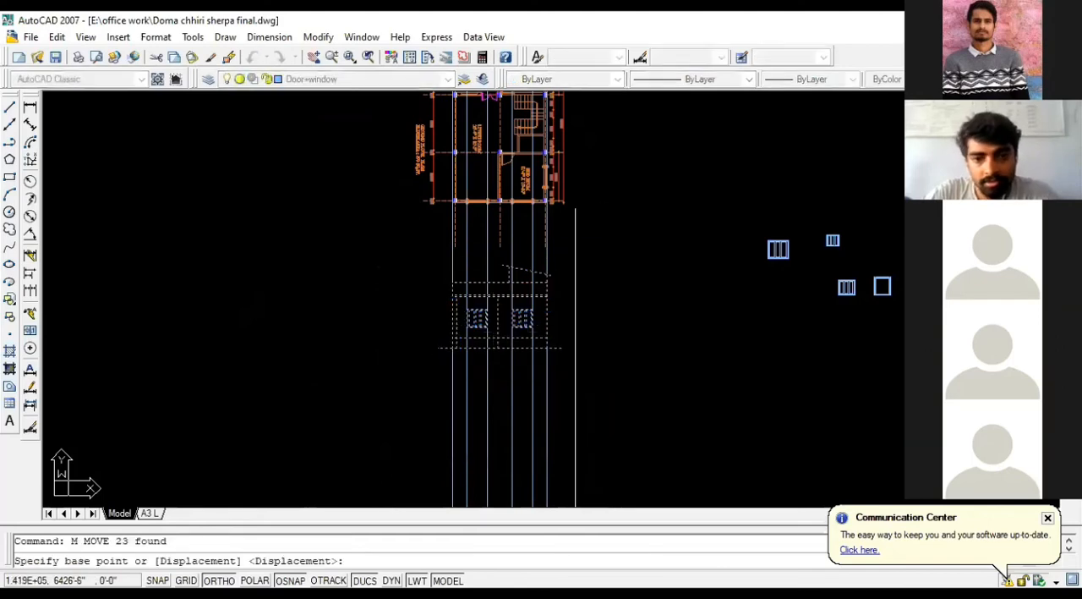
click(613, 376)
scroll(652, 380, down, 4)
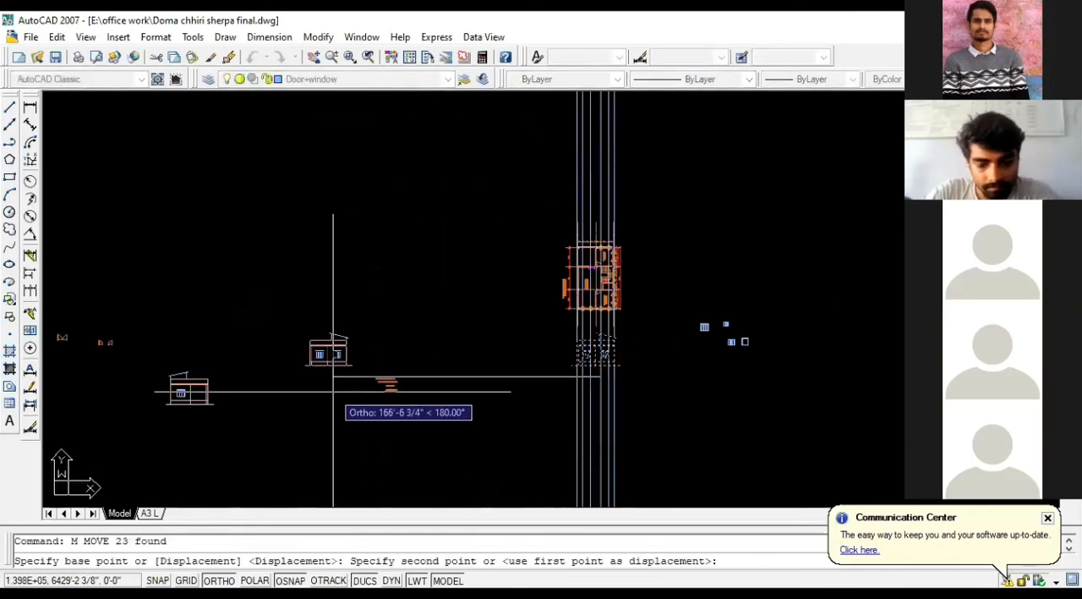
key(F8)
click(260, 416)
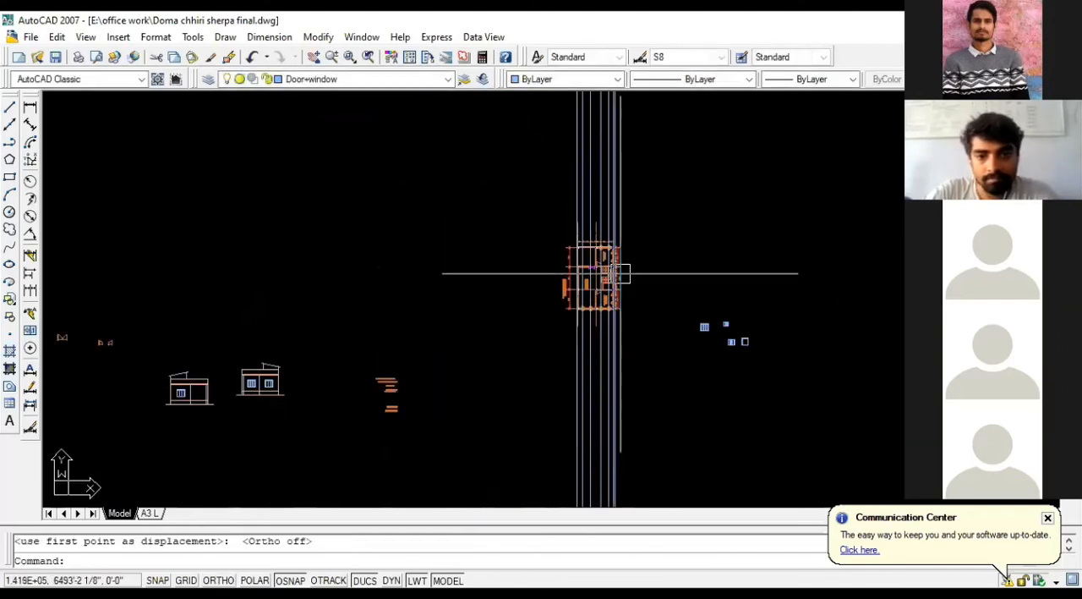
scroll(621, 273, up, 4)
key(Escape)
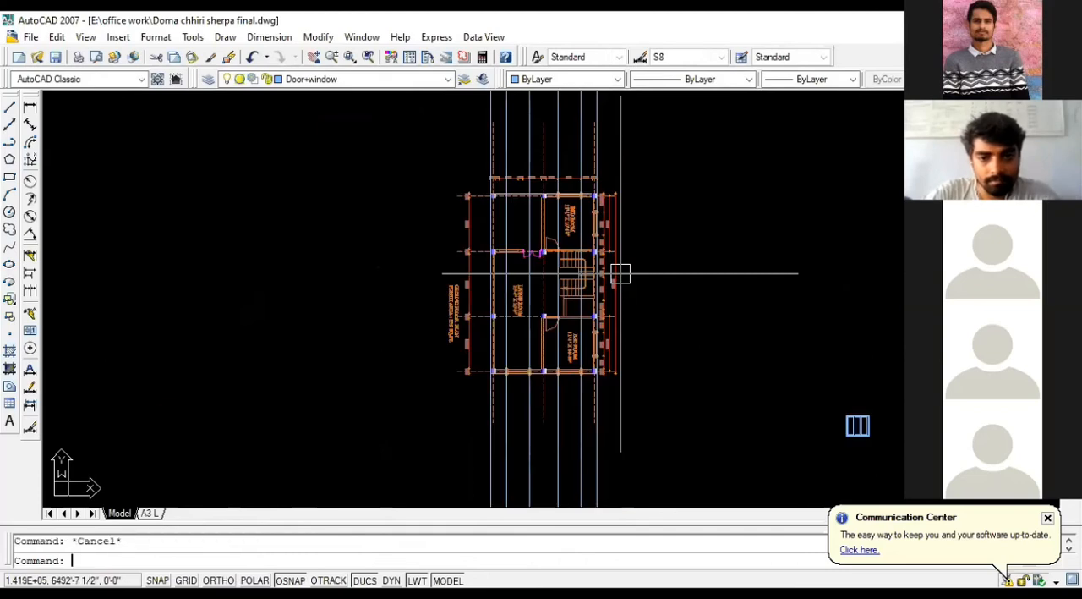
Step: Erase the two inner vertical wall lines, including their segments below the plinth line, from the two-window elevation
scroll(660, 262, down, 5)
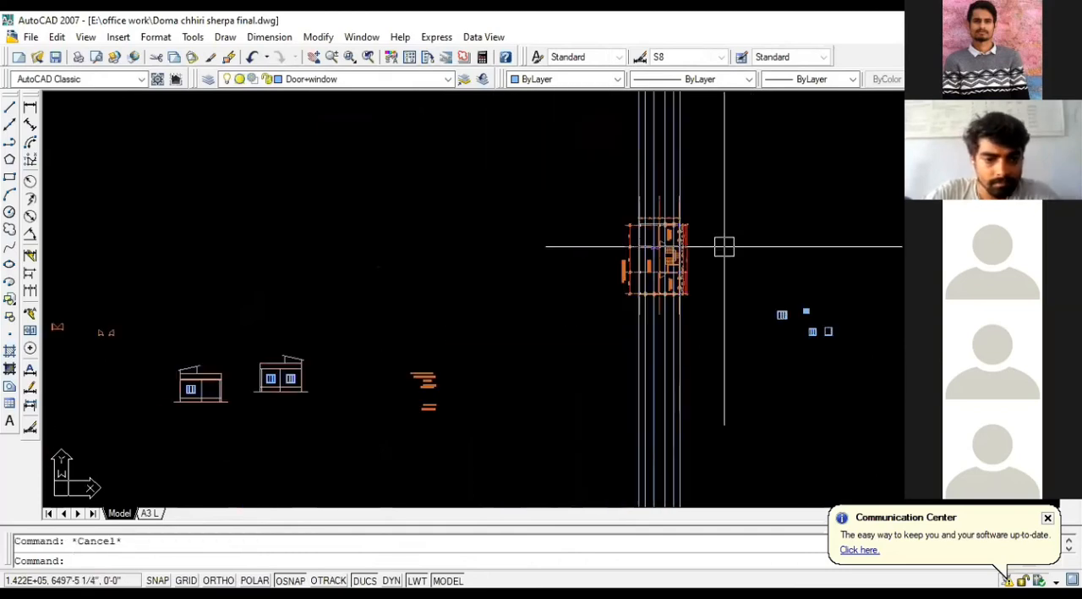
scroll(226, 405, up, 5)
click(310, 220)
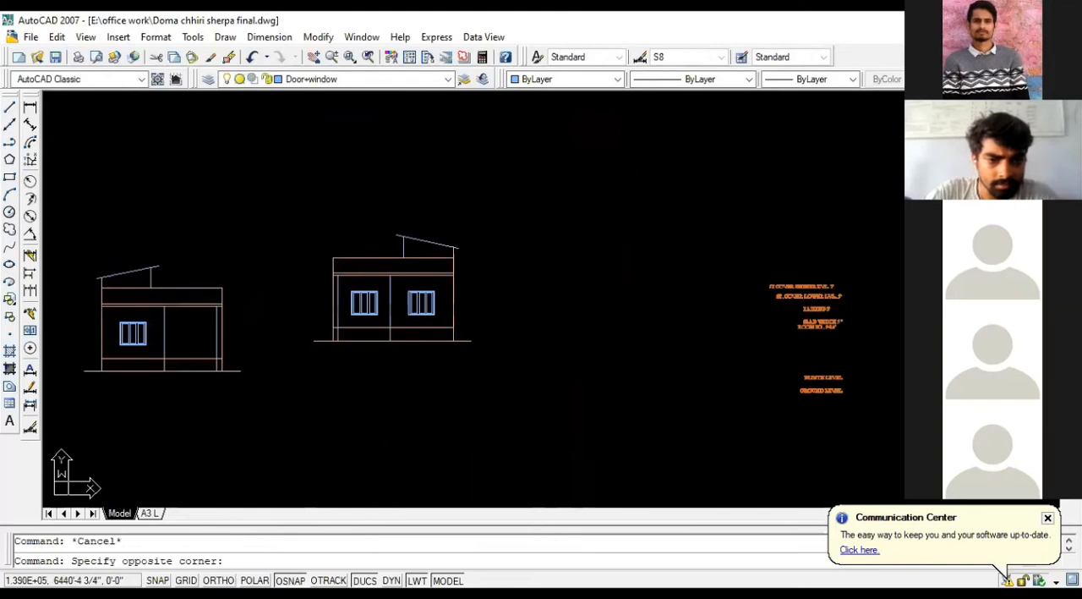
key(Escape)
scroll(338, 314, up, 4)
click(361, 298)
click(364, 382)
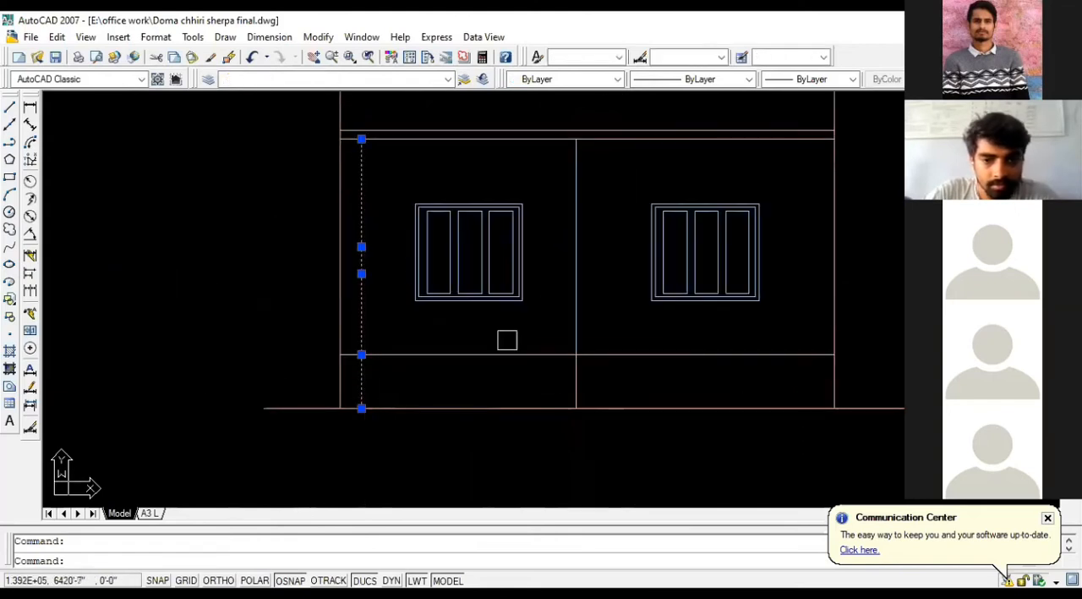
click(577, 276)
click(574, 377)
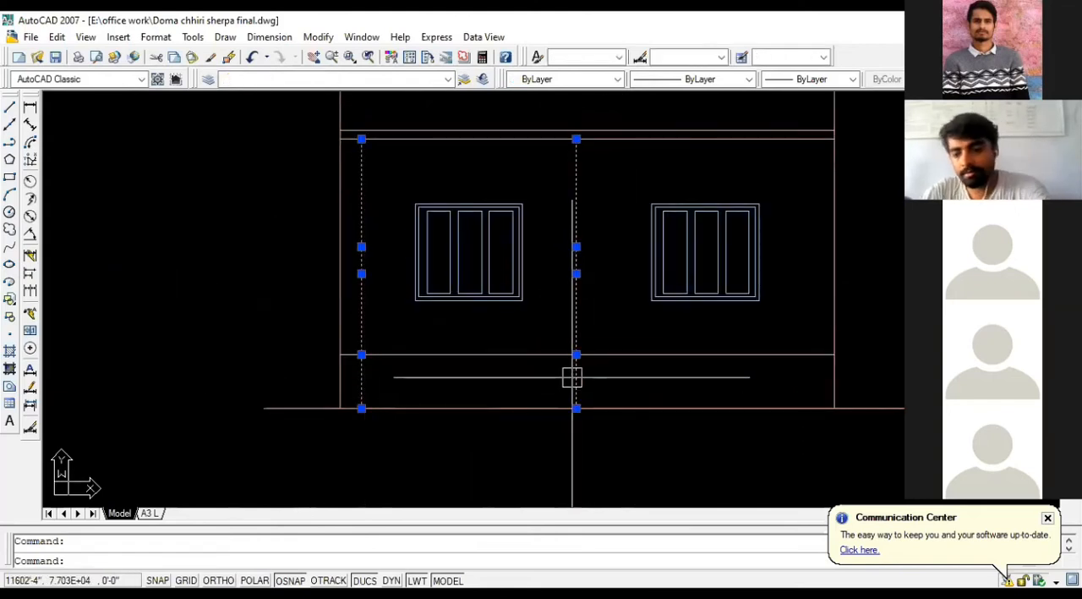
key(Delete)
Step: Check the windows and columns along the plan's lower wall against the projection lines
scroll(279, 218, down, 3)
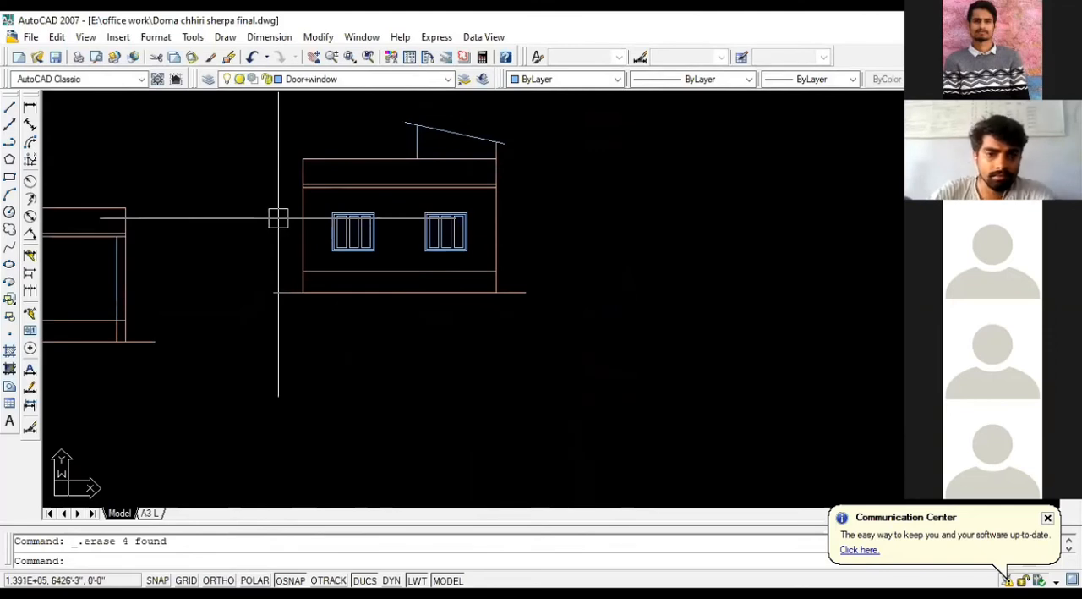
scroll(264, 218, down, 4)
scroll(240, 344, down, 4)
scroll(474, 252, up, 3)
scroll(655, 205, up, 5)
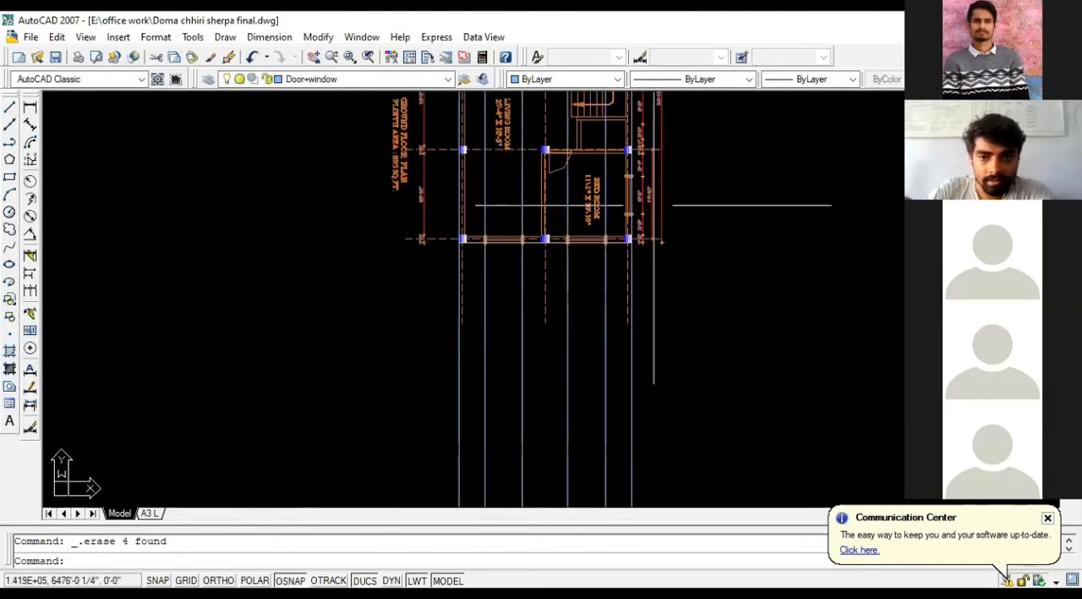
scroll(584, 226, up, 3)
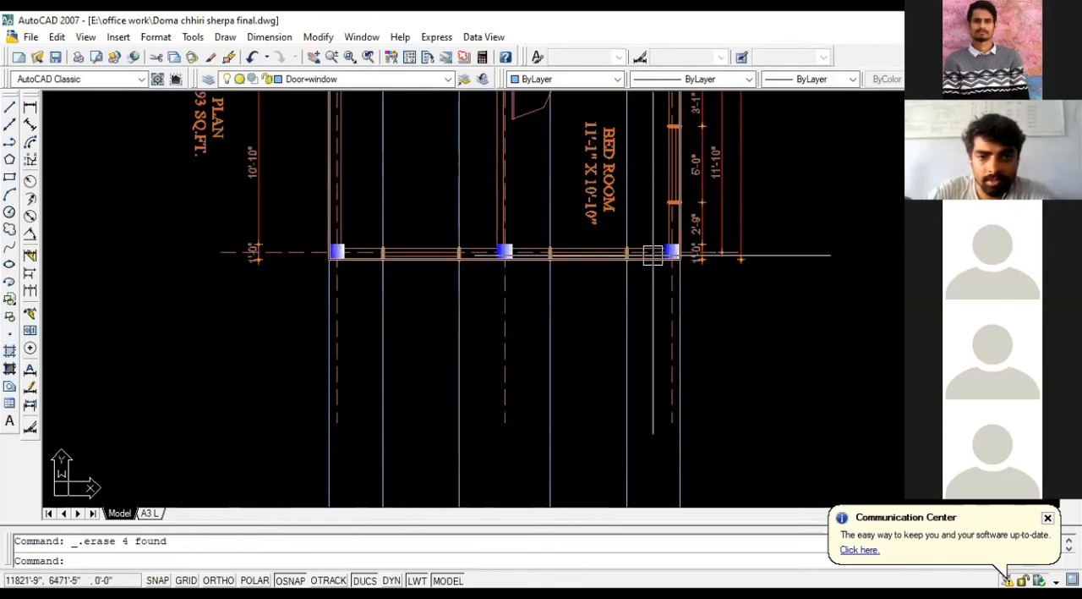
scroll(691, 233, down, 10)
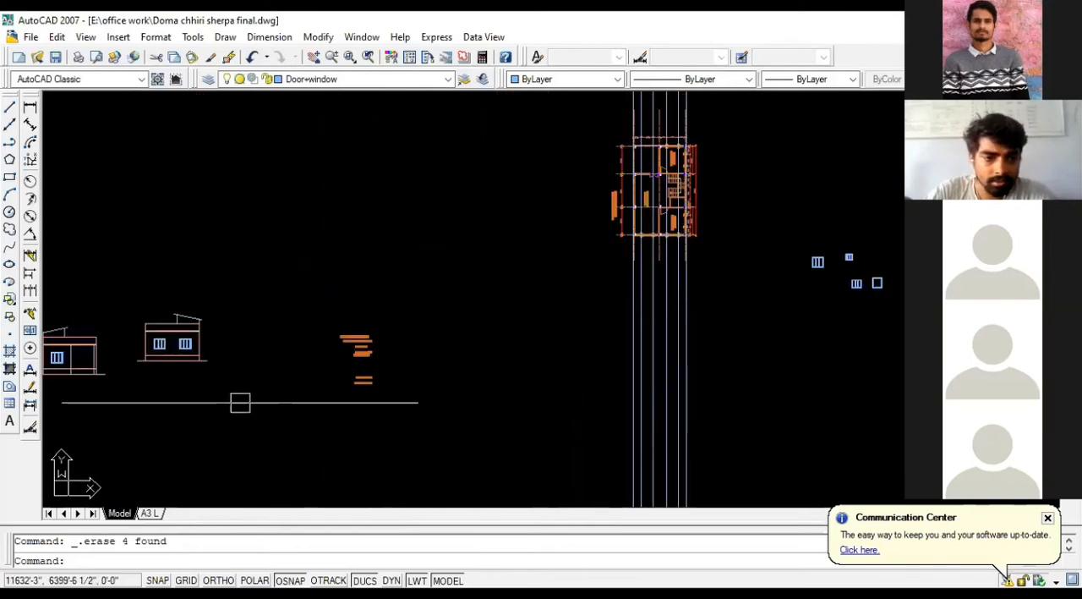
Step: Move the two-window elevation slightly down so its ground line sits about level with the original elevation's
scroll(418, 357, down, 1)
middle_drag(418, 357, 532, 331)
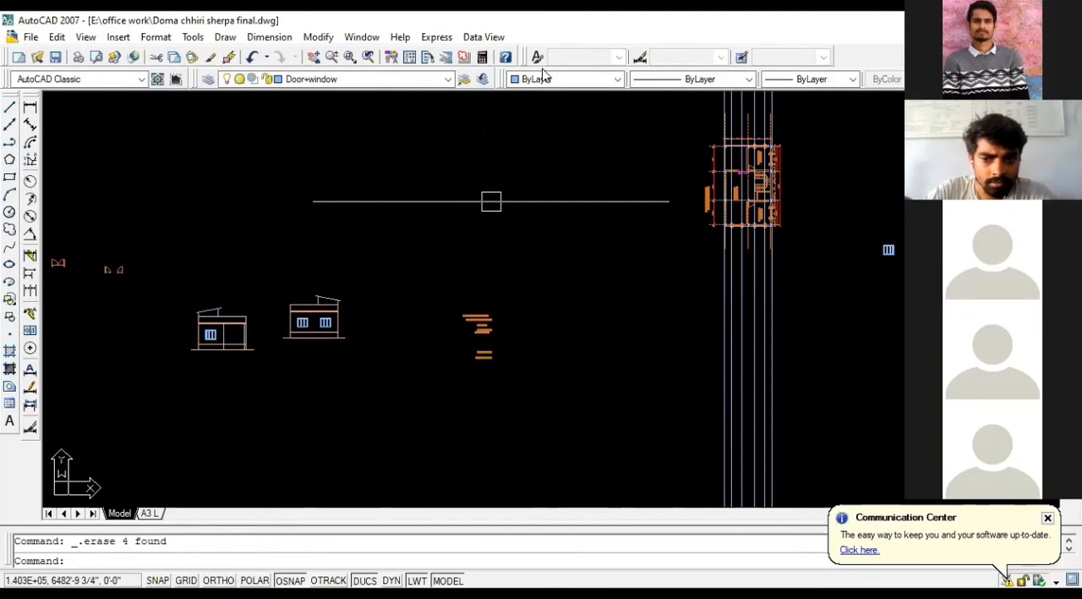
scroll(285, 325, up, 2)
click(260, 264)
click(424, 377)
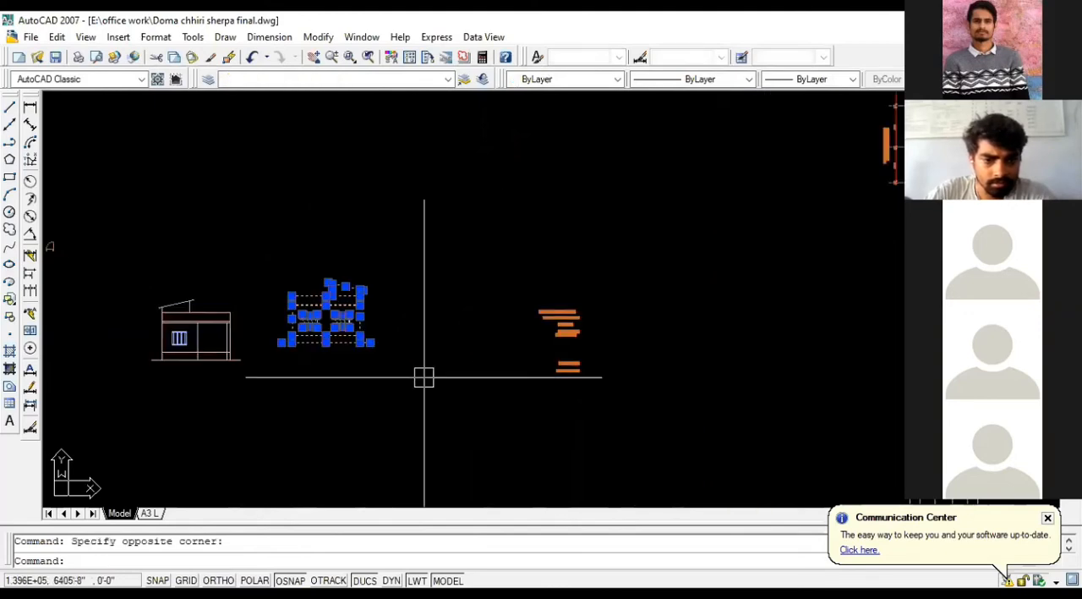
text(M)
key(Return)
click(365, 457)
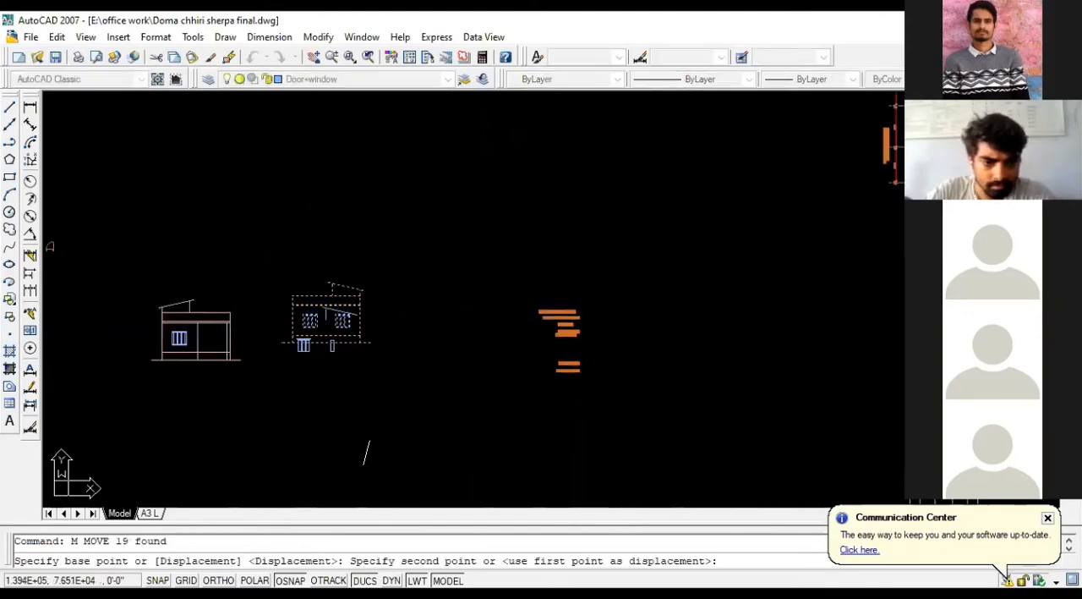
click(359, 359)
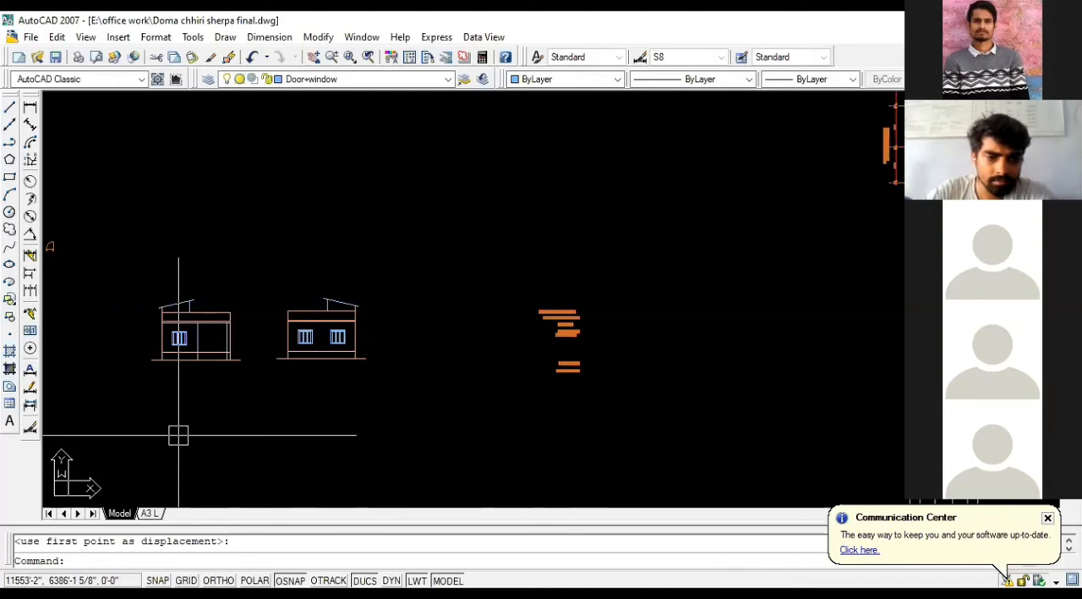
Step: Review the two elevations side by side and examine the rotated ground floor plan
scroll(253, 396, up, 1)
middle_drag(254, 396, 374, 415)
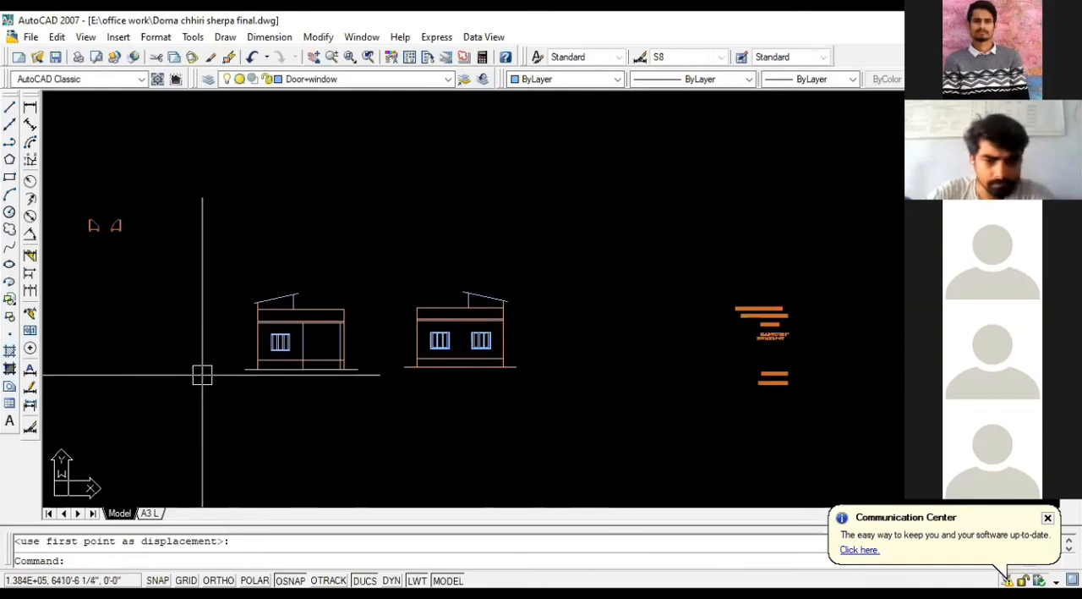
scroll(512, 383, up, 2)
scroll(513, 382, up, 1)
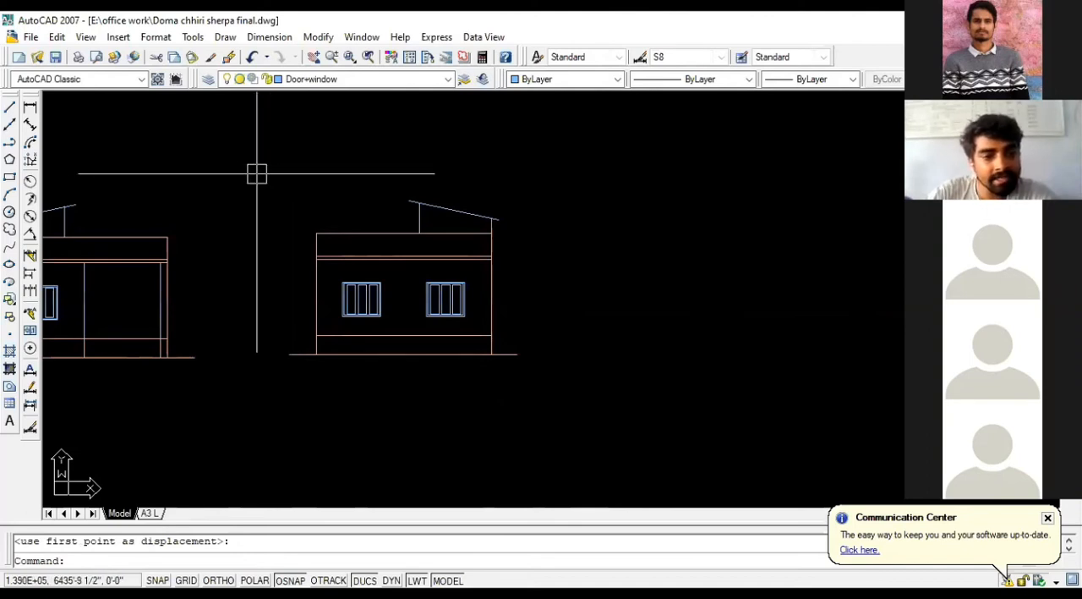
scroll(221, 327, down, 4)
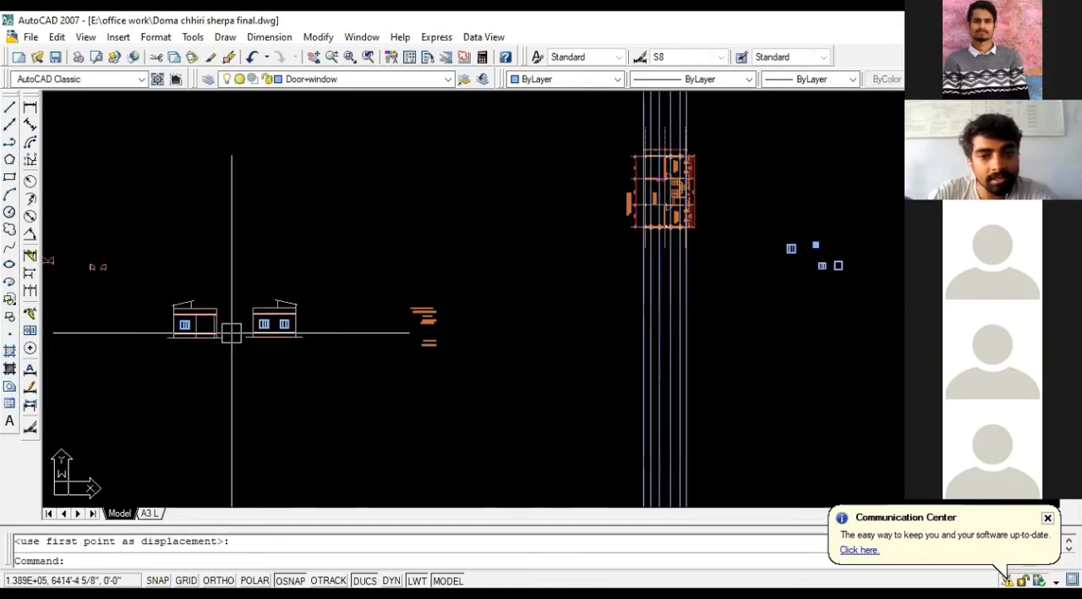
scroll(713, 175, up, 3)
scroll(602, 215, up, 2)
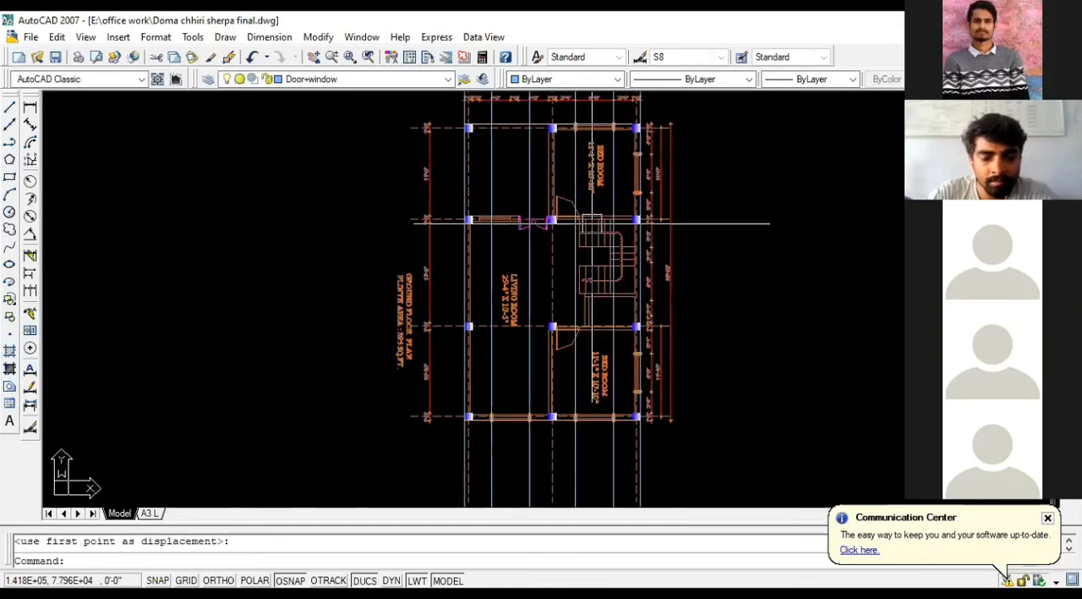
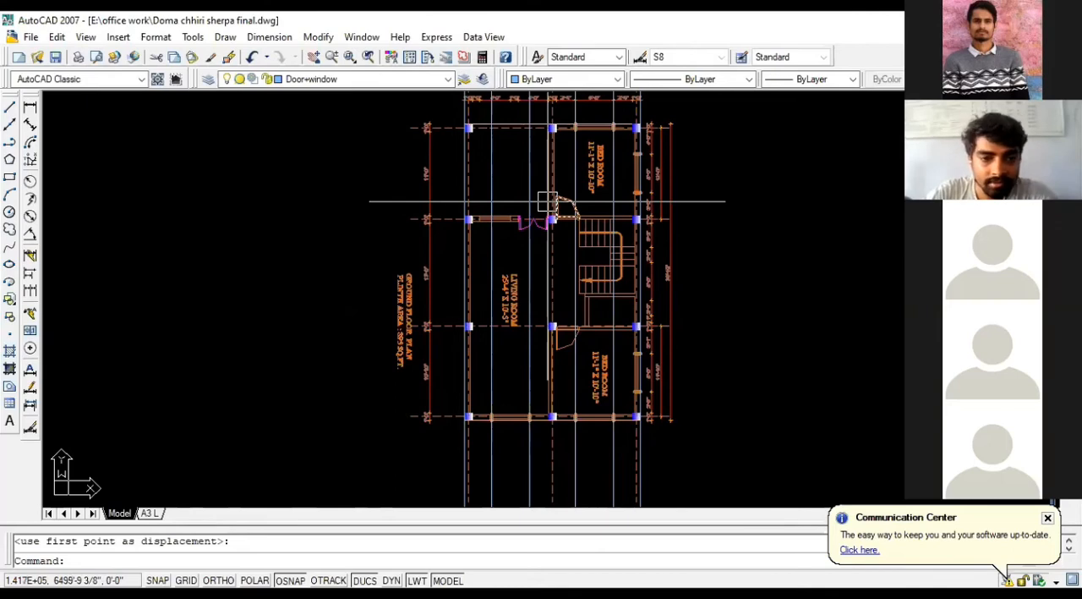
Step: Compare the rotated ground floor plan and its projection lines with the two finished elevations
scroll(548, 202, down, 5)
scroll(392, 274, up, 5)
scroll(371, 258, down, 2)
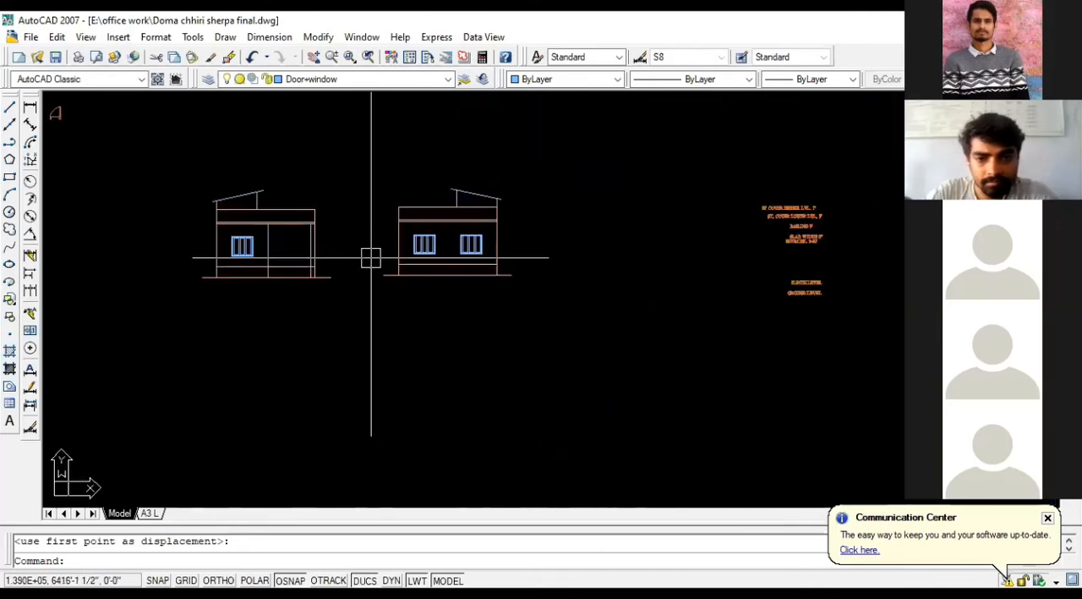
scroll(372, 258, down, 4)
scroll(633, 153, up, 4)
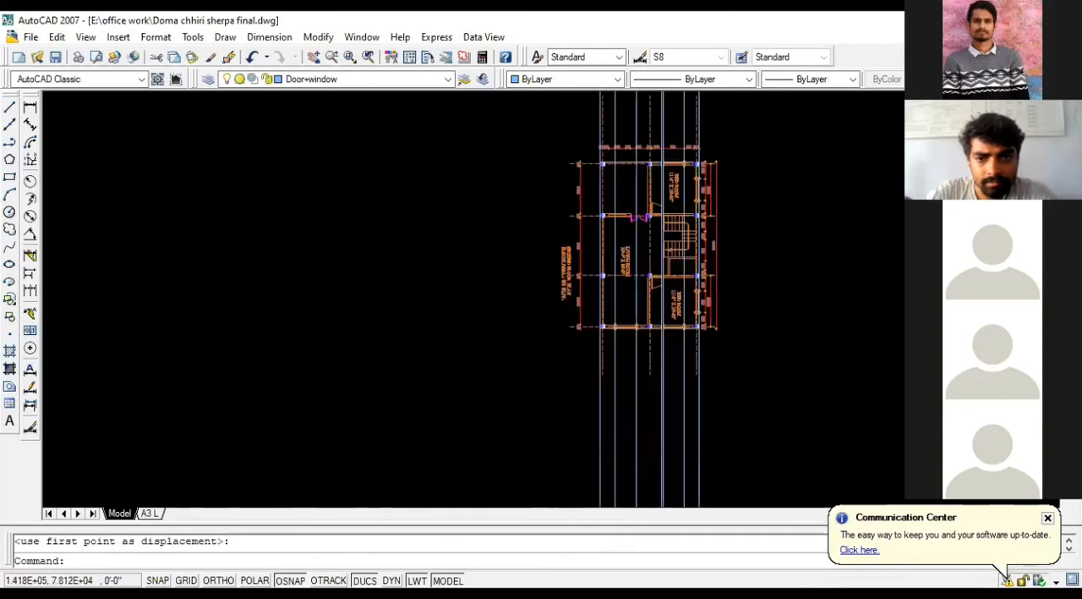
scroll(668, 161, up, 3)
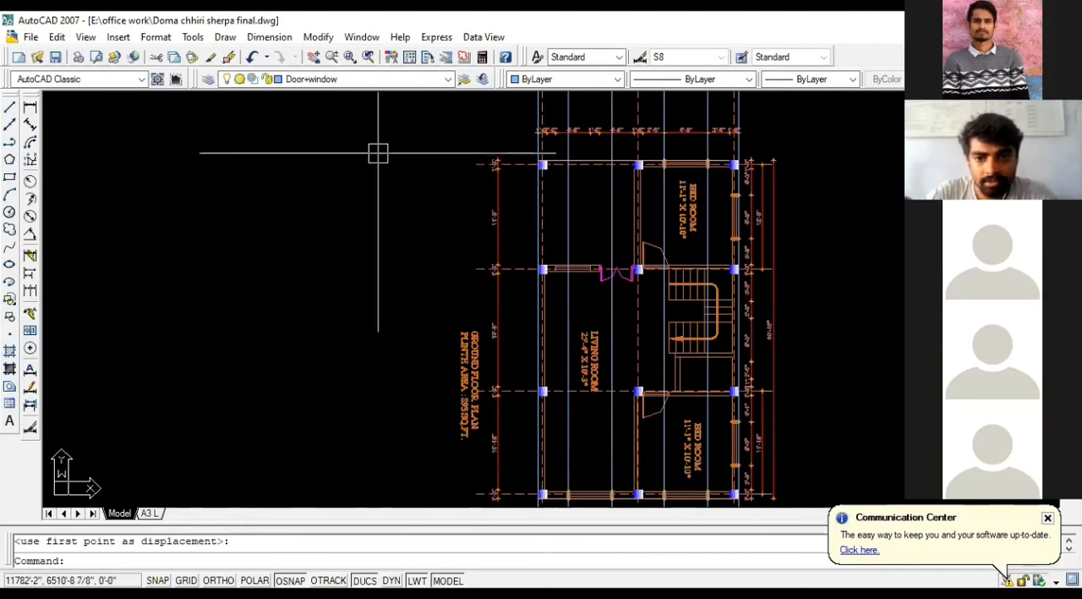
scroll(369, 152, down, 4)
scroll(507, 224, down, 5)
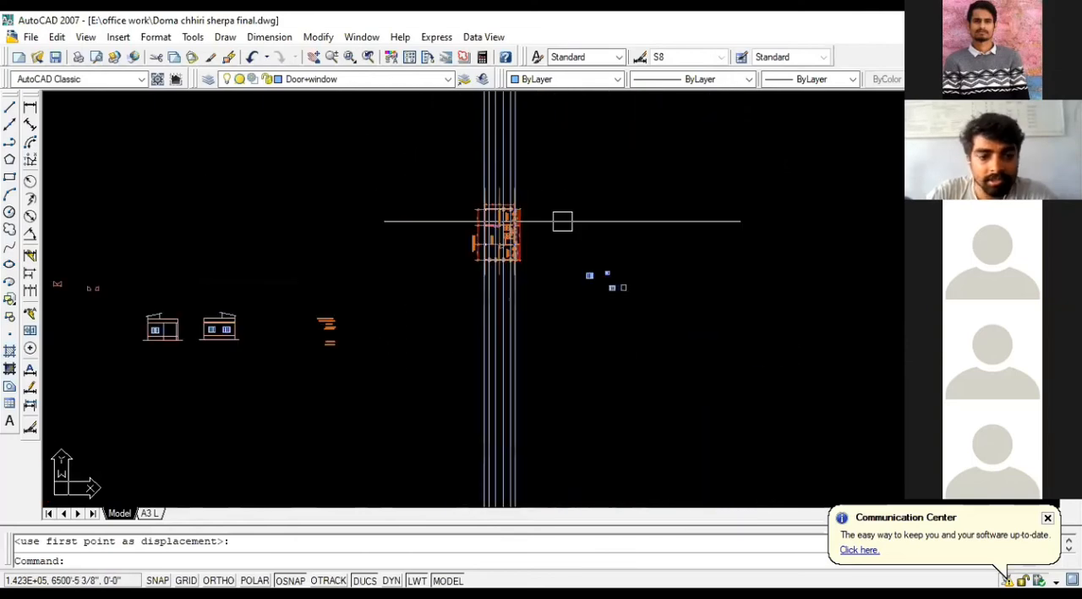
scroll(211, 355, up, 4)
scroll(245, 253, up, 2)
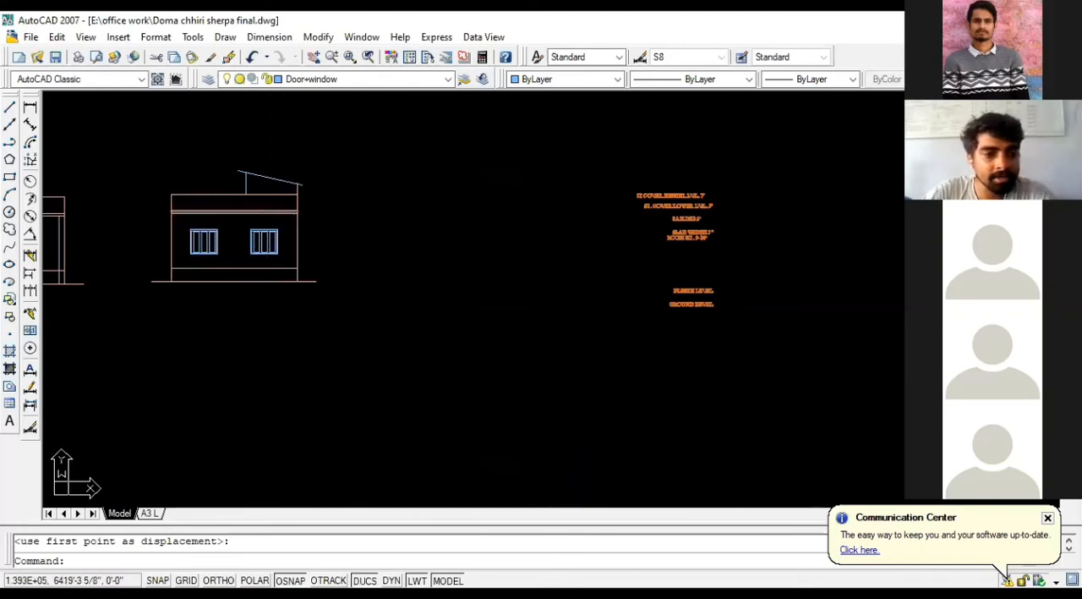
click(133, 167)
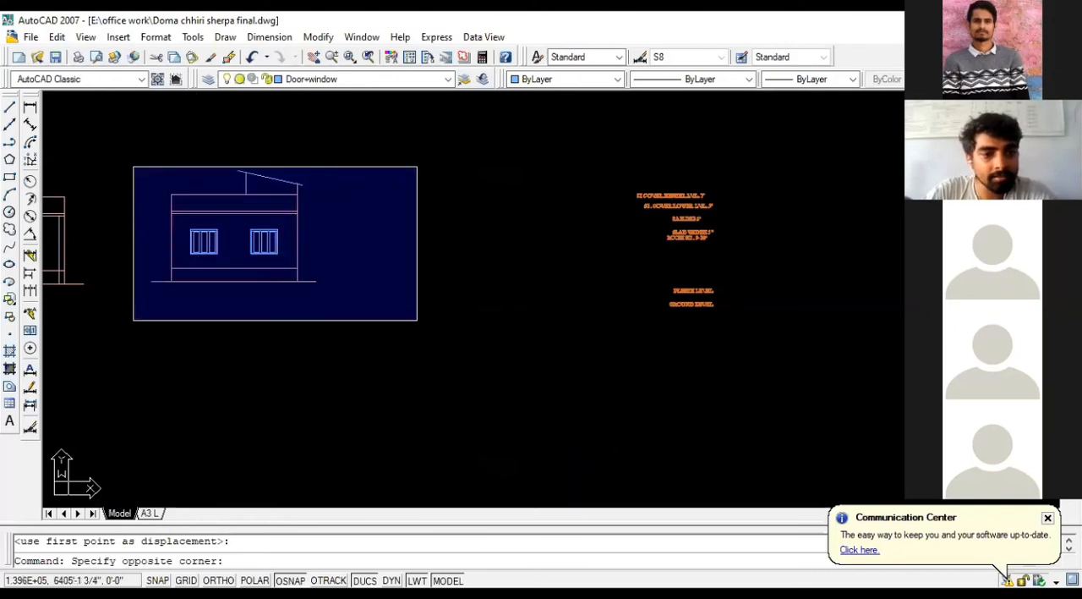
click(354, 301)
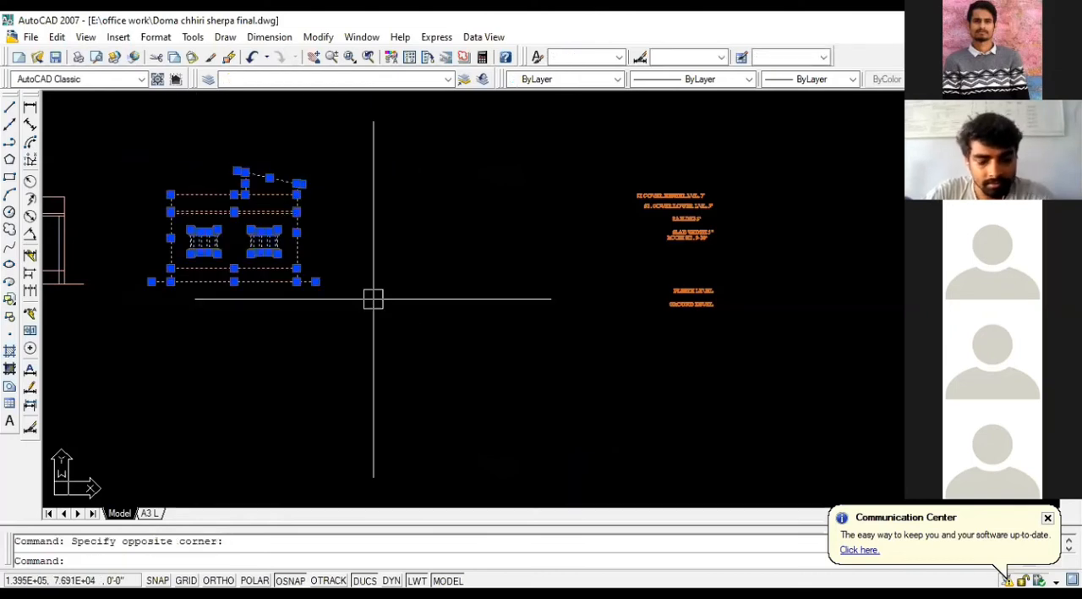
key(Escape)
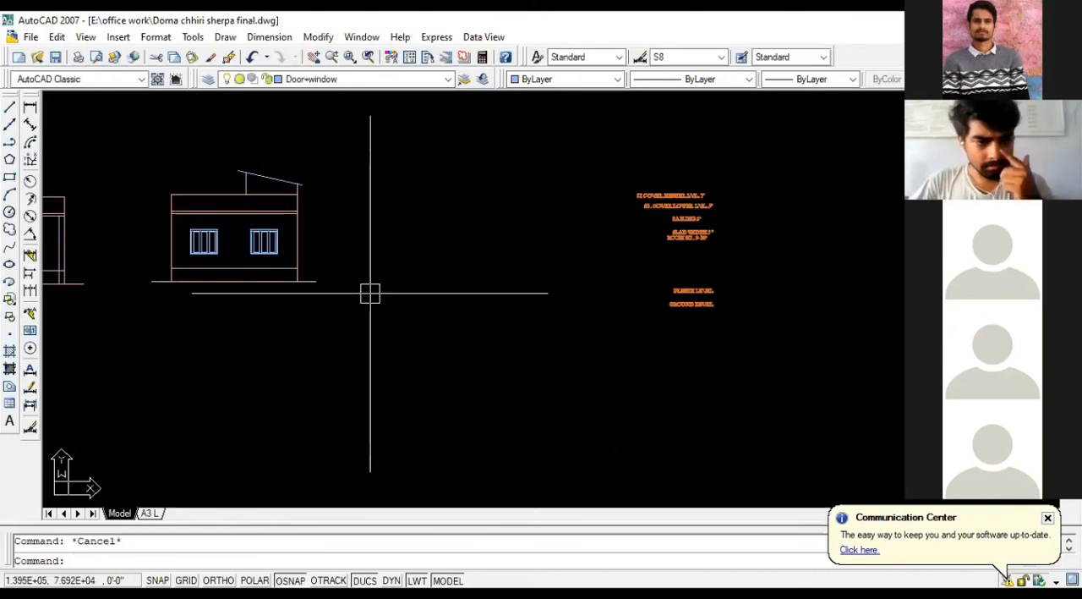
Step: Undo the two-window elevation's edits and placement, together with the copied projection lines through the ground floor plan
scroll(298, 310, down, 2)
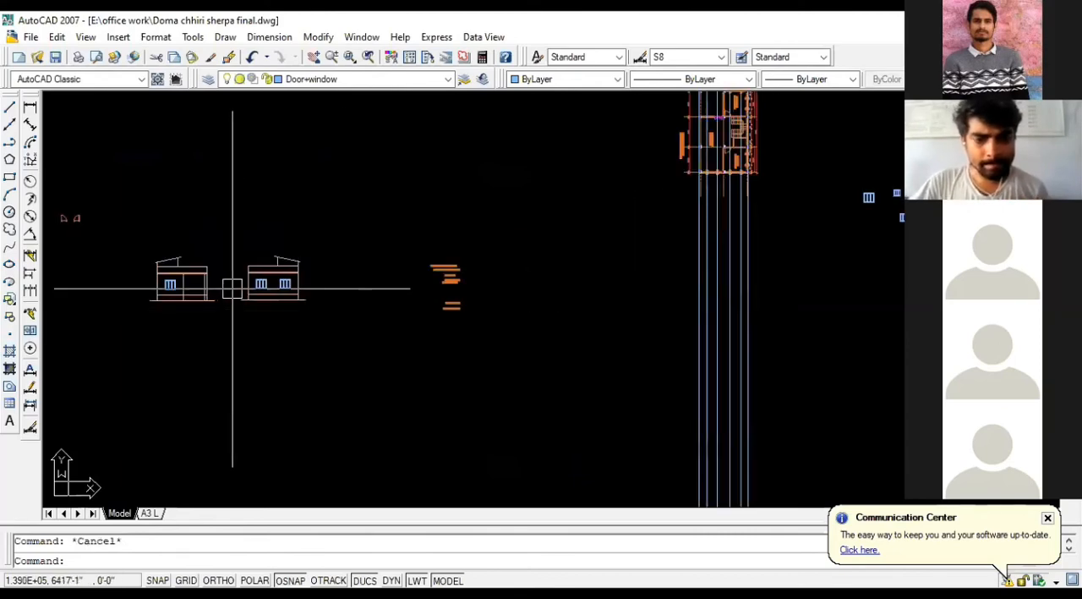
scroll(324, 300, down, 1)
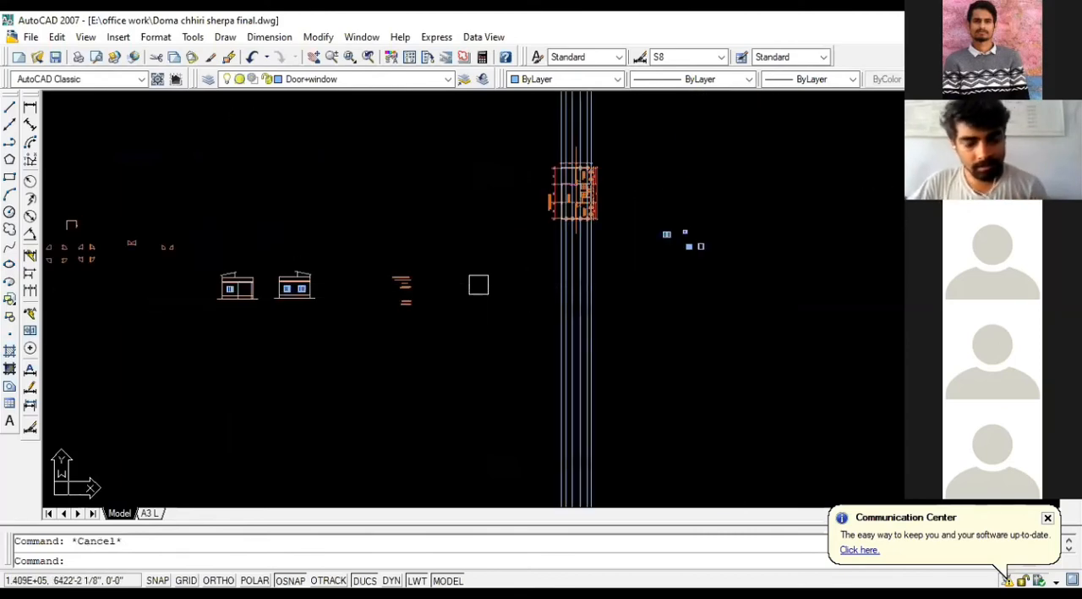
key(ctrl+z)
key(ctrl+z)
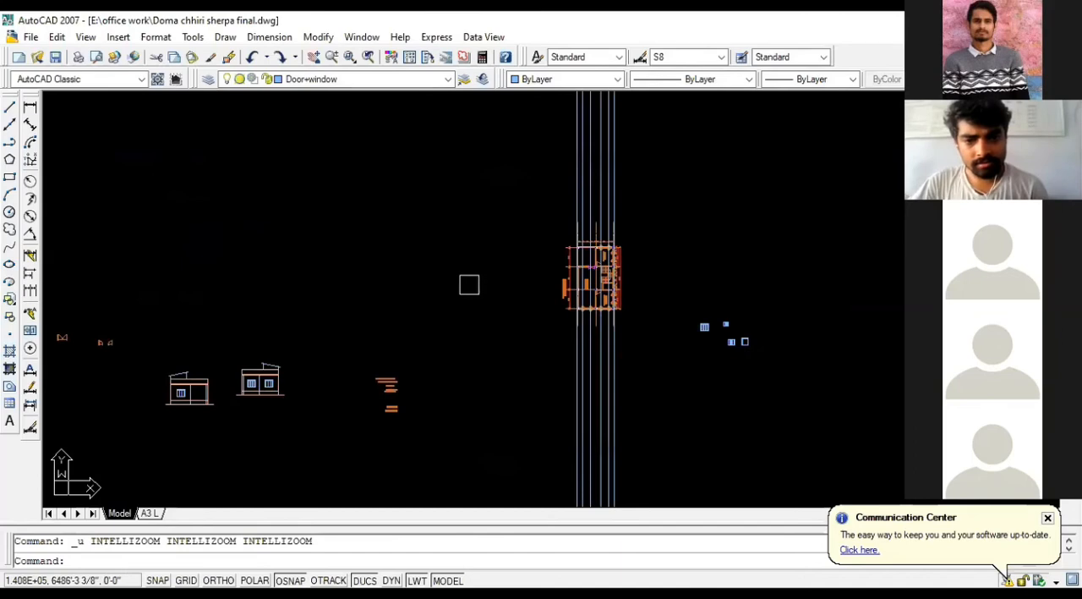
key(ctrl+z)
key(ctrl+z)
key(ctrl+z)
key(ctrl+z)
key(ctrl+z)
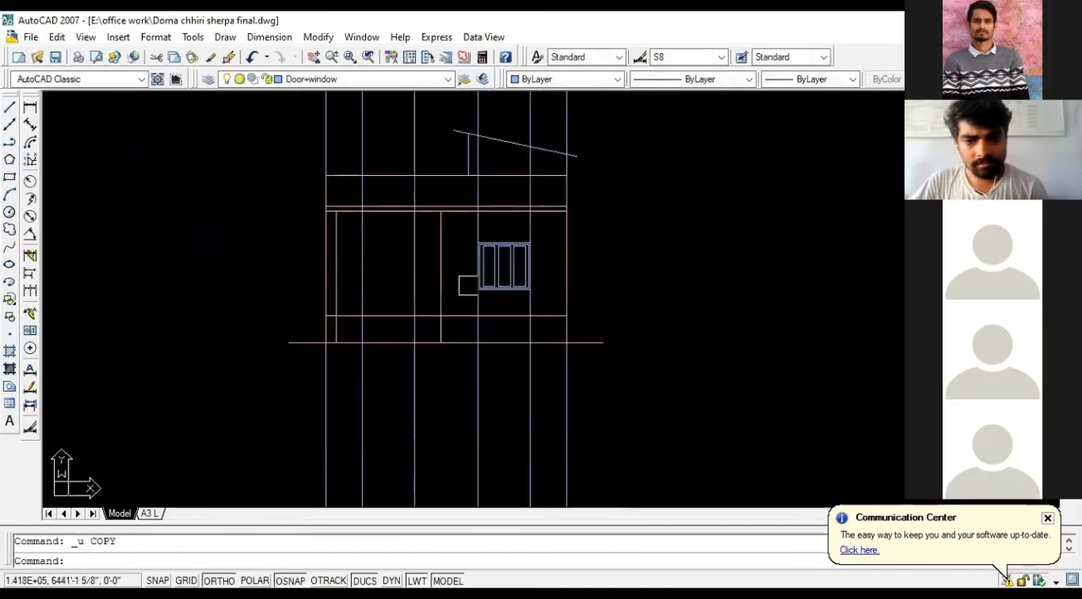
key(ctrl+z)
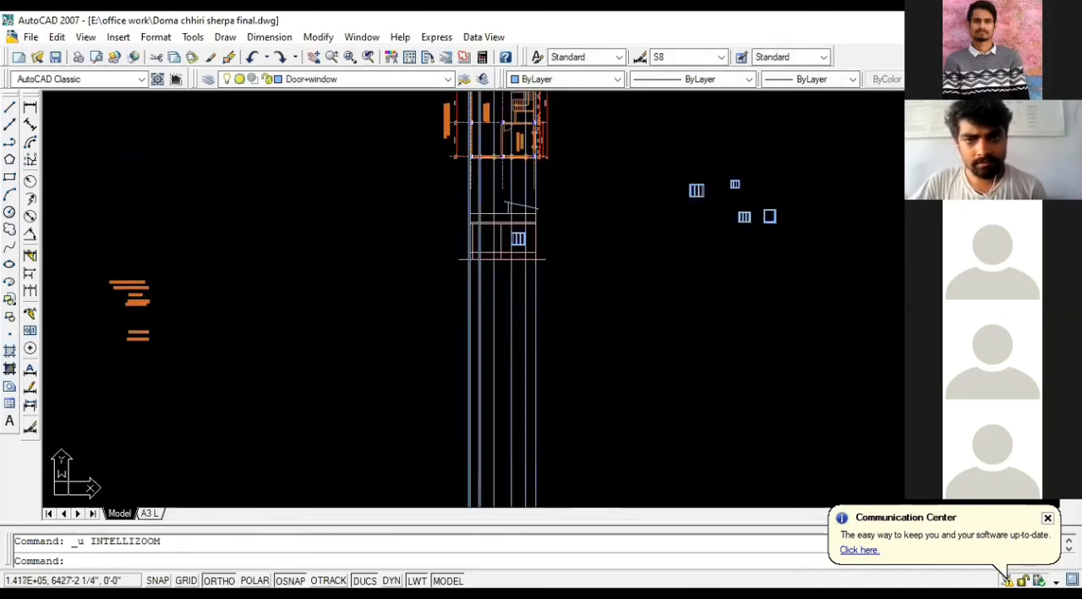
scroll(559, 254, down, 4)
key(ctrl+z)
key(ctrl+z)
key(ctrl+z)
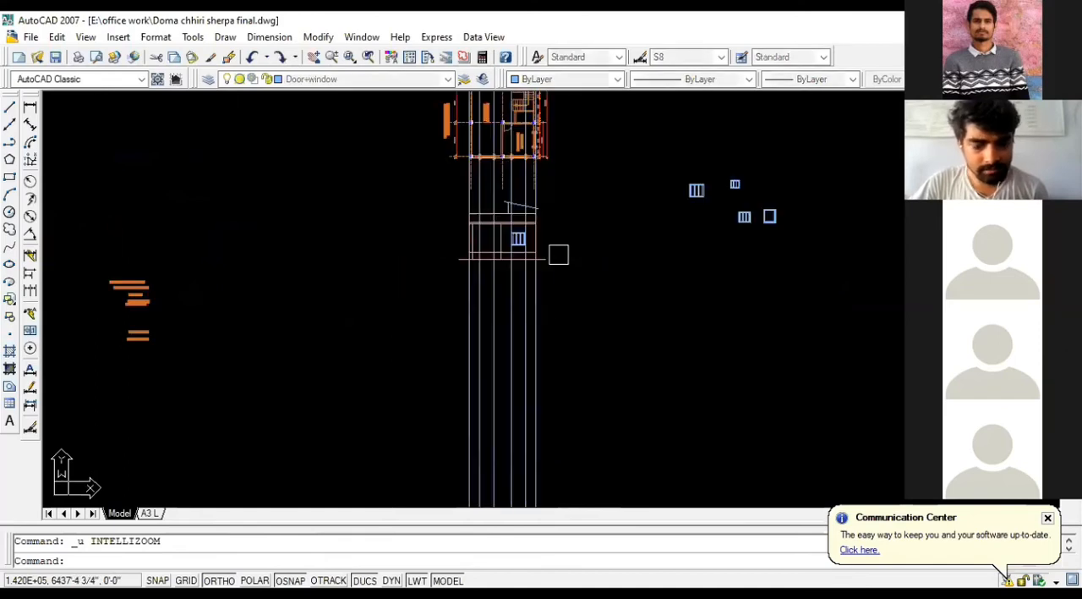
Step: Undo the remaining projection line and the last rotation of the ground floor plan
scroll(559, 255, down, 5)
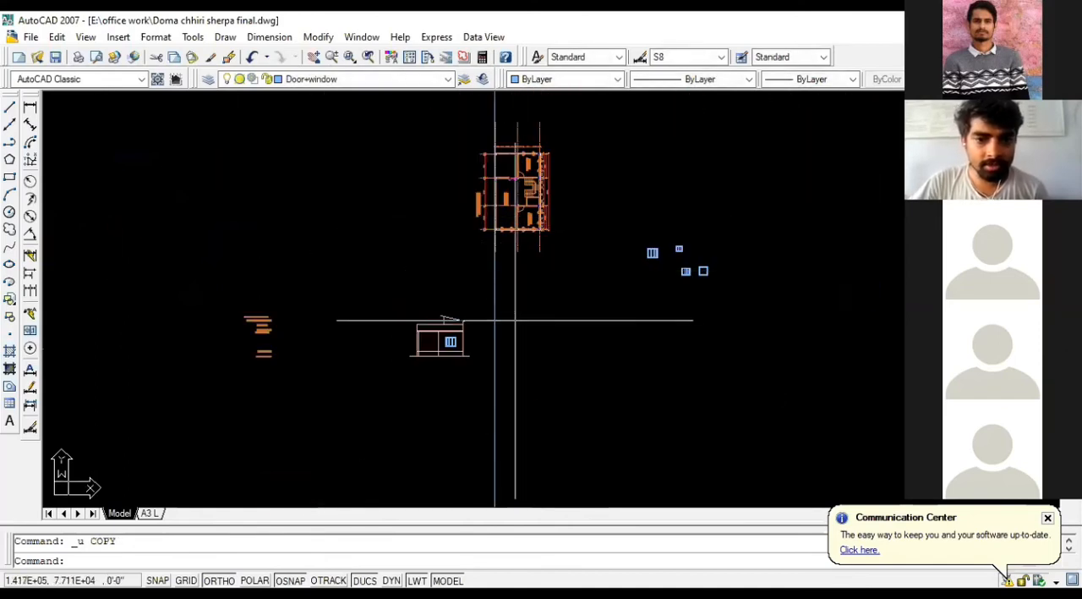
scroll(517, 220, up, 6)
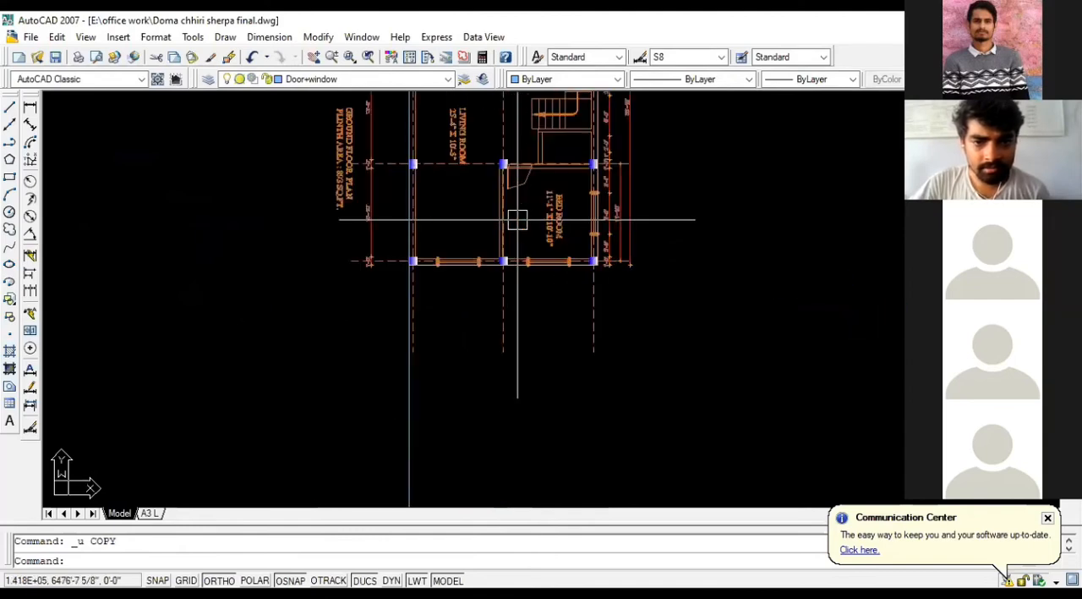
scroll(541, 245, down, 3)
scroll(483, 205, up, 4)
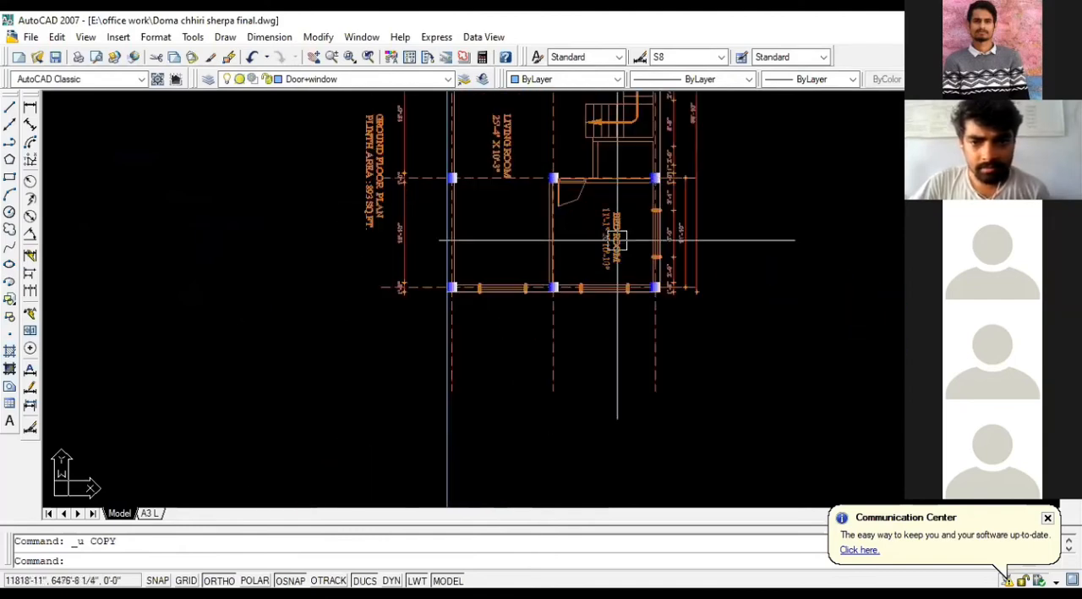
scroll(617, 241, down, 6)
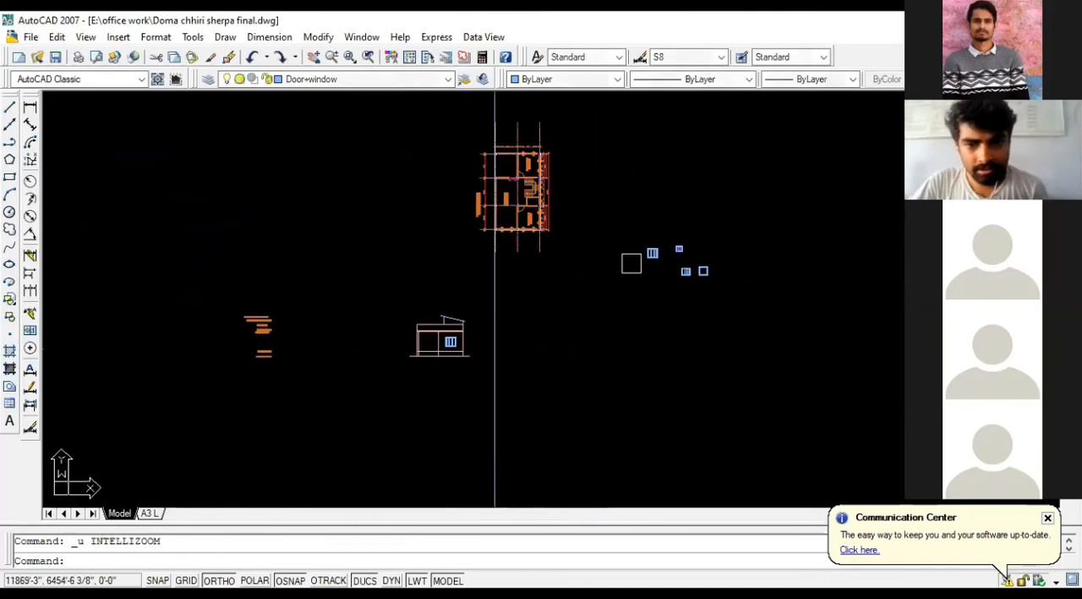
scroll(632, 263, up, 6)
scroll(467, 237, down, 6)
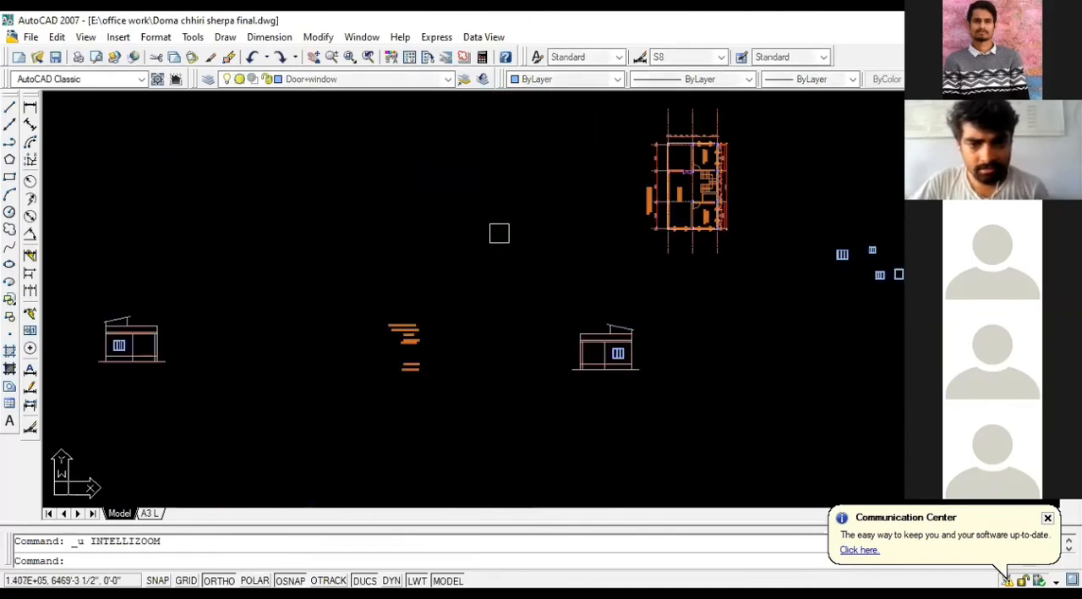
key(ctrl+z)
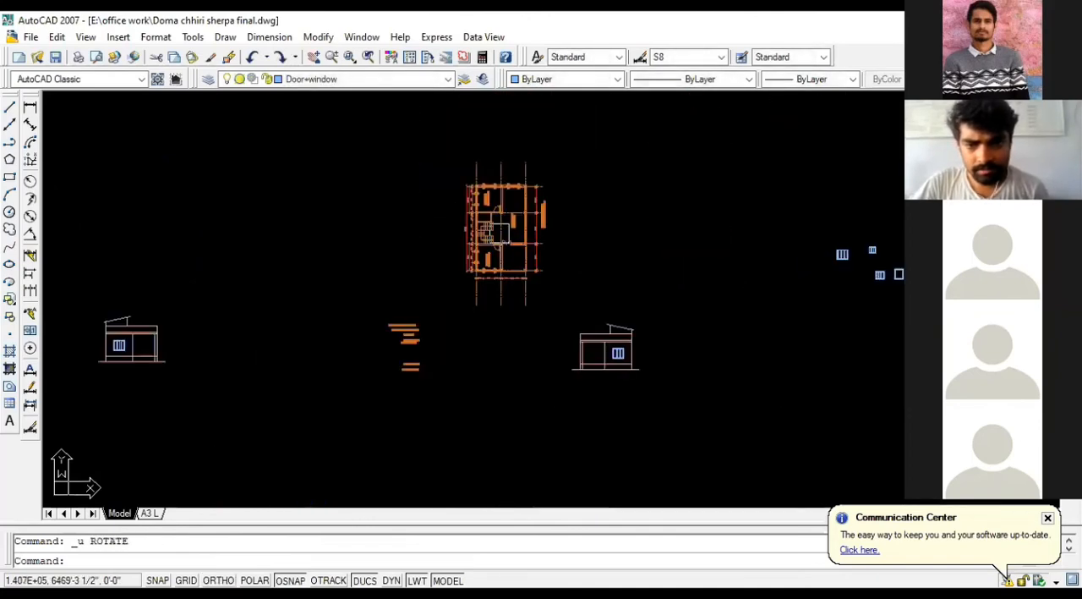
Step: Mirror the original front elevation about a vertical line to its right, keeping the source objects
scroll(558, 355, up, 2)
scroll(450, 336, down, 5)
scroll(276, 332, up, 5)
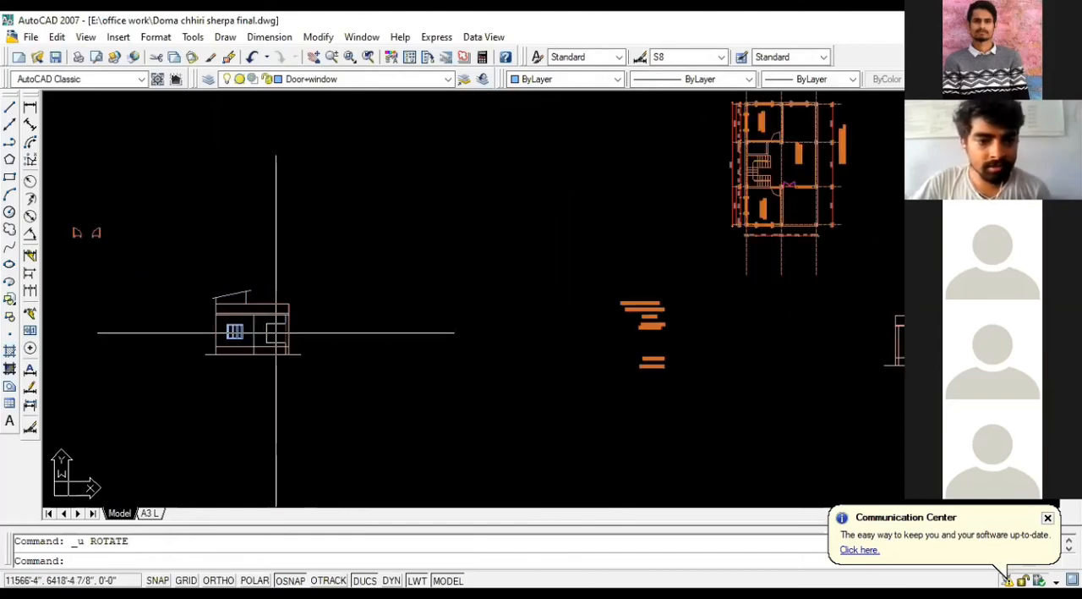
scroll(275, 332, up, 2)
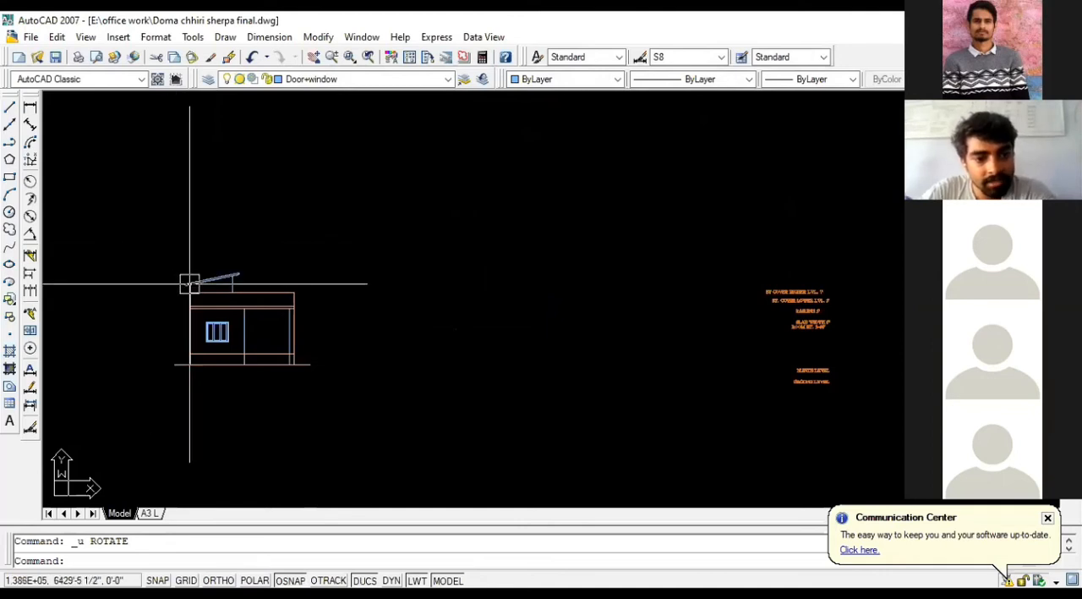
click(147, 255)
click(346, 419)
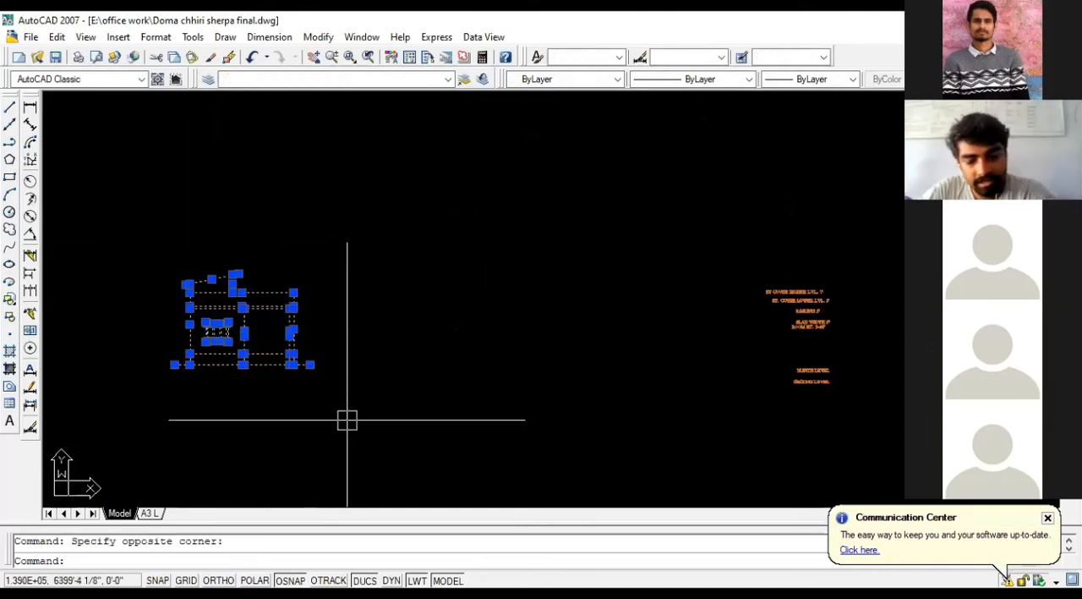
key(Return)
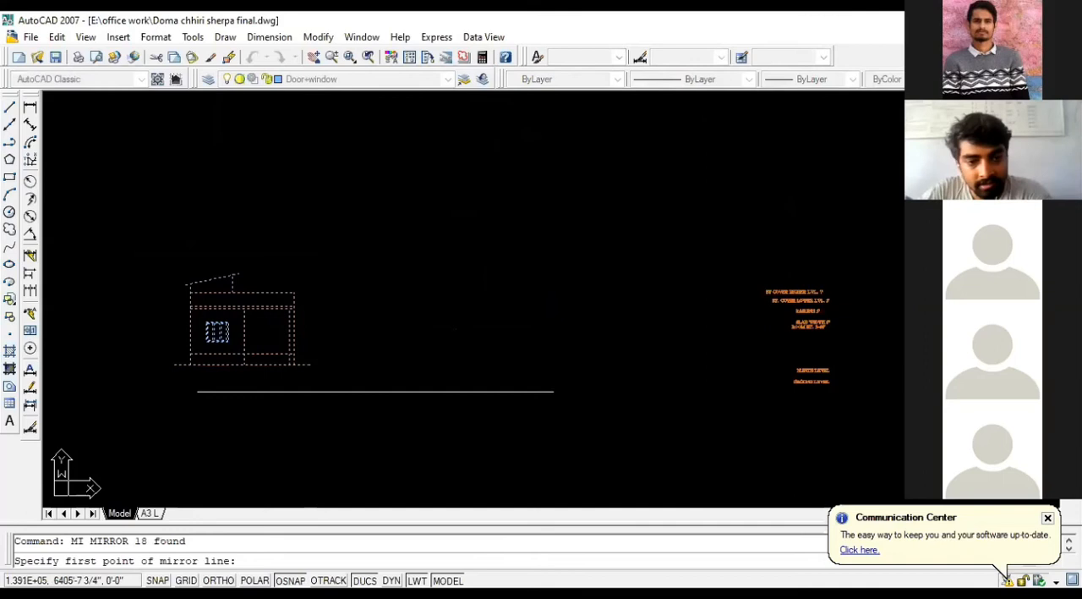
click(369, 364)
click(368, 250)
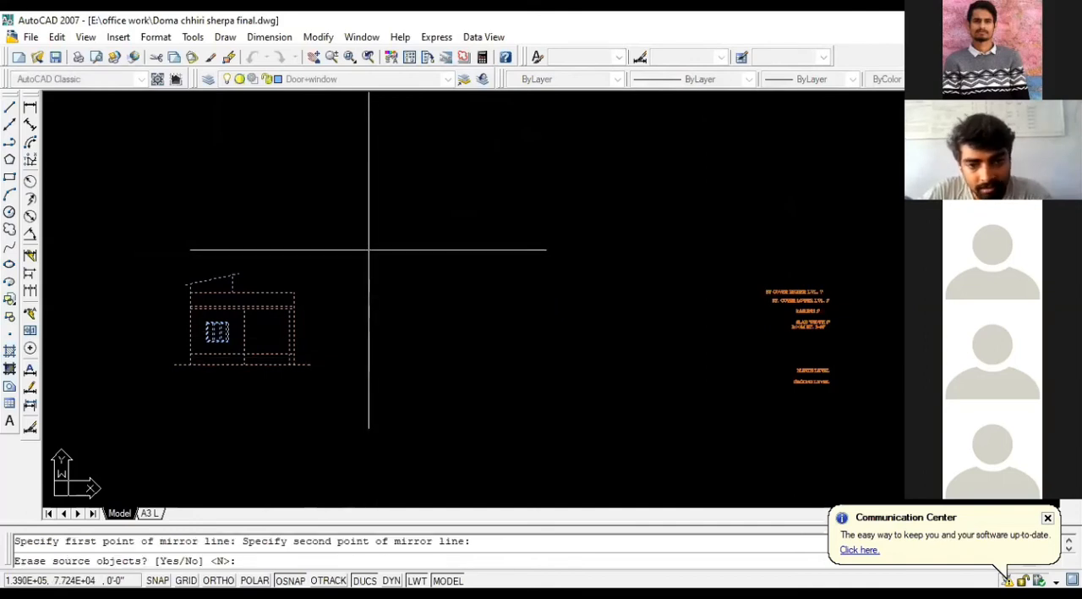
key(Return)
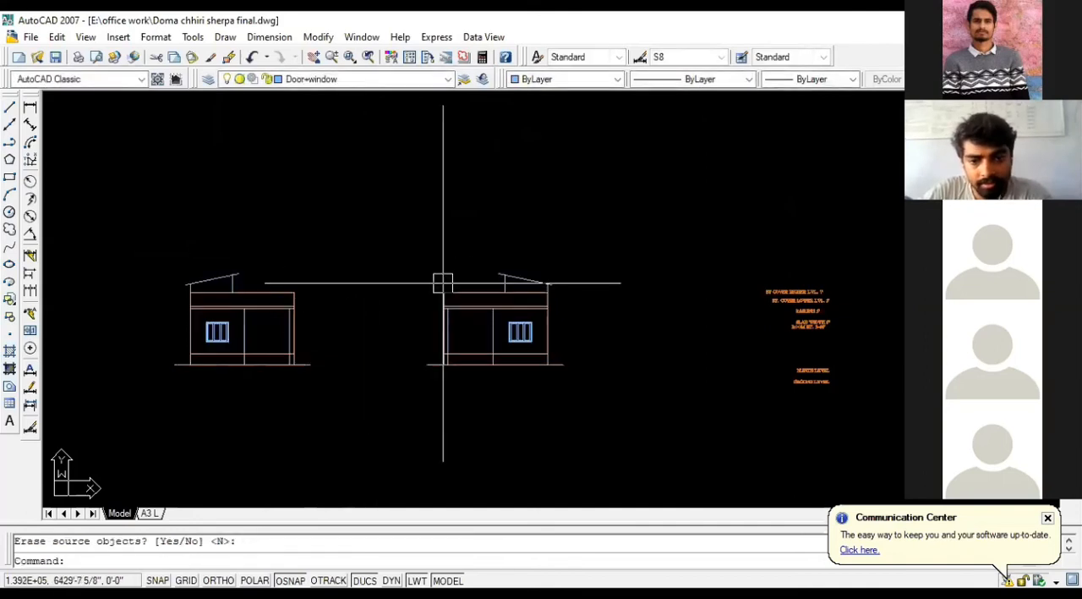
Step: Erase the earlier mirrored elevation that stands below and to the right of the ground floor plan
scroll(234, 306, down, 4)
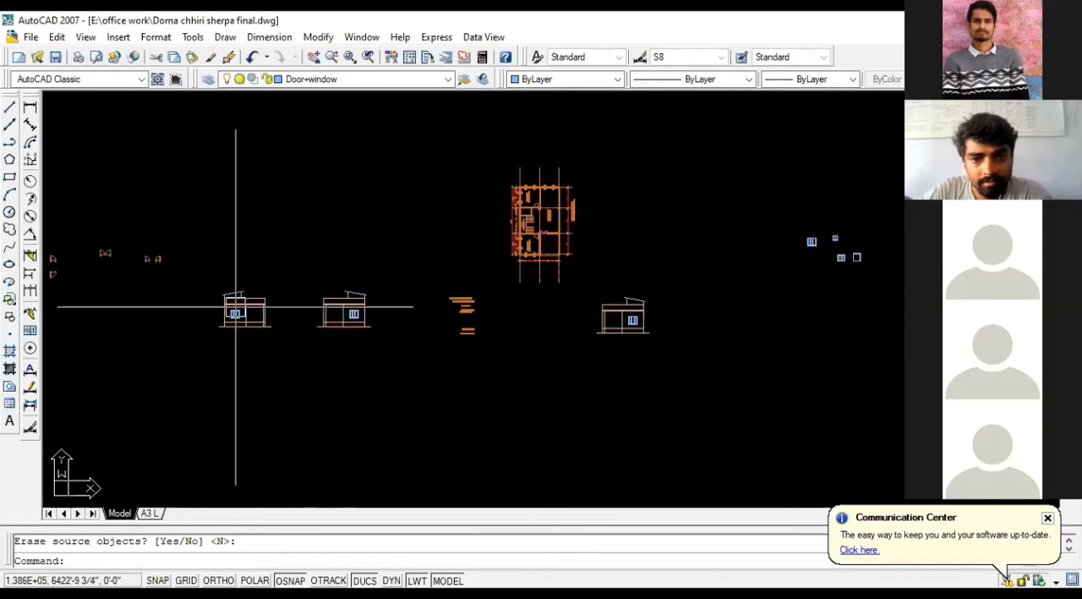
click(583, 281)
key(Delete)
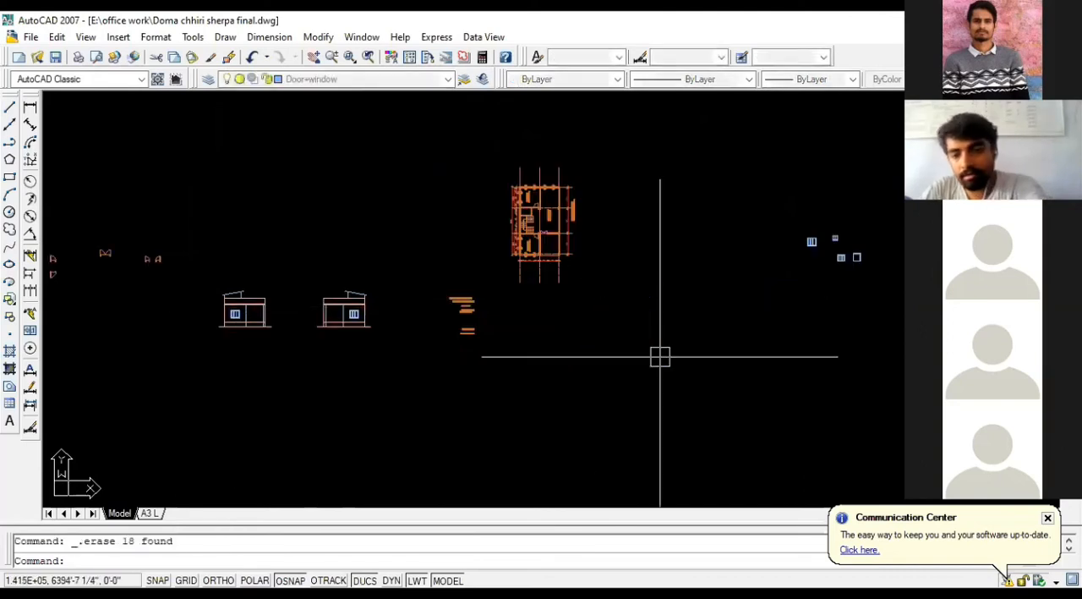
Step: Rotate the whole ground floor plan 180° about a point near its upper-right corner, with Ortho on
click(602, 294)
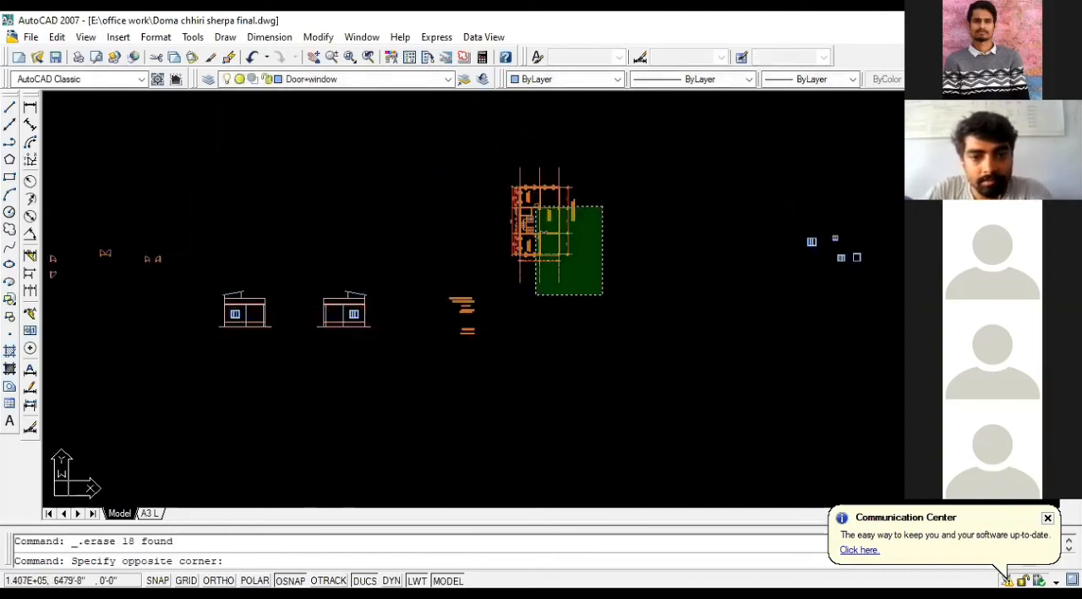
click(497, 155)
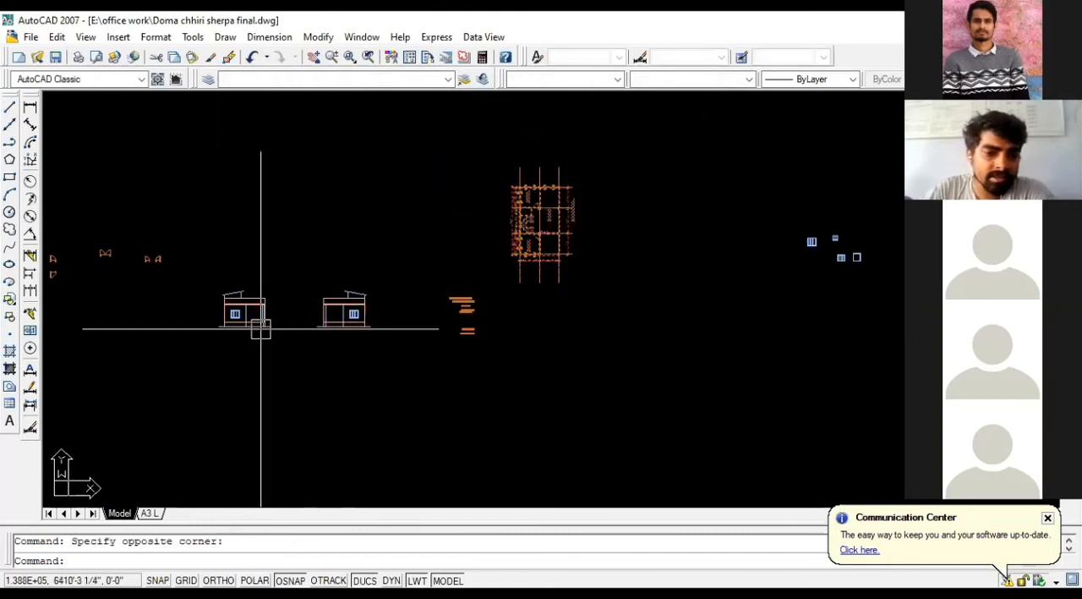
text(o)
key(Return)
click(580, 181)
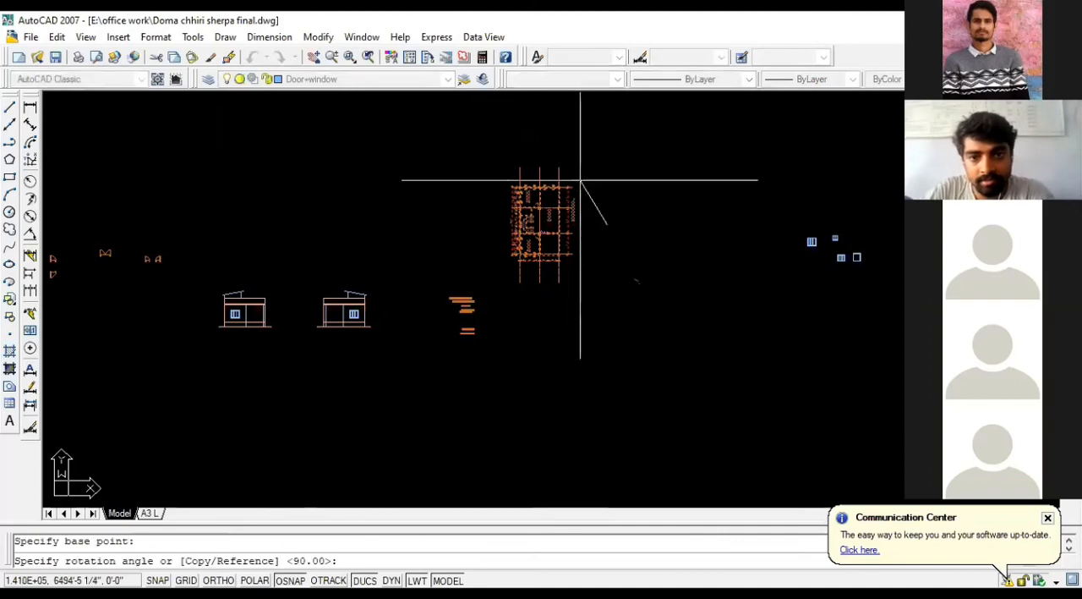
key(F8)
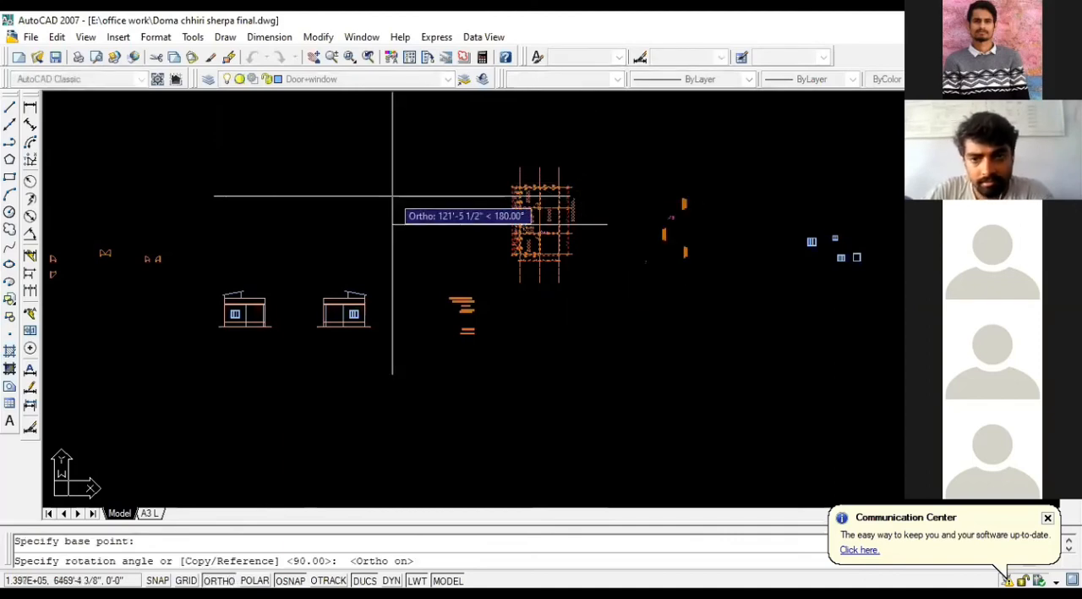
click(396, 199)
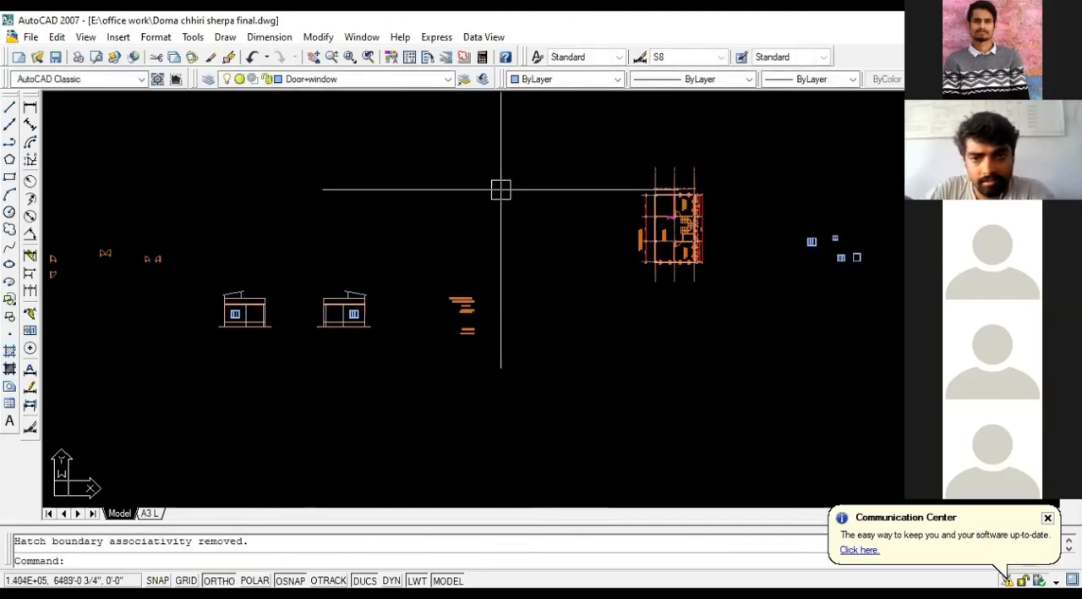
scroll(651, 232, up, 8)
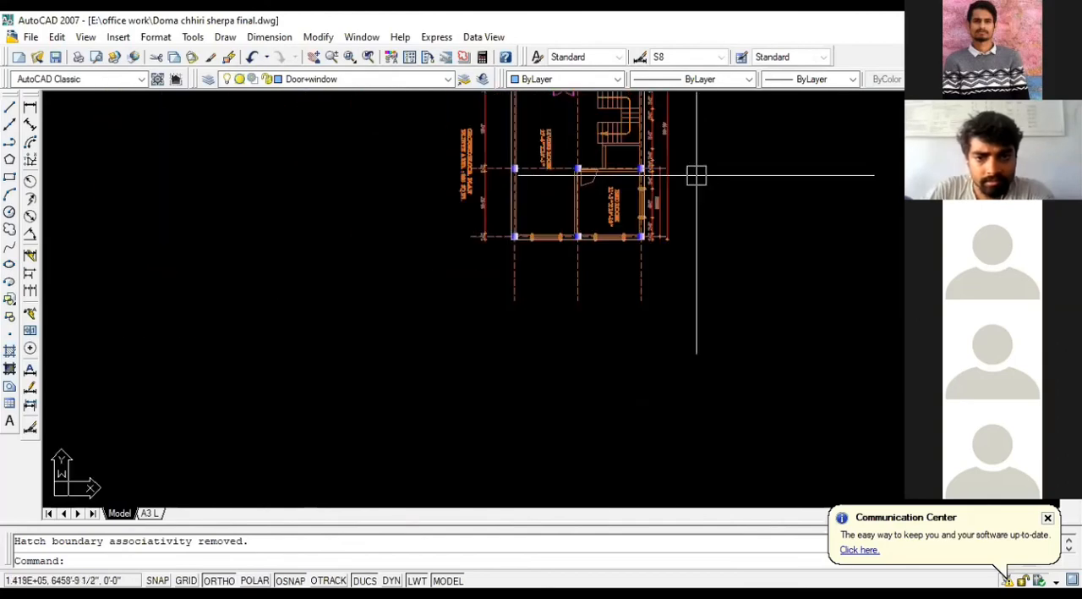
scroll(647, 197, down, 3)
scroll(648, 215, up, 5)
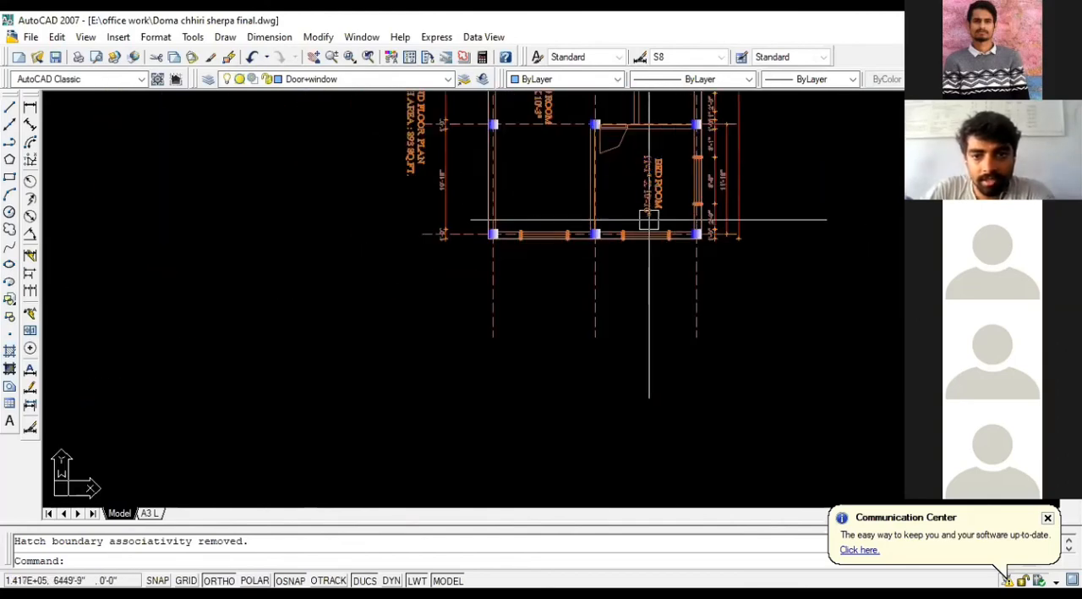
Step: Undo the last 180° rotation of the ground floor plan
scroll(649, 219, down, 3)
scroll(652, 201, up, 2)
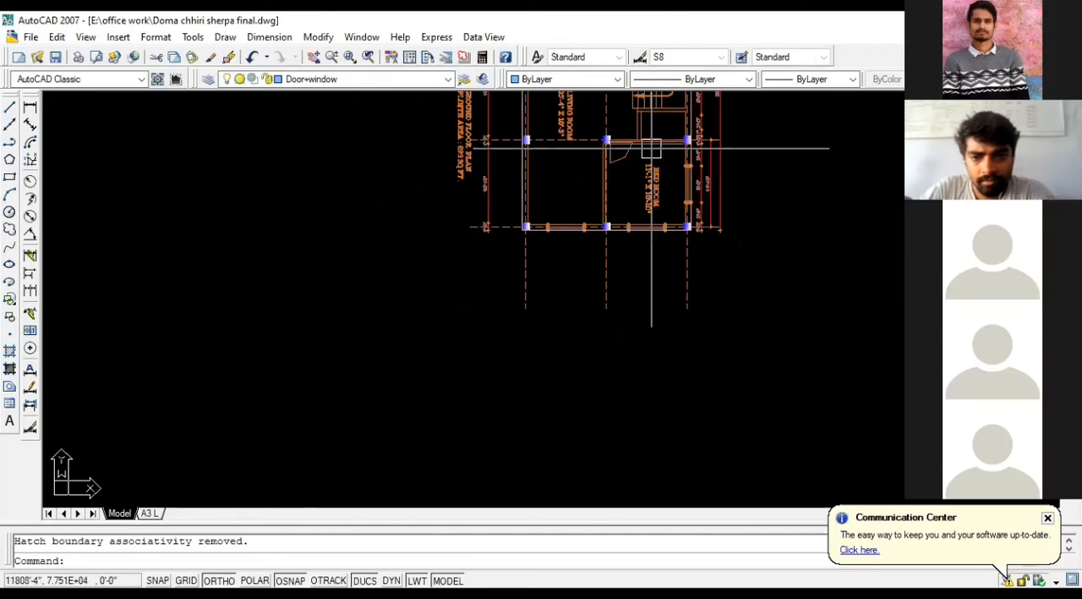
scroll(630, 211, down, 5)
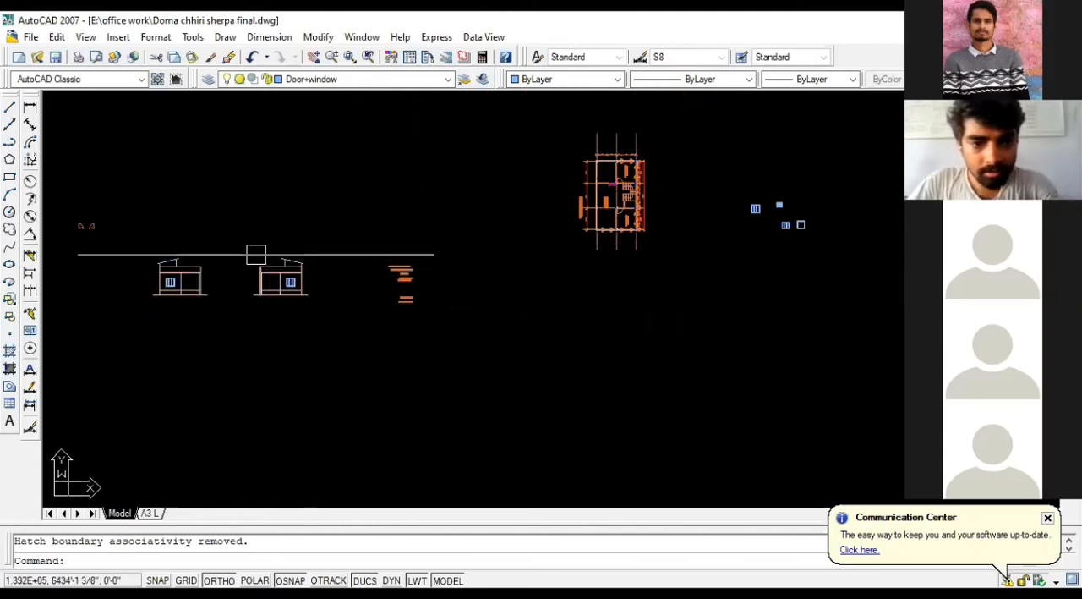
click(229, 236)
click(314, 290)
scroll(611, 186, up, 2)
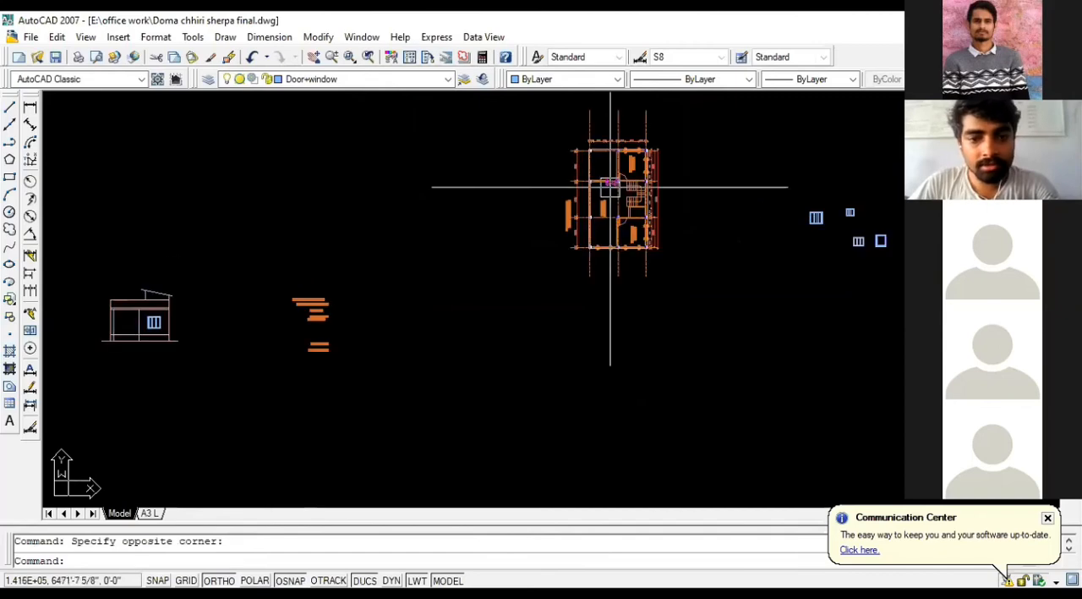
key(ctrl+z)
key(ctrl+z)
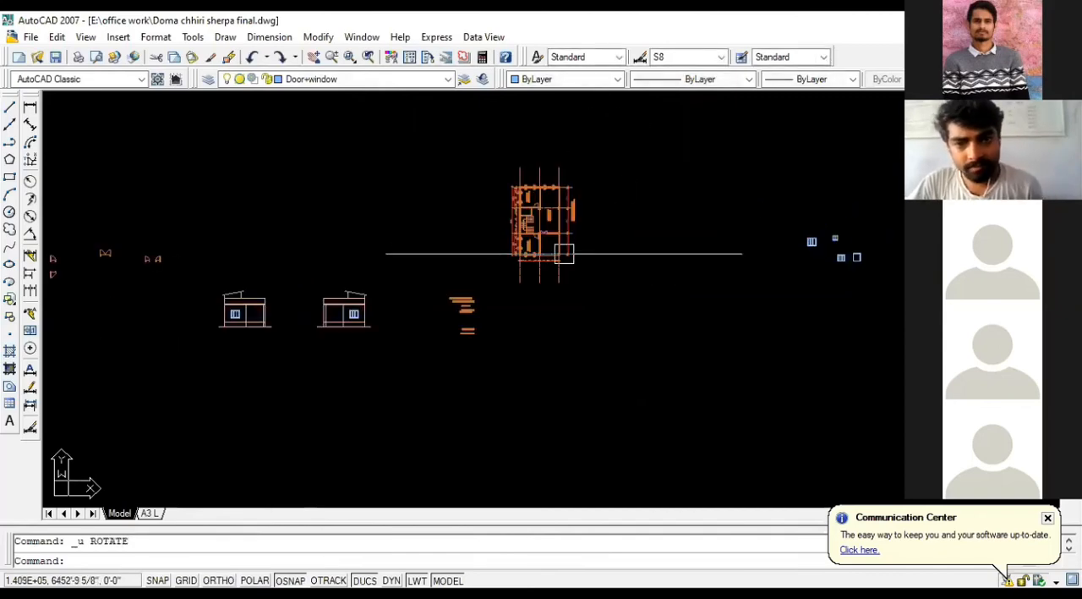
Step: Compare the upper wall and windows of the ground floor plan with the mirrored elevation
scroll(565, 253, up, 4)
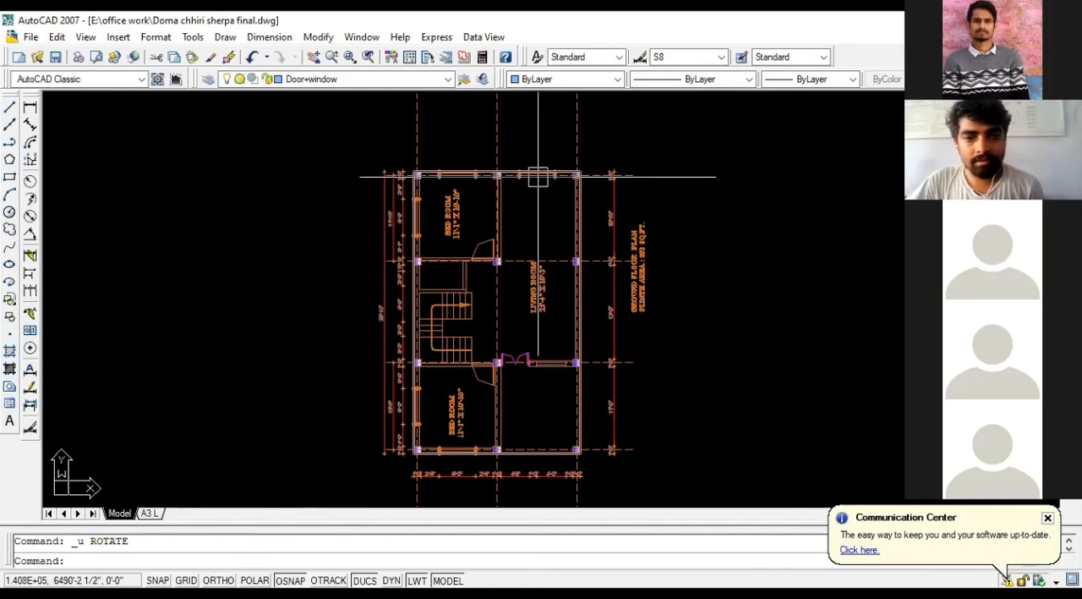
scroll(563, 362, down, 4)
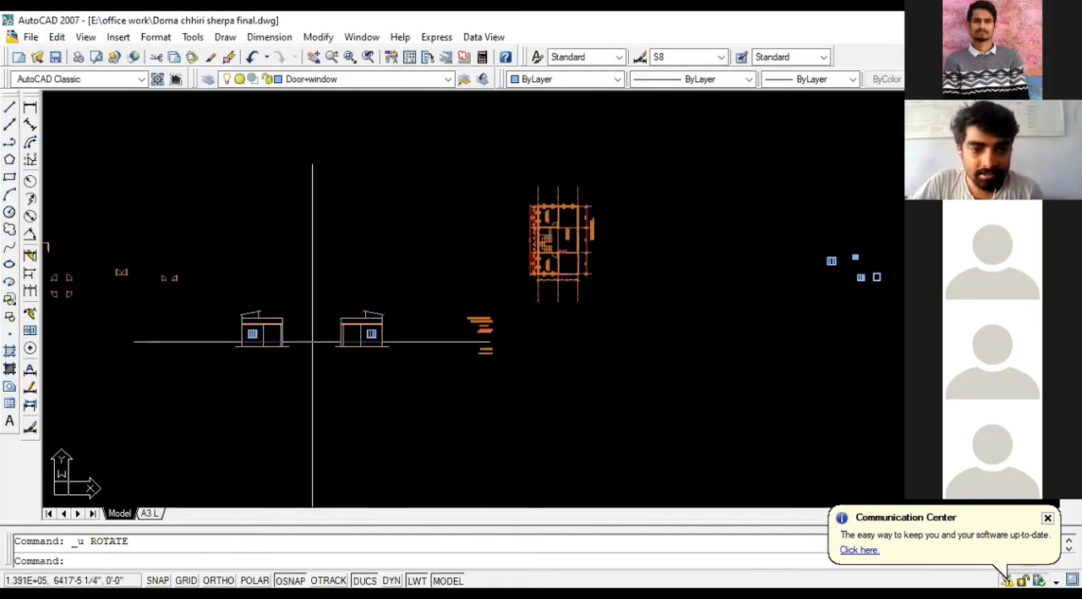
scroll(327, 313, up, 3)
click(333, 279)
click(466, 391)
scroll(468, 397, down, 2)
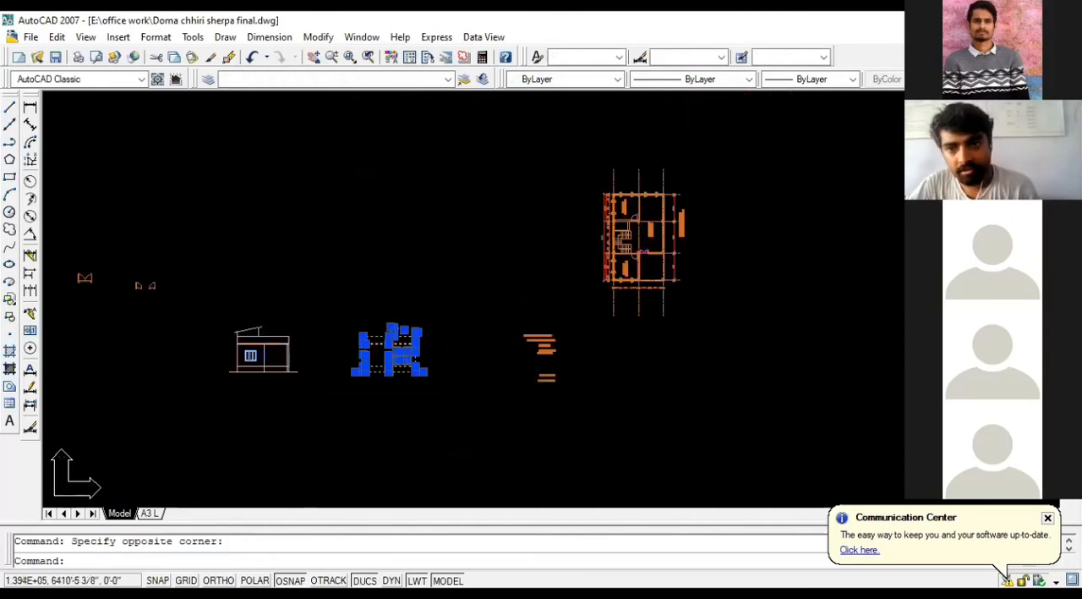
scroll(642, 196, up, 3)
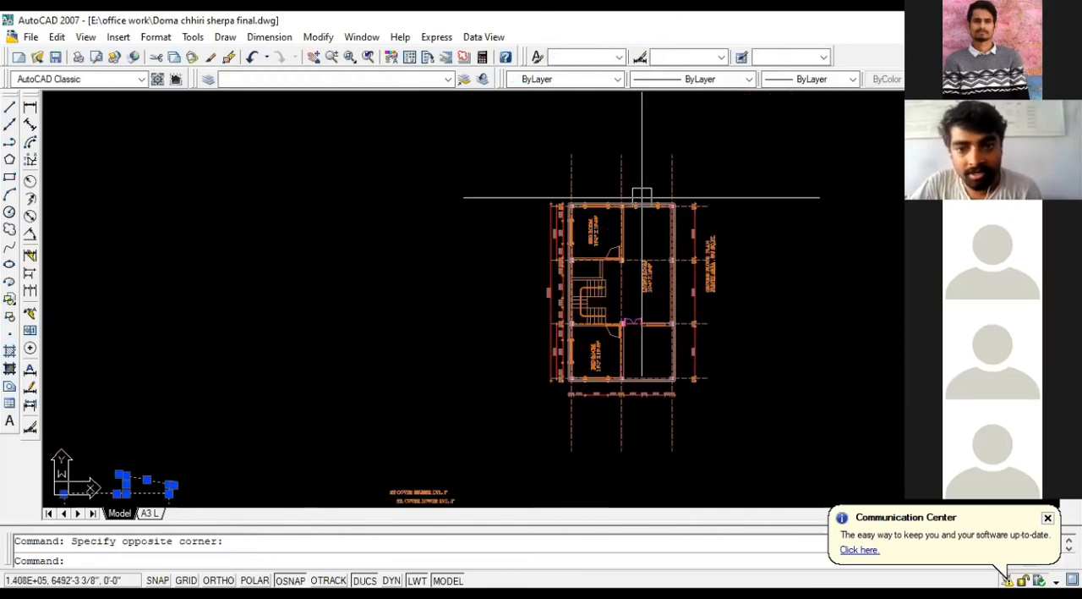
scroll(642, 196, up, 3)
scroll(603, 205, down, 1)
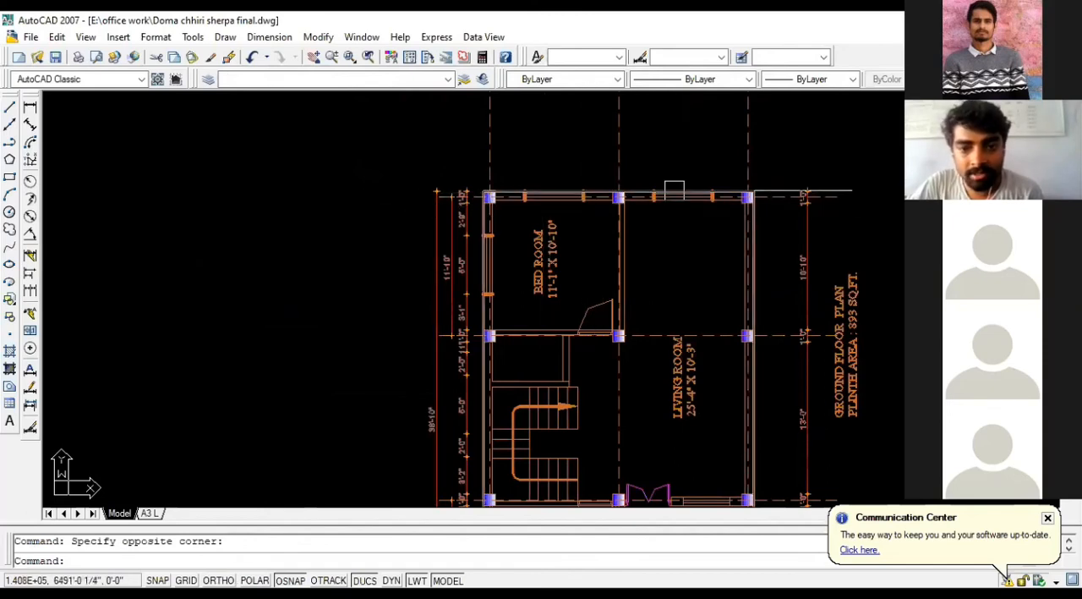
scroll(674, 191, down, 5)
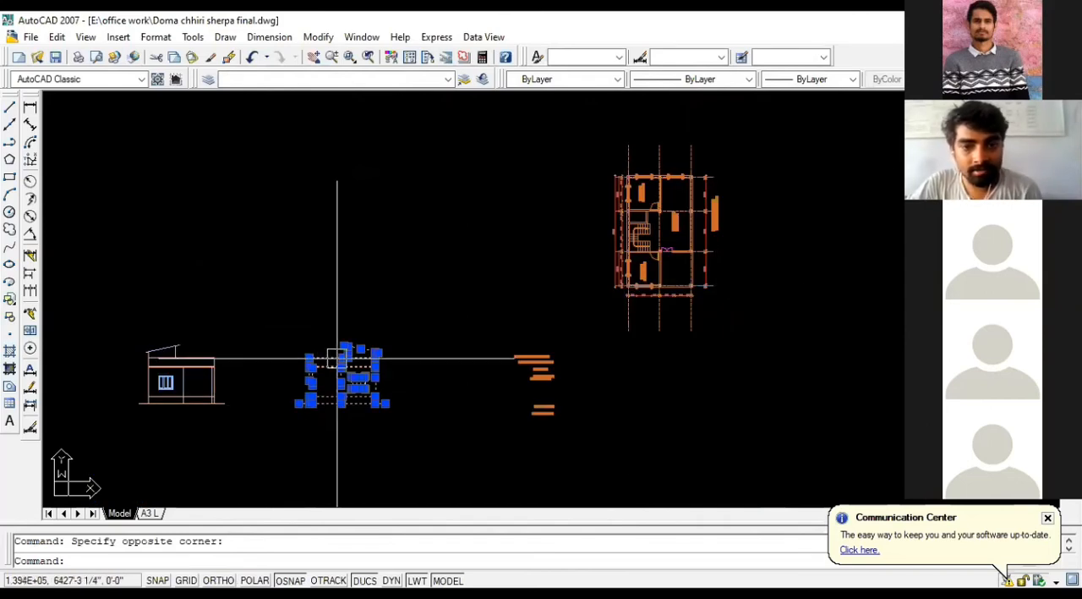
key(Escape)
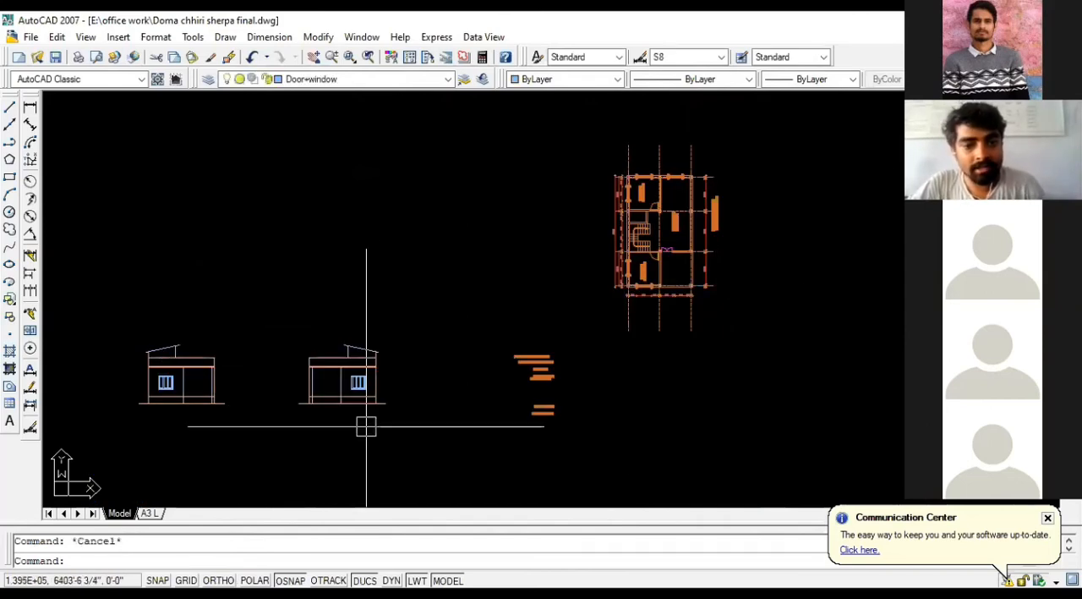
click(398, 437)
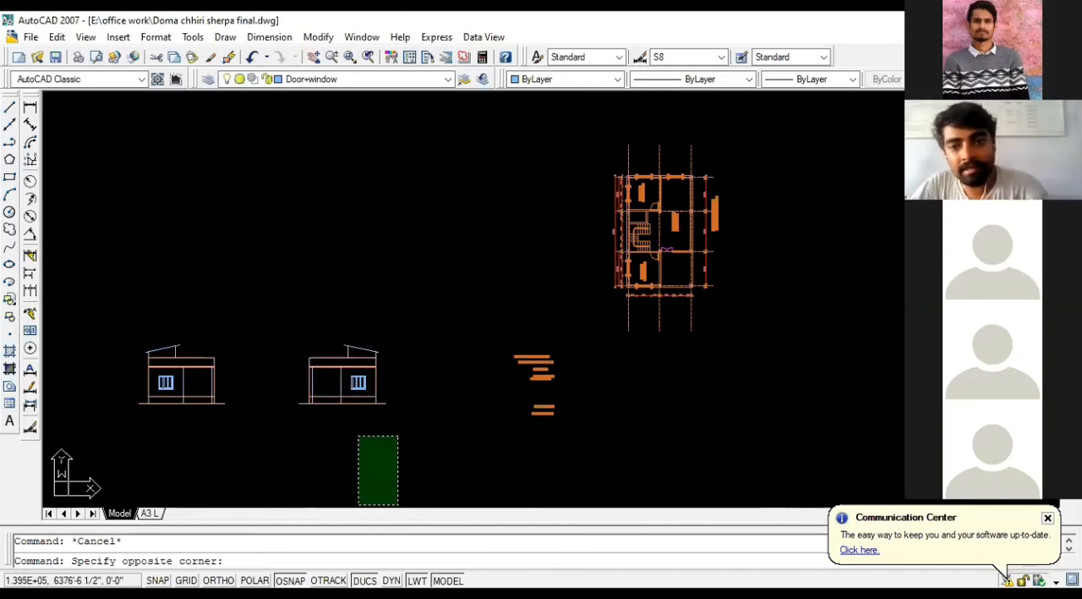
key(Escape)
scroll(532, 289, down, 1)
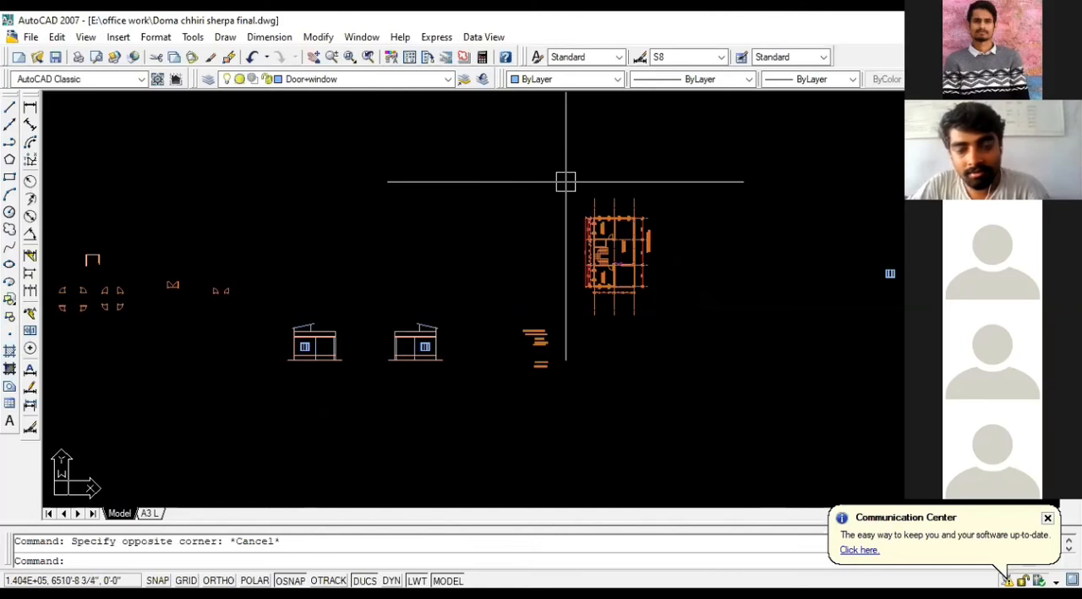
key(Escape)
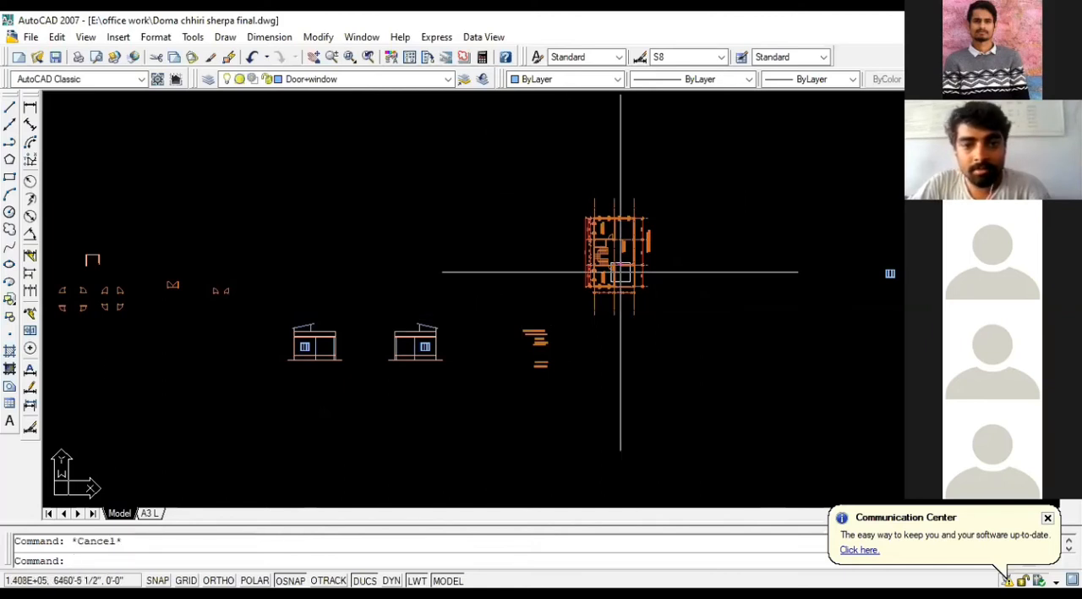
Step: Rotate the whole ground floor plan 180° about a point near its upper-right corner, with Ortho on
click(560, 178)
click(721, 338)
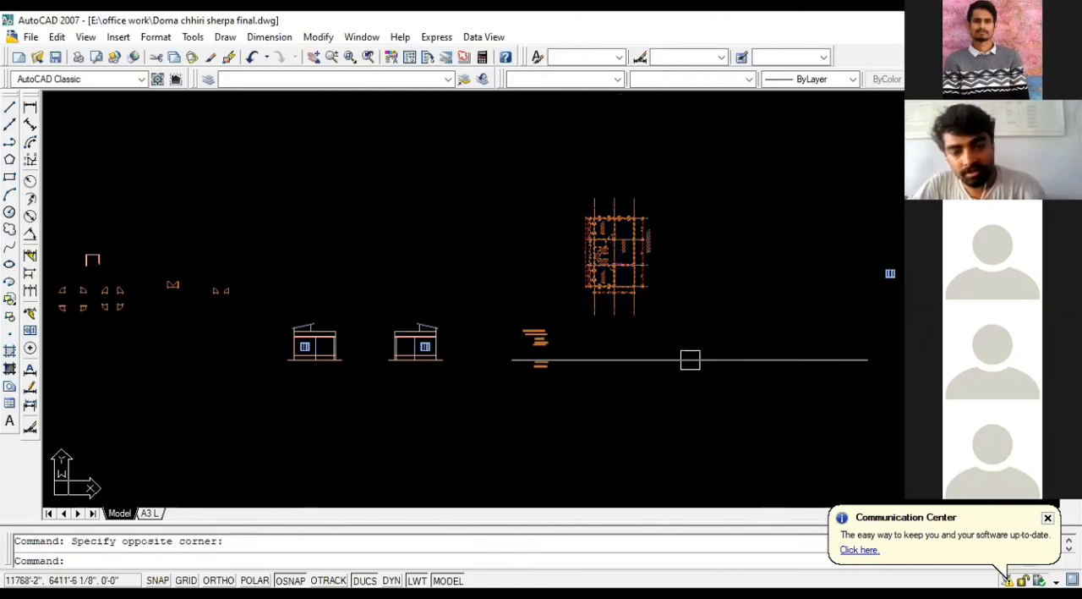
text(RO)
key(Return)
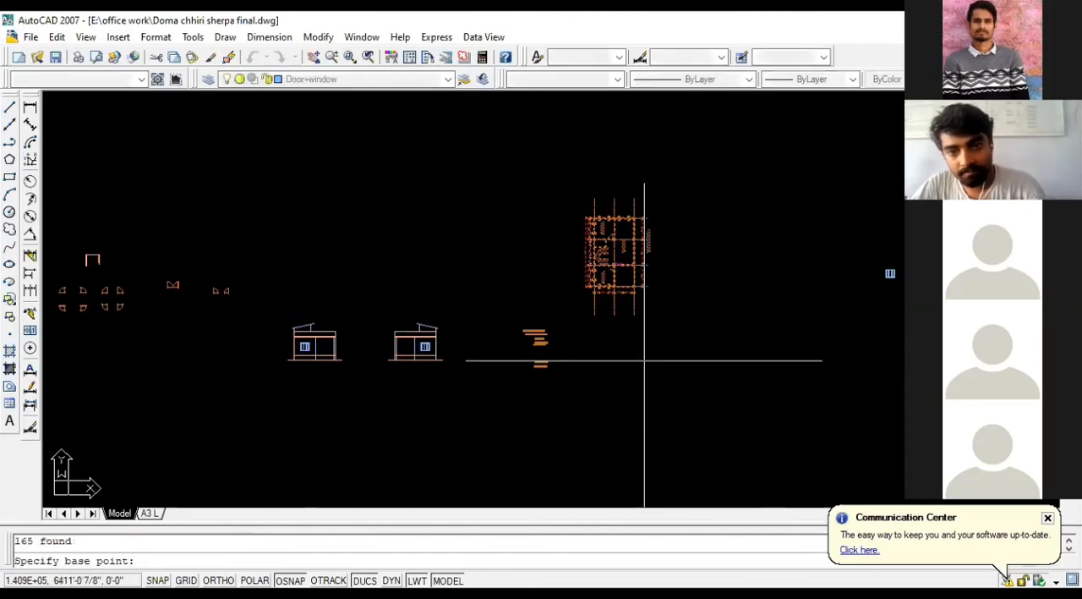
click(647, 219)
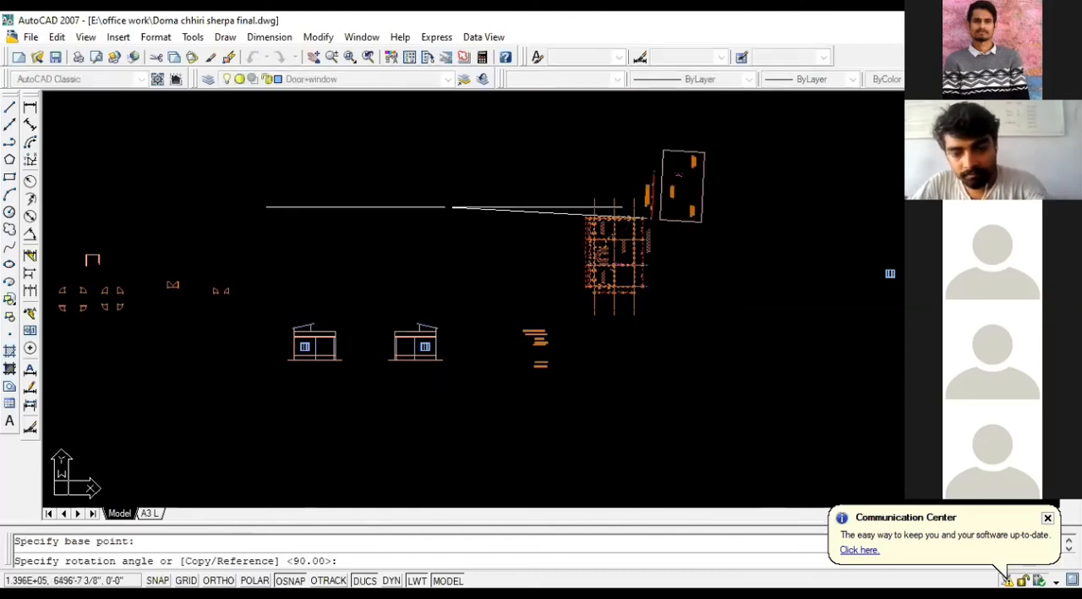
click(437, 218)
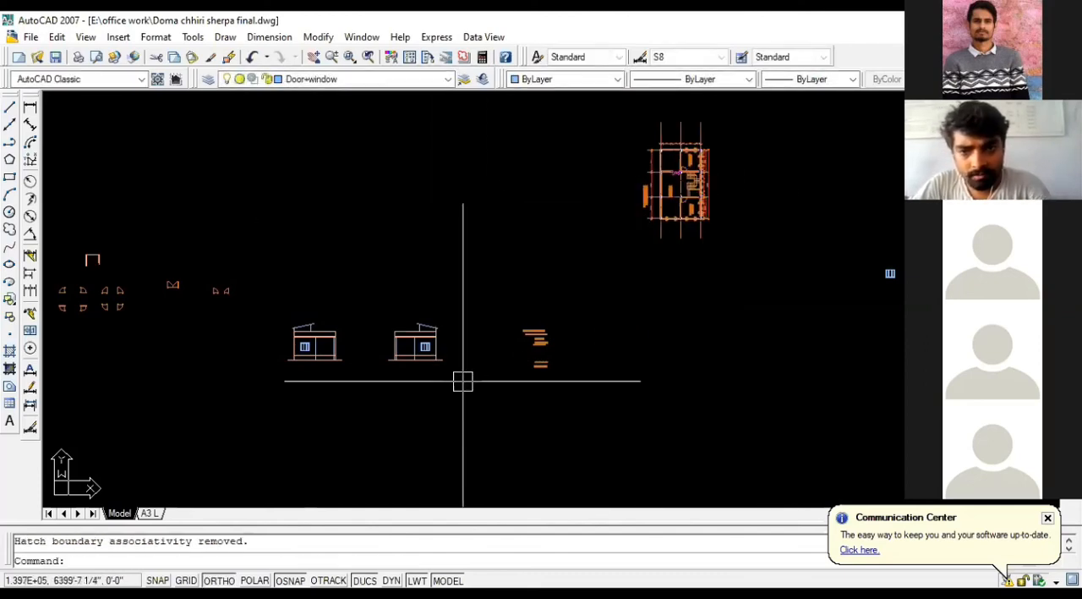
Step: Draw a vertical construction line through the lower-left outer corner of the rotated ground floor plan
scroll(692, 222, up, 5)
text(X)
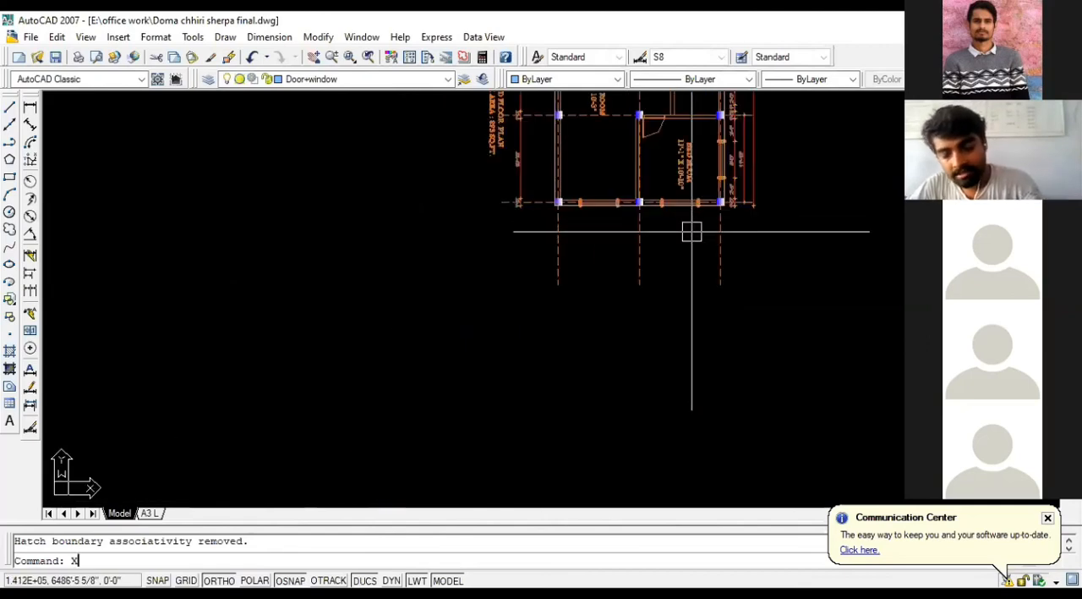
text(L)
key(Return)
scroll(692, 231, up, 5)
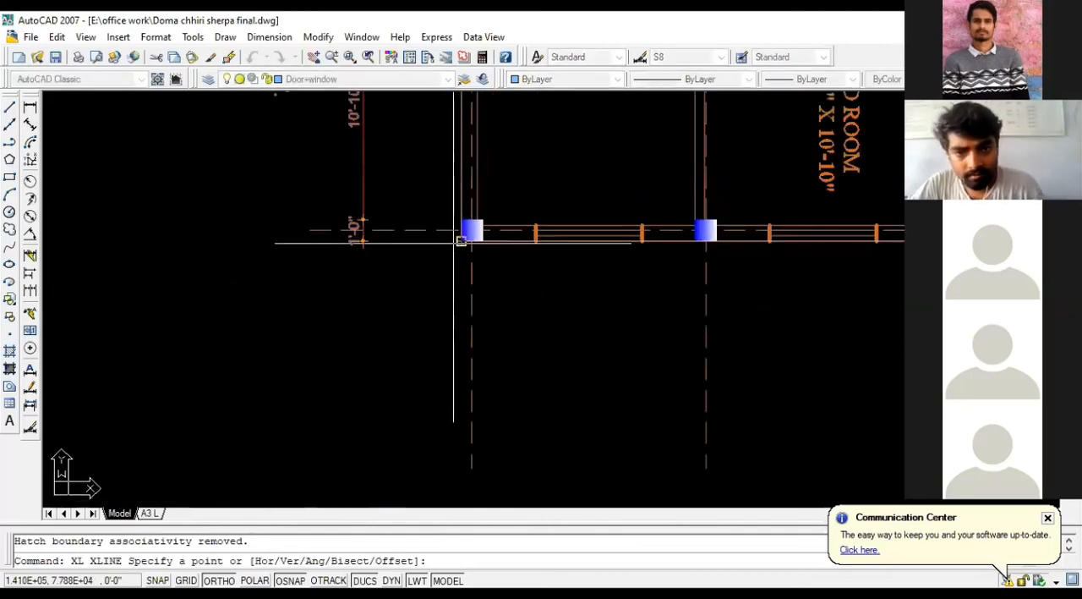
click(462, 240)
click(462, 235)
scroll(462, 236, down, 3)
key(Escape)
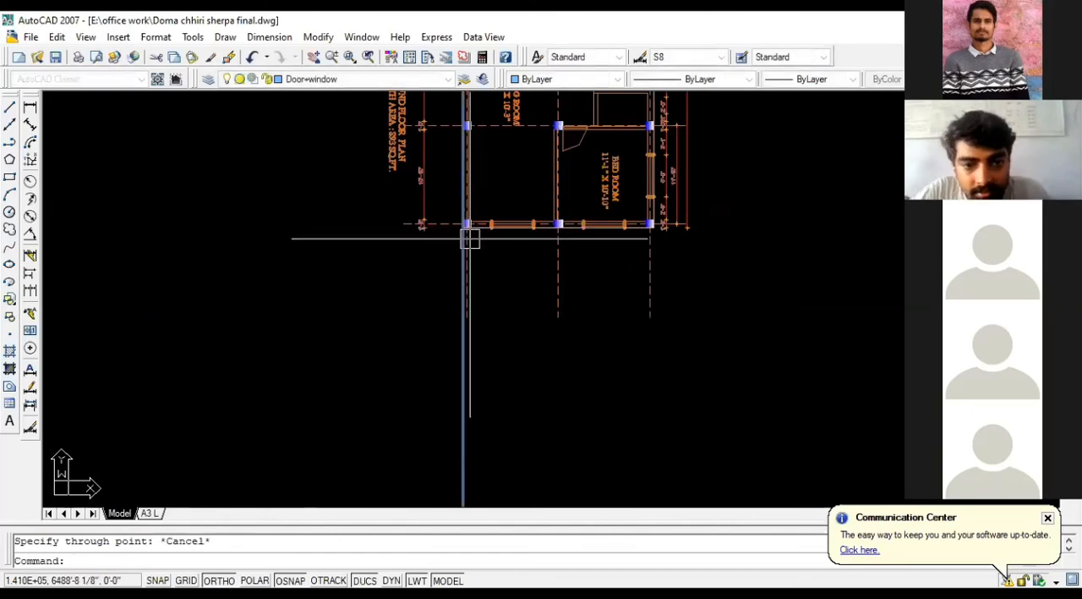
Step: Copy the vertical construction line from the plan's lower-left outer corner to its lower-right outer corner
click(462, 379)
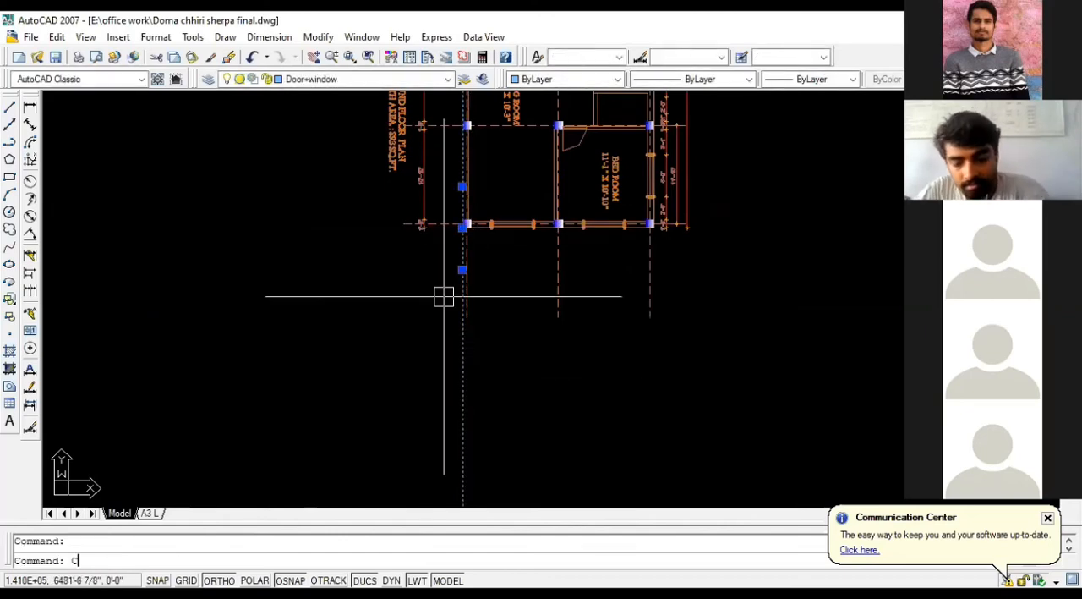
text(CO)
key(Return)
scroll(444, 209, up, 3)
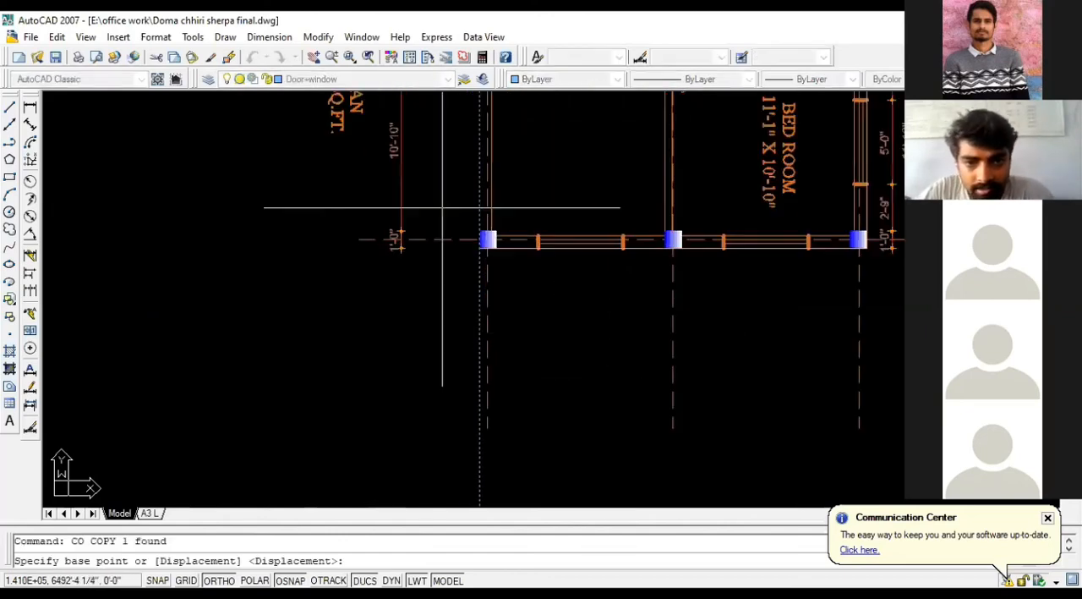
click(479, 248)
scroll(296, 252, down, 2)
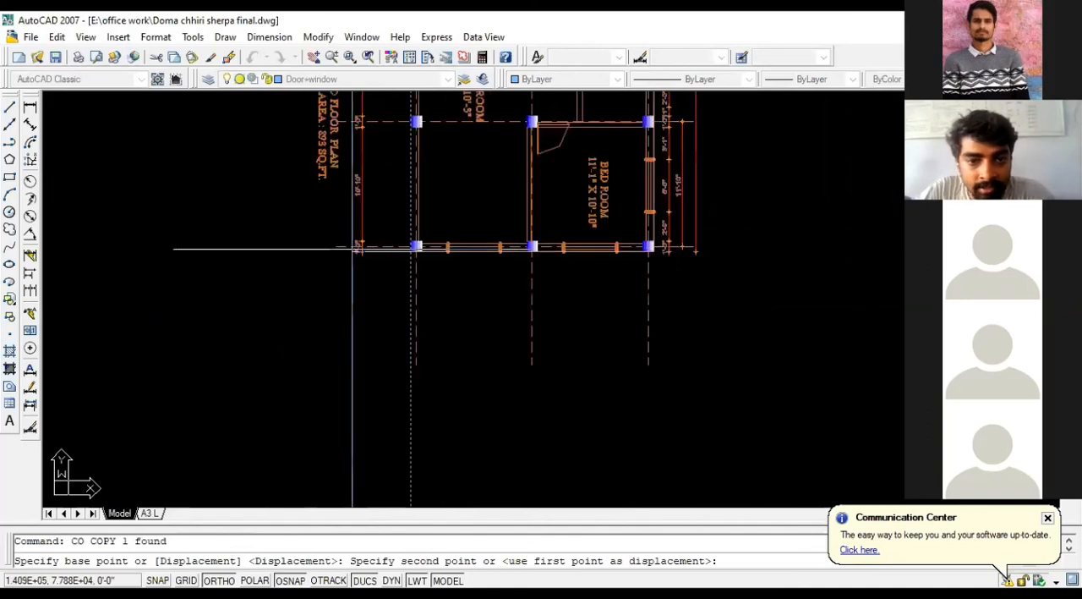
scroll(662, 242, up, 3)
click(647, 257)
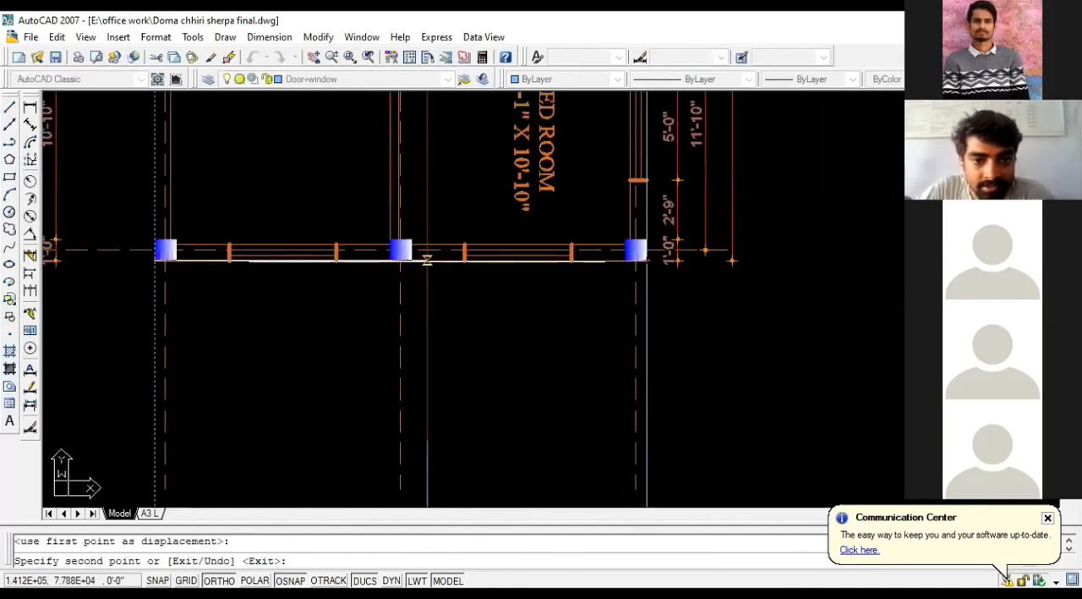
Step: Place further copies of the construction line at both edges of the two windows in the plan's lower wall
scroll(473, 280, up, 2)
click(461, 252)
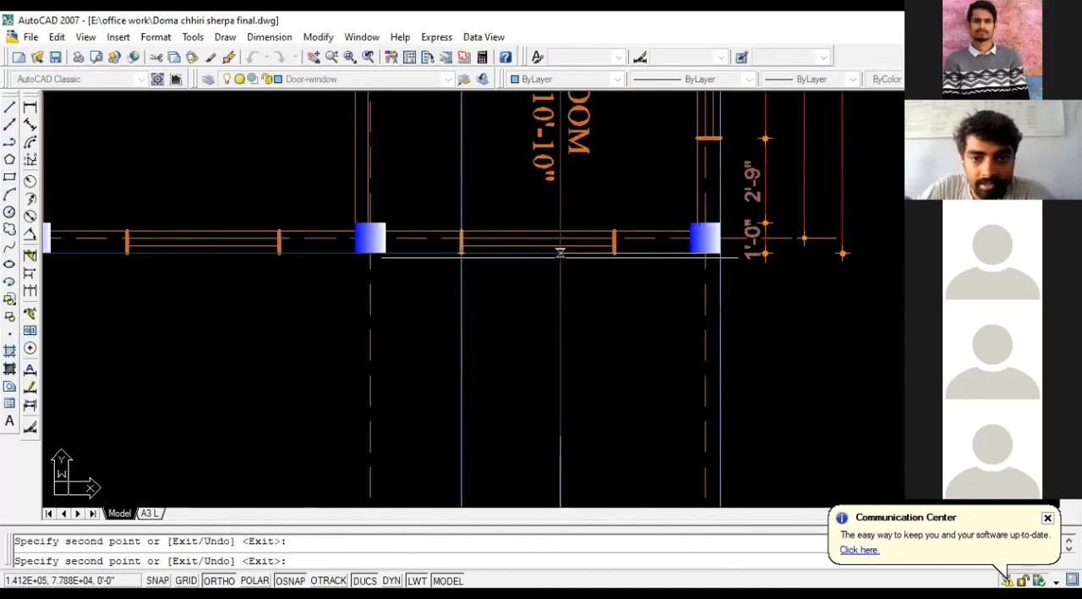
click(614, 252)
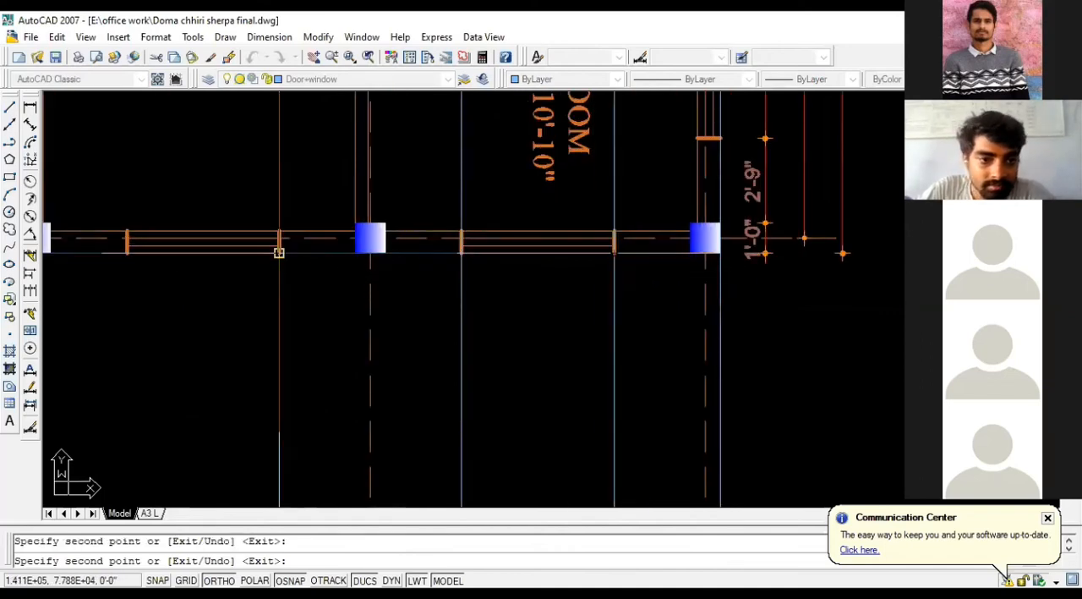
click(279, 252)
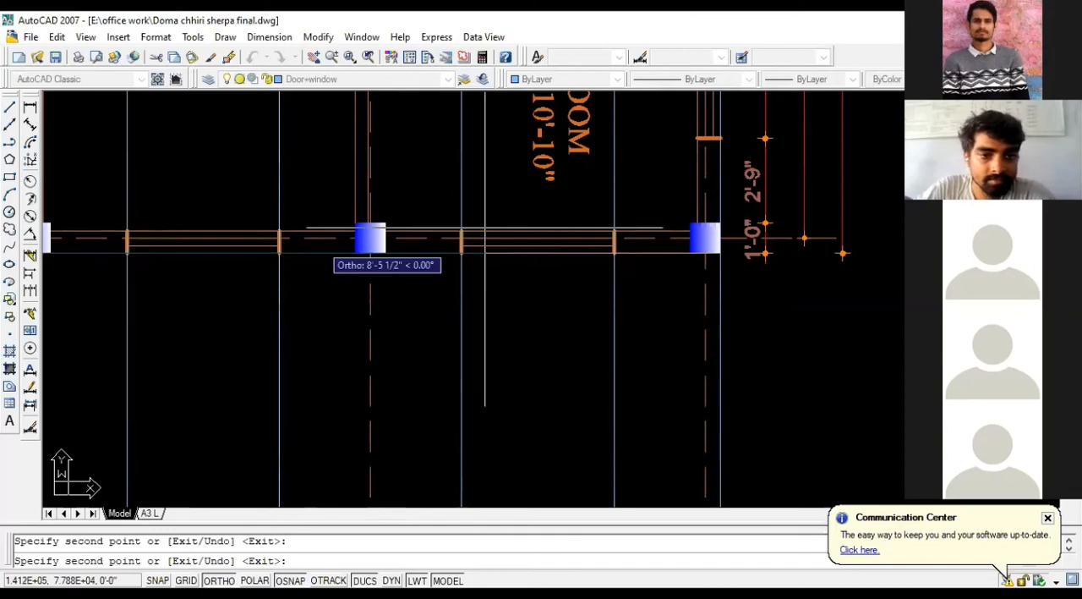
scroll(600, 135, down, 3)
key(Escape)
Step: Examine the two elevations and the lower wall of the original ground floor plan
scroll(600, 135, down, 3)
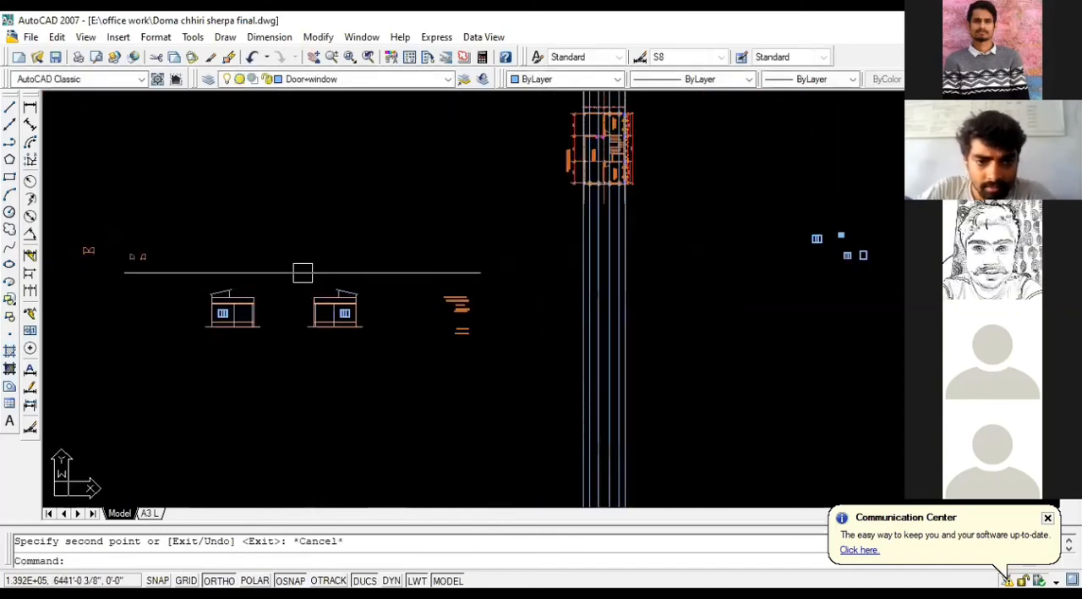
click(303, 273)
click(373, 361)
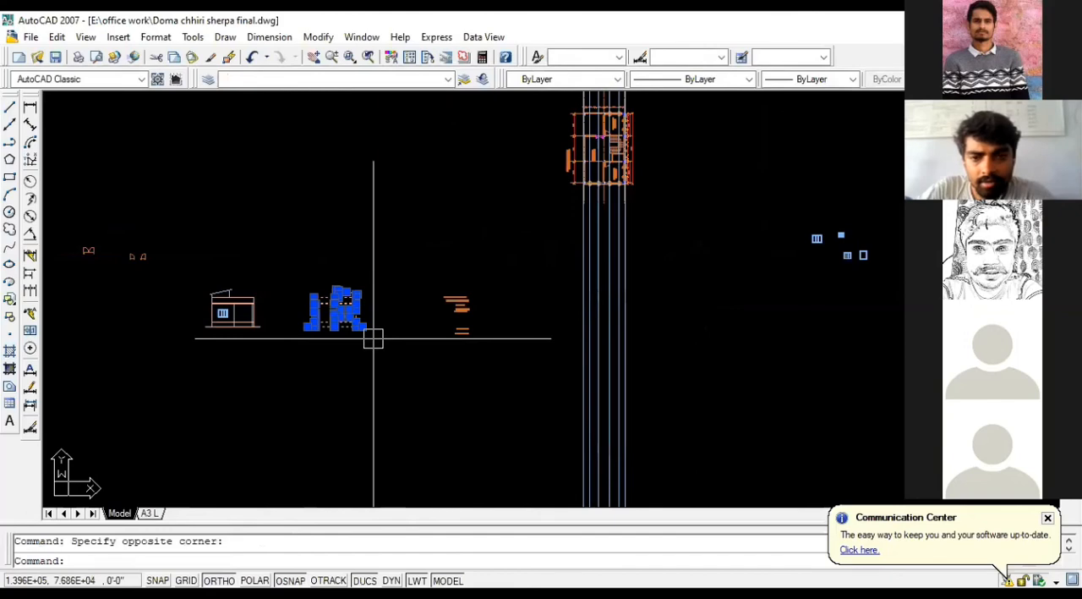
key(Escape)
scroll(251, 304, up, 8)
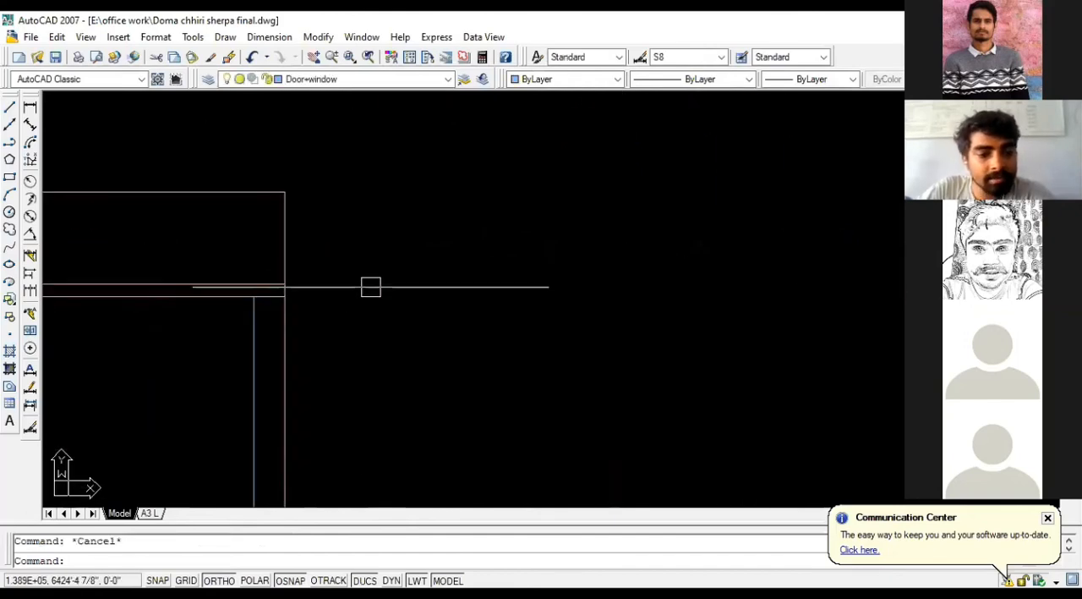
scroll(493, 322, down, 5)
scroll(520, 339, down, 8)
middle_drag(499, 329, 581, 319)
scroll(119, 317, up, 8)
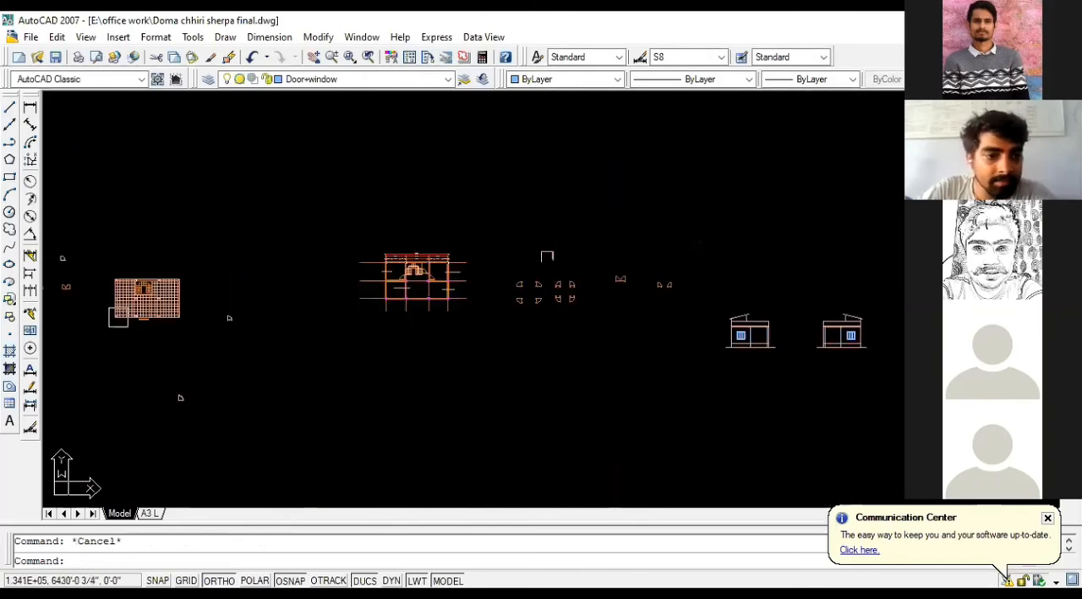
scroll(492, 307, down, 8)
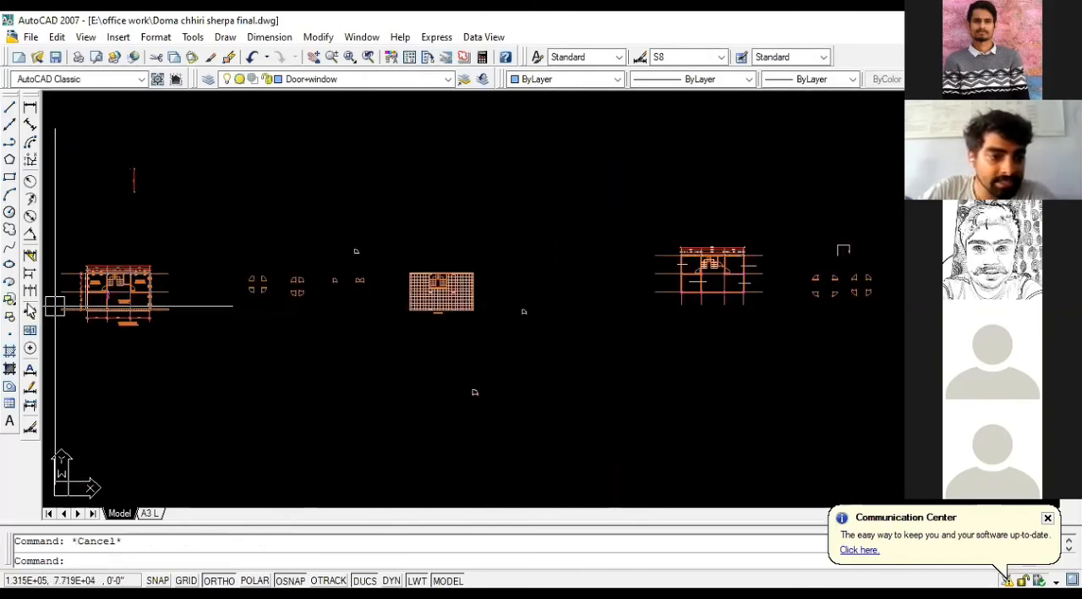
scroll(63, 304, up, 2)
scroll(99, 302, up, 2)
scroll(118, 305, up, 6)
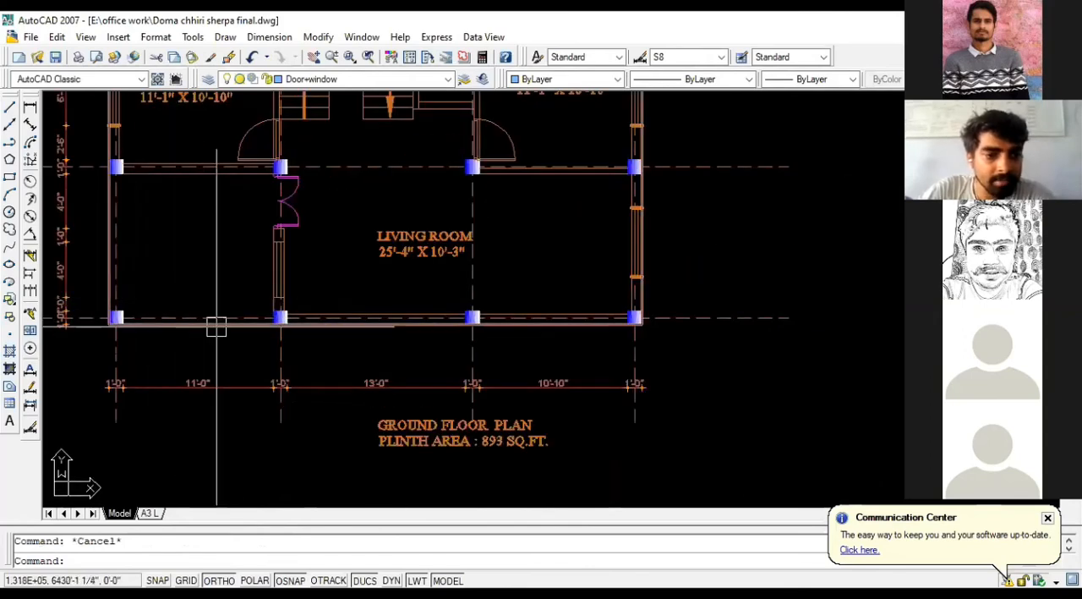
click(217, 326)
key(Escape)
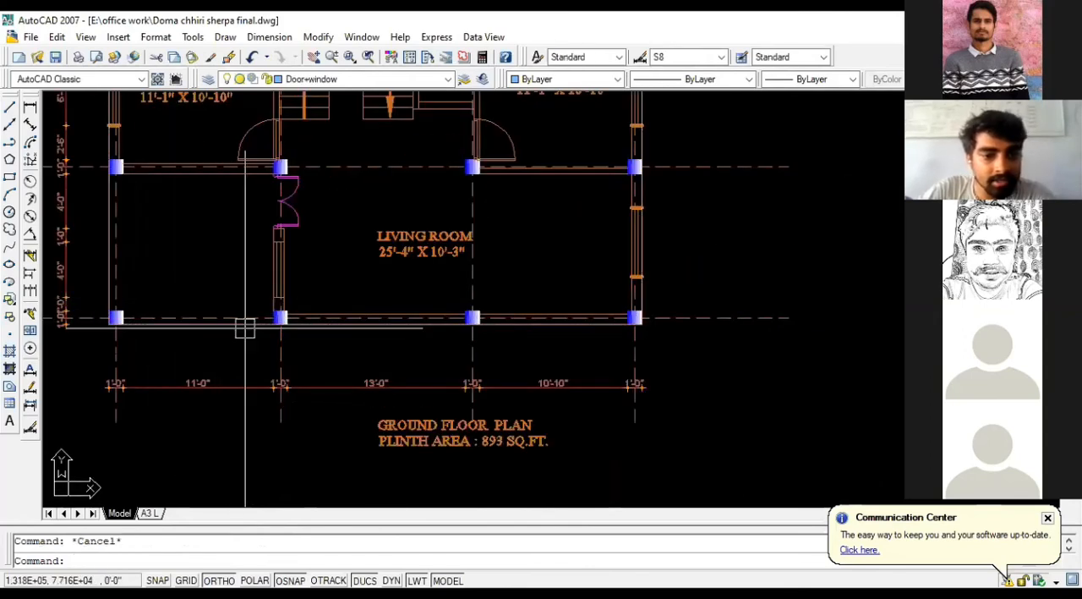
Step: Examine the plot outline drawings and their dimensioned sides
scroll(571, 308, down, 10)
scroll(570, 307, down, 2)
scroll(472, 307, up, 3)
scroll(507, 298, down, 10)
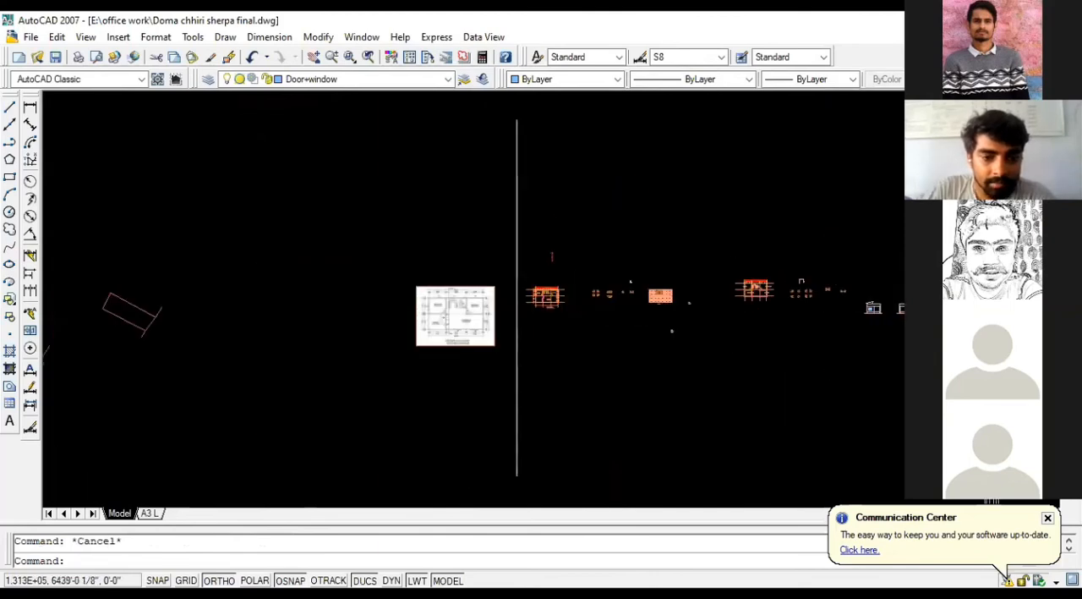
scroll(424, 325, up, 7)
scroll(433, 326, up, 7)
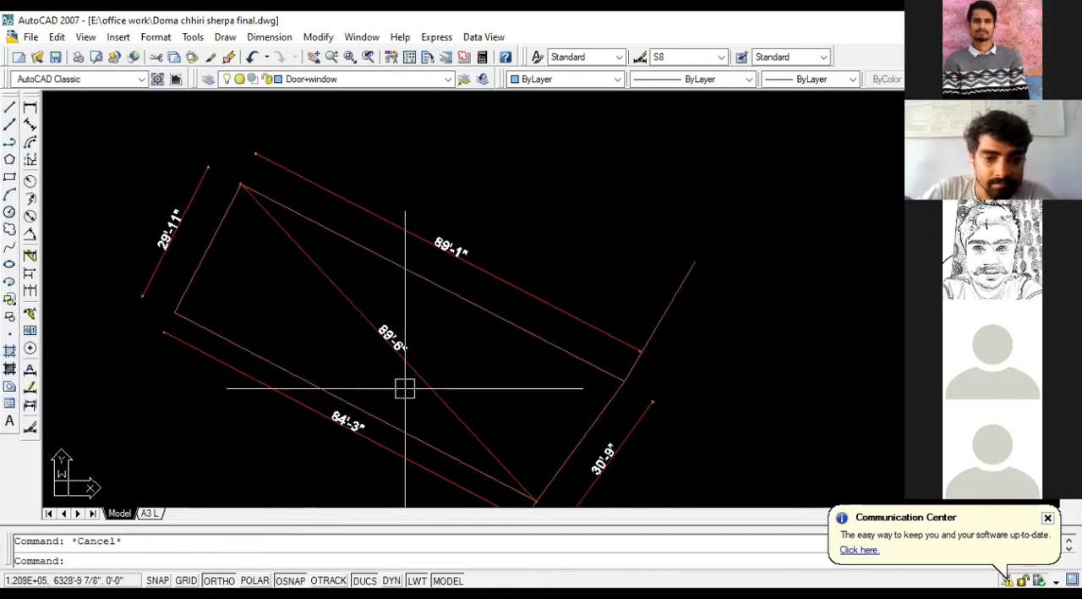
scroll(387, 381, down, 6)
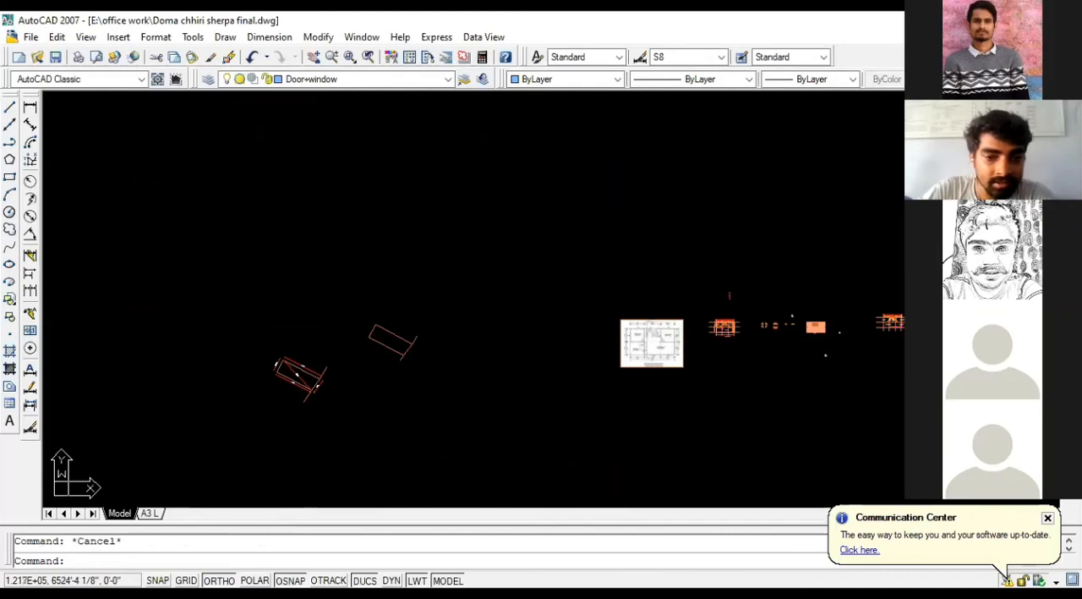
scroll(279, 343, down, 2)
Step: Examine the outer wall line along the lower side of the original ground floor plan
scroll(588, 362, up, 8)
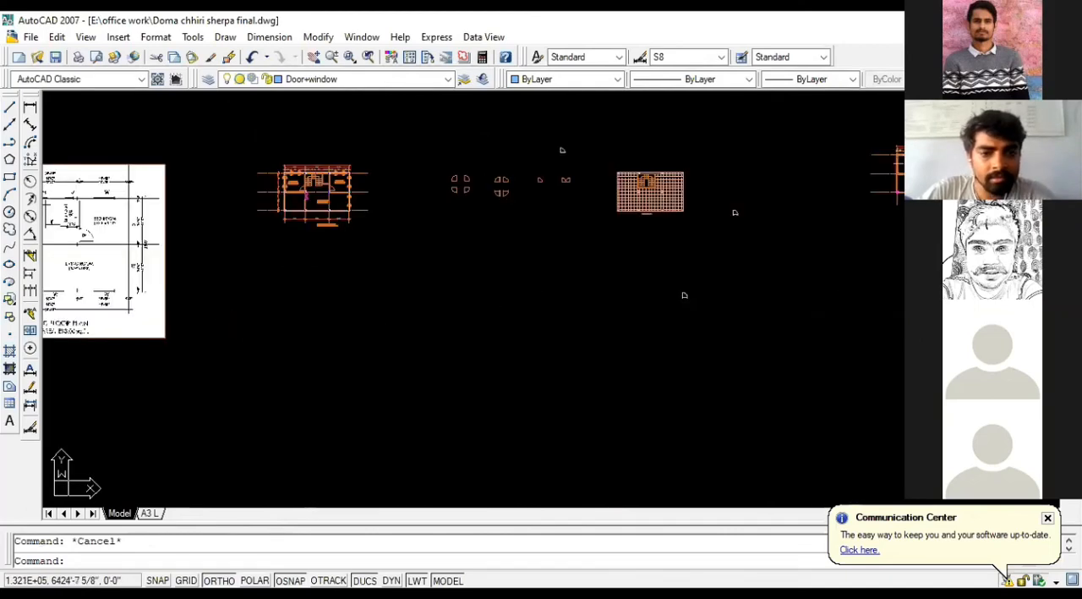
scroll(316, 212, up, 5)
scroll(359, 229, up, 4)
scroll(597, 254, down, 1)
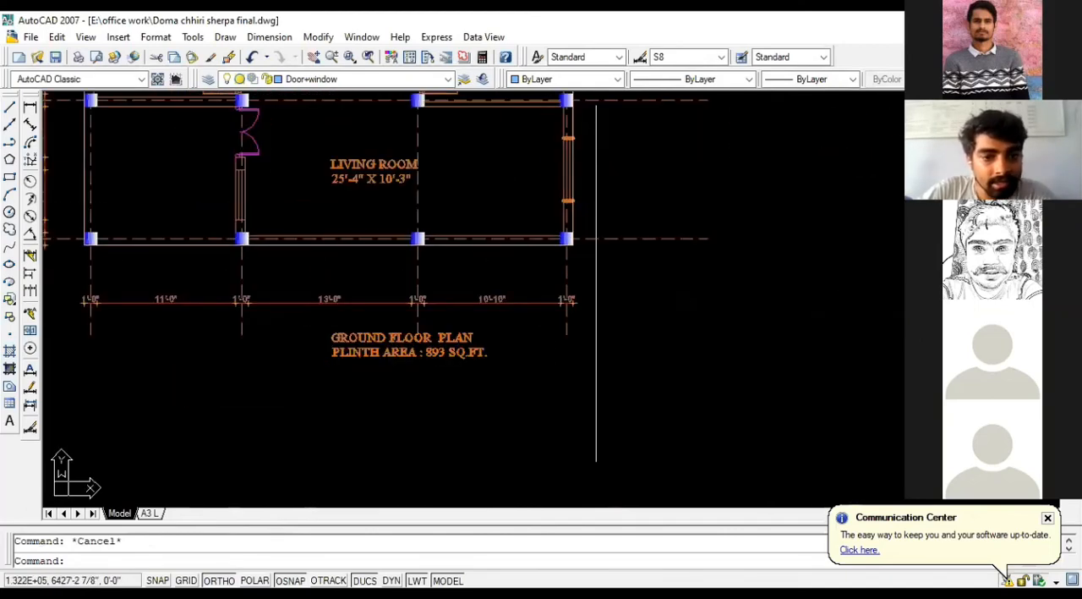
click(480, 252)
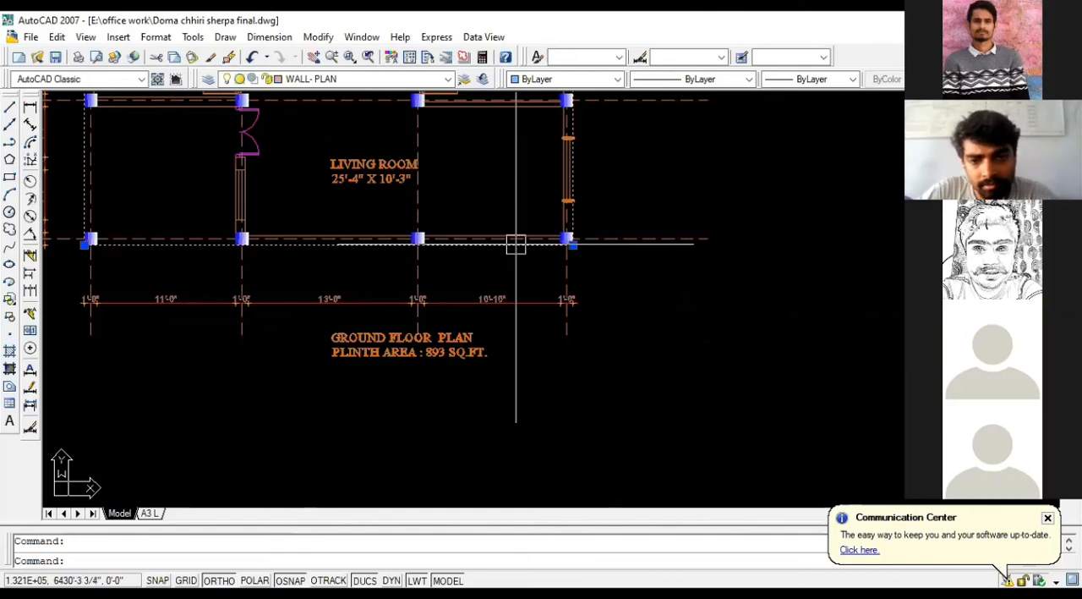
key(Escape)
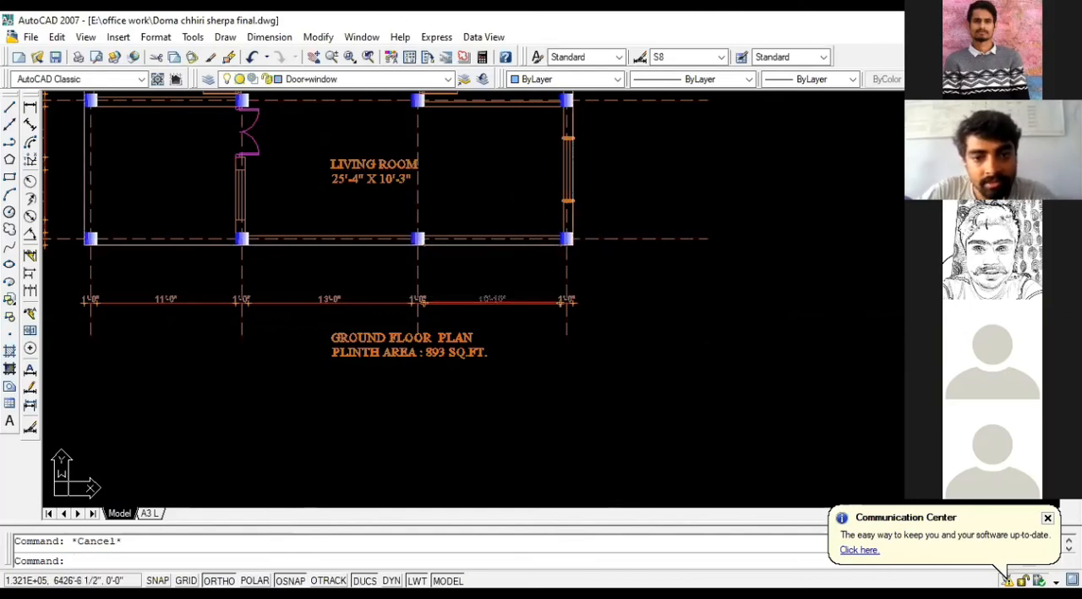
scroll(382, 290, down, 6)
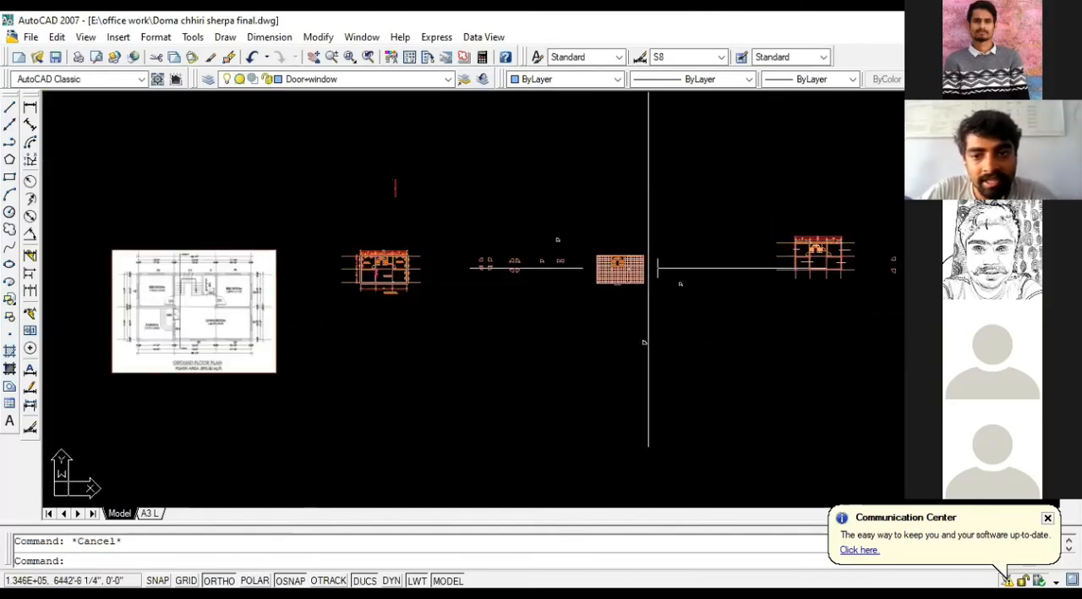
scroll(285, 276, up, 2)
scroll(212, 275, down, 4)
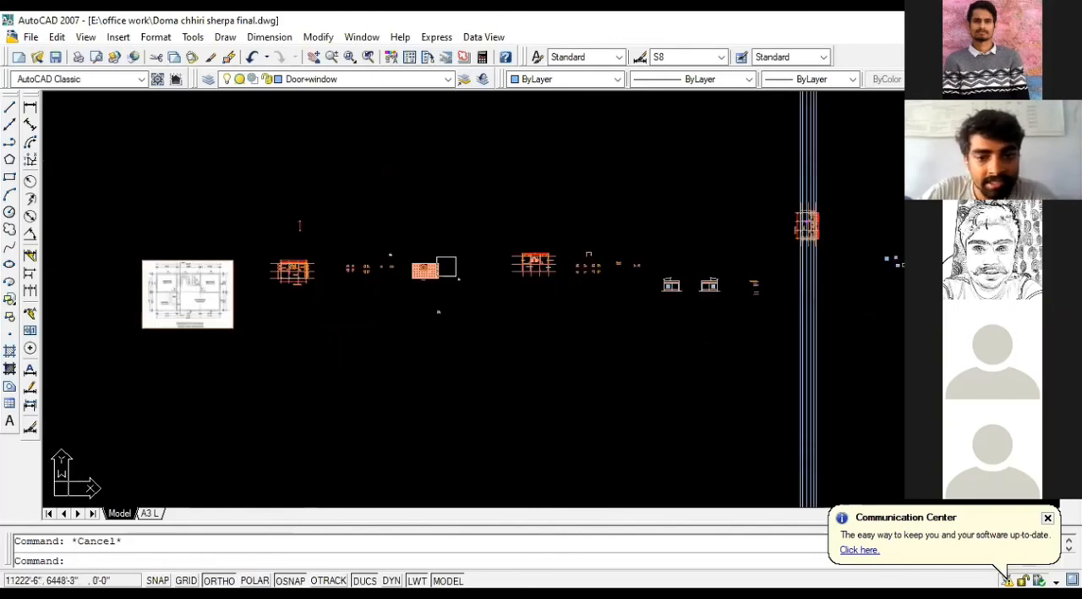
Step: Draw a slab projection 1.5' long and 5" deep outward from the right wall of the original elevation, closing it back at the wall
scroll(685, 295, up, 6)
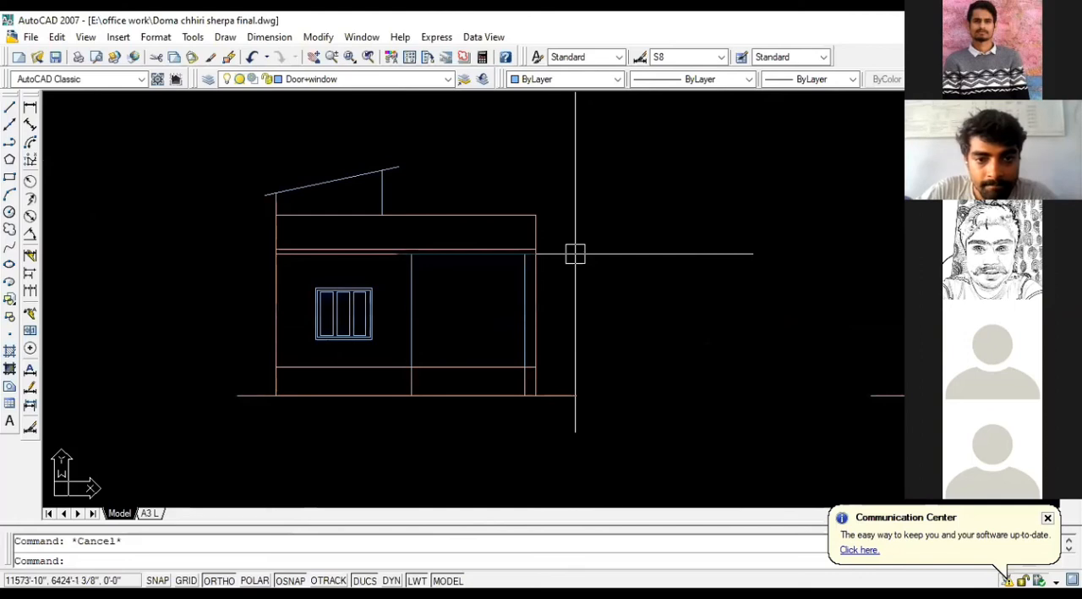
scroll(533, 249, up, 3)
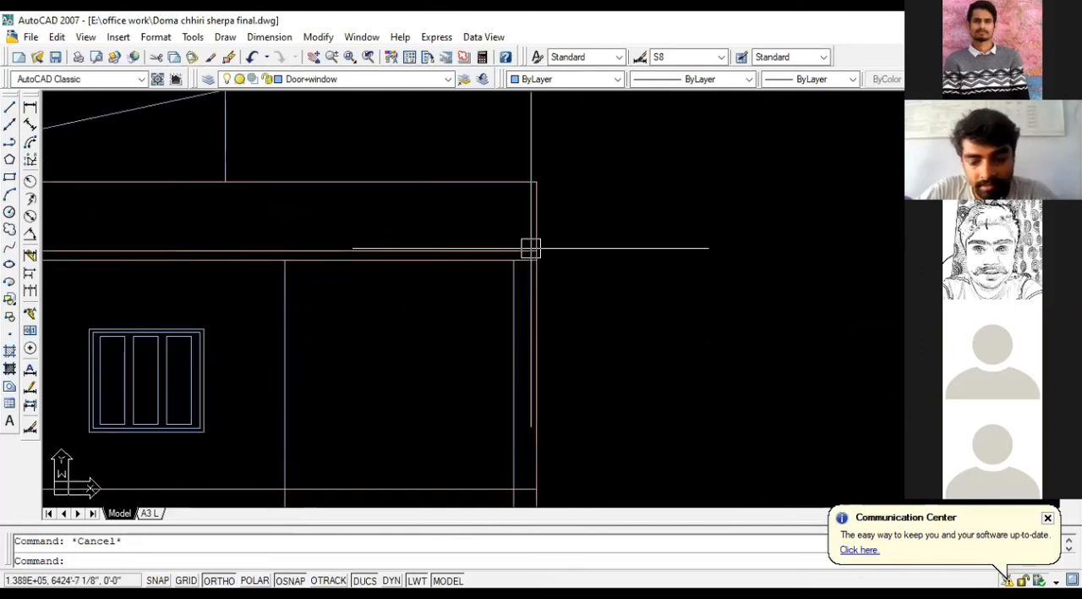
key(Return)
click(533, 250)
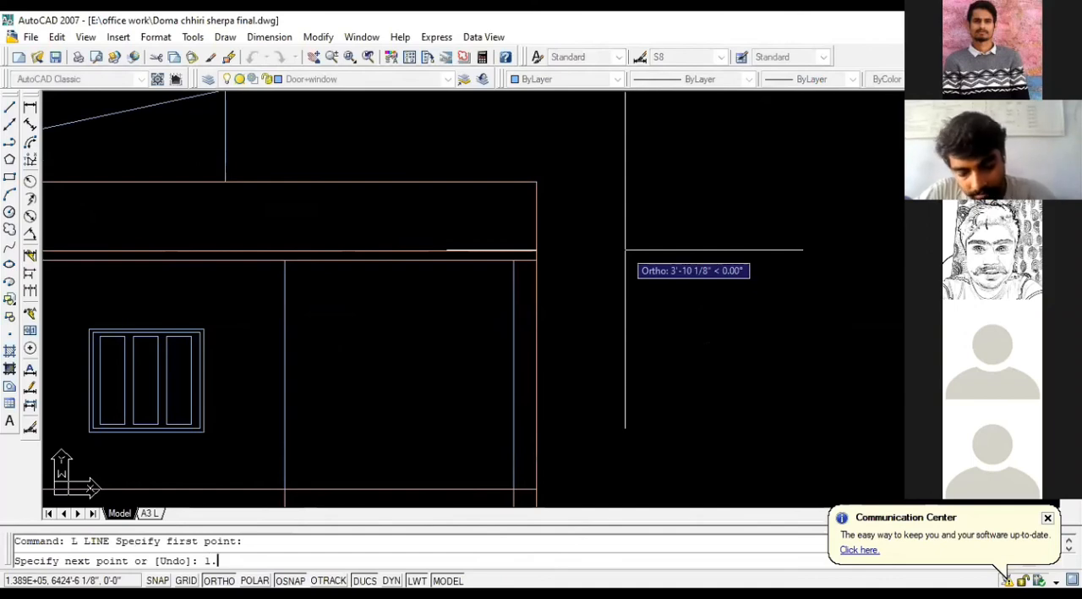
text(1.5')
key(Return)
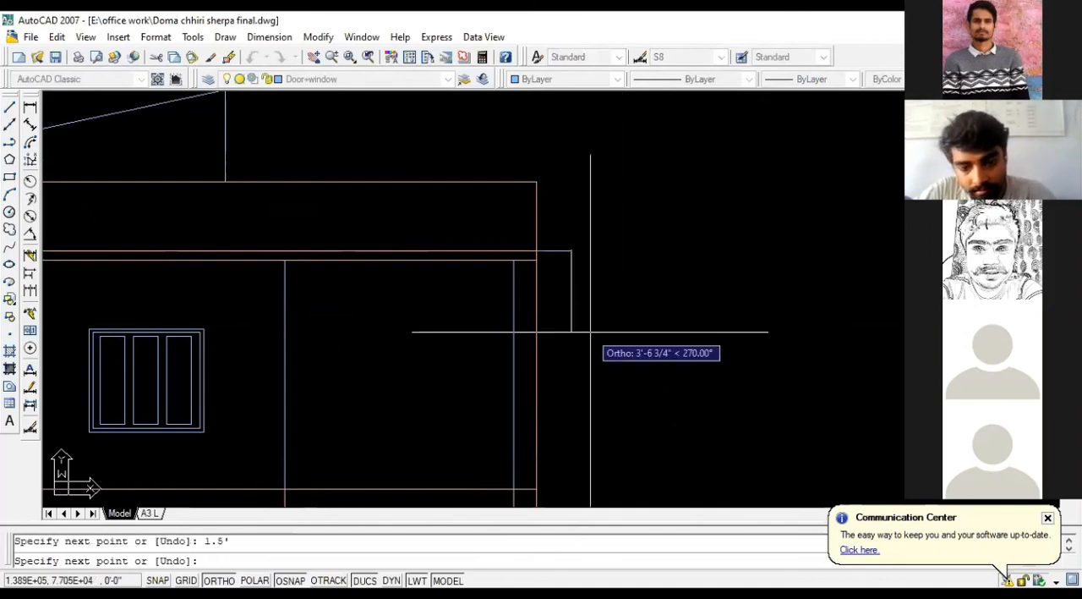
text(5)
key(Return)
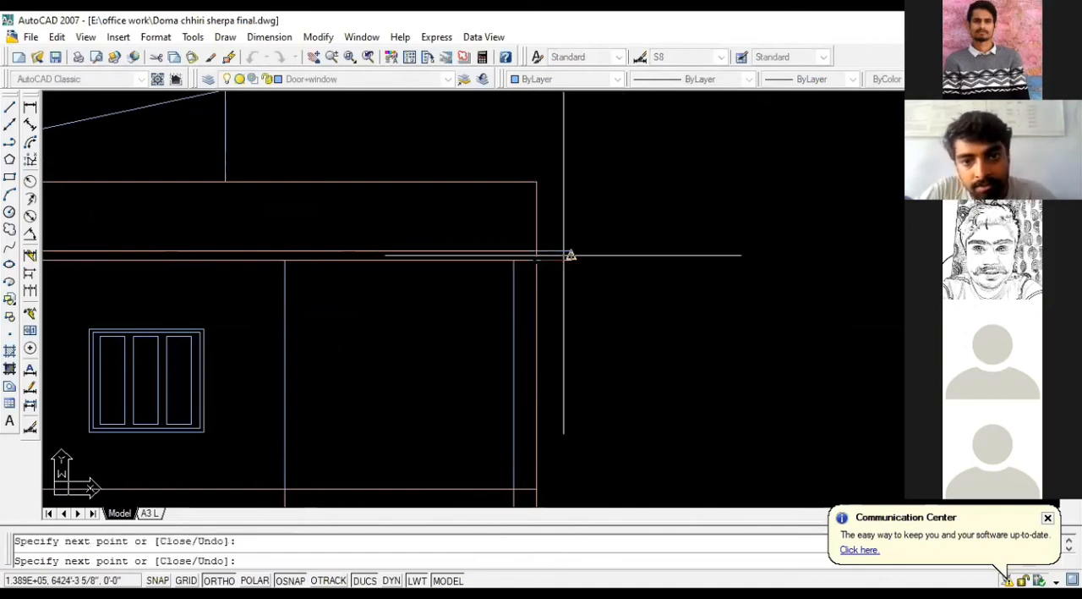
key(Escape)
scroll(541, 250, up, 5)
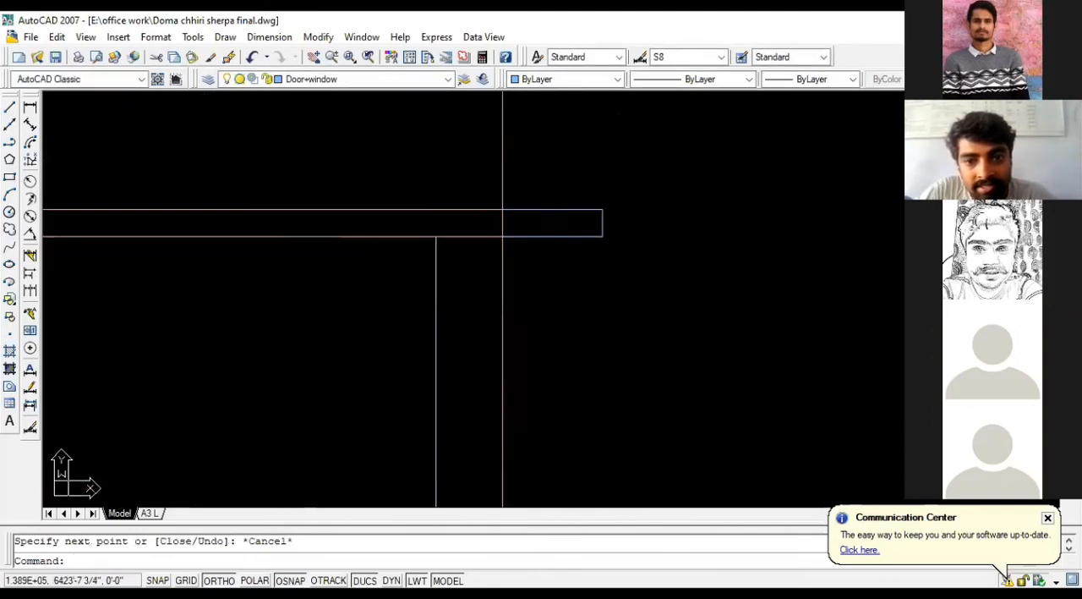
key(Escape)
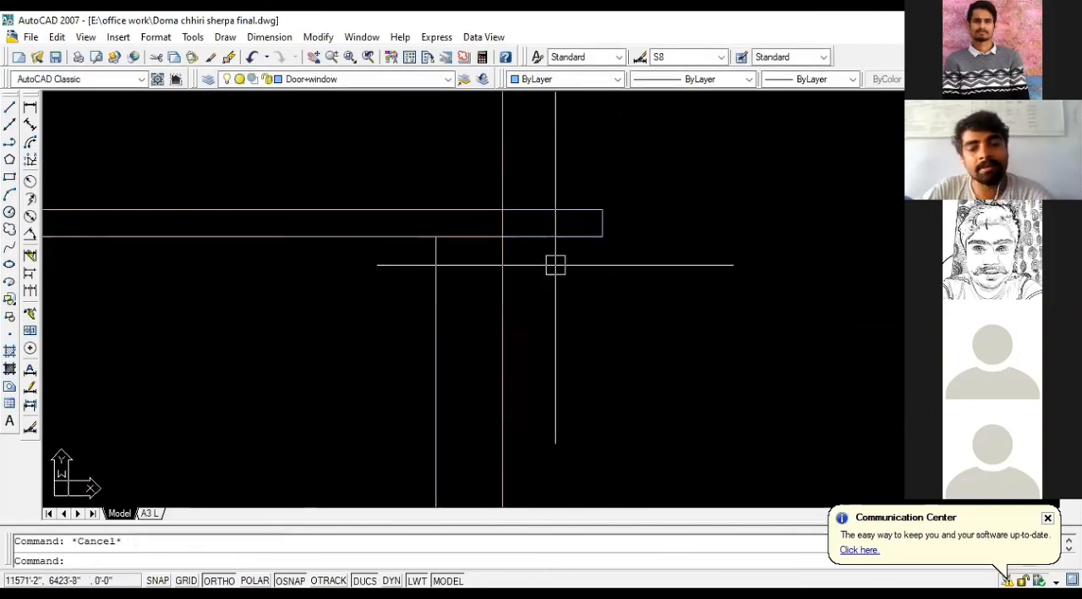
Step: Erase the three lines of the slab projection beside the elevation's right wall
click(607, 259)
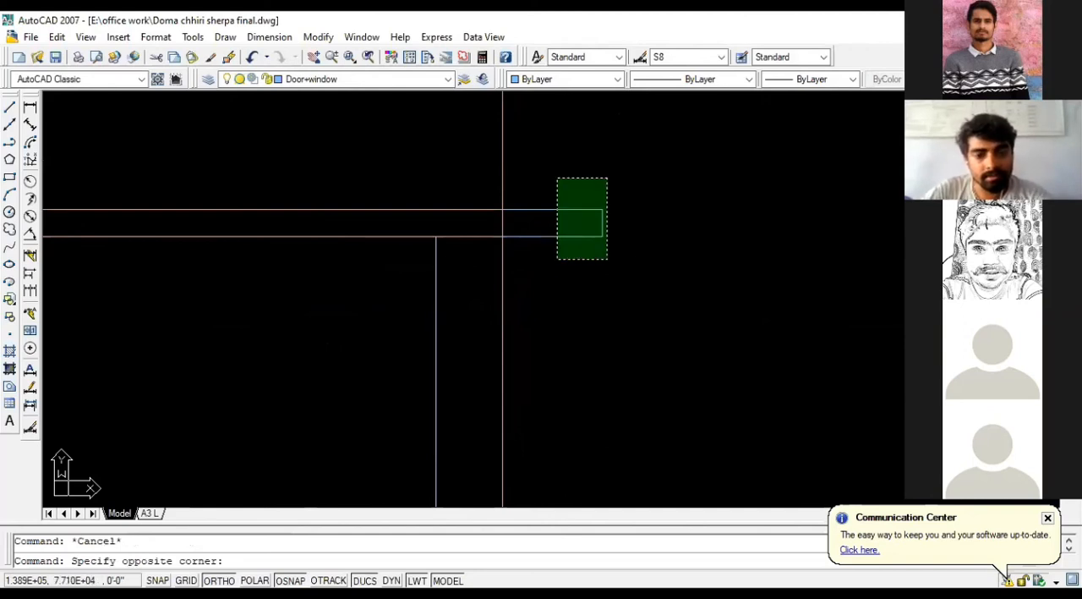
key(Escape)
click(620, 258)
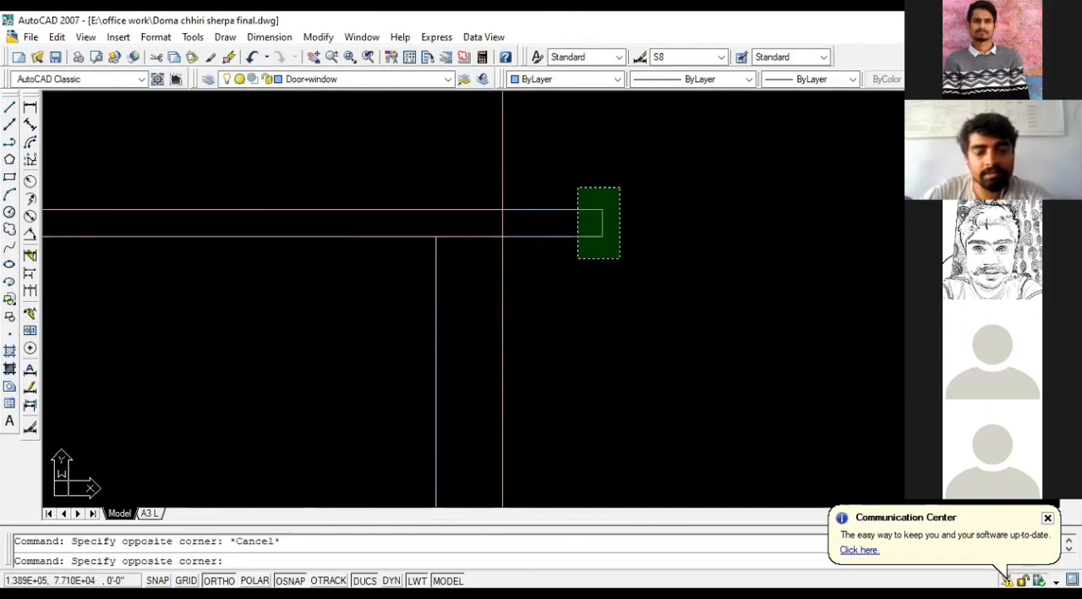
click(579, 187)
key(Escape)
click(621, 269)
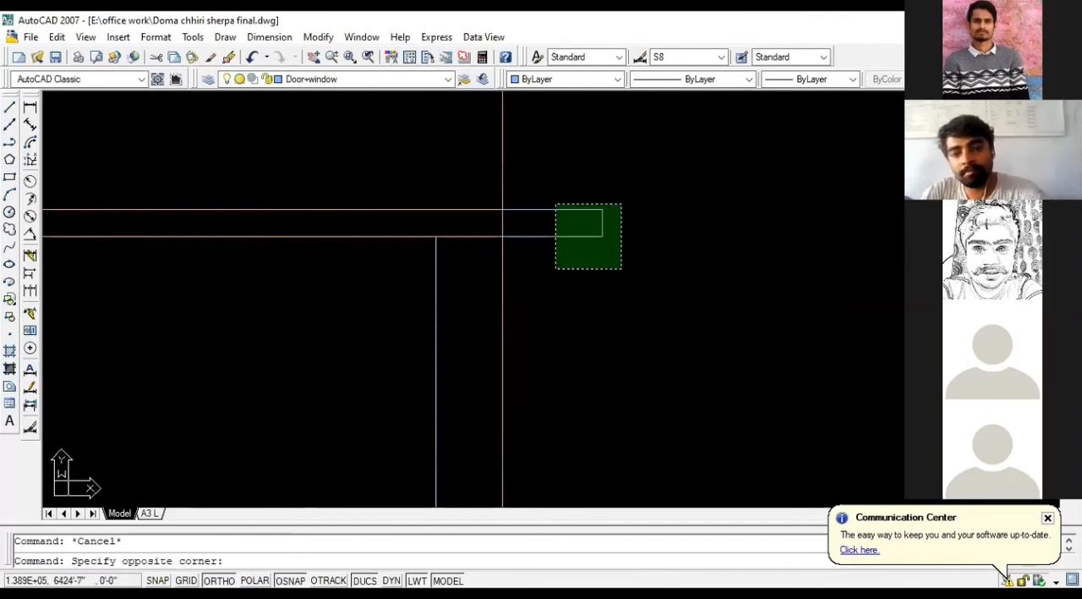
click(554, 203)
key(Delete)
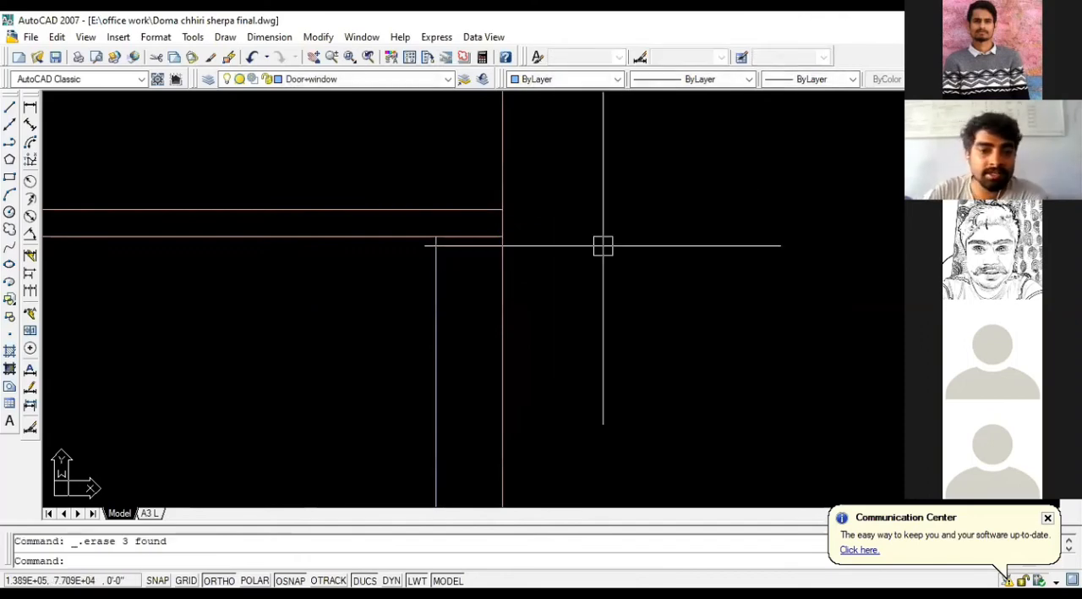
Step: Offset the lowest horizontal centreline of the original ground floor plan downward by 3'3"
scroll(603, 245, down, 5)
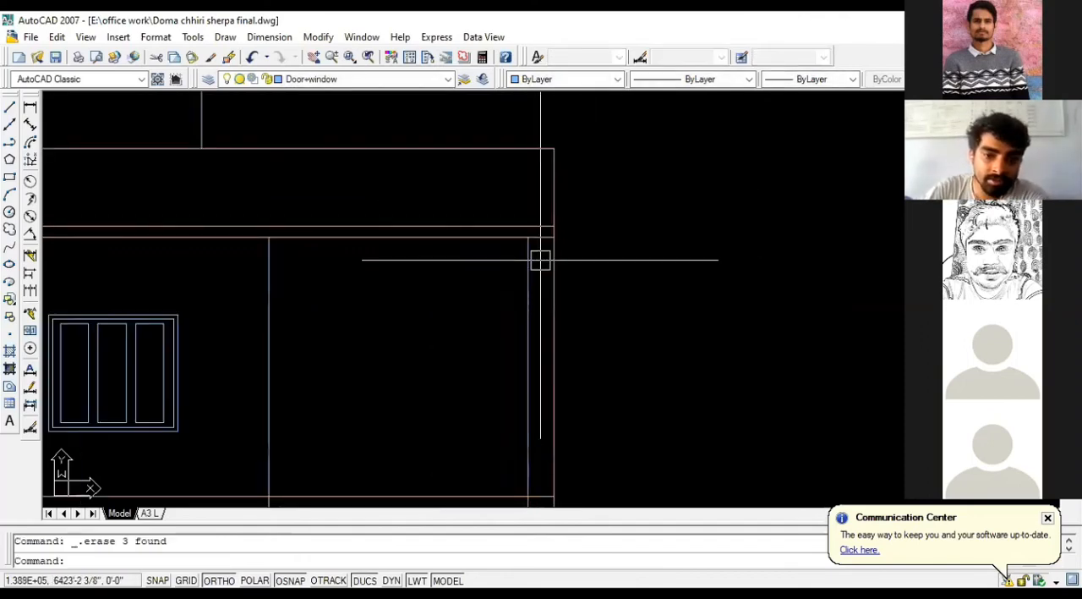
scroll(623, 242, down, 10)
scroll(108, 240, up, 15)
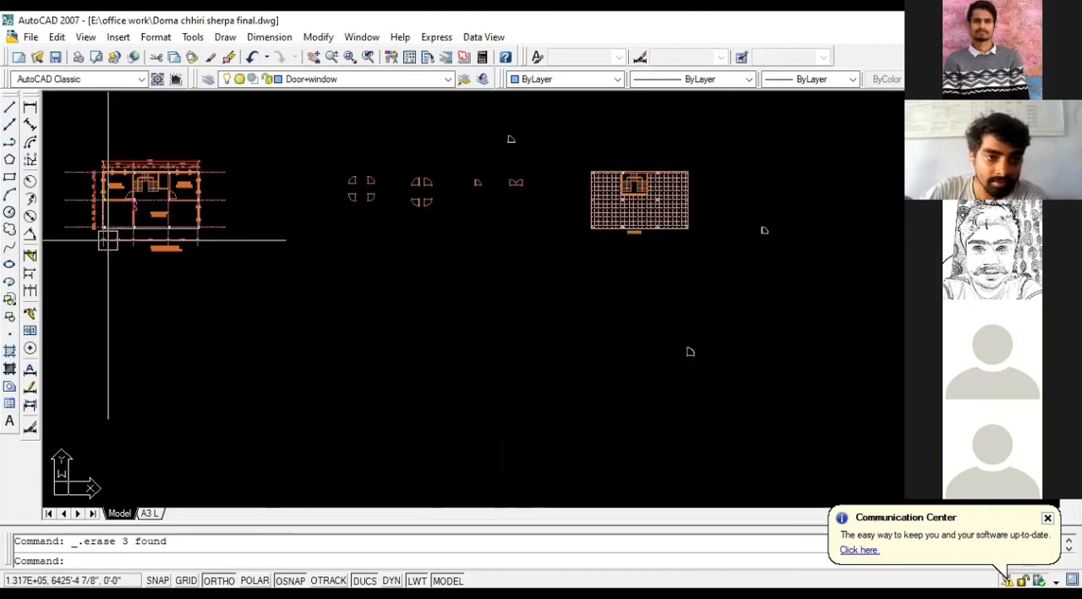
scroll(232, 169, down, 2)
scroll(198, 173, up, 3)
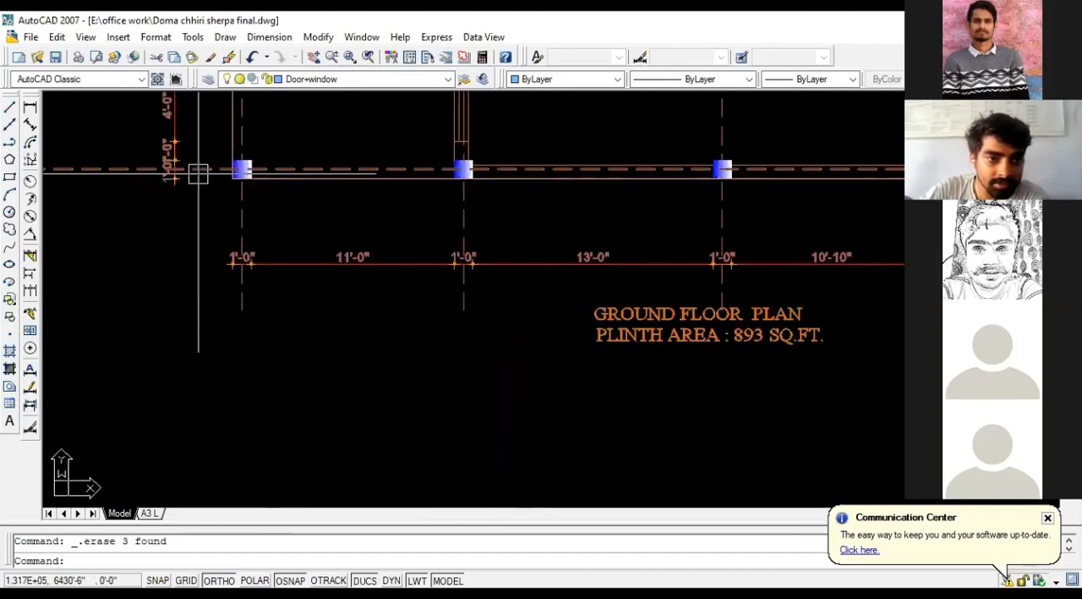
text(o)
key(Return)
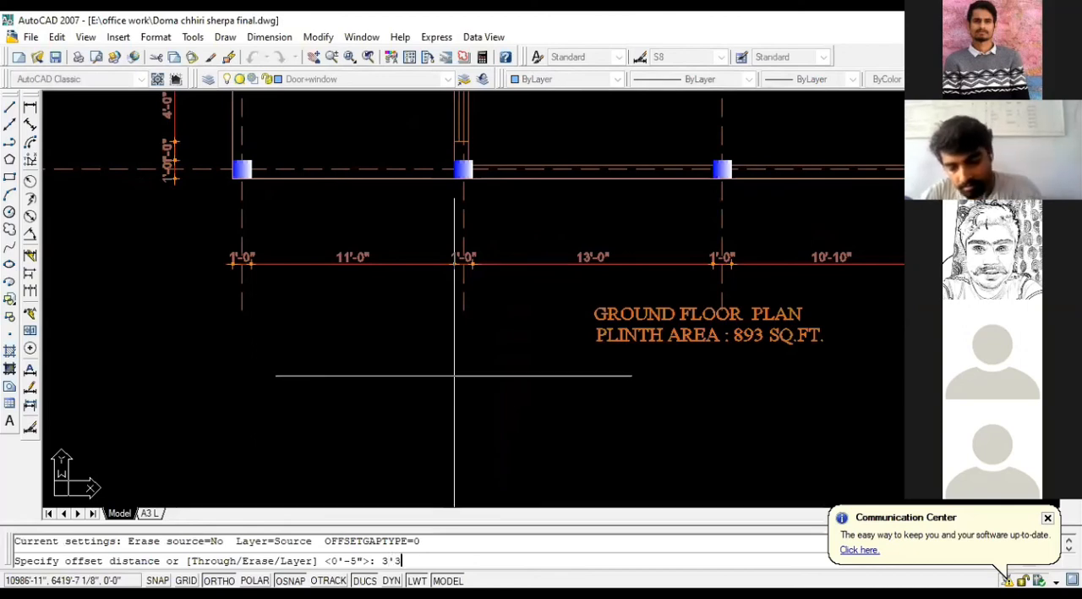
key(Return)
click(326, 170)
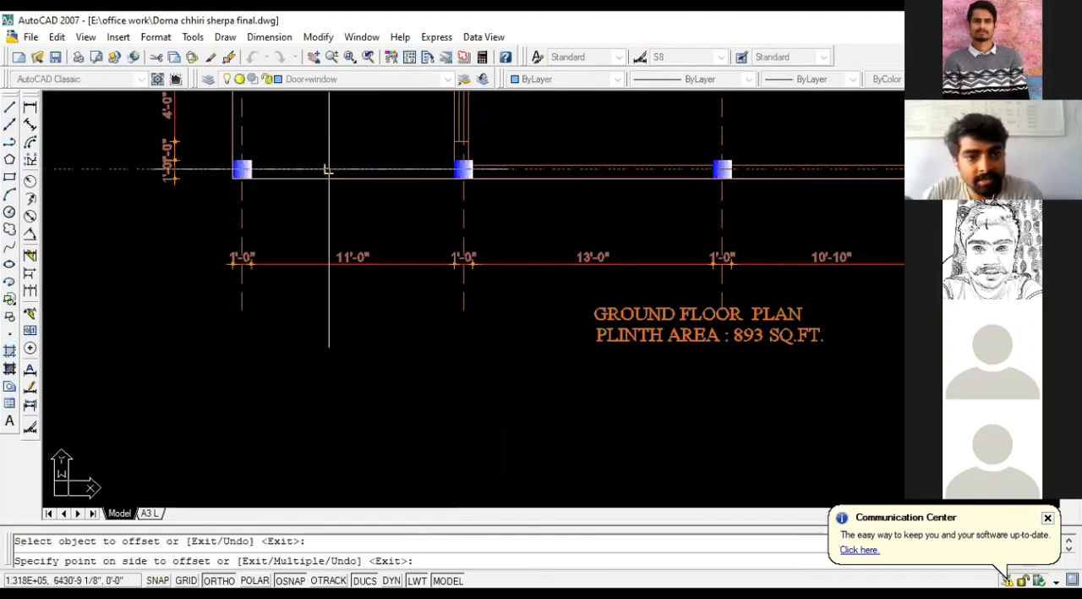
click(331, 243)
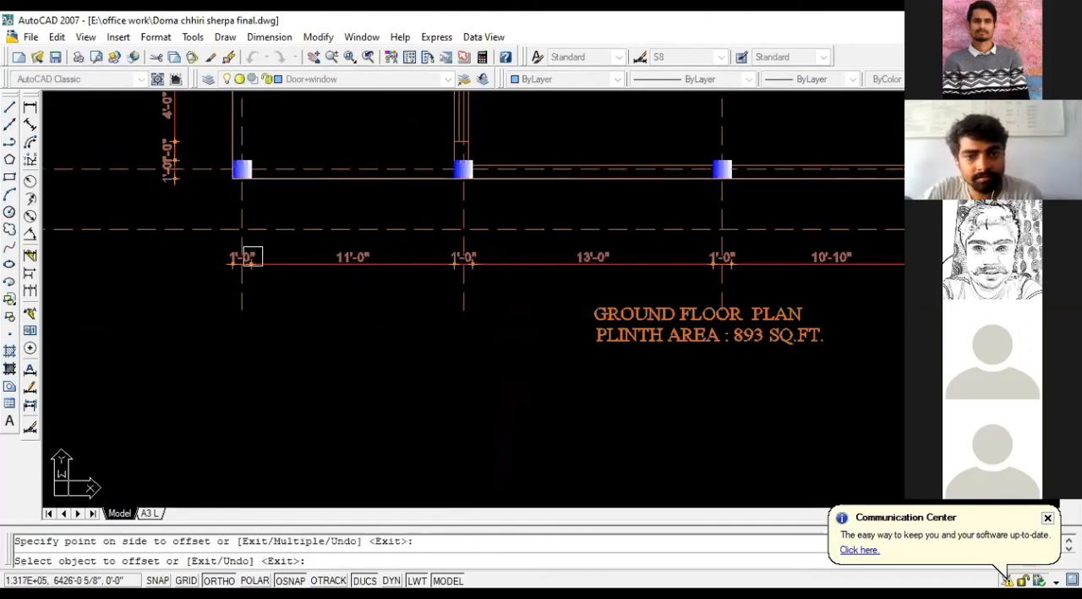
key(Escape)
Step: Erase the offset centreline below the ground floor plan's lower wall
click(378, 229)
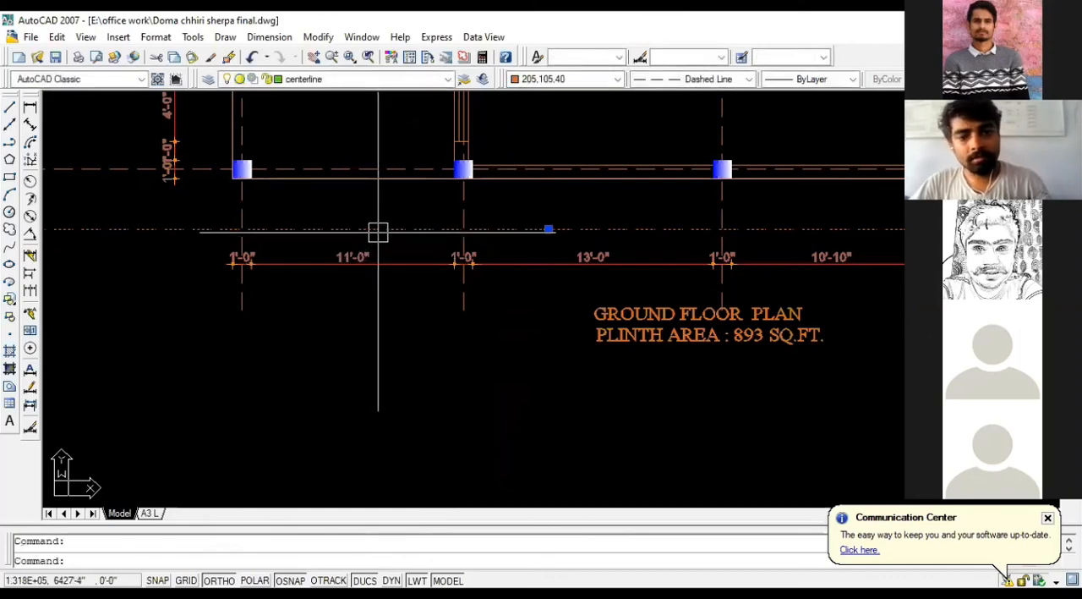
key(Delete)
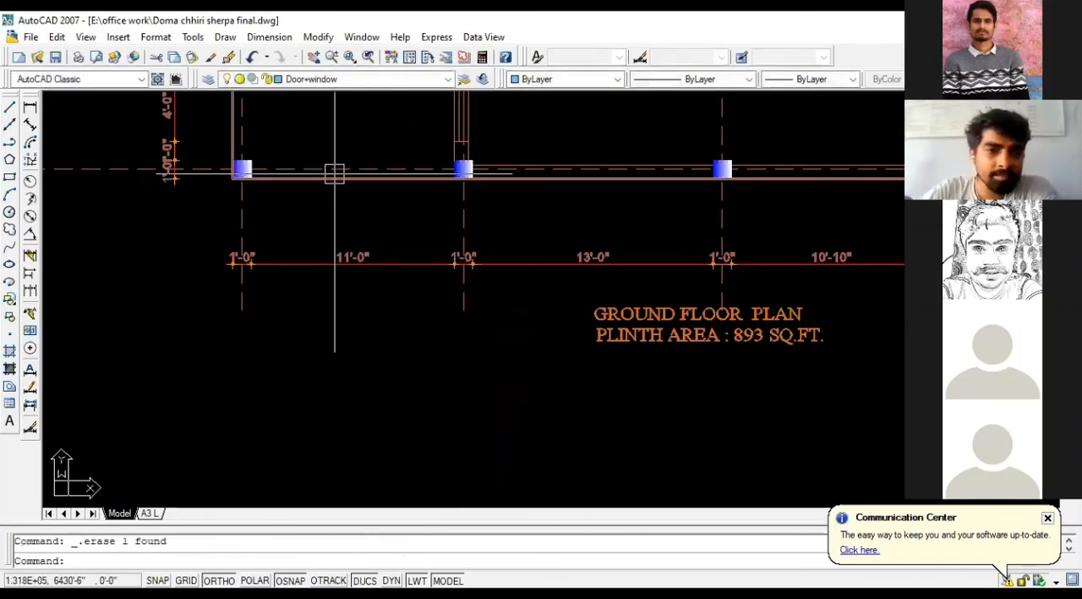
click(357, 180)
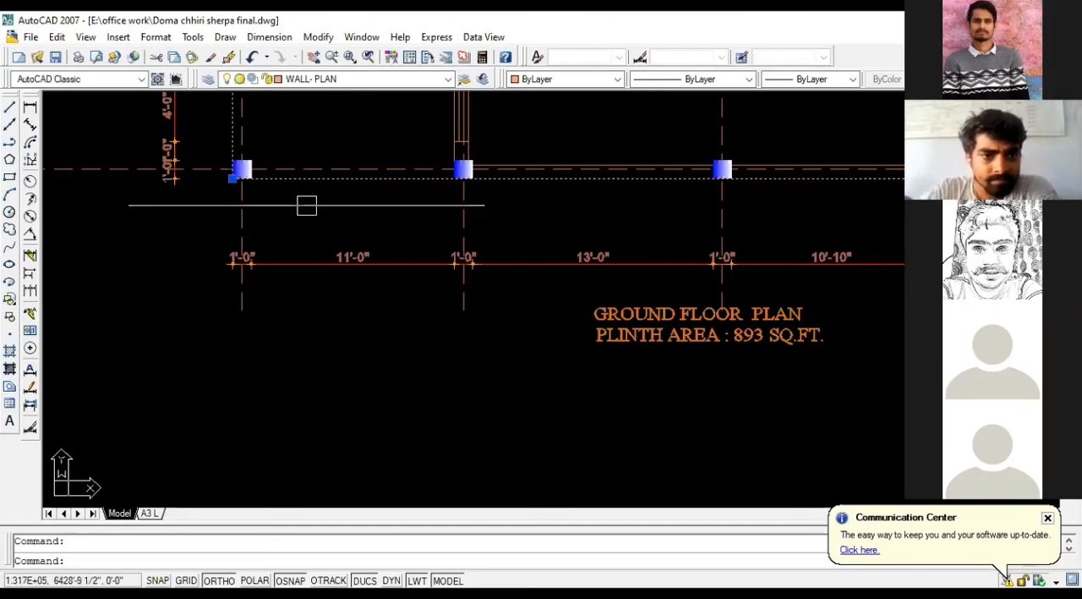
key(Escape)
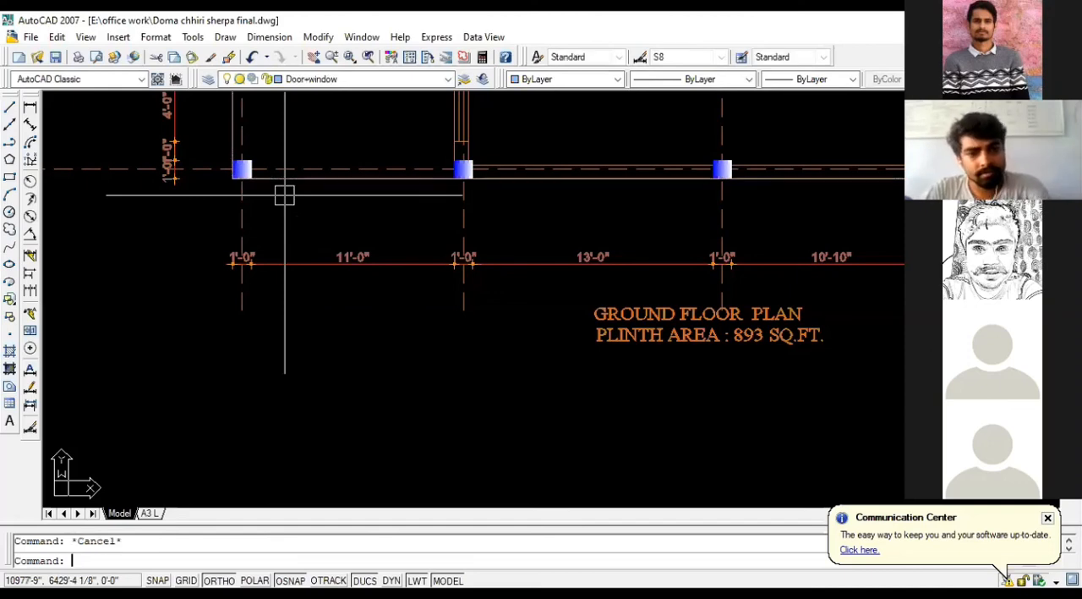
Step: Copy the mirrored elevation from its lower-right wall corner onto the rightmost construction line, just beneath the rotated ground floor plan
scroll(133, 218, down, 14)
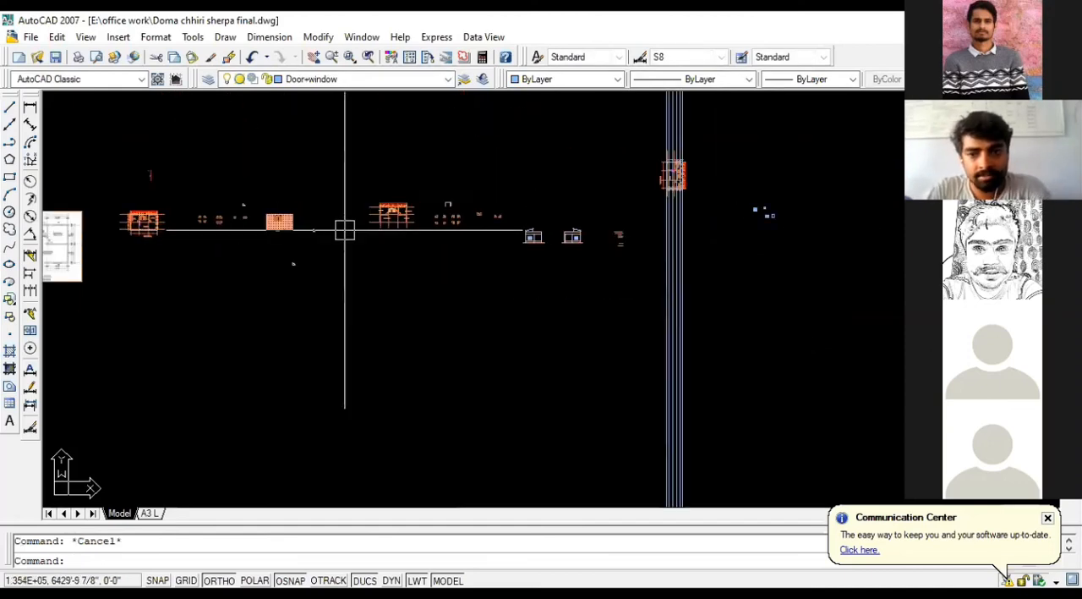
scroll(677, 186, up, 5)
scroll(687, 180, up, 4)
scroll(686, 181, down, 4)
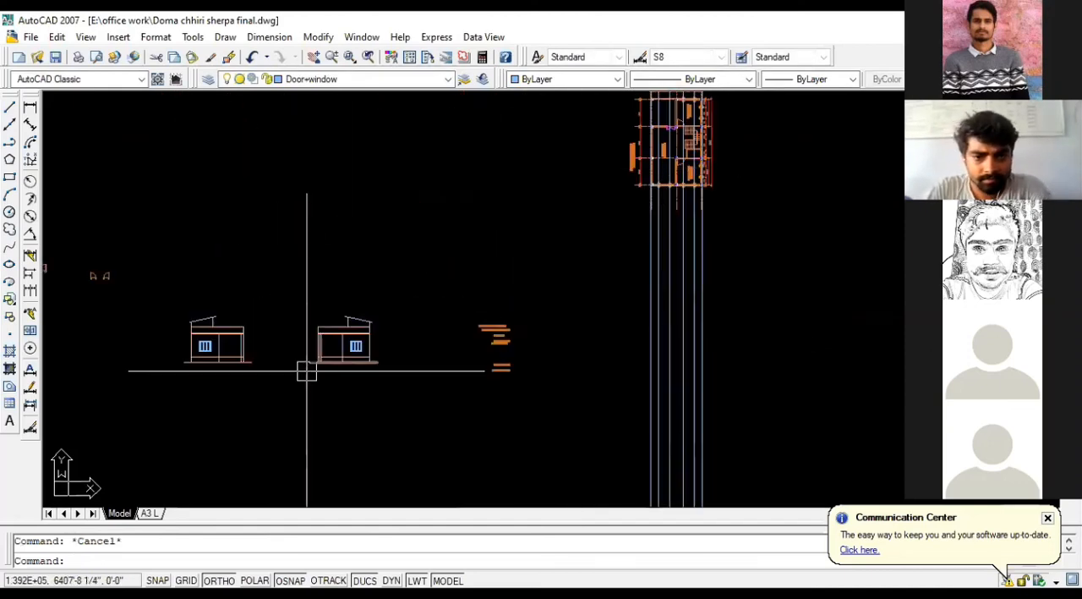
scroll(307, 370, up, 4)
scroll(364, 313, down, 5)
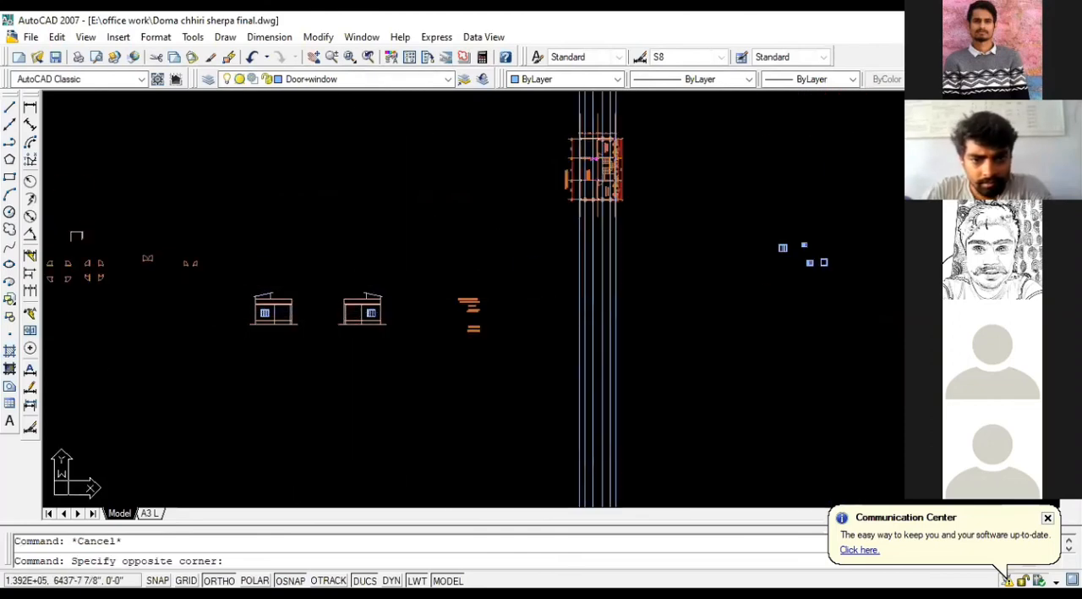
click(332, 274)
click(428, 342)
text(C)
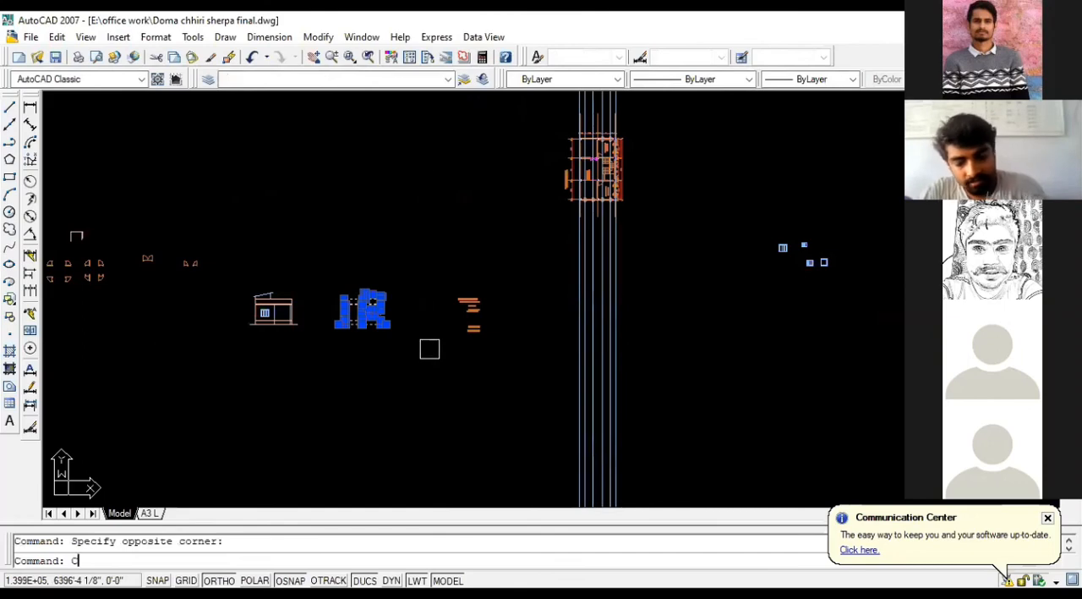
text(O)
key(space)
scroll(404, 333, up, 5)
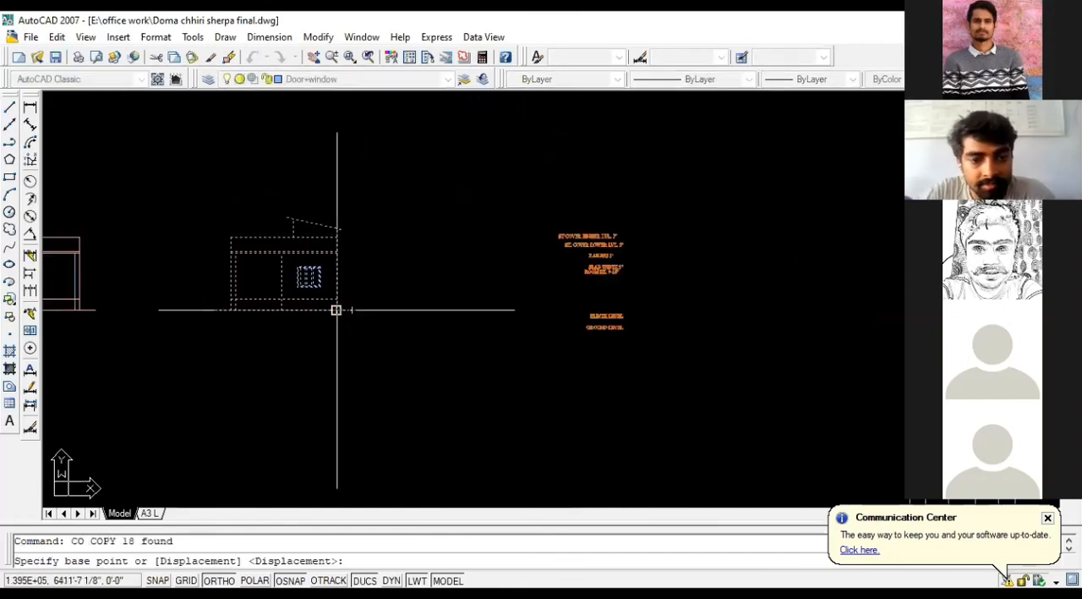
click(336, 309)
scroll(260, 411, down, 4)
scroll(559, 253, up, 5)
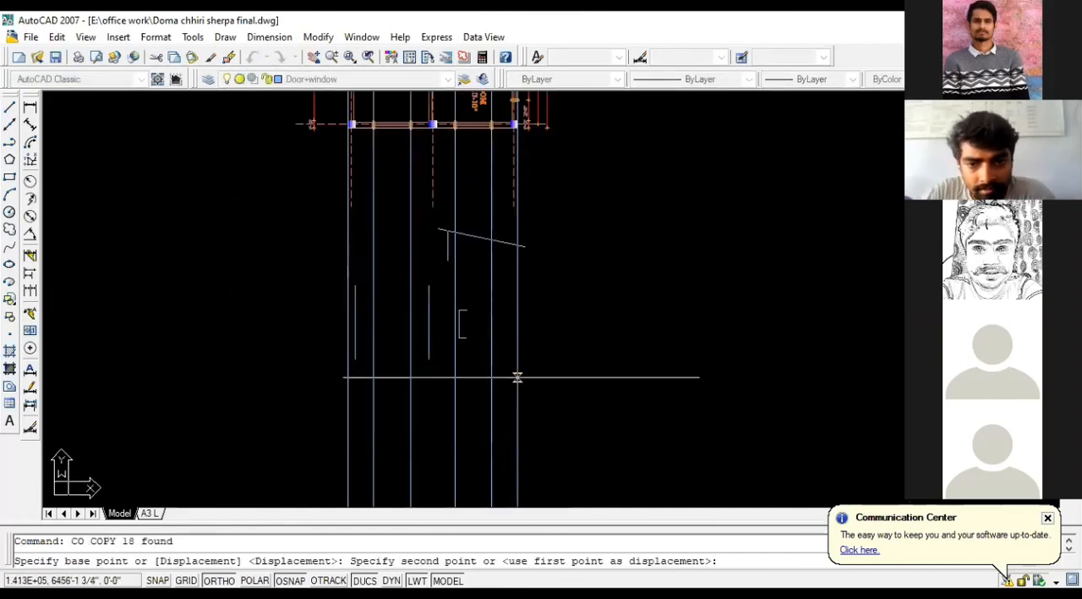
click(517, 383)
key(Escape)
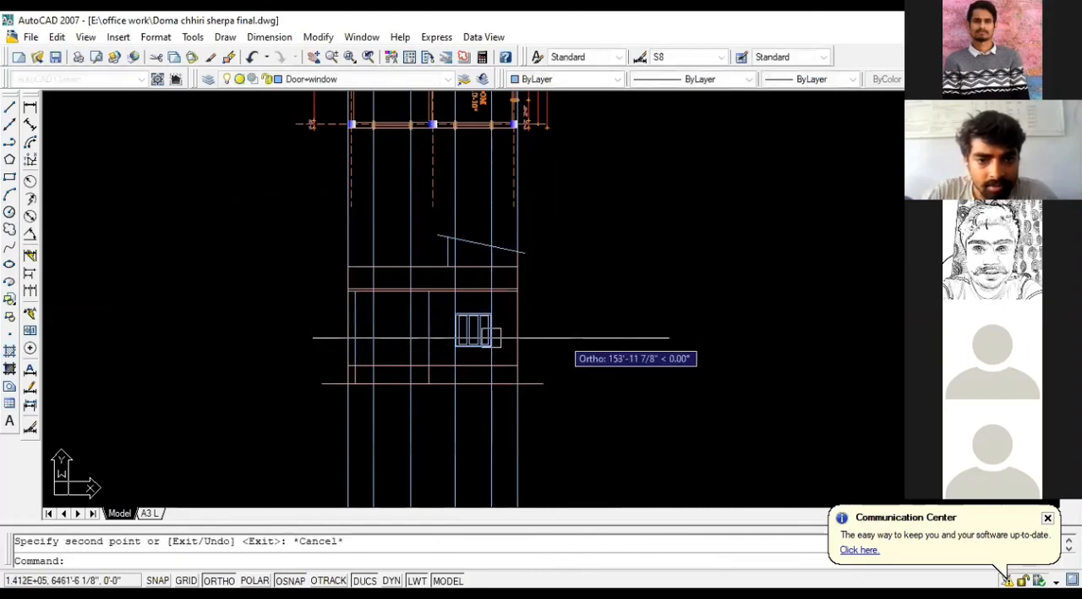
Step: Erase the inner vertical lines near the left wall and at mid-width of the copied elevation
scroll(423, 318, up, 2)
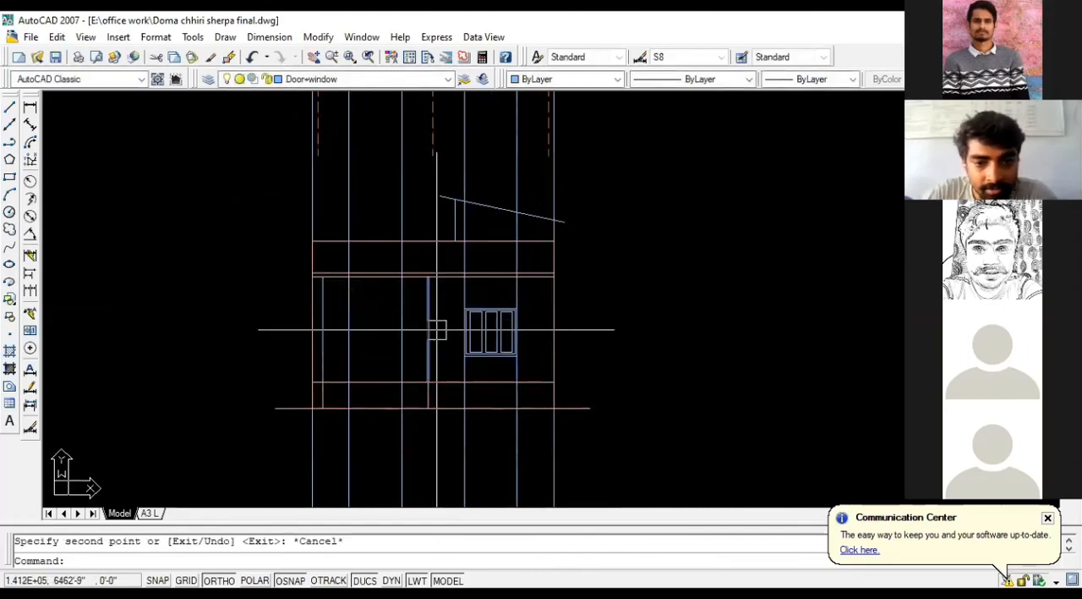
scroll(325, 333, up, 1)
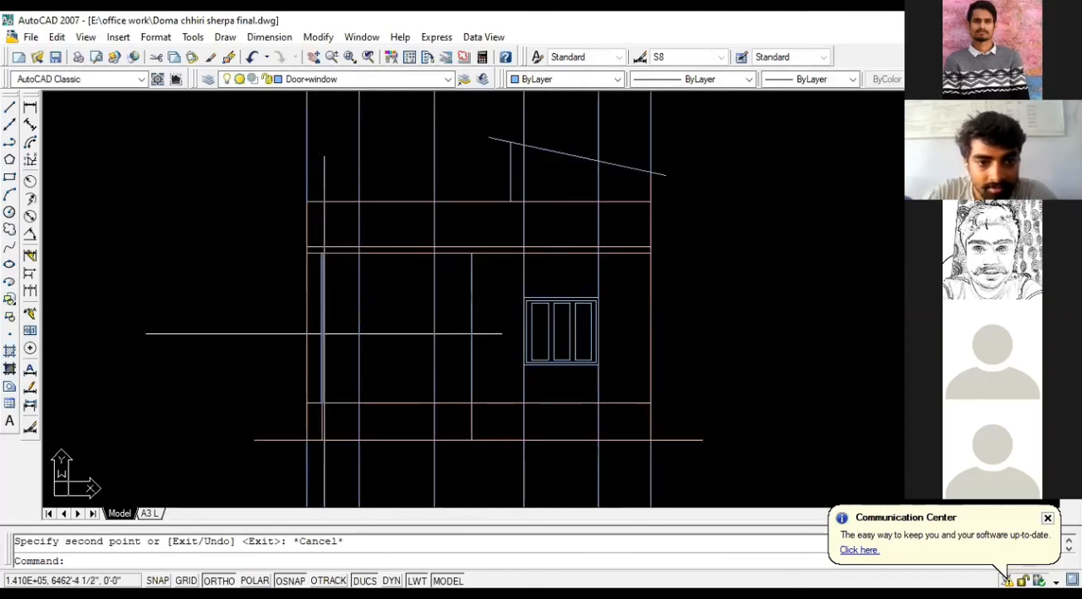
click(322, 333)
click(322, 404)
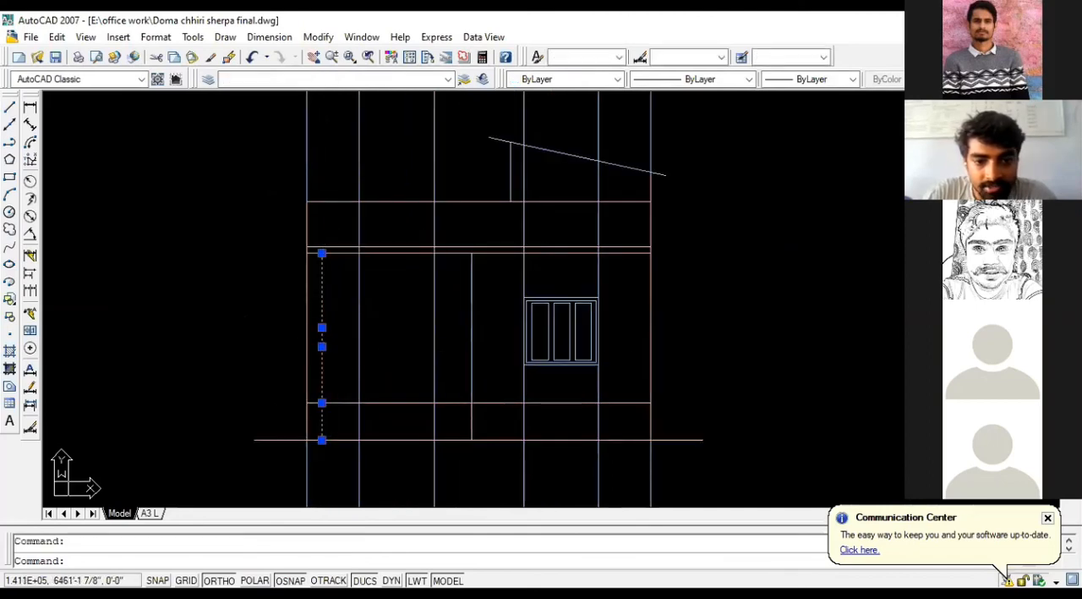
key(Delete)
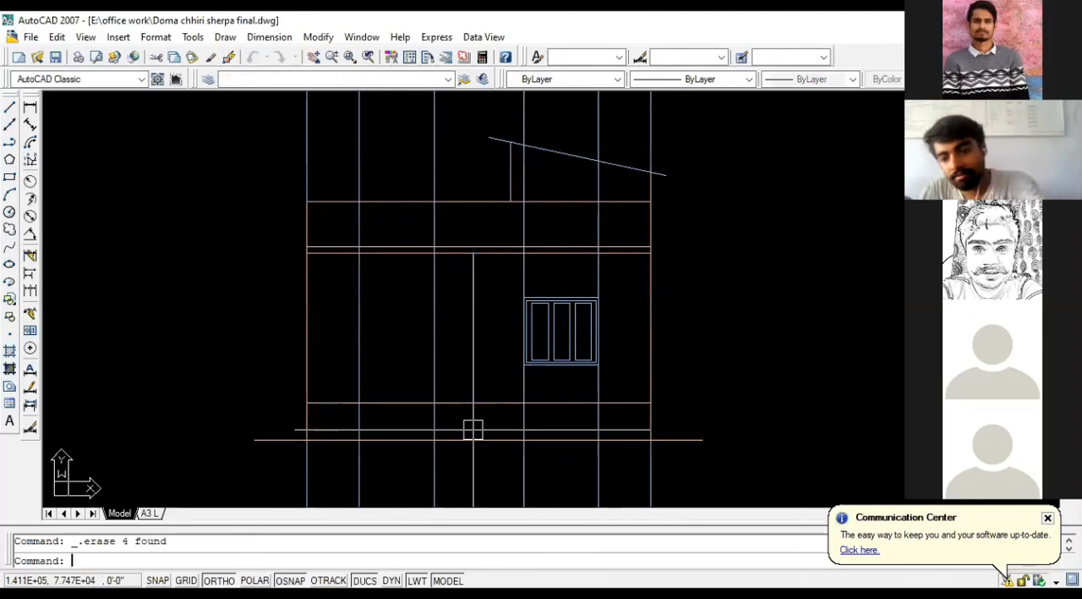
Step: Copy the right window horizontally so it fits between the left pair of window construction lines
click(482, 280)
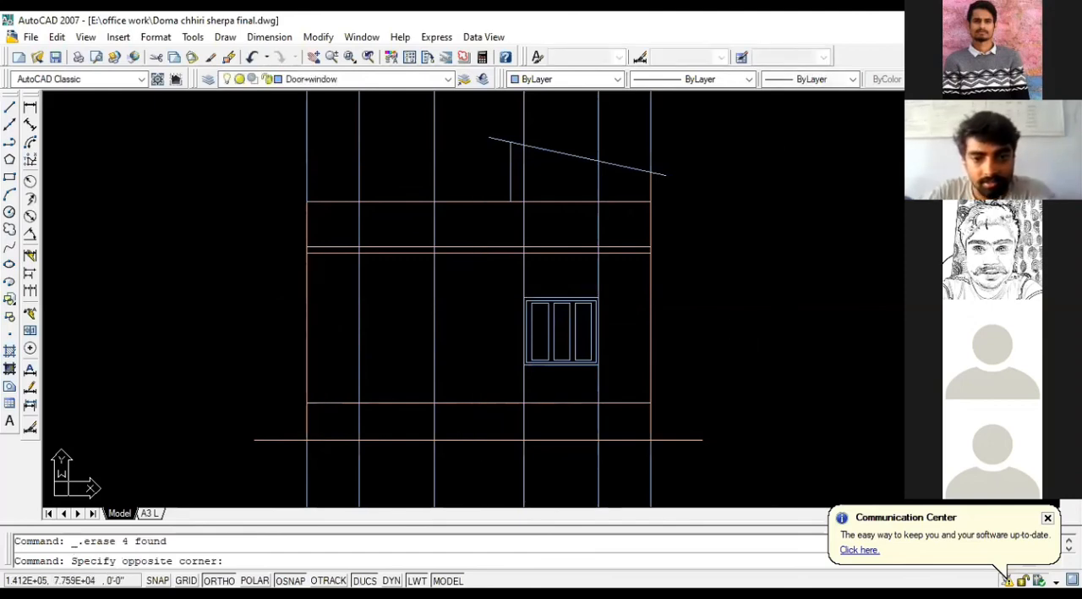
click(635, 375)
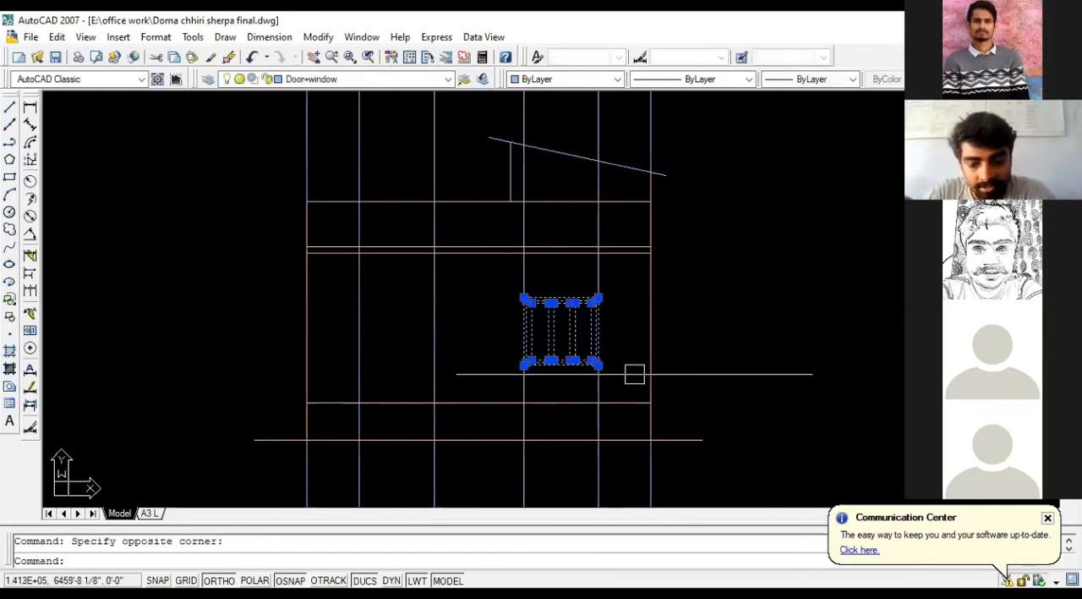
text(CO)
key(Return)
click(601, 364)
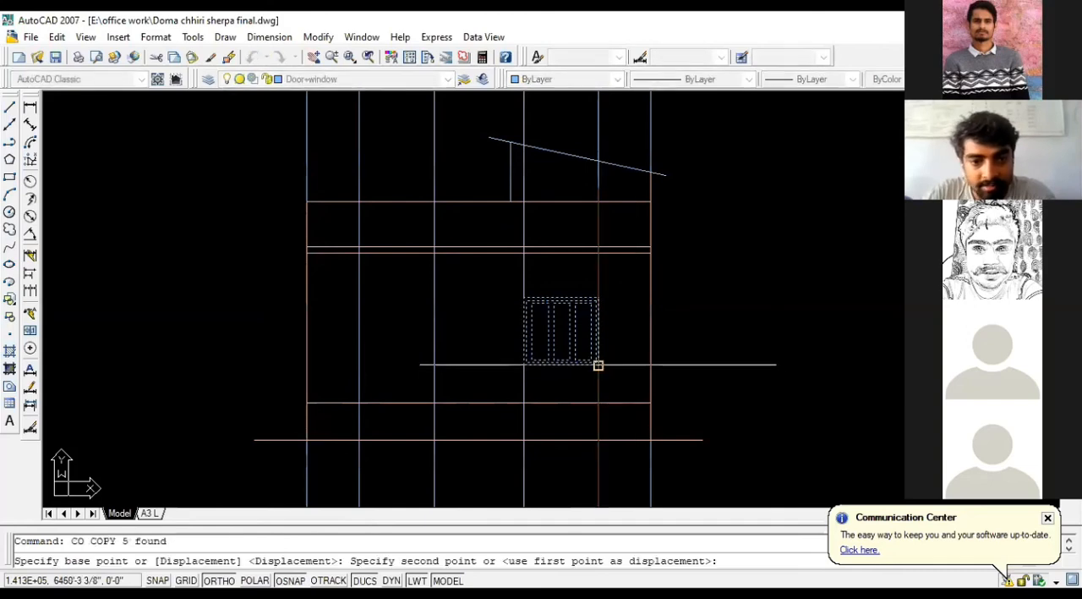
click(433, 366)
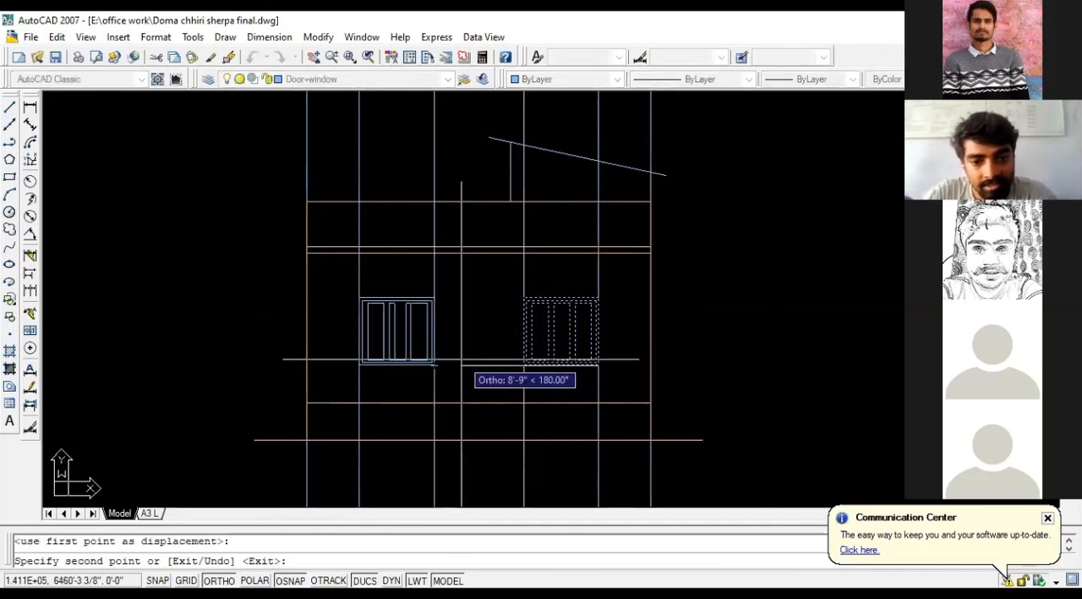
key(Escape)
Step: Examine the new elevation's roof, walls and windows against the rotated ground floor plan above it
scroll(730, 294, down, 3)
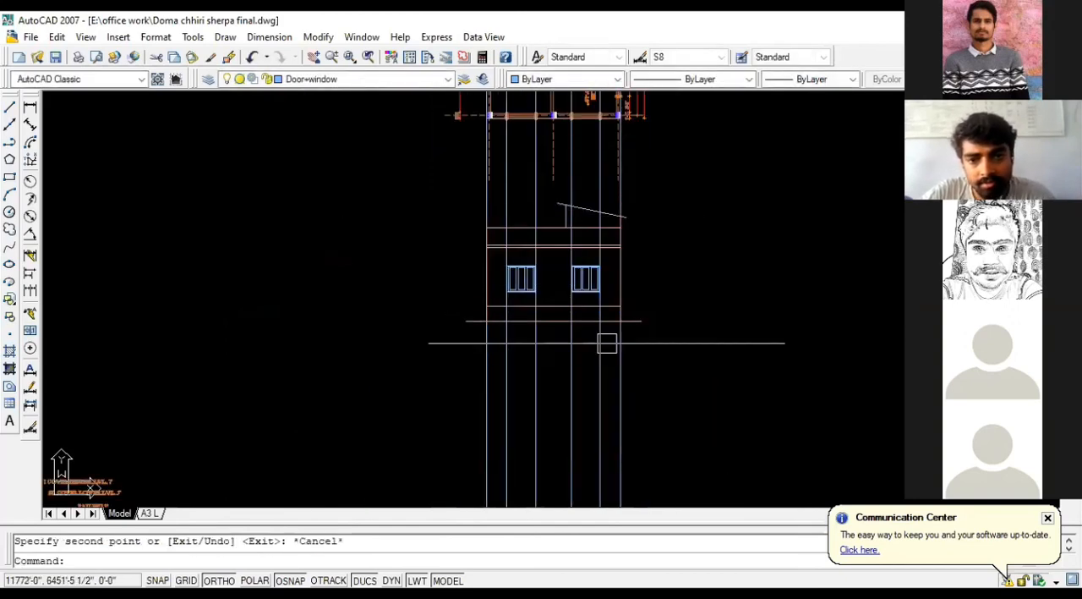
scroll(537, 341, down, 2)
scroll(528, 388, up, 4)
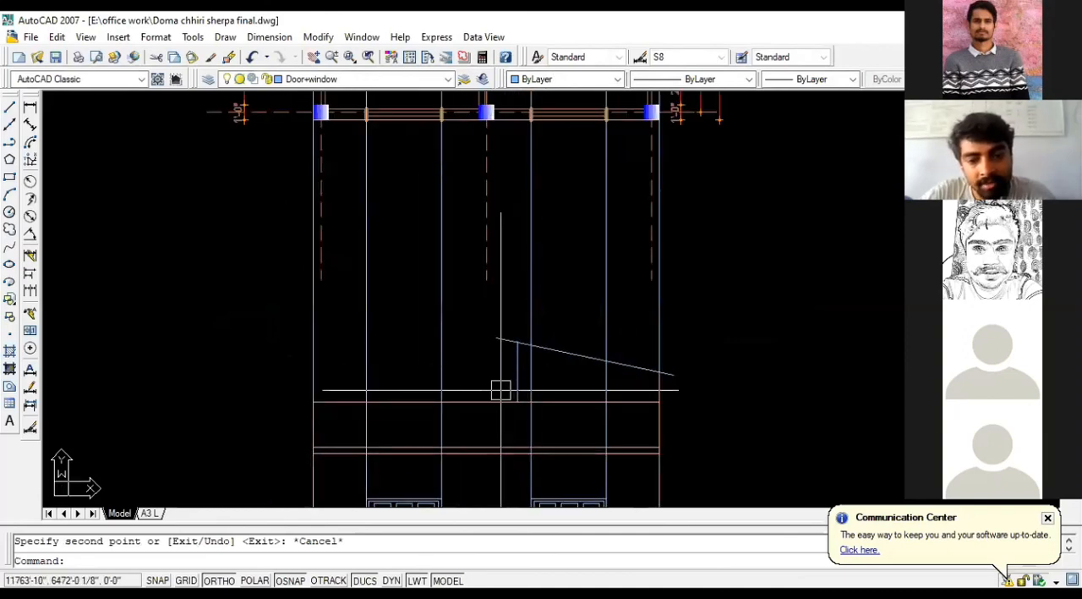
scroll(548, 406, down, 3)
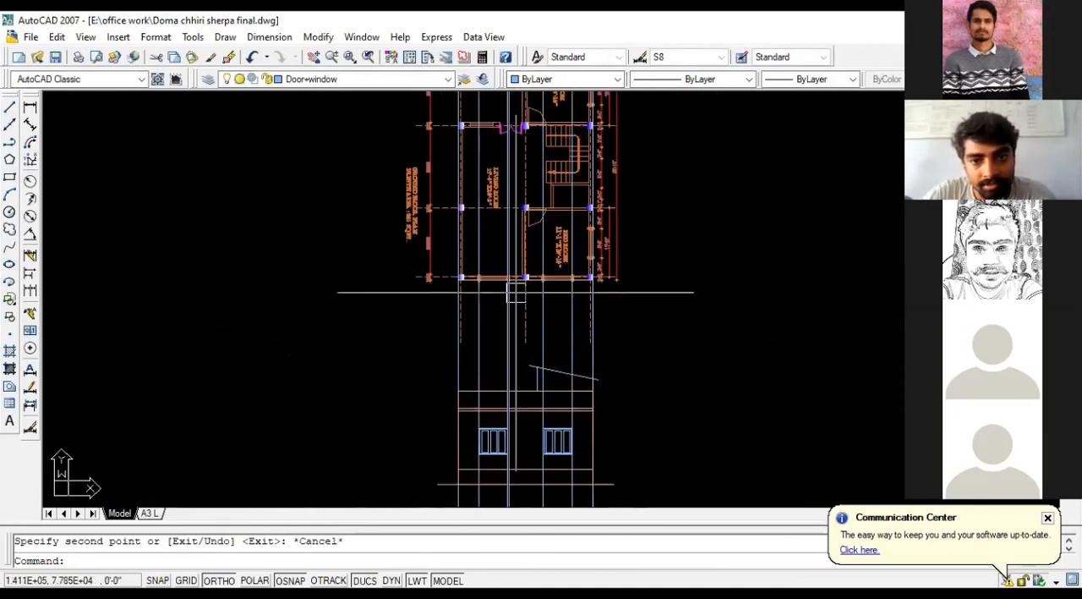
scroll(537, 136, up, 3)
scroll(543, 132, down, 5)
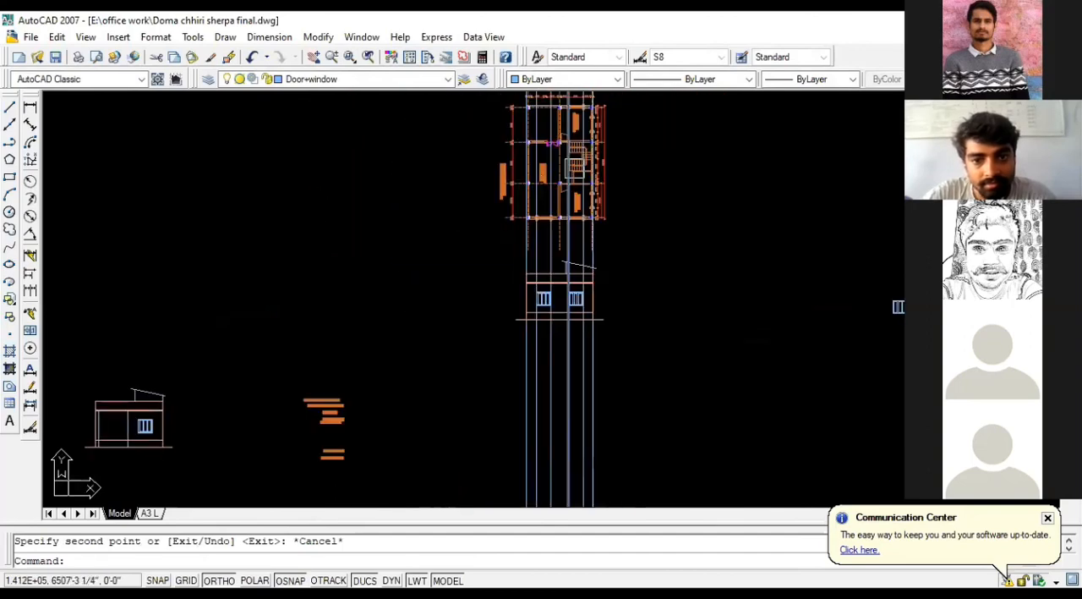
click(493, 251)
click(646, 359)
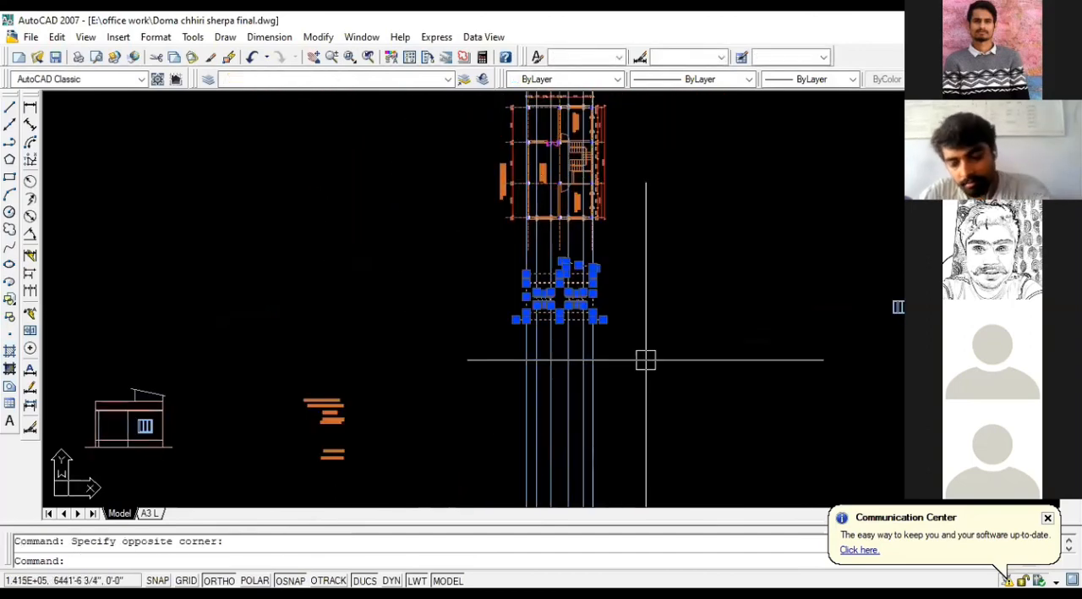
key(Escape)
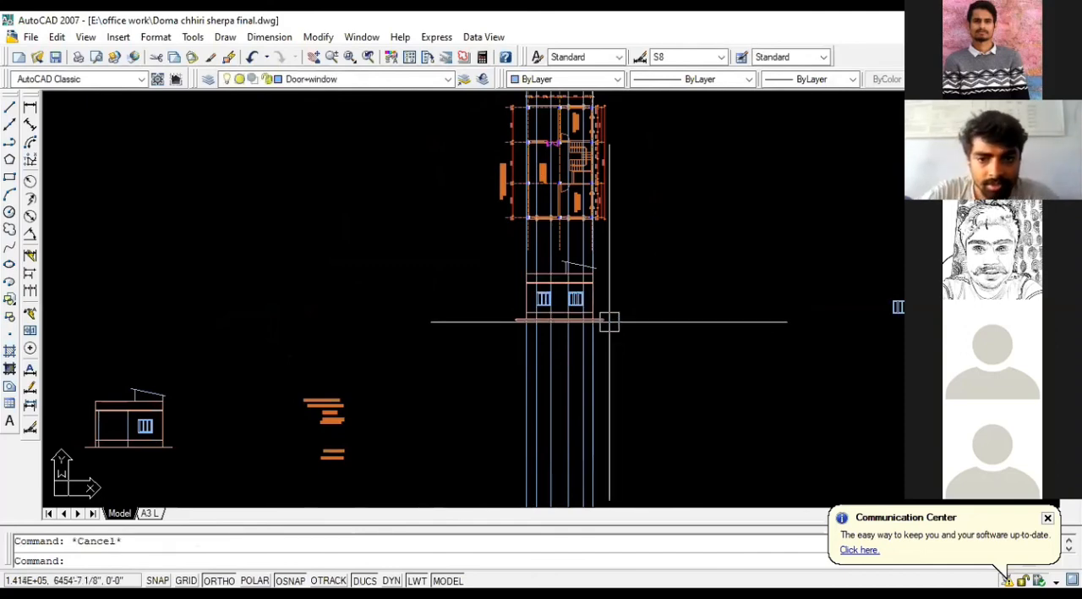
Step: Add a vertical linear dimension from the left window's sill down to the plinth line
scroll(609, 321, up, 2)
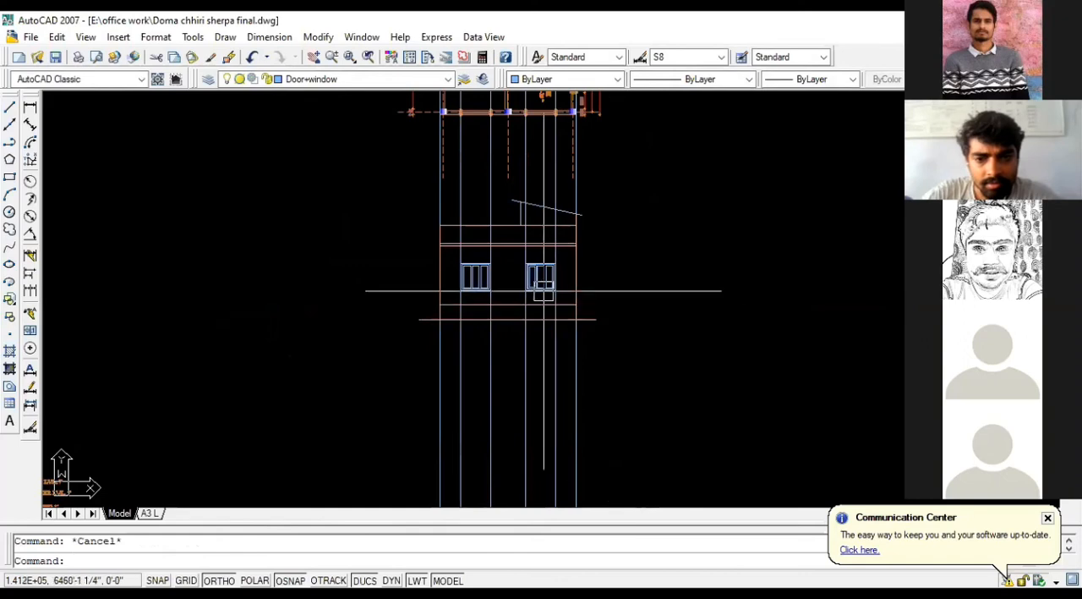
scroll(544, 292, up, 6)
scroll(545, 302, down, 4)
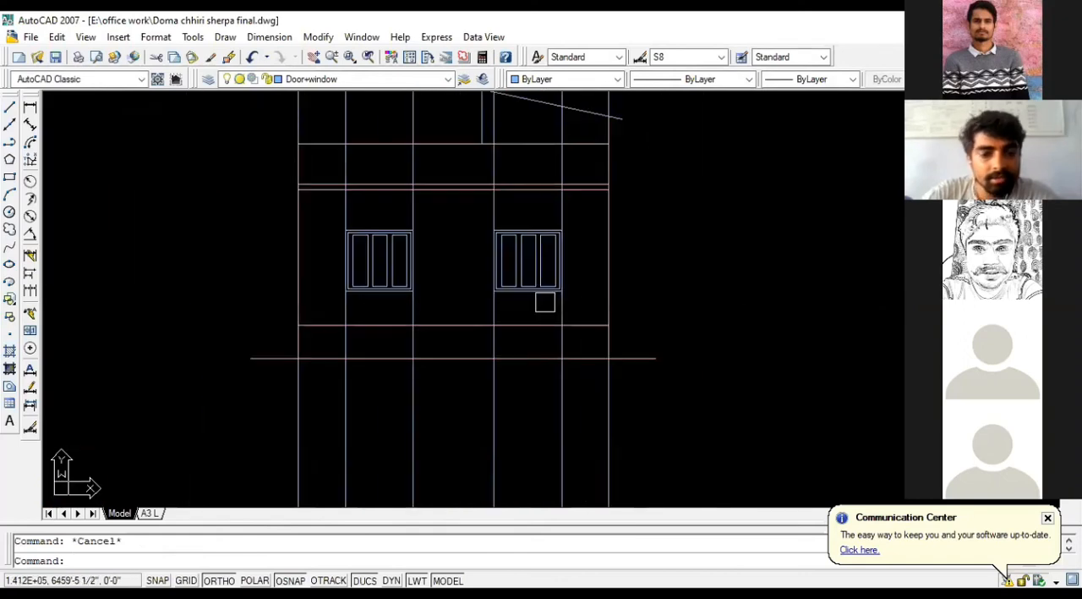
scroll(520, 301, up, 2)
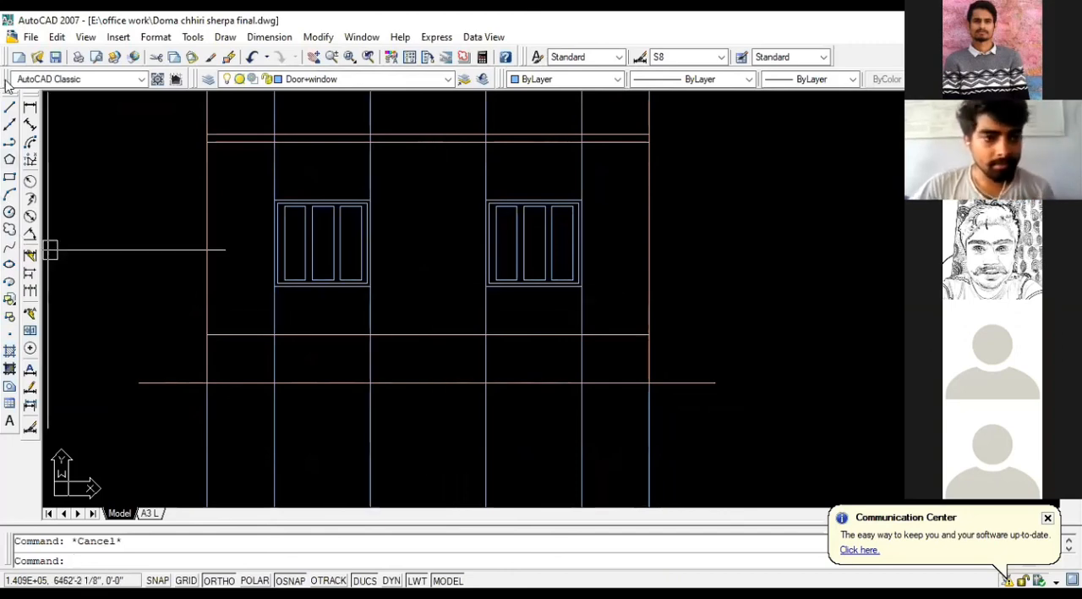
click(29, 107)
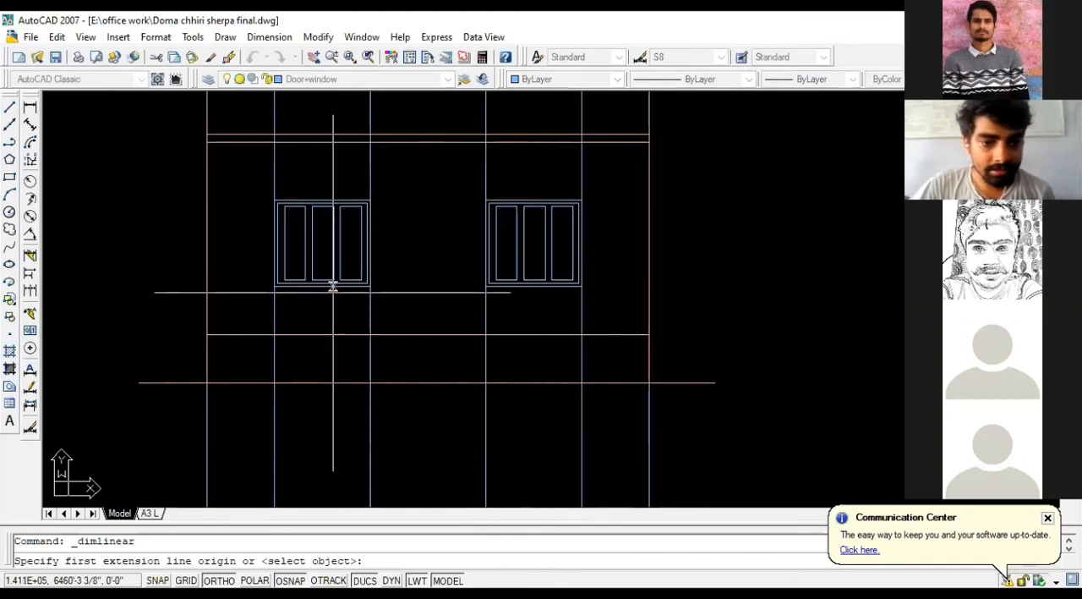
scroll(333, 279, up, 3)
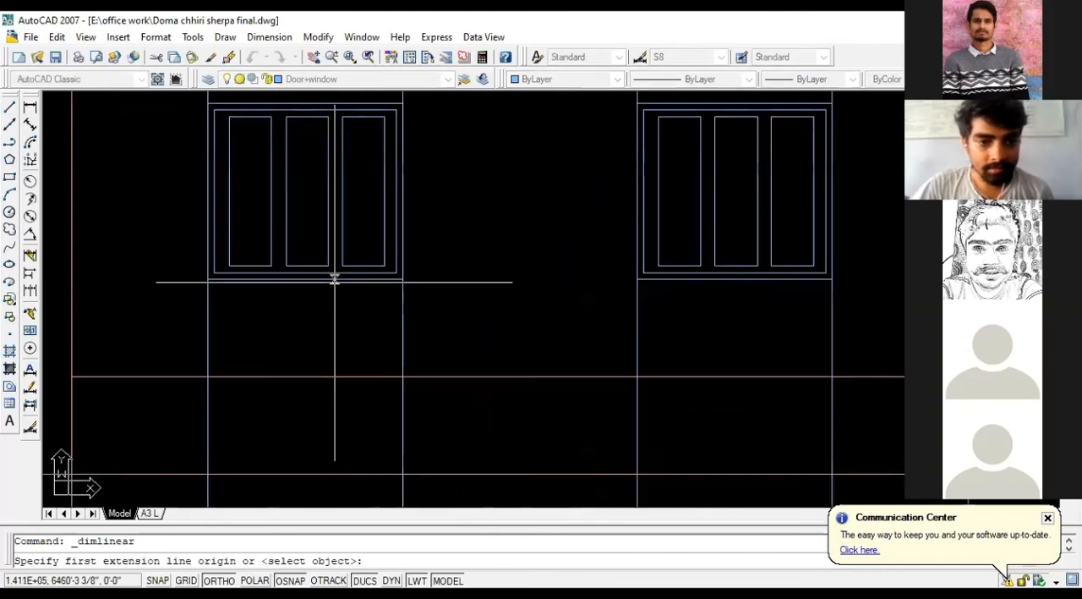
click(334, 280)
click(335, 375)
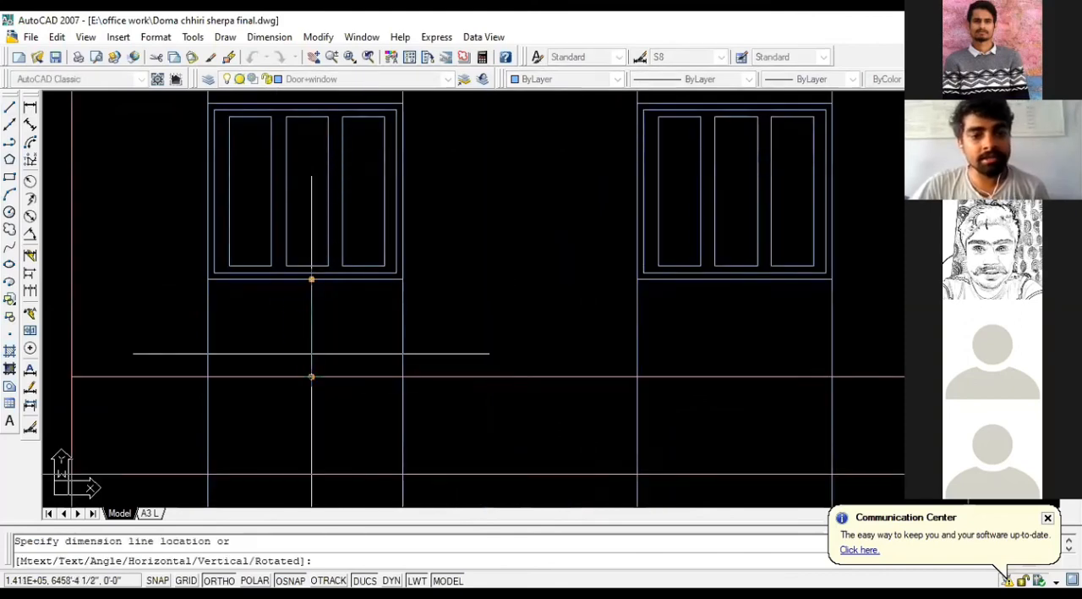
click(311, 355)
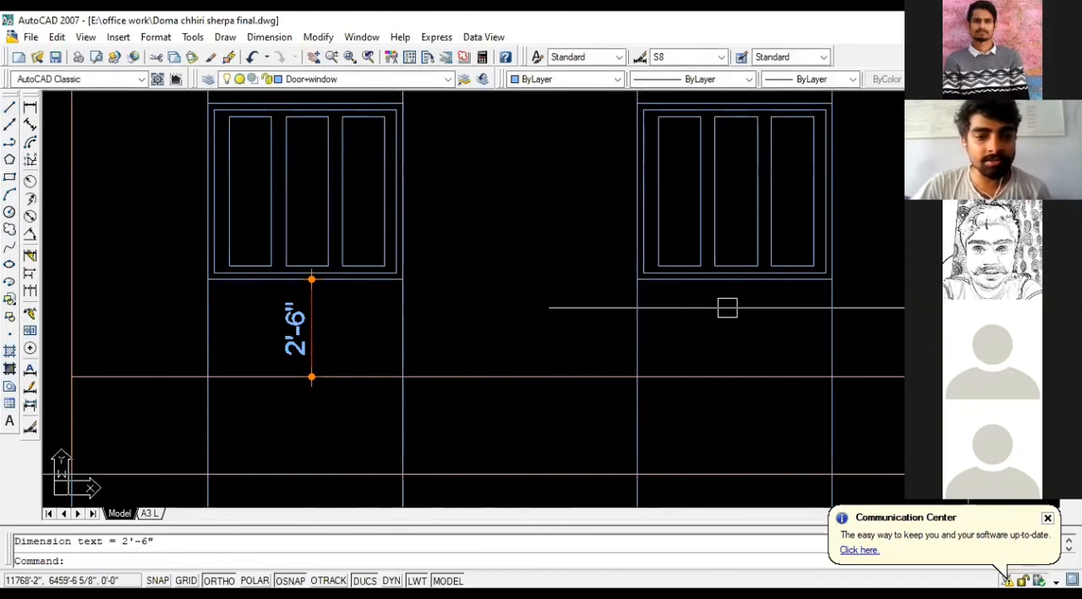
Step: Erase the sill height dimension below the left window
scroll(325, 296, down, 2)
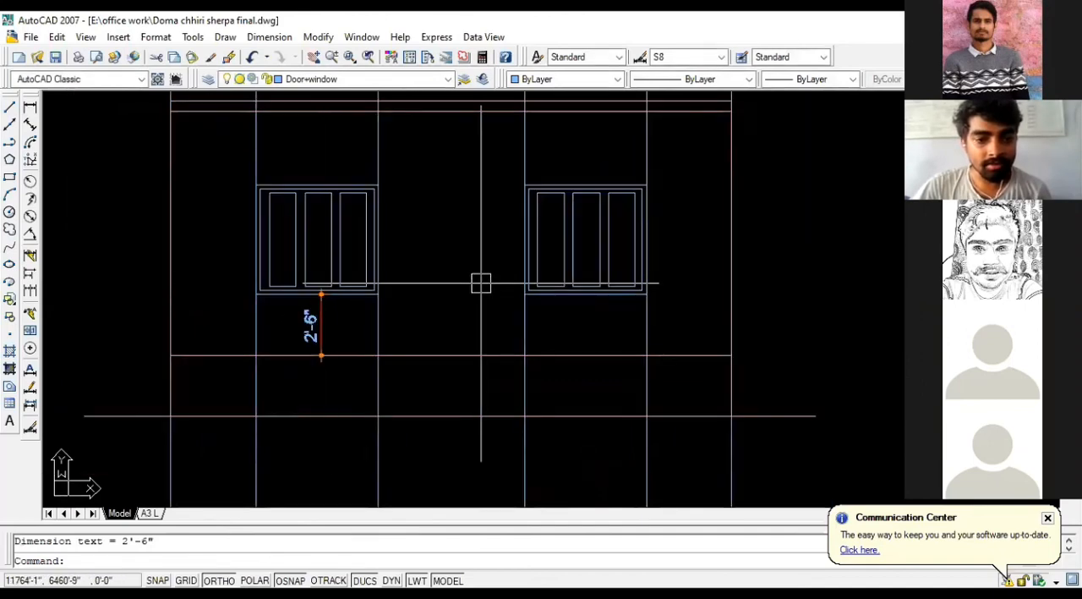
click(321, 315)
key(Delete)
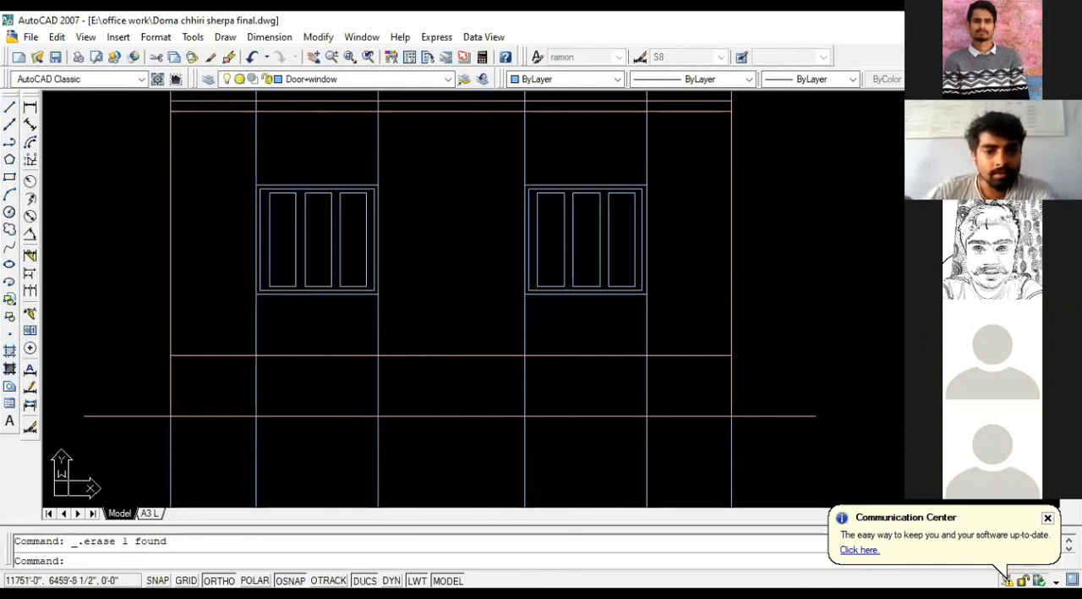
Step: Select the whole two-window elevation drawn on the construction lines beneath the rotated floor plan
scroll(394, 267, down, 1)
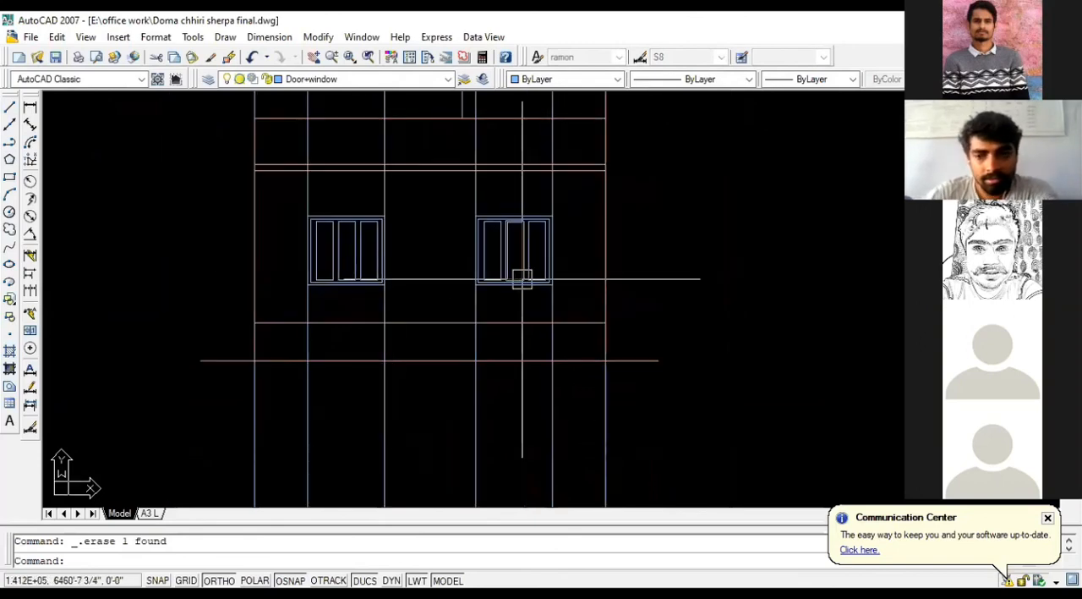
scroll(521, 279, down, 3)
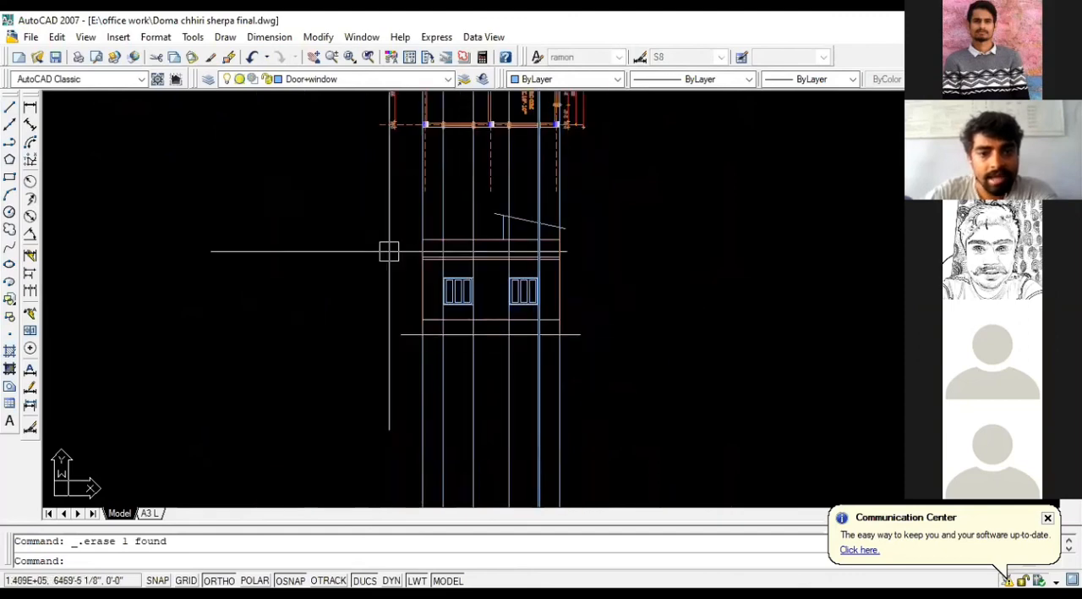
click(345, 203)
click(583, 366)
scroll(618, 377, down, 1)
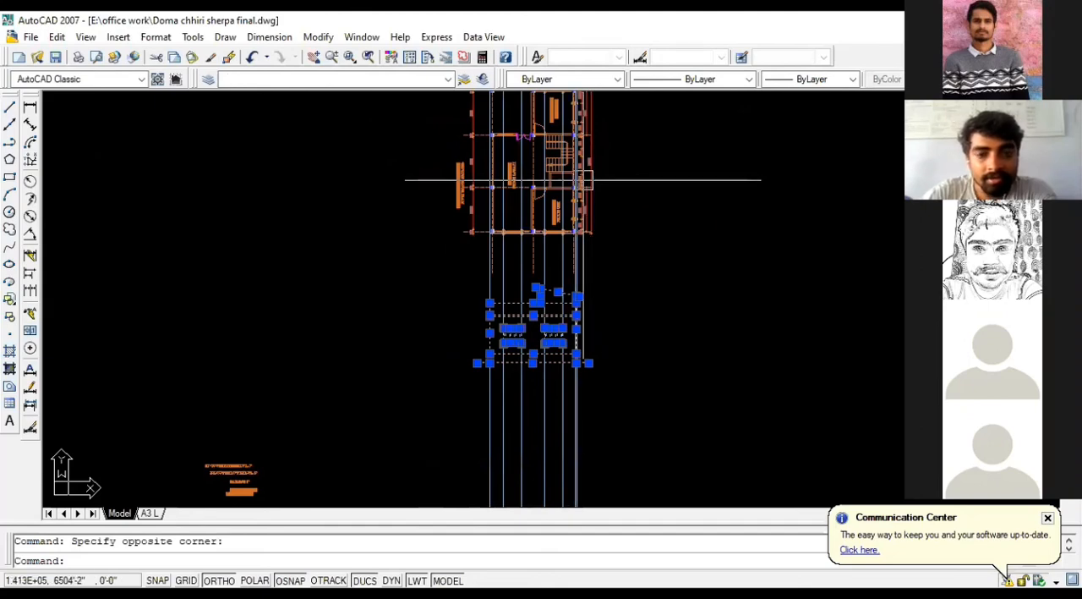
Step: Examine the original ground floor plan's bedrooms, staircase, living room, window positions and dimension strings
scroll(595, 186, down, 2)
scroll(520, 247, up, 3)
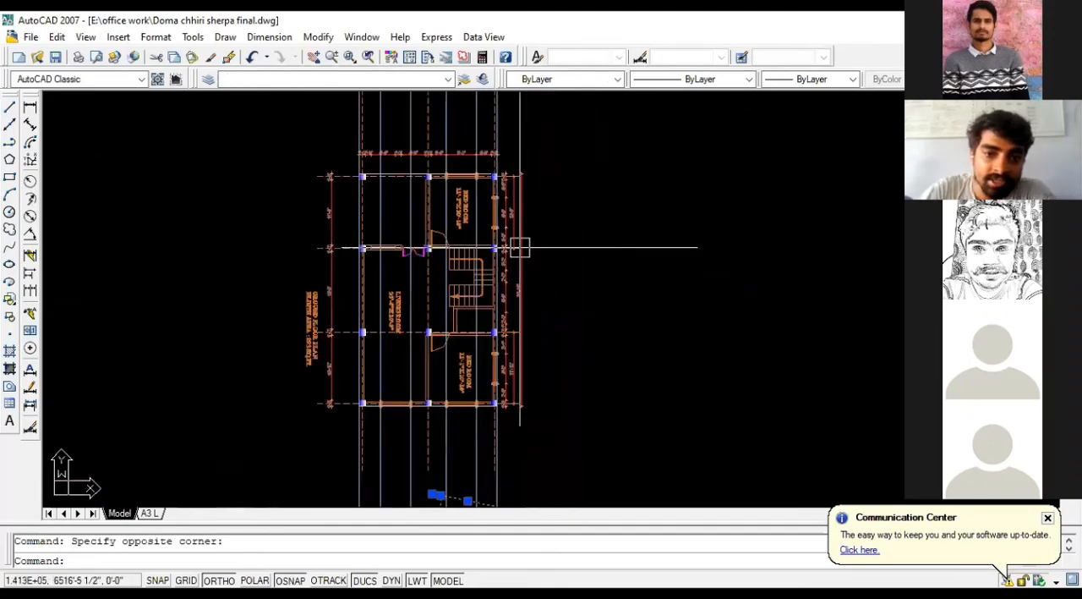
scroll(520, 247, up, 1)
scroll(696, 229, down, 8)
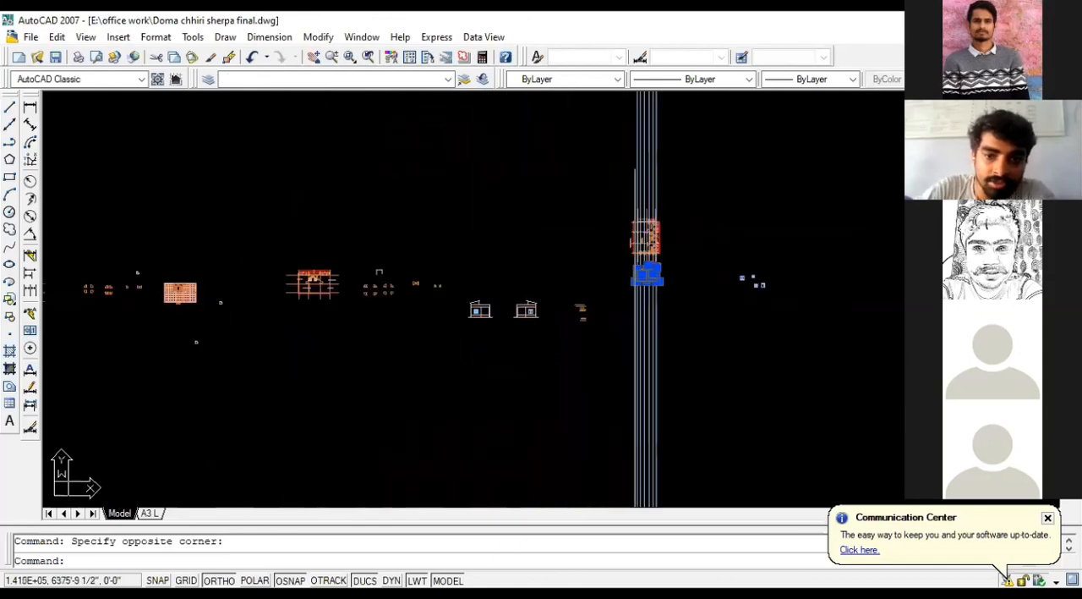
scroll(733, 279, down, 2)
scroll(271, 296, up, 6)
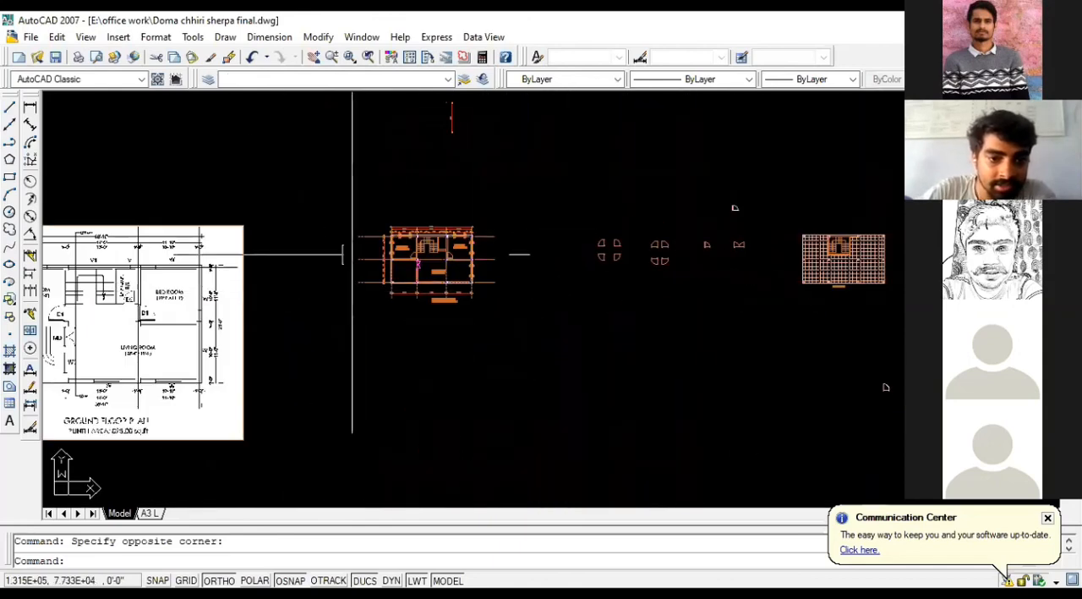
scroll(427, 263, up, 4)
scroll(427, 170, up, 5)
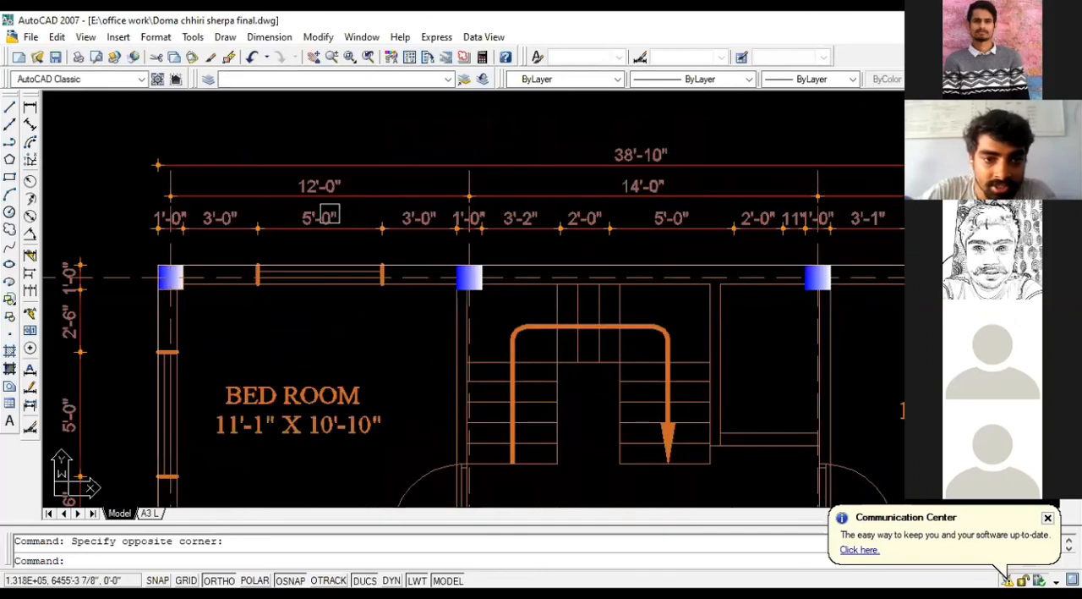
scroll(143, 230, down, 3)
scroll(215, 251, up, 2)
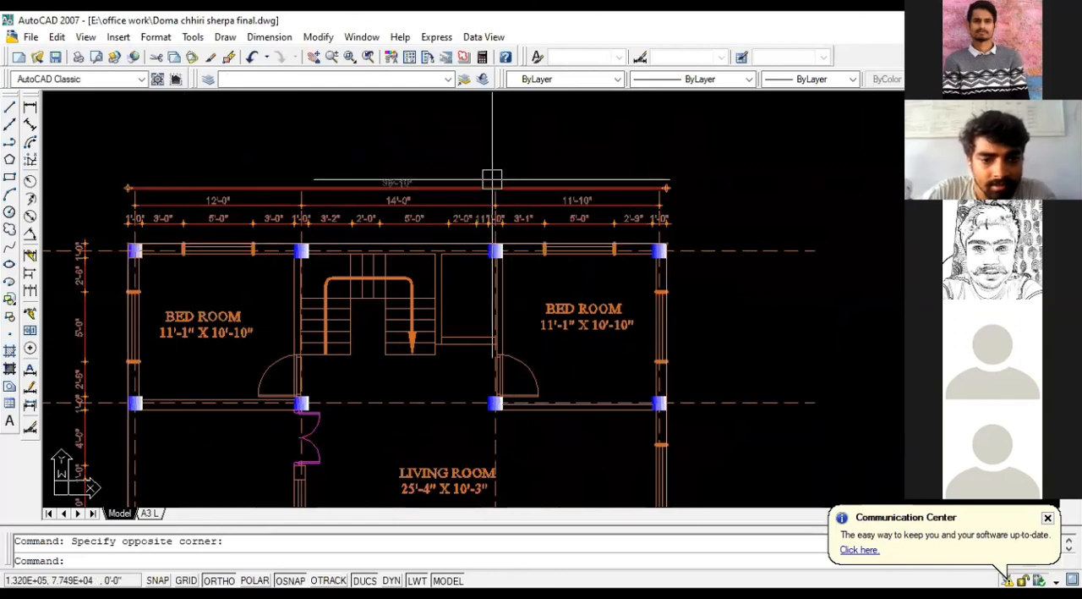
scroll(492, 179, down, 2)
scroll(234, 287, up, 3)
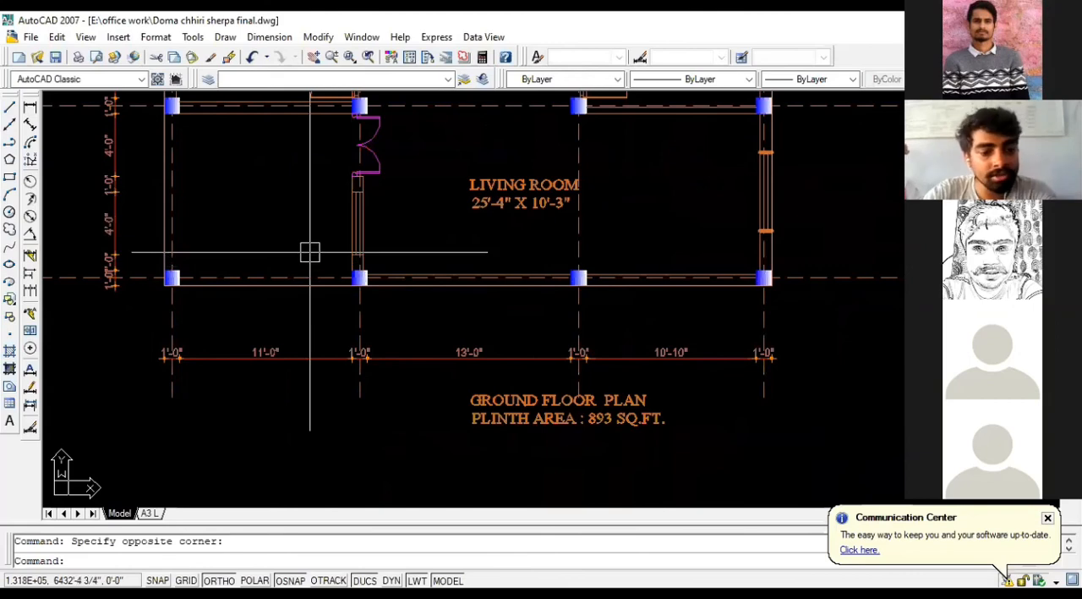
scroll(321, 265, down, 2)
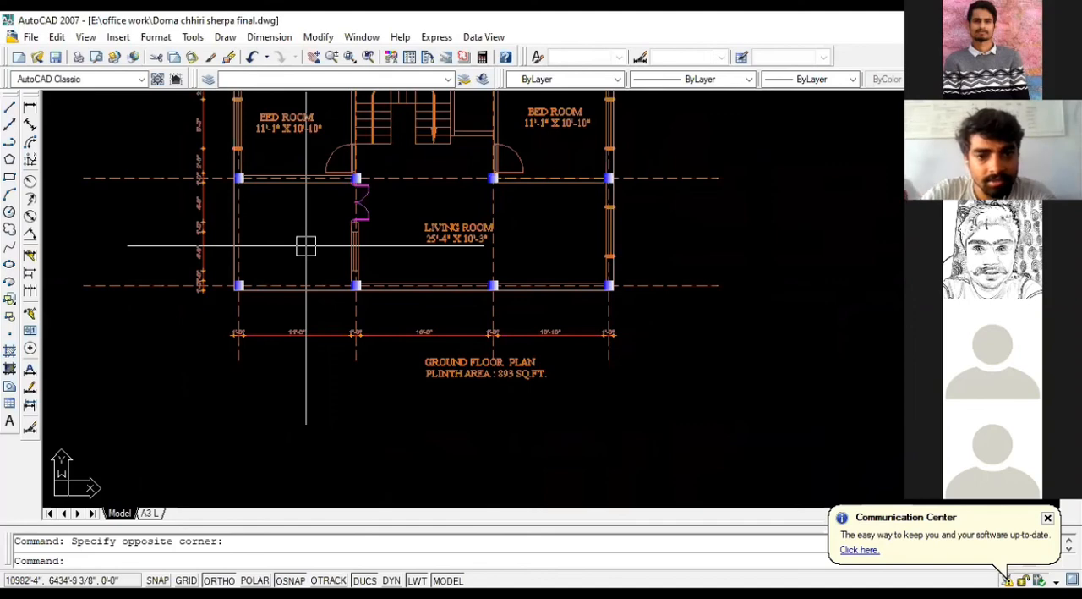
scroll(385, 334, down, 2)
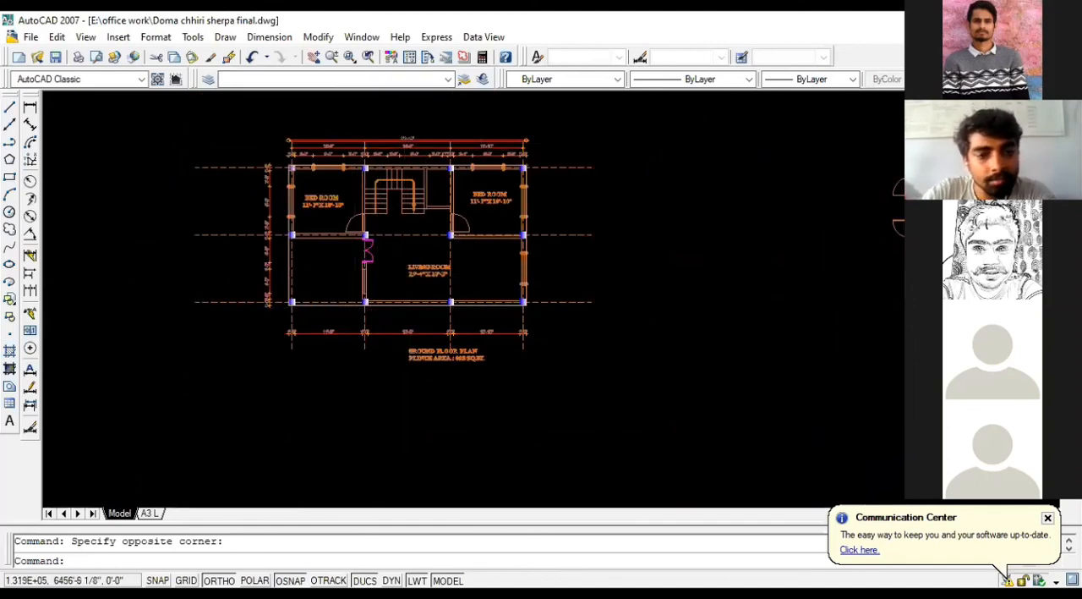
scroll(373, 145, up, 2)
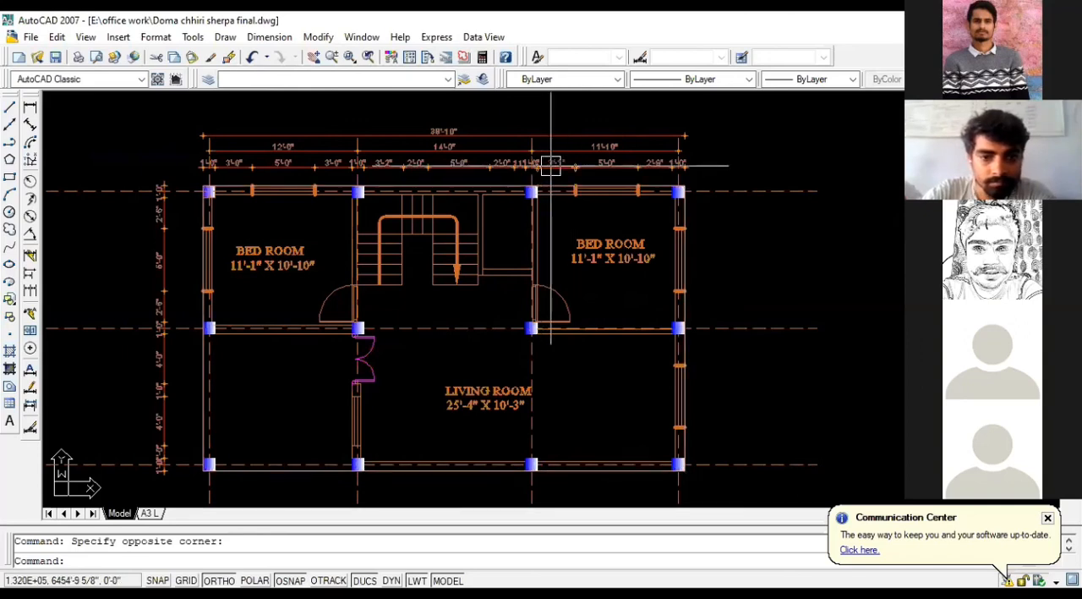
scroll(551, 165, down, 2)
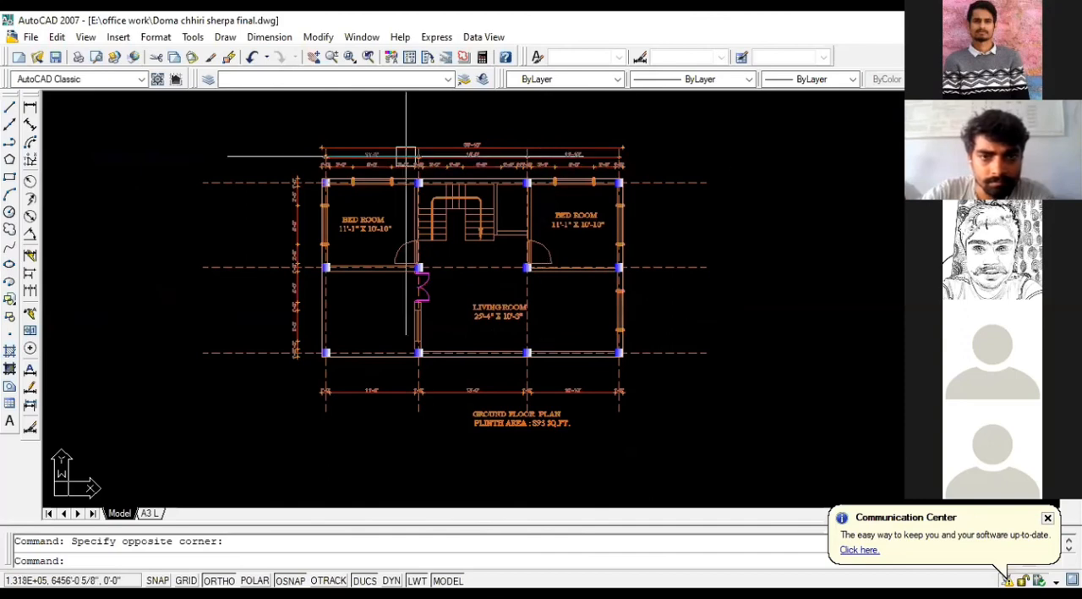
scroll(406, 154, down, 2)
scroll(271, 181, down, 2)
scroll(251, 215, down, 2)
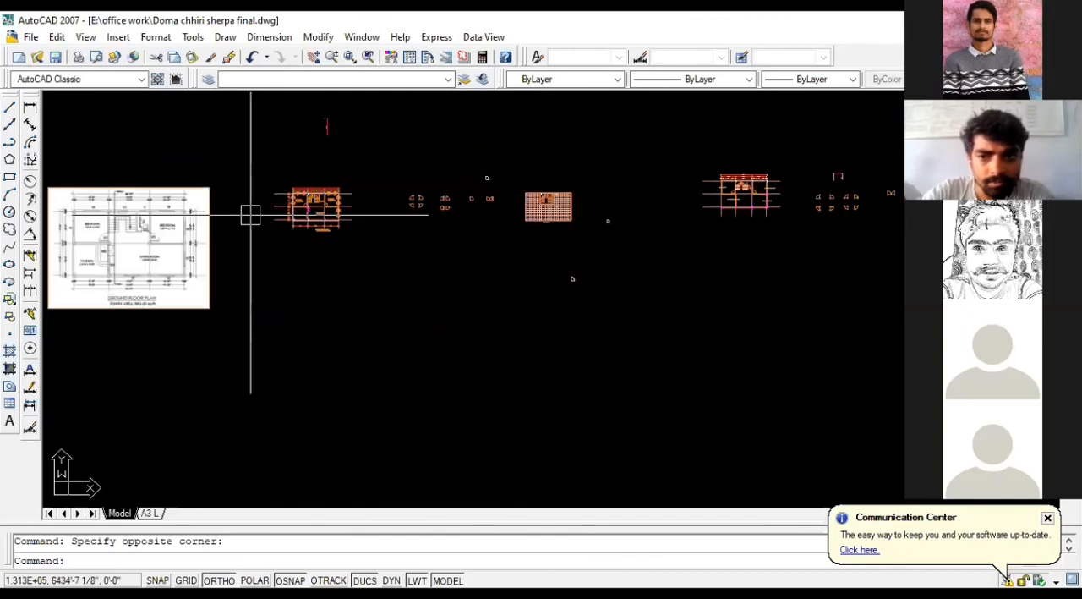
Step: Move the selected two-window elevation off the construction lines to directly above the mirrored elevation, using its ground line's midpoint as base point
scroll(423, 215, down, 1)
scroll(763, 210, up, 2)
scroll(550, 150, up, 2)
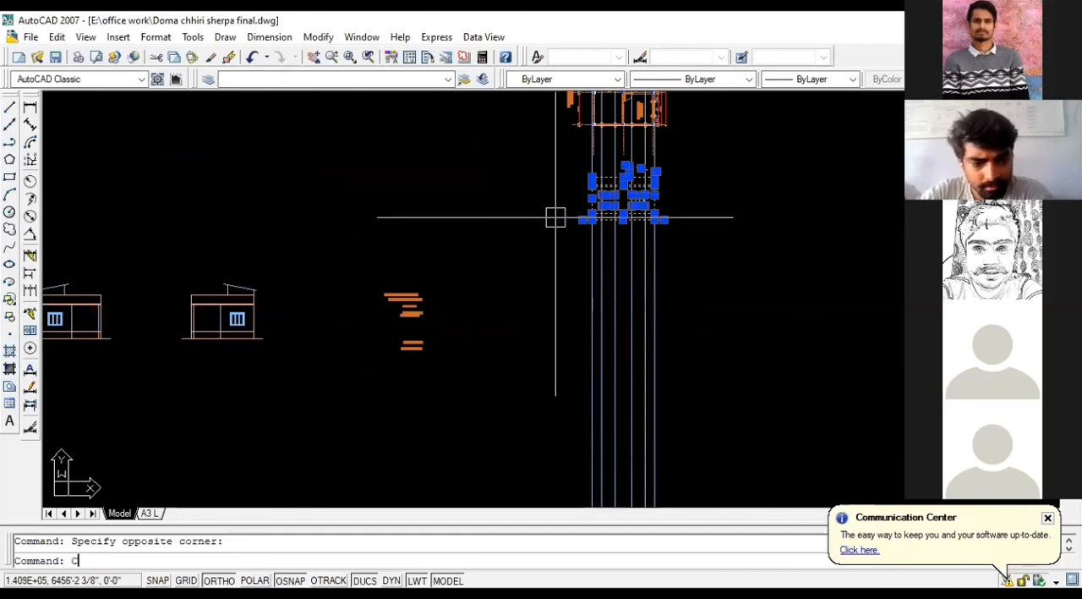
key(Return)
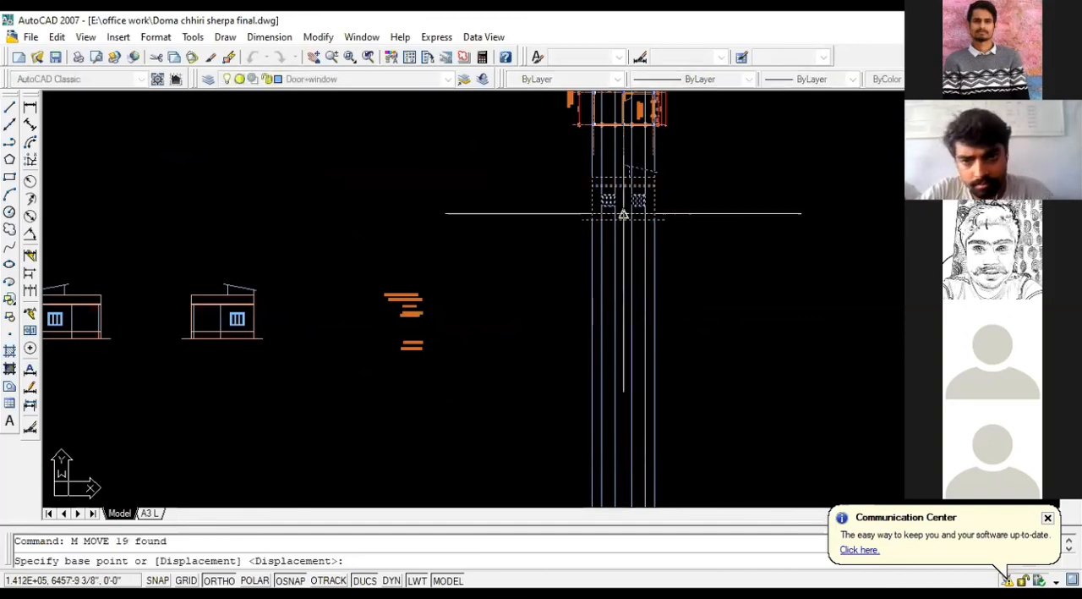
click(624, 213)
click(228, 221)
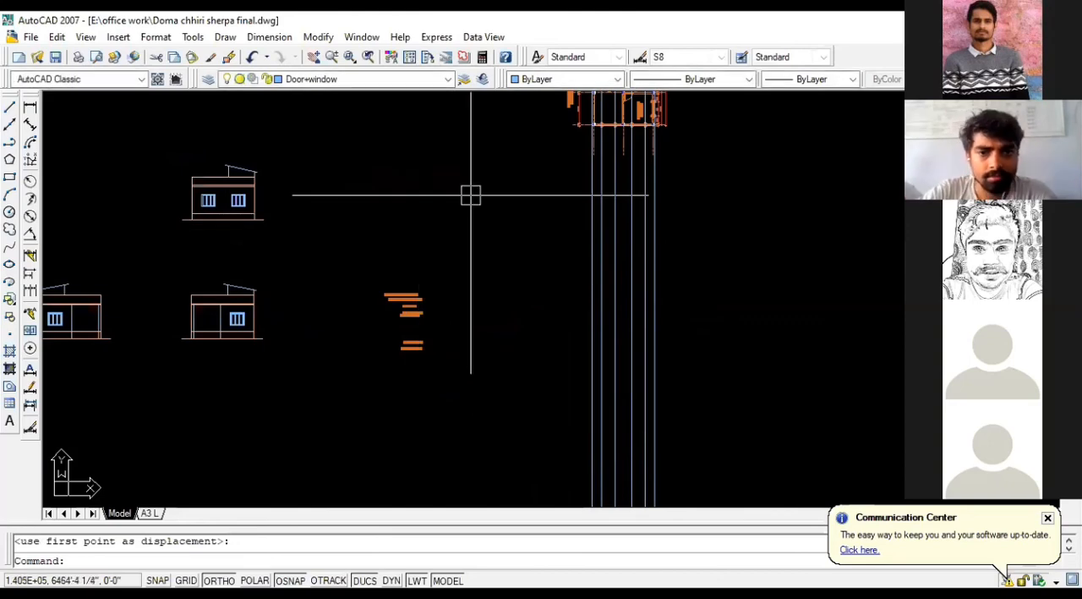
Step: Erase the mirrored one-window elevation directly below the relocated two-window elevation
click(155, 265)
click(287, 347)
key(Delete)
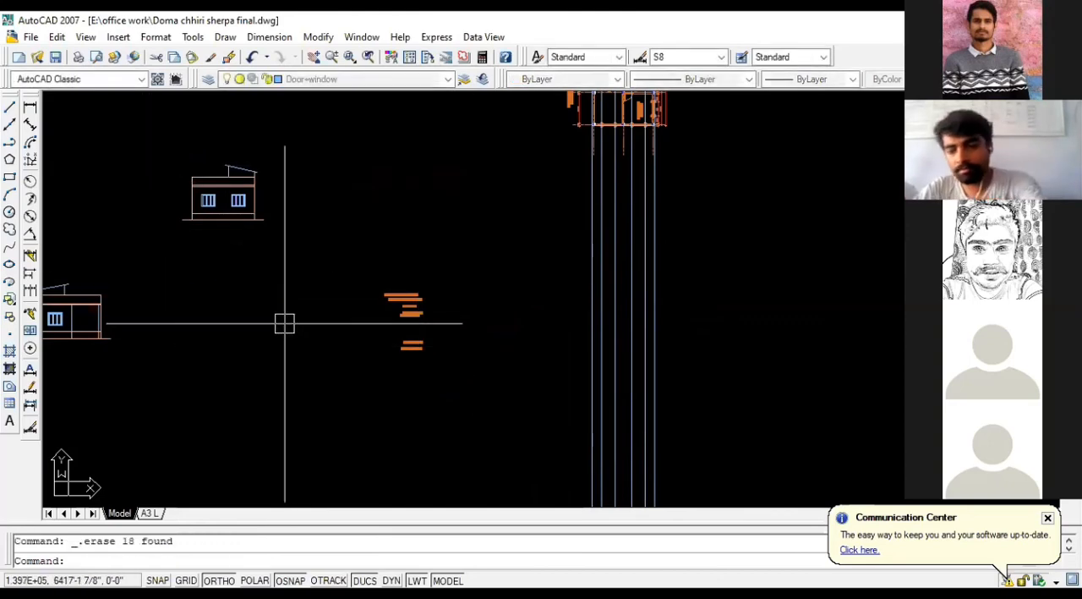
Step: Review the level notes for the staircase cover, railing, slab, room height, plinth and ground
scroll(432, 364, up, 3)
scroll(416, 345, up, 5)
scroll(643, 401, down, 2)
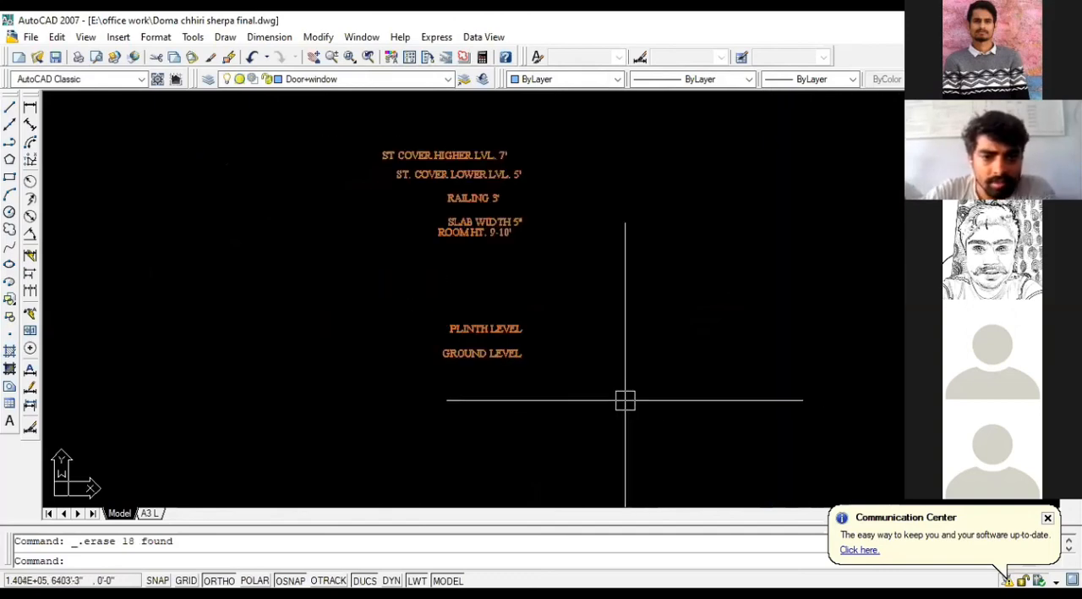
scroll(384, 127, up, 2)
click(289, 102)
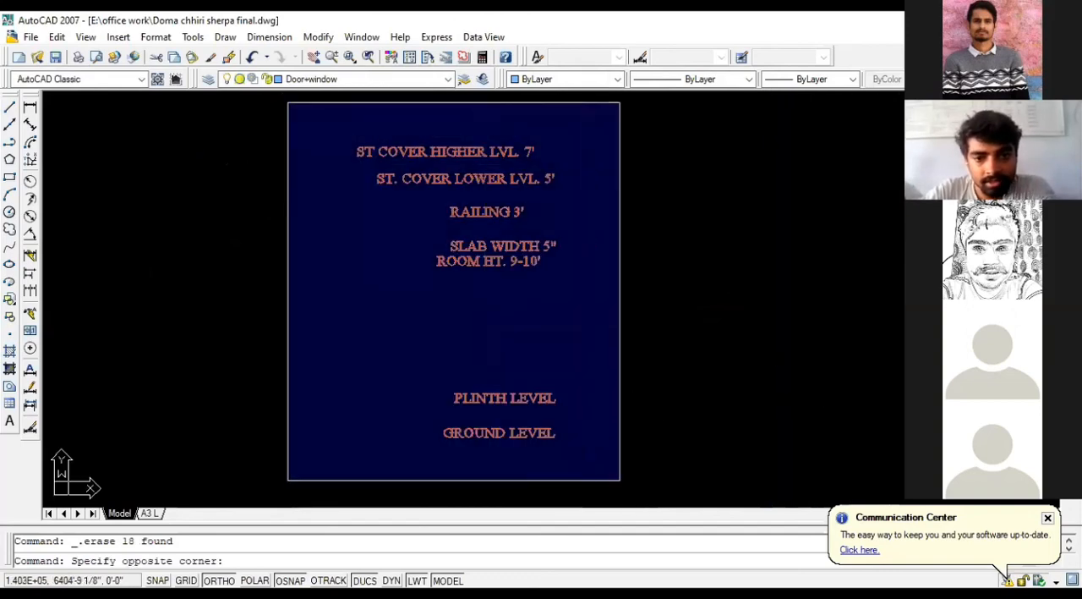
click(622, 482)
key(Escape)
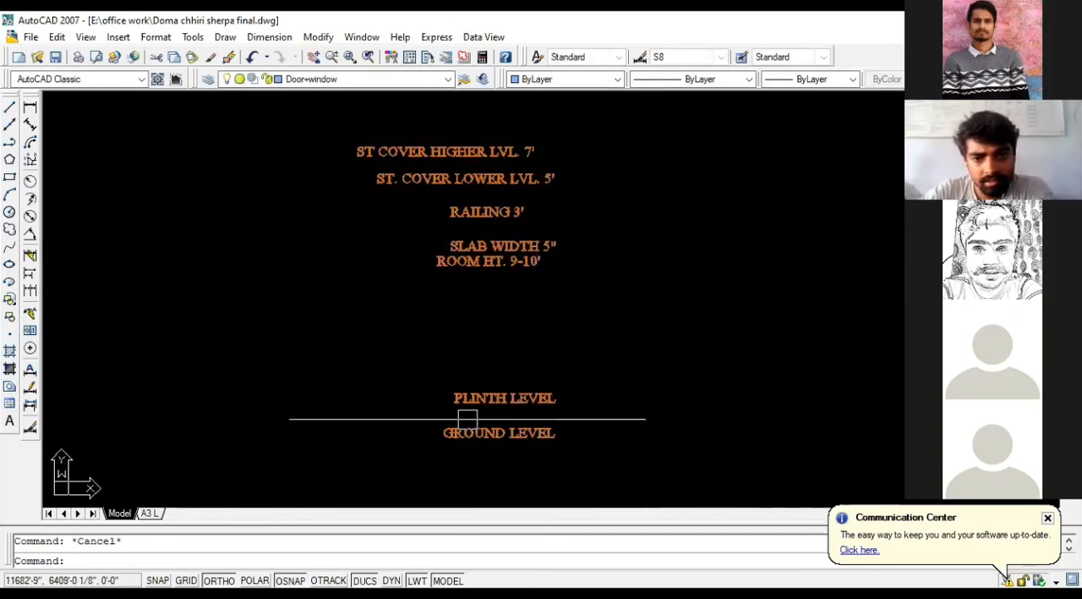
click(245, 131)
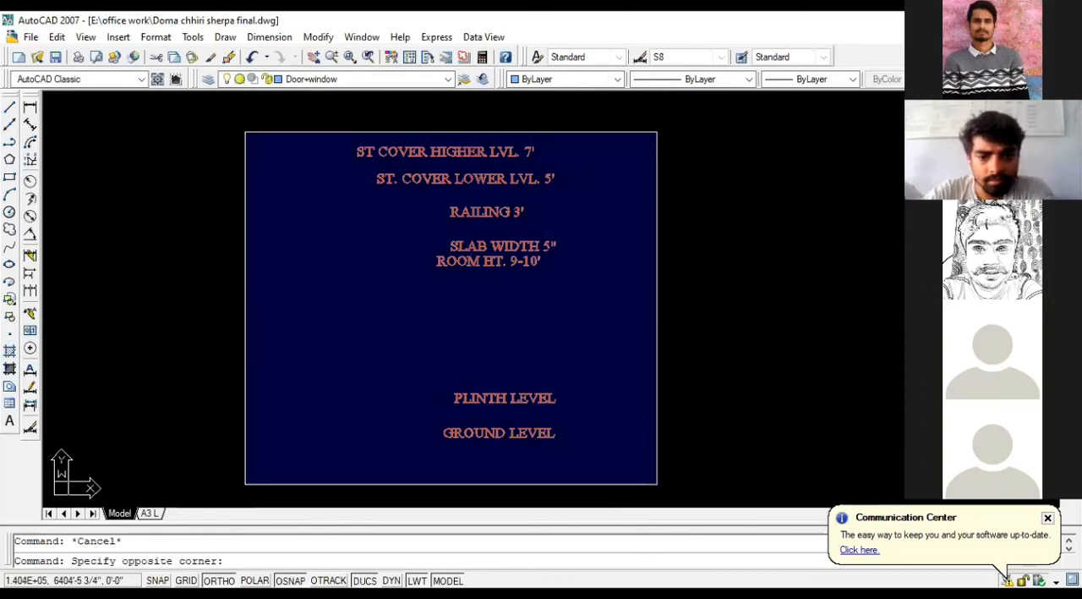
click(658, 480)
key(Escape)
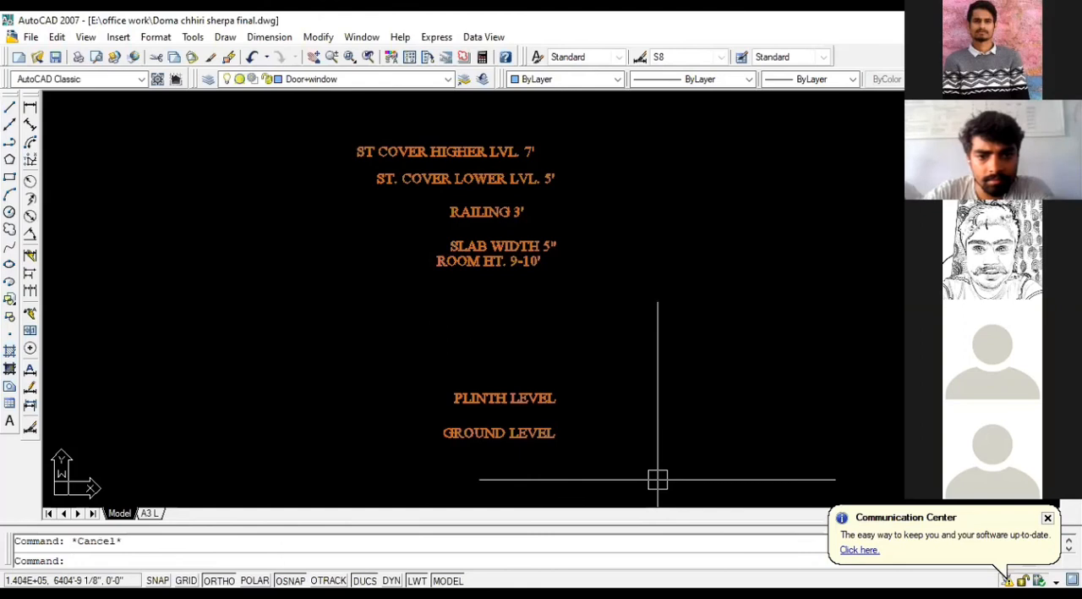
Step: Examine the original ground floor plan's open lower-left corner and its columns against the elevations
scroll(741, 361, down, 3)
scroll(316, 364, up, 4)
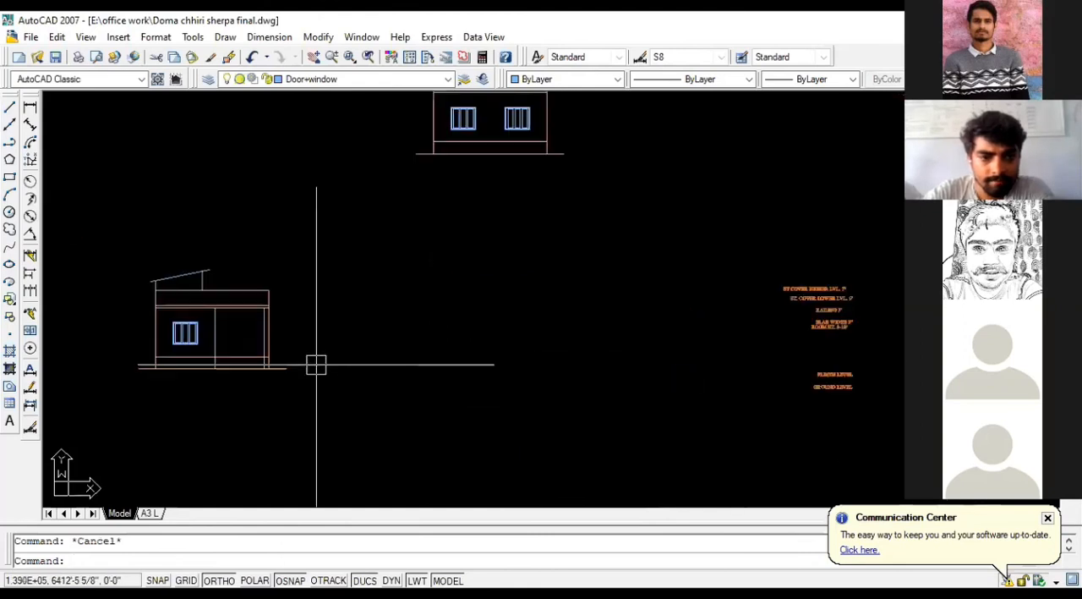
scroll(316, 365, down, 5)
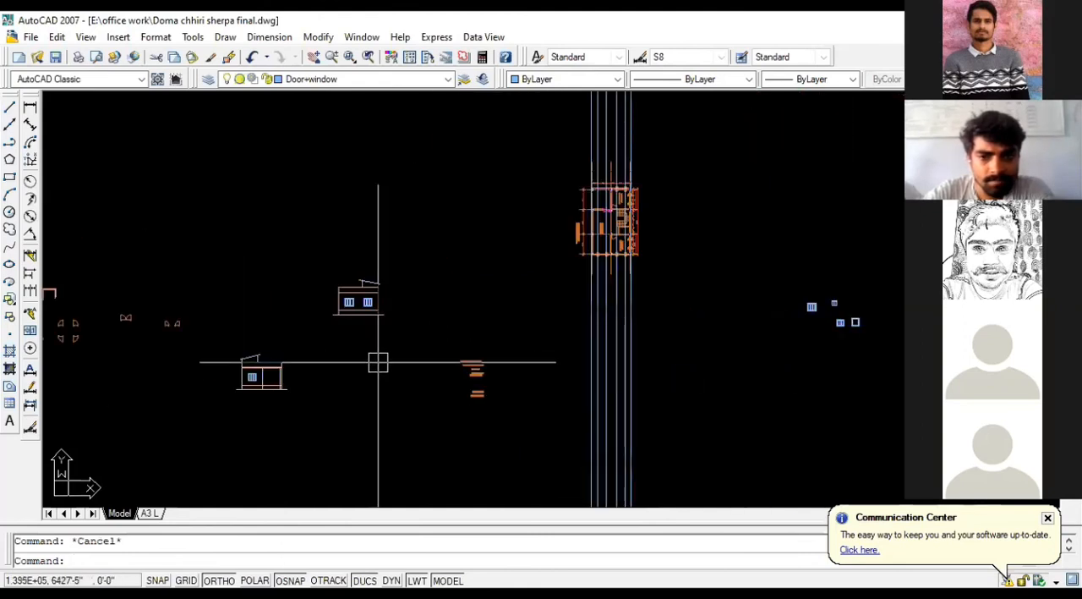
scroll(668, 241, down, 3)
scroll(133, 277, up, 6)
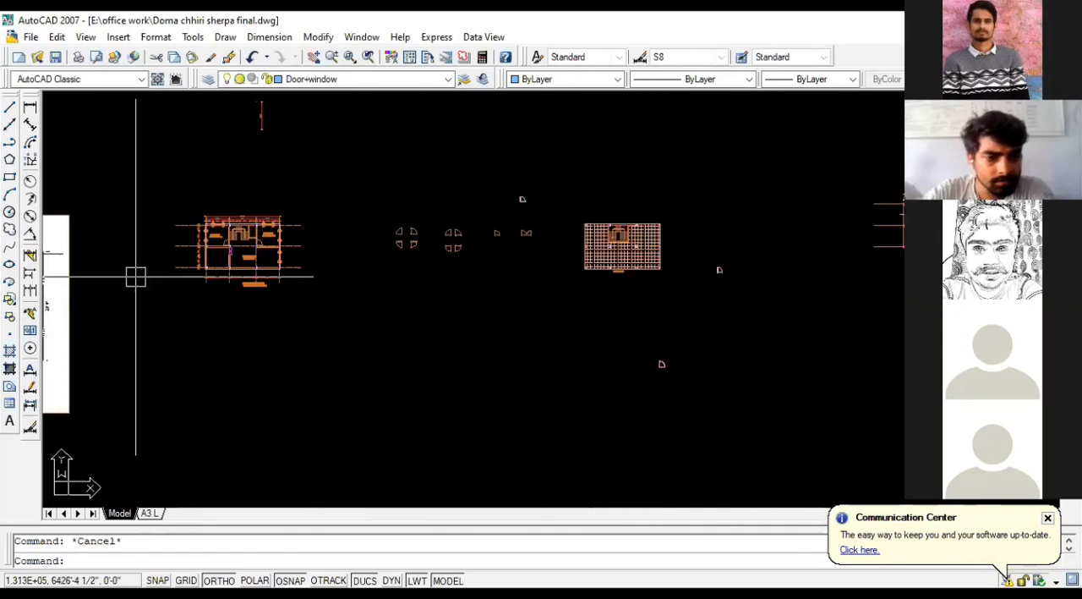
scroll(232, 324, up, 4)
scroll(280, 295, up, 5)
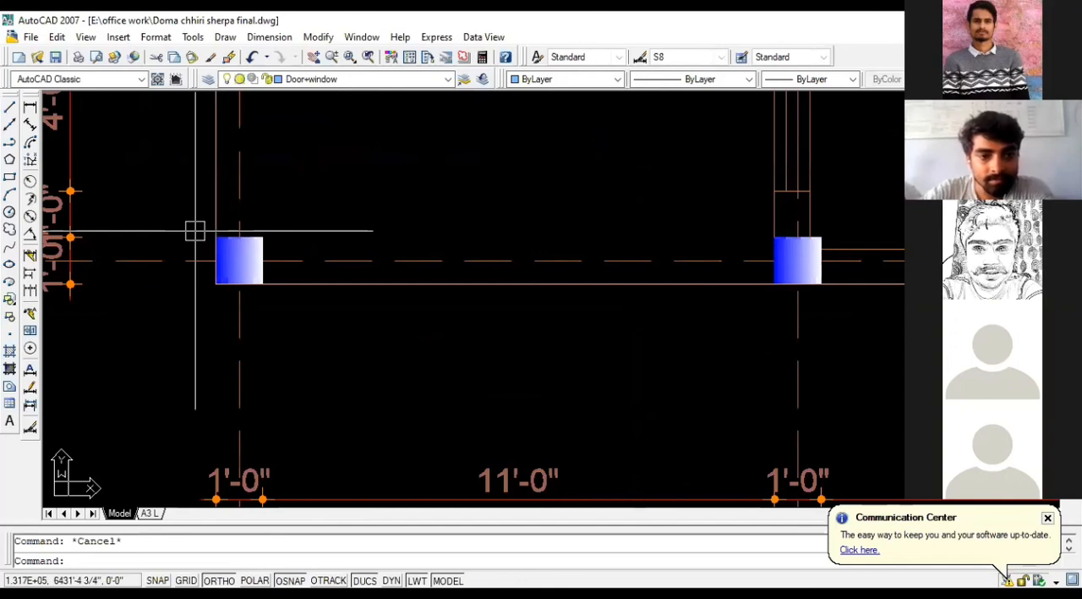
scroll(190, 230, down, 8)
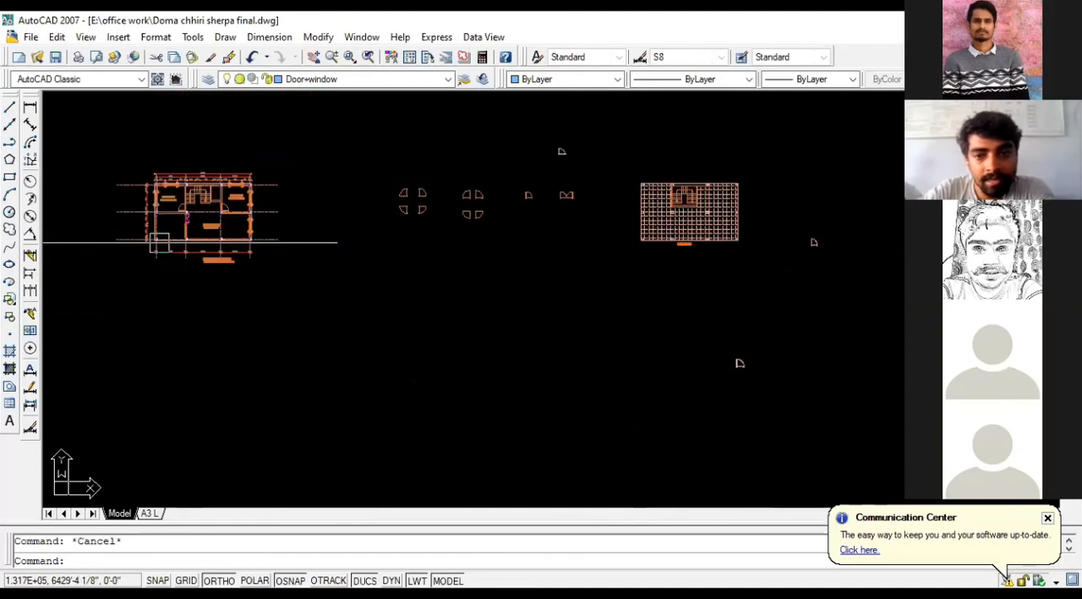
scroll(338, 246, down, 3)
scroll(427, 262, up, 5)
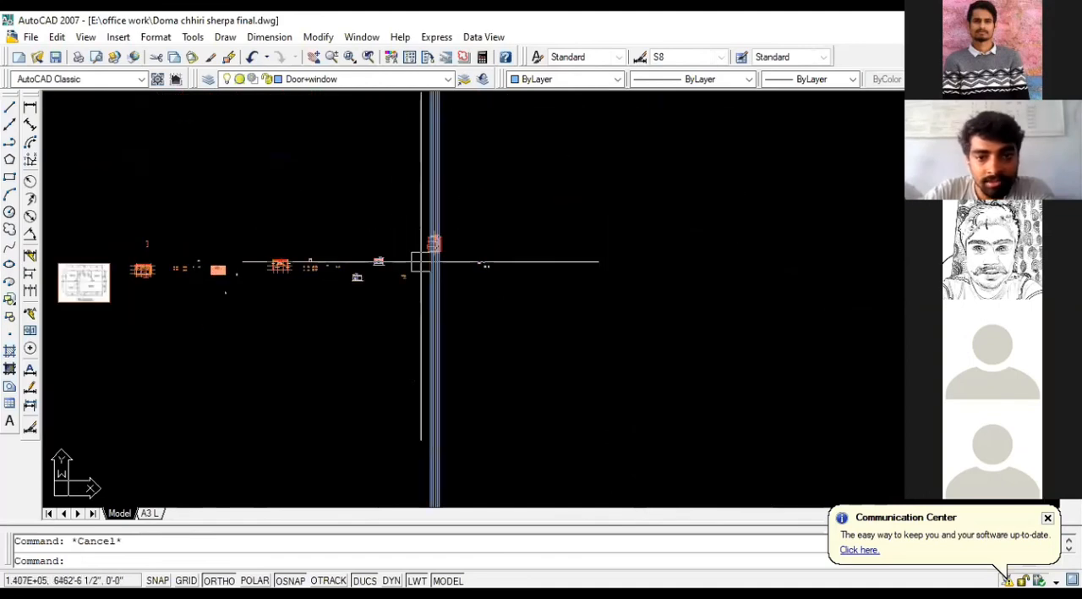
Step: Inspect the original one-window elevation, including its end column, plinth and ground lines
scroll(86, 225, up, 3)
scroll(365, 181, down, 3)
scroll(123, 242, up, 3)
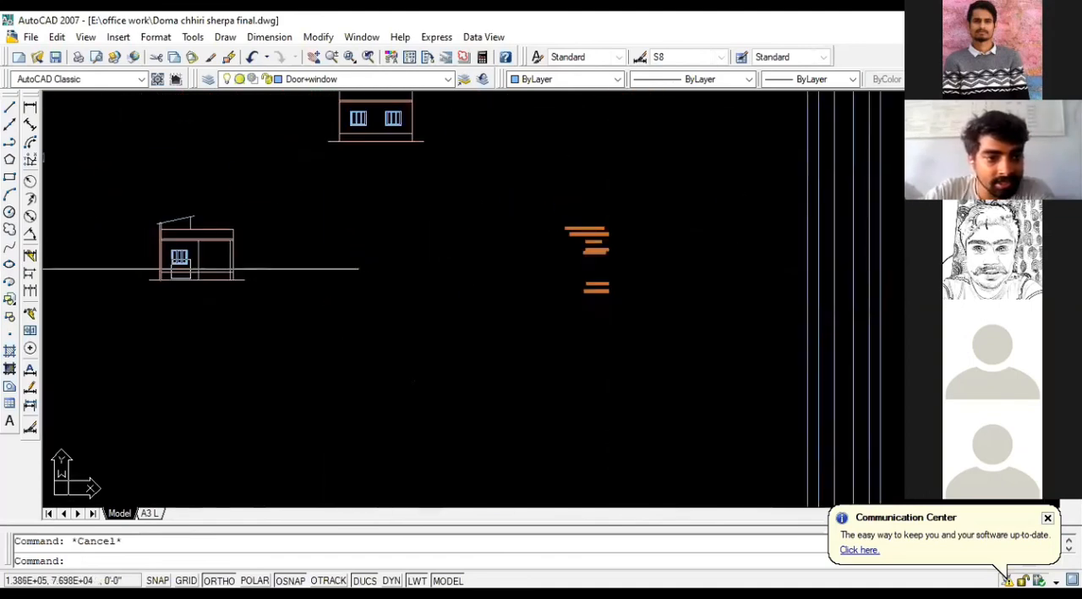
scroll(279, 231, up, 3)
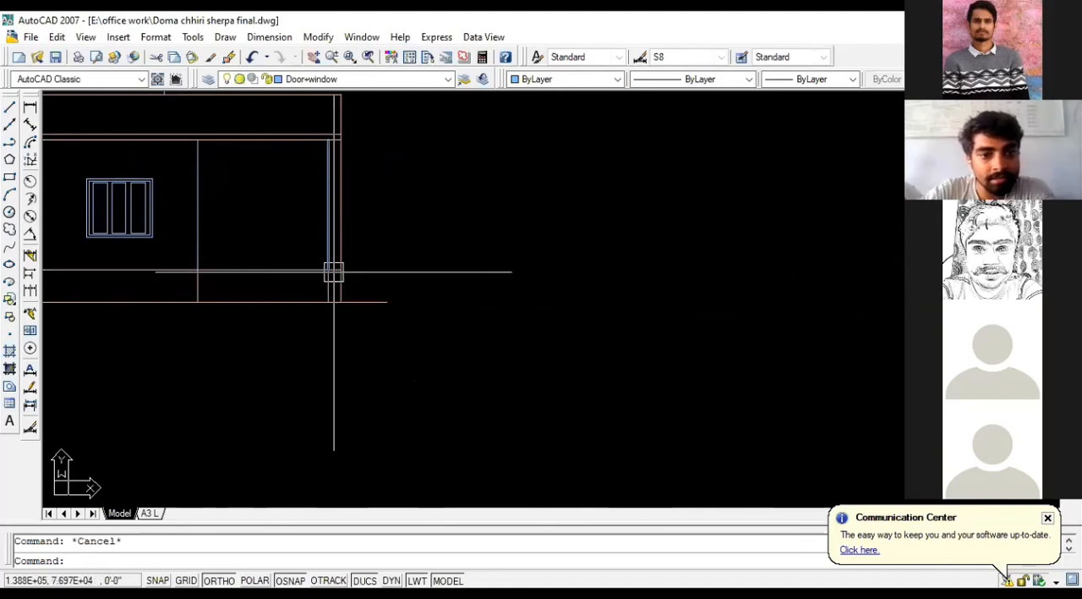
scroll(339, 258, up, 2)
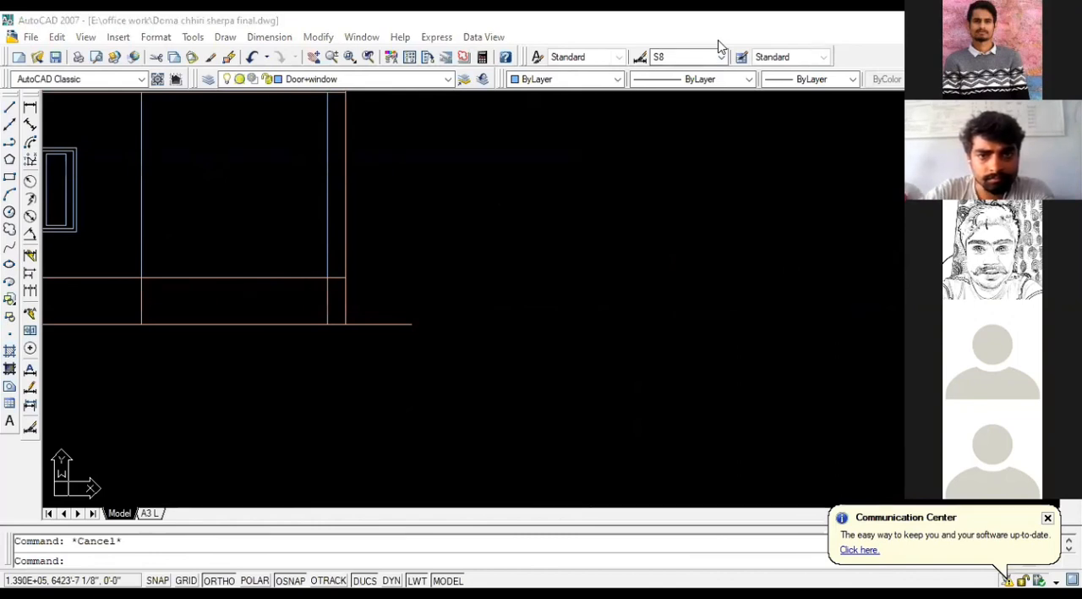
scroll(595, 321, down, 4)
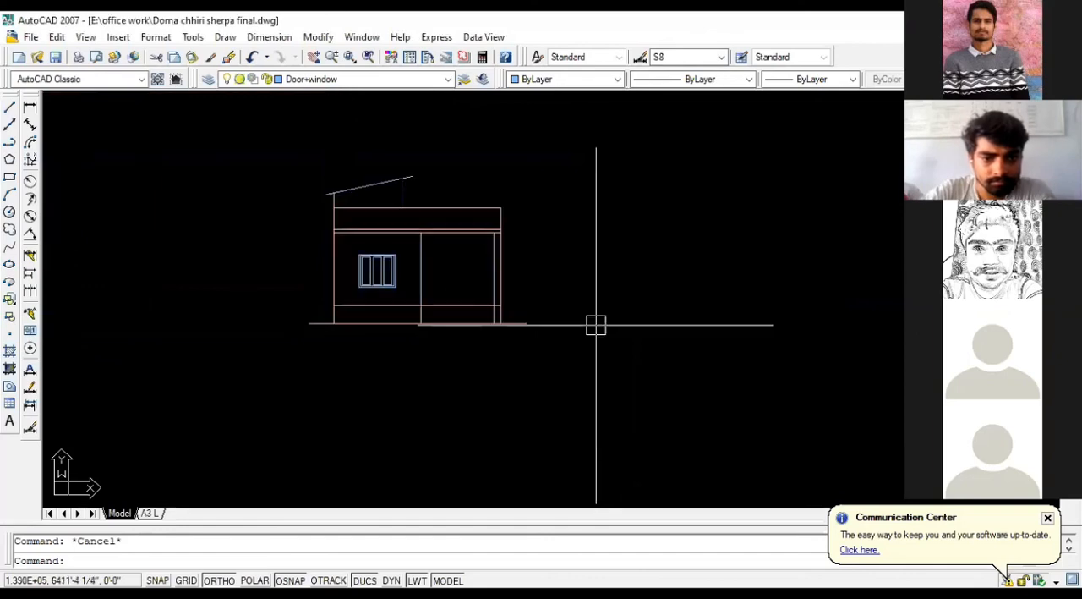
click(607, 331)
click(198, 174)
key(Escape)
click(601, 344)
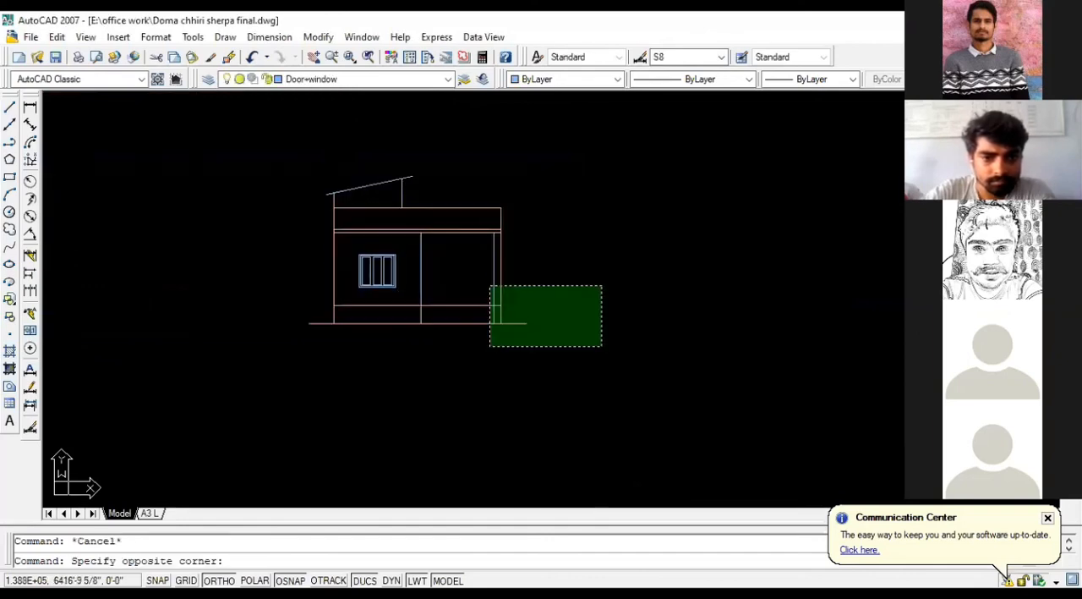
click(259, 166)
key(Escape)
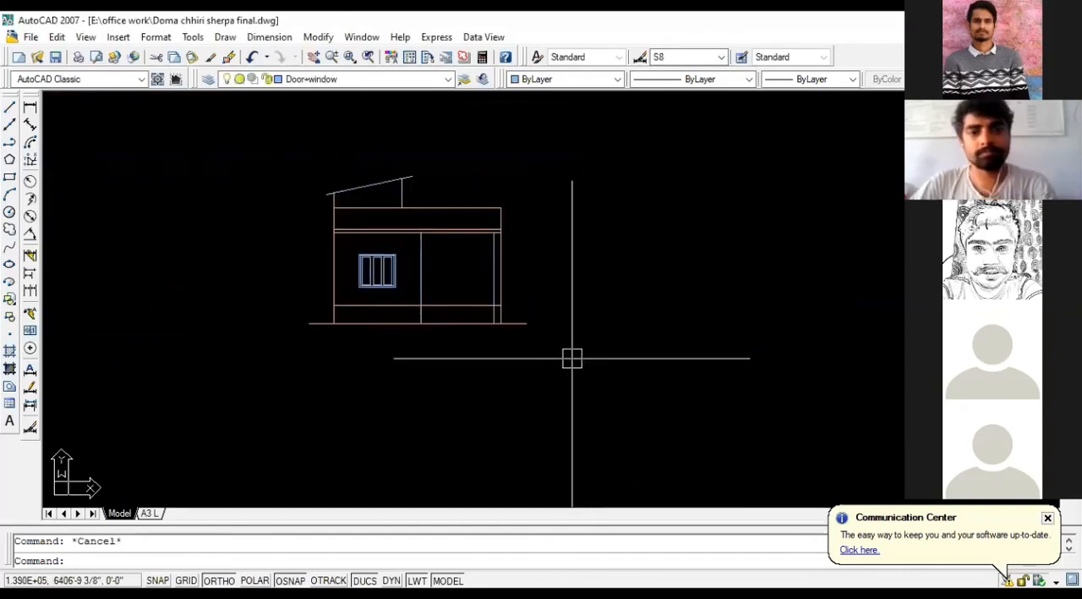